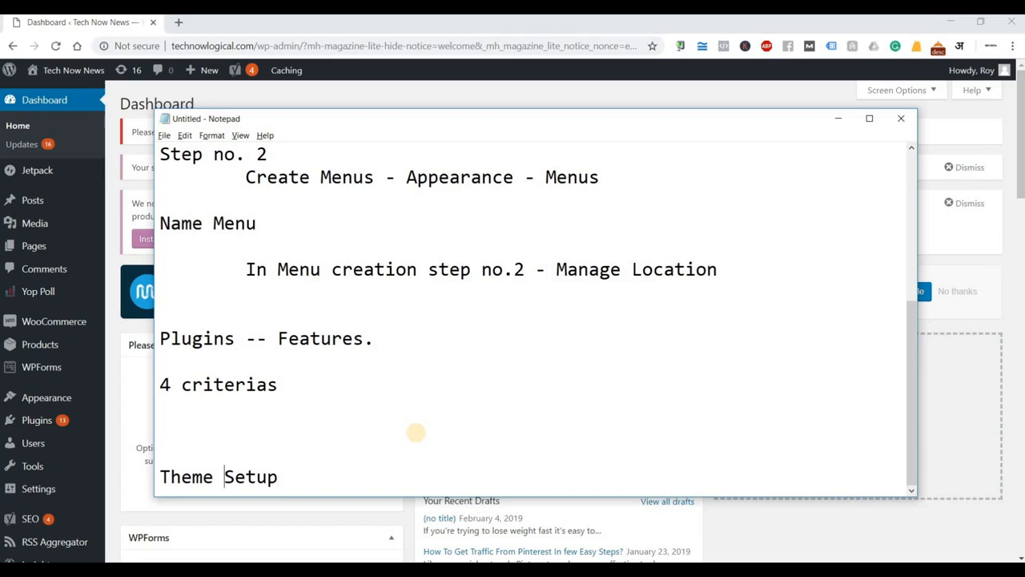
Number the notes' items 1.Theme Setup, 2.Widgets and 3.Backup, leaving an empty line below.
{"action": "type", "text": "1."}
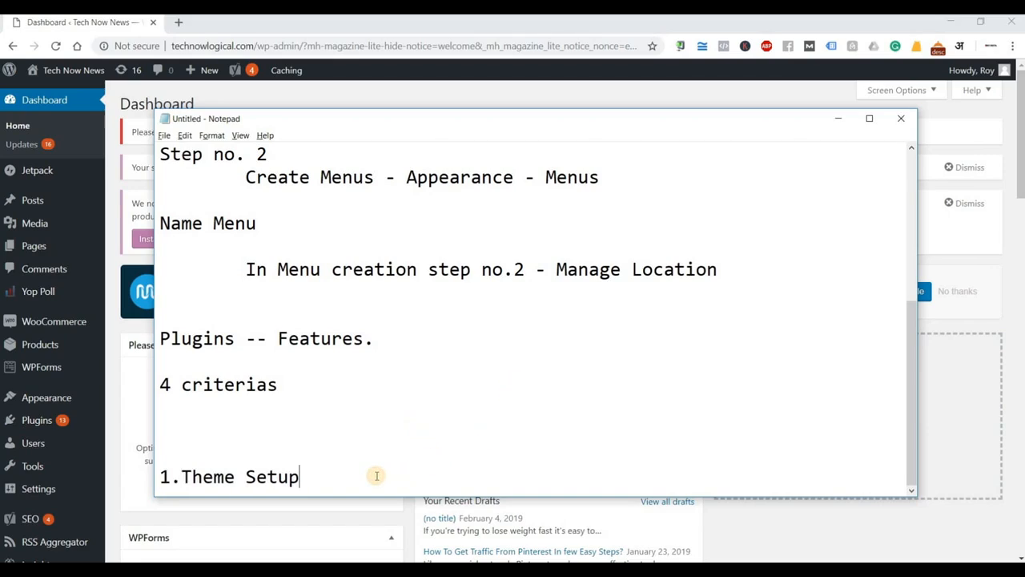
{"action": "key", "text": "Return"}
{"action": "type", "text": "2."}
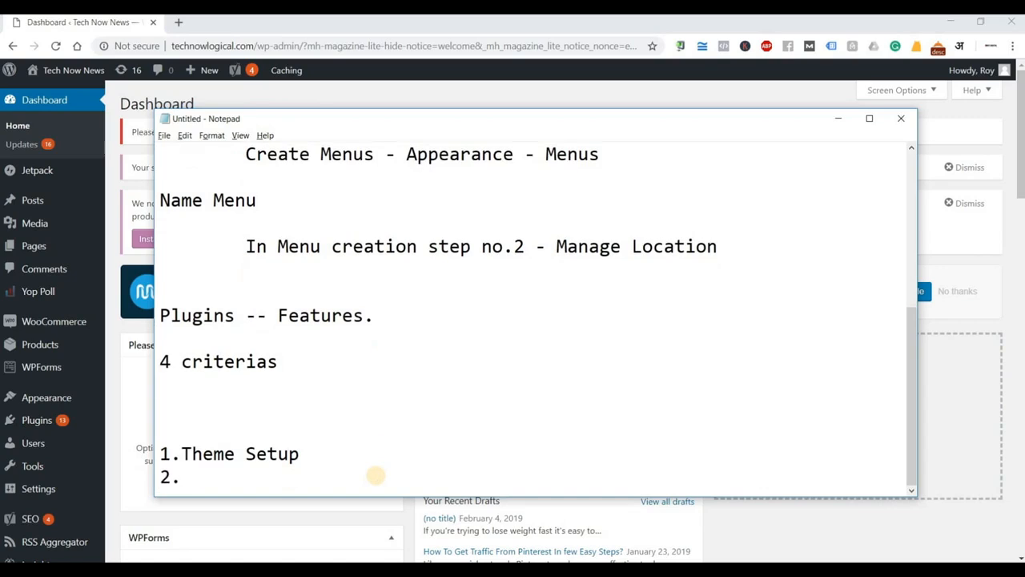
{"action": "type", "text": "Widgets"}
{"action": "key", "text": "Return"}
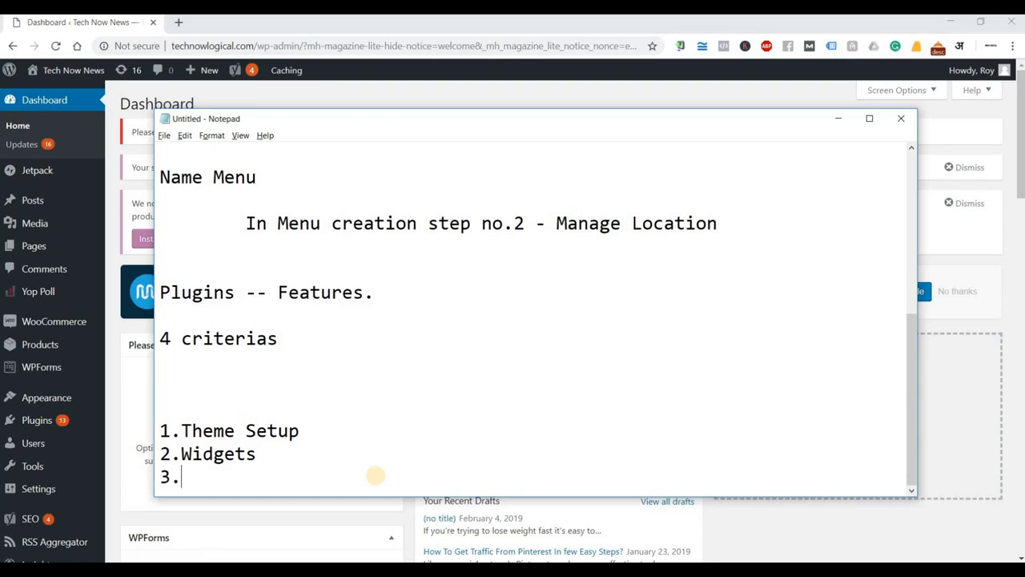
{"action": "type", "text": "3.Backup"}
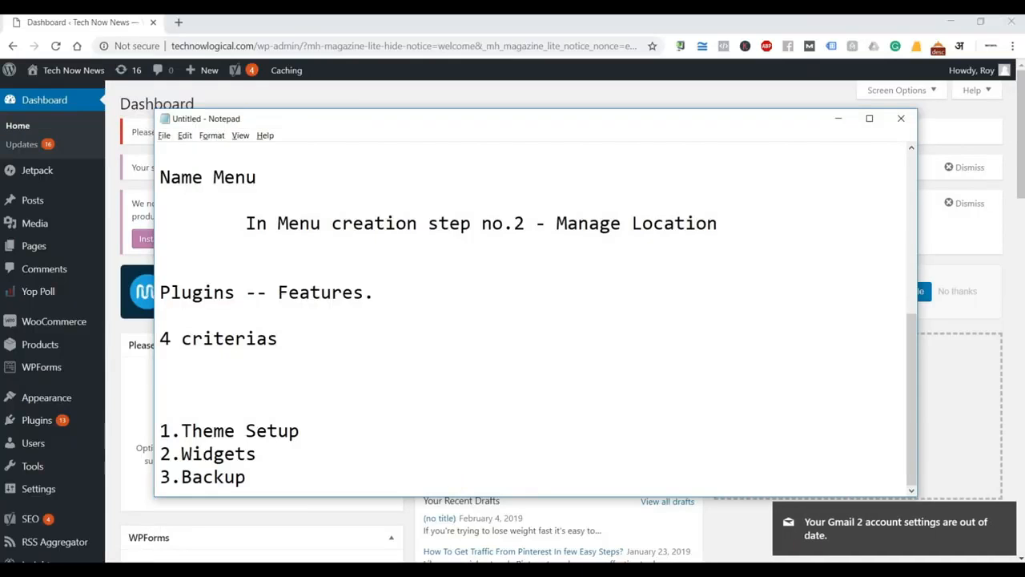
{"action": "left_click", "coordinate": [1007, 509]}
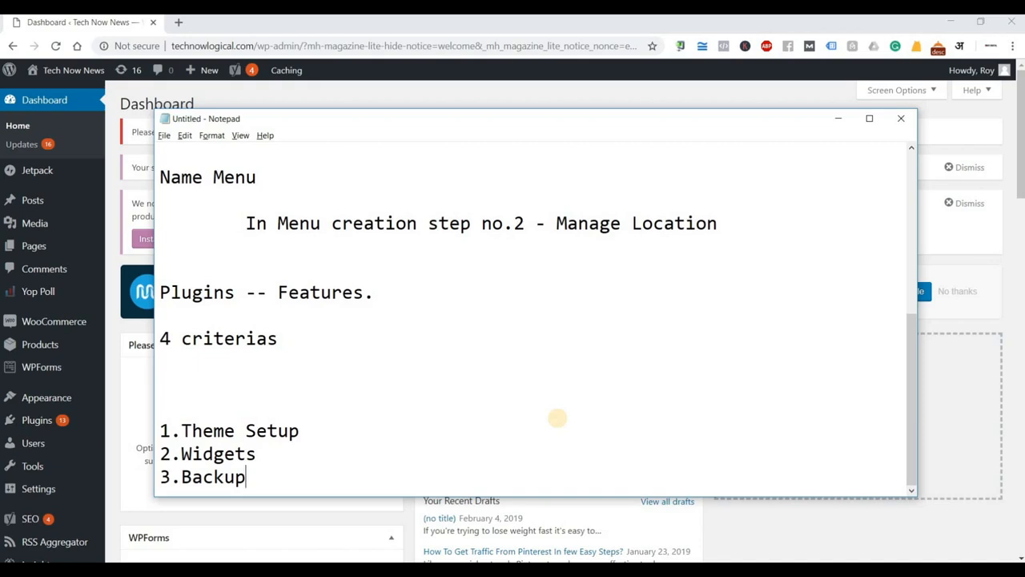
{"action": "key", "text": "Return"}
{"action": "key", "text": "Return"}
{"action": "key", "text": "Return"}
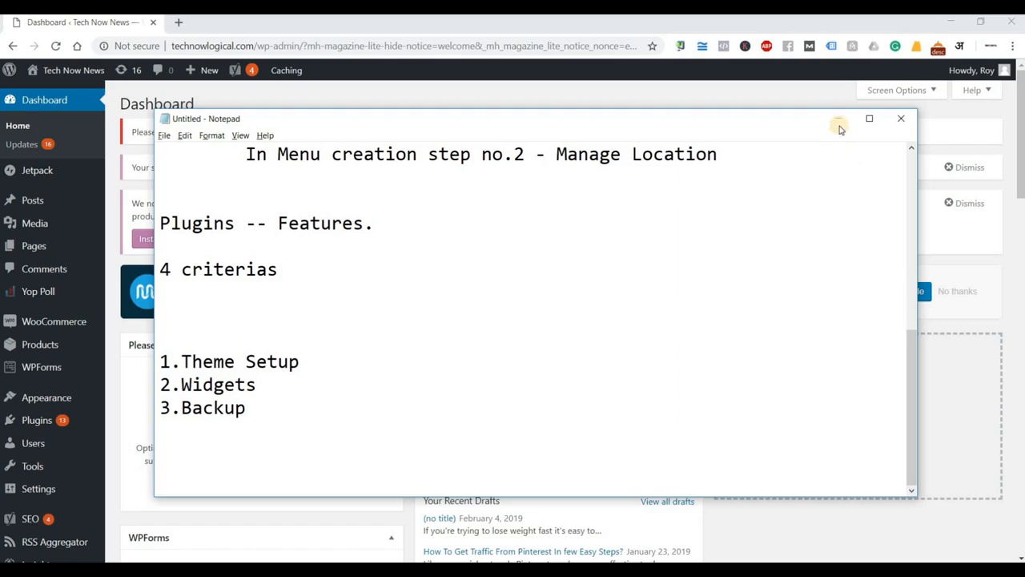
Minimize Notepad to show the Tech Now News WordPress Dashboard.
{"action": "left_click", "coordinate": [838, 121]}
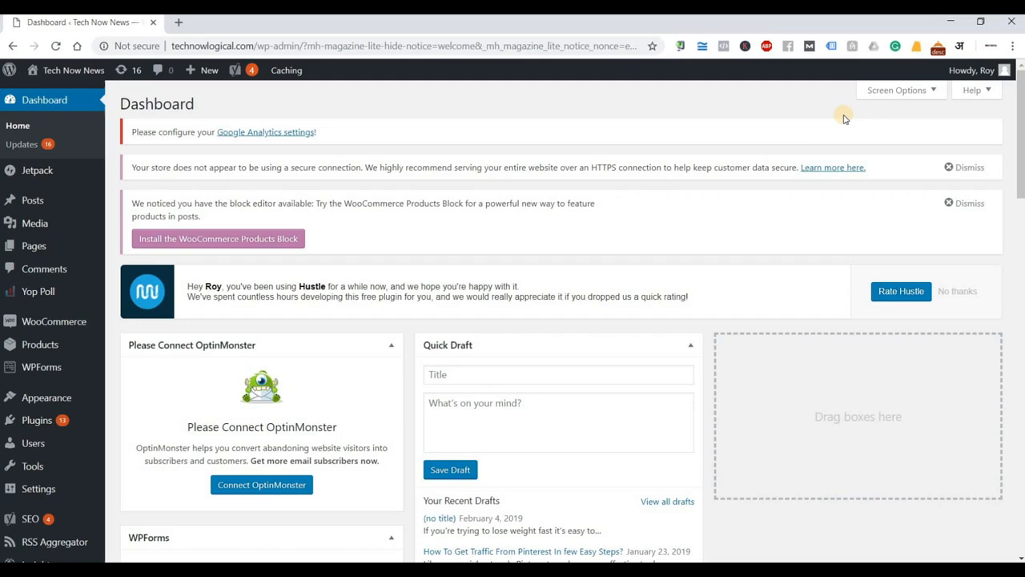
Load digitalmarketingknowledge.com in a new browser tab.
{"action": "left_click", "coordinate": [181, 24]}
{"action": "type", "text": "digitalmarketingknowledge.com"}
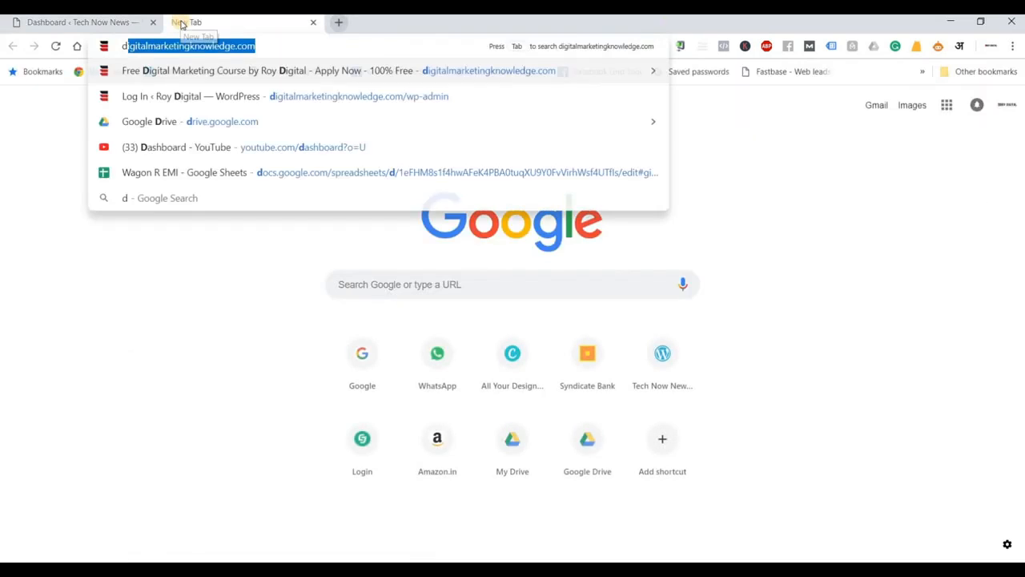
{"action": "key", "text": "Return"}
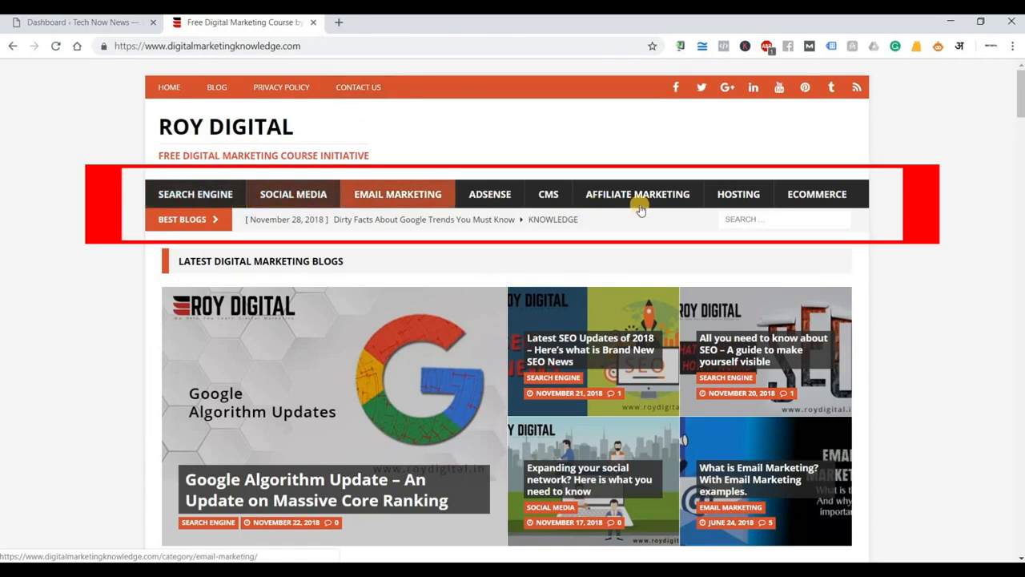
Scroll through the Roy Digital free digital marketing course homepage.
{"action": "scroll", "coordinate": [891, 204], "scroll_direction": "down", "scroll_amount": 2}
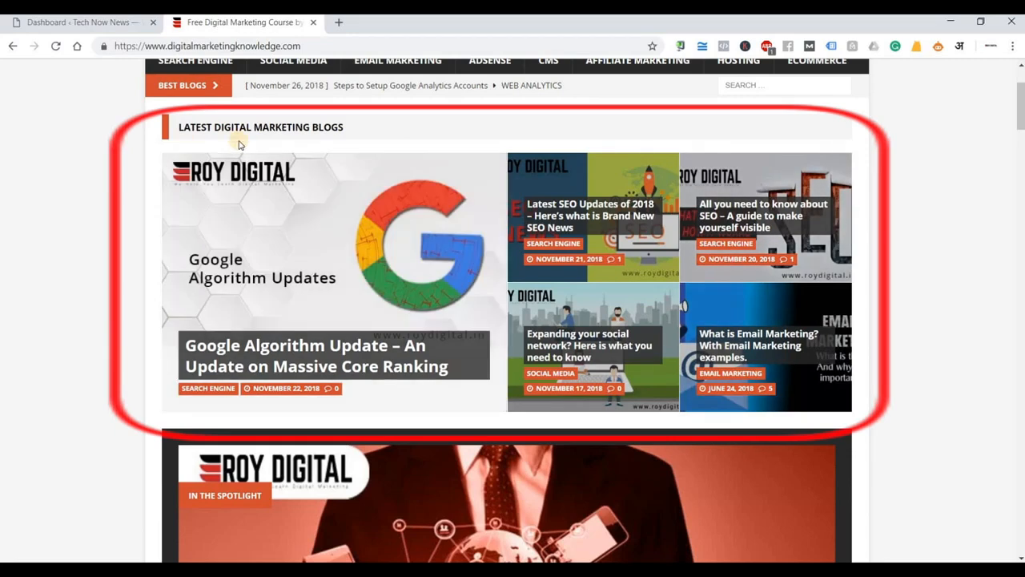
{"action": "scroll", "coordinate": [264, 266], "scroll_direction": "down", "scroll_amount": 3}
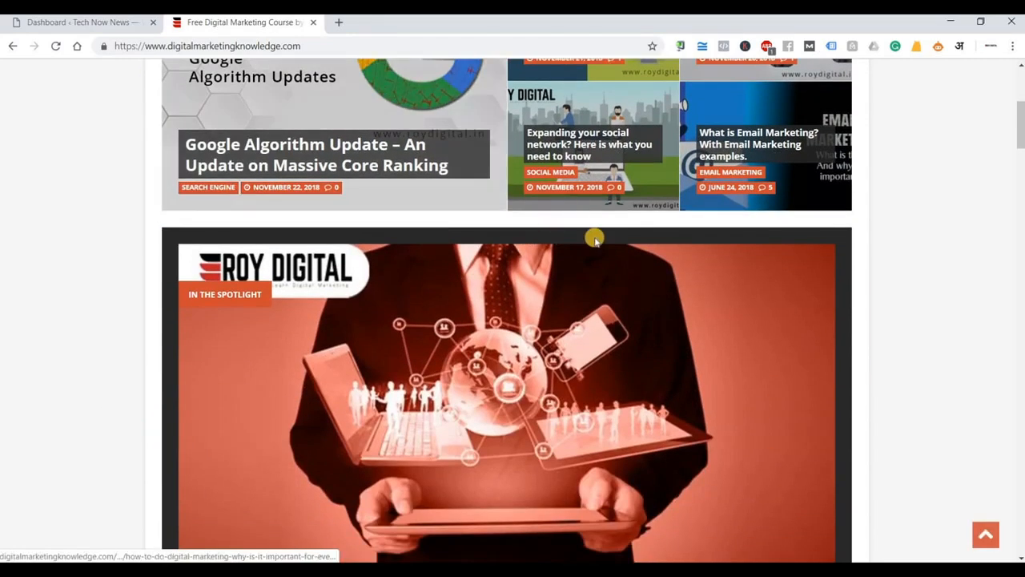
{"action": "scroll", "coordinate": [593, 235], "scroll_direction": "down", "scroll_amount": 2}
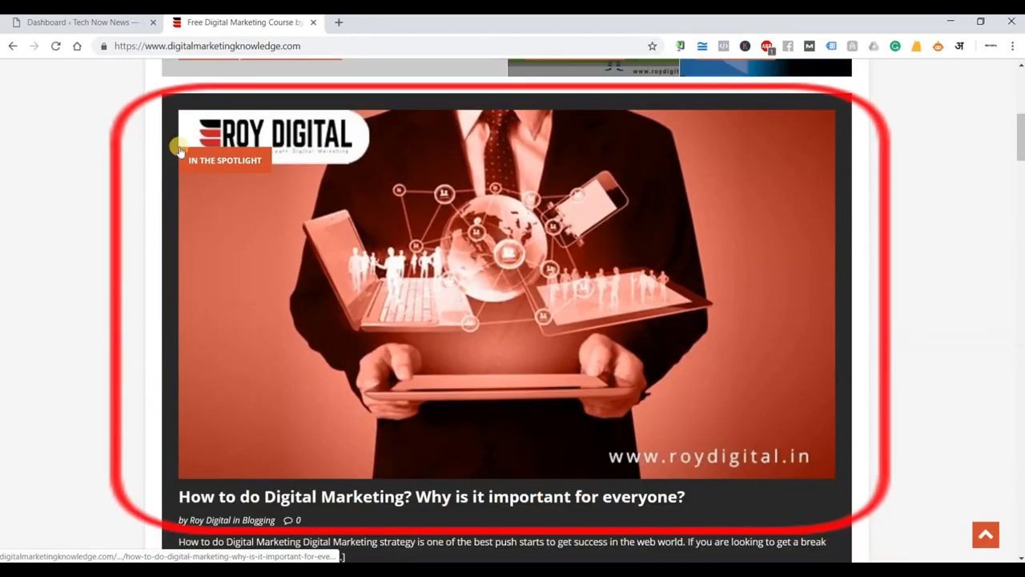
{"action": "scroll", "coordinate": [344, 331], "scroll_direction": "down", "scroll_amount": 6}
{"action": "scroll", "coordinate": [391, 237], "scroll_direction": "down", "scroll_amount": 4}
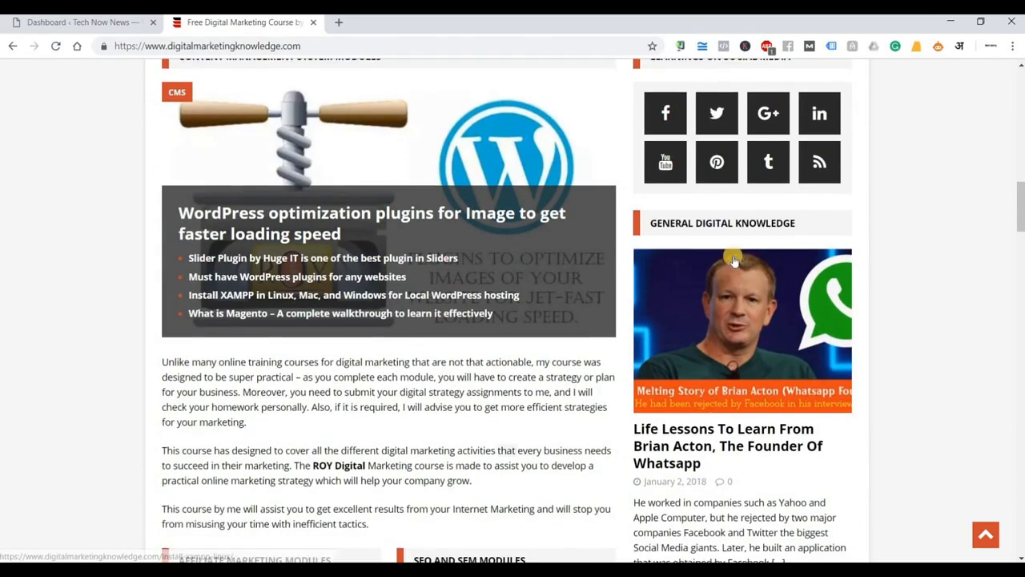
{"action": "scroll", "coordinate": [405, 345], "scroll_direction": "down", "scroll_amount": 4}
{"action": "scroll", "coordinate": [405, 346], "scroll_direction": "down", "scroll_amount": 3}
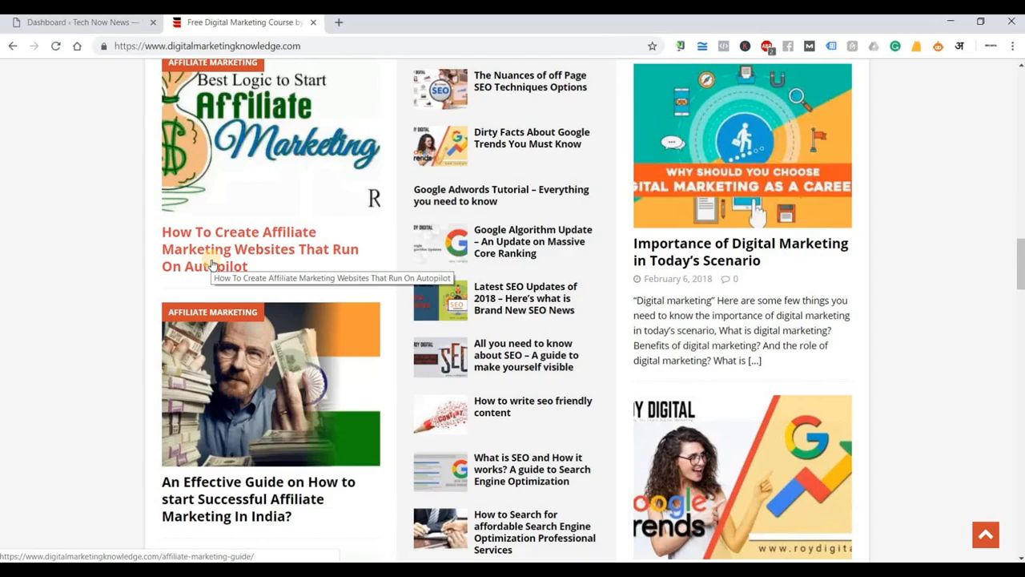
{"action": "scroll", "coordinate": [214, 264], "scroll_direction": "down", "scroll_amount": 8}
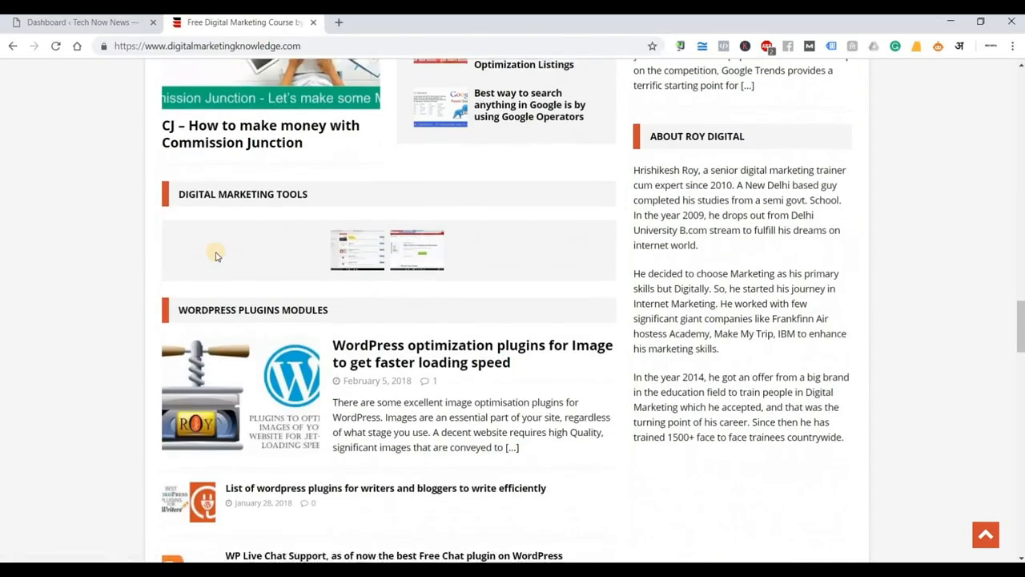
{"action": "scroll", "coordinate": [214, 255], "scroll_direction": "down", "scroll_amount": 12}
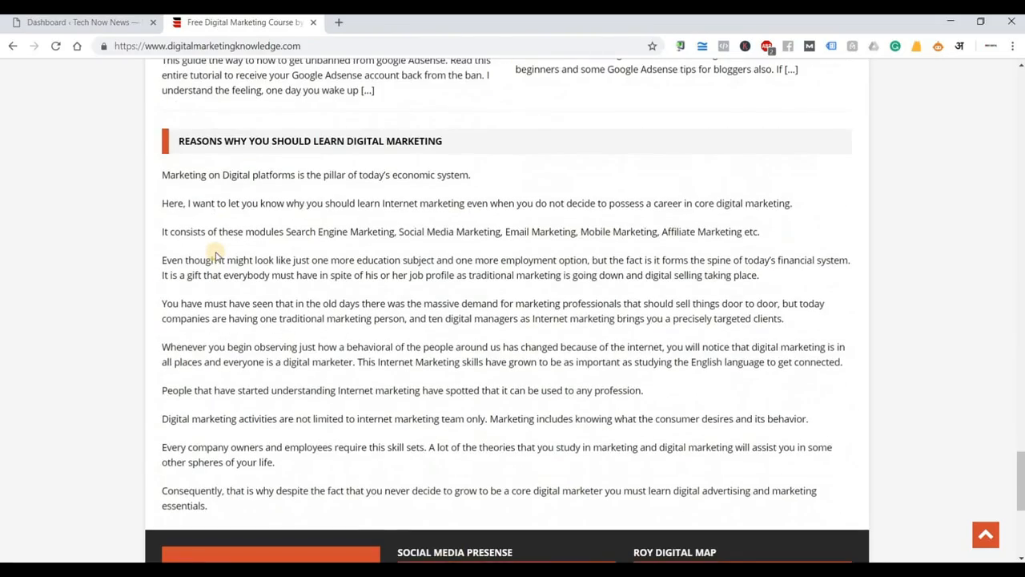
{"action": "scroll", "coordinate": [215, 255], "scroll_direction": "down", "scroll_amount": 3}
{"action": "scroll", "coordinate": [215, 254], "scroll_direction": "up", "scroll_amount": 6}
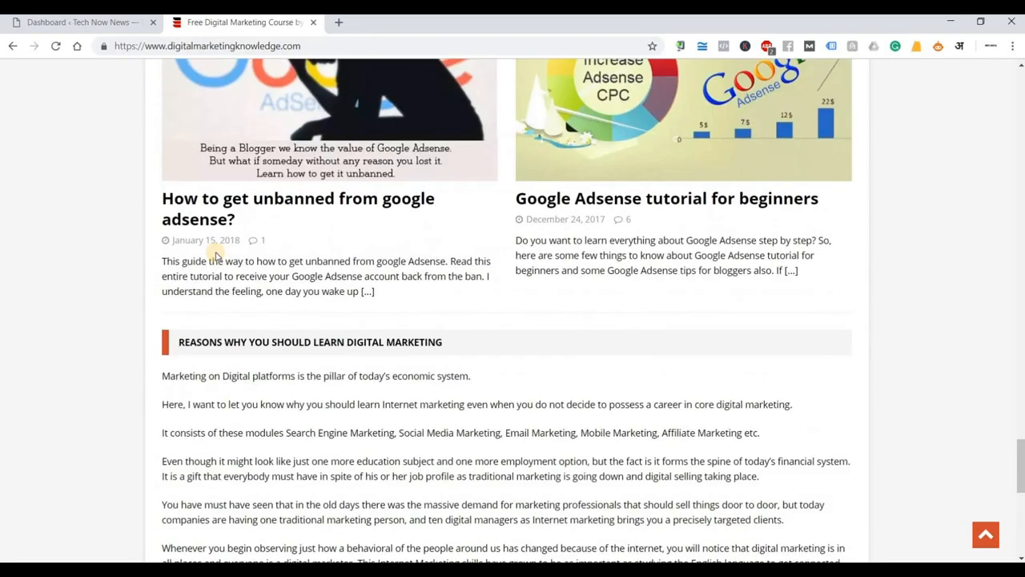
{"action": "scroll", "coordinate": [215, 255], "scroll_direction": "down", "scroll_amount": 5}
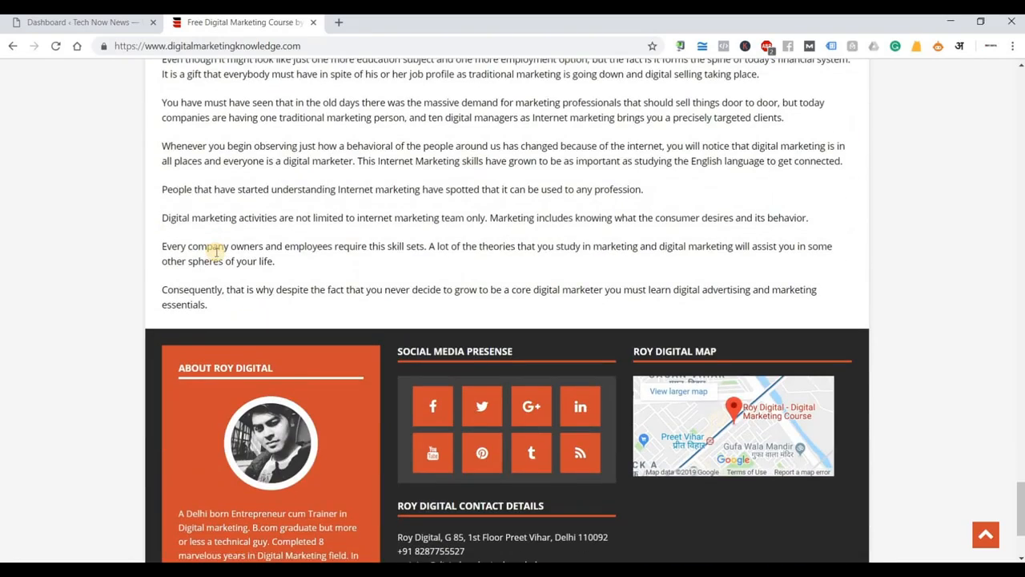
{"action": "scroll", "coordinate": [215, 255], "scroll_direction": "down", "scroll_amount": 2}
{"action": "scroll", "coordinate": [215, 255], "scroll_direction": "up", "scroll_amount": 3}
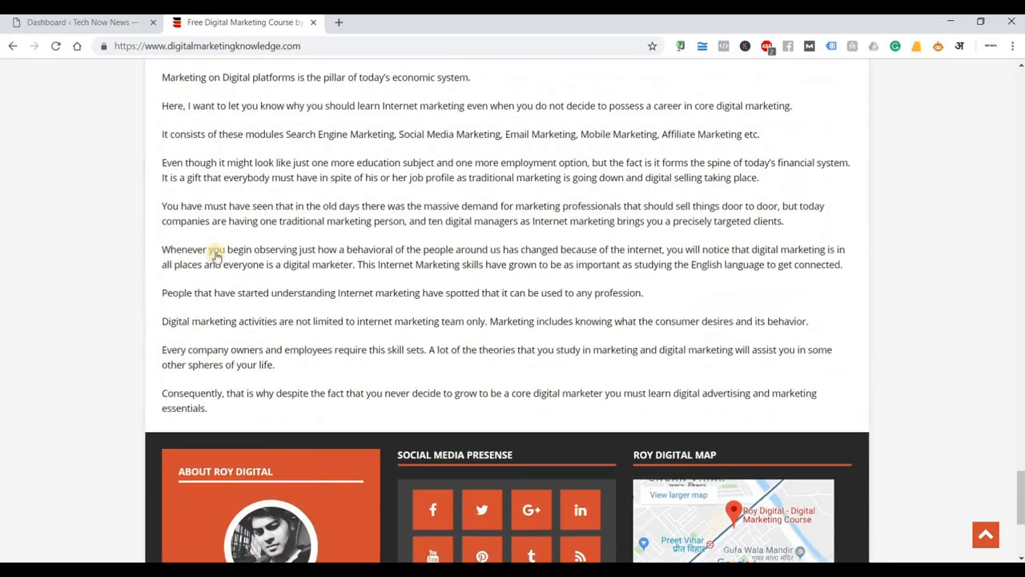
{"action": "scroll", "coordinate": [214, 255], "scroll_direction": "up", "scroll_amount": 20}
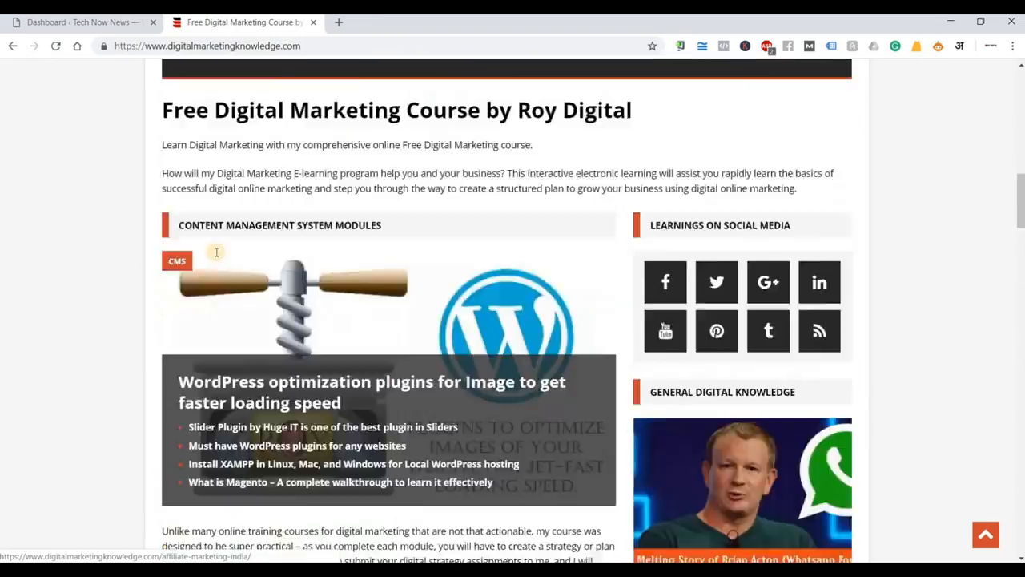
{"action": "scroll", "coordinate": [215, 252], "scroll_direction": "up", "scroll_amount": 10}
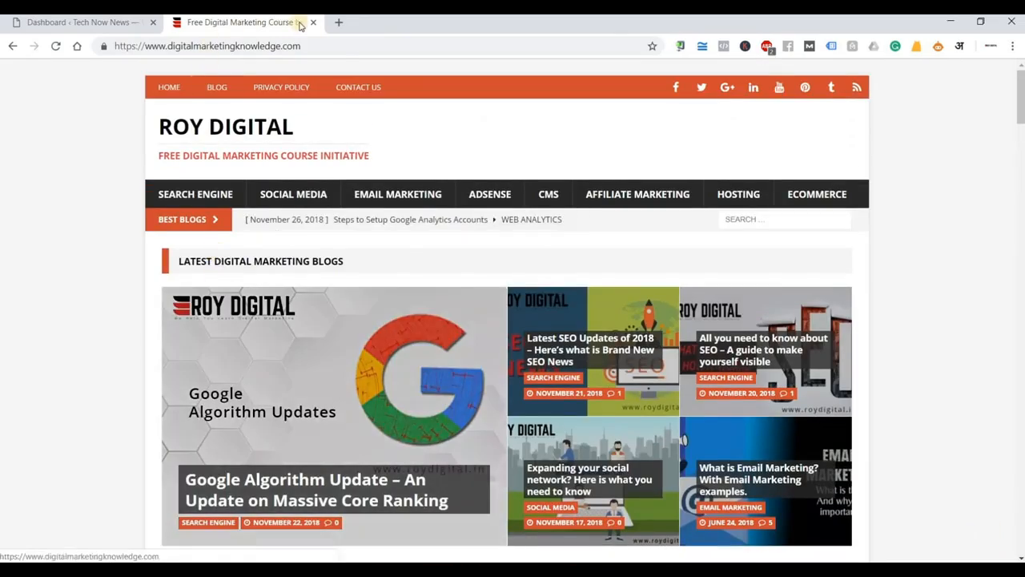
Search Google for 'themeforest' in another new tab and open the ThemeForest homepage.
{"action": "left_click", "coordinate": [336, 24]}
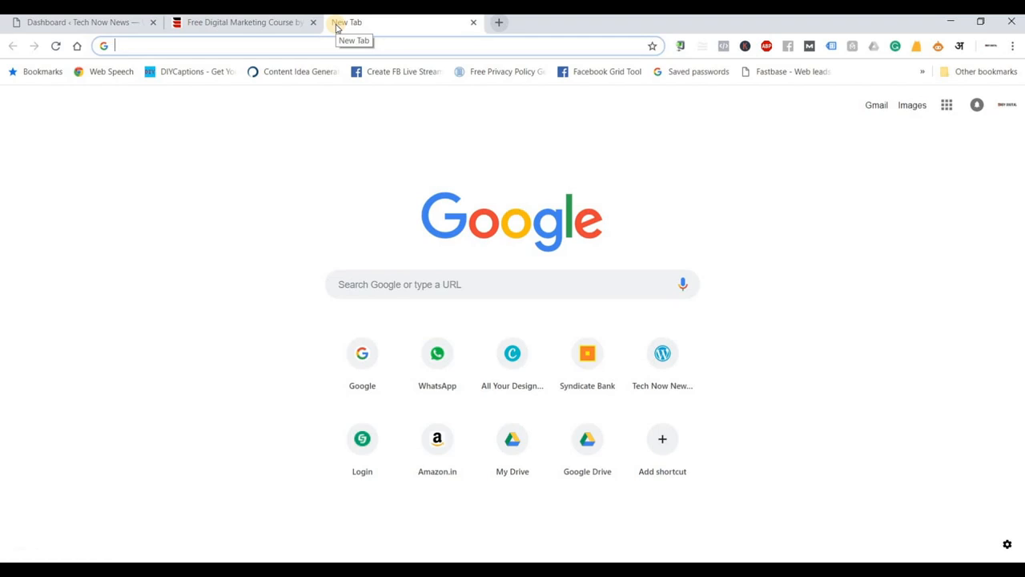
{"action": "type", "text": "theme"}
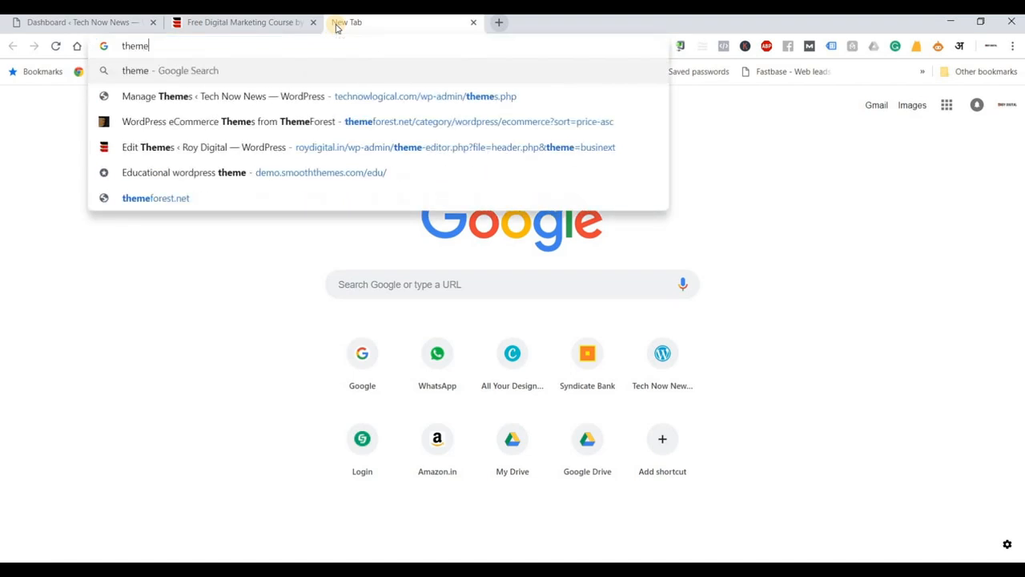
{"action": "type", "text": "forest"}
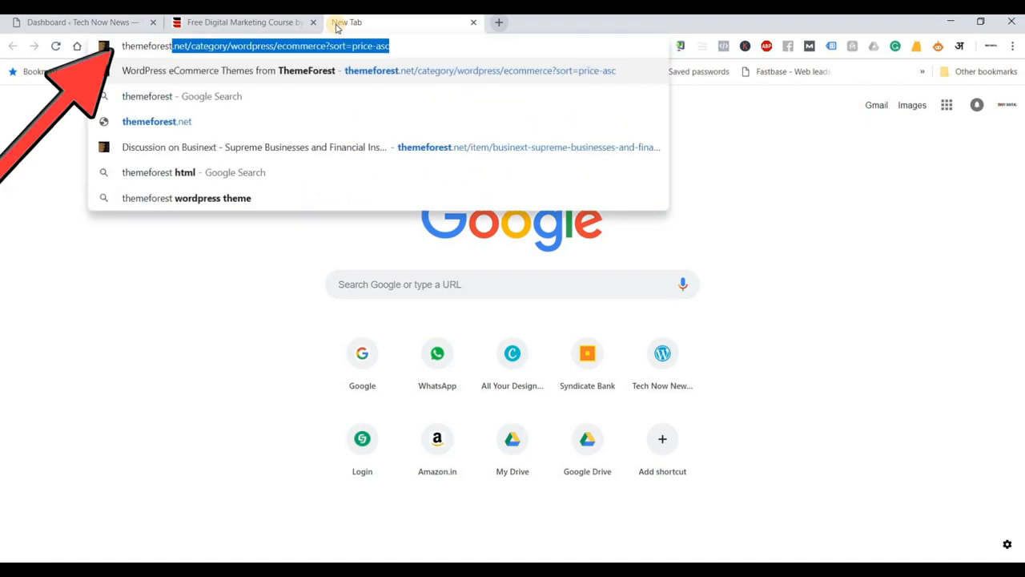
{"action": "key", "text": "Delete"}
{"action": "key", "text": "Return"}
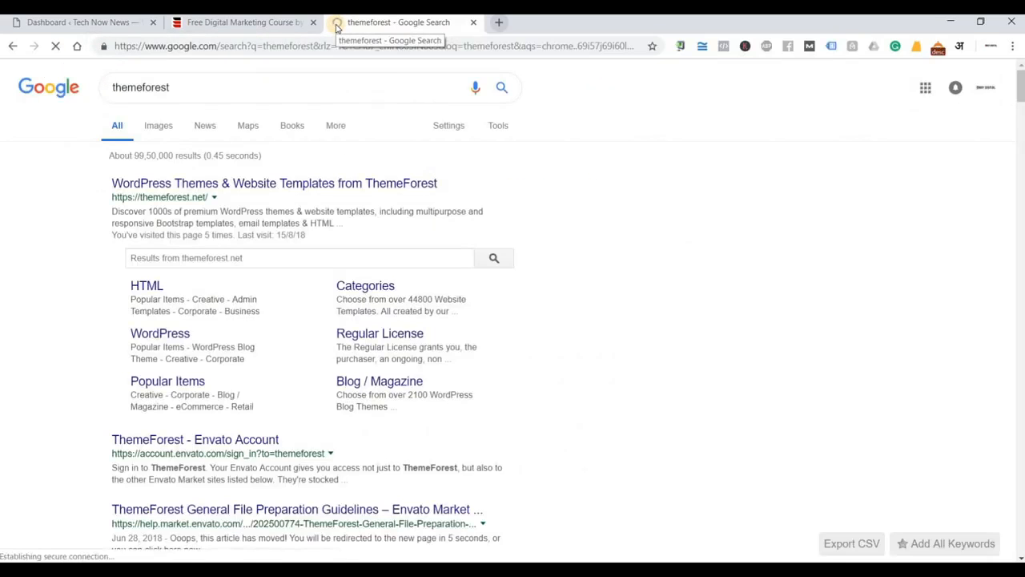
{"action": "left_click", "coordinate": [323, 183]}
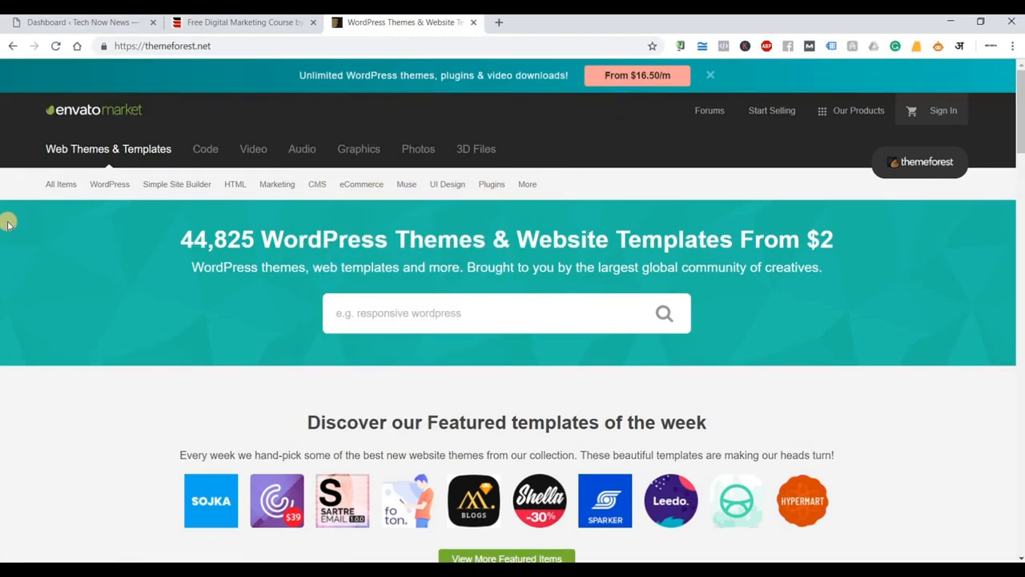
Choose Real Estate from ThemeForest's WordPress category menu.
{"action": "mouse_move", "coordinate": [120, 192]}
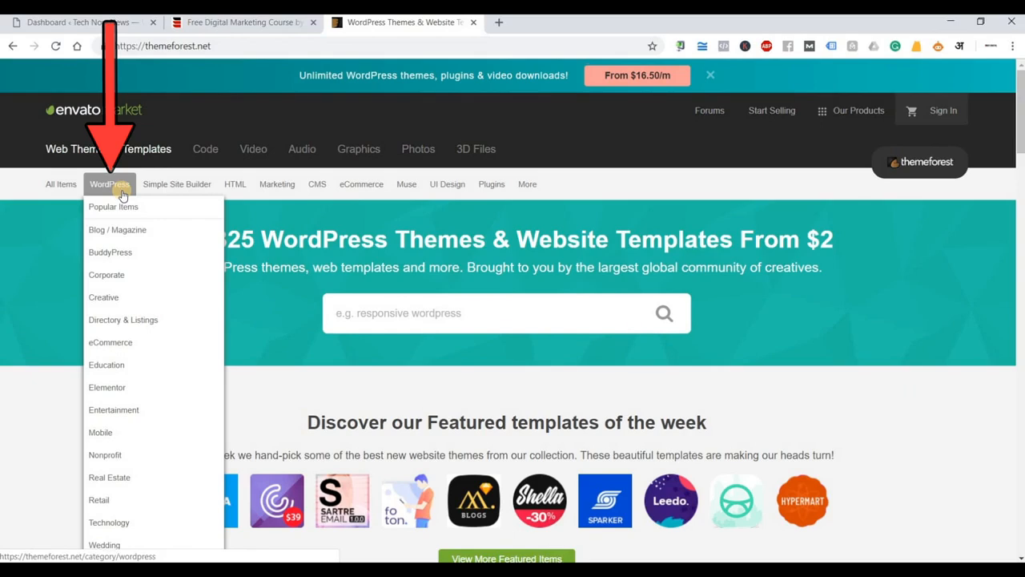
{"action": "scroll", "coordinate": [121, 196], "scroll_direction": "down", "scroll_amount": 1}
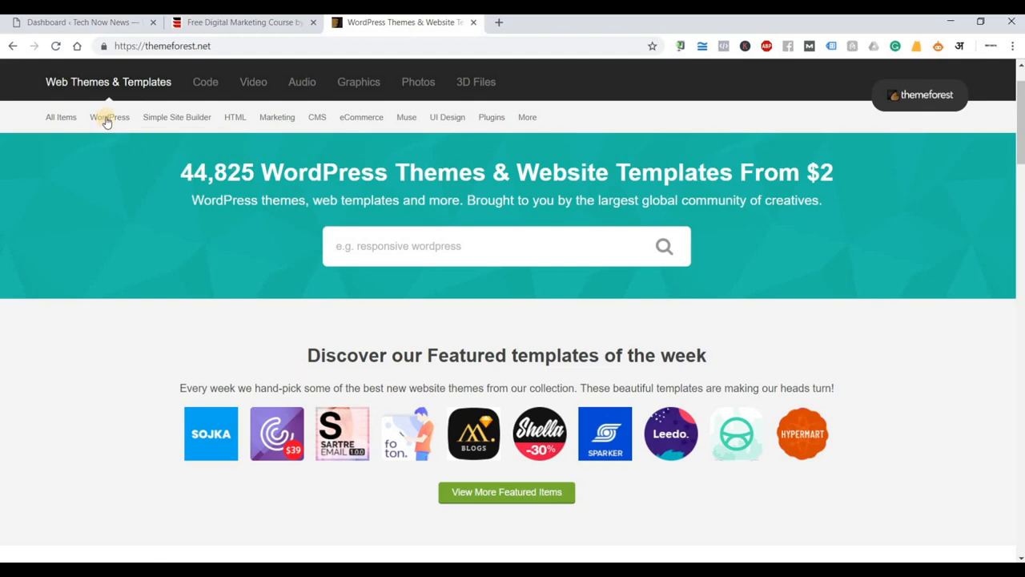
{"action": "mouse_move", "coordinate": [103, 118]}
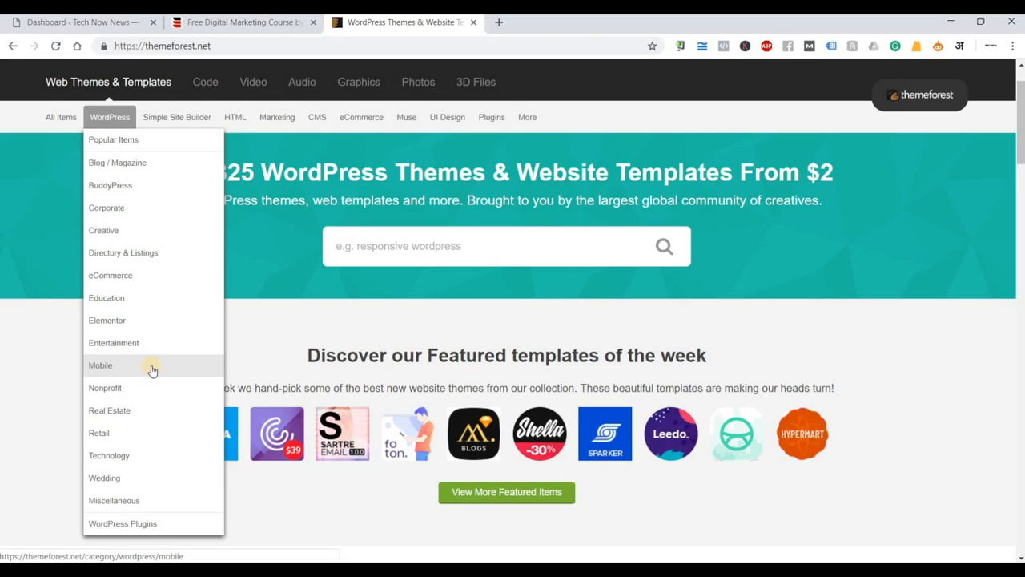
{"action": "left_click", "coordinate": [135, 410]}
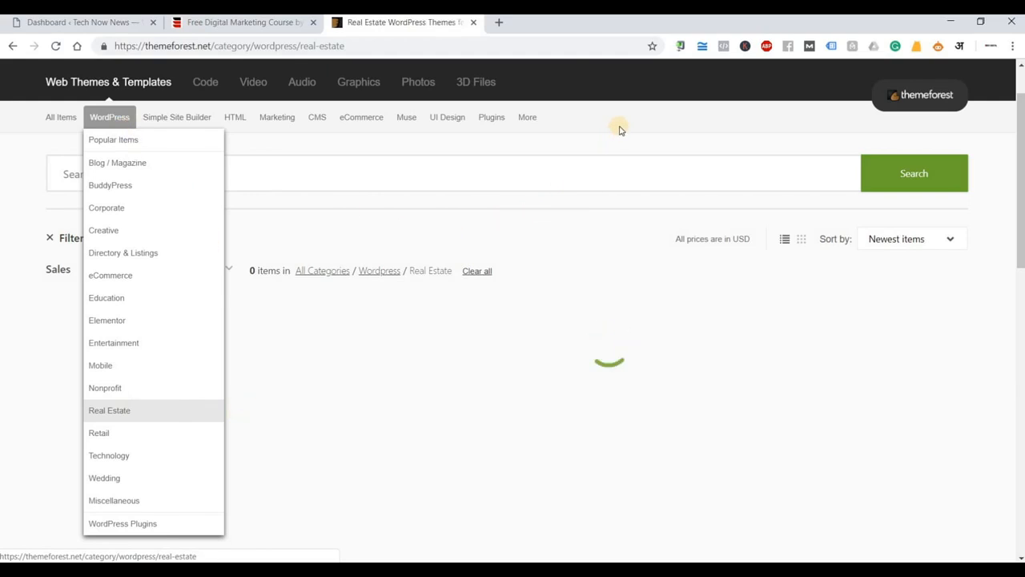
{"action": "scroll", "coordinate": [309, 217], "scroll_direction": "down", "scroll_amount": 1}
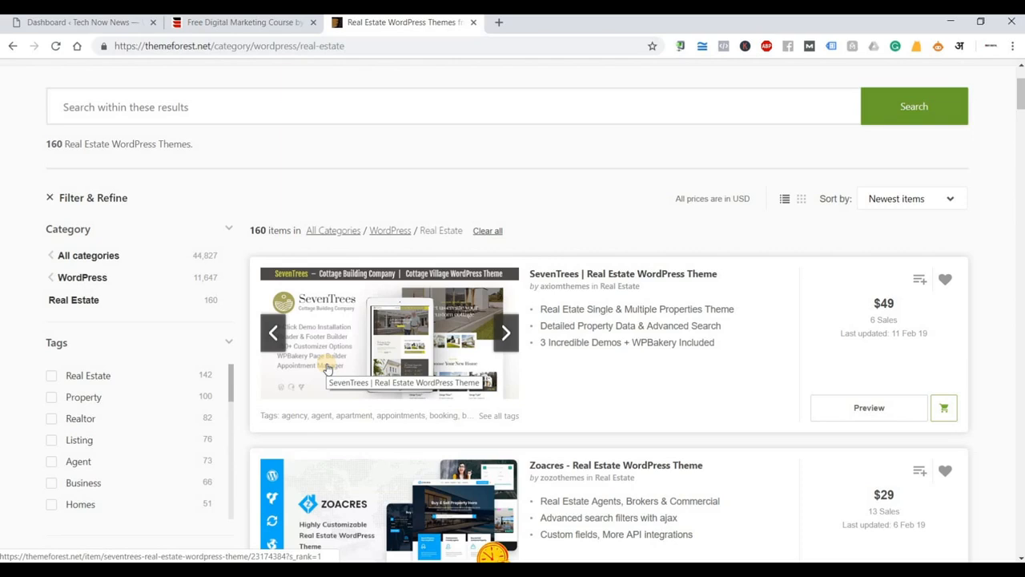
{"action": "scroll", "coordinate": [881, 396], "scroll_direction": "down", "scroll_amount": 2}
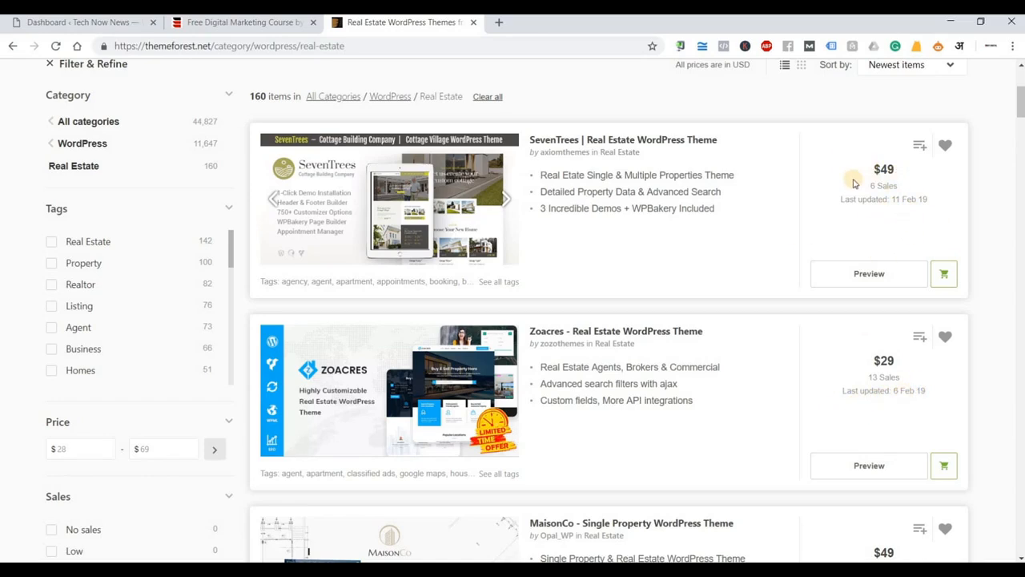
{"action": "scroll", "coordinate": [774, 298], "scroll_direction": "down", "scroll_amount": 3}
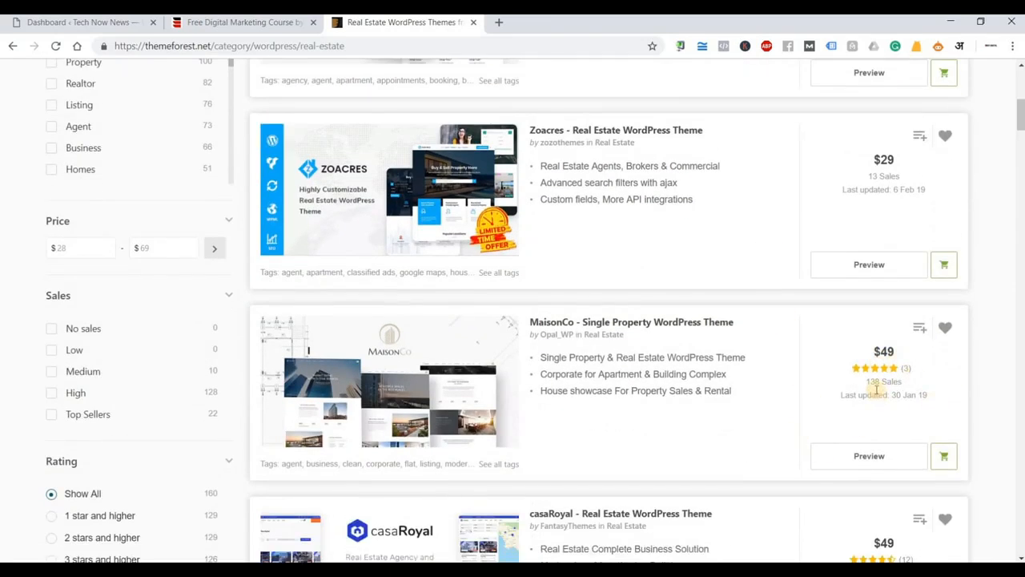
{"action": "scroll", "coordinate": [807, 432], "scroll_direction": "down", "scroll_amount": 4}
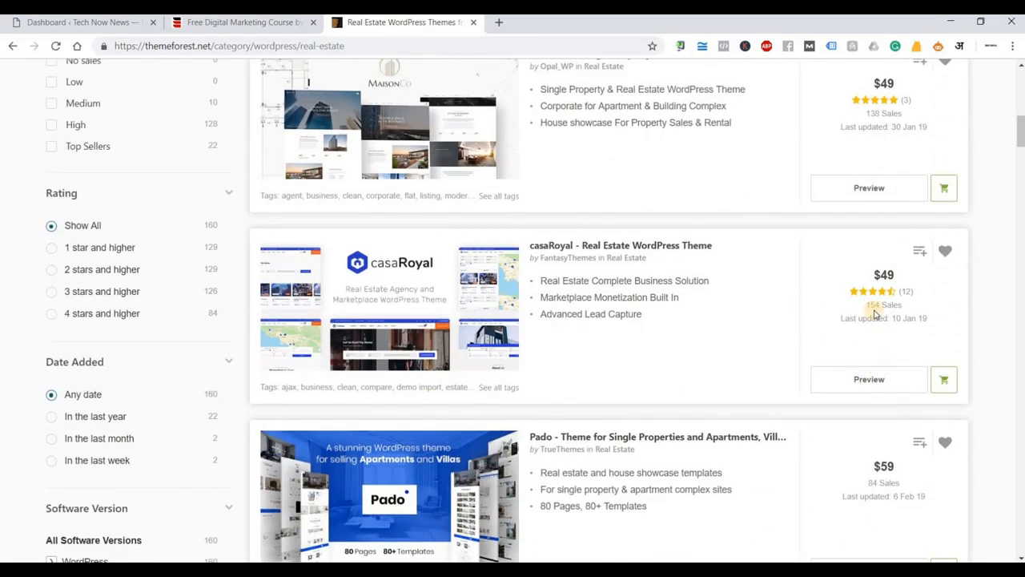
{"action": "scroll", "coordinate": [810, 368], "scroll_direction": "down", "scroll_amount": 5}
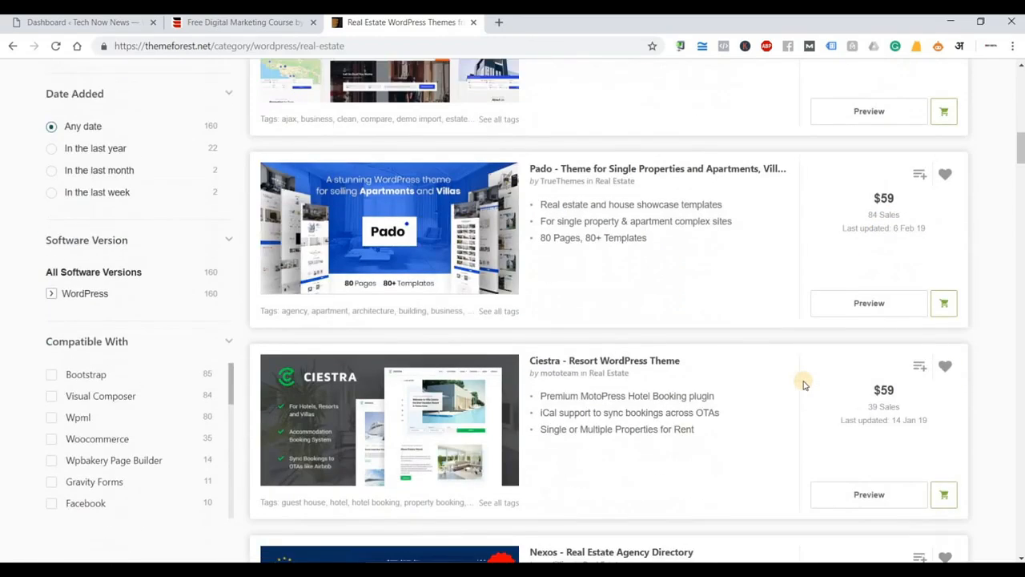
{"action": "scroll", "coordinate": [805, 384], "scroll_direction": "down", "scroll_amount": 2}
{"action": "scroll", "coordinate": [805, 384], "scroll_direction": "down", "scroll_amount": 1}
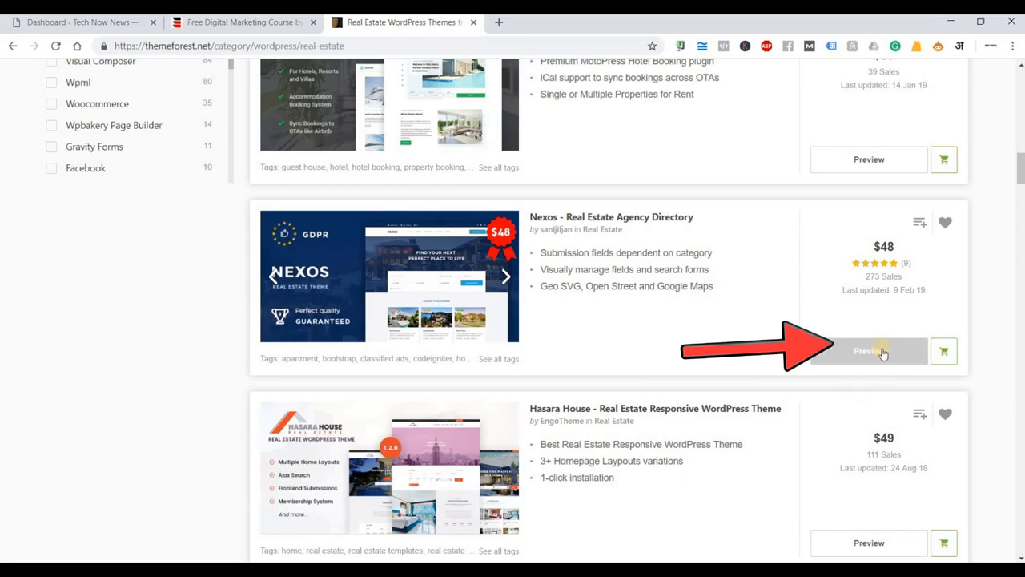
{"action": "scroll", "coordinate": [833, 388], "scroll_direction": "down", "scroll_amount": 2}
{"action": "scroll", "coordinate": [757, 421], "scroll_direction": "down", "scroll_amount": 4}
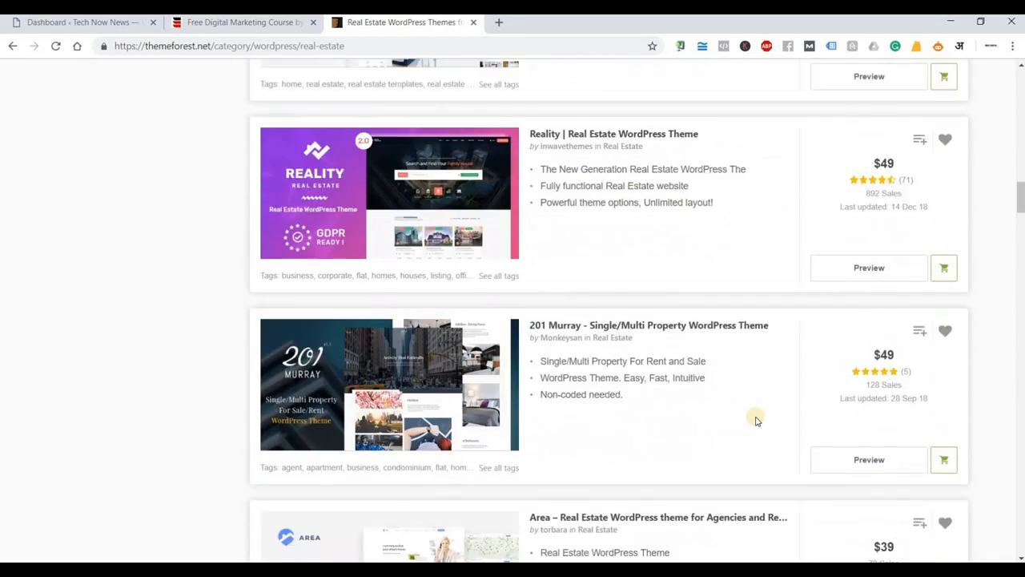
{"action": "scroll", "coordinate": [757, 420], "scroll_direction": "up", "scroll_amount": 1}
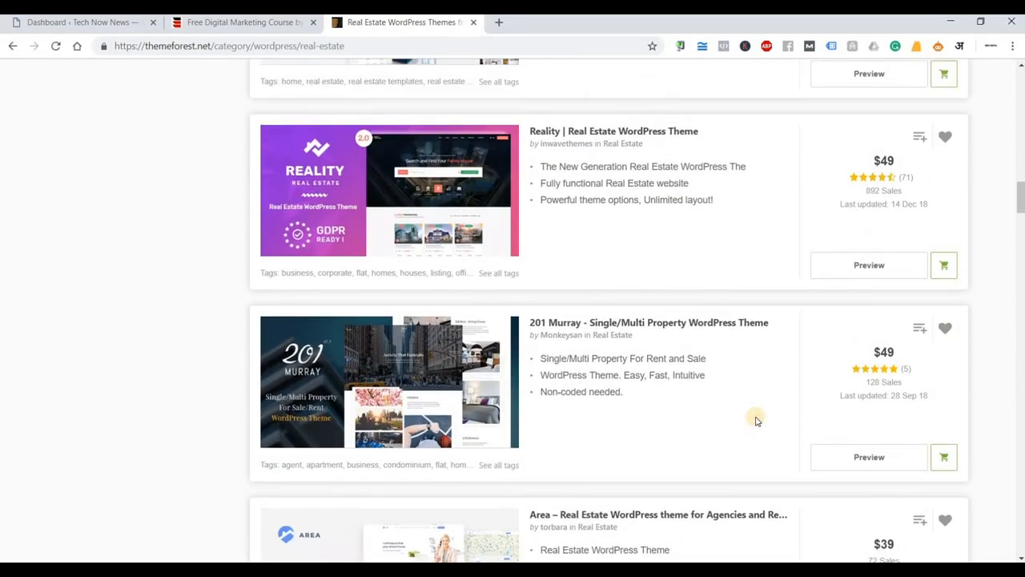
{"action": "scroll", "coordinate": [757, 421], "scroll_direction": "up", "scroll_amount": 20}
{"action": "scroll", "coordinate": [801, 392], "scroll_direction": "down", "scroll_amount": 2}
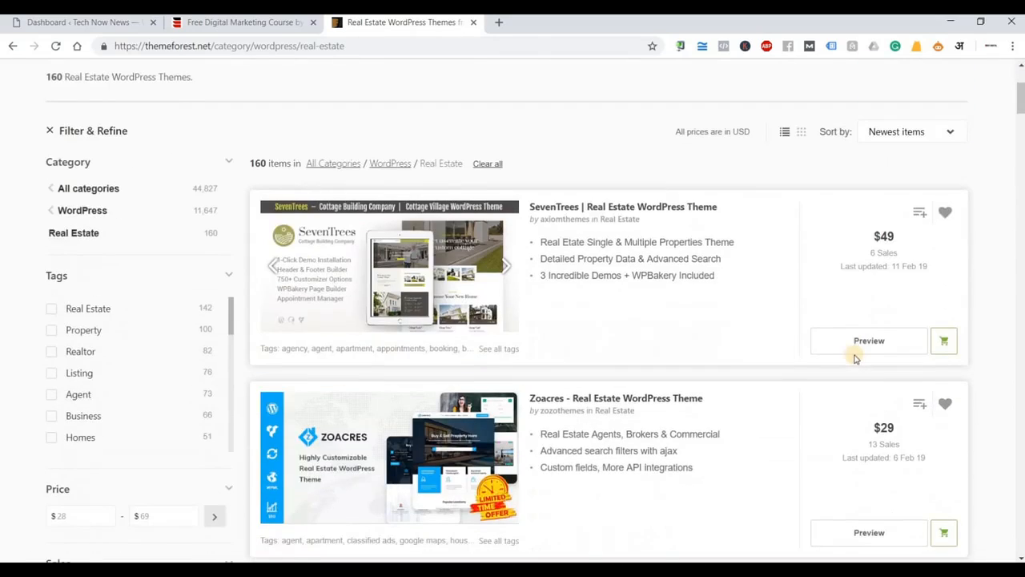
Open the SevenTrees theme's live demo without the ThemeForest frame.
{"action": "left_click", "coordinate": [863, 344]}
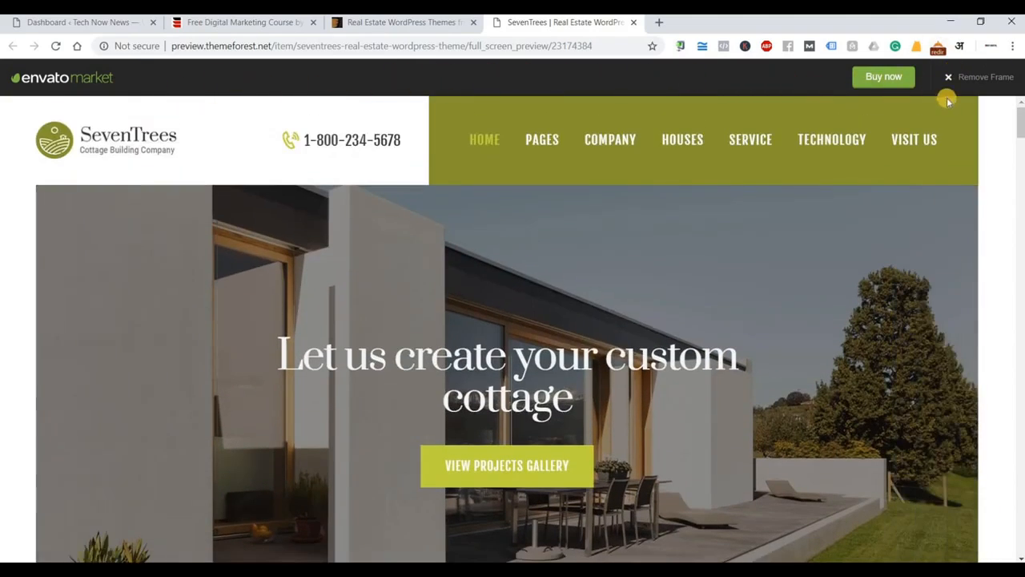
{"action": "left_click", "coordinate": [983, 80]}
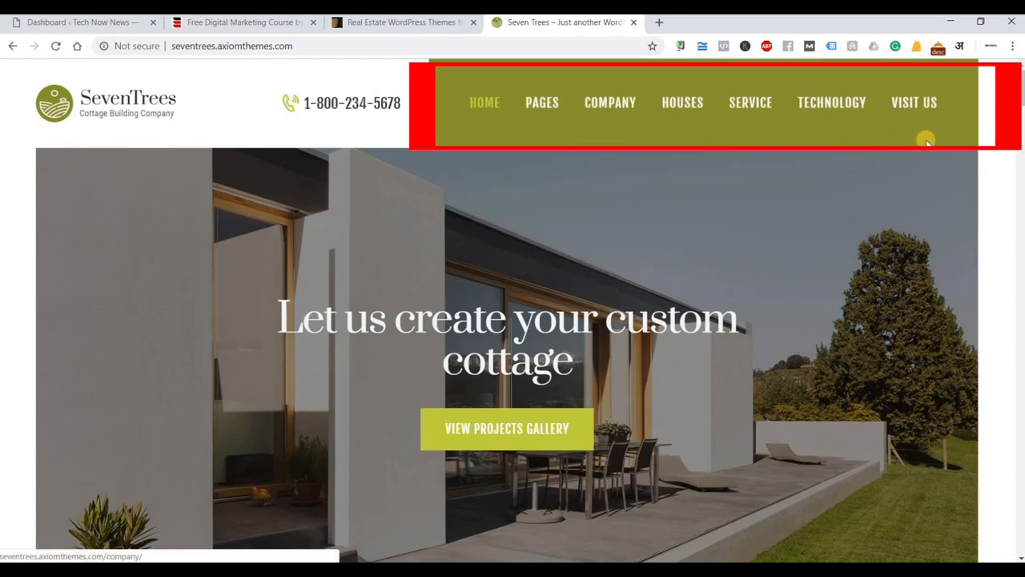
{"action": "scroll", "coordinate": [127, 237], "scroll_direction": "down", "scroll_amount": 1}
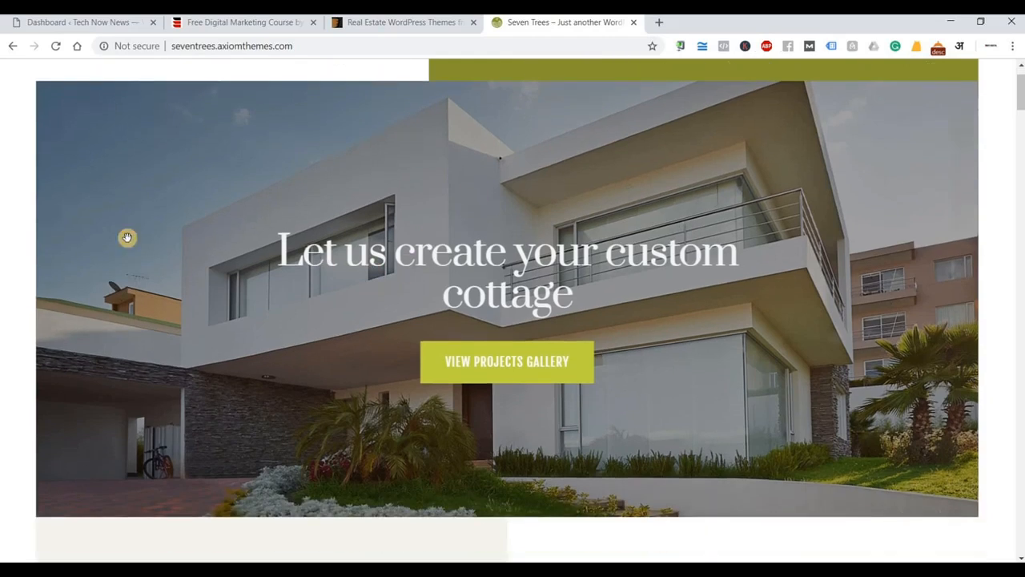
{"action": "scroll", "coordinate": [556, 234], "scroll_direction": "up", "scroll_amount": 1}
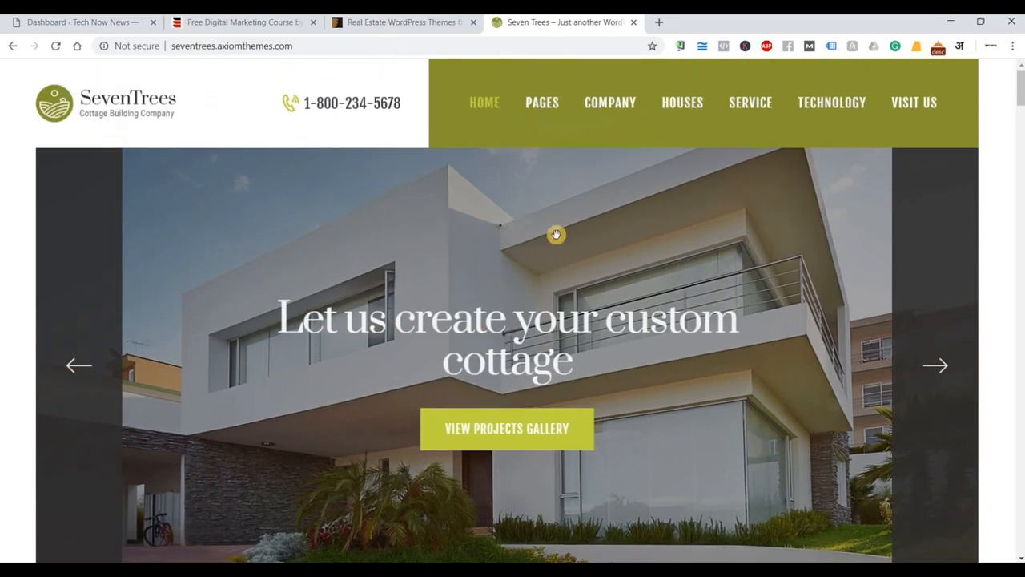
{"action": "scroll", "coordinate": [626, 307], "scroll_direction": "down", "scroll_amount": 5}
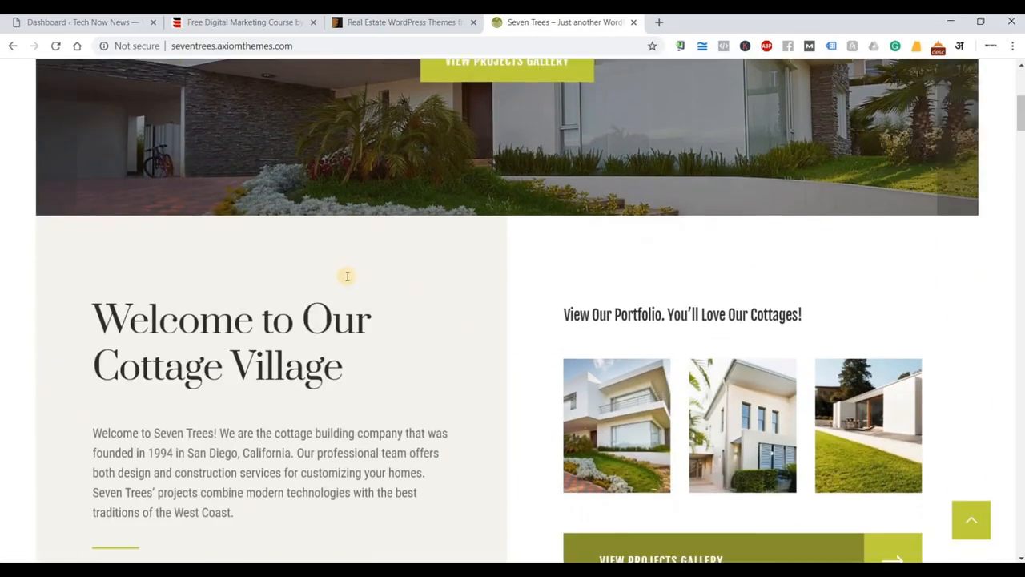
Scroll the SevenTrees demo down to the property-visit enquiry form and House Features section.
{"action": "scroll", "coordinate": [347, 276], "scroll_direction": "down", "scroll_amount": 2}
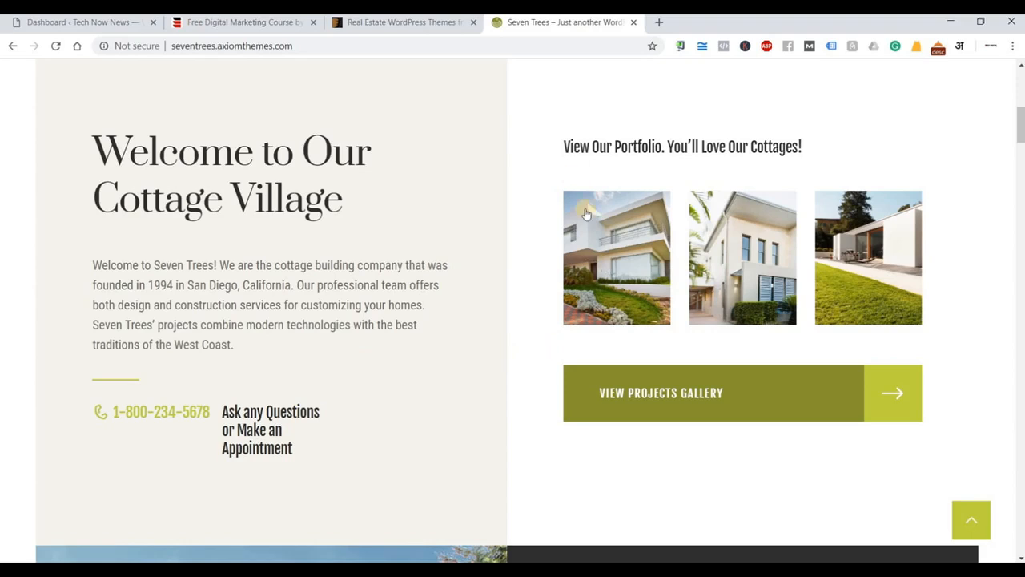
{"action": "scroll", "coordinate": [792, 240], "scroll_direction": "down", "scroll_amount": 2}
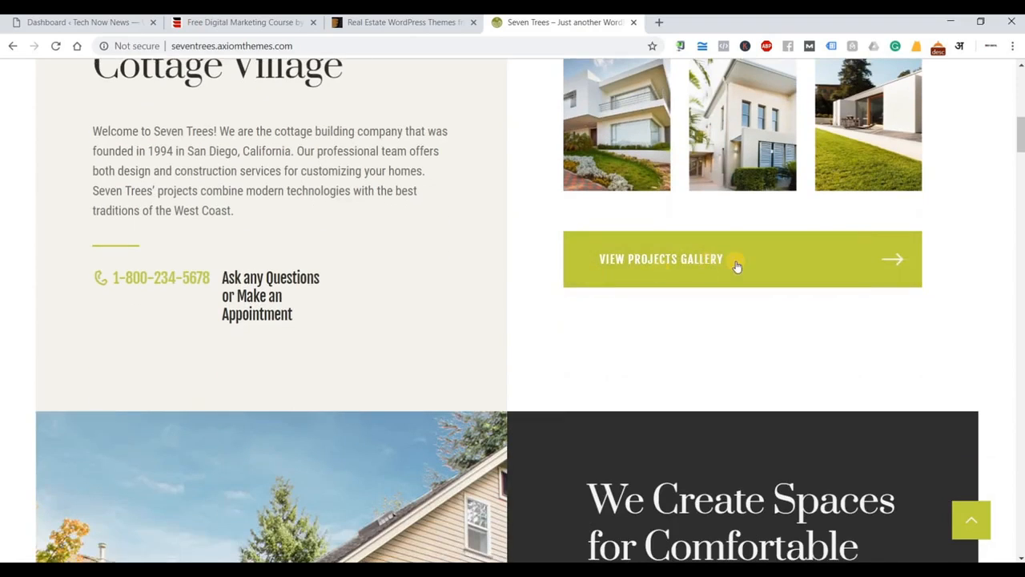
{"action": "scroll", "coordinate": [450, 212], "scroll_direction": "down", "scroll_amount": 1}
{"action": "scroll", "coordinate": [450, 212], "scroll_direction": "down", "scroll_amount": 6}
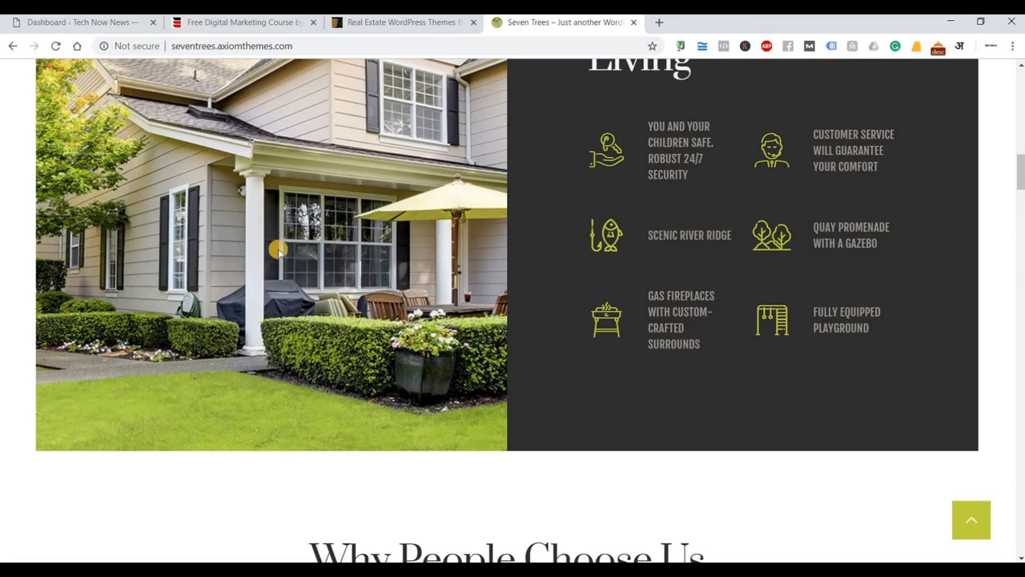
{"action": "scroll", "coordinate": [282, 248], "scroll_direction": "up", "scroll_amount": 2}
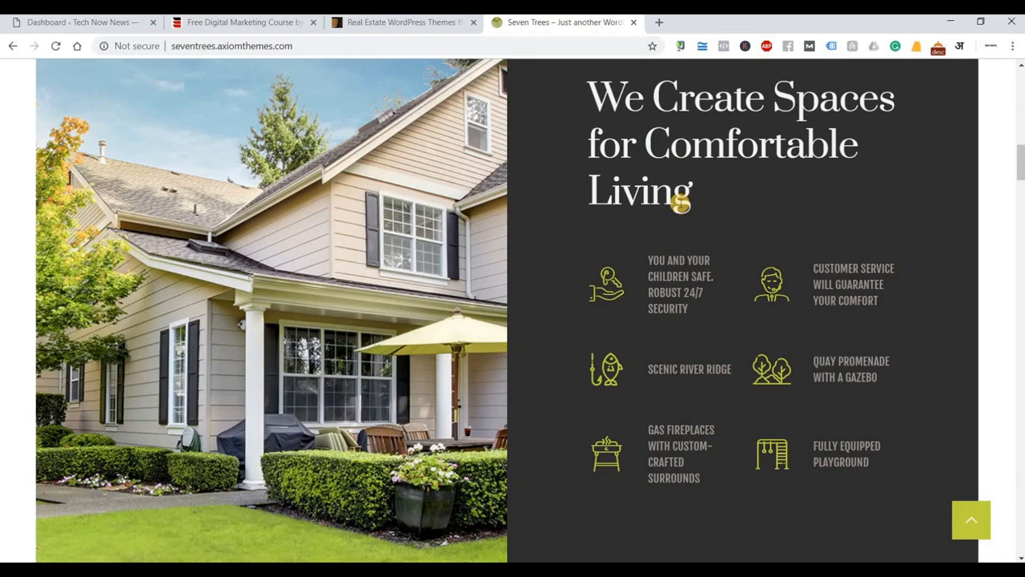
{"action": "scroll", "coordinate": [678, 201], "scroll_direction": "down", "scroll_amount": 1}
{"action": "scroll", "coordinate": [464, 236], "scroll_direction": "down", "scroll_amount": 7}
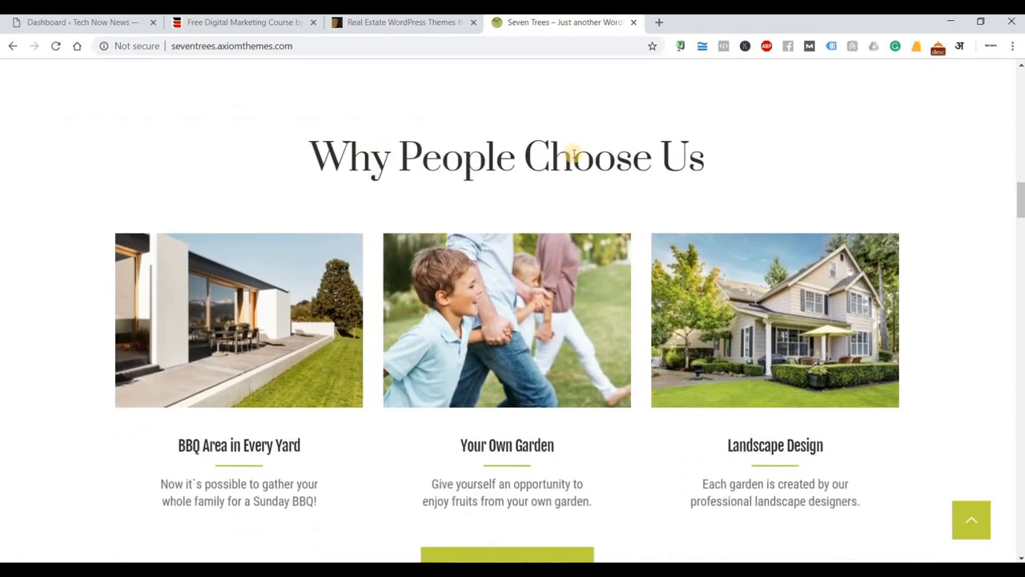
{"action": "scroll", "coordinate": [657, 203], "scroll_direction": "down", "scroll_amount": 2}
{"action": "scroll", "coordinate": [343, 171], "scroll_direction": "up", "scroll_amount": 2}
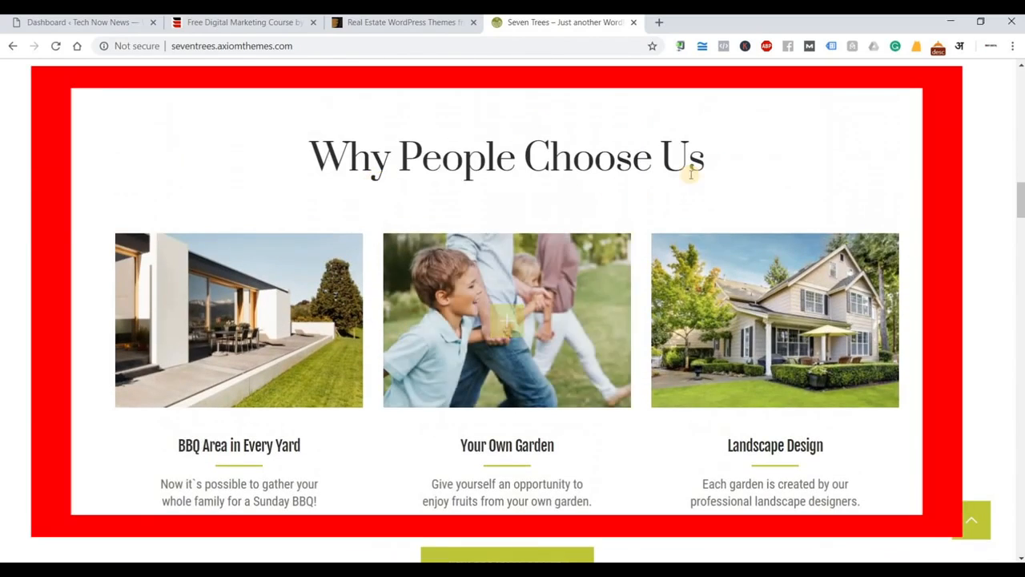
{"action": "scroll", "coordinate": [164, 226], "scroll_direction": "down", "scroll_amount": 2}
{"action": "scroll", "coordinate": [162, 227], "scroll_direction": "down", "scroll_amount": 1}
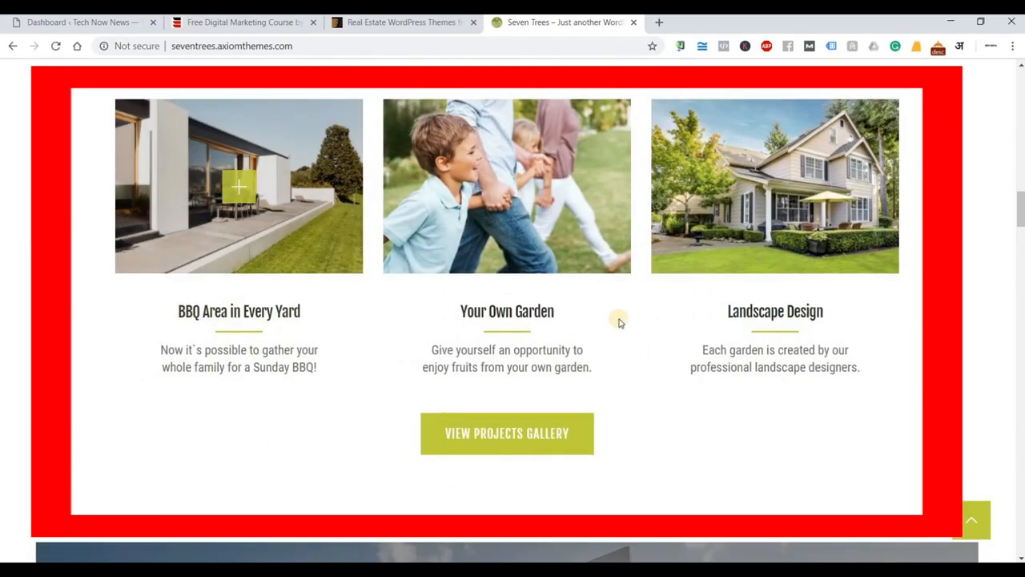
{"action": "scroll", "coordinate": [886, 341], "scroll_direction": "down", "scroll_amount": 6}
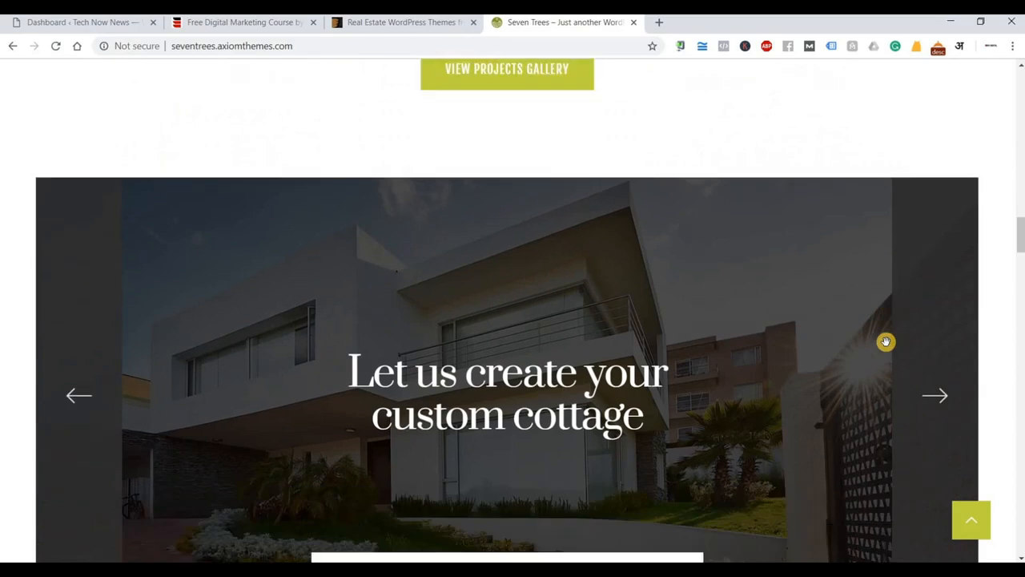
{"action": "scroll", "coordinate": [861, 338], "scroll_direction": "down", "scroll_amount": 7}
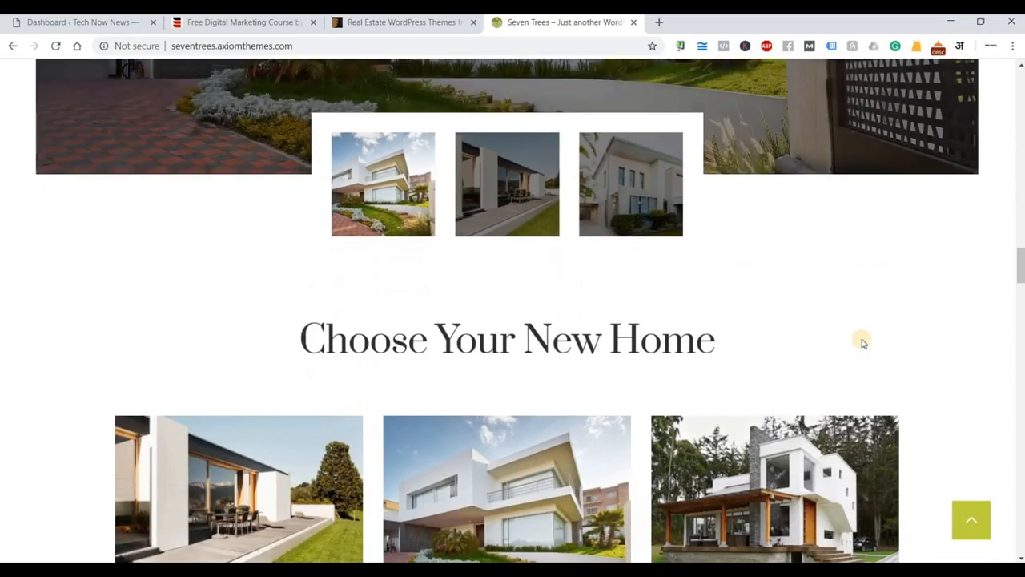
{"action": "scroll", "coordinate": [863, 342], "scroll_direction": "down", "scroll_amount": 1}
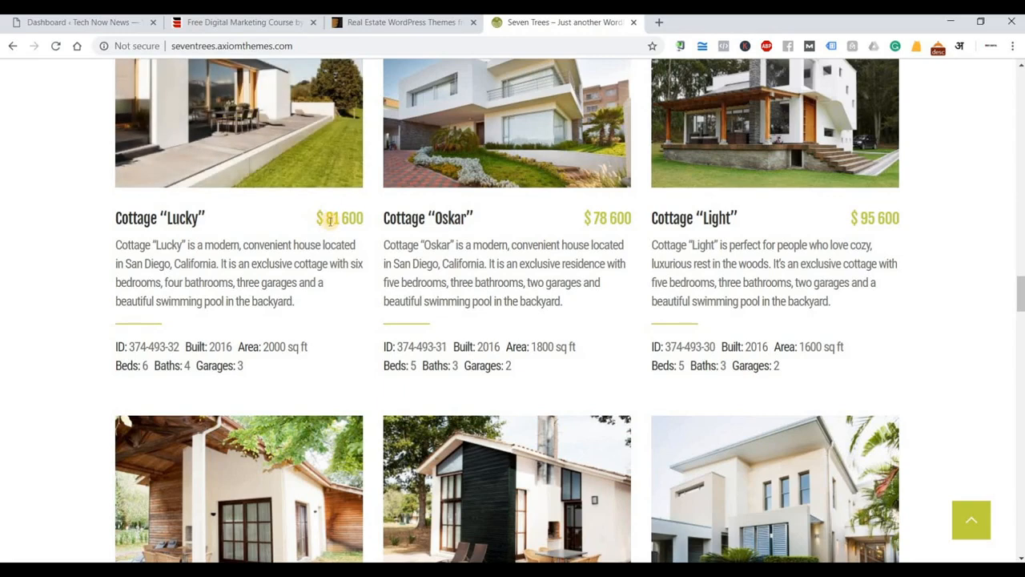
{"action": "scroll", "coordinate": [328, 219], "scroll_direction": "up", "scroll_amount": 2}
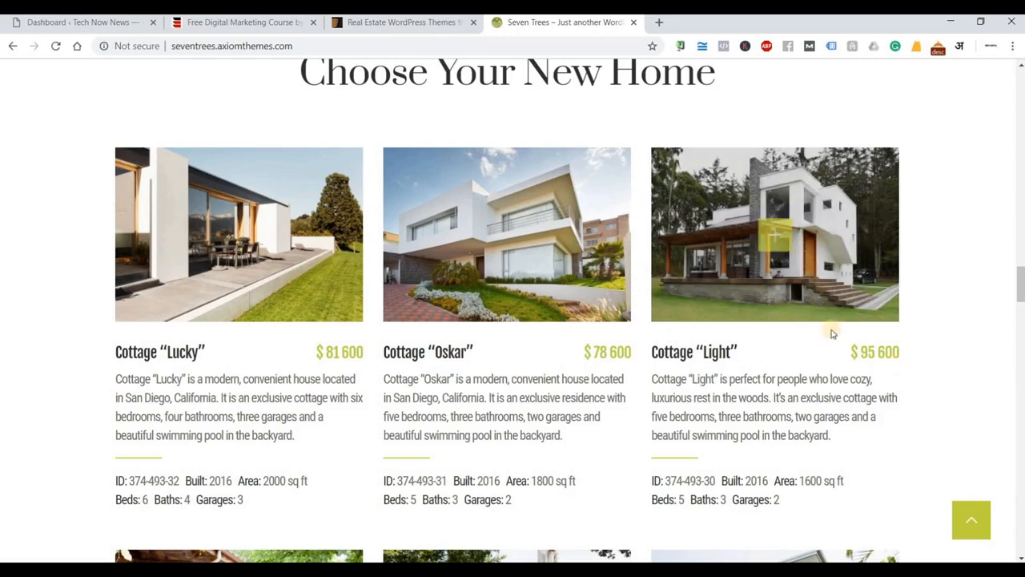
{"action": "scroll", "coordinate": [940, 350], "scroll_direction": "down", "scroll_amount": 3}
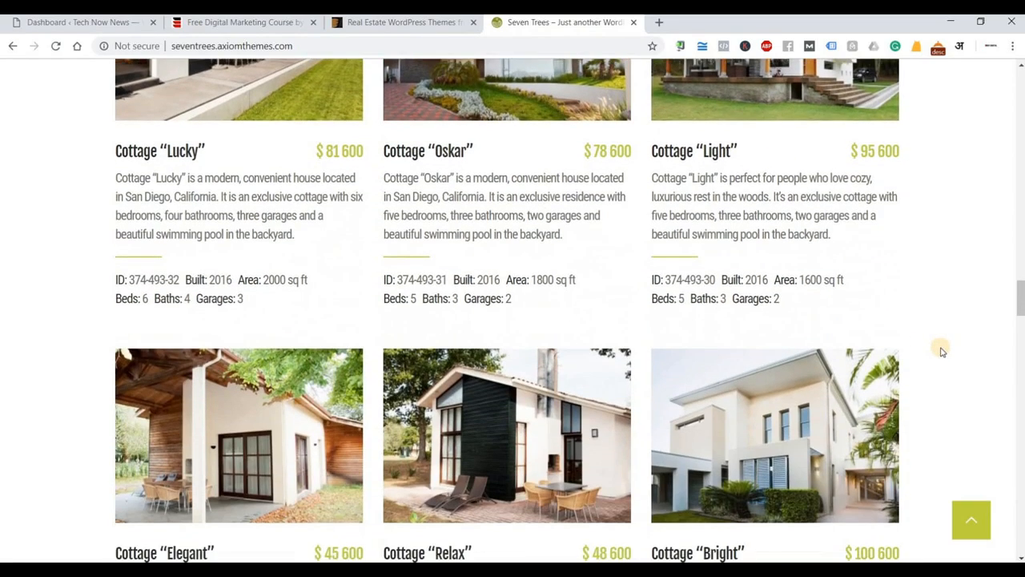
{"action": "scroll", "coordinate": [940, 349], "scroll_direction": "down", "scroll_amount": 4}
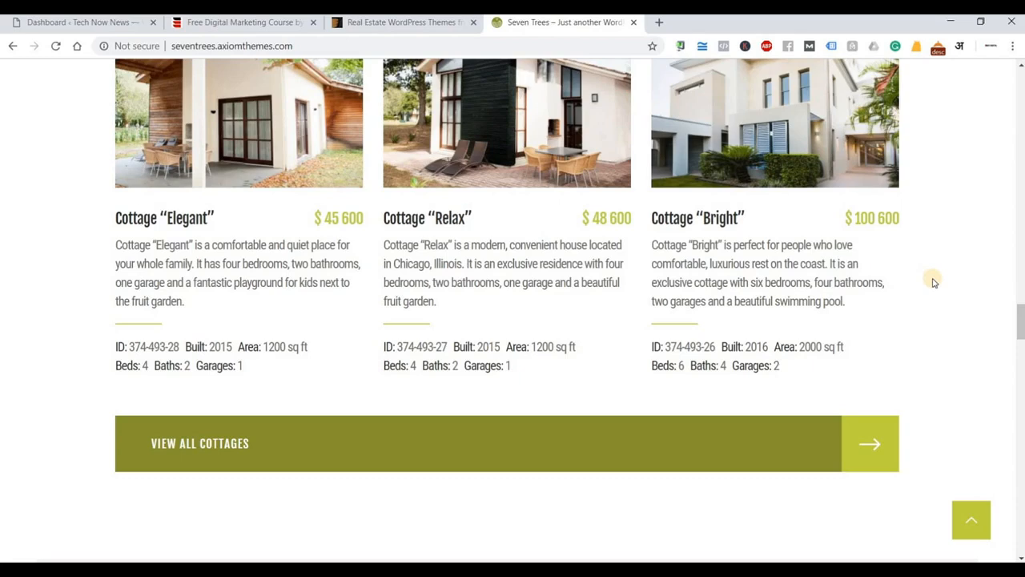
{"action": "scroll", "coordinate": [932, 284], "scroll_direction": "down", "scroll_amount": 2}
Finish browsing the SevenTrees demo and return to the Real Estate WordPress Themes tab.
{"action": "scroll", "coordinate": [931, 289], "scroll_direction": "down", "scroll_amount": 4}
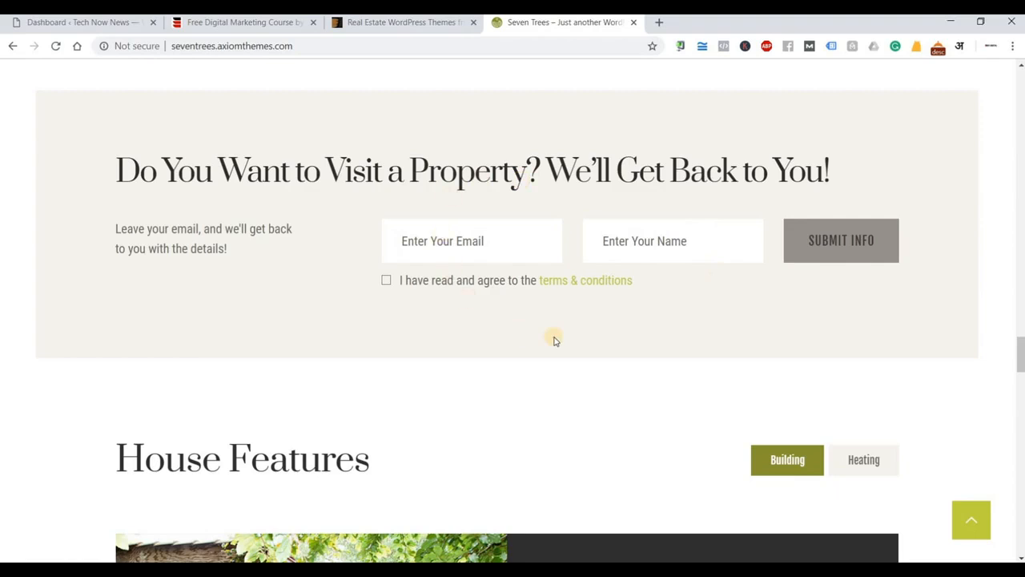
{"action": "scroll", "coordinate": [554, 341], "scroll_direction": "down", "scroll_amount": 8}
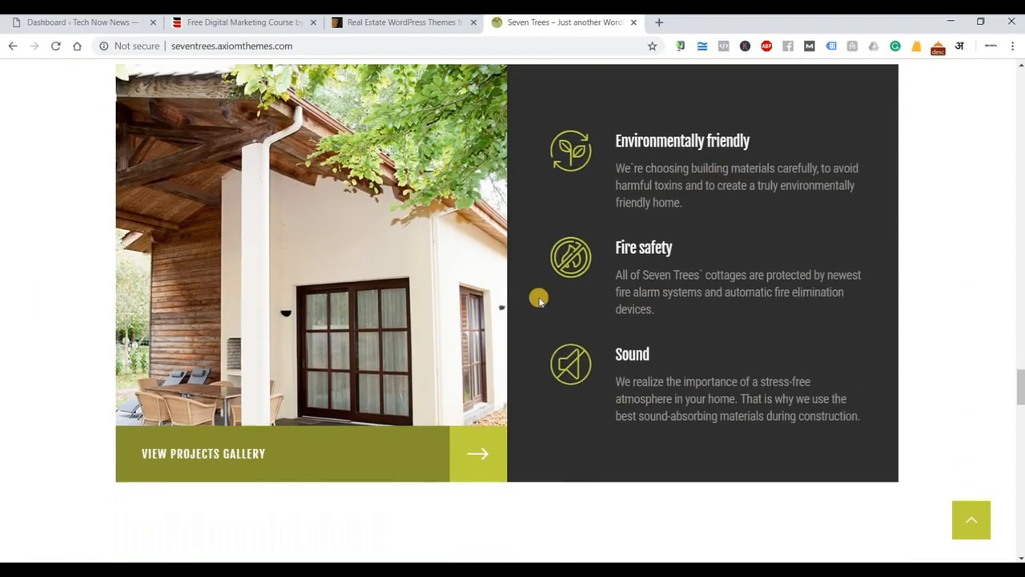
{"action": "scroll", "coordinate": [539, 301], "scroll_direction": "down", "scroll_amount": 8}
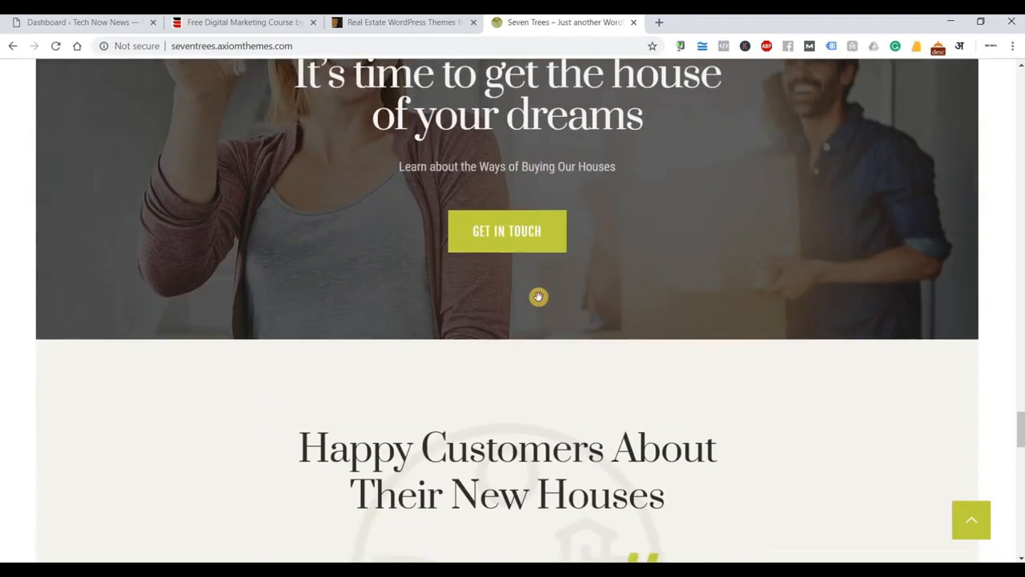
{"action": "scroll", "coordinate": [538, 296], "scroll_direction": "down", "scroll_amount": 2}
{"action": "scroll", "coordinate": [539, 301], "scroll_direction": "down", "scroll_amount": 7}
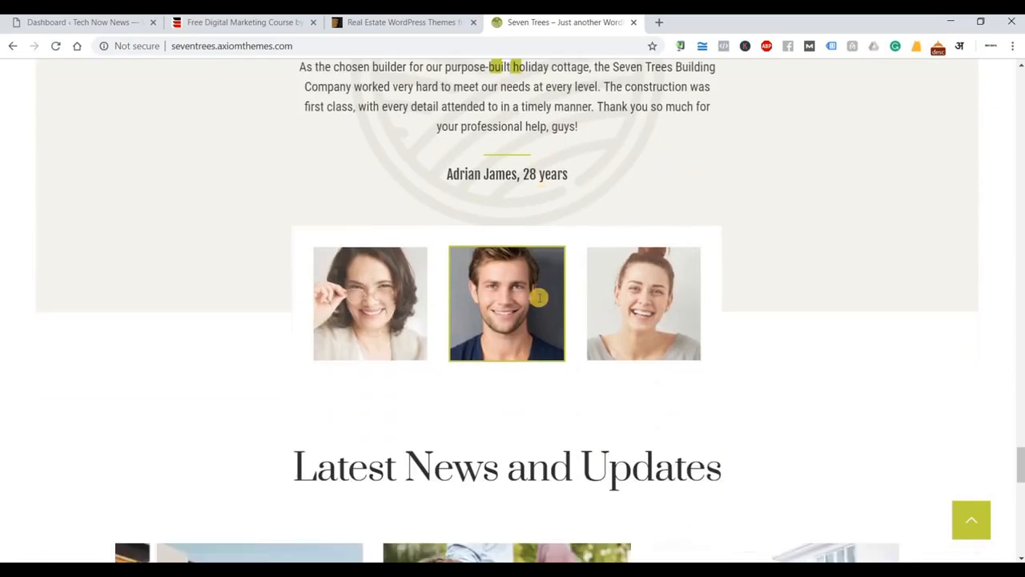
{"action": "scroll", "coordinate": [539, 301], "scroll_direction": "down", "scroll_amount": 8}
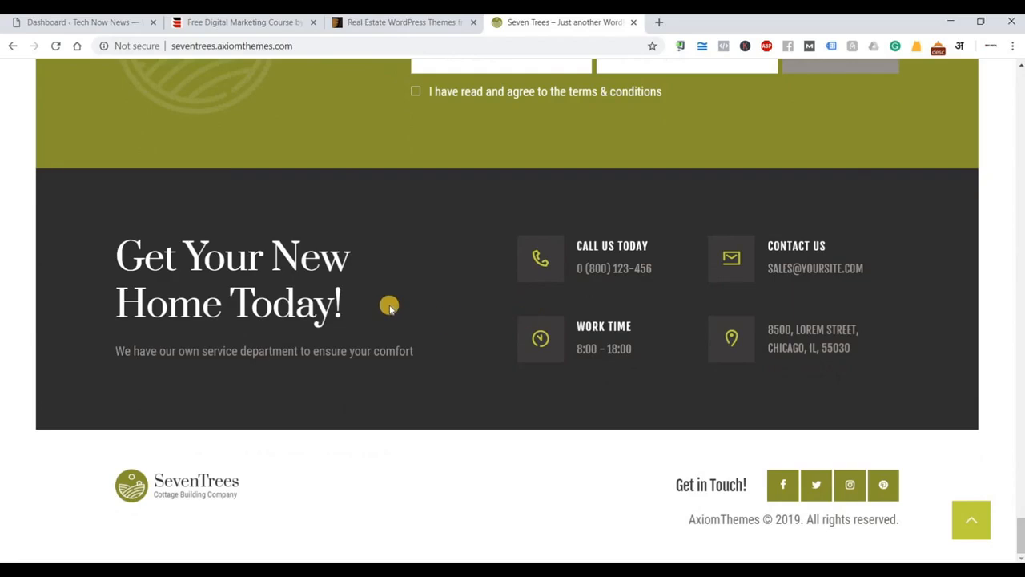
{"action": "scroll", "coordinate": [389, 307], "scroll_direction": "up", "scroll_amount": 20}
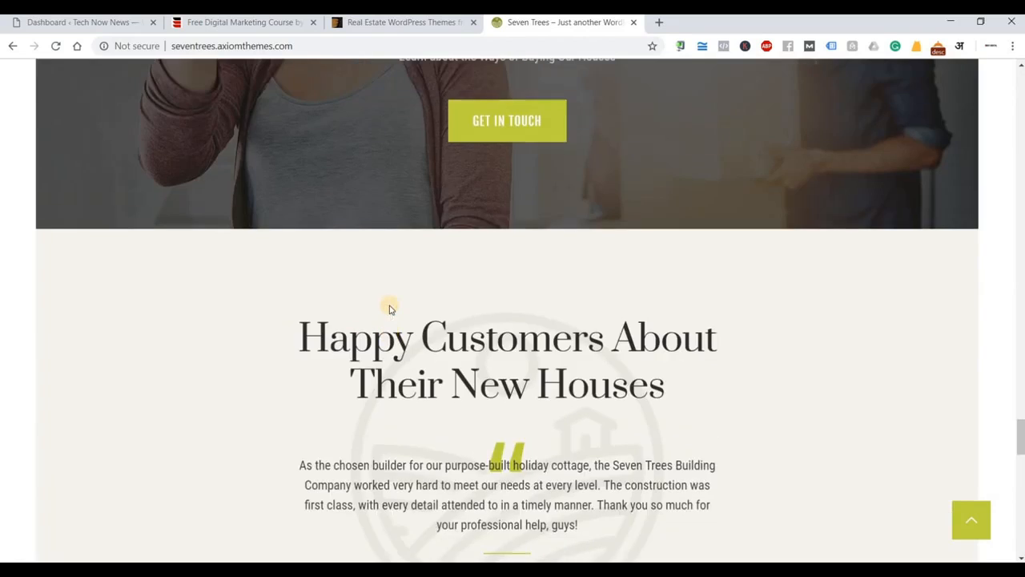
{"action": "scroll", "coordinate": [389, 307], "scroll_direction": "up", "scroll_amount": 20}
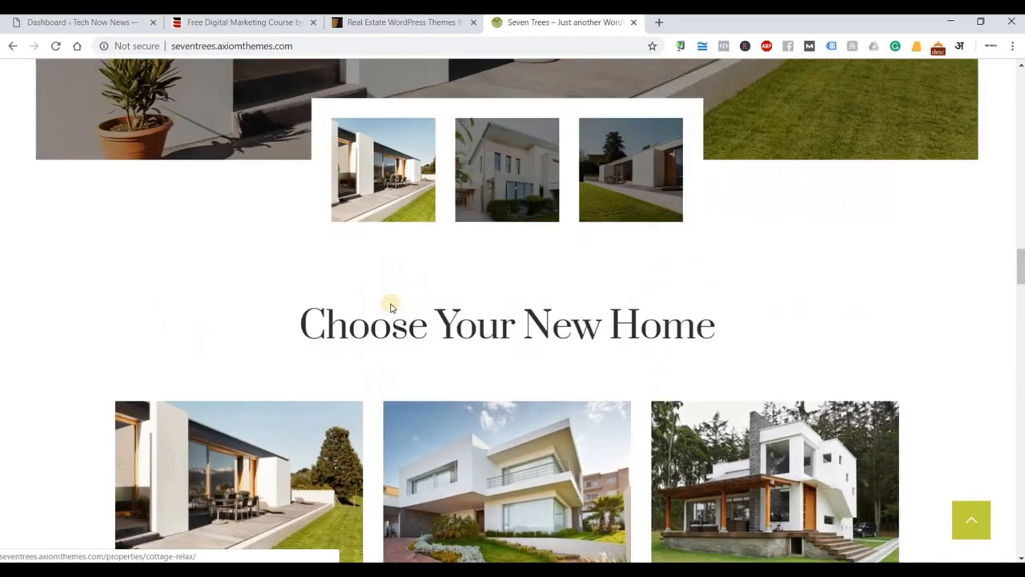
{"action": "scroll", "coordinate": [390, 306], "scroll_direction": "up", "scroll_amount": 15}
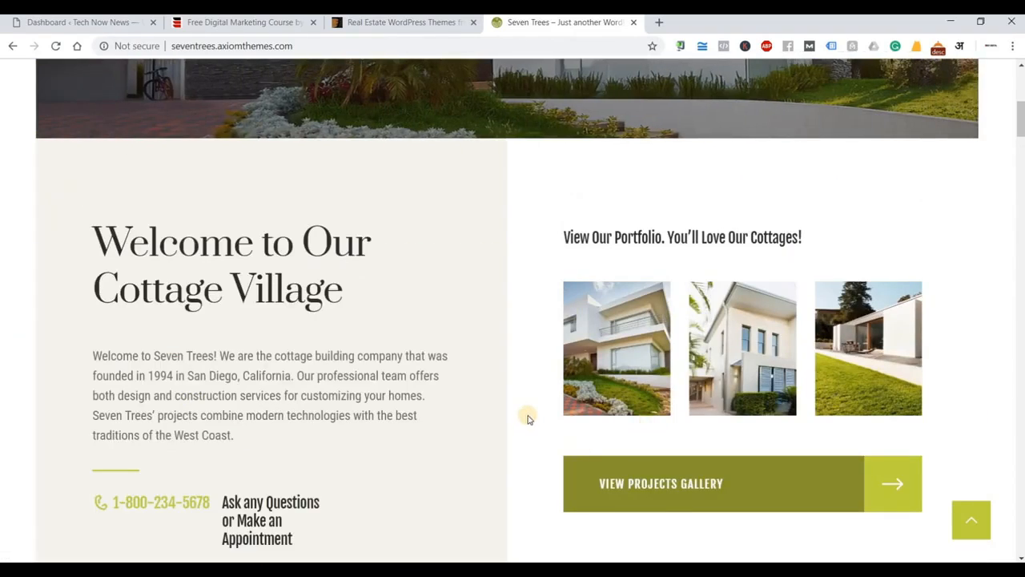
{"action": "scroll", "coordinate": [527, 418], "scroll_direction": "up", "scroll_amount": 5}
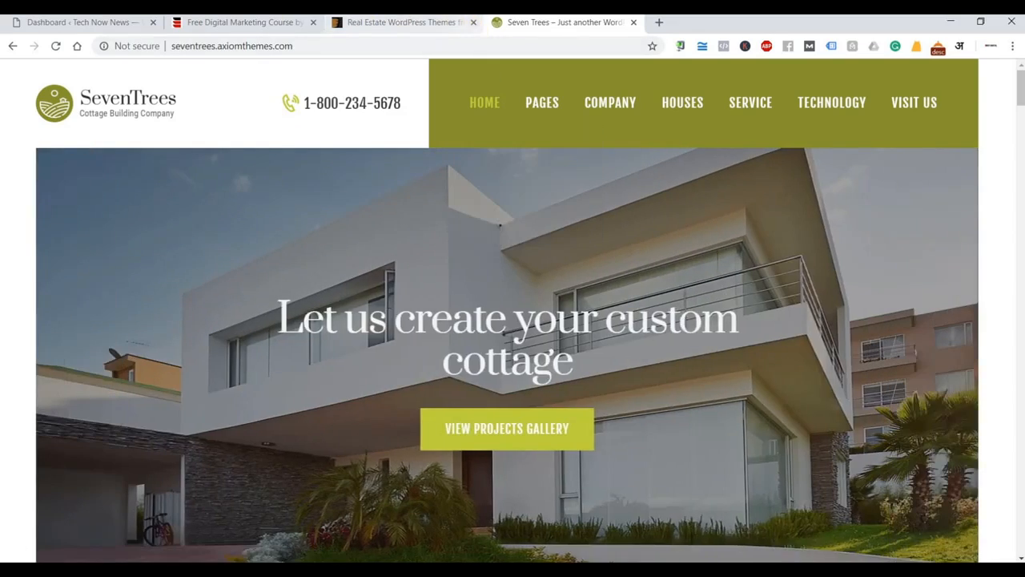
{"action": "left_click", "coordinate": [371, 31]}
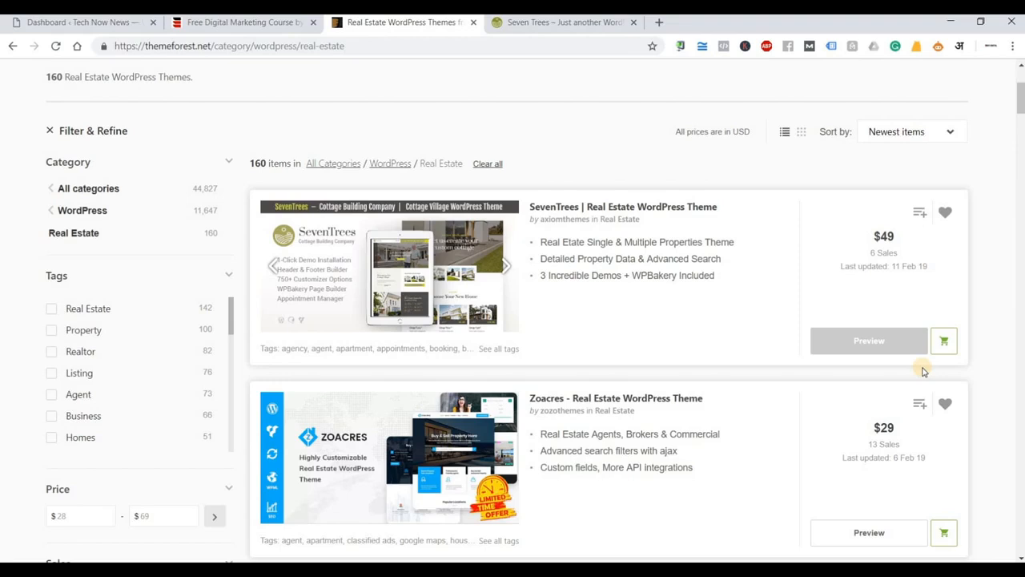
{"action": "left_click", "coordinate": [545, 22]}
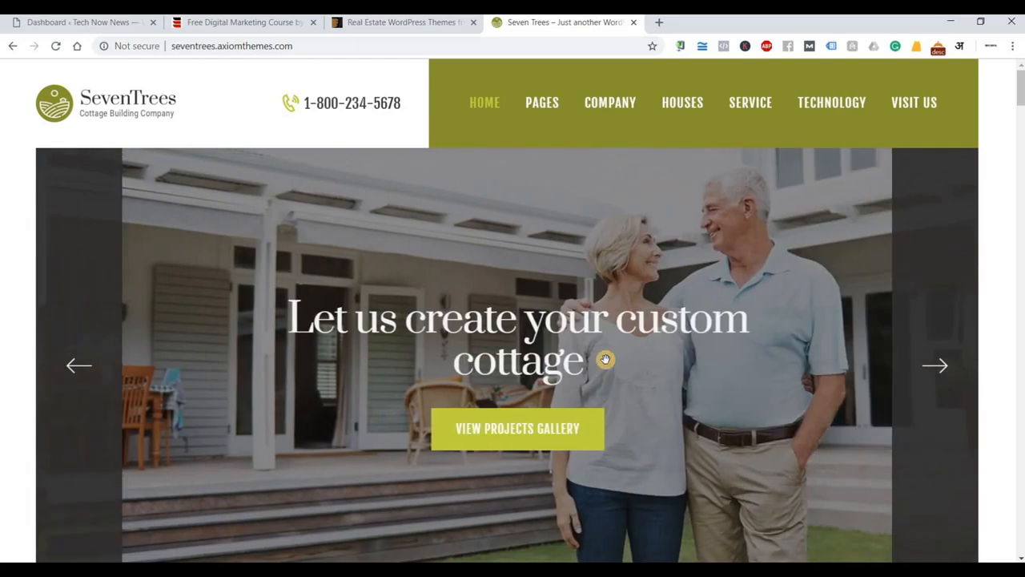
{"action": "left_click", "coordinate": [424, 33]}
{"action": "scroll", "coordinate": [121, 240], "scroll_direction": "down", "scroll_amount": 1}
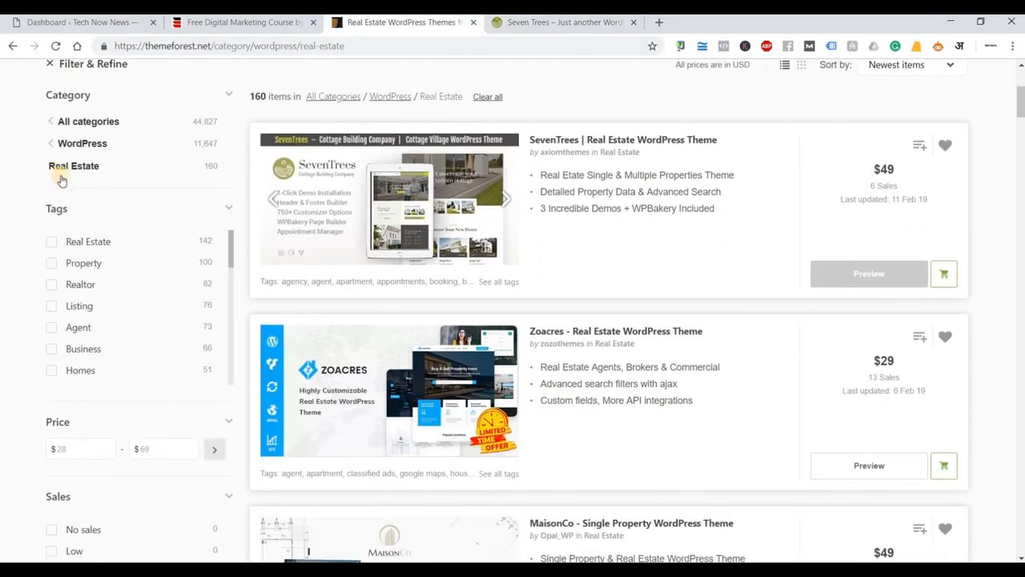
{"action": "scroll", "coordinate": [62, 176], "scroll_direction": "up", "scroll_amount": 4}
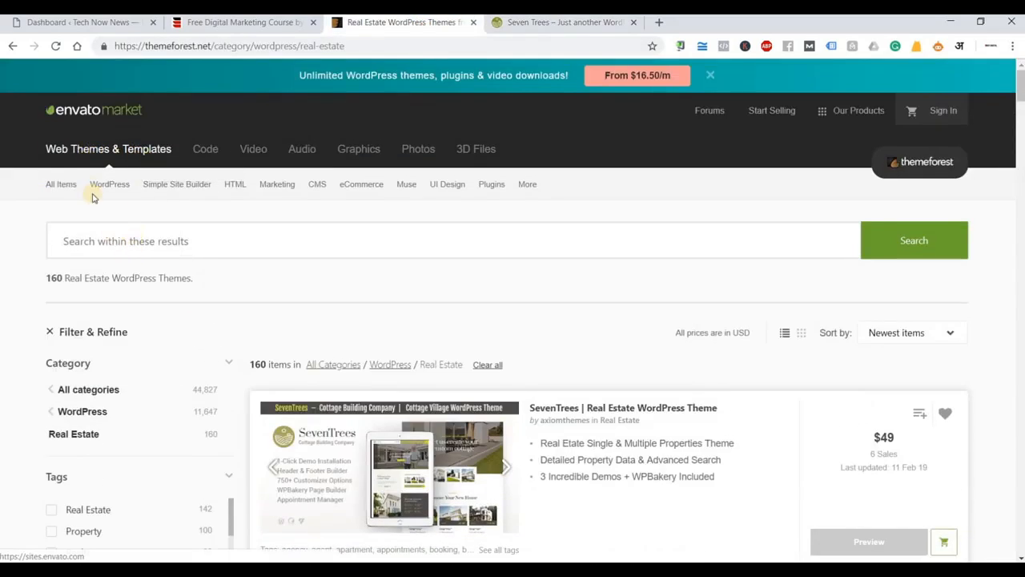
Switch to the WordPress Education category (217 themes) and scroll to the Edumina listing.
{"action": "mouse_move", "coordinate": [102, 181]}
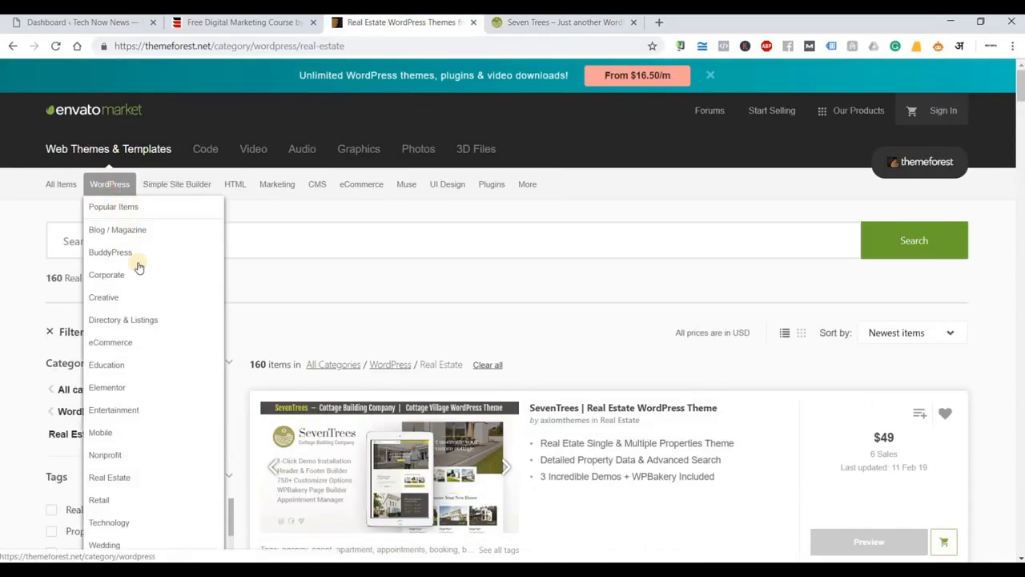
{"action": "left_click", "coordinate": [147, 368]}
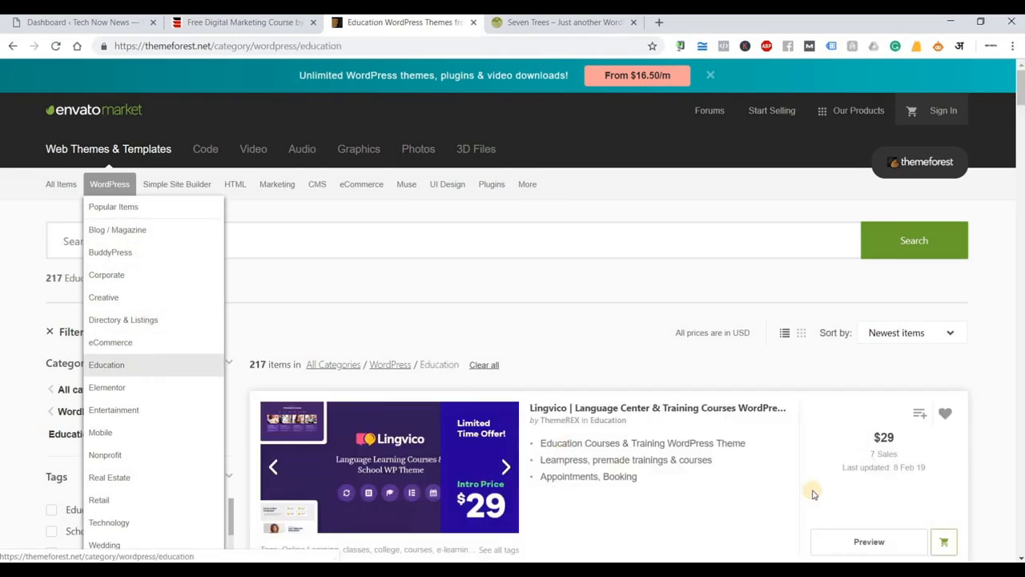
{"action": "scroll", "coordinate": [821, 488], "scroll_direction": "down", "scroll_amount": 1}
{"action": "scroll", "coordinate": [821, 489], "scroll_direction": "down", "scroll_amount": 2}
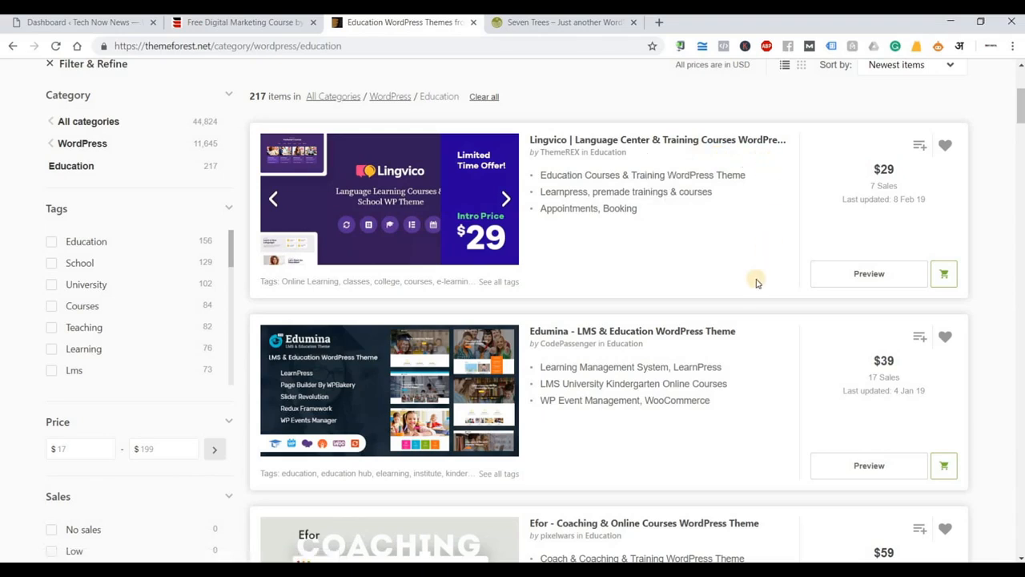
{"action": "scroll", "coordinate": [703, 288], "scroll_direction": "down", "scroll_amount": 1}
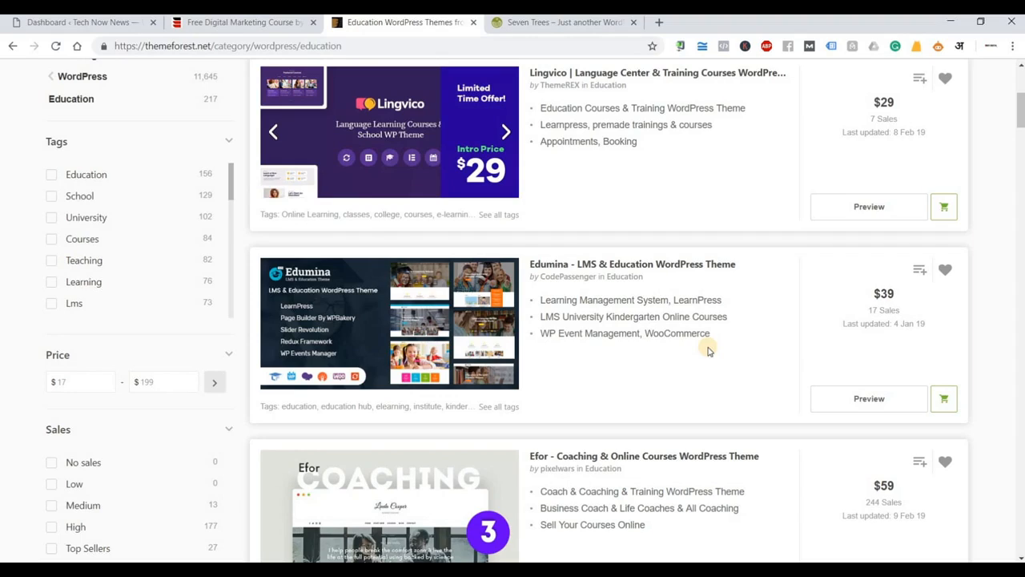
{"action": "scroll", "coordinate": [709, 353], "scroll_direction": "down", "scroll_amount": 5}
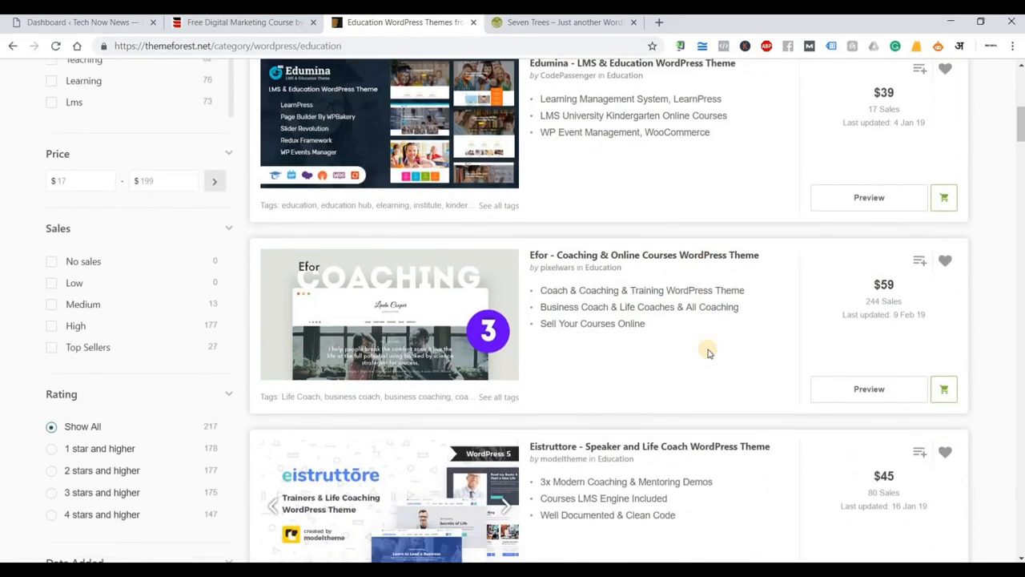
{"action": "scroll", "coordinate": [547, 225], "scroll_direction": "up", "scroll_amount": 4}
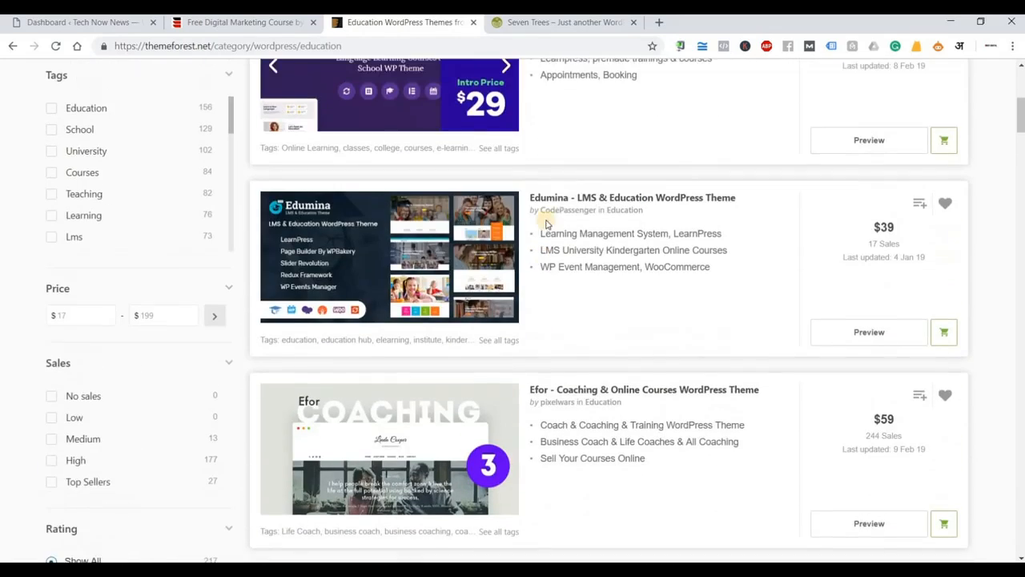
Open Edumina's live preview and remove the ThemeForest frame.
{"action": "left_click", "coordinate": [865, 333]}
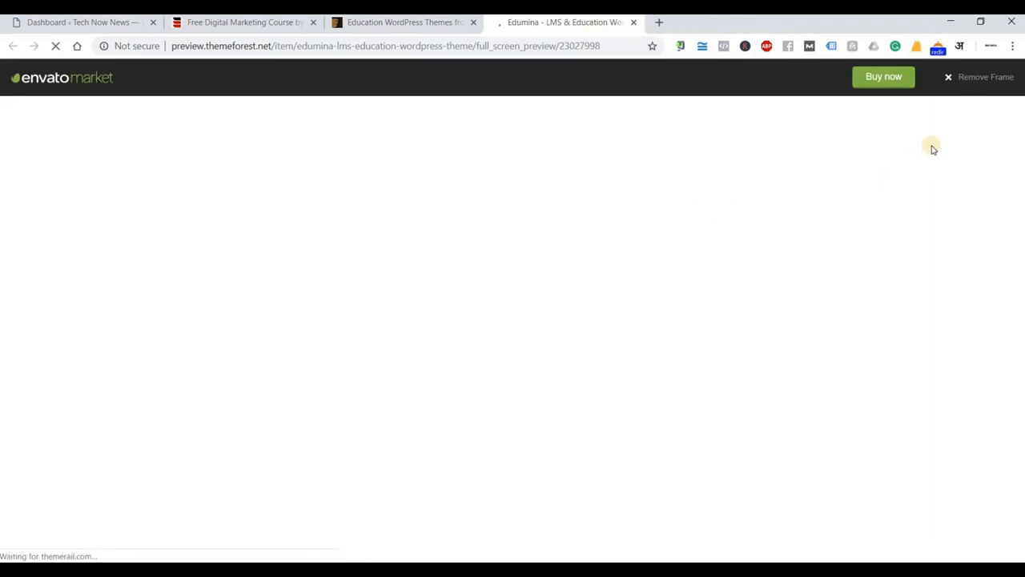
{"action": "left_click", "coordinate": [977, 80]}
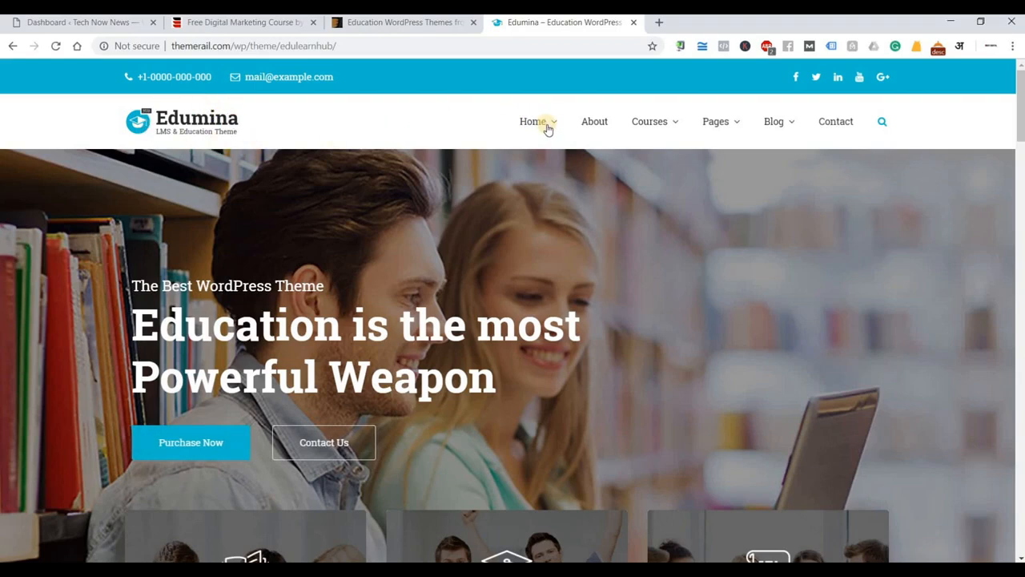
Scroll down through the Edumina demo homepage.
{"action": "mouse_move", "coordinate": [547, 128]}
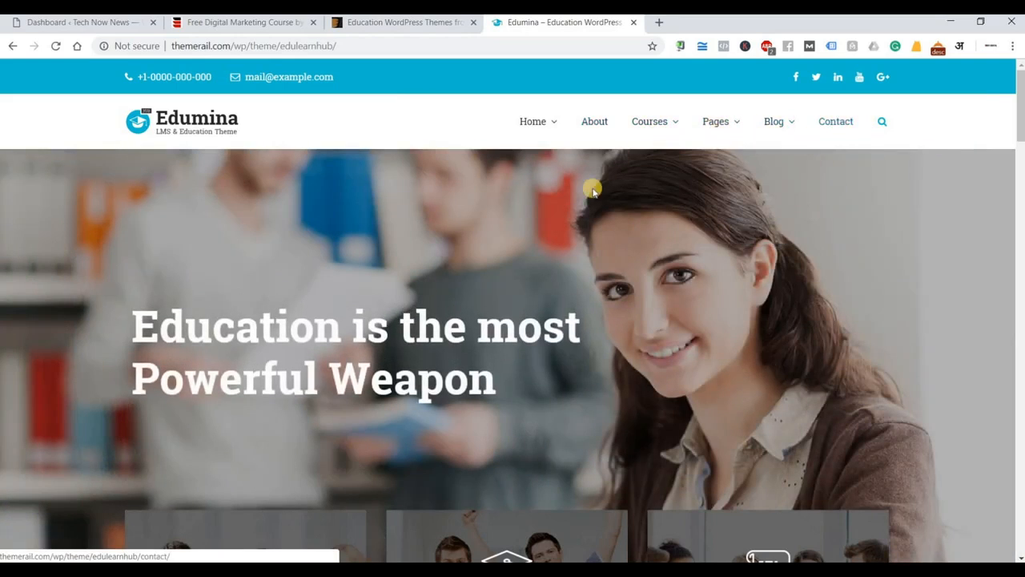
{"action": "scroll", "coordinate": [593, 188], "scroll_direction": "down", "scroll_amount": 2}
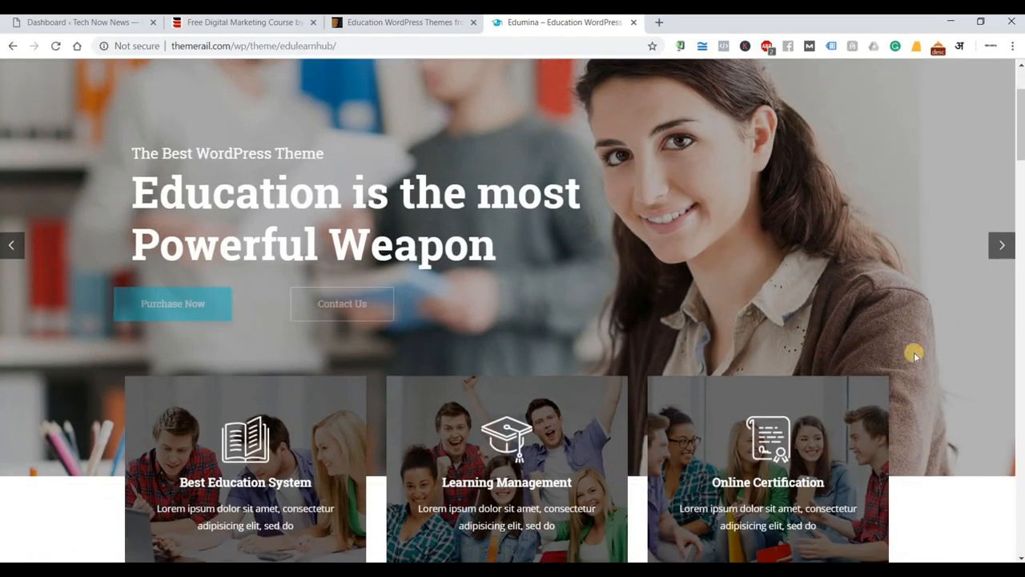
{"action": "scroll", "coordinate": [702, 348], "scroll_direction": "down", "scroll_amount": 1}
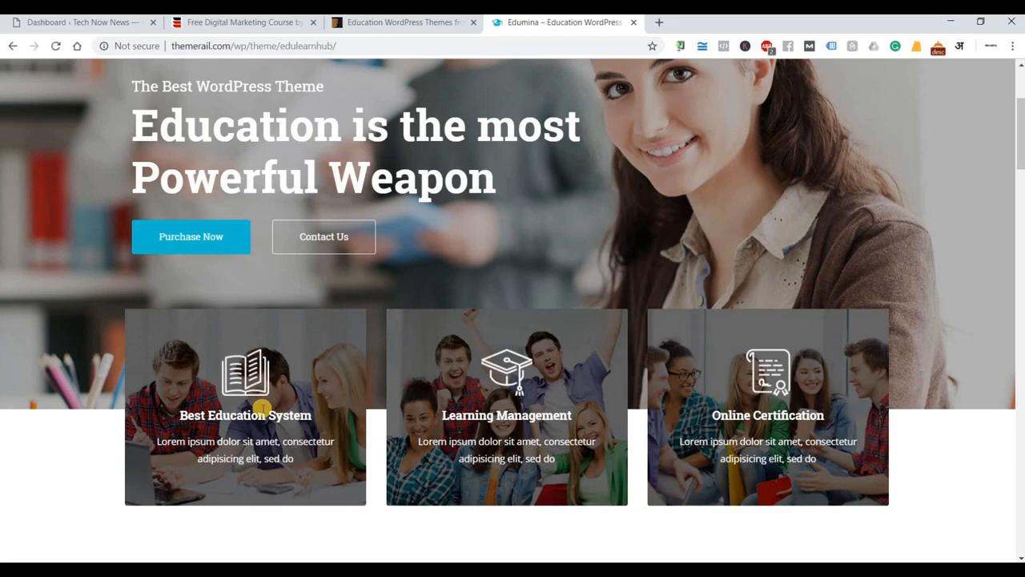
{"action": "scroll", "coordinate": [817, 261], "scroll_direction": "down", "scroll_amount": 4}
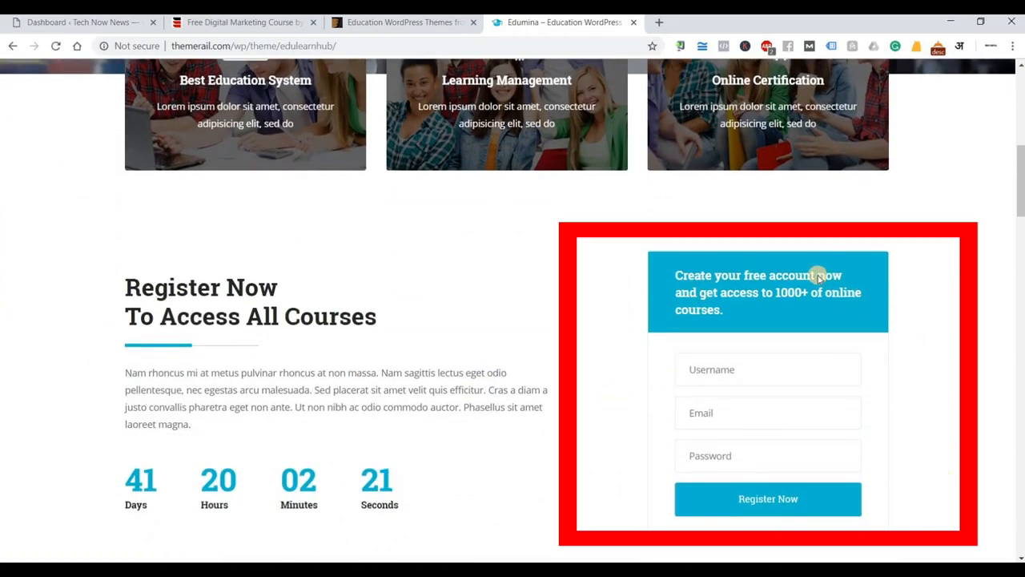
{"action": "scroll", "coordinate": [165, 406], "scroll_direction": "down", "scroll_amount": 1}
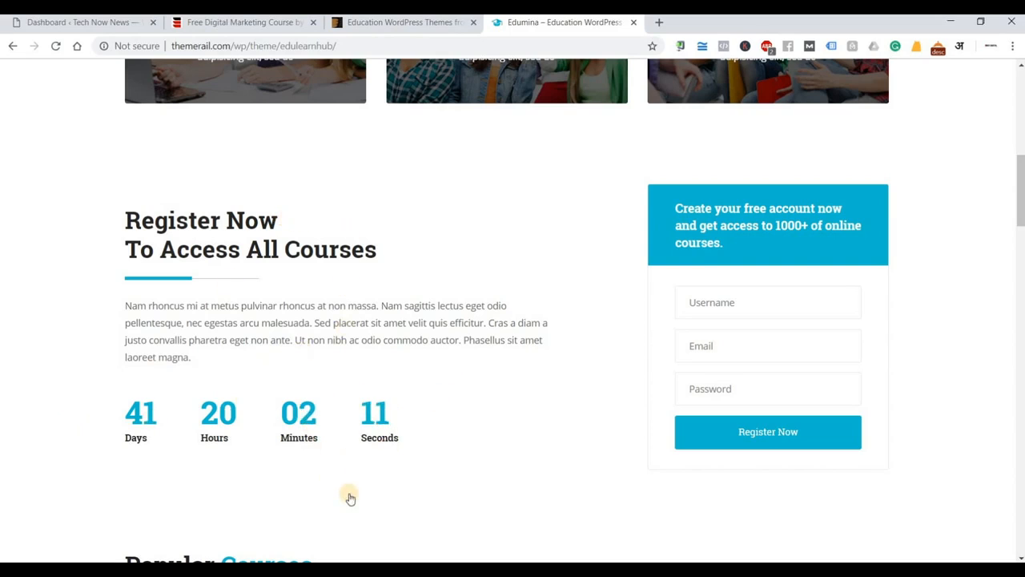
{"action": "scroll", "coordinate": [350, 498], "scroll_direction": "down", "scroll_amount": 5}
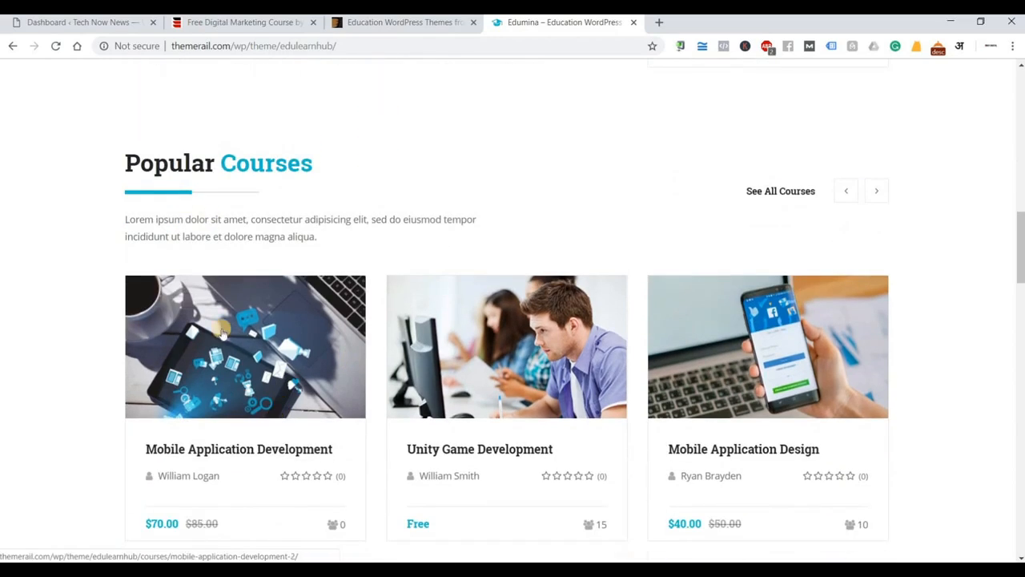
{"action": "scroll", "coordinate": [222, 376], "scroll_direction": "down", "scroll_amount": 1}
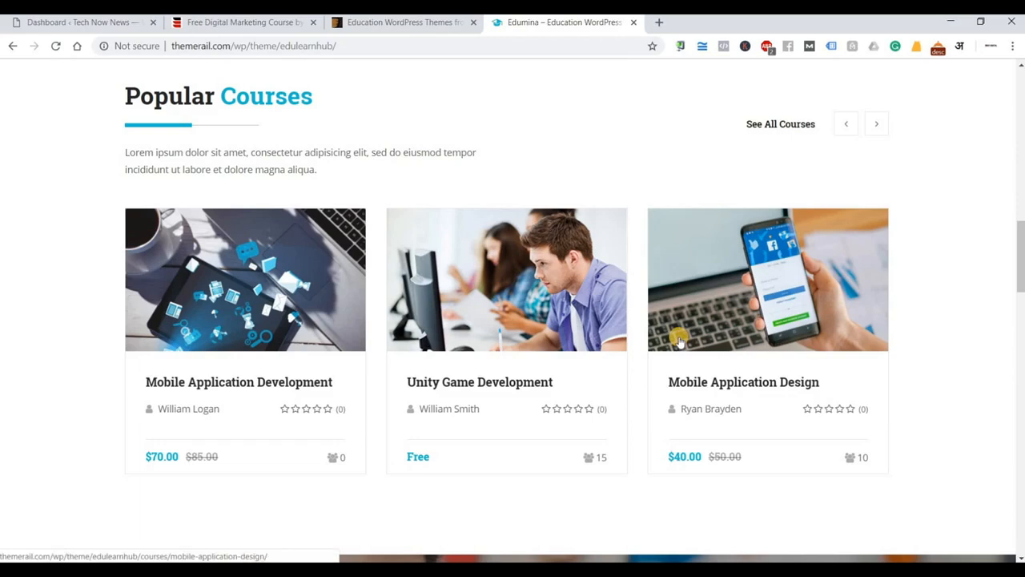
{"action": "scroll", "coordinate": [678, 341], "scroll_direction": "down", "scroll_amount": 3}
{"action": "scroll", "coordinate": [186, 305], "scroll_direction": "down", "scroll_amount": 1}
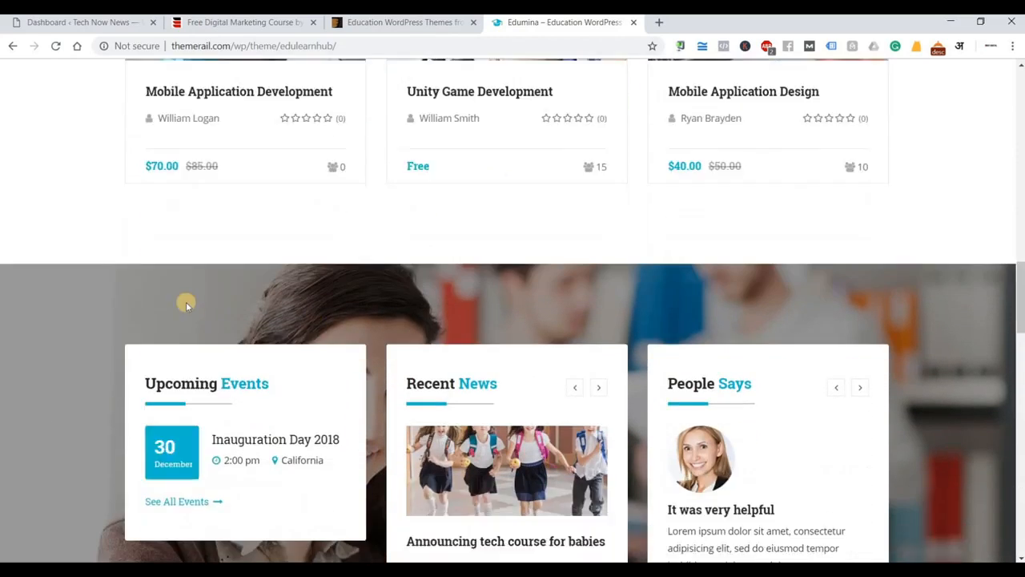
{"action": "scroll", "coordinate": [185, 304], "scroll_direction": "down", "scroll_amount": 2}
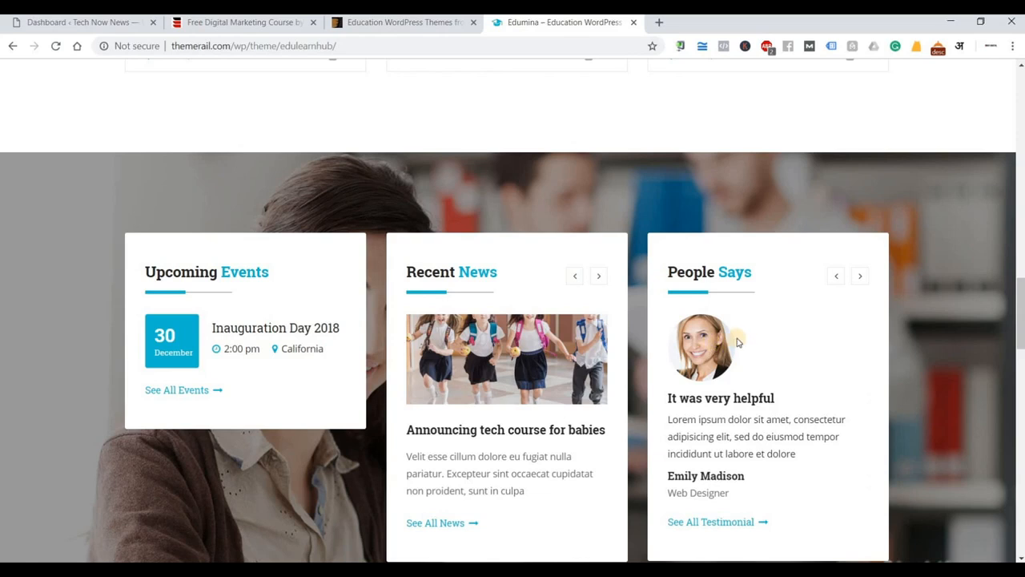
{"action": "scroll", "coordinate": [314, 281], "scroll_direction": "down", "scroll_amount": 5}
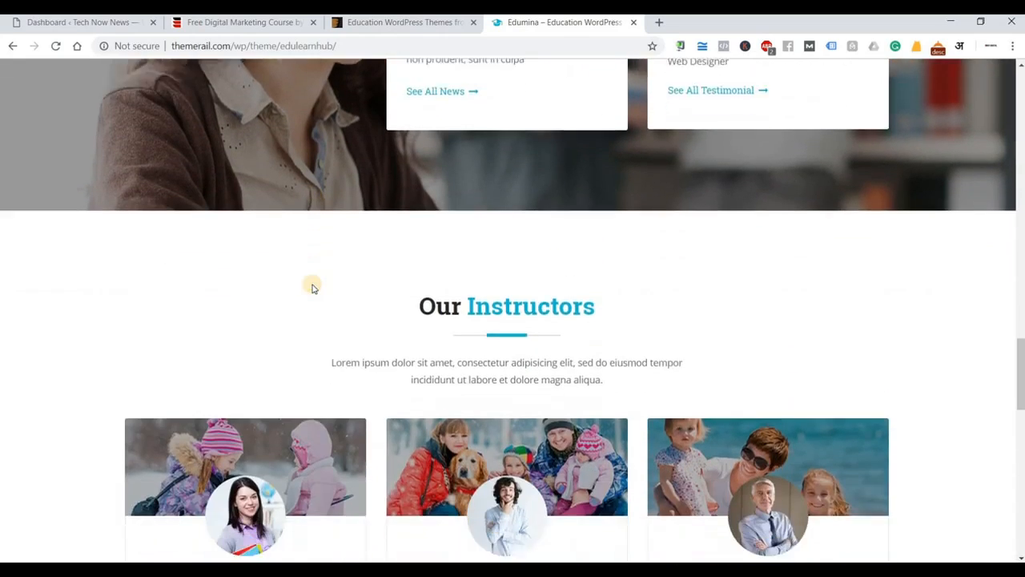
{"action": "scroll", "coordinate": [313, 288], "scroll_direction": "down", "scroll_amount": 2}
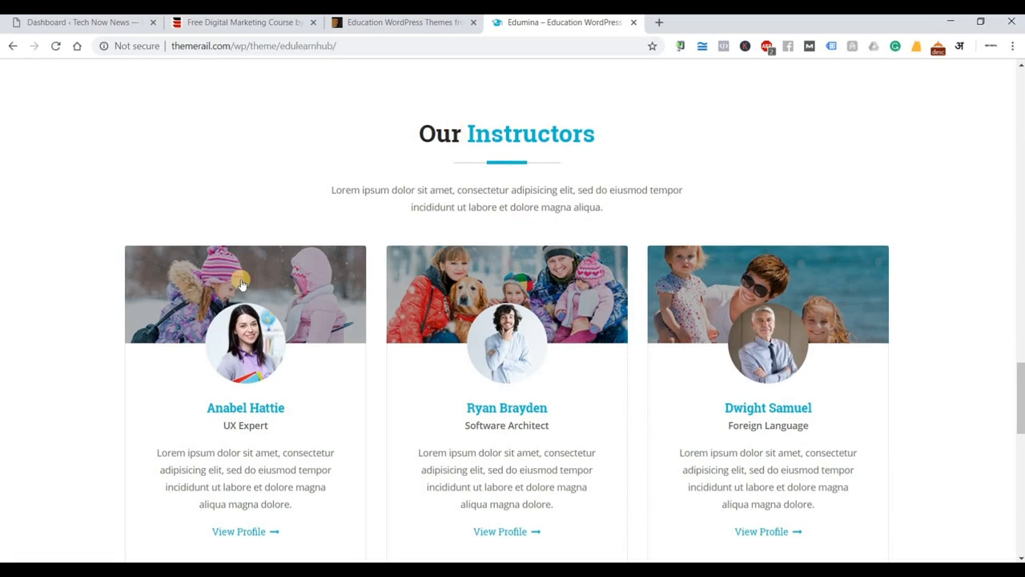
{"action": "scroll", "coordinate": [249, 352], "scroll_direction": "down", "scroll_amount": 1}
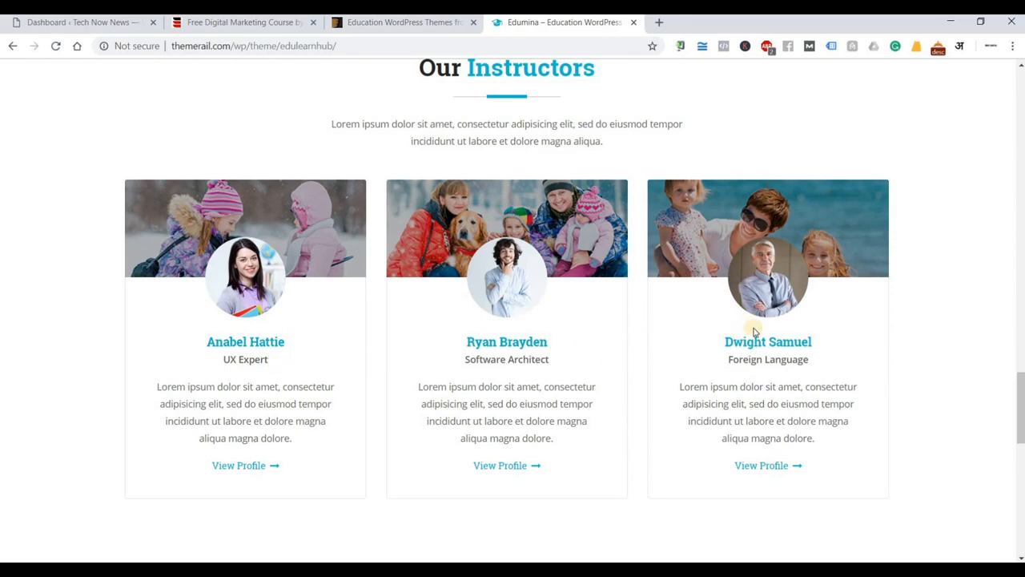
{"action": "scroll", "coordinate": [245, 423], "scroll_direction": "down", "scroll_amount": 3}
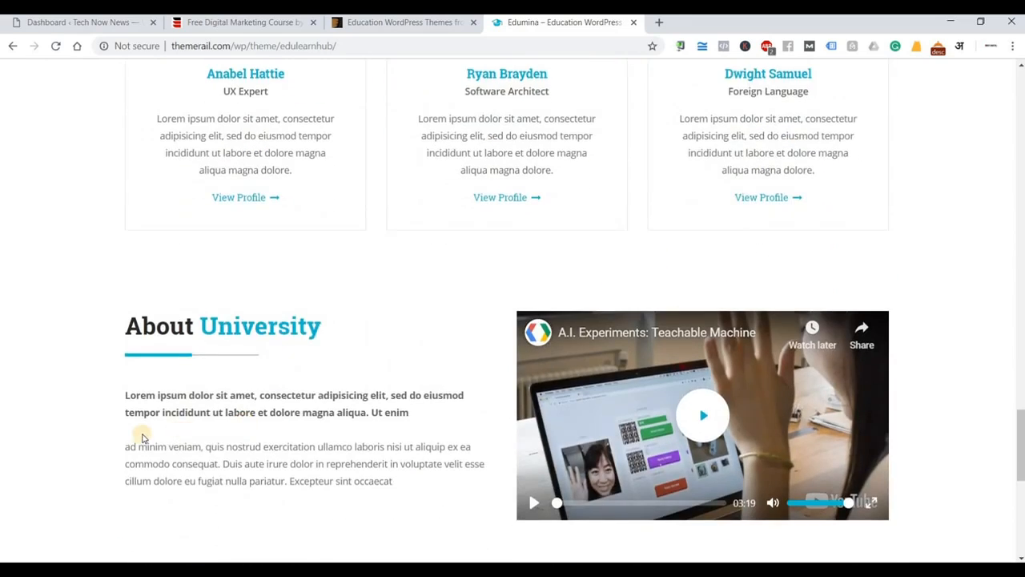
{"action": "scroll", "coordinate": [143, 437], "scroll_direction": "down", "scroll_amount": 1}
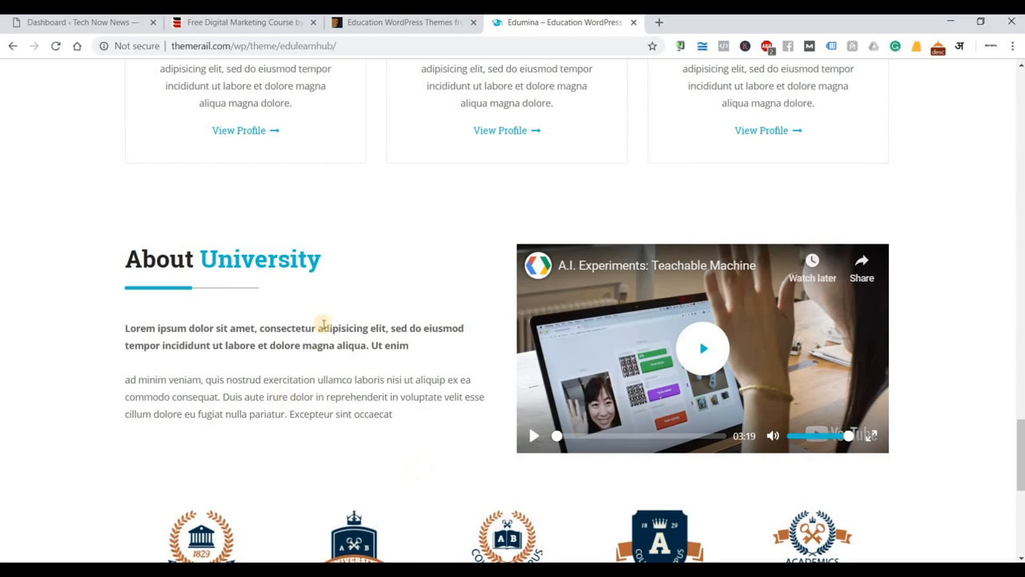
{"action": "scroll", "coordinate": [651, 399], "scroll_direction": "down", "scroll_amount": 5}
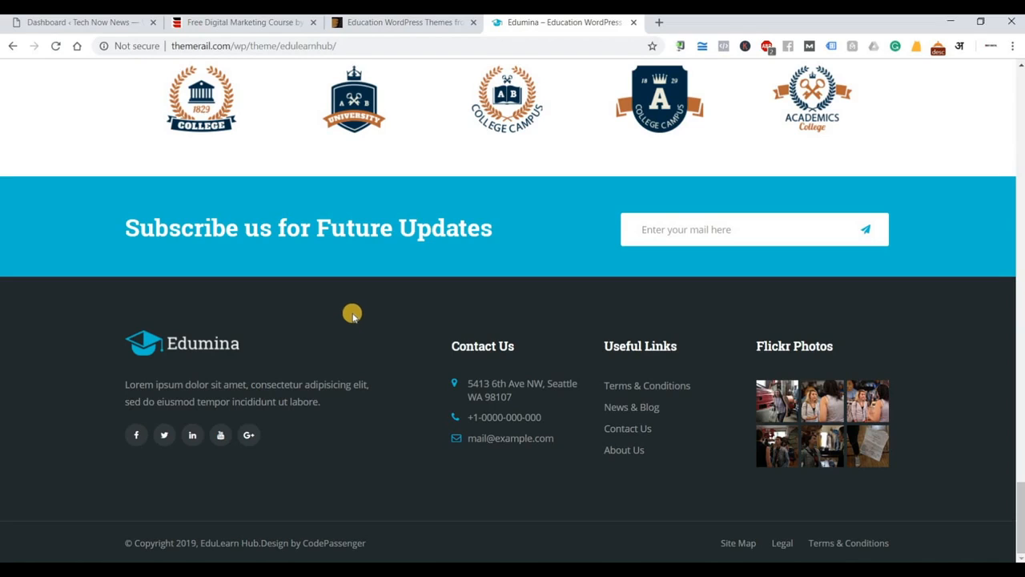
Scroll back up the demo and return to the Tech Now News Dashboard tab.
{"action": "scroll", "coordinate": [348, 314], "scroll_direction": "up", "scroll_amount": 1}
{"action": "scroll", "coordinate": [344, 316], "scroll_direction": "up", "scroll_amount": 4}
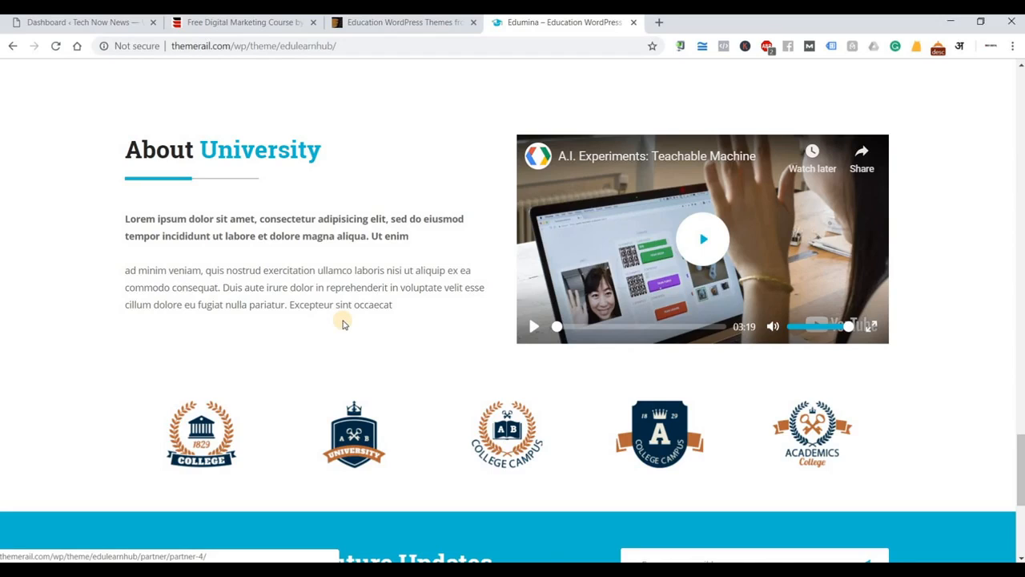
{"action": "scroll", "coordinate": [343, 323], "scroll_direction": "up", "scroll_amount": 10}
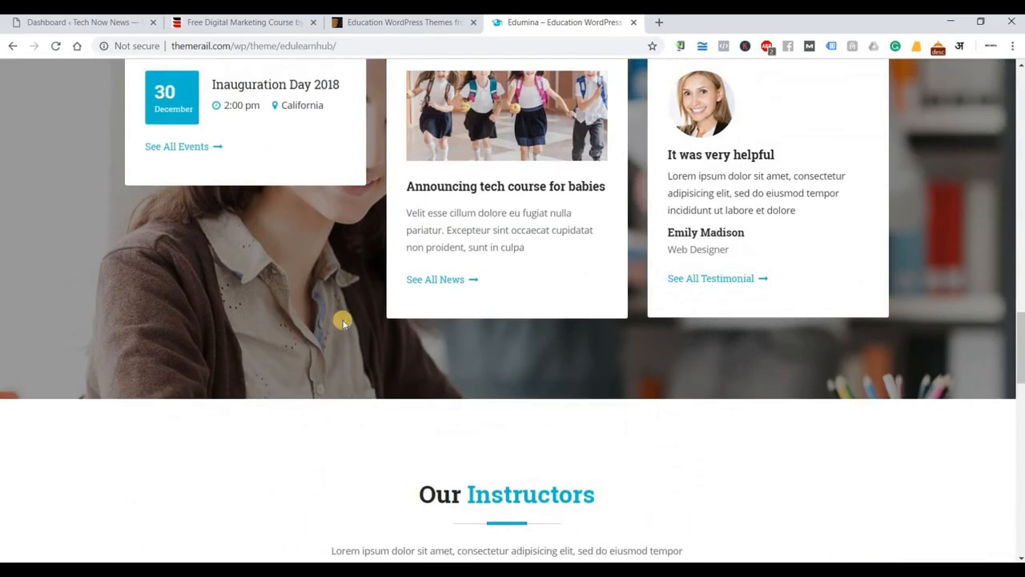
{"action": "scroll", "coordinate": [343, 321], "scroll_direction": "up", "scroll_amount": 12}
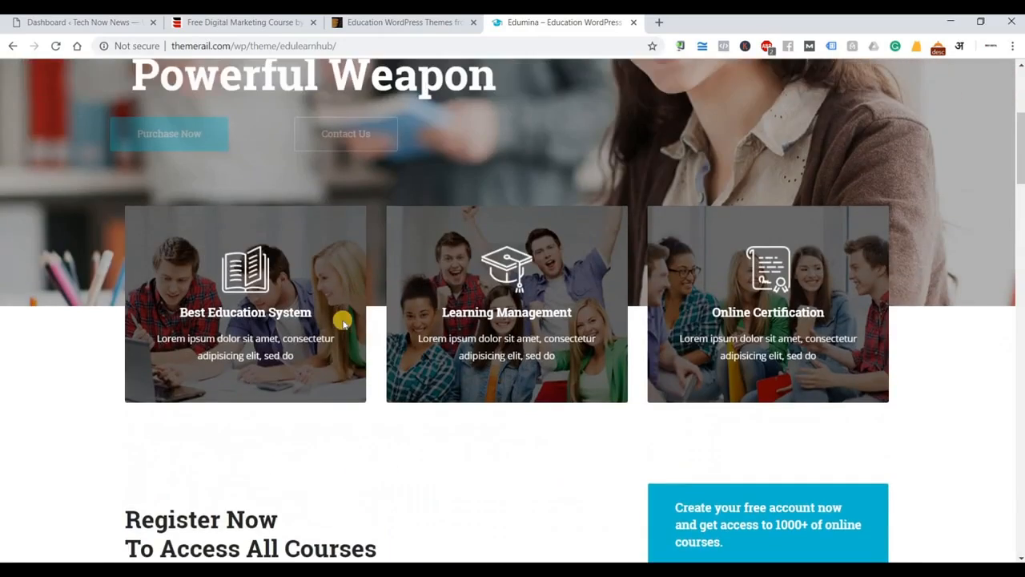
{"action": "key", "text": "ctrl+Tab"}
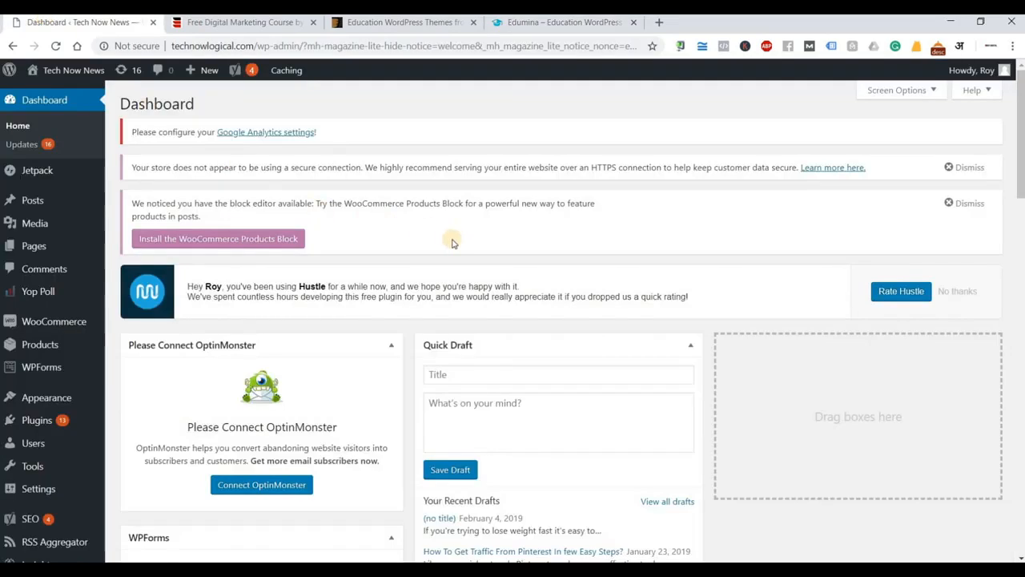
Add the line 'Appearance - Themes' to the Notepad notes and minimize Notepad back to the dashboard.
{"action": "key", "text": "alt+Tab"}
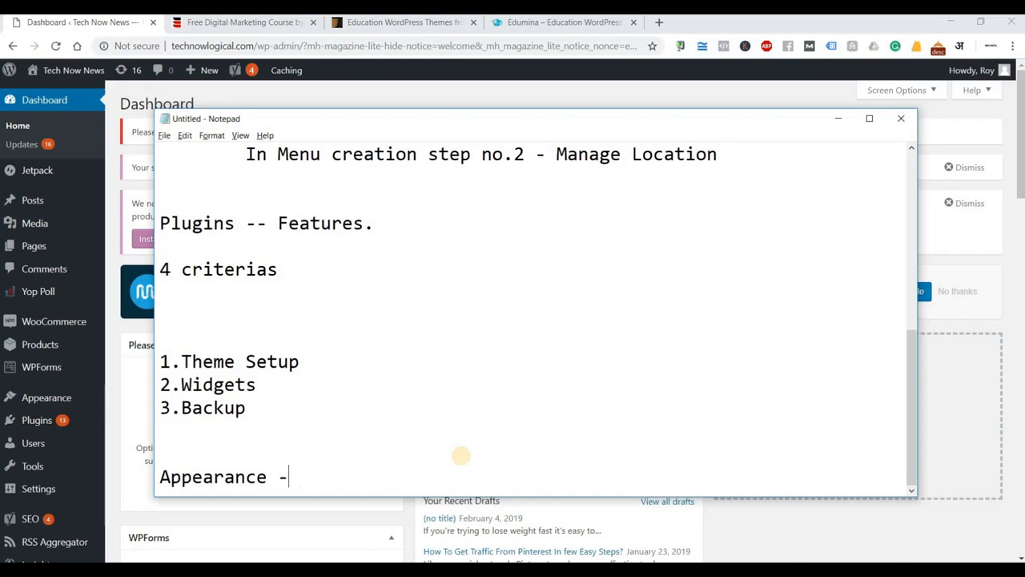
{"action": "type", "text": "mes"}
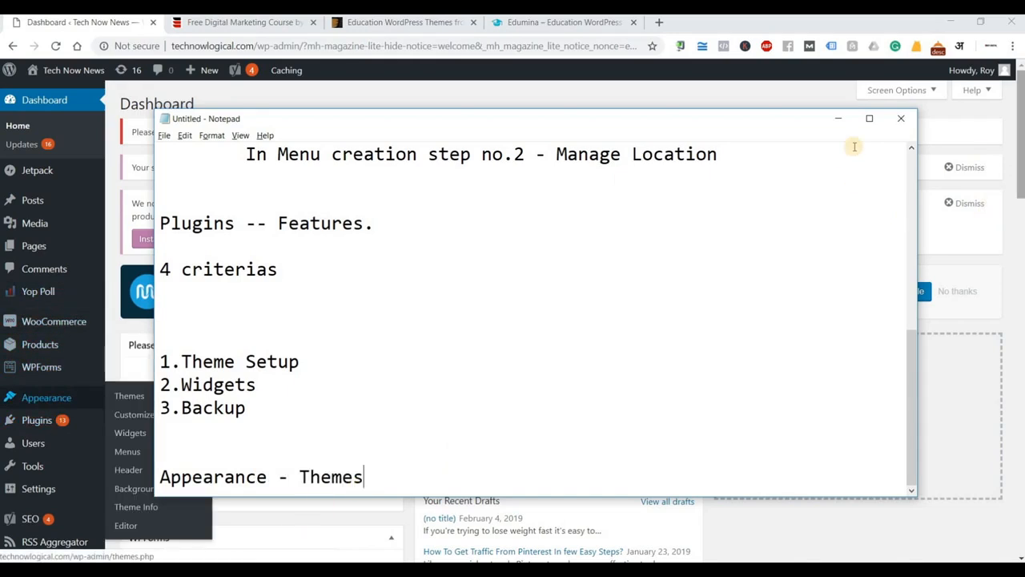
{"action": "left_click", "coordinate": [834, 126]}
Go to Appearance > Themes and browse the five installed themes, with MH Magazine lite active.
{"action": "mouse_move", "coordinate": [64, 397]}
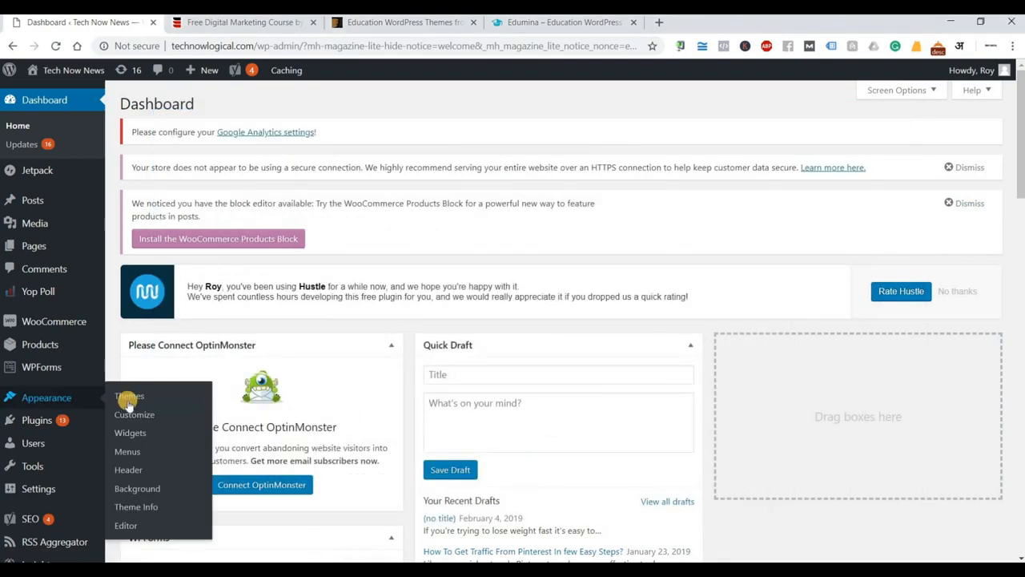
{"action": "left_click", "coordinate": [138, 398]}
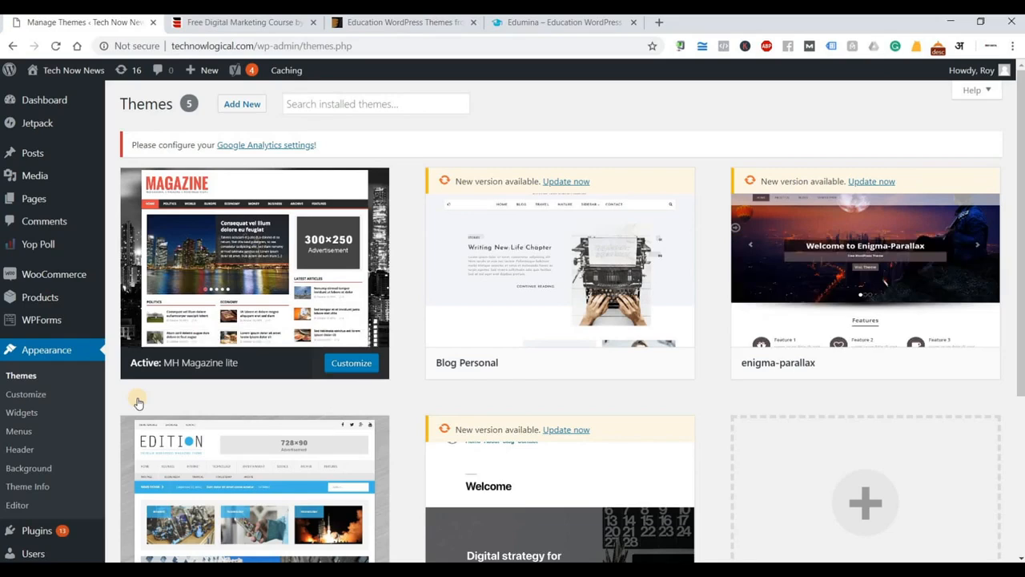
{"action": "scroll", "coordinate": [553, 472], "scroll_direction": "down", "scroll_amount": 2}
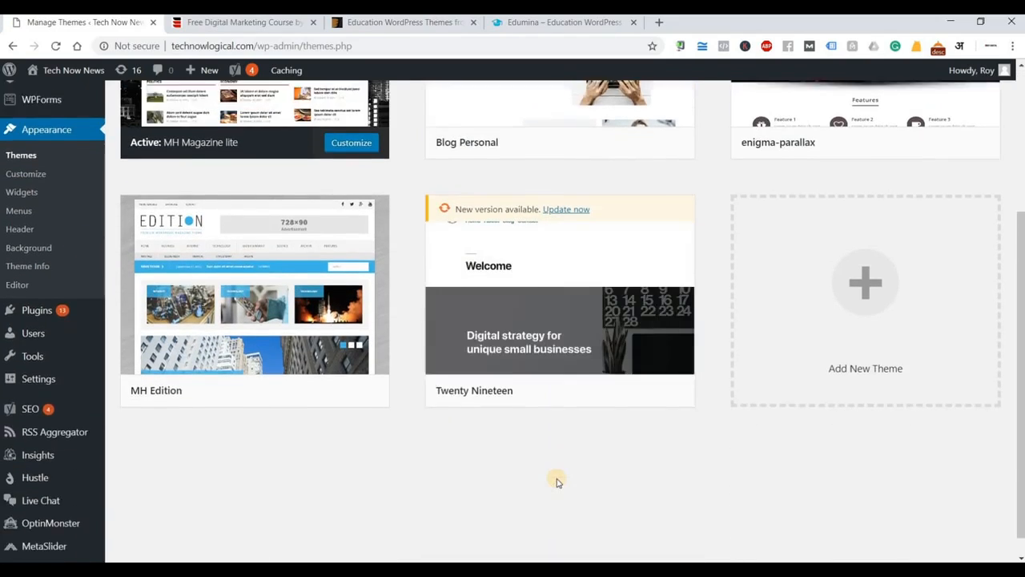
{"action": "scroll", "coordinate": [555, 481], "scroll_direction": "up", "scroll_amount": 1}
{"action": "scroll", "coordinate": [592, 478], "scroll_direction": "up", "scroll_amount": 1}
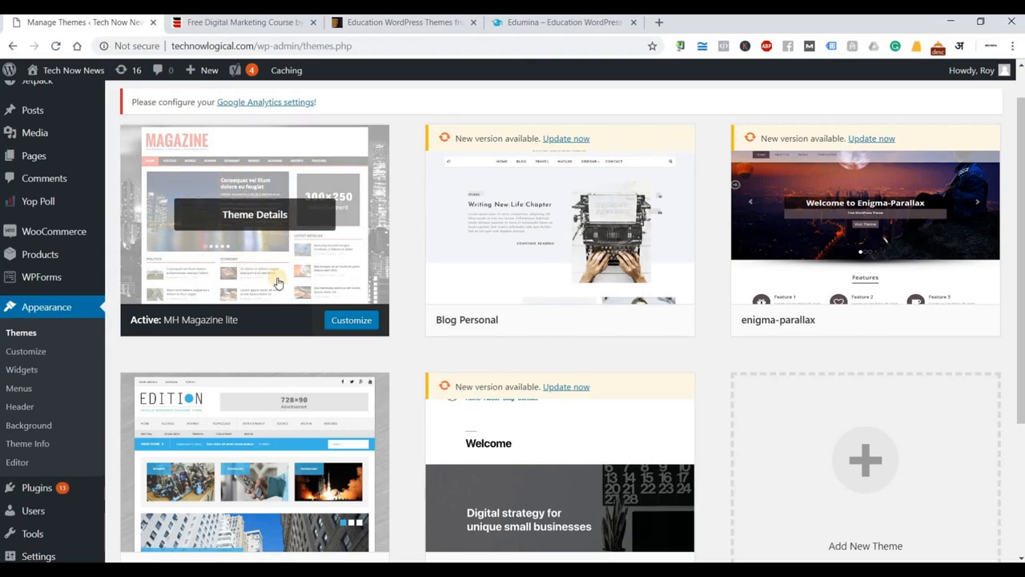
{"action": "scroll", "coordinate": [320, 300], "scroll_direction": "up", "scroll_amount": 1}
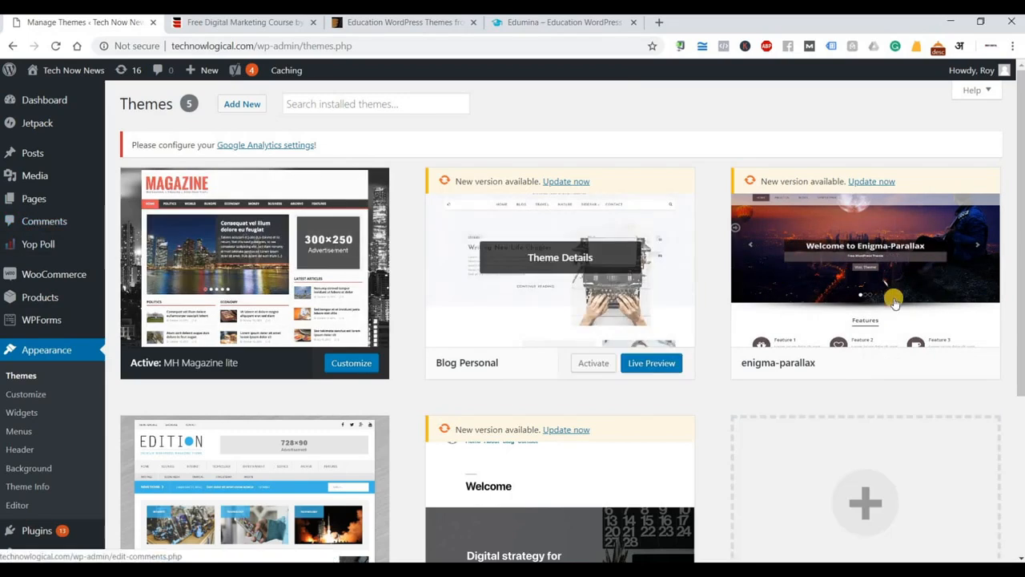
{"action": "scroll", "coordinate": [434, 468], "scroll_direction": "down", "scroll_amount": 1}
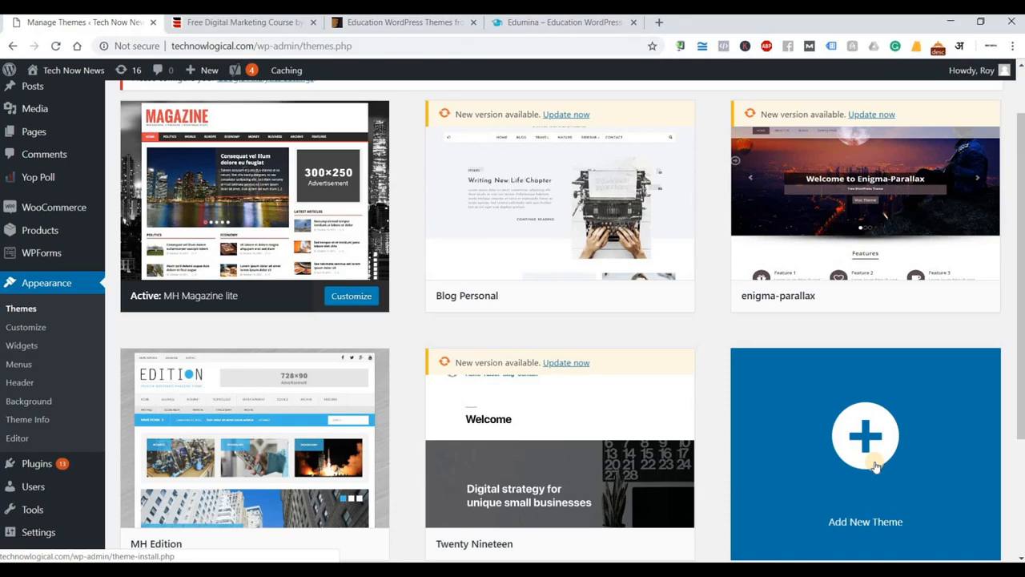
Open Add New Theme and scroll through the 15 Featured themes, including Tameer Construction and Tulsi.
{"action": "left_click", "coordinate": [874, 465]}
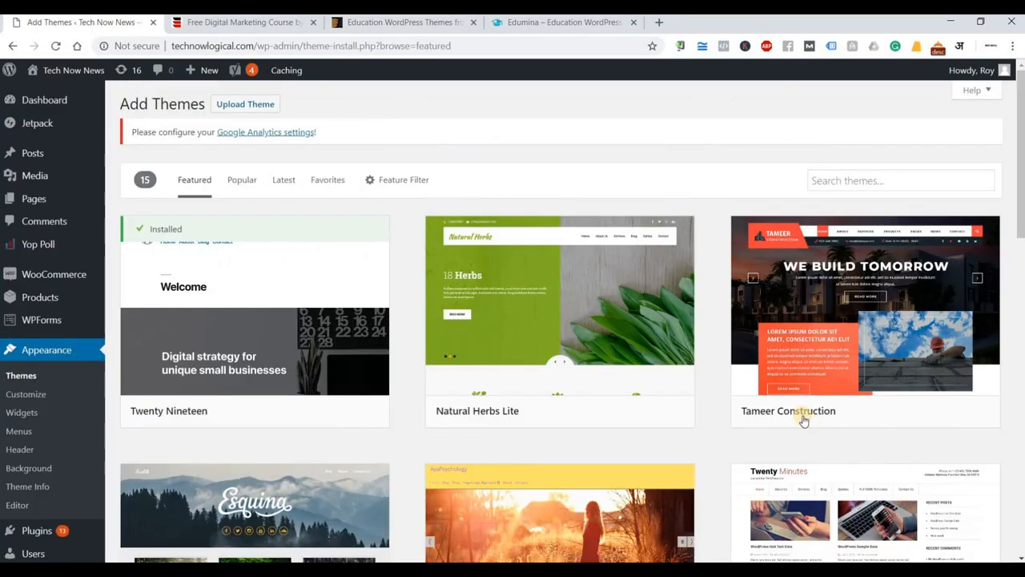
{"action": "mouse_move", "coordinate": [801, 419]}
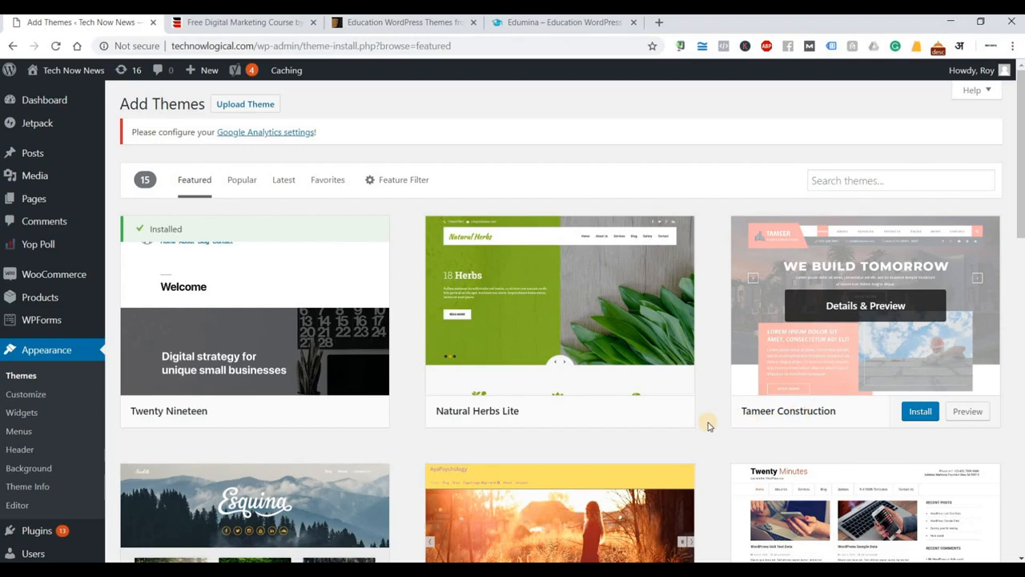
{"action": "scroll", "coordinate": [709, 424], "scroll_direction": "down", "scroll_amount": 3}
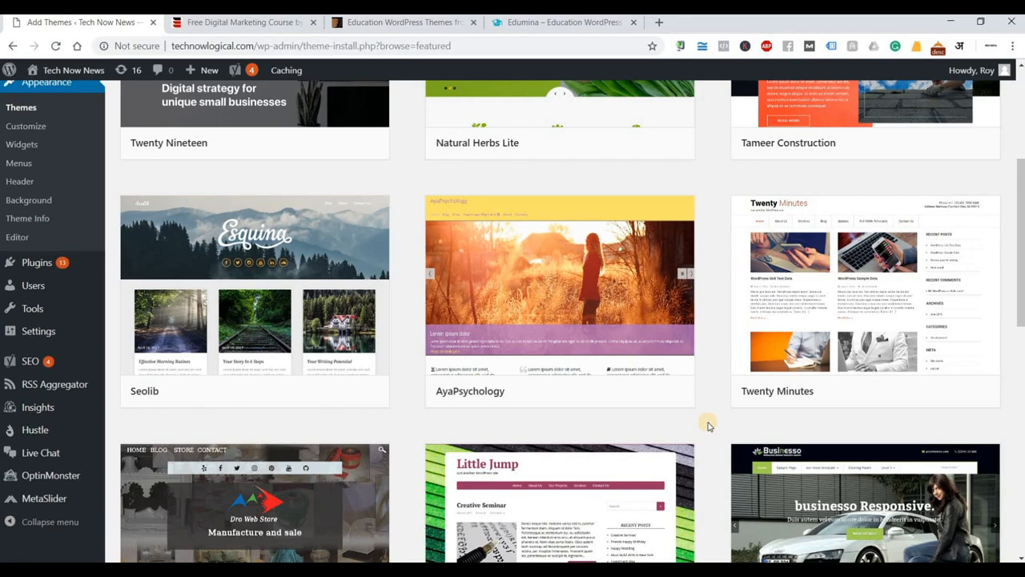
{"action": "scroll", "coordinate": [709, 426], "scroll_direction": "down", "scroll_amount": 5}
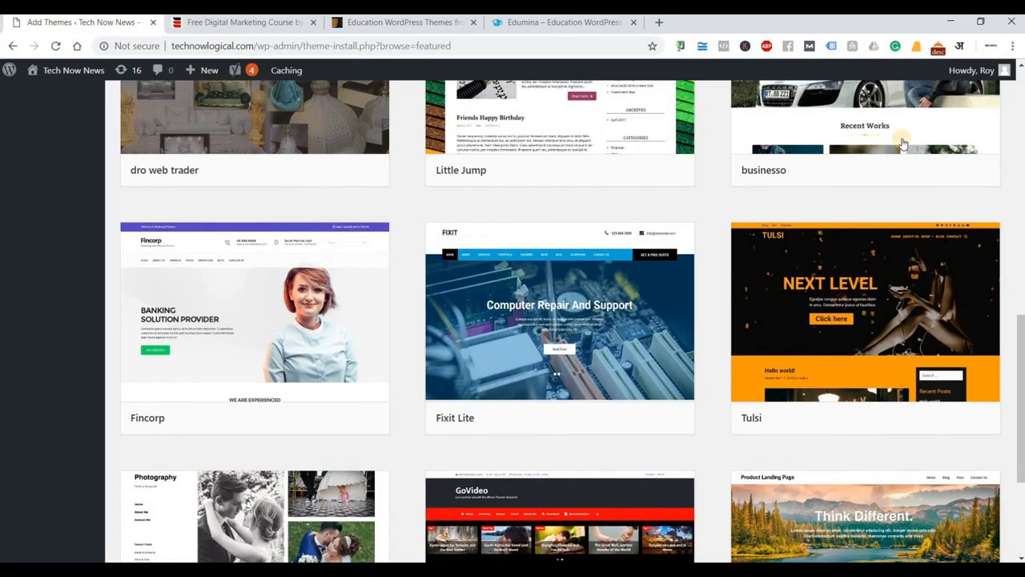
{"action": "left_click", "coordinate": [417, 24]}
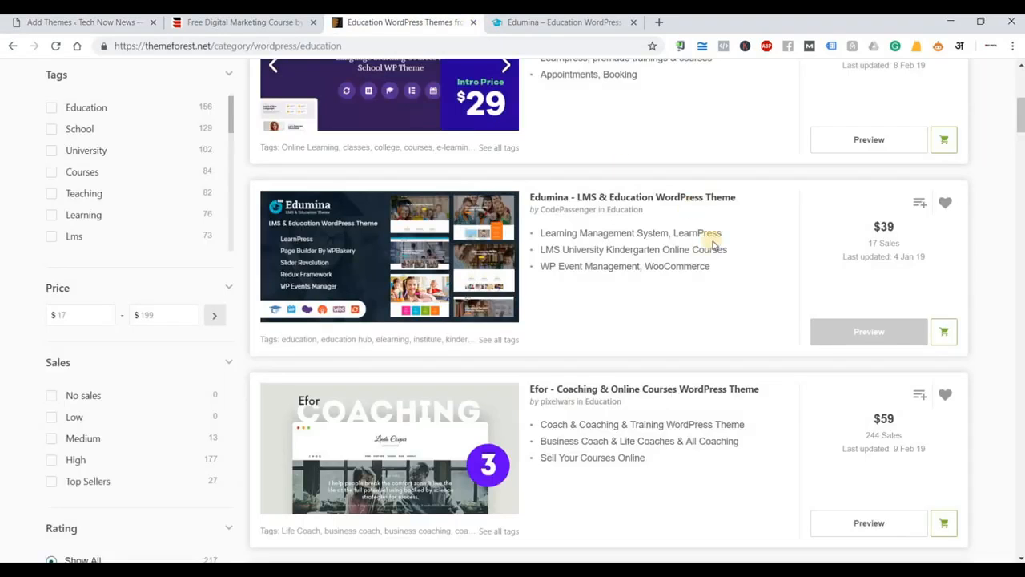
{"action": "scroll", "coordinate": [712, 245], "scroll_direction": "up", "scroll_amount": 5}
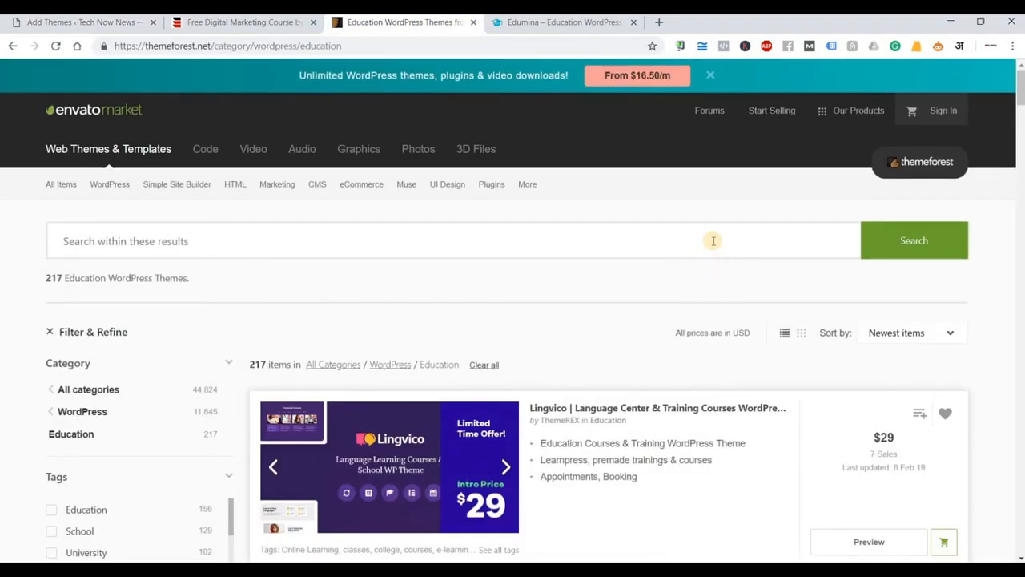
{"action": "scroll", "coordinate": [713, 240], "scroll_direction": "down", "scroll_amount": 5}
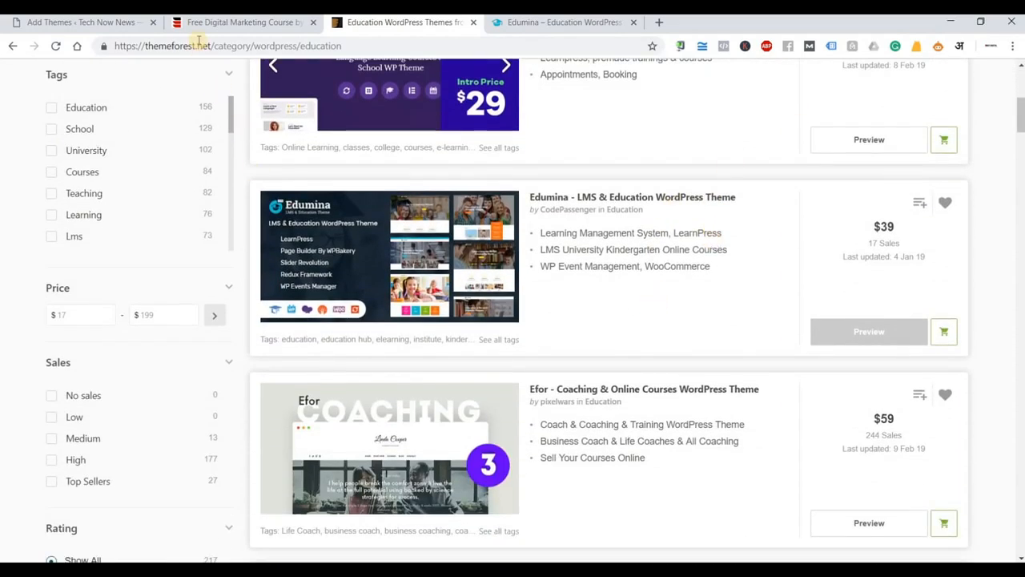
{"action": "left_click", "coordinate": [120, 24]}
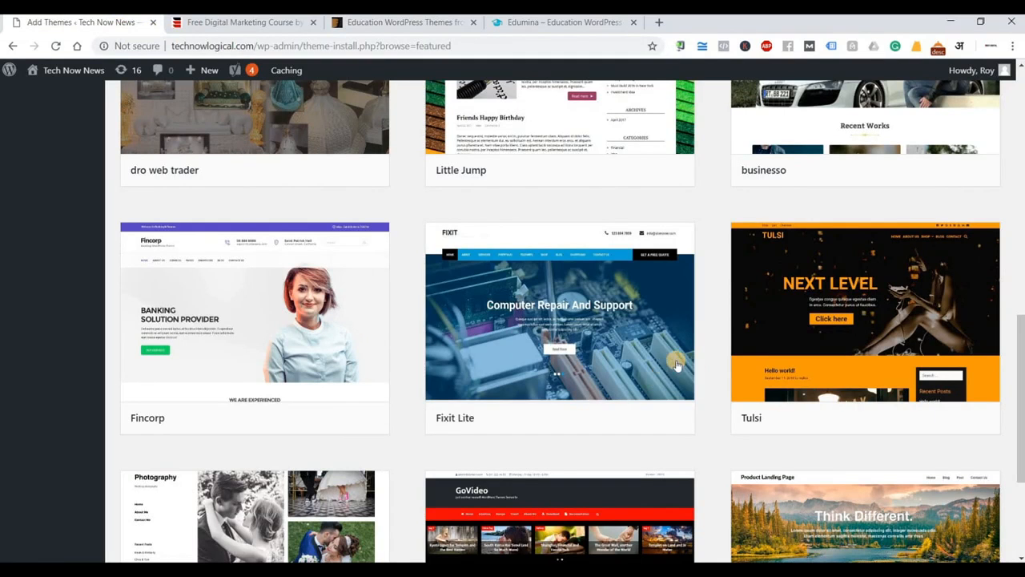
Find the Tameer Construction theme in the Featured list and open its preview.
{"action": "scroll", "coordinate": [722, 354], "scroll_direction": "up", "scroll_amount": 10}
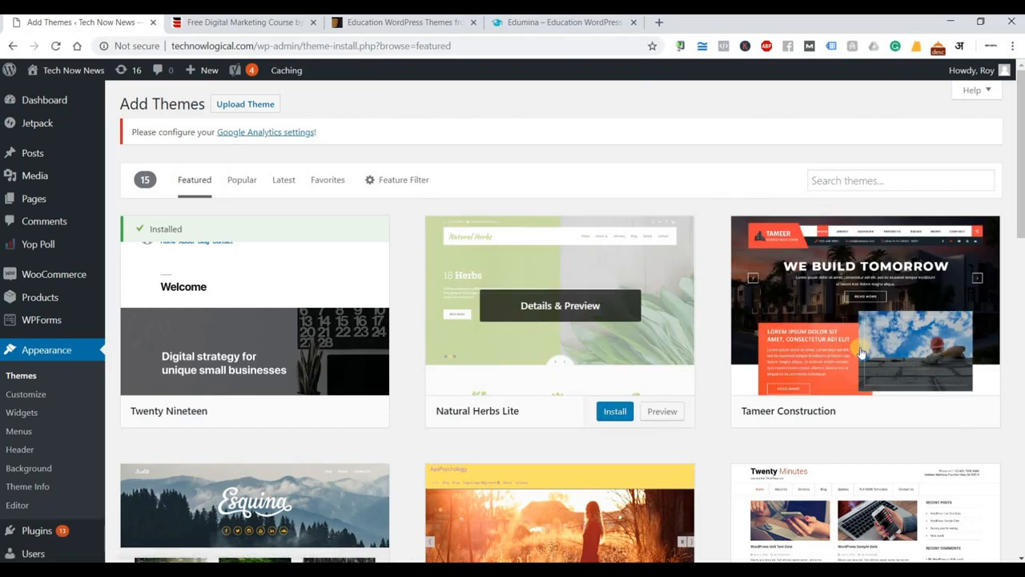
{"action": "scroll", "coordinate": [878, 272], "scroll_direction": "down", "scroll_amount": 2}
{"action": "scroll", "coordinate": [879, 273], "scroll_direction": "down", "scroll_amount": 1}
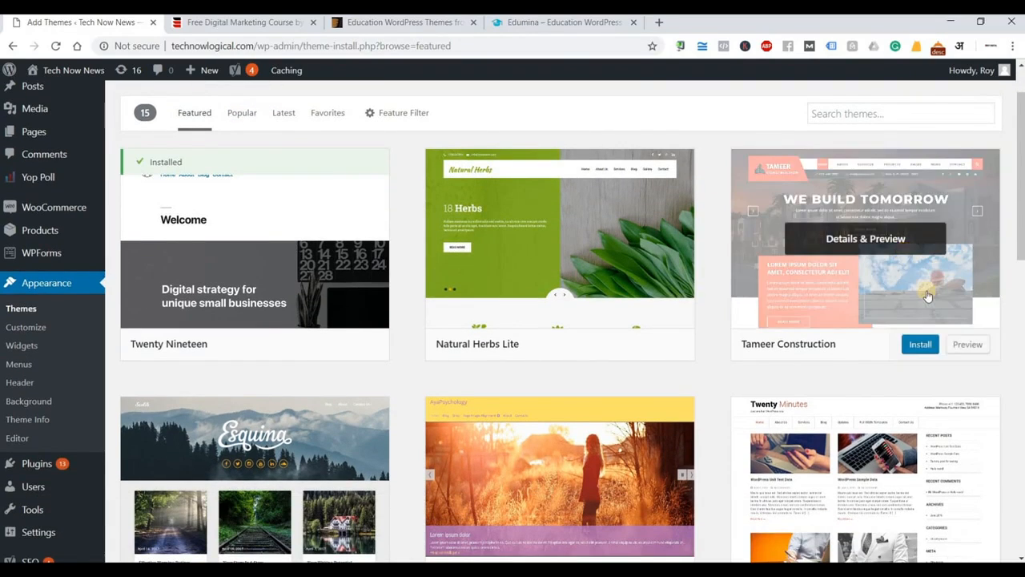
{"action": "left_click", "coordinate": [968, 346]}
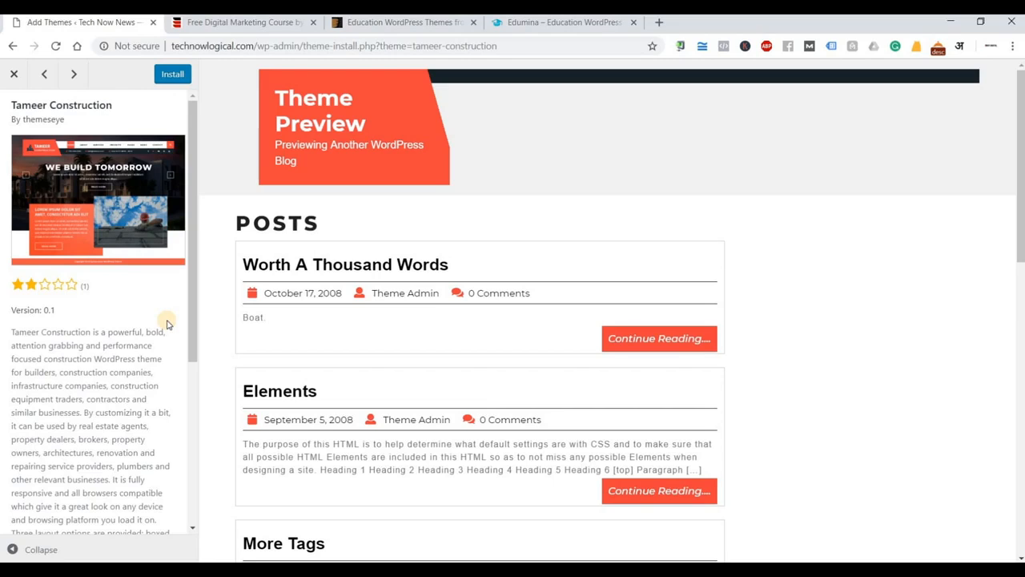
View the Tameer Construction preview full width, restore the details panel, then switch to the Edumina demo tab.
{"action": "left_click", "coordinate": [12, 549]}
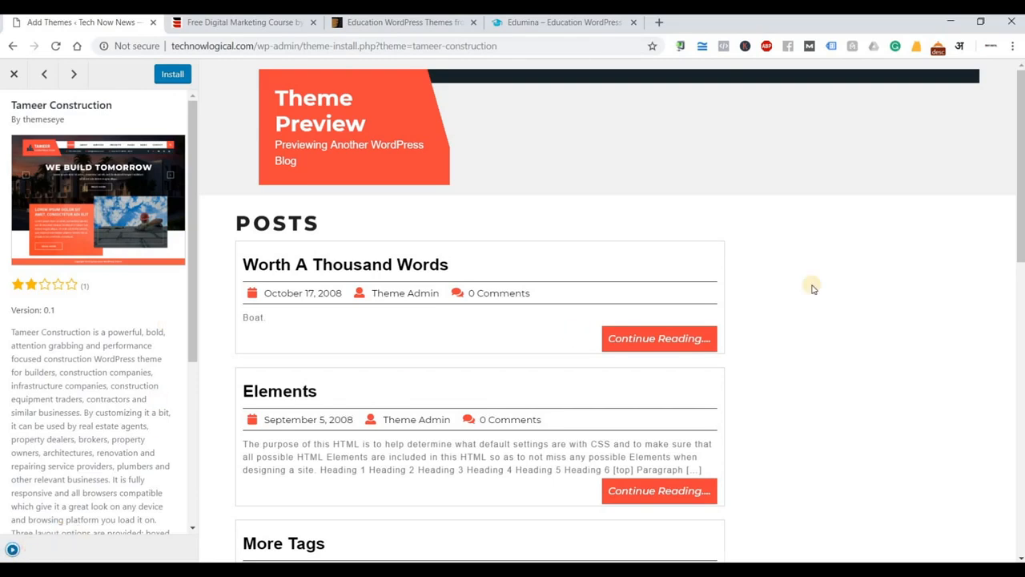
{"action": "scroll", "coordinate": [999, 252], "scroll_direction": "down", "scroll_amount": 5}
{"action": "scroll", "coordinate": [1000, 252], "scroll_direction": "down", "scroll_amount": 5}
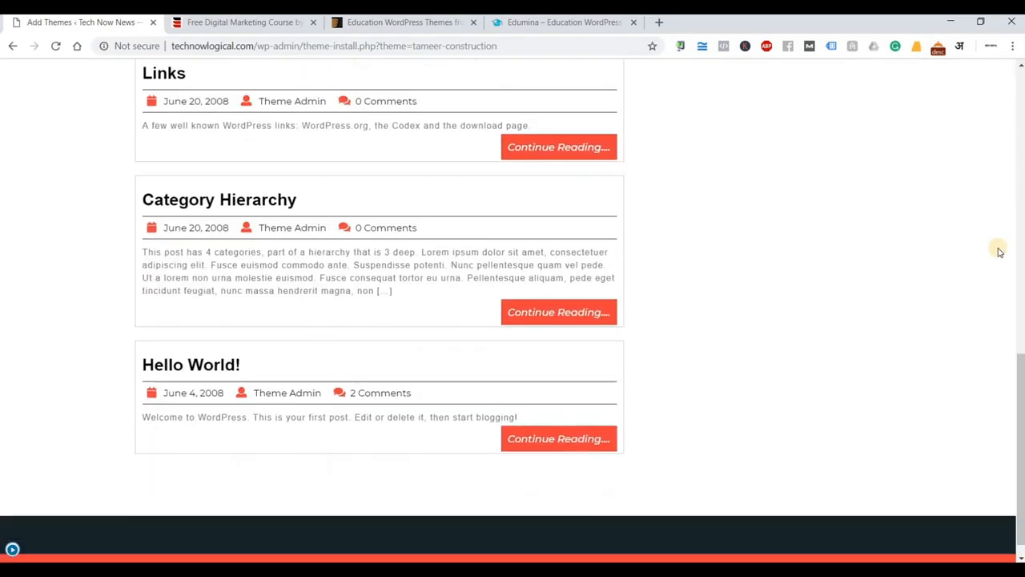
{"action": "scroll", "coordinate": [1000, 251], "scroll_direction": "up", "scroll_amount": 1}
{"action": "scroll", "coordinate": [1000, 252], "scroll_direction": "down", "scroll_amount": 1}
{"action": "scroll", "coordinate": [975, 253], "scroll_direction": "up", "scroll_amount": 10}
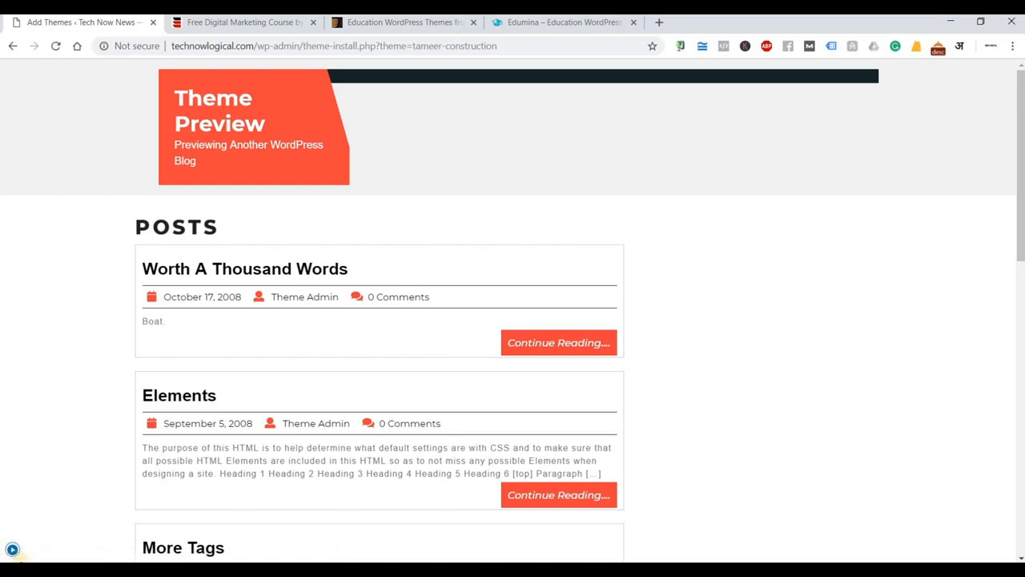
{"action": "left_click", "coordinate": [13, 551]}
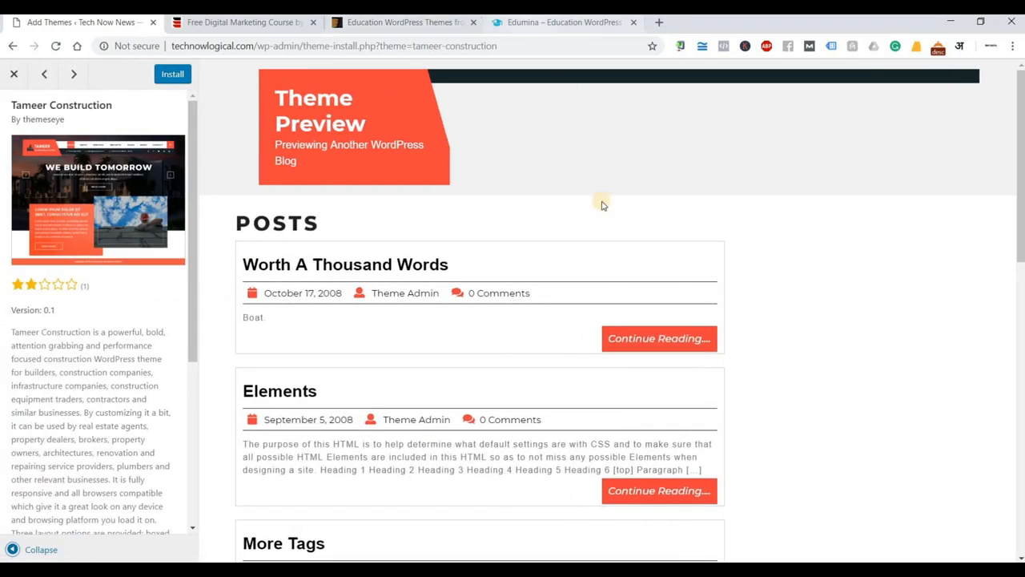
{"action": "left_click", "coordinate": [558, 24]}
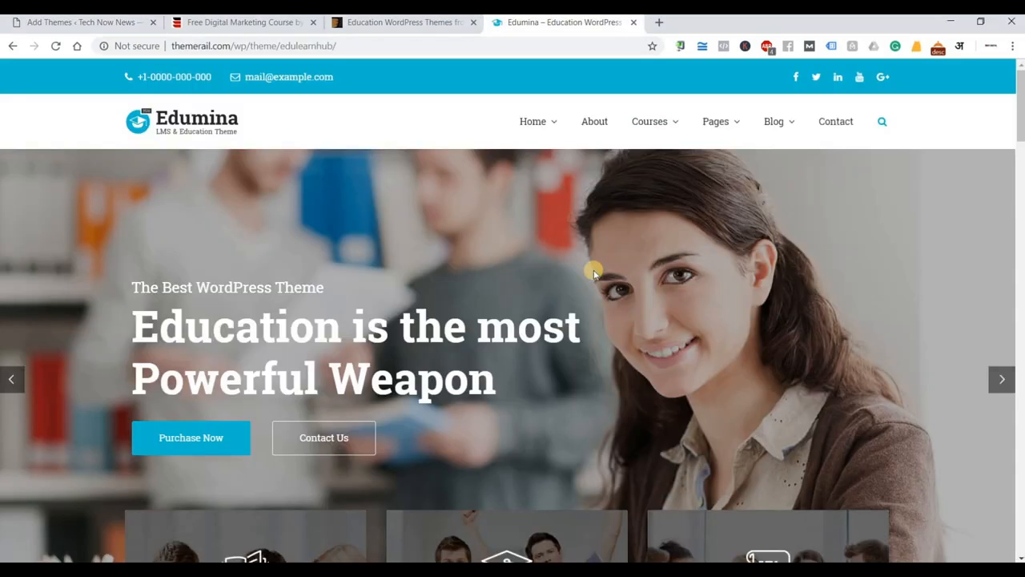
{"action": "scroll", "coordinate": [594, 273], "scroll_direction": "down", "scroll_amount": 5}
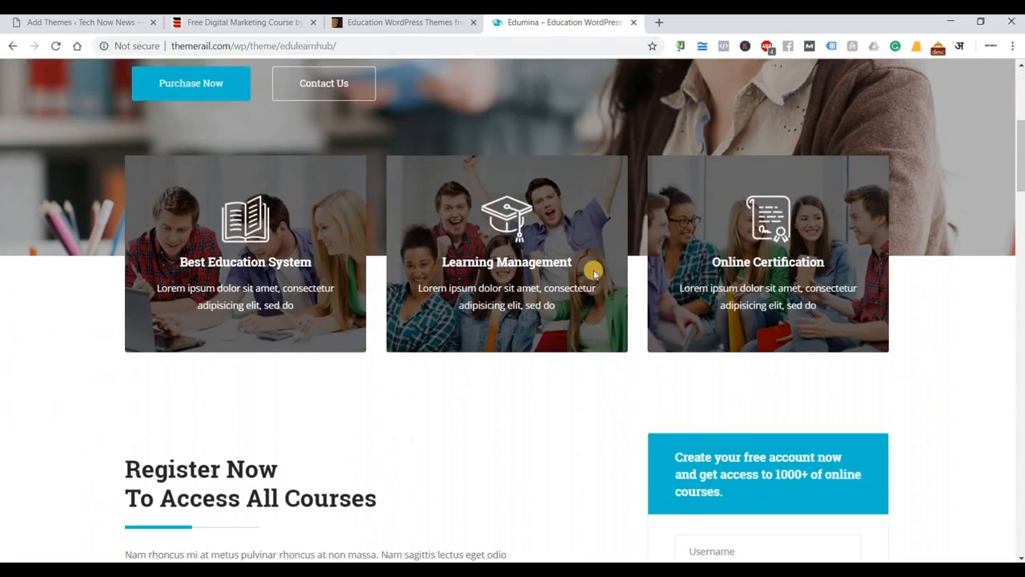
{"action": "scroll", "coordinate": [594, 269], "scroll_direction": "down", "scroll_amount": 9}
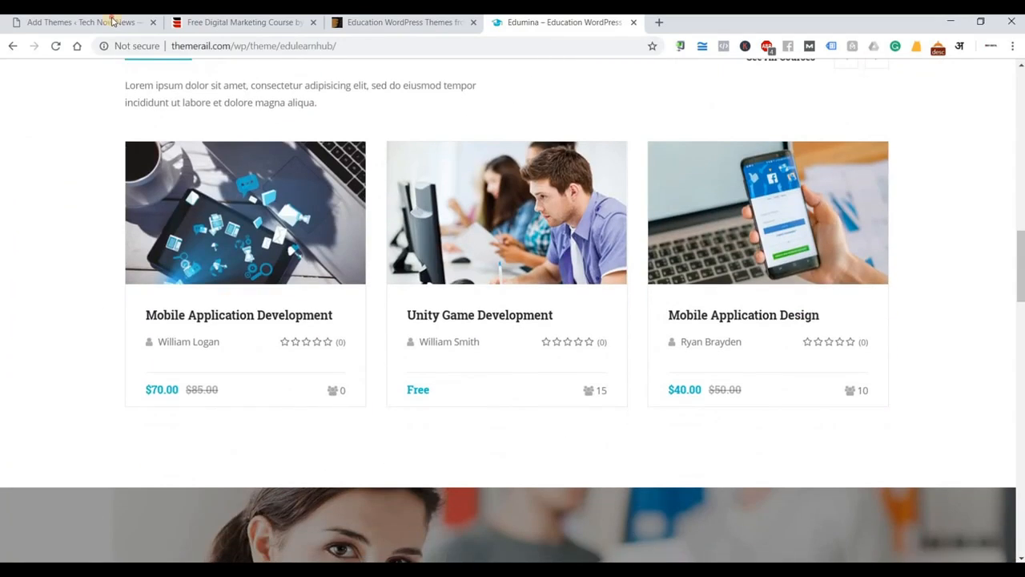
{"action": "left_click", "coordinate": [112, 22]}
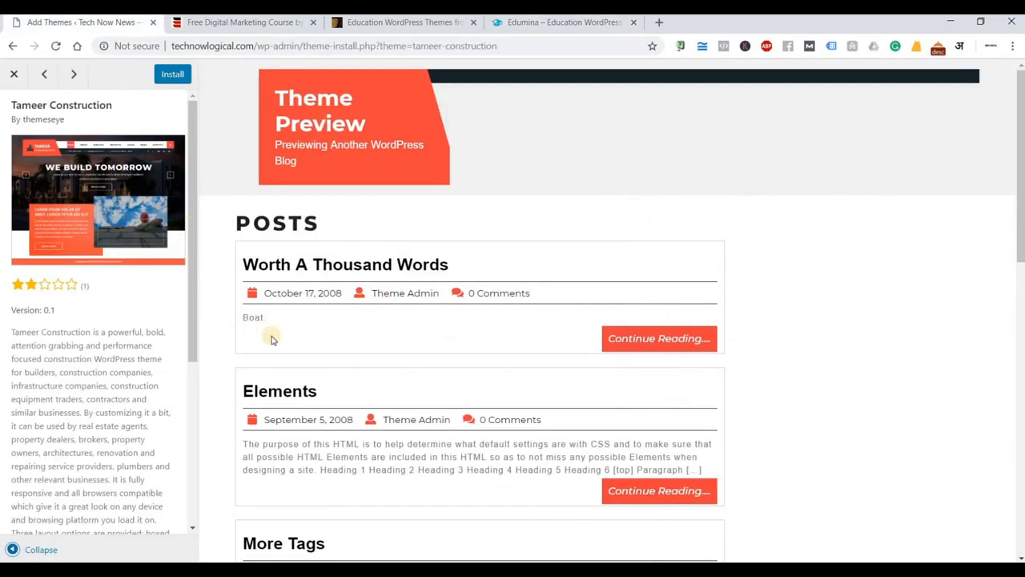
Close the Tameer Construction preview and open the businesso theme preview.
{"action": "left_click", "coordinate": [15, 78]}
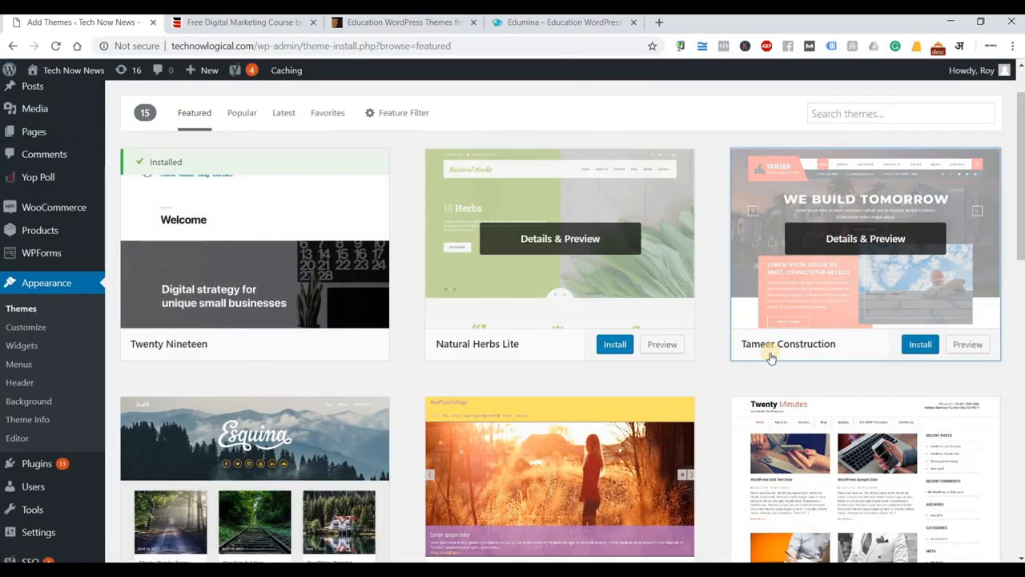
{"action": "scroll", "coordinate": [715, 414], "scroll_direction": "down", "scroll_amount": 5}
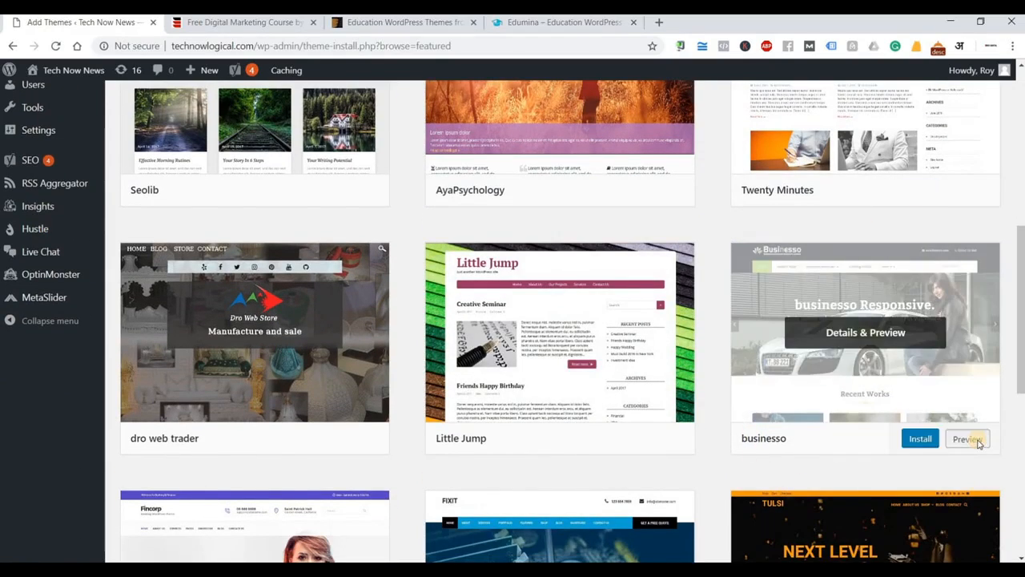
{"action": "left_click", "coordinate": [973, 440]}
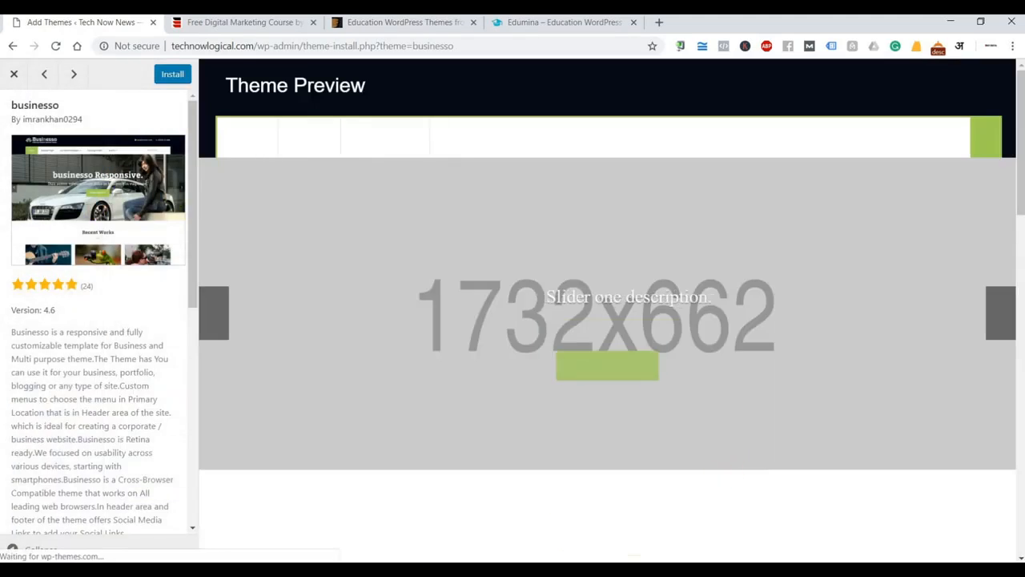
Scroll through the businesso preview at full width, then switch to the Edumina demo tab.
{"action": "left_click", "coordinate": [13, 550]}
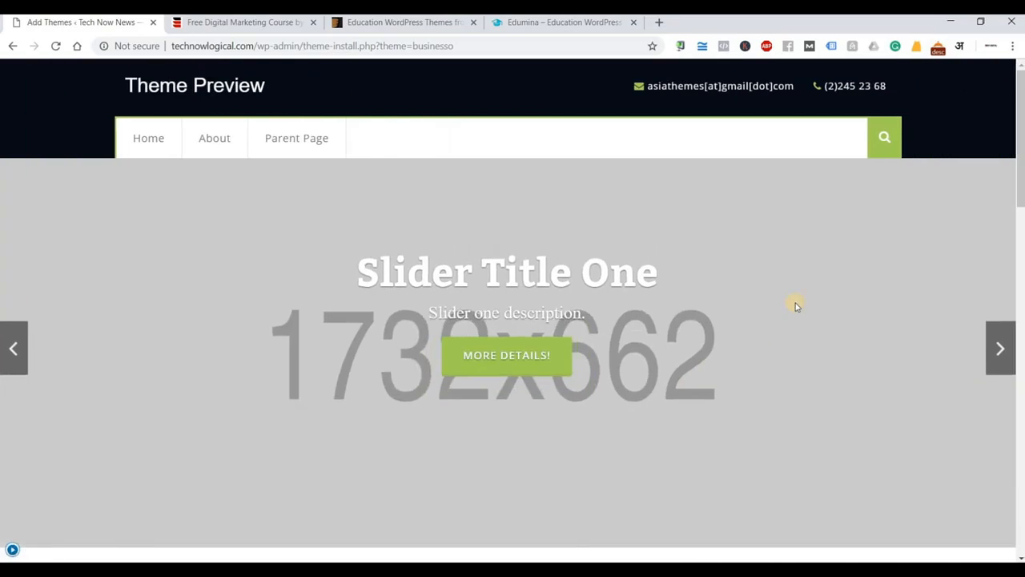
{"action": "scroll", "coordinate": [796, 301], "scroll_direction": "down", "scroll_amount": 6}
{"action": "scroll", "coordinate": [796, 306], "scroll_direction": "down", "scroll_amount": 10}
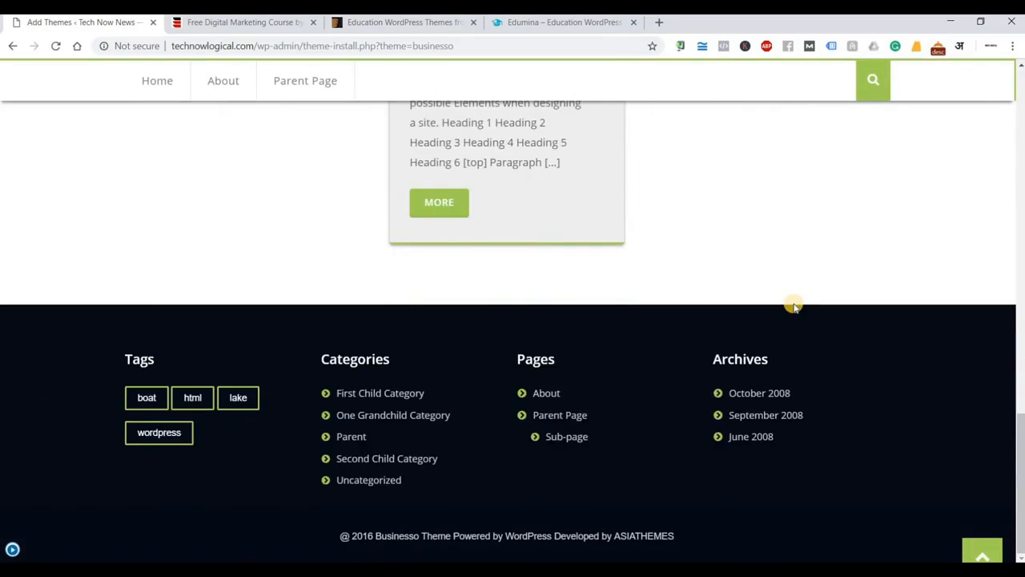
{"action": "scroll", "coordinate": [794, 304], "scroll_direction": "up", "scroll_amount": 15}
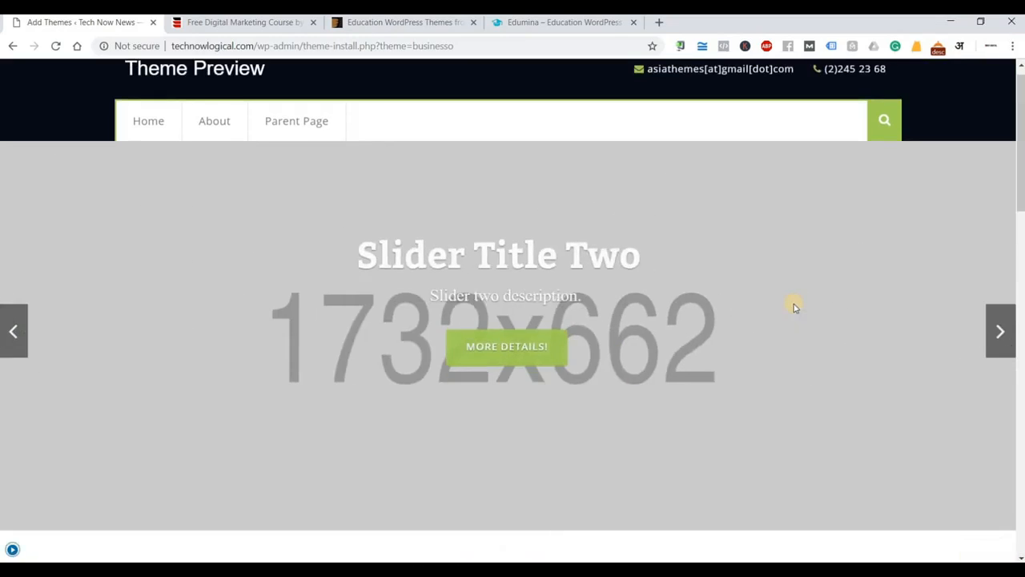
{"action": "scroll", "coordinate": [794, 304], "scroll_direction": "up", "scroll_amount": 1}
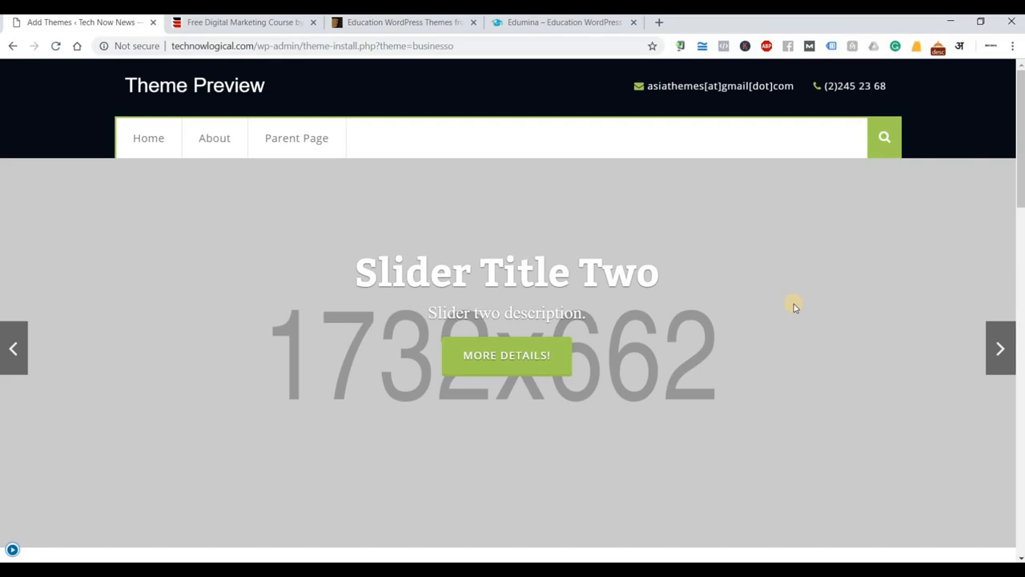
{"action": "left_click", "coordinate": [553, 22]}
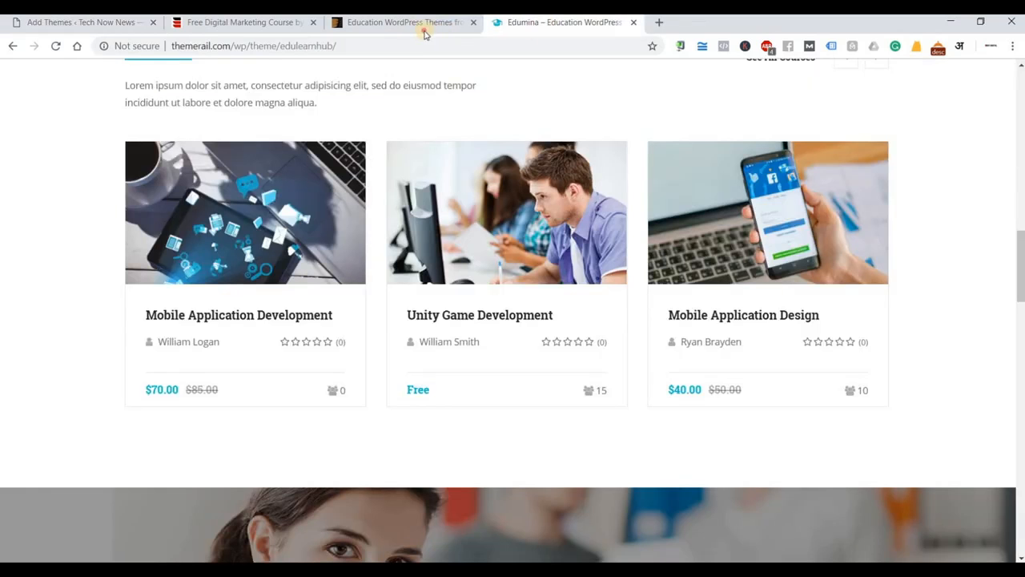
Browse the ThemeForest education themes listing.
{"action": "left_click", "coordinate": [405, 23]}
{"action": "scroll", "coordinate": [578, 343], "scroll_direction": "up", "scroll_amount": 4}
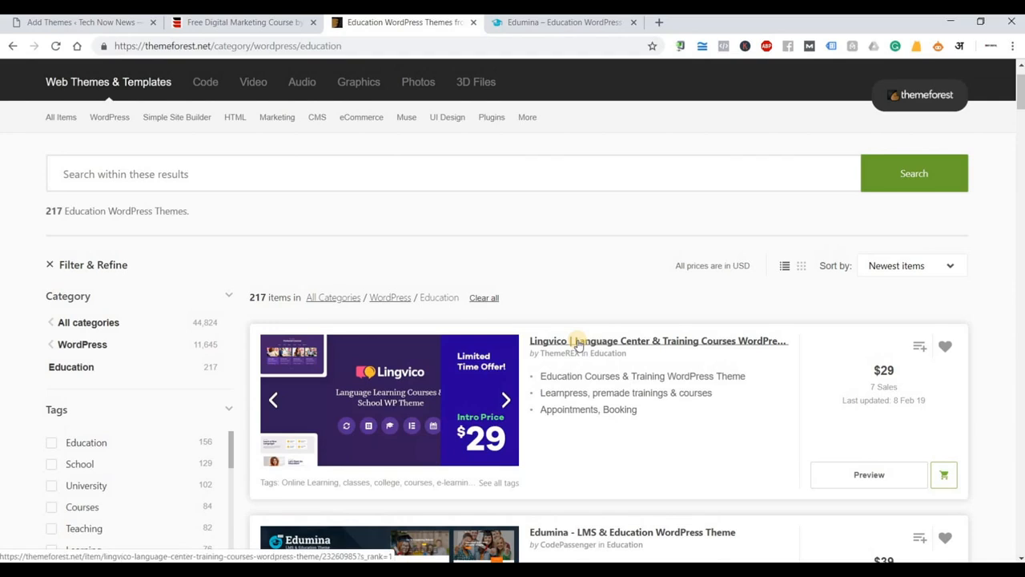
{"action": "scroll", "coordinate": [578, 343], "scroll_direction": "down", "scroll_amount": 2}
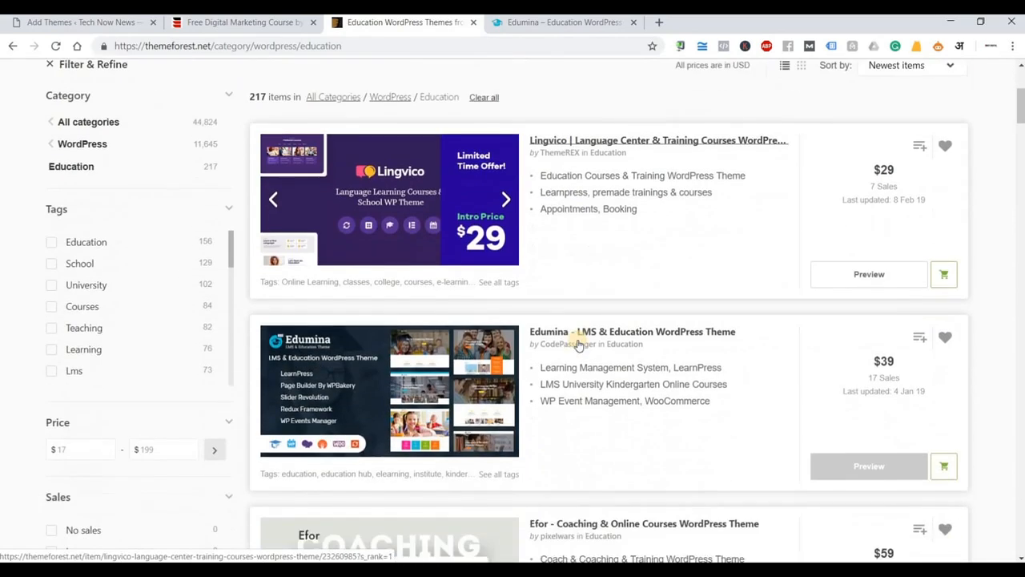
Scroll through the Edumina demo, return to the businesso preview, and close the digital marketing course tab.
{"action": "left_click", "coordinate": [561, 23]}
{"action": "scroll", "coordinate": [865, 342], "scroll_direction": "up", "scroll_amount": 9}
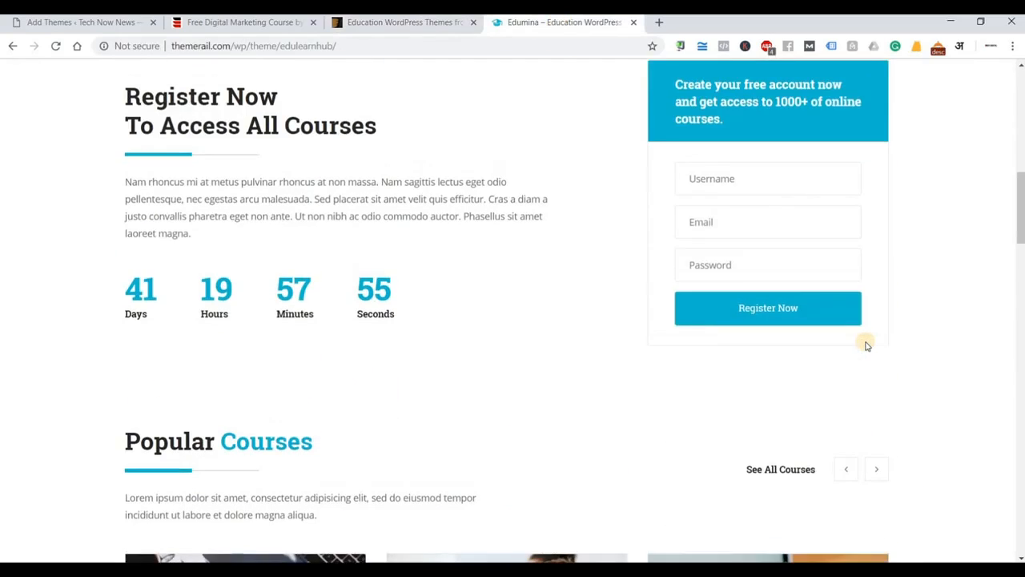
{"action": "scroll", "coordinate": [865, 343], "scroll_direction": "up", "scroll_amount": 3}
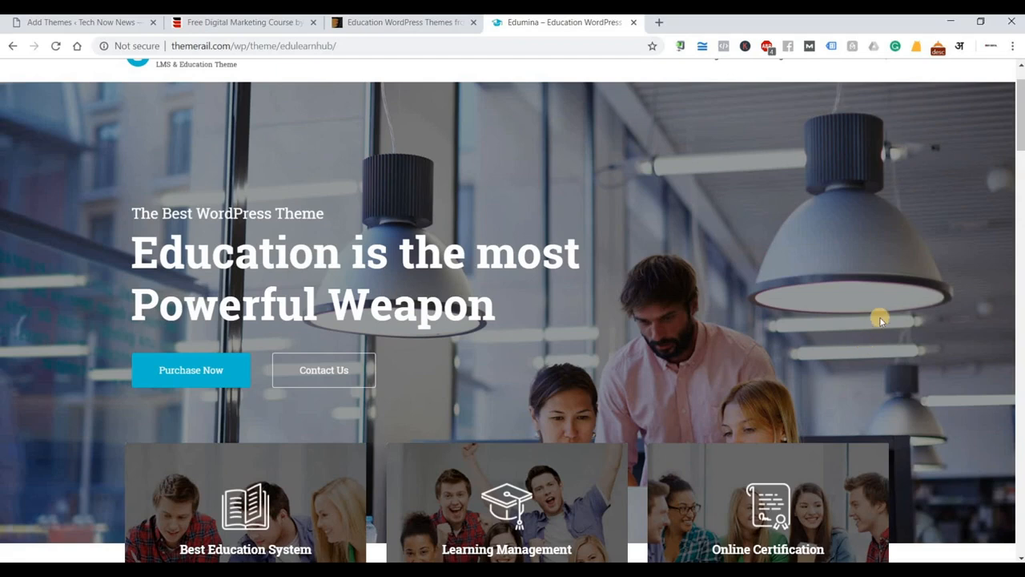
{"action": "scroll", "coordinate": [433, 352], "scroll_direction": "up", "scroll_amount": 1}
{"action": "scroll", "coordinate": [499, 360], "scroll_direction": "down", "scroll_amount": 8}
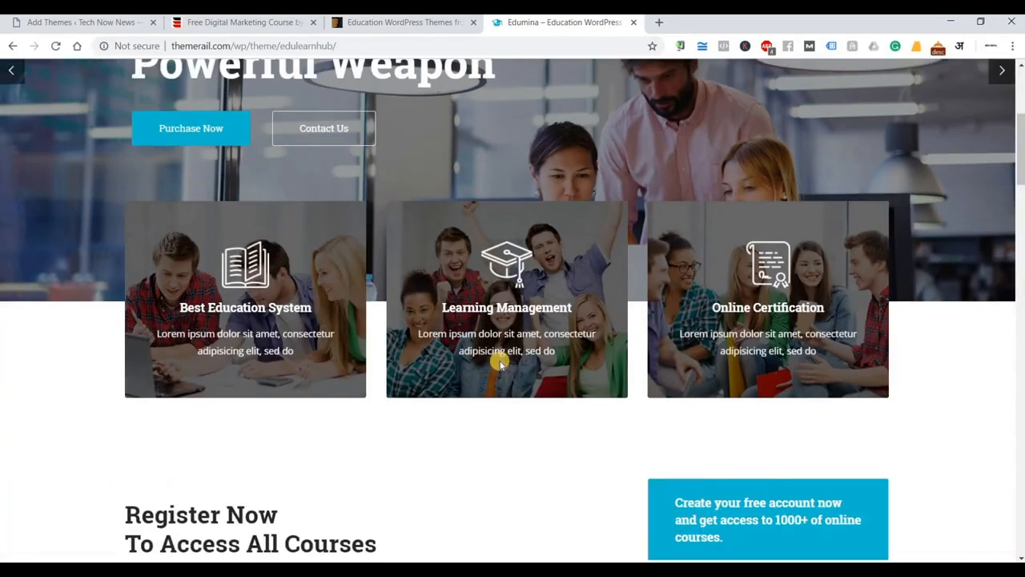
{"action": "scroll", "coordinate": [499, 364], "scroll_direction": "down", "scroll_amount": 12}
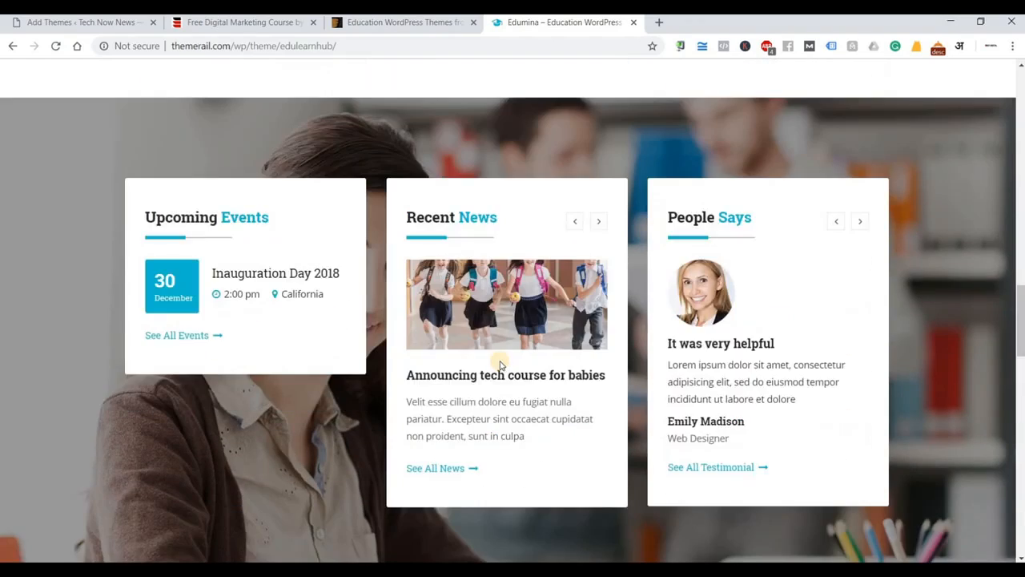
{"action": "scroll", "coordinate": [499, 365], "scroll_direction": "down", "scroll_amount": 15}
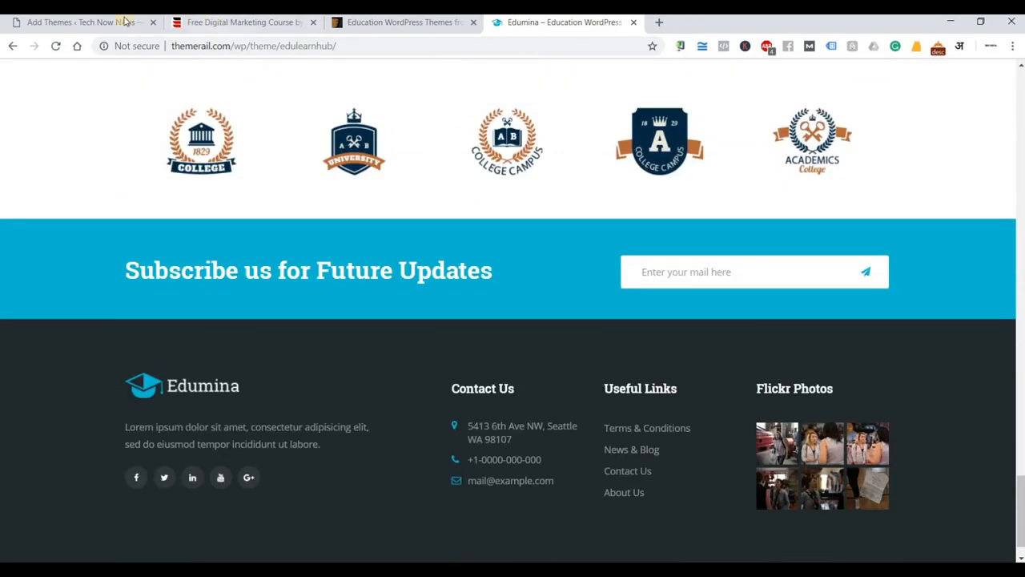
{"action": "left_click", "coordinate": [124, 20]}
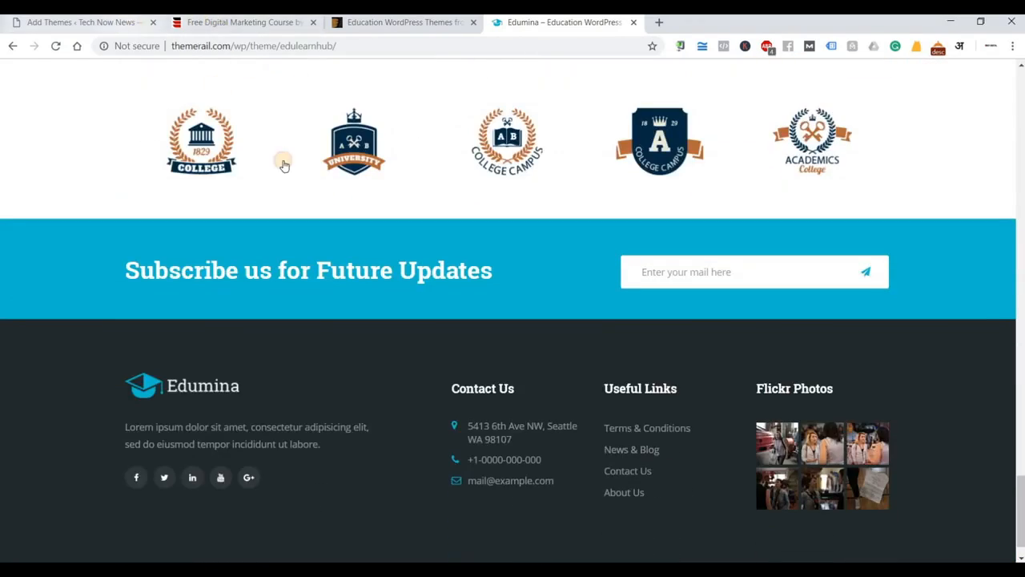
{"action": "left_click", "coordinate": [311, 23]}
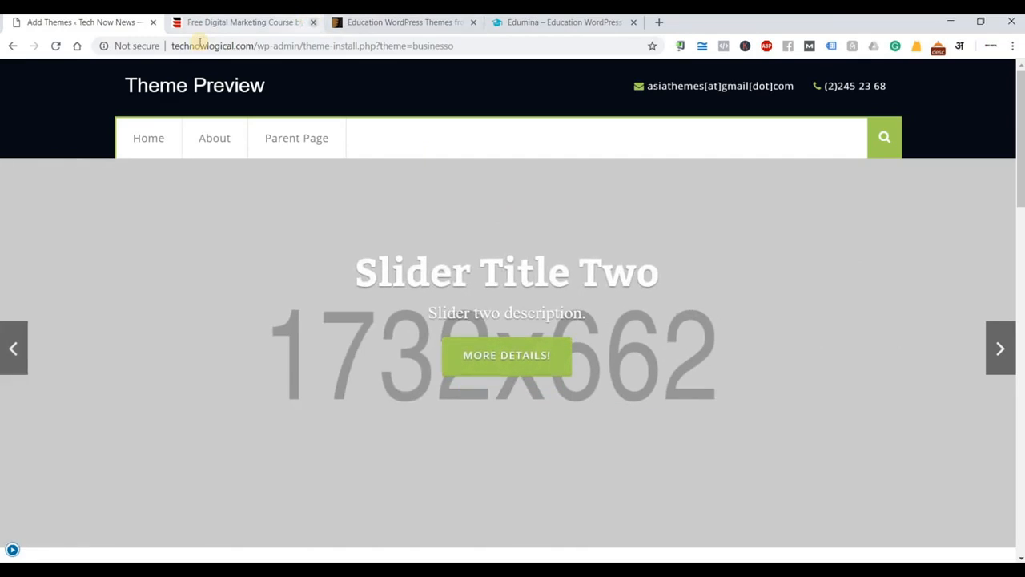
Close the businesso preview and scroll the 15 Featured themes grid back to the top.
{"action": "left_click", "coordinate": [11, 550]}
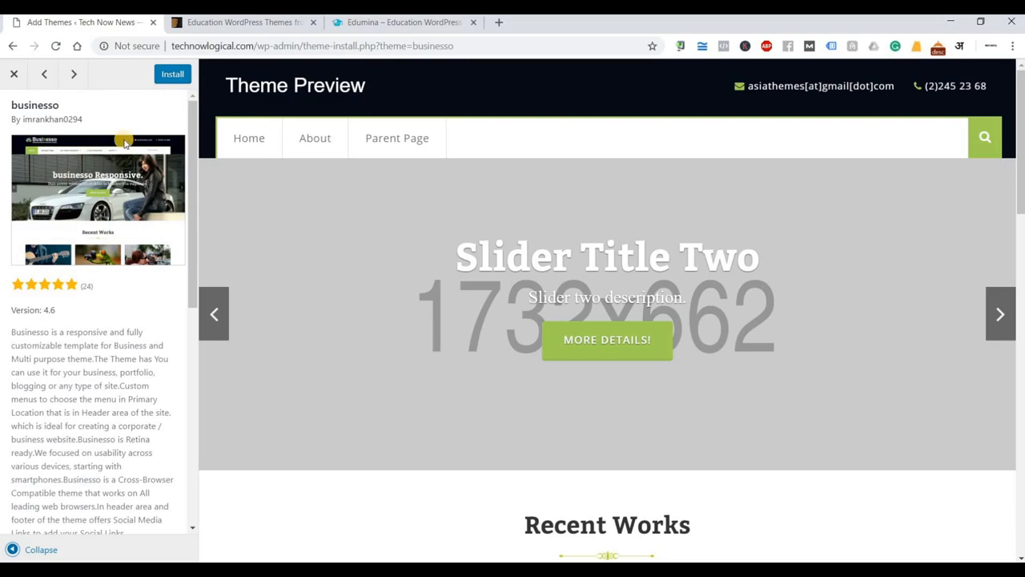
{"action": "left_click", "coordinate": [15, 74]}
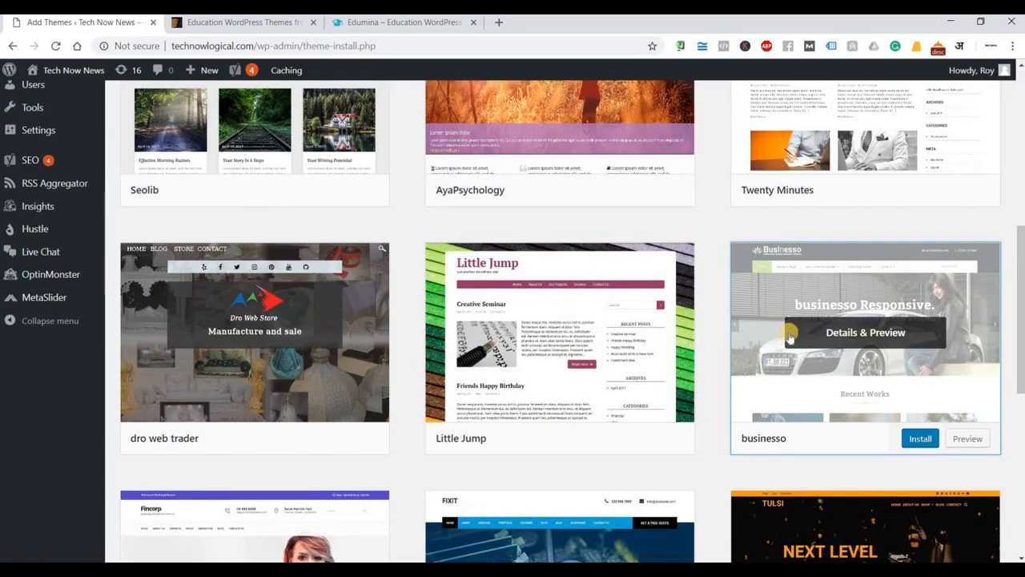
{"action": "scroll", "coordinate": [793, 336], "scroll_direction": "down", "scroll_amount": 3}
{"action": "scroll", "coordinate": [766, 354], "scroll_direction": "down", "scroll_amount": 1}
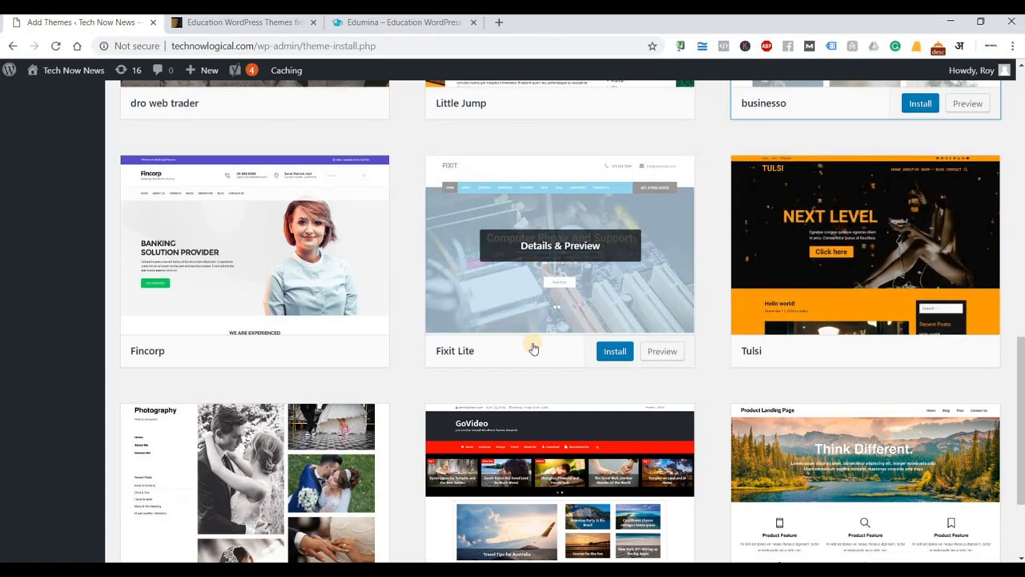
{"action": "mouse_move", "coordinate": [385, 193]}
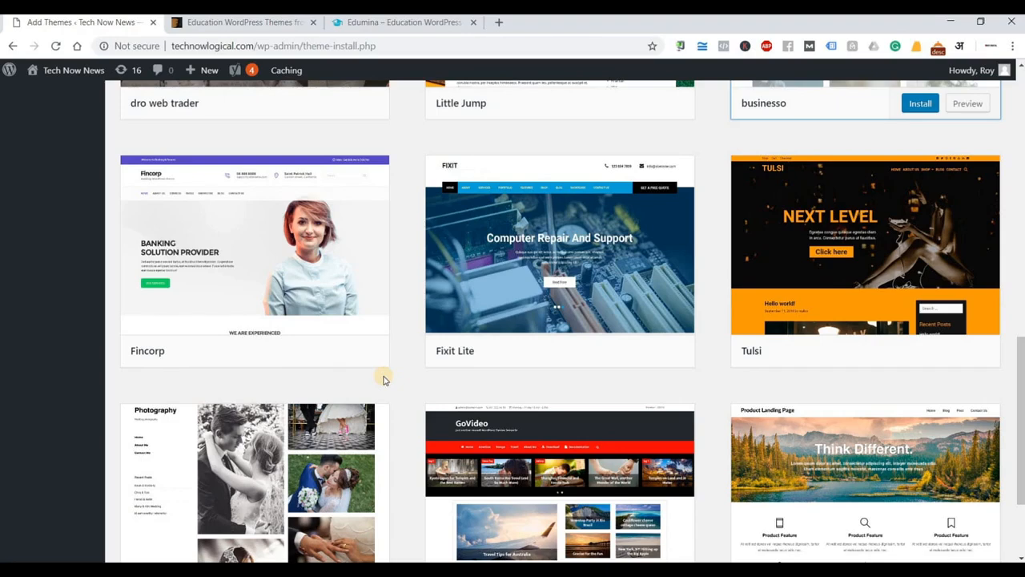
{"action": "scroll", "coordinate": [383, 380], "scroll_direction": "down", "scroll_amount": 2}
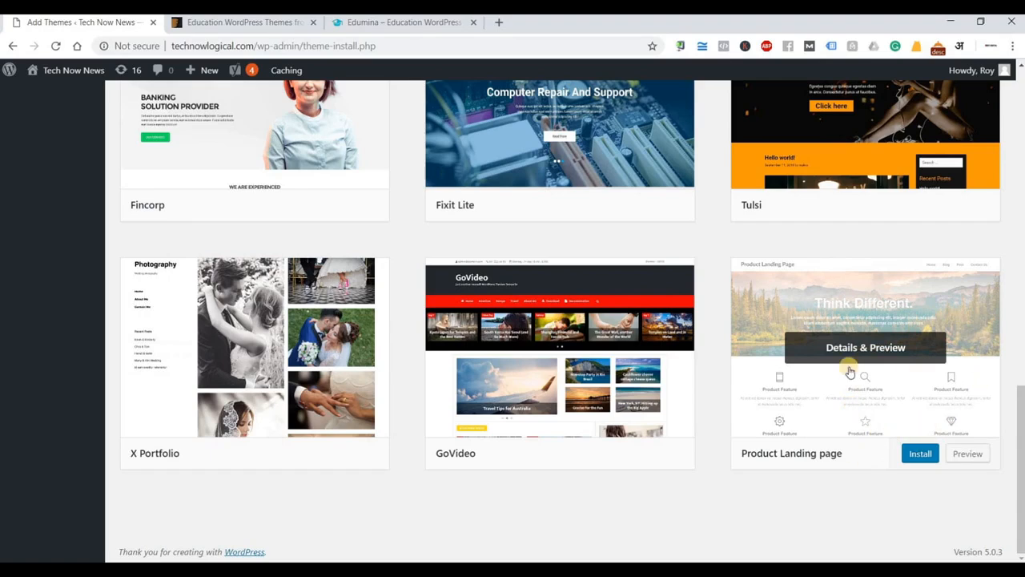
{"action": "scroll", "coordinate": [817, 377], "scroll_direction": "up", "scroll_amount": 10}
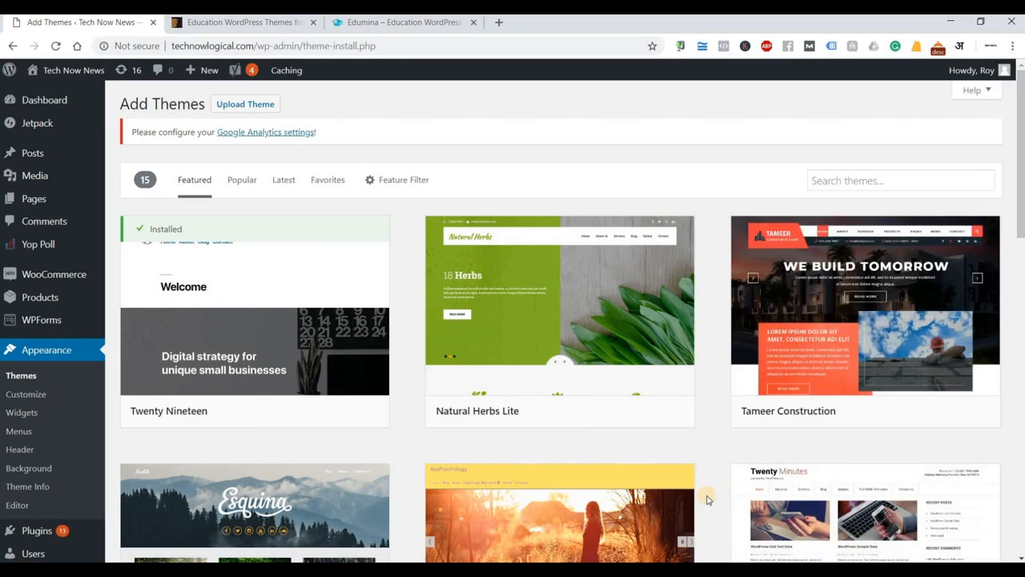
Switch to the Latest themes list and preview the Online Mart theme by mysterythemes.
{"action": "left_click", "coordinate": [281, 183]}
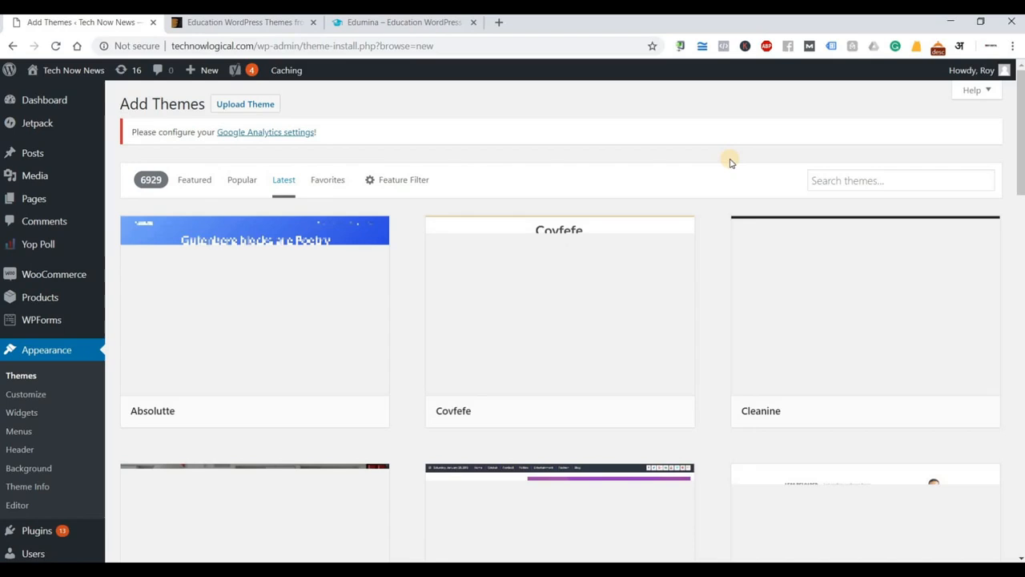
{"action": "scroll", "coordinate": [711, 227], "scroll_direction": "down", "scroll_amount": 1}
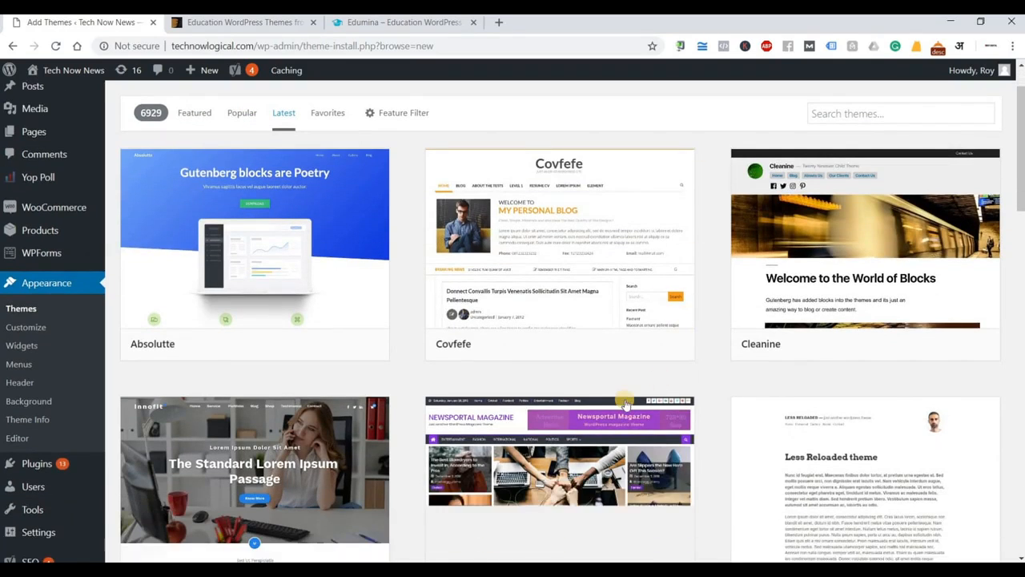
{"action": "scroll", "coordinate": [716, 402], "scroll_direction": "down", "scroll_amount": 2}
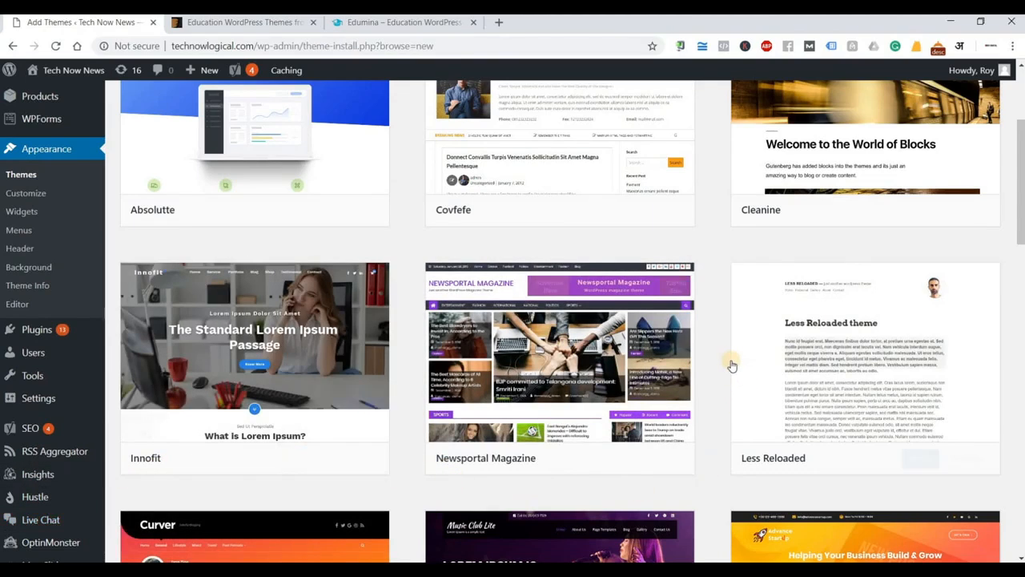
{"action": "scroll", "coordinate": [731, 365], "scroll_direction": "up", "scroll_amount": 2}
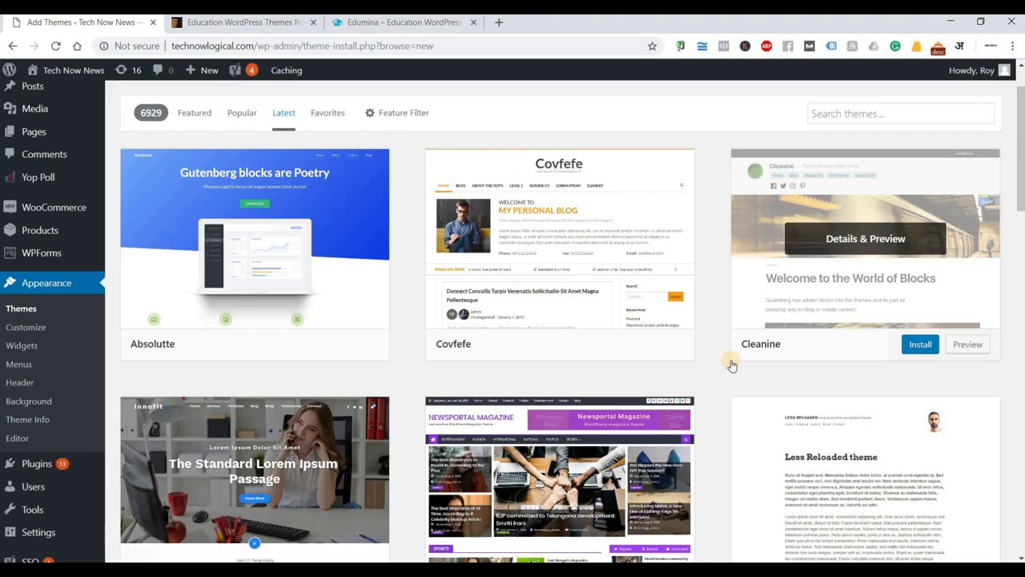
{"action": "scroll", "coordinate": [731, 364], "scroll_direction": "down", "scroll_amount": 8}
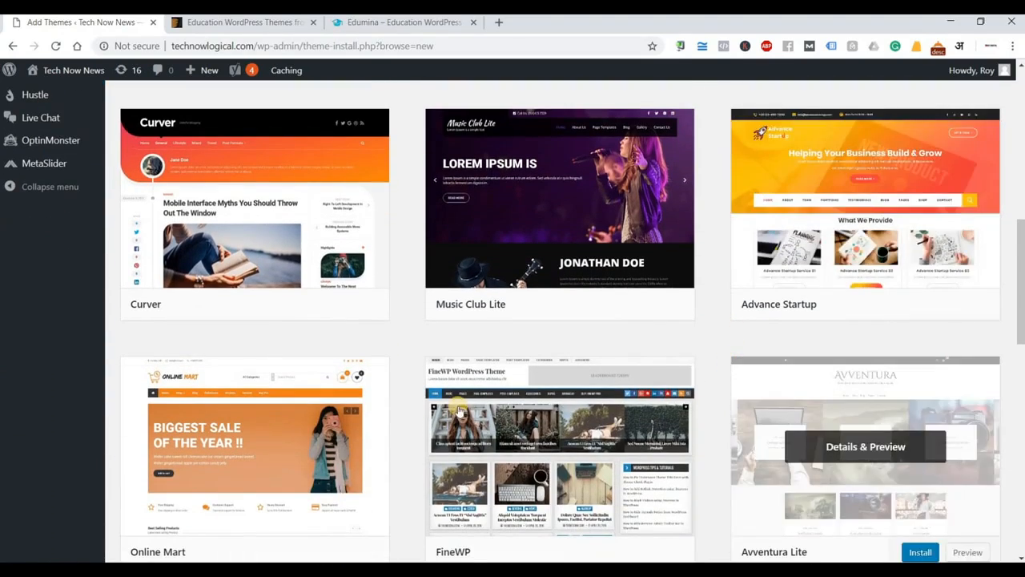
{"action": "scroll", "coordinate": [459, 410], "scroll_direction": "down", "scroll_amount": 2}
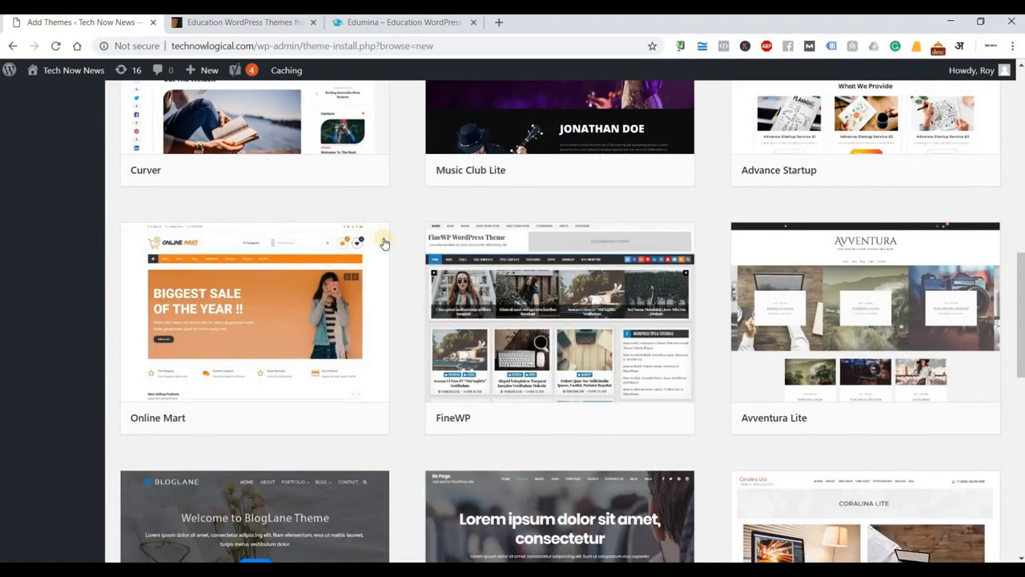
{"action": "mouse_move", "coordinate": [356, 237]}
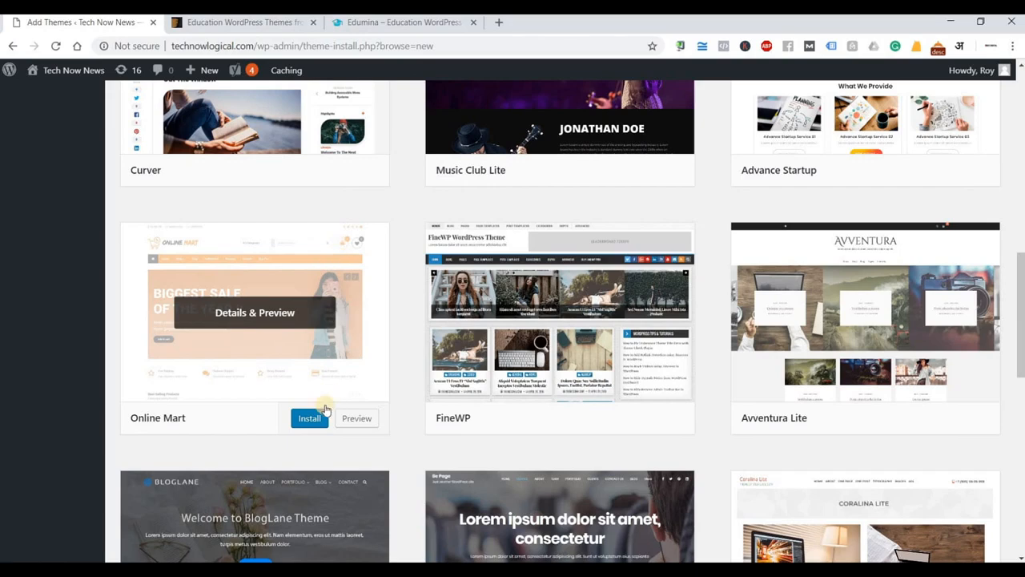
{"action": "left_click", "coordinate": [350, 418]}
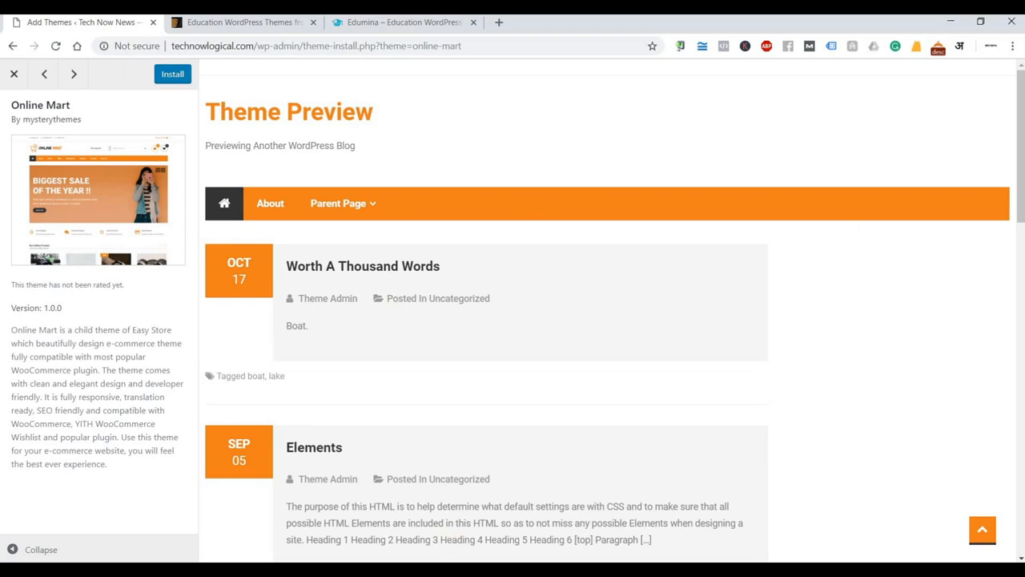
Scroll the Online Mart preview at full width, then close it to return to the Latest grid.
{"action": "left_click", "coordinate": [12, 550]}
{"action": "scroll", "coordinate": [672, 274], "scroll_direction": "down", "scroll_amount": 4}
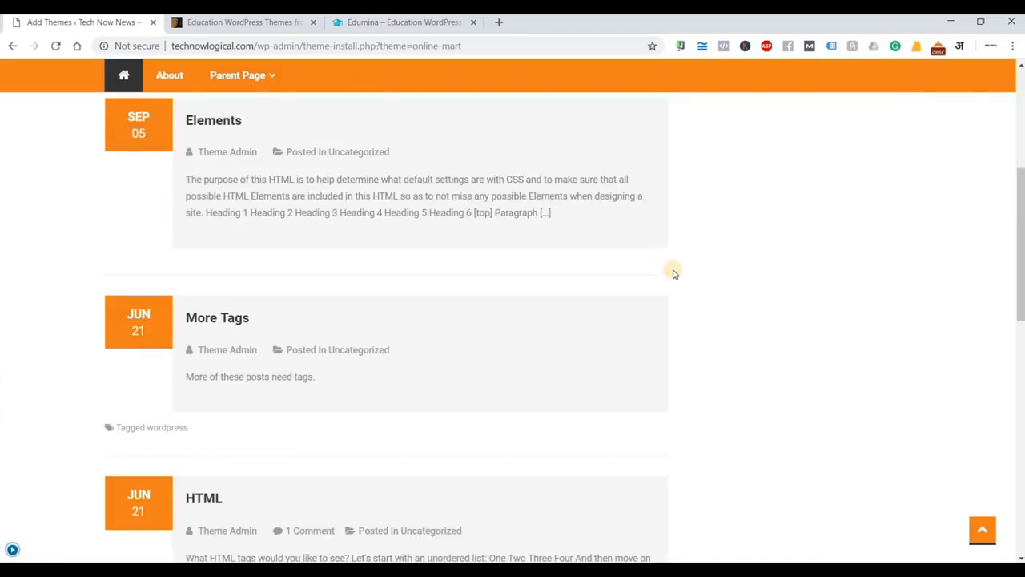
{"action": "scroll", "coordinate": [673, 274], "scroll_direction": "down", "scroll_amount": 5}
{"action": "scroll", "coordinate": [673, 272], "scroll_direction": "up", "scroll_amount": 9}
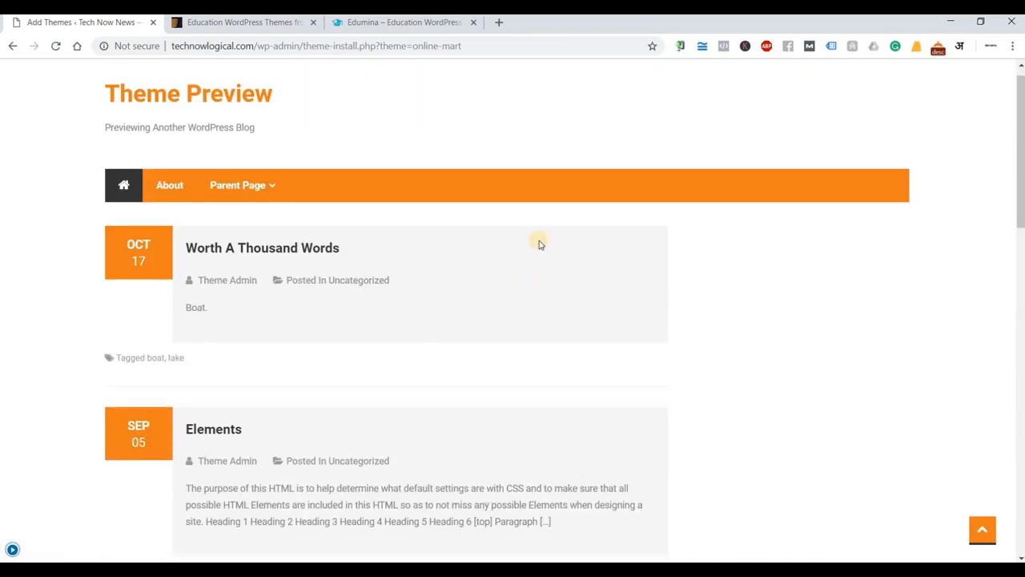
{"action": "scroll", "coordinate": [539, 244], "scroll_direction": "up", "scroll_amount": 1}
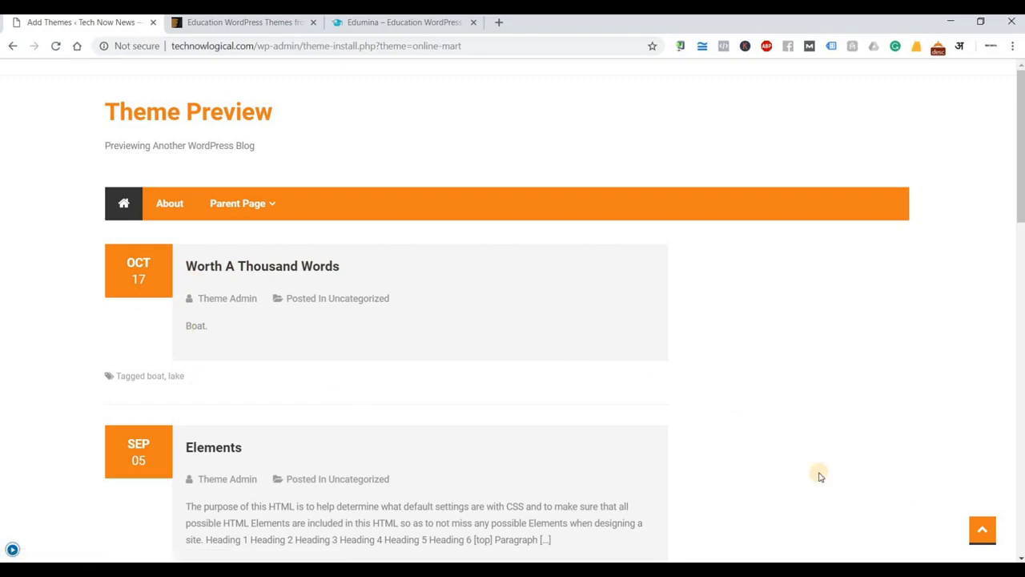
{"action": "scroll", "coordinate": [819, 476], "scroll_direction": "down", "scroll_amount": 4}
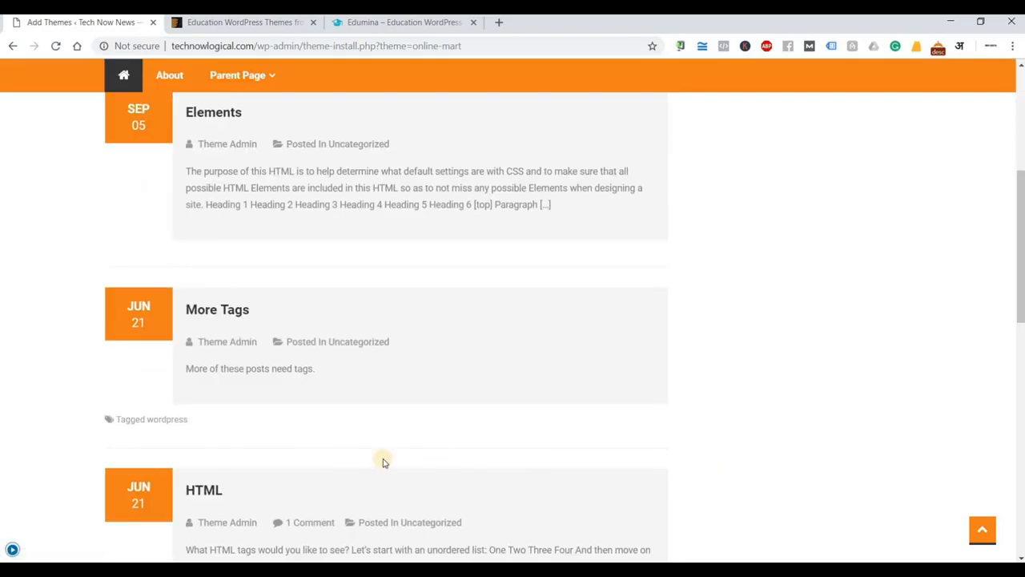
{"action": "left_click", "coordinate": [12, 551]}
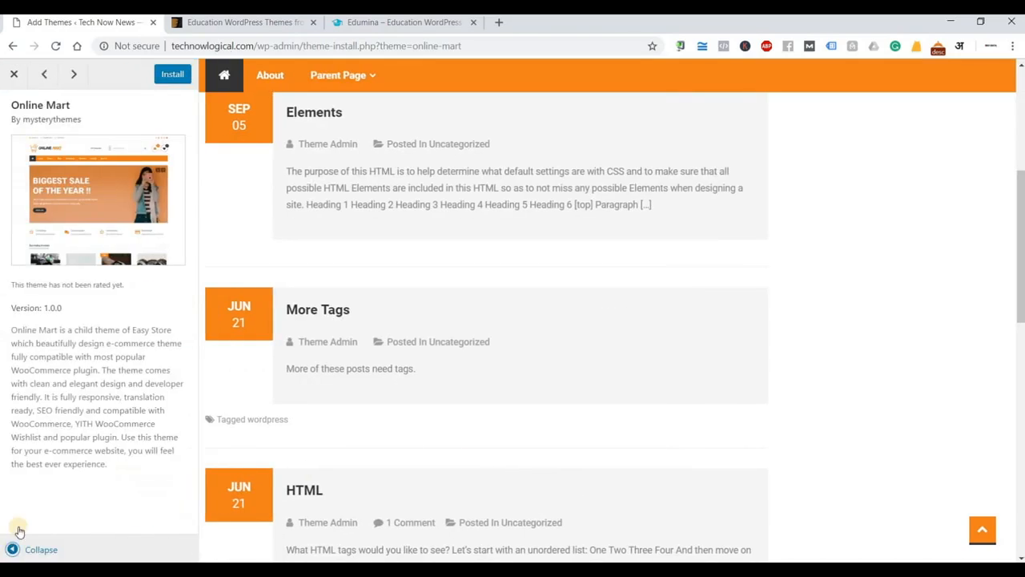
{"action": "left_click", "coordinate": [22, 72]}
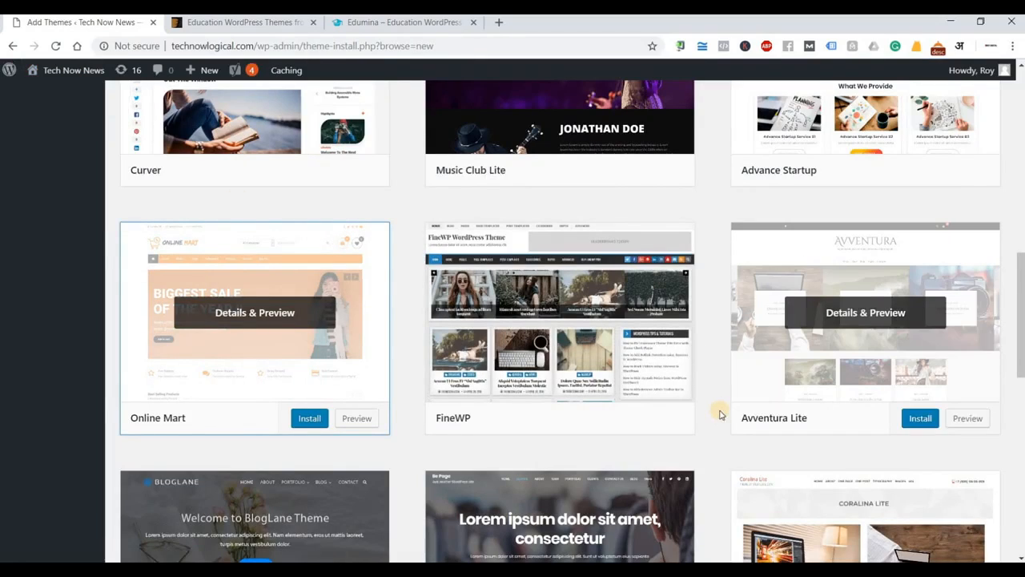
{"action": "scroll", "coordinate": [717, 417], "scroll_direction": "down", "scroll_amount": 1}
{"action": "scroll", "coordinate": [716, 416], "scroll_direction": "down", "scroll_amount": 2}
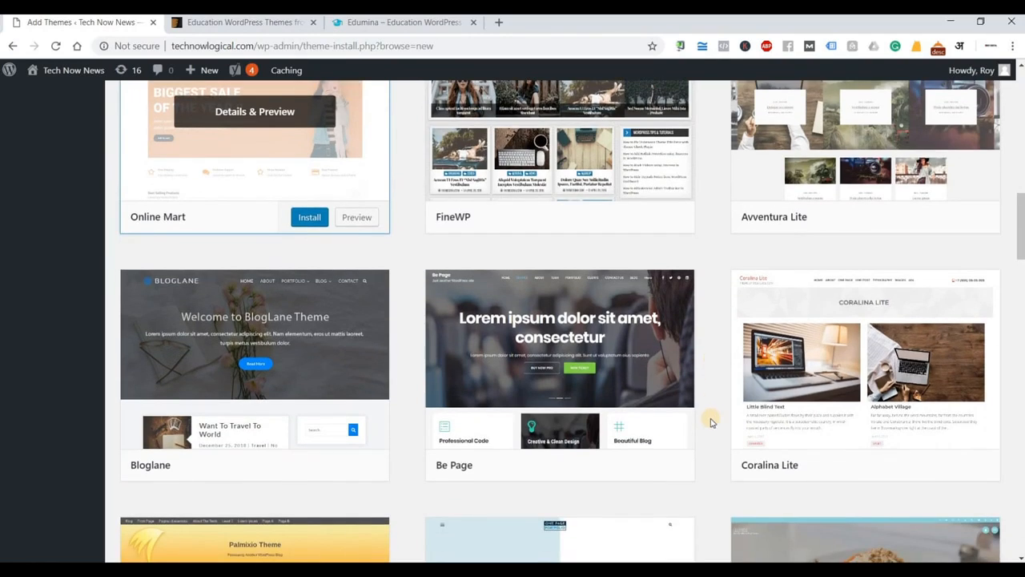
{"action": "scroll", "coordinate": [711, 420], "scroll_direction": "down", "scroll_amount": 2}
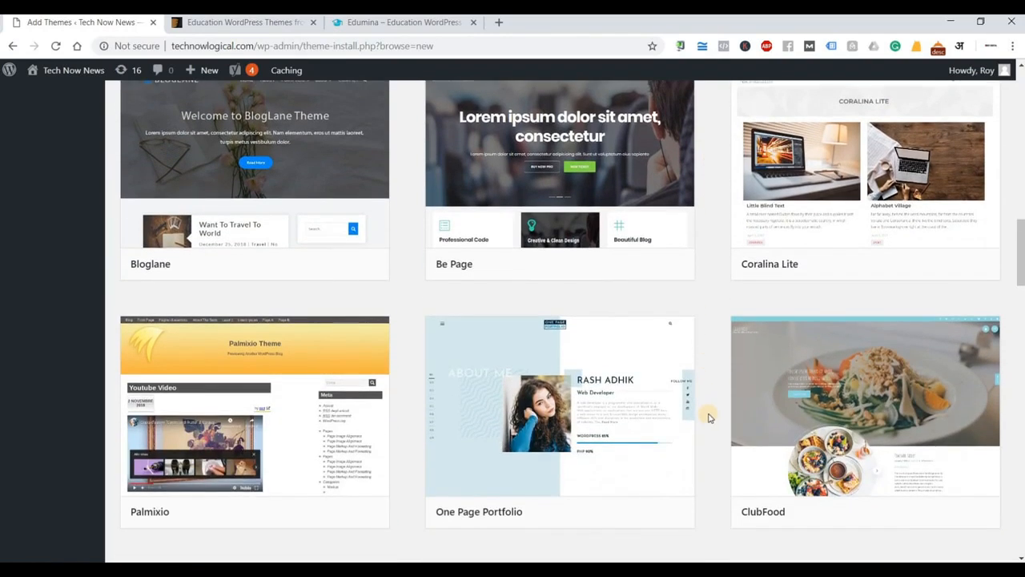
{"action": "scroll", "coordinate": [709, 417], "scroll_direction": "down", "scroll_amount": 4}
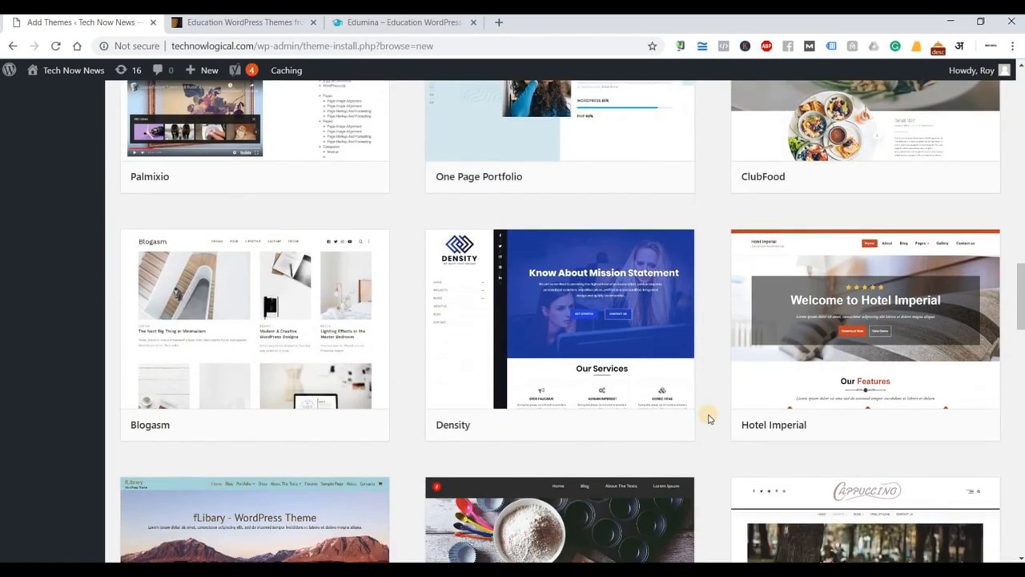
{"action": "scroll", "coordinate": [709, 417], "scroll_direction": "down", "scroll_amount": 3}
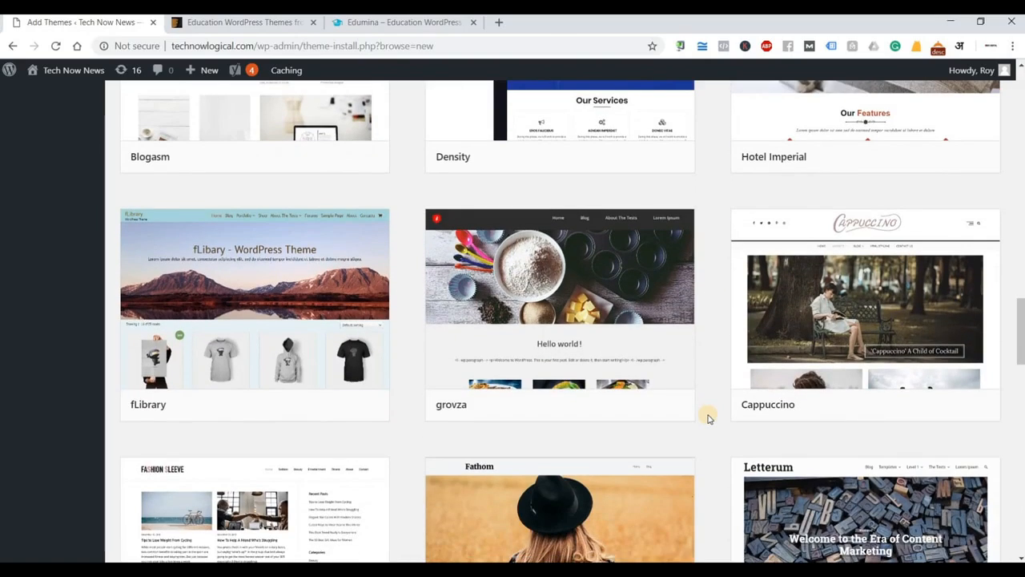
{"action": "scroll", "coordinate": [709, 417], "scroll_direction": "down", "scroll_amount": 6}
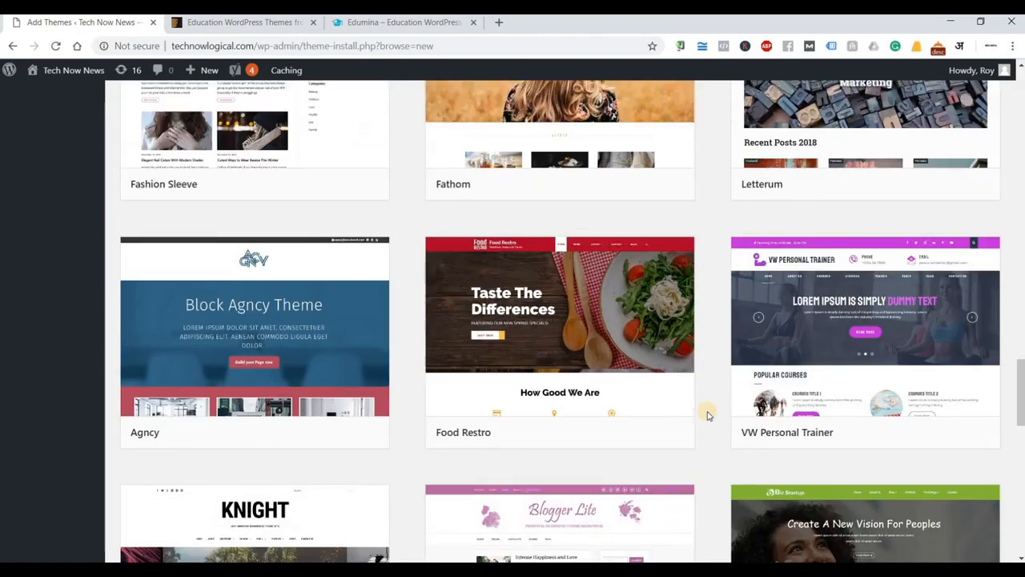
{"action": "scroll", "coordinate": [709, 415], "scroll_direction": "up", "scroll_amount": 20}
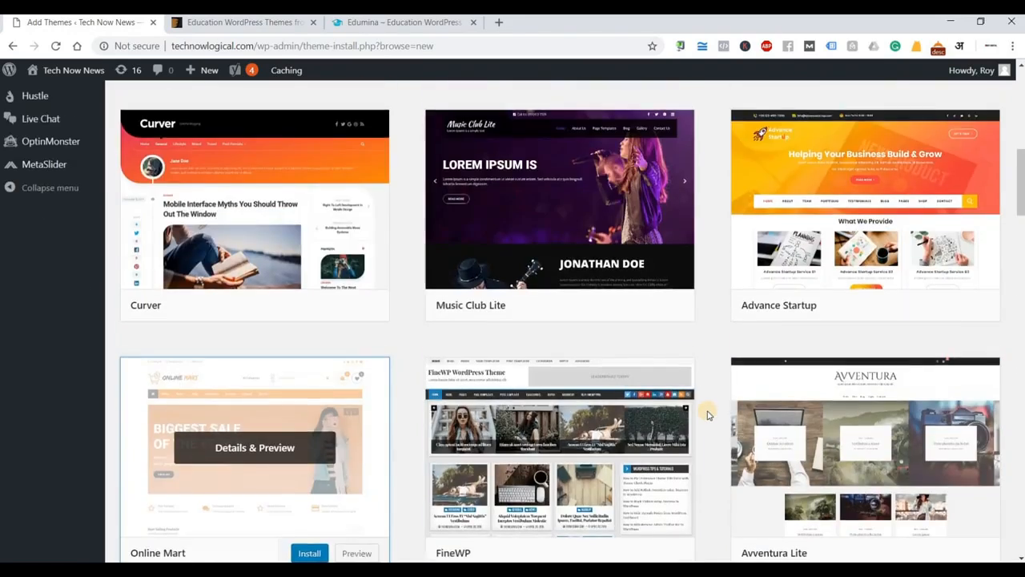
{"action": "scroll", "coordinate": [707, 414], "scroll_direction": "up", "scroll_amount": 10}
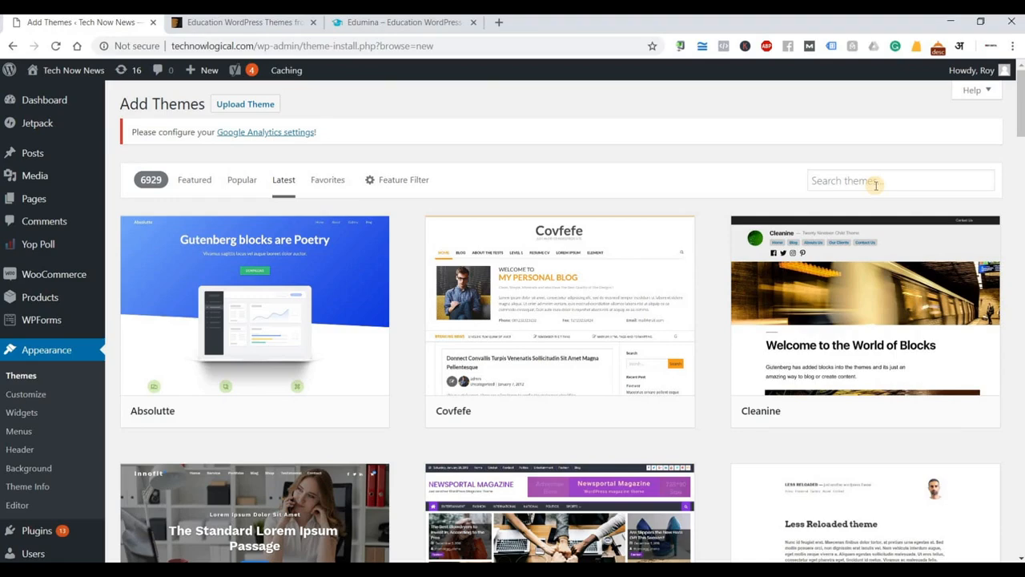
Search themes for 'enigma parallax', showing the installed Enigma-parallax and parallaxis.
{"action": "left_click", "coordinate": [876, 185]}
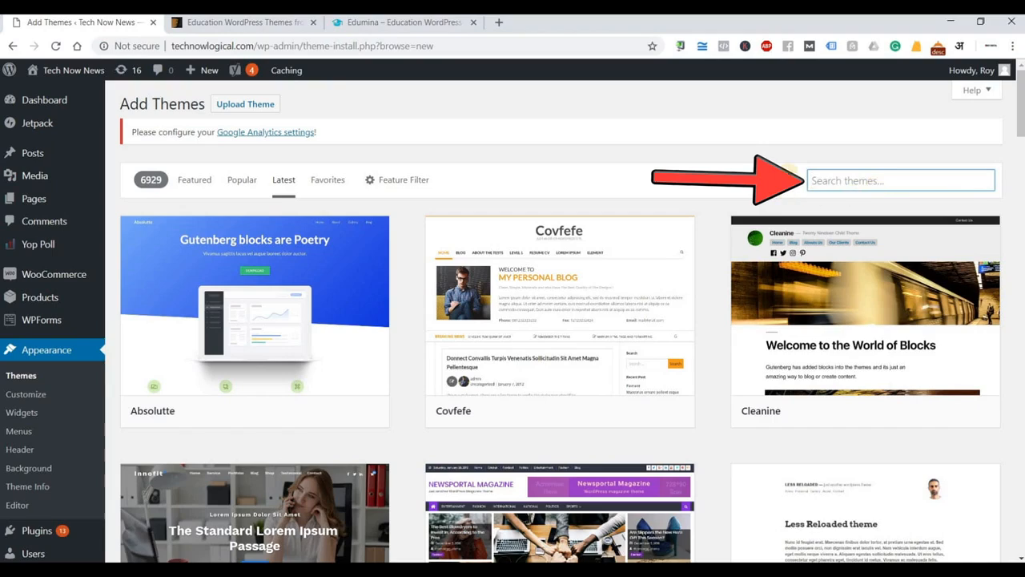
{"action": "left_click", "coordinate": [824, 159]}
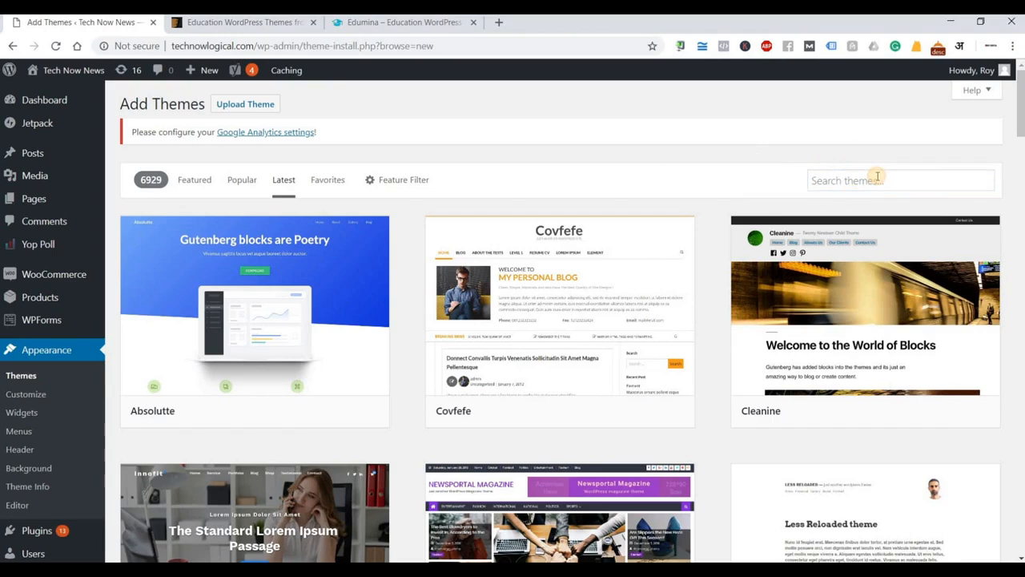
{"action": "left_click", "coordinate": [878, 176]}
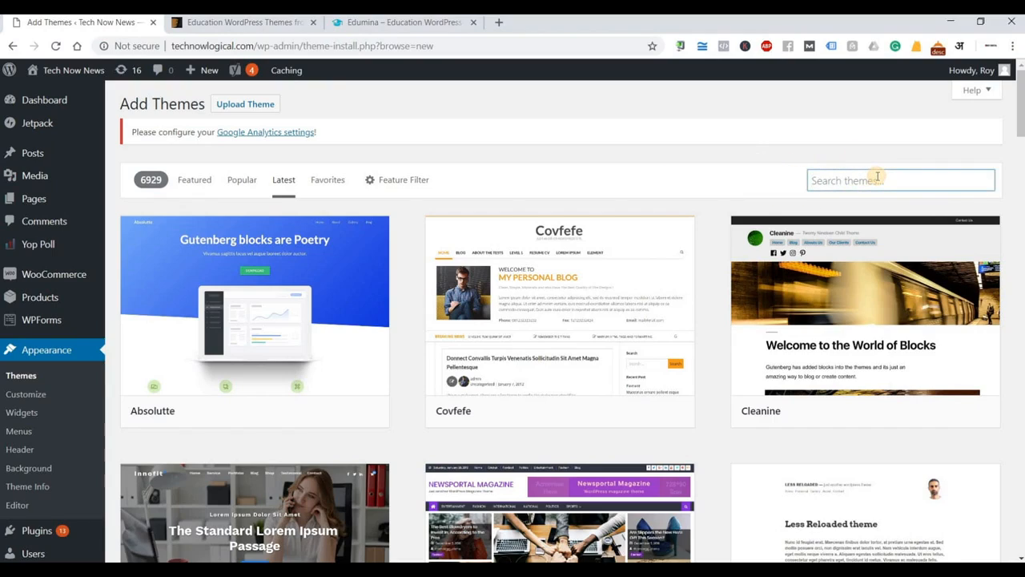
{"action": "type", "text": "enig"}
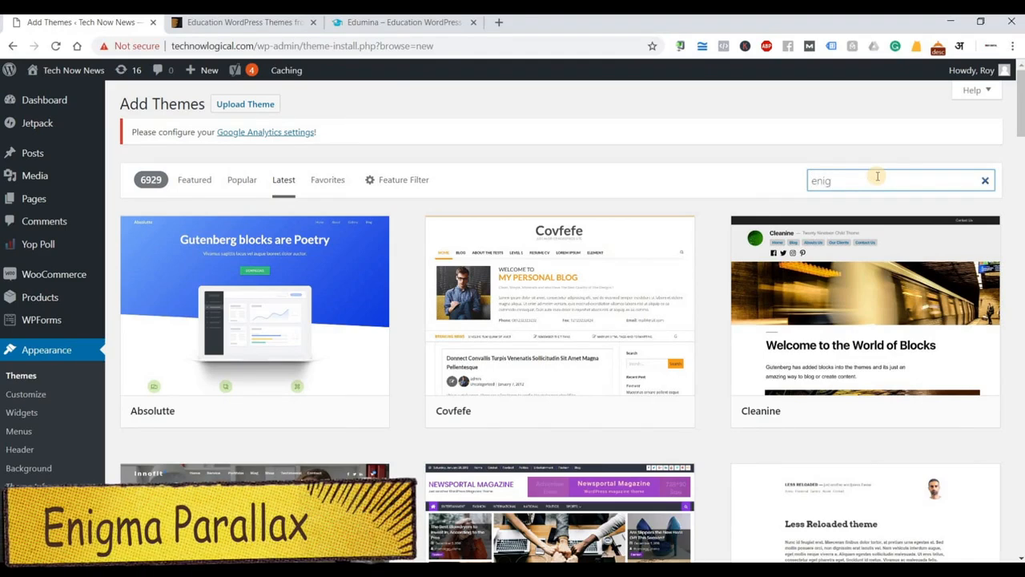
{"action": "type", "text": "ma parallax"}
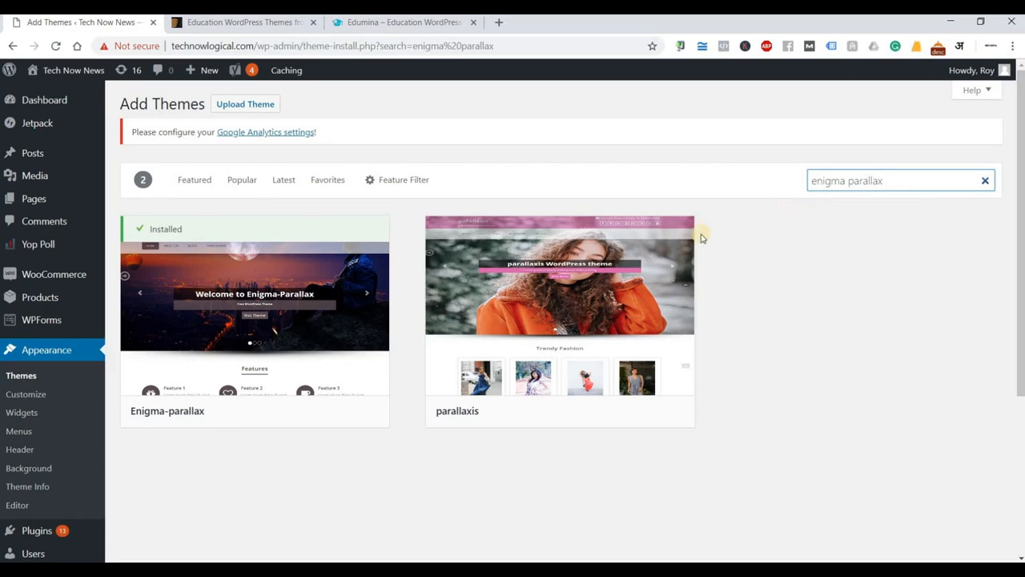
{"action": "mouse_move", "coordinate": [260, 331]}
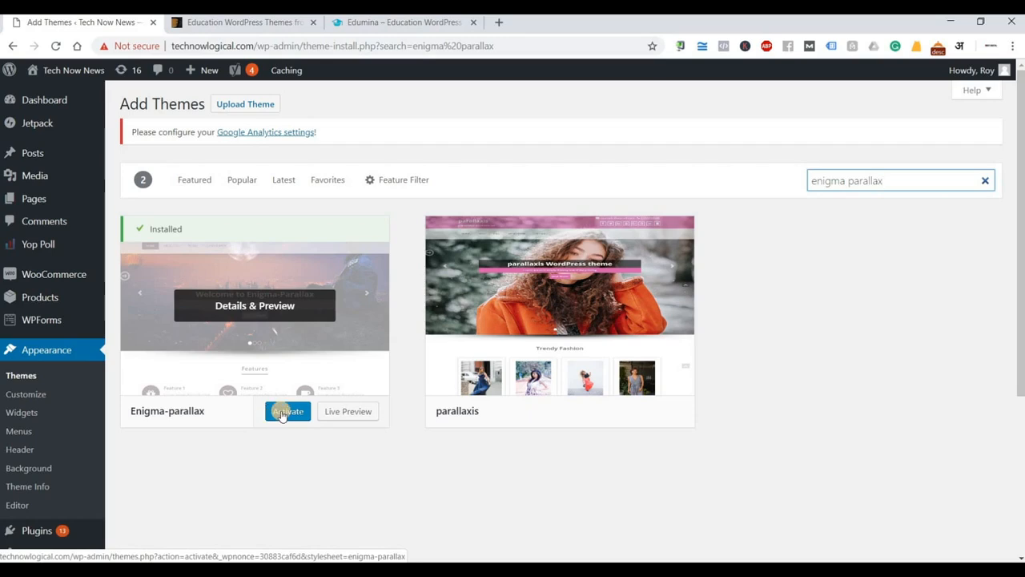
Activate the Enigma-parallax 3.0.4 theme and review the thank-you notice.
{"action": "left_click", "coordinate": [282, 413]}
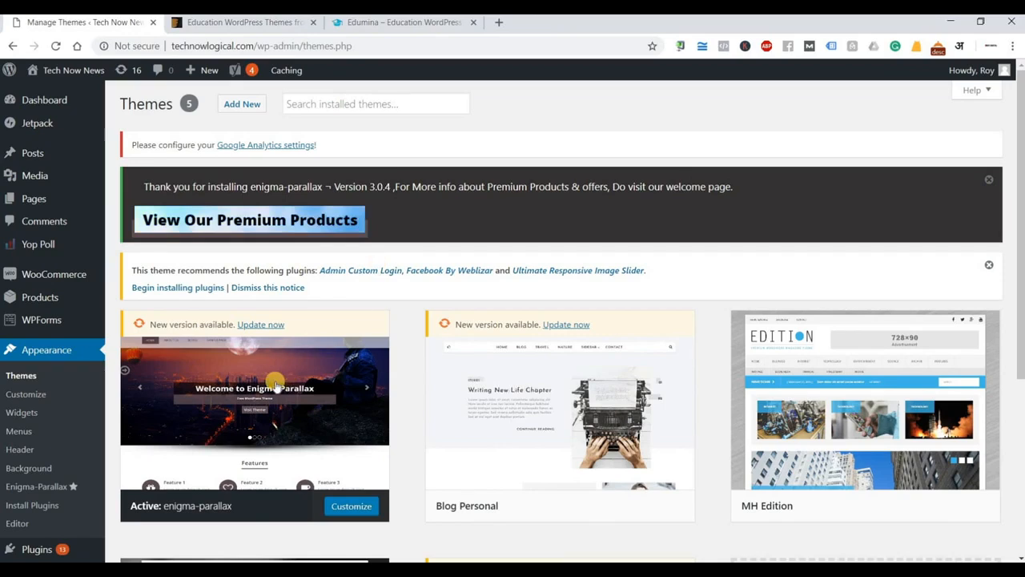
{"action": "scroll", "coordinate": [281, 356], "scroll_direction": "down", "scroll_amount": 1}
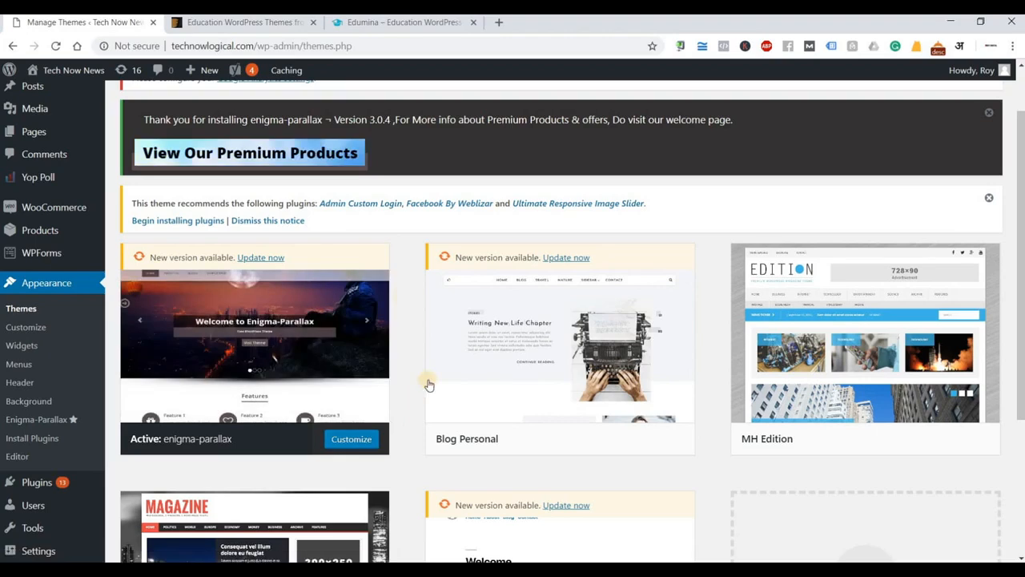
Open the Tech Now News live site in a new browser tab.
{"action": "right_click", "coordinate": [53, 95]}
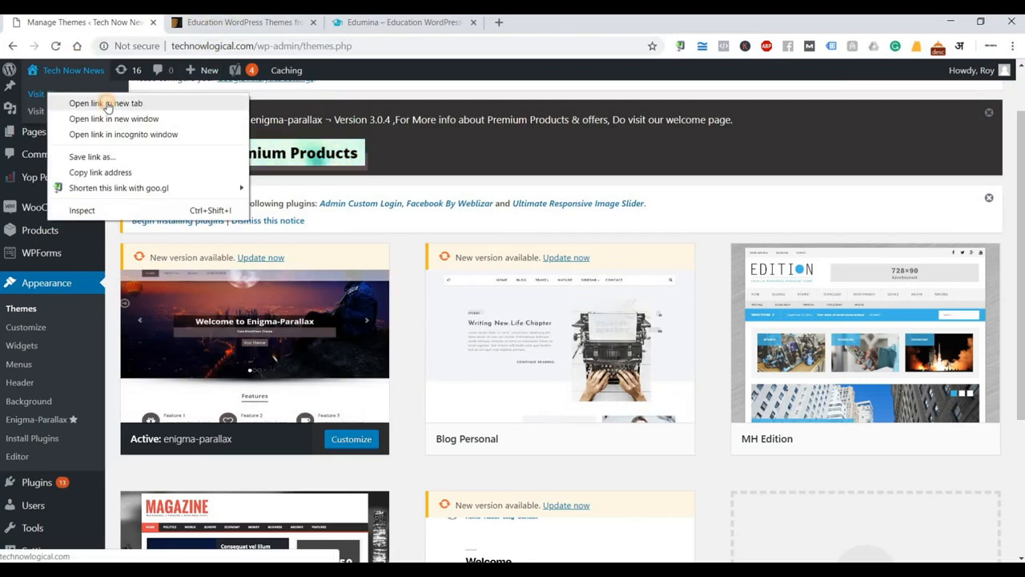
{"action": "left_click", "coordinate": [92, 103]}
{"action": "left_click", "coordinate": [213, 26]}
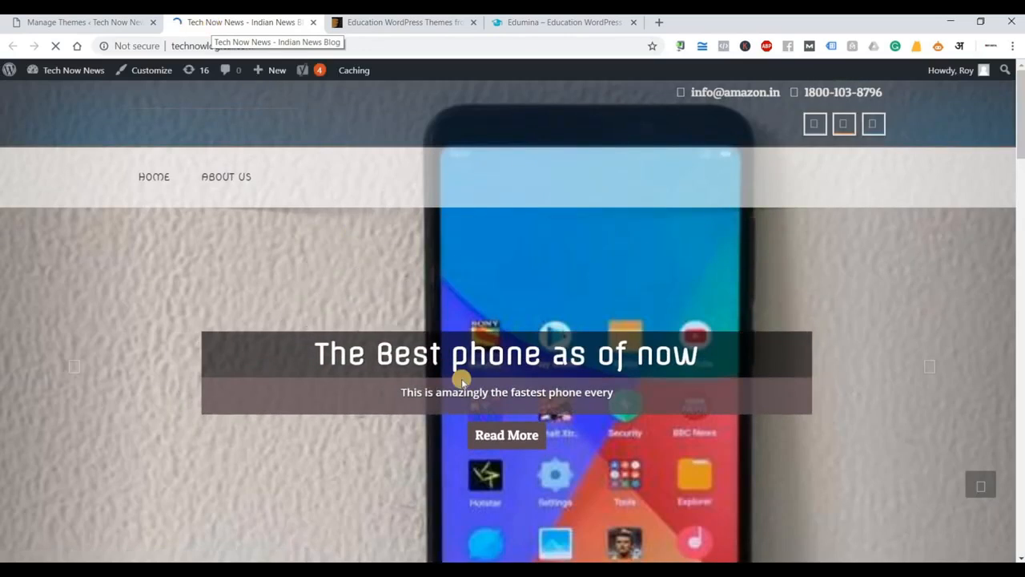
Scroll through the front page to check the header e-mail, phone and Vodfone slider.
{"action": "scroll", "coordinate": [463, 379], "scroll_direction": "down", "scroll_amount": 5}
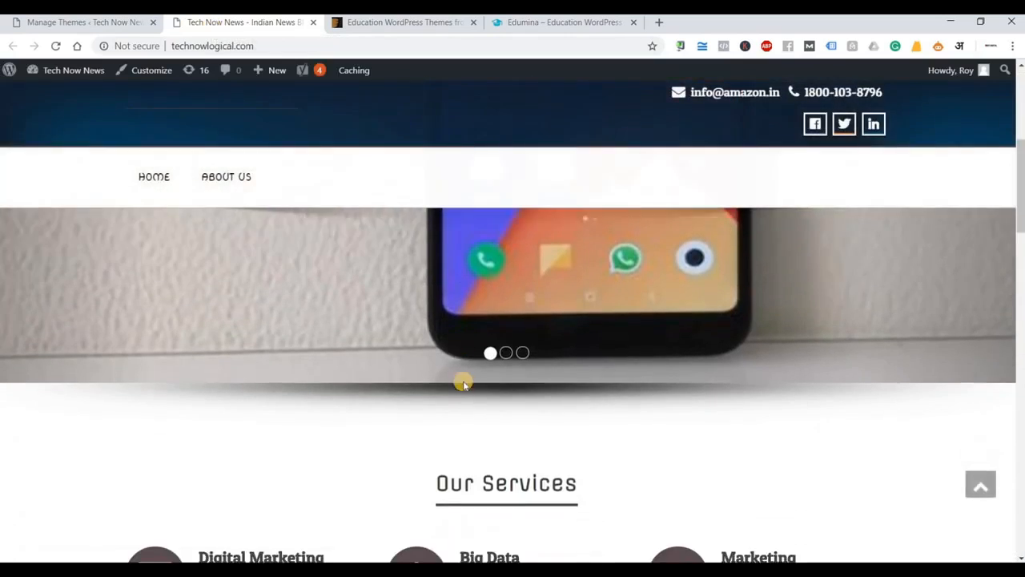
{"action": "scroll", "coordinate": [463, 383], "scroll_direction": "up", "scroll_amount": 5}
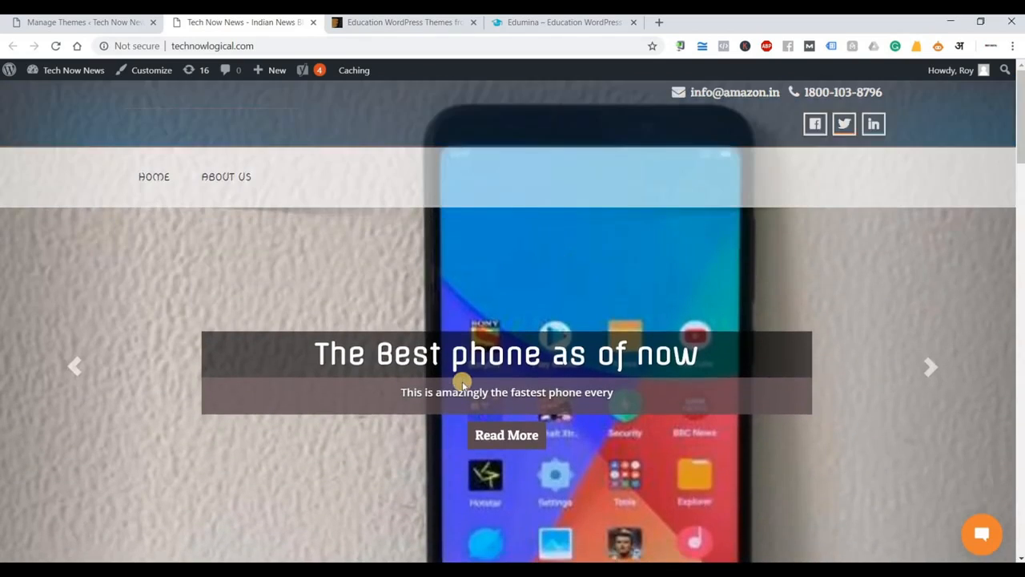
{"action": "scroll", "coordinate": [462, 383], "scroll_direction": "down", "scroll_amount": 2}
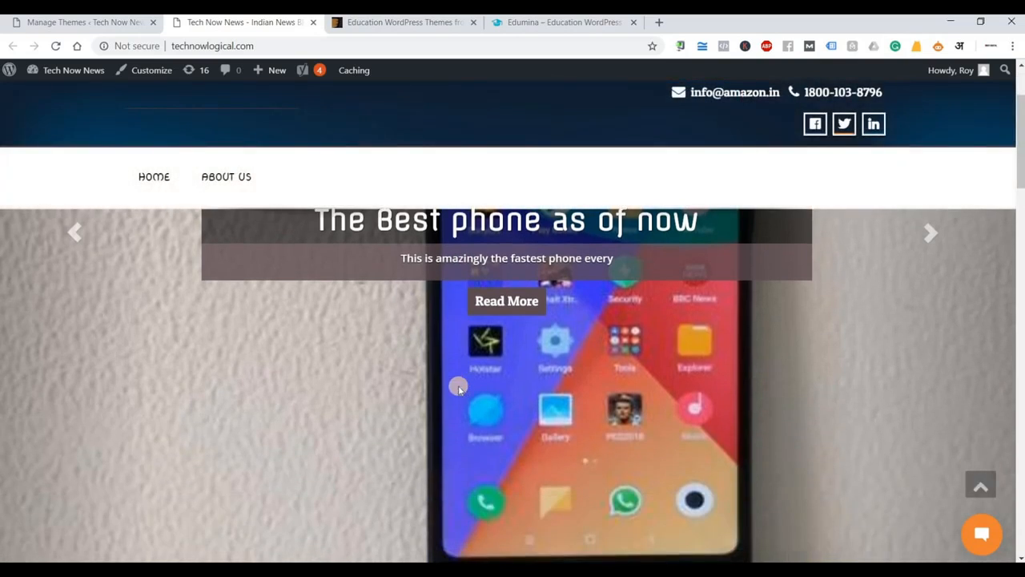
{"action": "scroll", "coordinate": [458, 388], "scroll_direction": "down", "scroll_amount": 4}
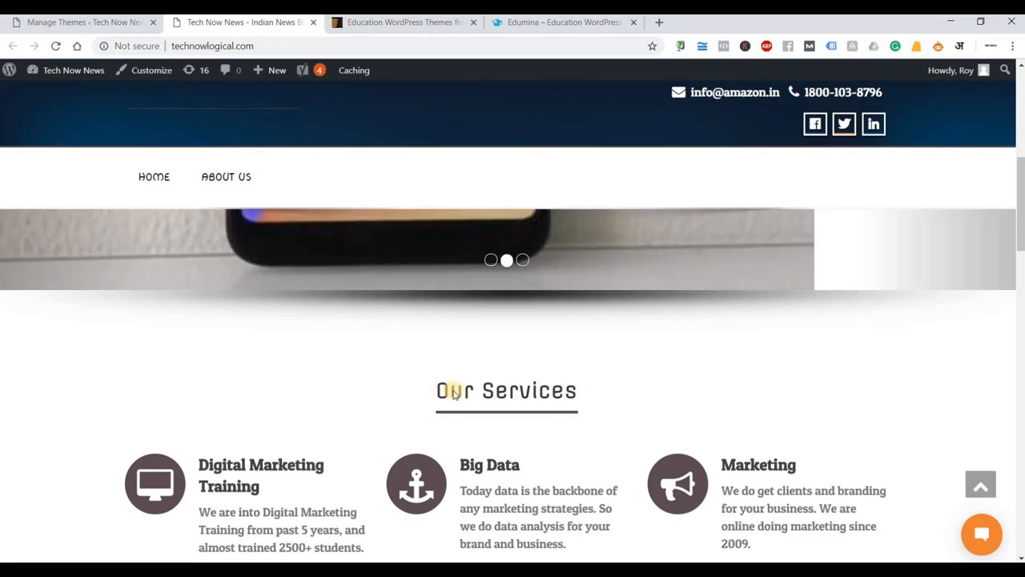
{"action": "scroll", "coordinate": [453, 389], "scroll_direction": "down", "scroll_amount": 1}
{"action": "scroll", "coordinate": [453, 393], "scroll_direction": "down", "scroll_amount": 2}
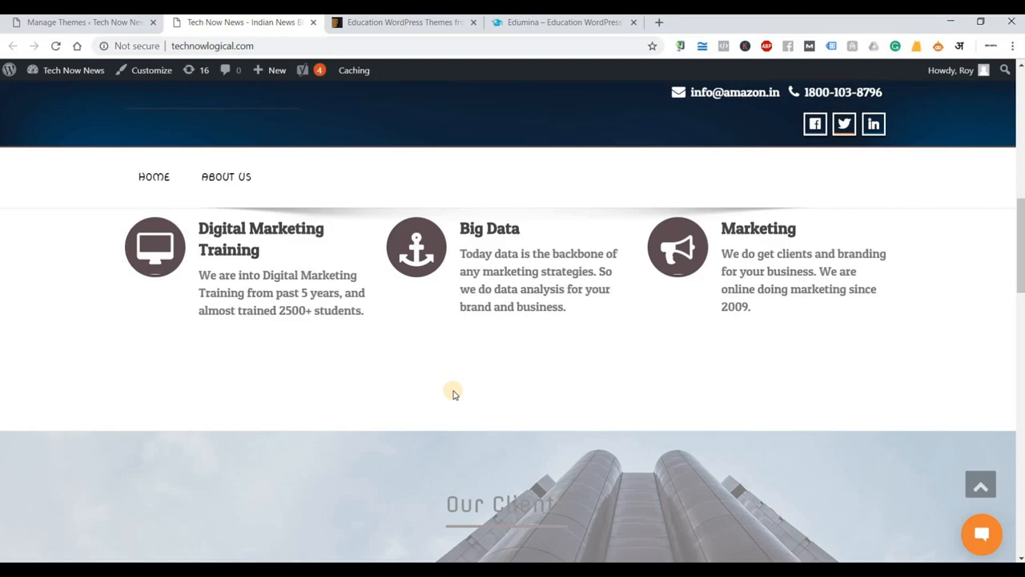
{"action": "scroll", "coordinate": [454, 392], "scroll_direction": "down", "scroll_amount": 5}
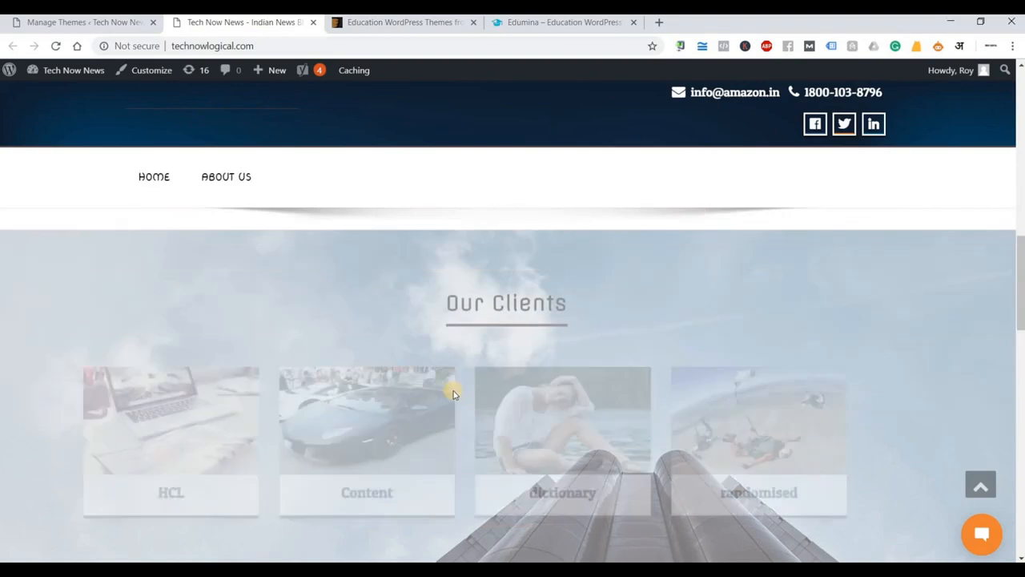
{"action": "scroll", "coordinate": [453, 393], "scroll_direction": "down", "scroll_amount": 8}
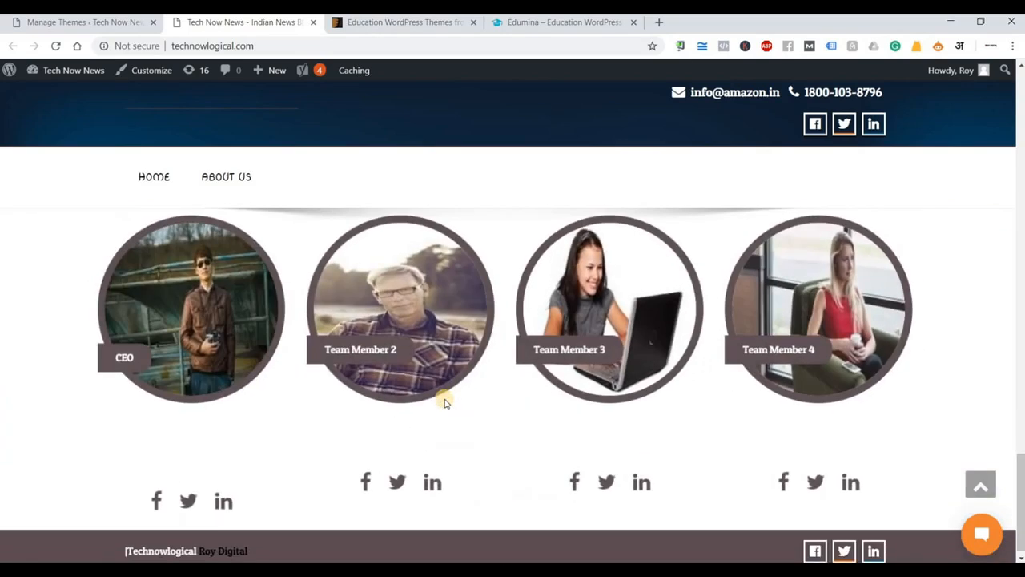
{"action": "scroll", "coordinate": [445, 403], "scroll_direction": "up", "scroll_amount": 5}
{"action": "scroll", "coordinate": [445, 403], "scroll_direction": "up", "scroll_amount": 10}
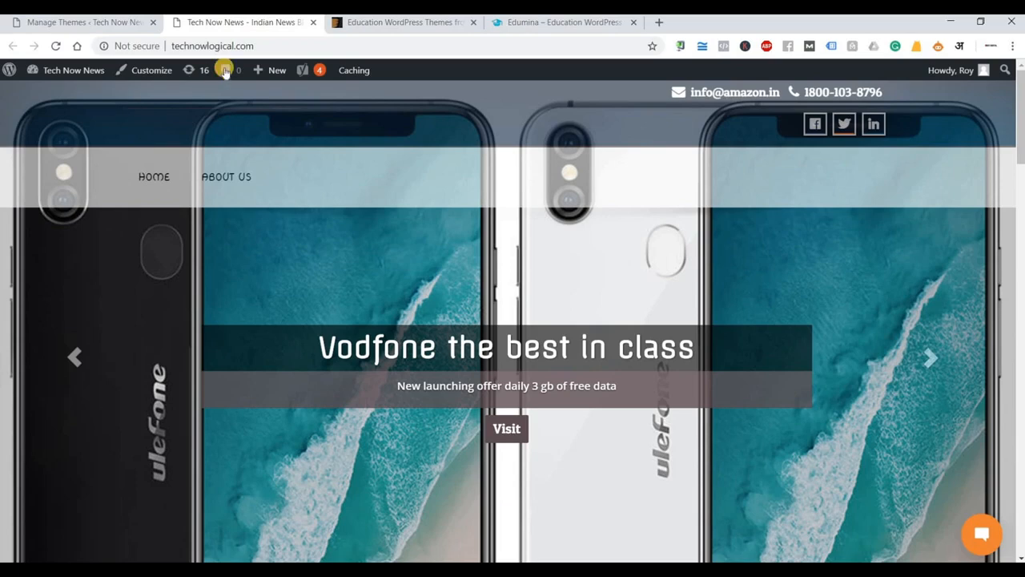
Close the site tab and open Site Identity in the enigma-parallax Customizer.
{"action": "left_click", "coordinate": [313, 22]}
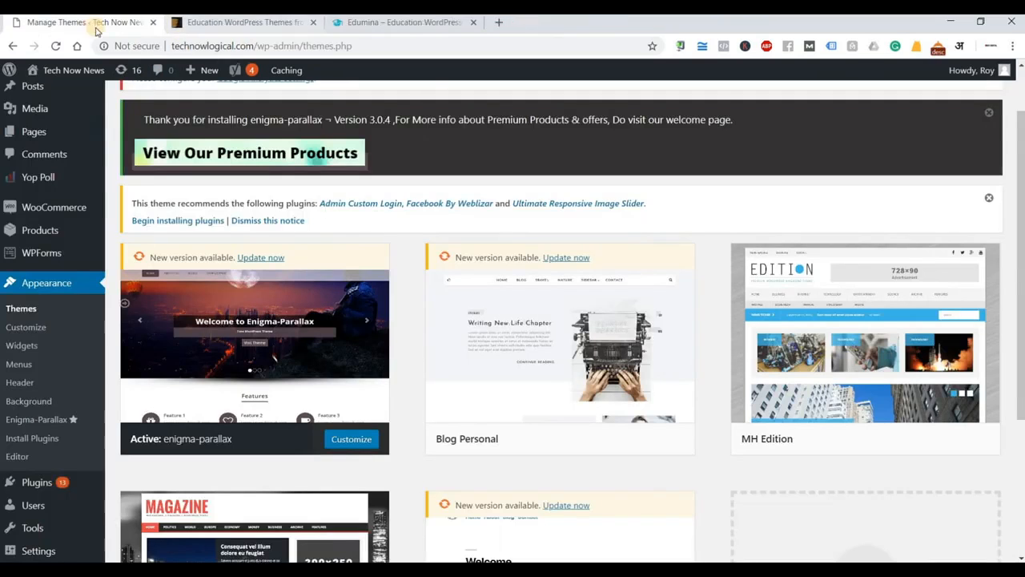
{"action": "left_click", "coordinate": [359, 443]}
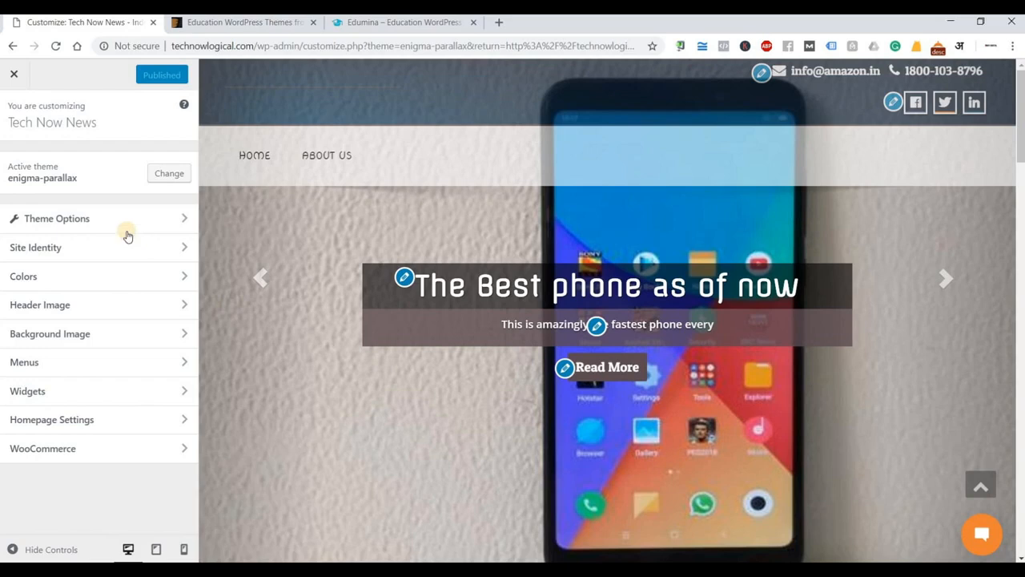
{"action": "left_click", "coordinate": [65, 251]}
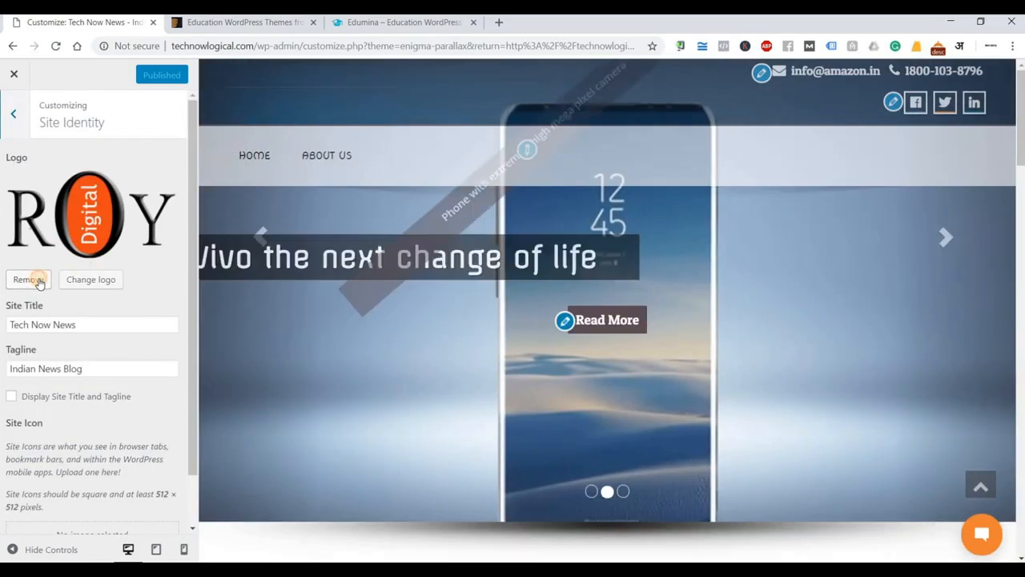
Replace the round logo with the uncropped Roy-Digital-Logo-800 image from the Media Library.
{"action": "left_click", "coordinate": [32, 279]}
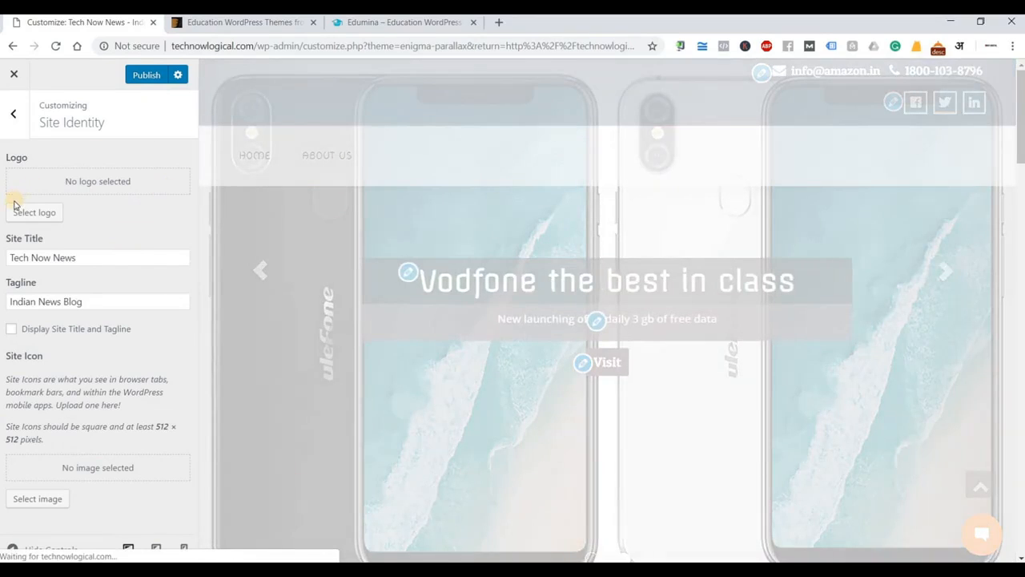
{"action": "left_click", "coordinate": [33, 213]}
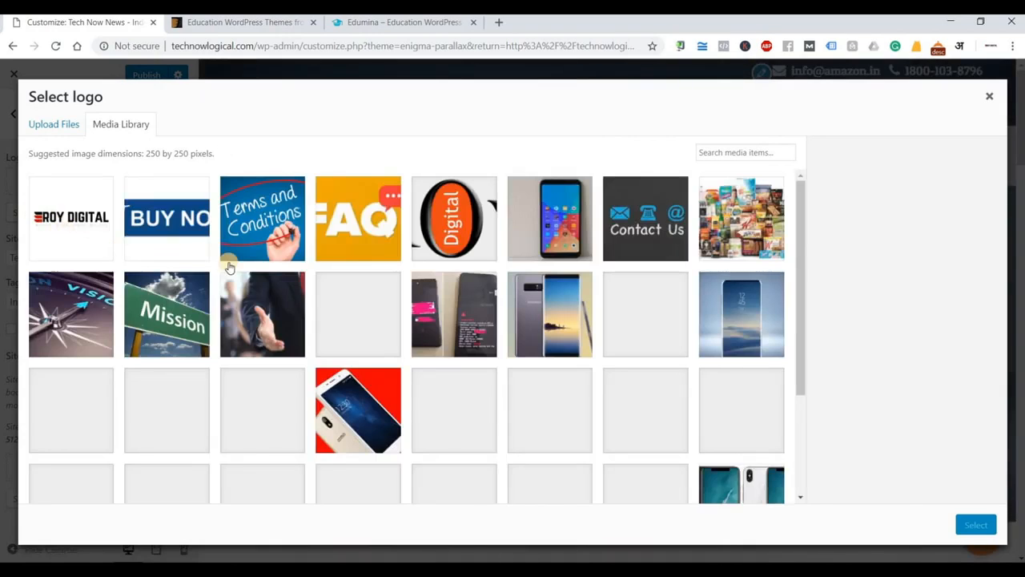
{"action": "left_click", "coordinate": [71, 228]}
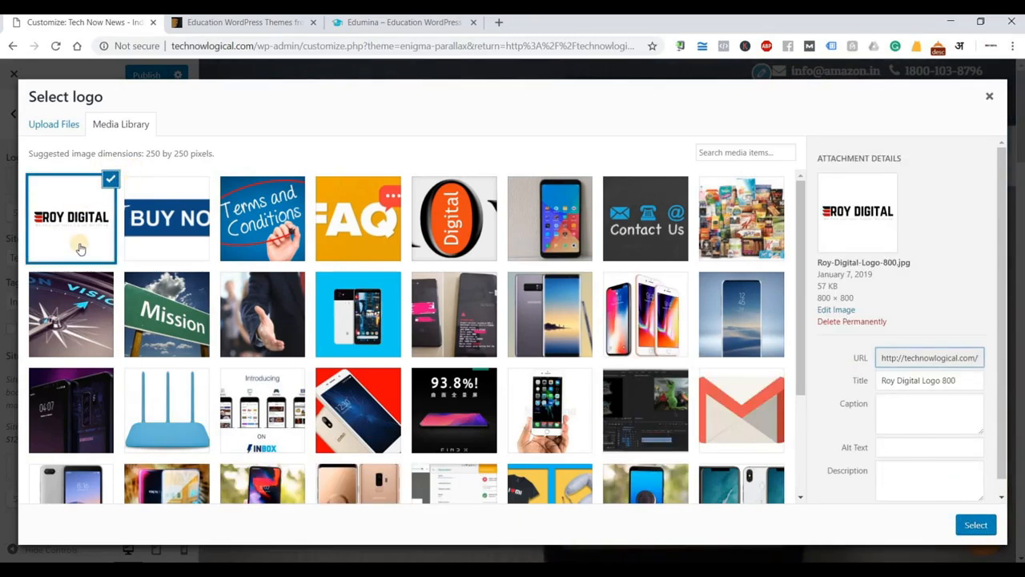
{"action": "left_click", "coordinate": [977, 525]}
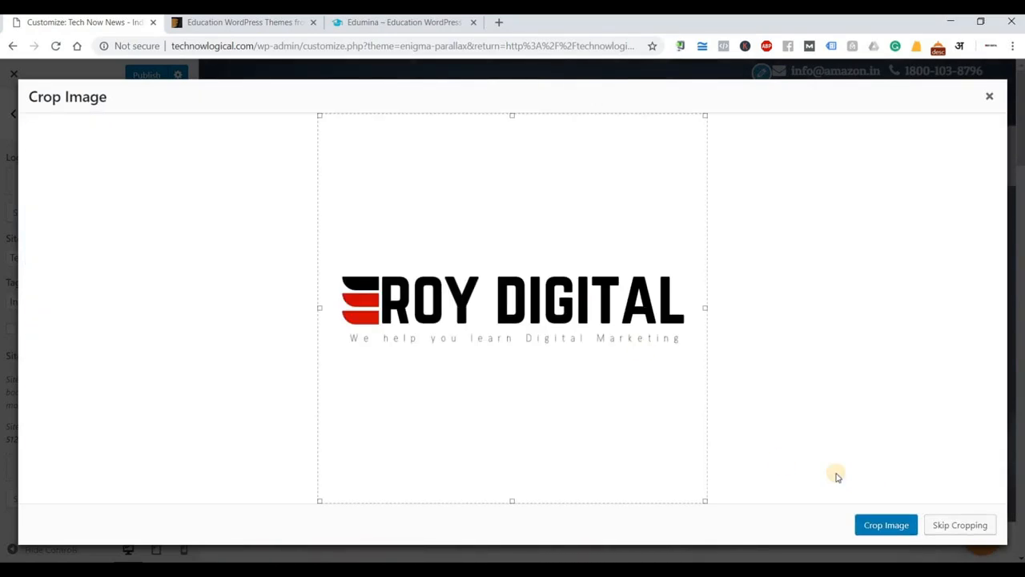
{"action": "left_click", "coordinate": [956, 524]}
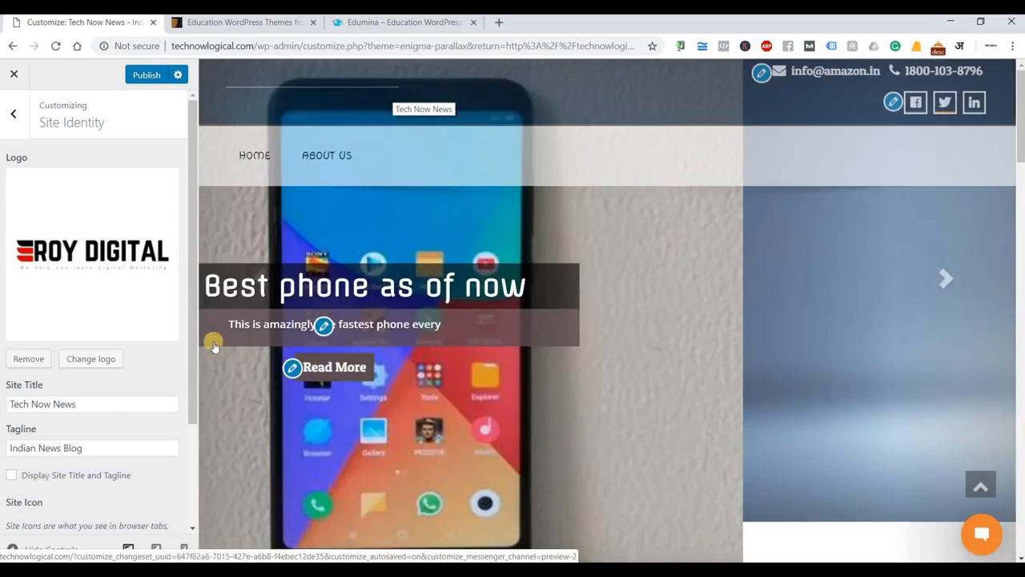
{"action": "scroll", "coordinate": [144, 324], "scroll_direction": "down", "scroll_amount": 2}
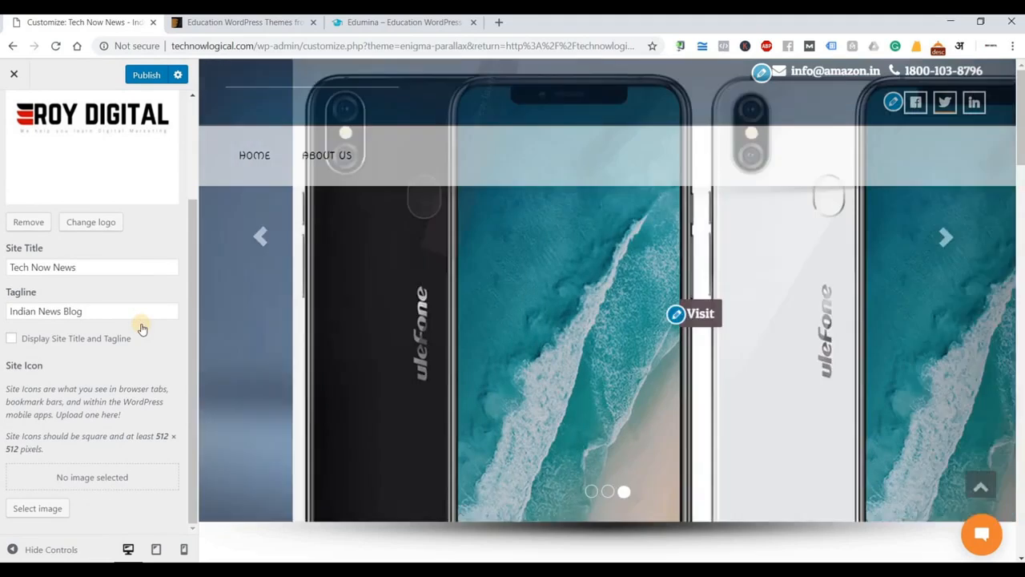
{"action": "scroll", "coordinate": [142, 327], "scroll_direction": "up", "scroll_amount": 2}
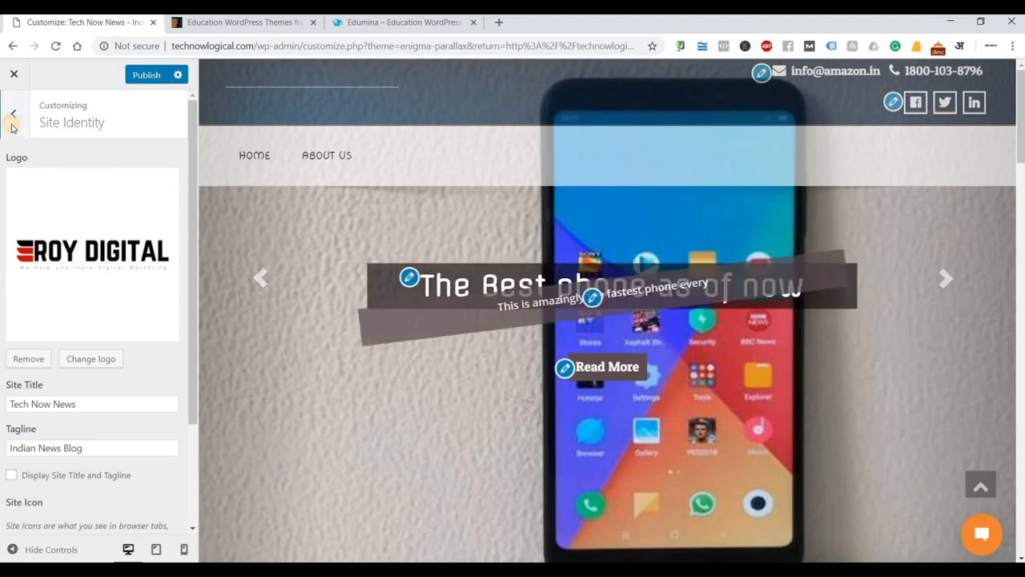
{"action": "left_click", "coordinate": [13, 114]}
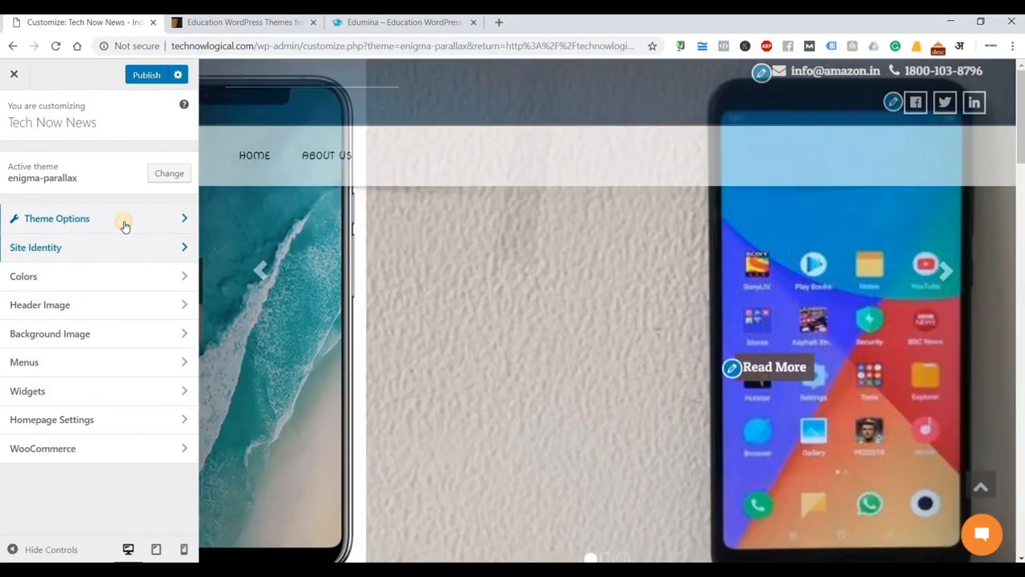
Set Logo Height and Logo Width to 200px in Theme General Options.
{"action": "left_click", "coordinate": [125, 227]}
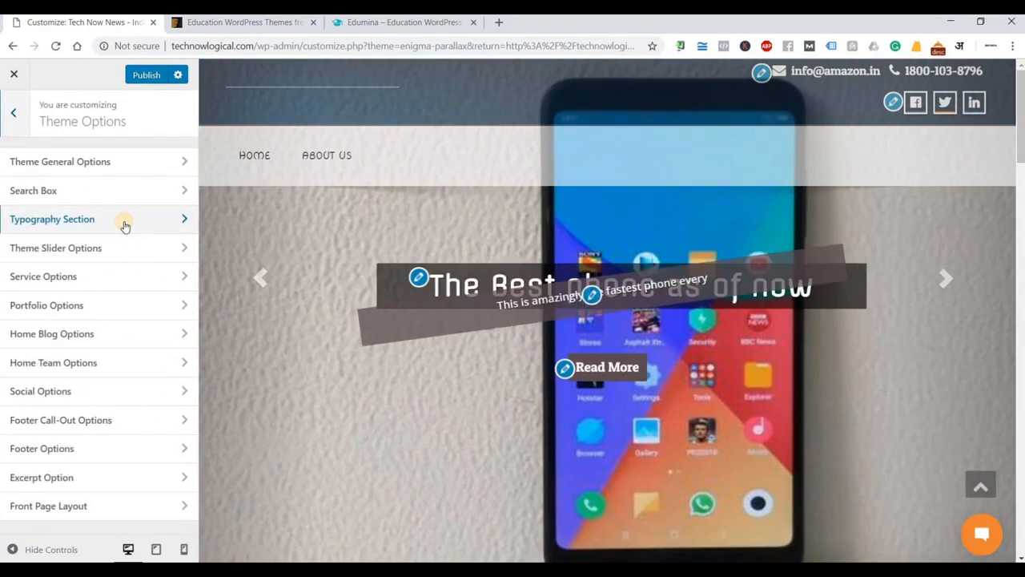
{"action": "left_click", "coordinate": [141, 166]}
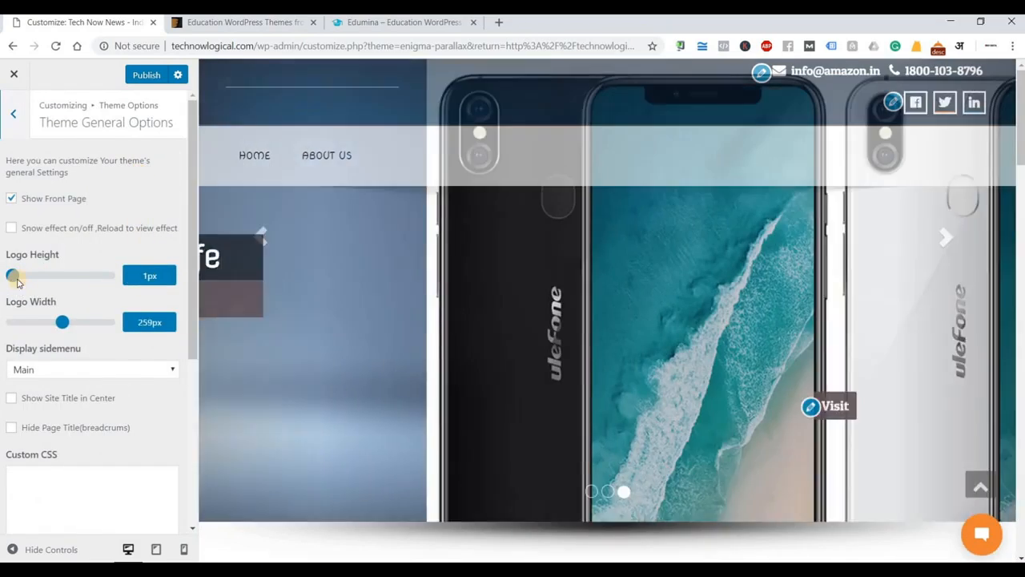
{"action": "left_click_drag", "start_coordinate": [13, 275], "coordinate": [51, 282]}
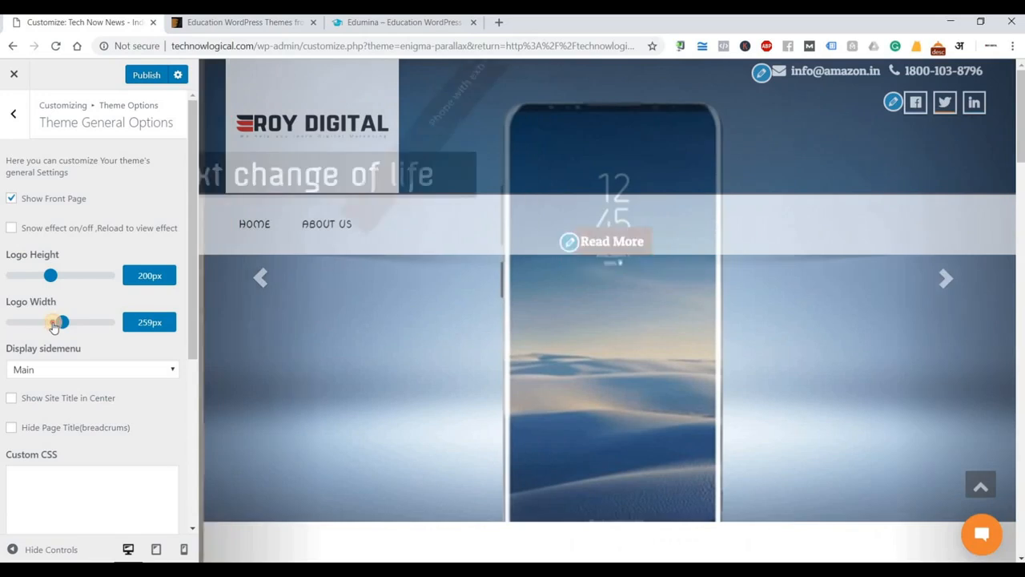
{"action": "left_click_drag", "start_coordinate": [54, 325], "coordinate": [50, 324]}
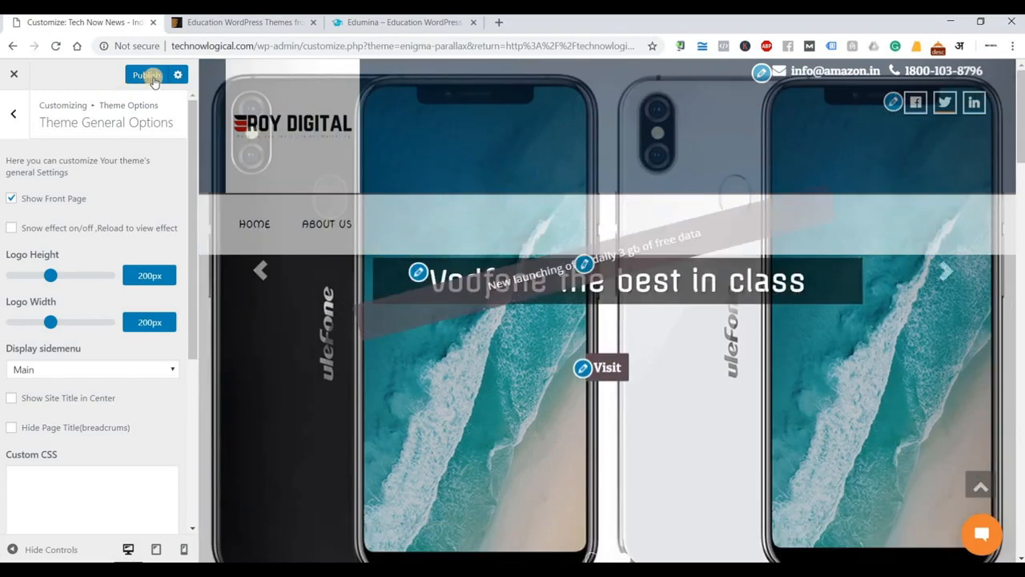
Publish the new logo size and return to the main Customizer menu.
{"action": "left_click", "coordinate": [153, 78]}
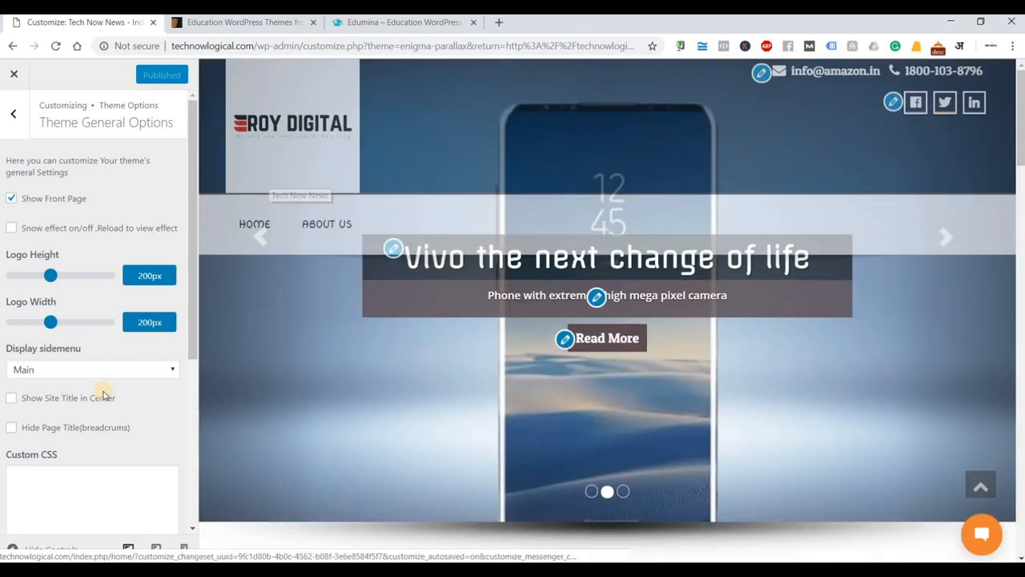
{"action": "scroll", "coordinate": [107, 391], "scroll_direction": "down", "scroll_amount": 3}
{"action": "scroll", "coordinate": [105, 395], "scroll_direction": "up", "scroll_amount": 5}
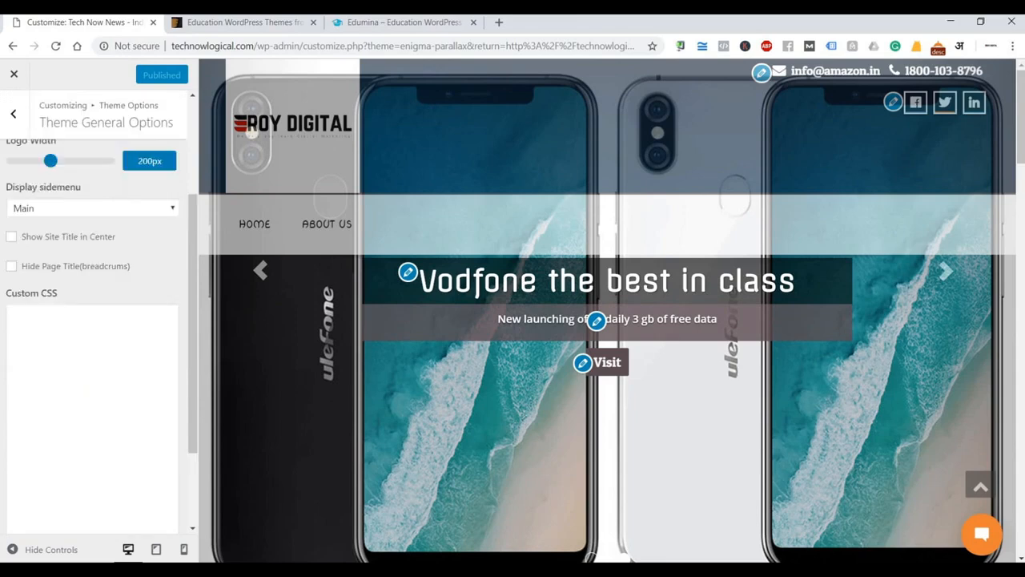
{"action": "left_click", "coordinate": [13, 105]}
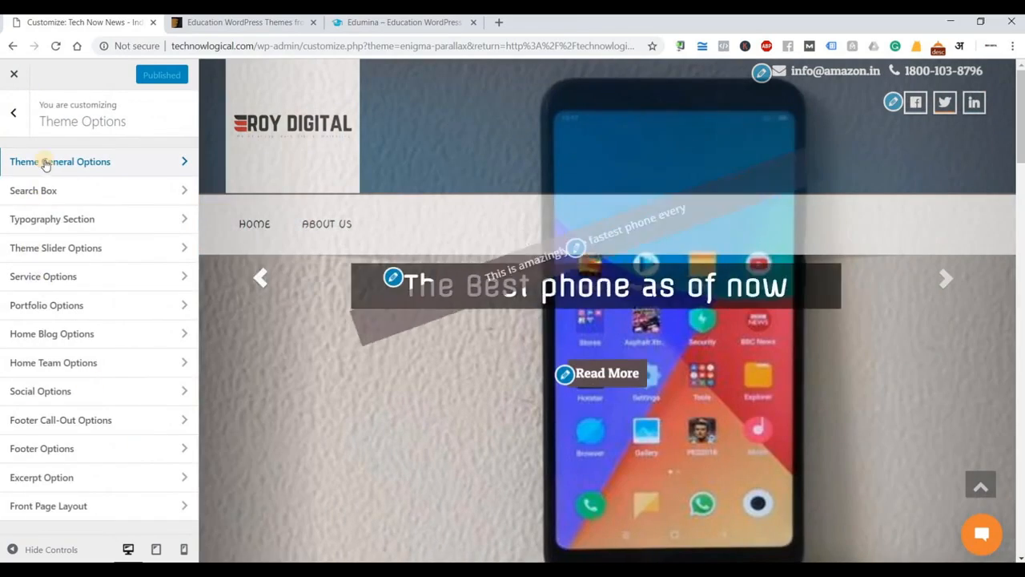
{"action": "left_click", "coordinate": [14, 113]}
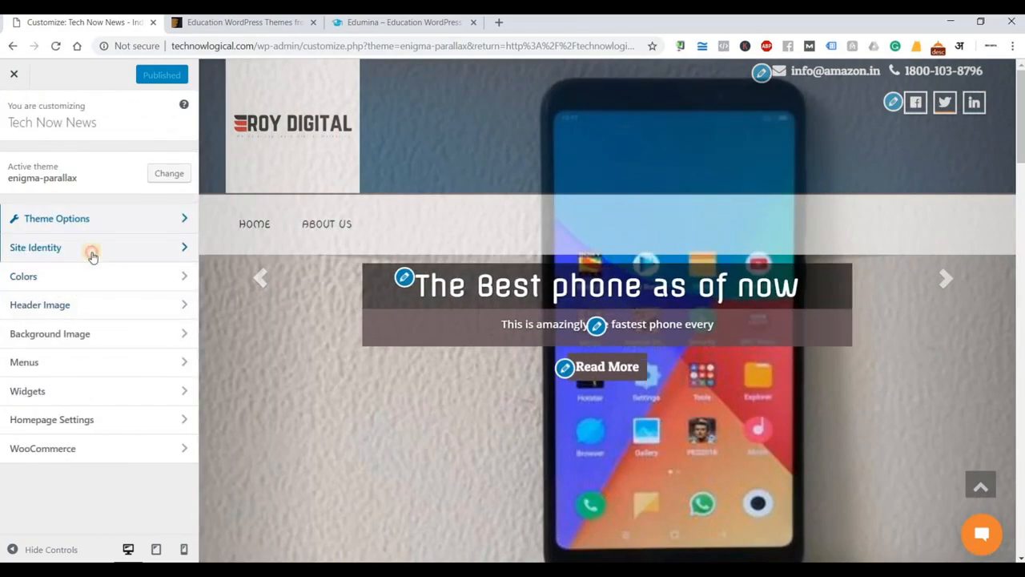
Check the ROY DIGITAL logo in Site Identity, then return to the main menu.
{"action": "left_click", "coordinate": [91, 253]}
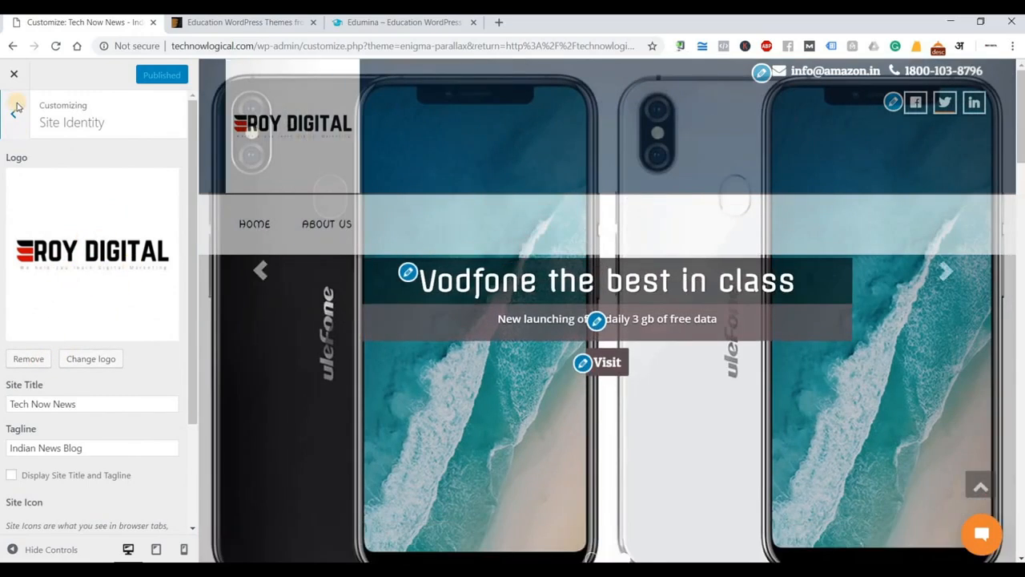
{"action": "left_click", "coordinate": [16, 109]}
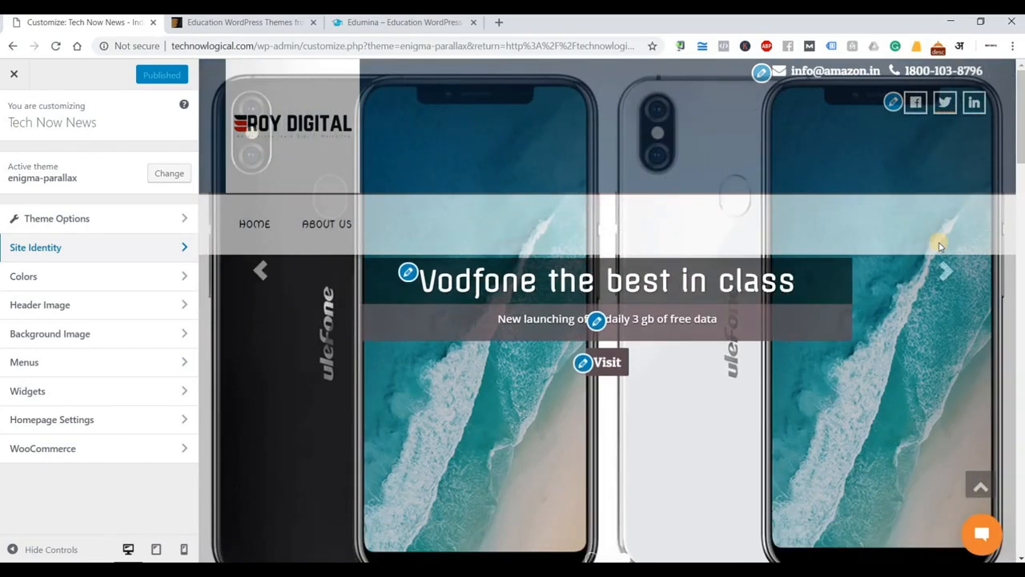
Scroll the preview to Our Services: Digital Marketing Training, Big Data and Marketing.
{"action": "scroll", "coordinate": [897, 276], "scroll_direction": "down", "scroll_amount": 5}
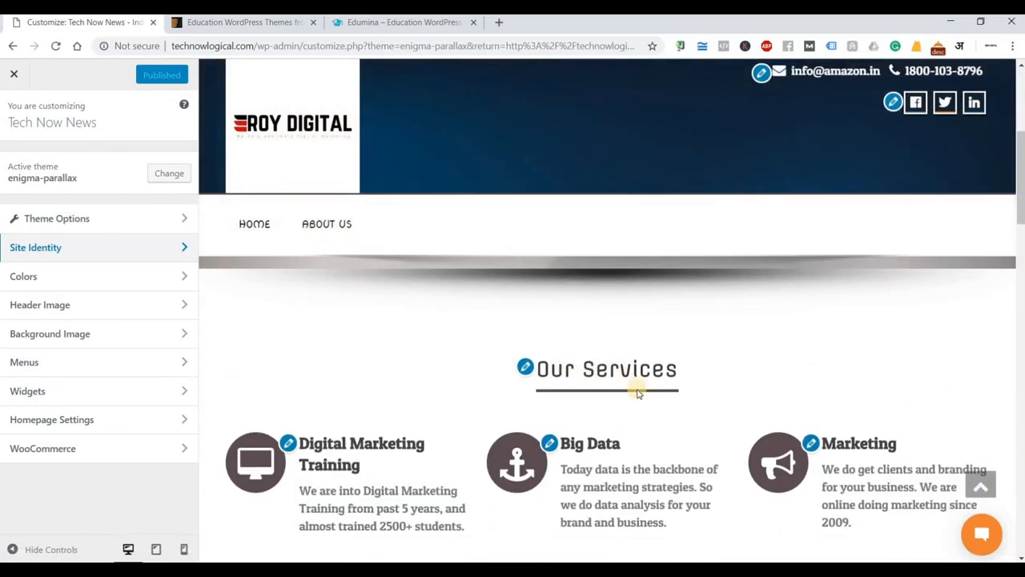
{"action": "scroll", "coordinate": [336, 388], "scroll_direction": "down", "scroll_amount": 1}
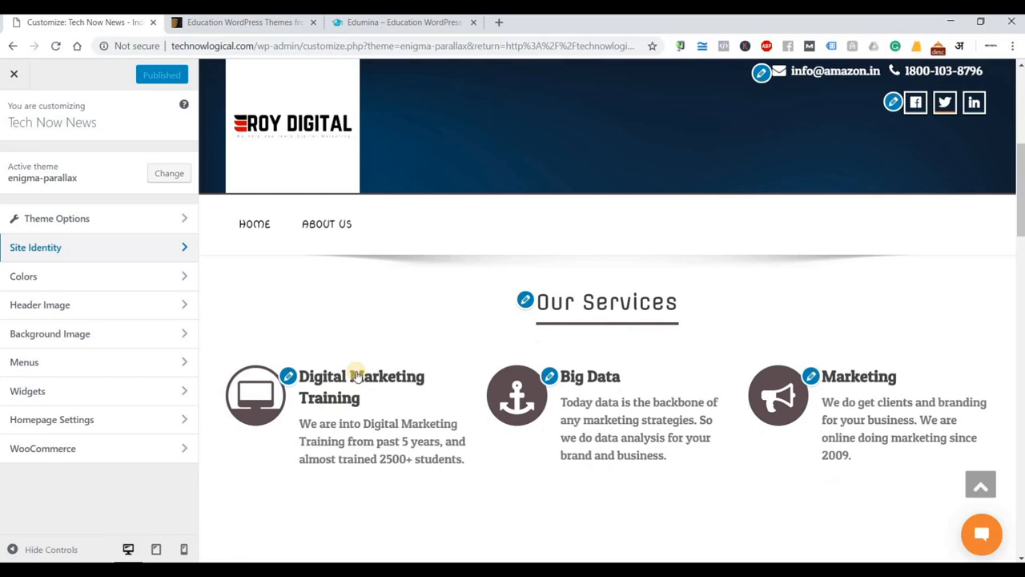
{"action": "scroll", "coordinate": [534, 332], "scroll_direction": "down", "scroll_amount": 1}
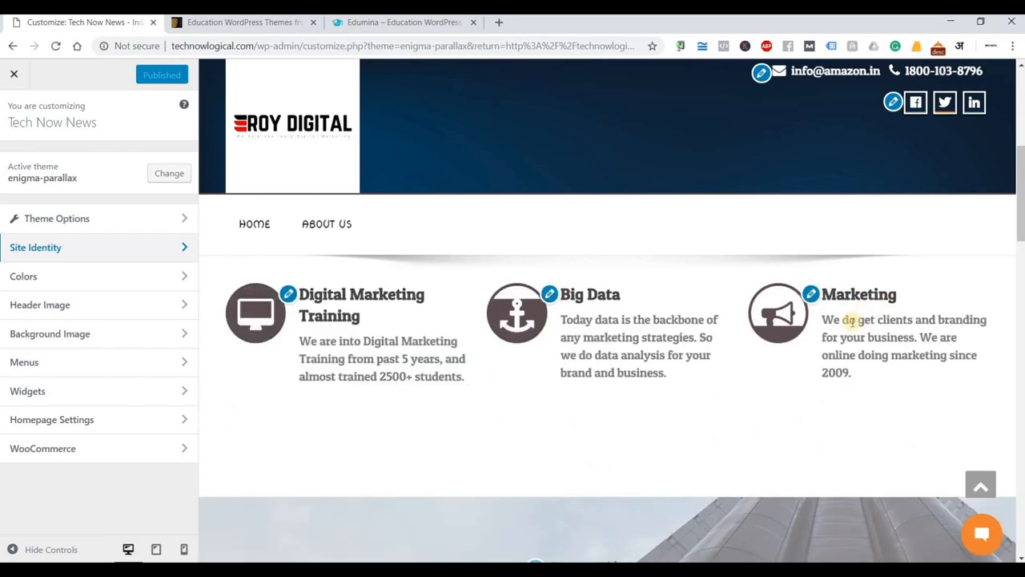
{"action": "scroll", "coordinate": [850, 320], "scroll_direction": "up", "scroll_amount": 1}
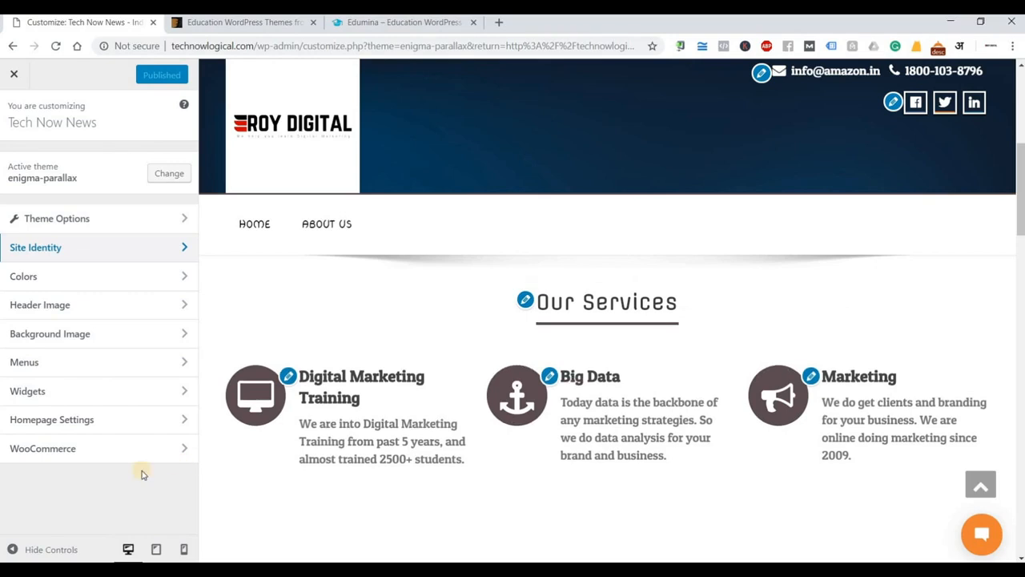
Review the site preview at full width, then restore the Customizer settings panel.
{"action": "left_click", "coordinate": [77, 530]}
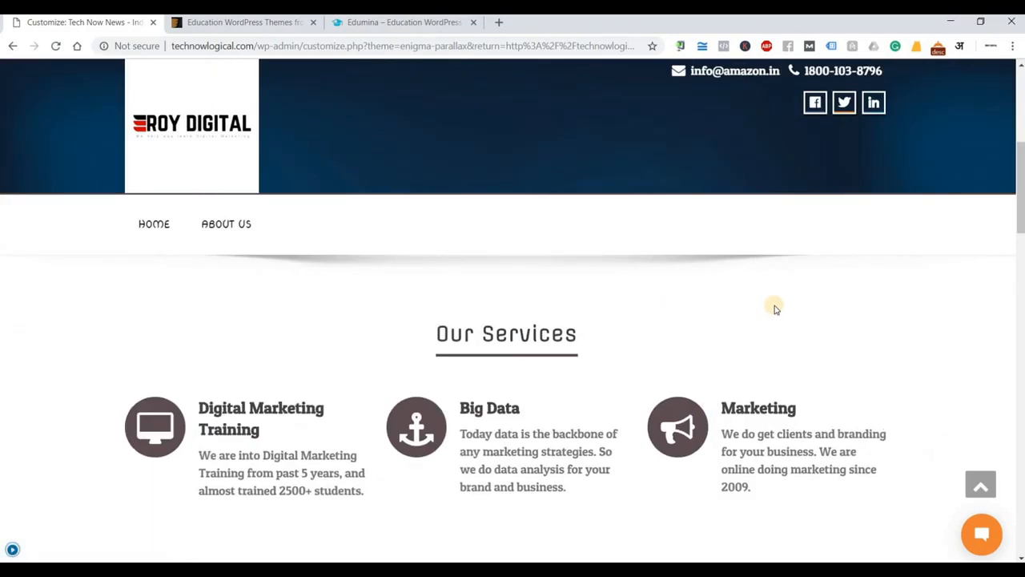
{"action": "scroll", "coordinate": [775, 309], "scroll_direction": "down", "scroll_amount": 5}
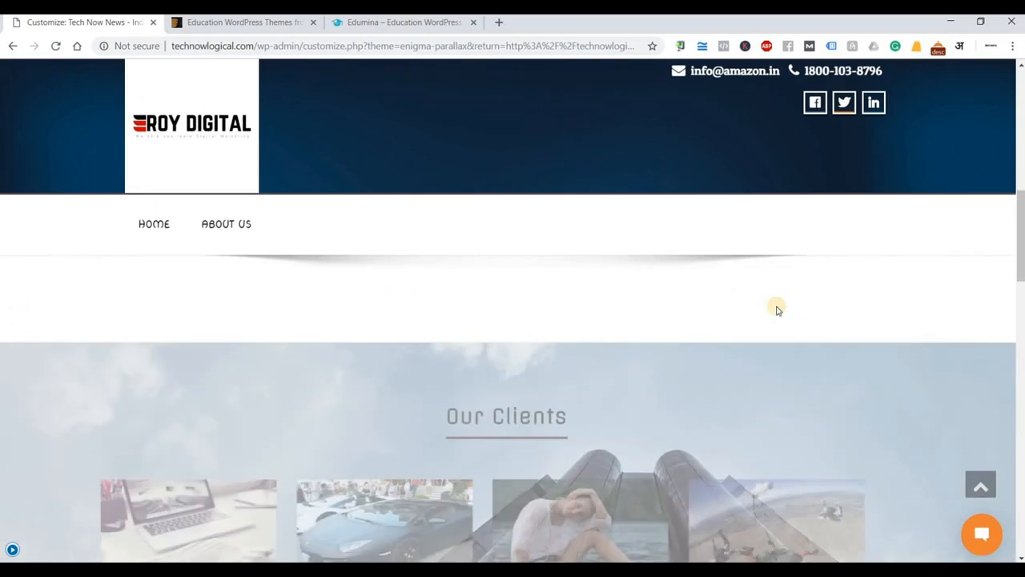
{"action": "scroll", "coordinate": [776, 310], "scroll_direction": "down", "scroll_amount": 3}
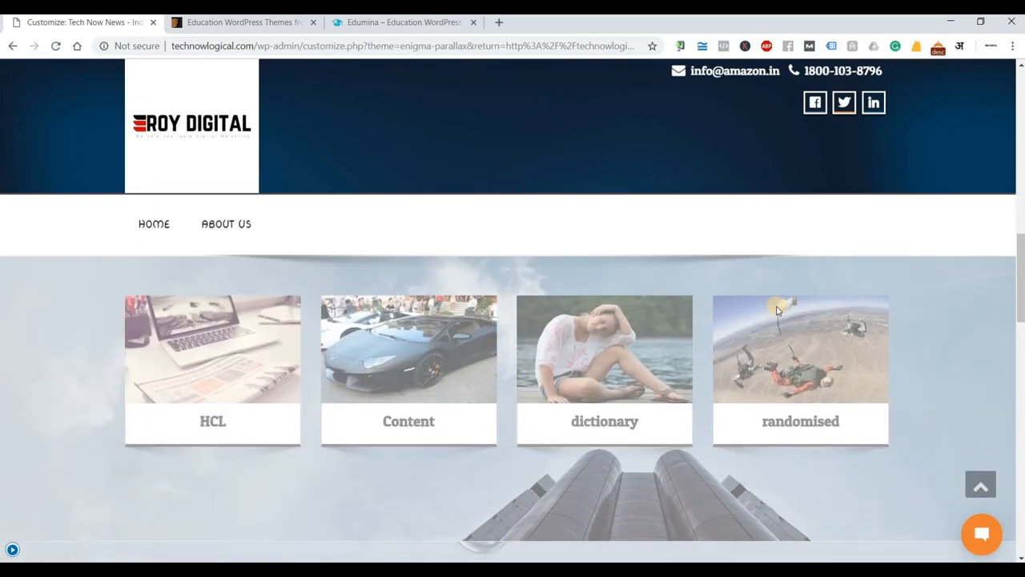
{"action": "scroll", "coordinate": [776, 310], "scroll_direction": "down", "scroll_amount": 6}
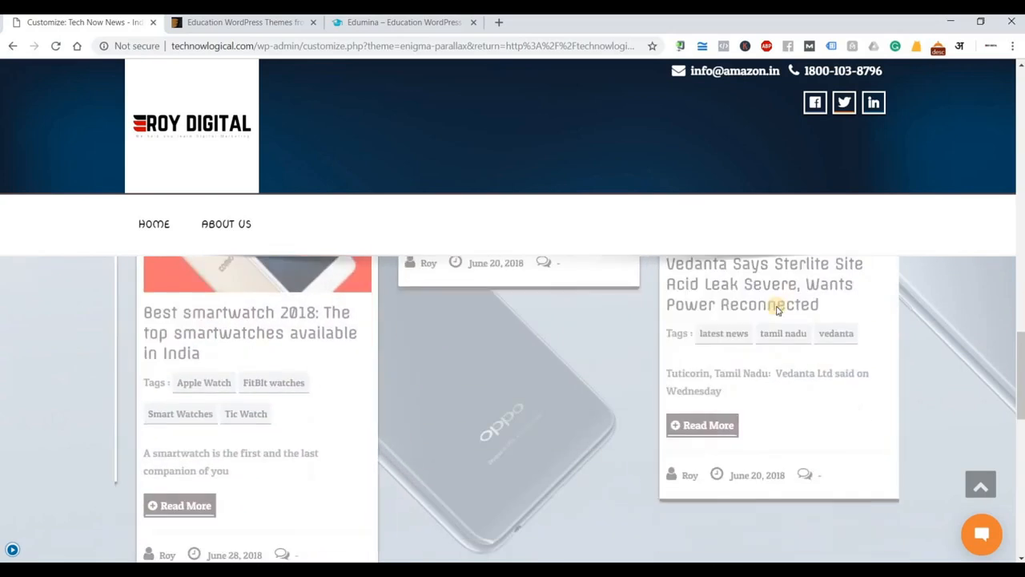
{"action": "scroll", "coordinate": [776, 310], "scroll_direction": "down", "scroll_amount": 6}
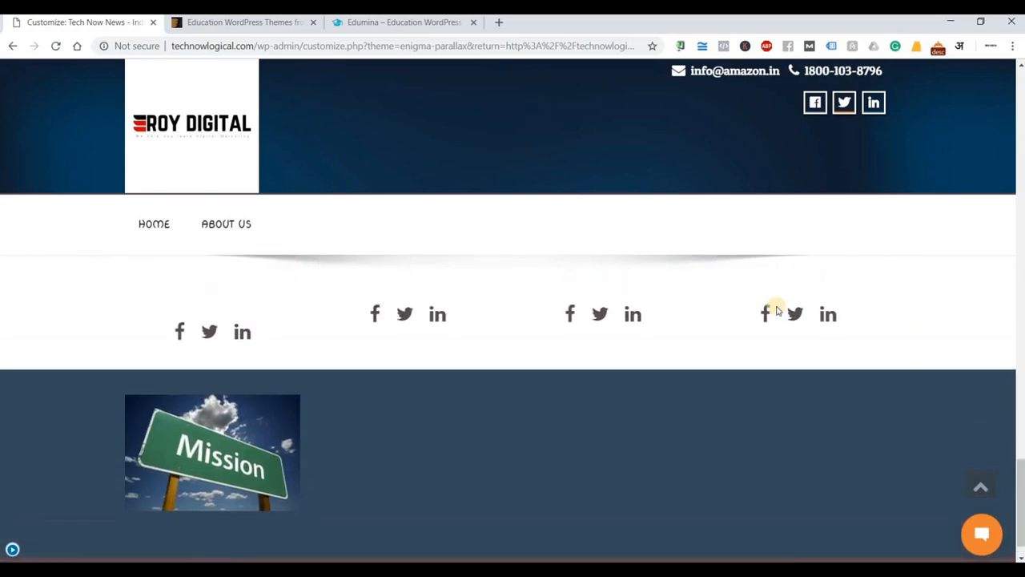
{"action": "scroll", "coordinate": [776, 310], "scroll_direction": "up", "scroll_amount": 4}
{"action": "scroll", "coordinate": [776, 310], "scroll_direction": "down", "scroll_amount": 1}
{"action": "scroll", "coordinate": [776, 310], "scroll_direction": "up", "scroll_amount": 3}
{"action": "scroll", "coordinate": [776, 310], "scroll_direction": "down", "scroll_amount": 5}
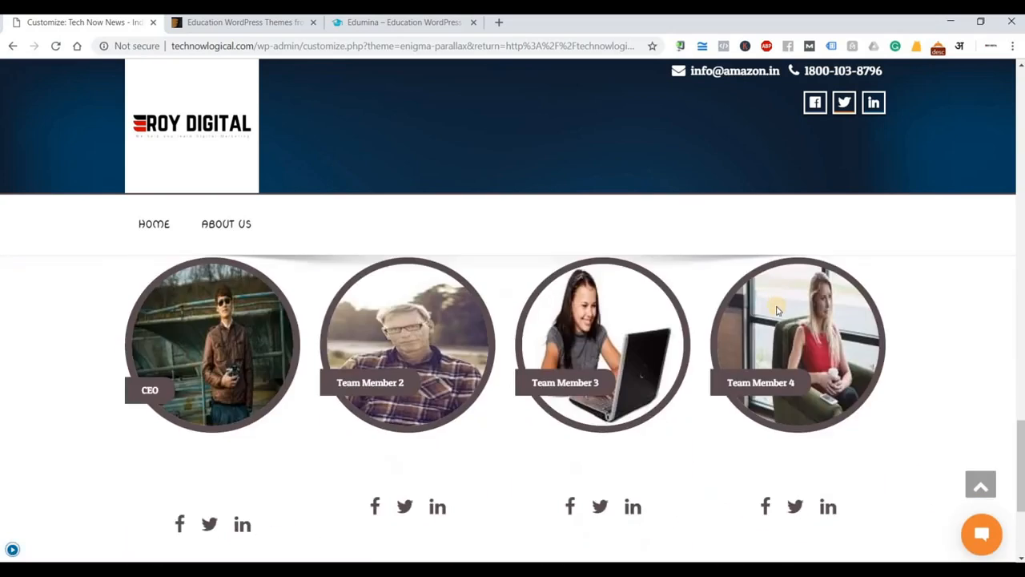
{"action": "scroll", "coordinate": [776, 310], "scroll_direction": "up", "scroll_amount": 15}
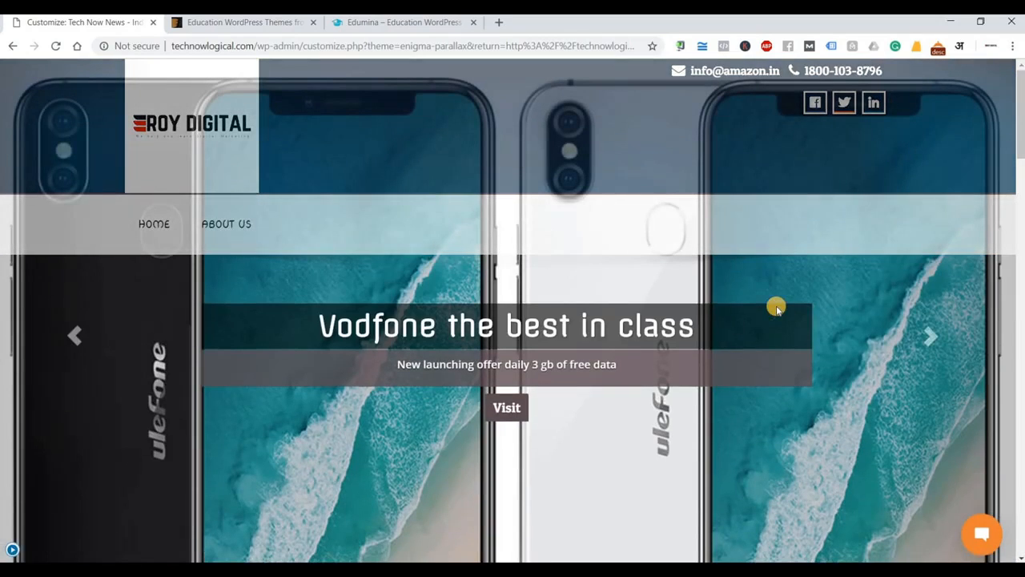
{"action": "left_click", "coordinate": [10, 549]}
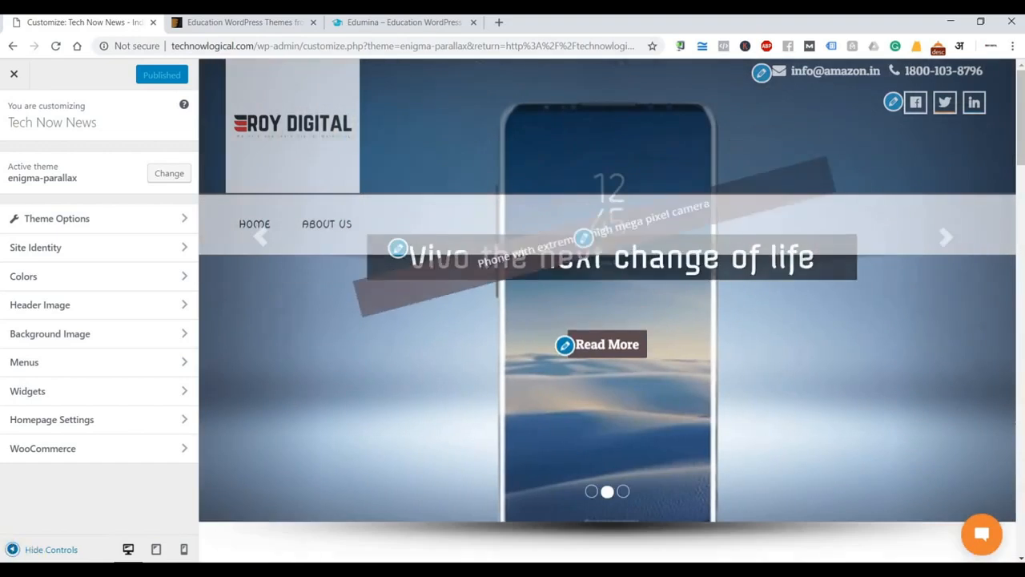
Enter the new header contact e-mail and phone number in Social Options and publish.
{"action": "left_click", "coordinate": [759, 77]}
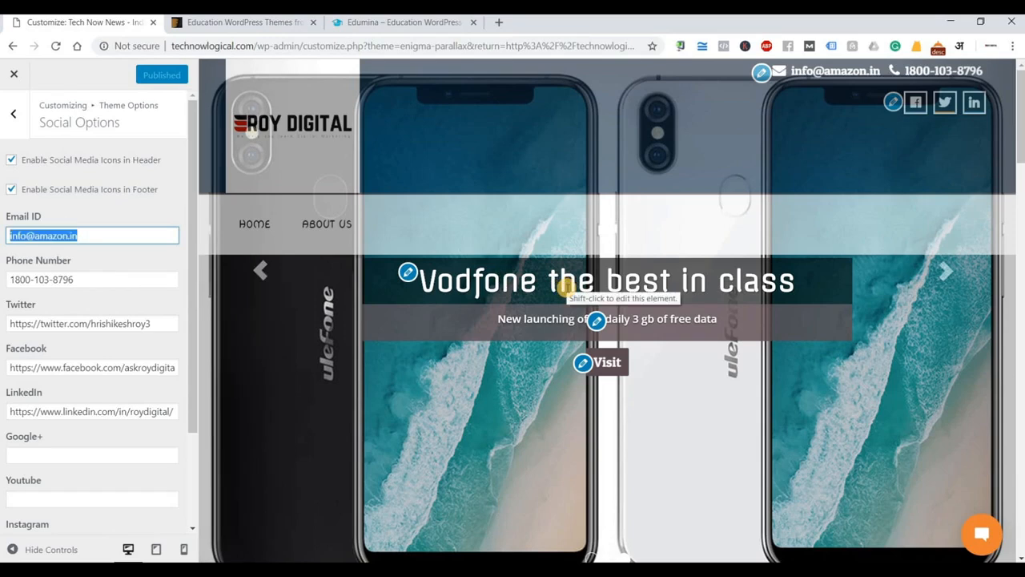
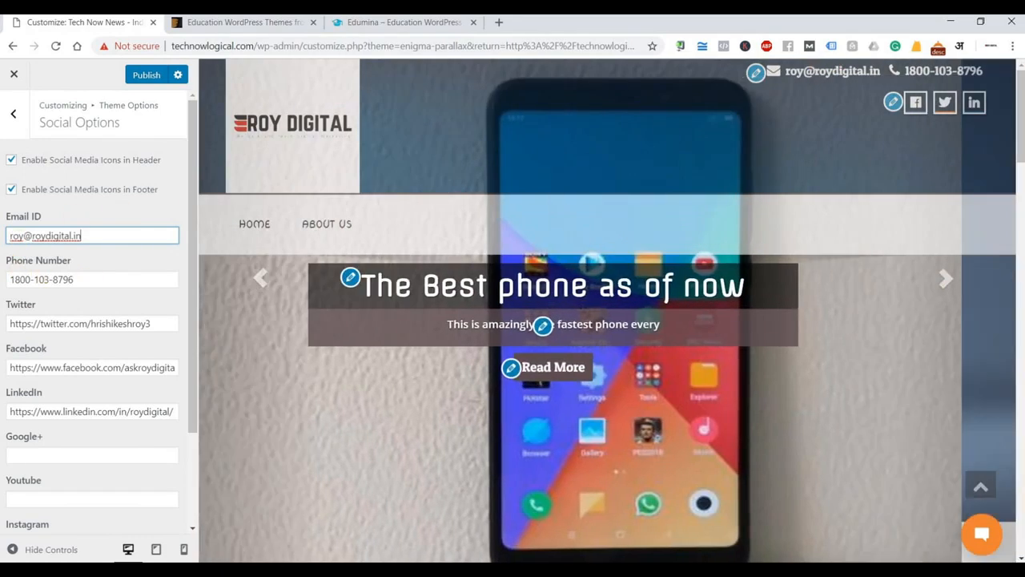
{"action": "triple_click", "coordinate": [89, 279]}
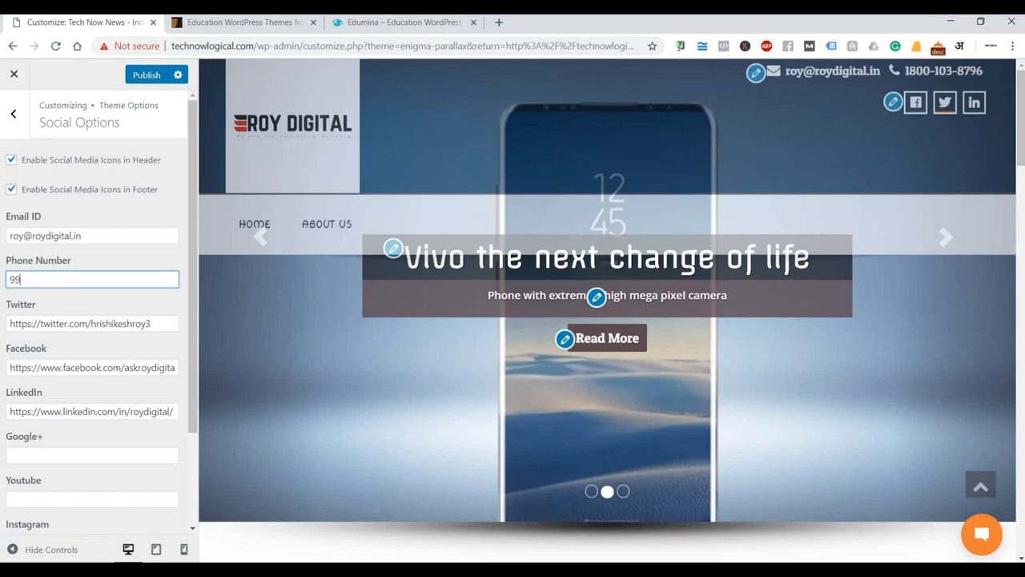
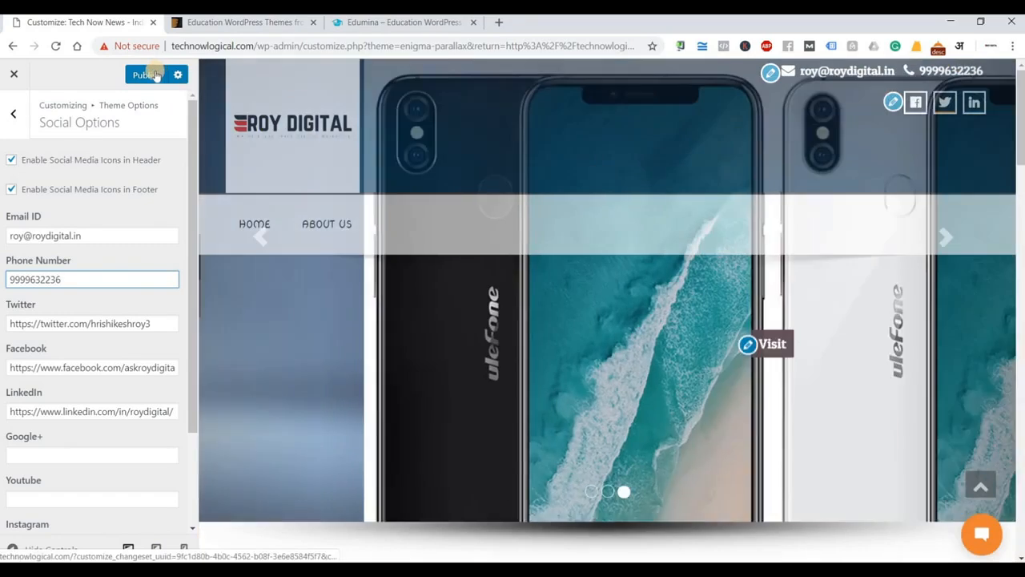
{"action": "left_click", "coordinate": [156, 74]}
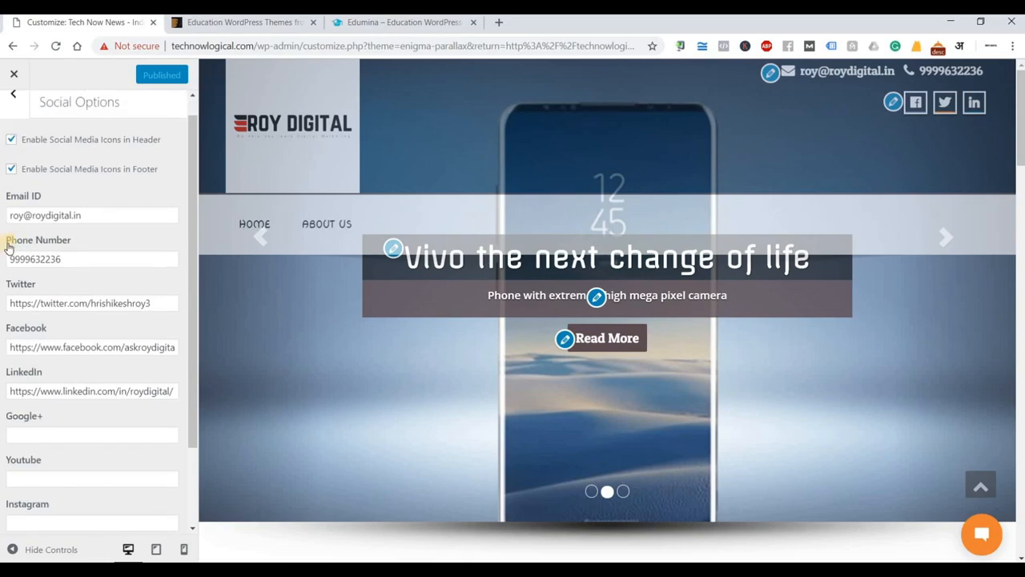
{"action": "scroll", "coordinate": [32, 256], "scroll_direction": "down", "scroll_amount": 1}
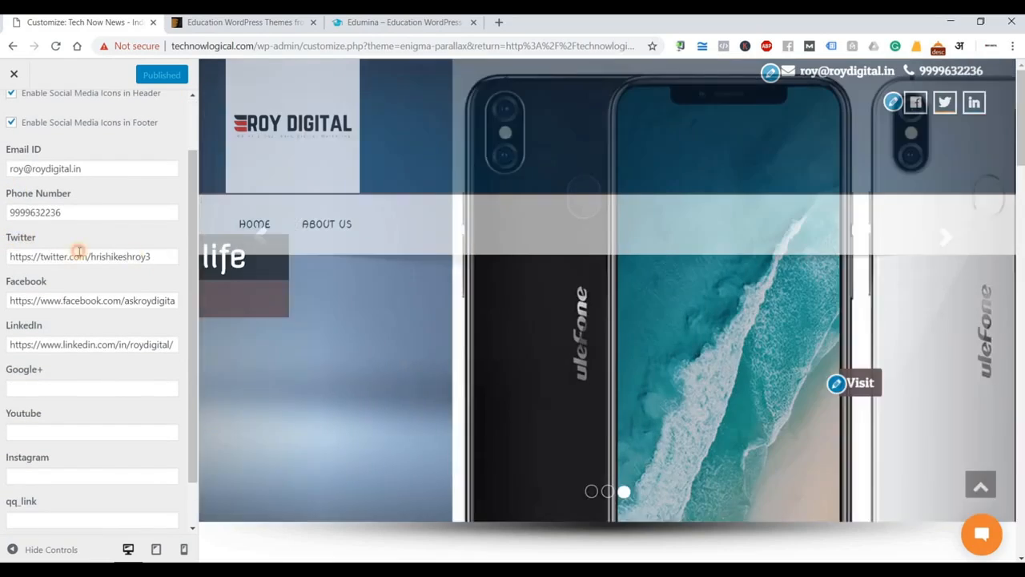
{"action": "left_click_drag", "start_coordinate": [153, 256], "coordinate": [9, 256]}
{"action": "left_click", "coordinate": [104, 303]}
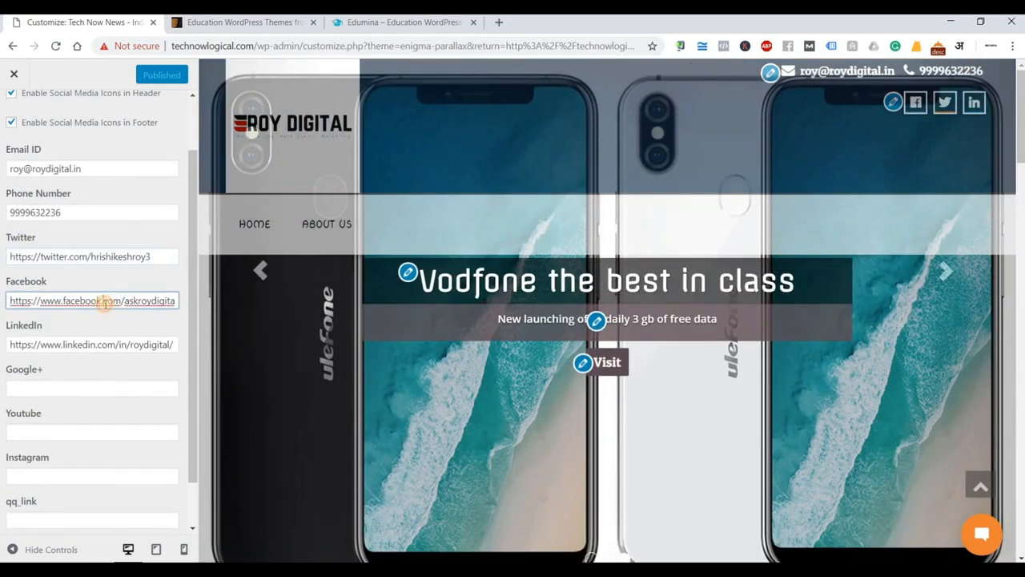
{"action": "triple_click", "coordinate": [104, 302]}
{"action": "left_click", "coordinate": [180, 301]}
{"action": "left_click_drag", "start_coordinate": [175, 301], "coordinate": [8, 337]}
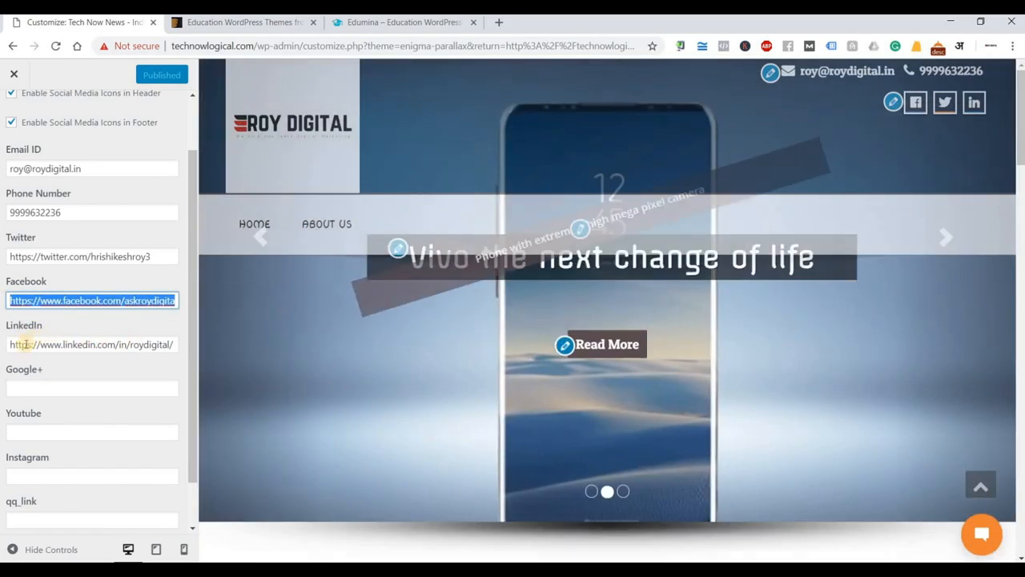
{"action": "triple_click", "coordinate": [130, 344]}
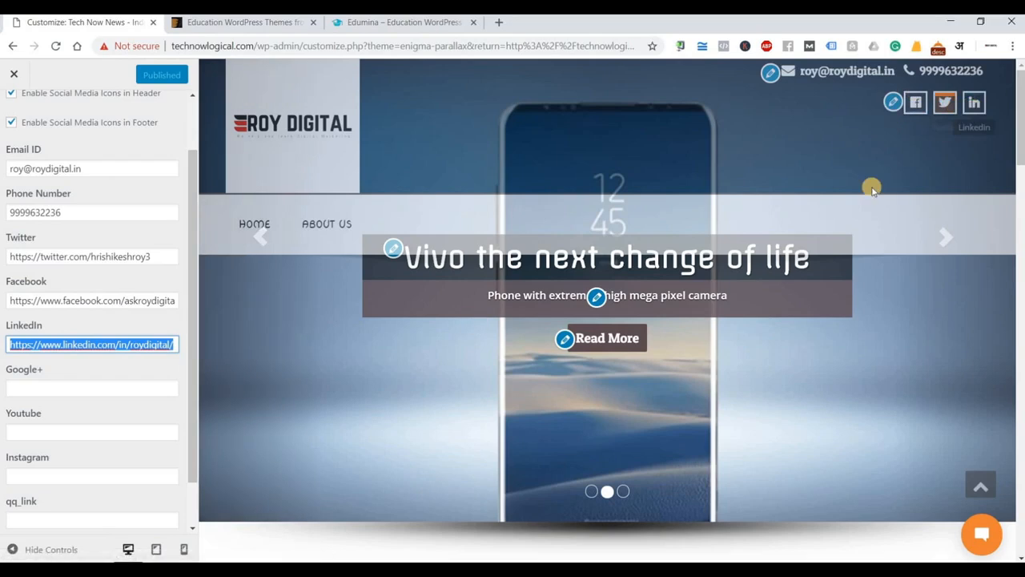
{"action": "key", "text": "Tab"}
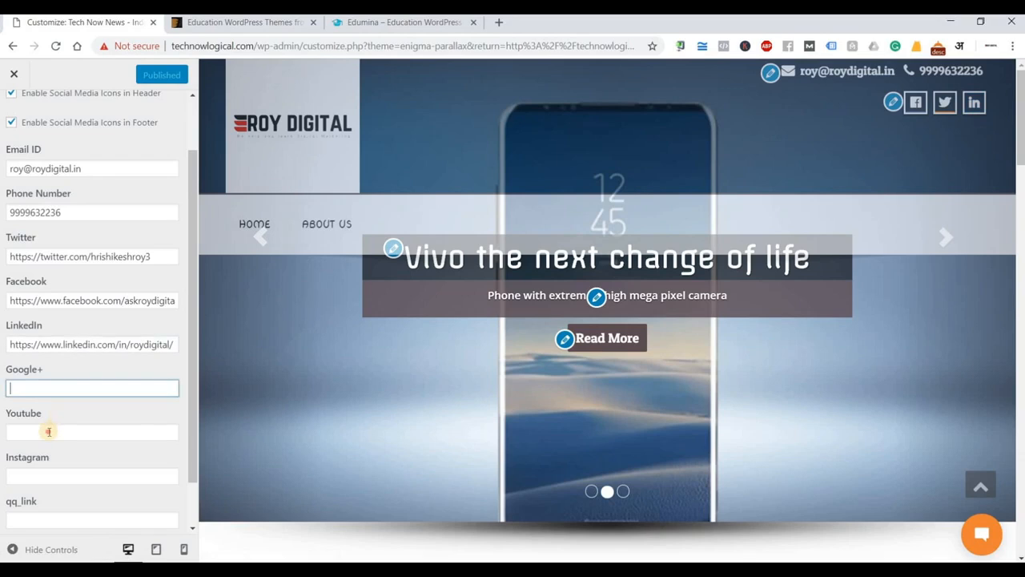
{"action": "left_click", "coordinate": [49, 432]}
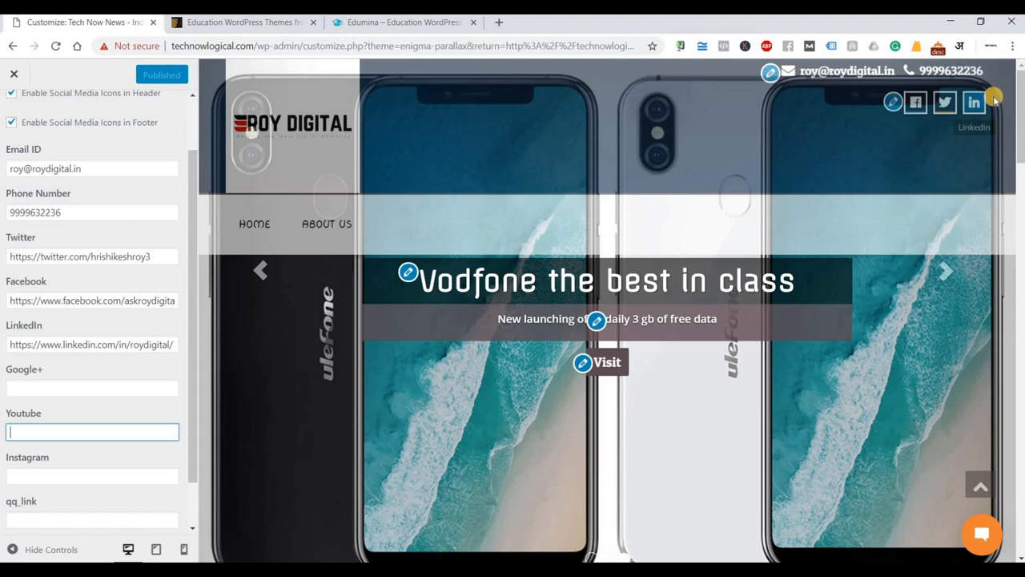
{"action": "left_click", "coordinate": [25, 255]}
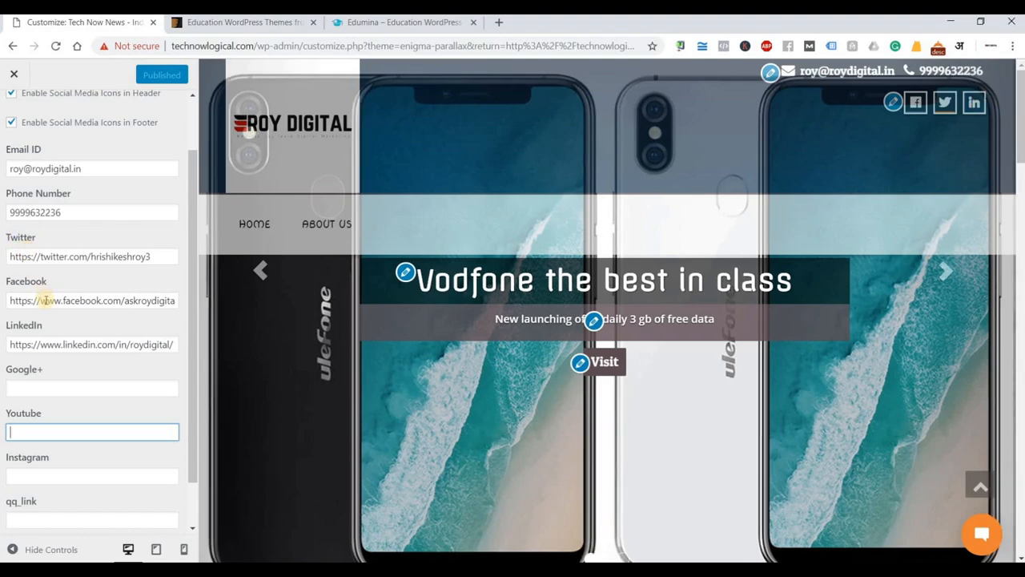
{"action": "left_click", "coordinate": [46, 301]}
{"action": "left_click", "coordinate": [34, 343]}
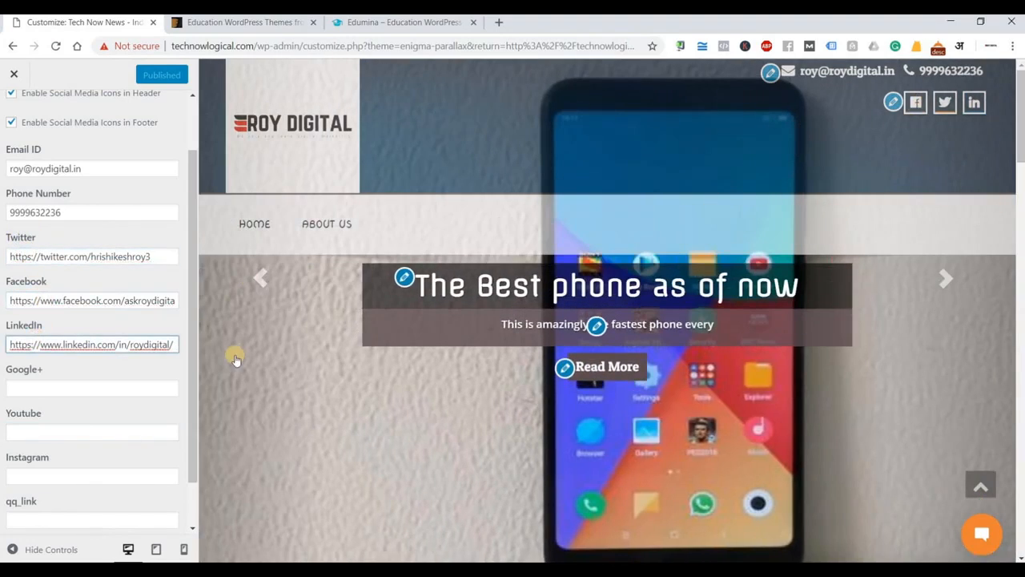
{"action": "scroll", "coordinate": [62, 414], "scroll_direction": "down", "scroll_amount": 2}
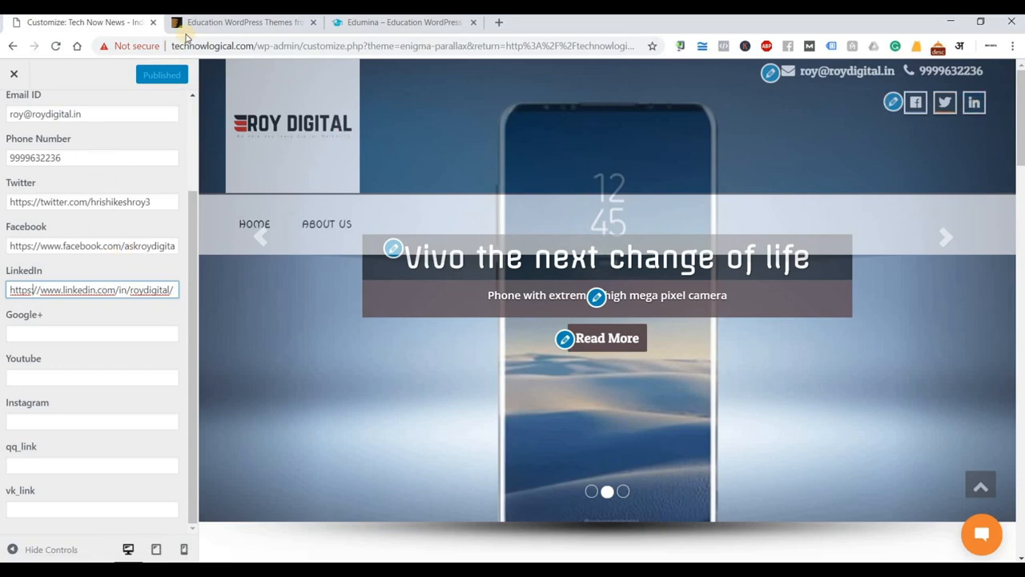
{"action": "scroll", "coordinate": [24, 112], "scroll_direction": "up", "scroll_amount": 3}
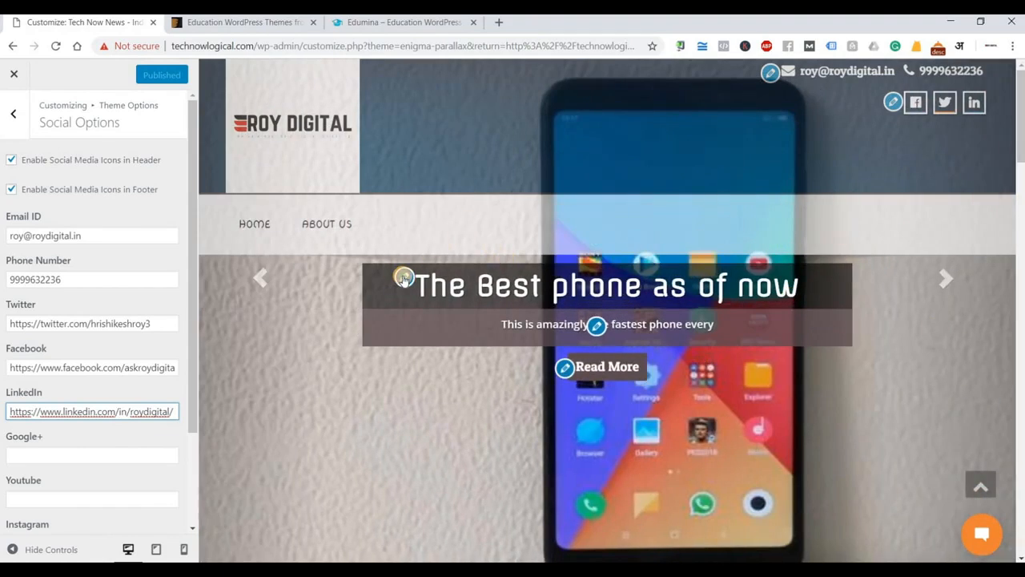
In Theme Slider Options, change the Slider Speed Option from 3000 to 500.
{"action": "left_click", "coordinate": [403, 277]}
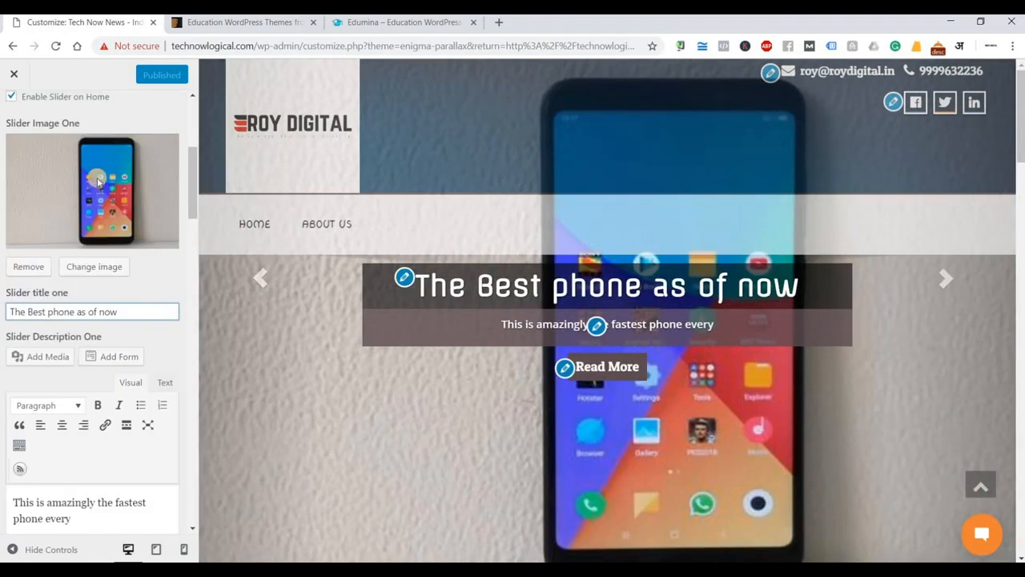
{"action": "scroll", "coordinate": [94, 196], "scroll_direction": "up", "scroll_amount": 4}
{"action": "scroll", "coordinate": [99, 228], "scroll_direction": "down", "scroll_amount": 4}
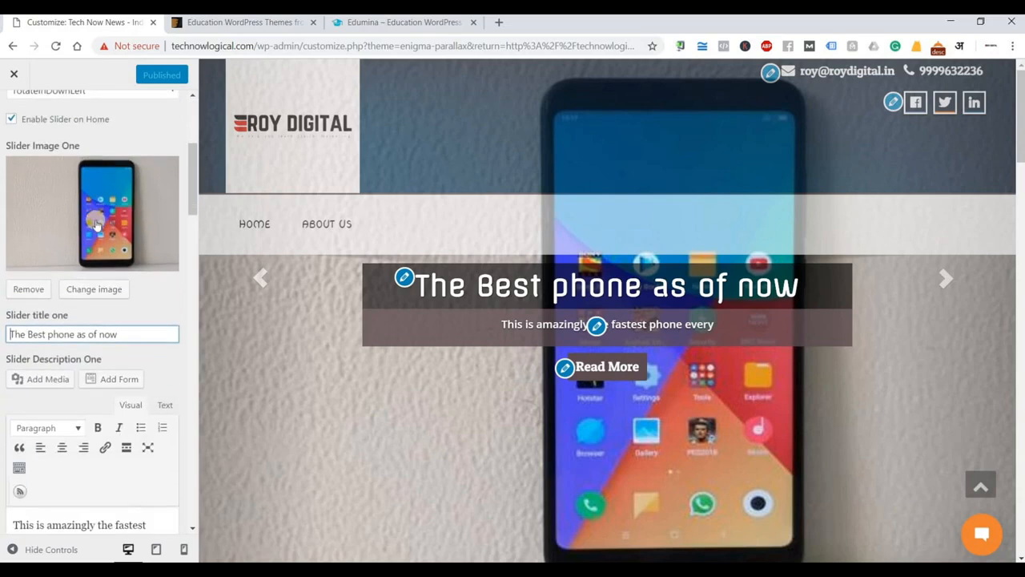
{"action": "scroll", "coordinate": [80, 209], "scroll_direction": "up", "scroll_amount": 4}
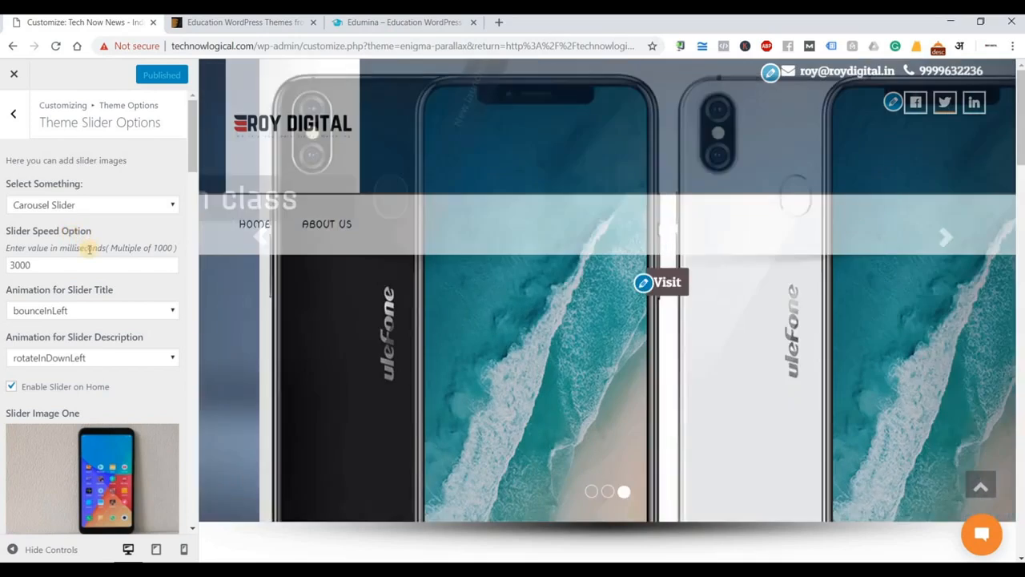
{"action": "scroll", "coordinate": [90, 249], "scroll_direction": "down", "scroll_amount": 6}
{"action": "scroll", "coordinate": [88, 248], "scroll_direction": "down", "scroll_amount": 6}
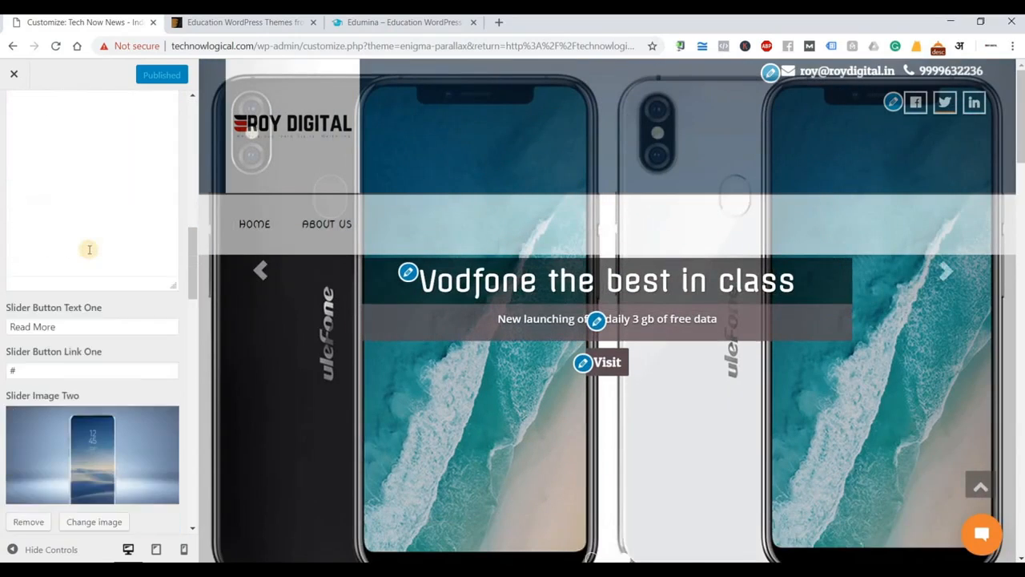
{"action": "scroll", "coordinate": [68, 213], "scroll_direction": "down", "scroll_amount": 6}
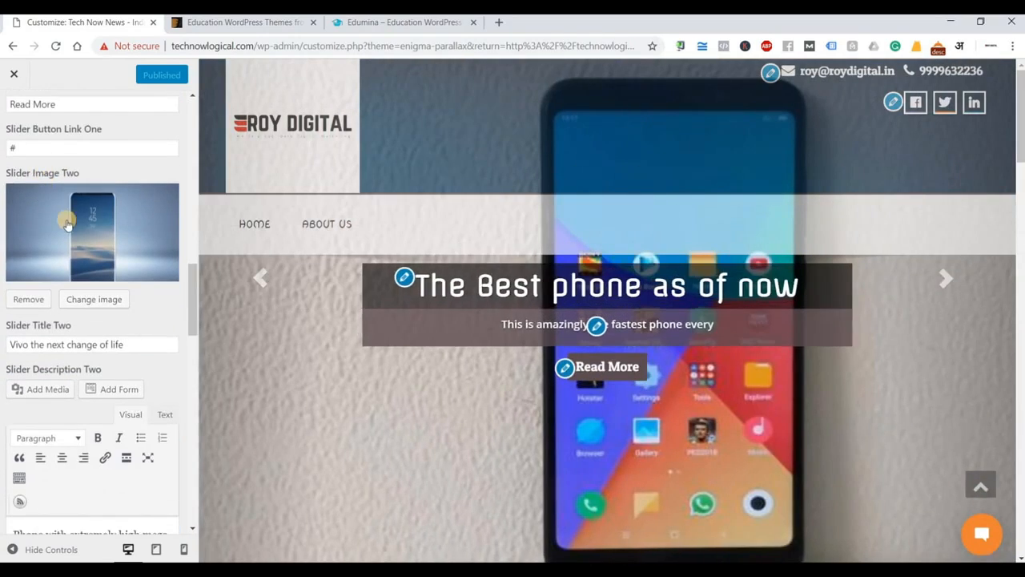
{"action": "scroll", "coordinate": [95, 291], "scroll_direction": "down", "scroll_amount": 1}
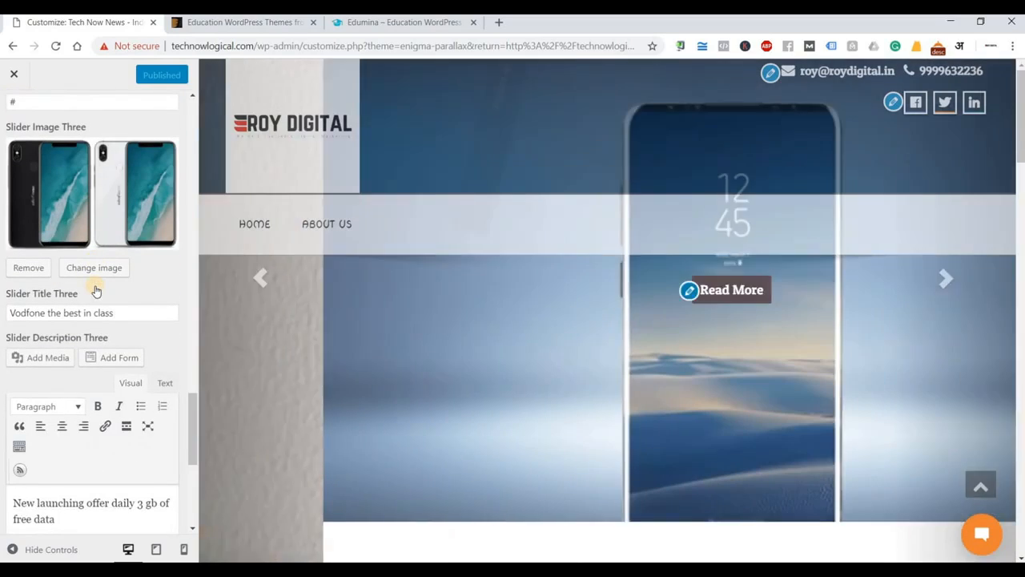
{"action": "scroll", "coordinate": [73, 297], "scroll_direction": "down", "scroll_amount": 4}
{"action": "scroll", "coordinate": [74, 301], "scroll_direction": "up", "scroll_amount": 5}
{"action": "scroll", "coordinate": [73, 300], "scroll_direction": "up", "scroll_amount": 15}
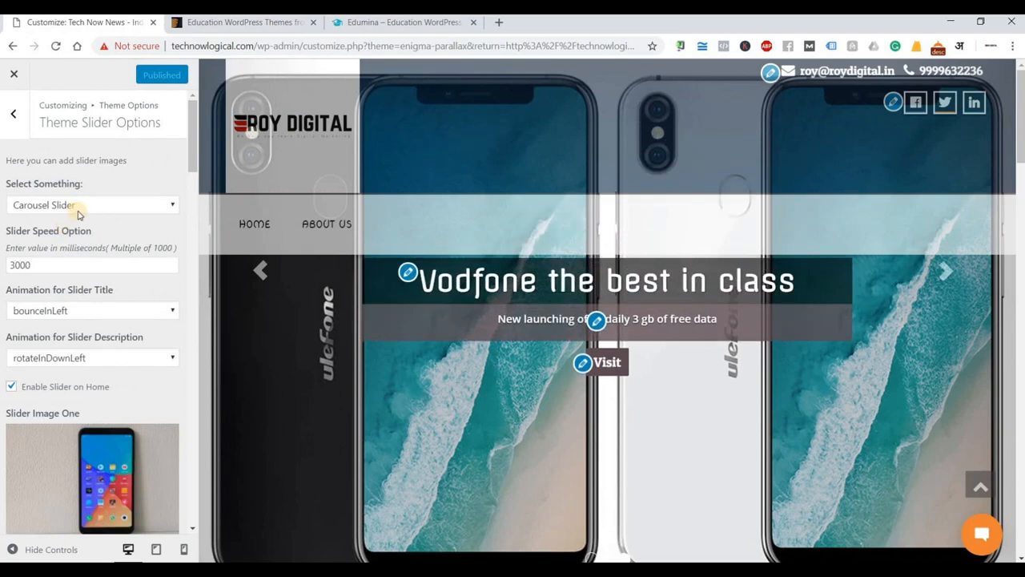
{"action": "double_click", "coordinate": [20, 264]}
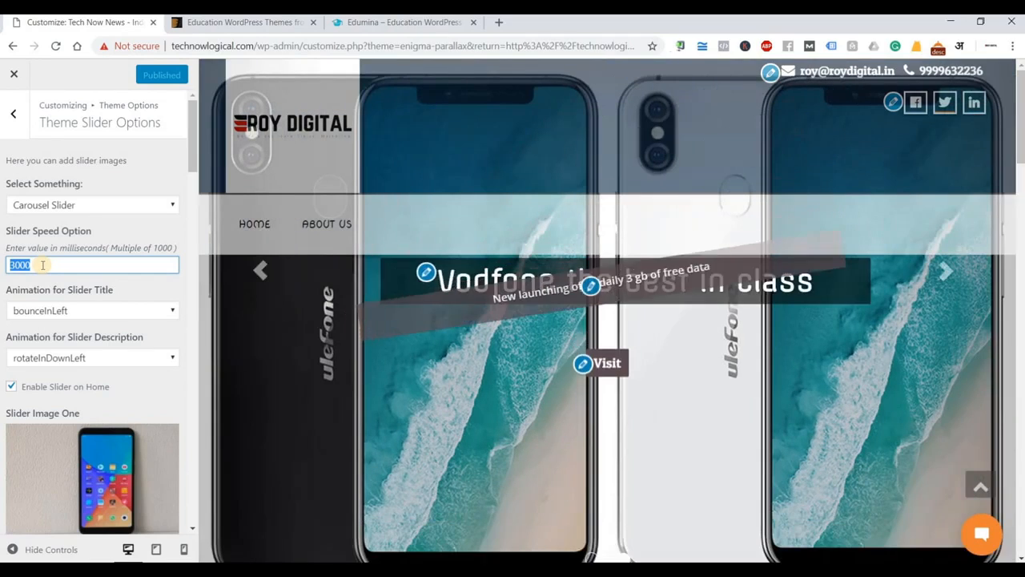
{"action": "type", "text": "00"}
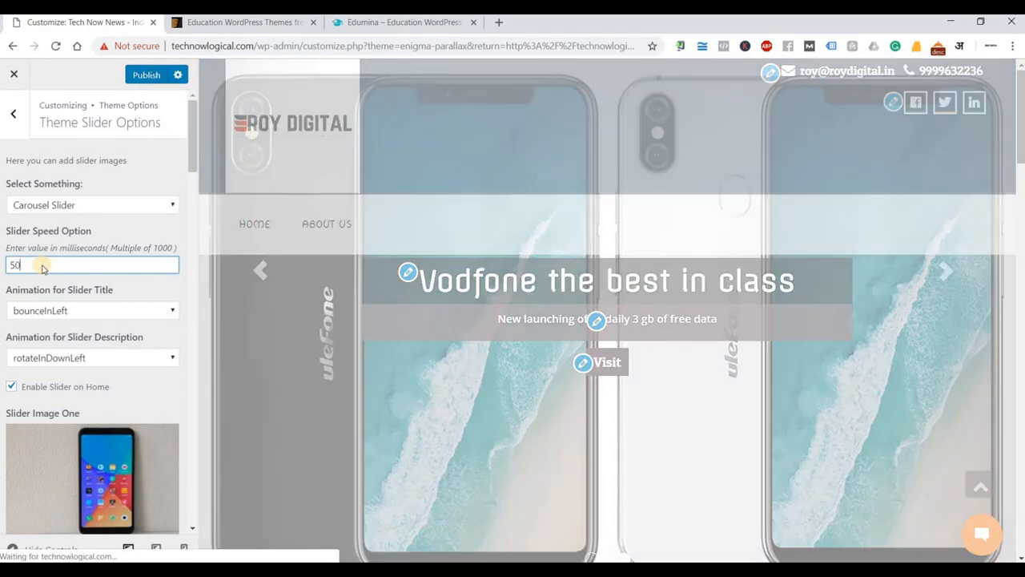
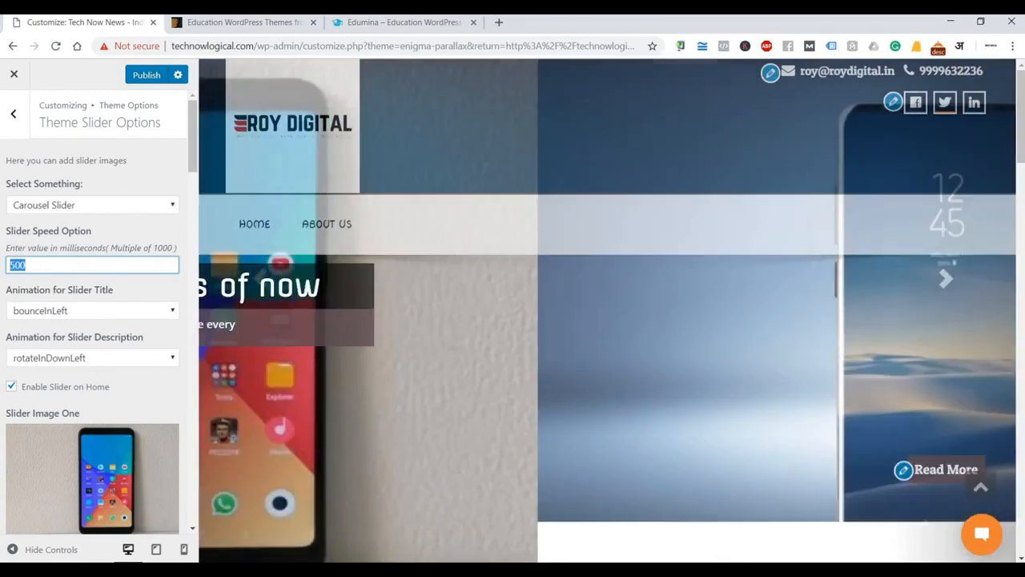
Set the slider speed to 4000 ms, slide titles to fadeIn and descriptions to bounceIn.
{"action": "type", "text": "4000"}
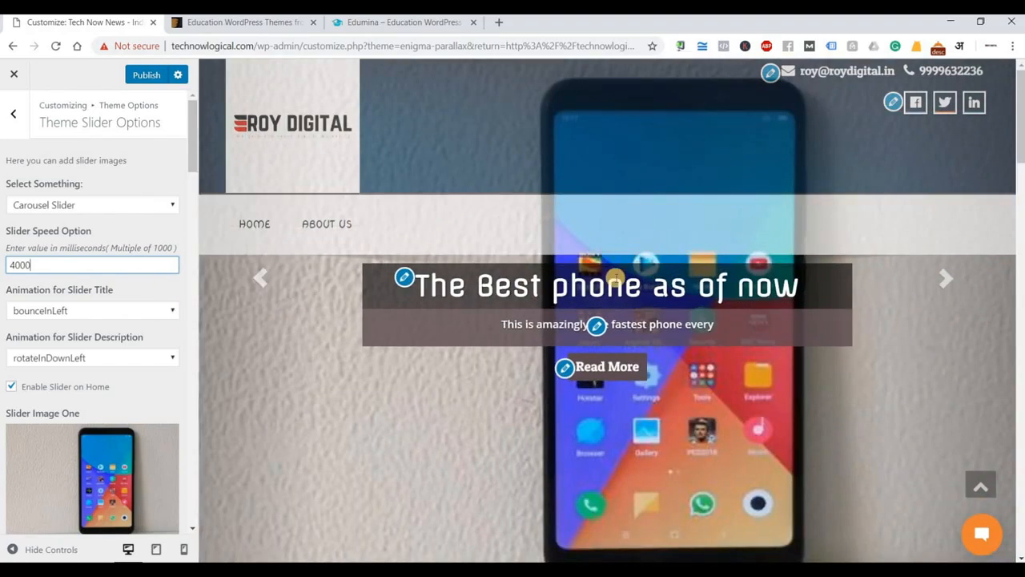
{"action": "left_click", "coordinate": [84, 311]}
{"action": "left_click", "coordinate": [75, 327]}
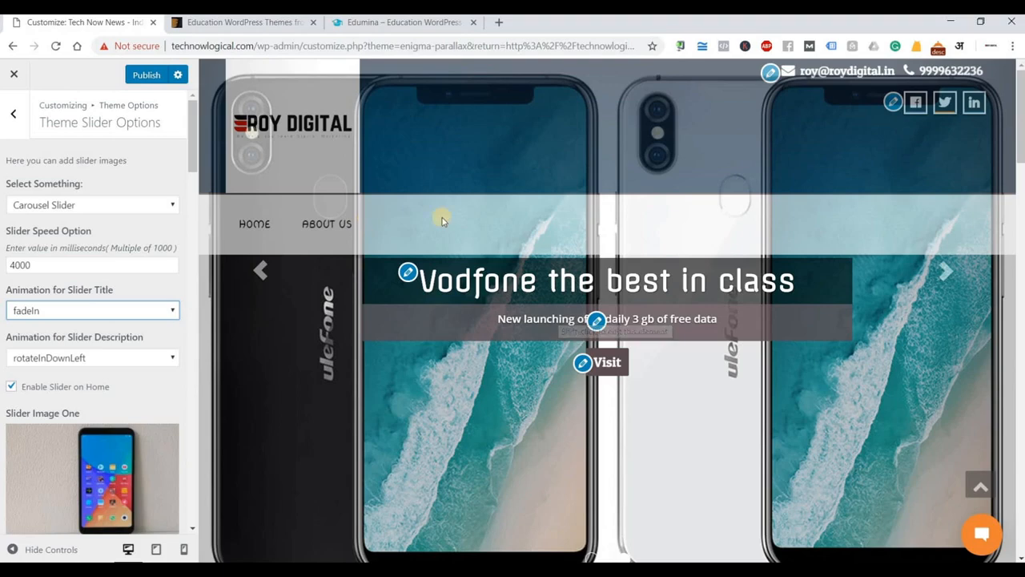
{"action": "left_click", "coordinate": [146, 358]}
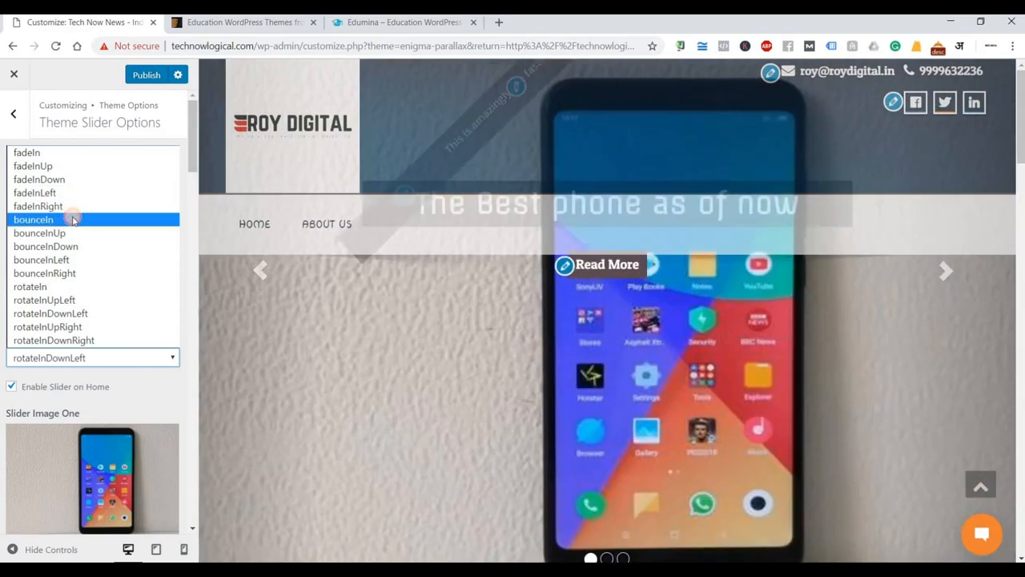
{"action": "left_click", "coordinate": [72, 220]}
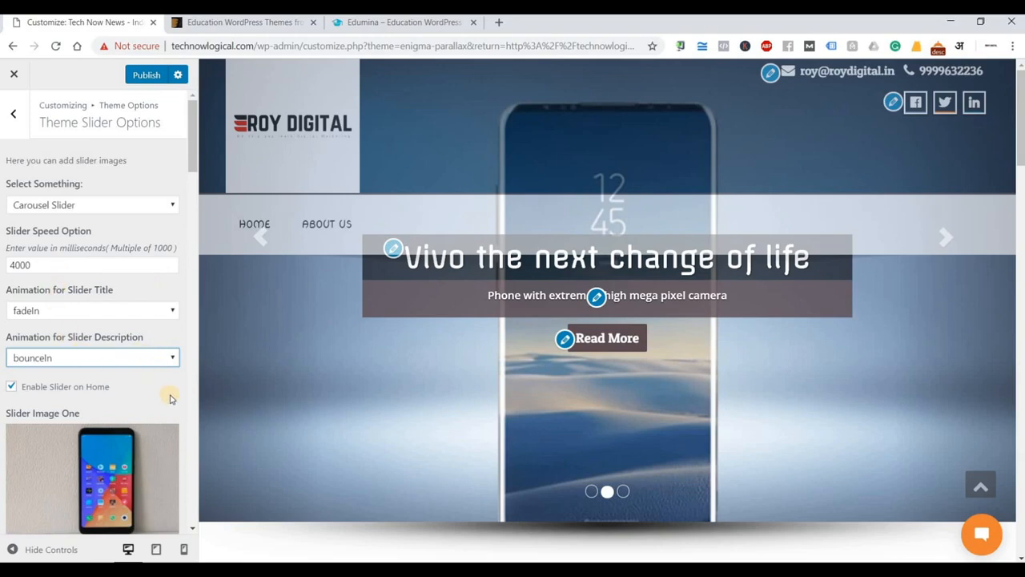
{"action": "scroll", "coordinate": [170, 398], "scroll_direction": "down", "scroll_amount": 4}
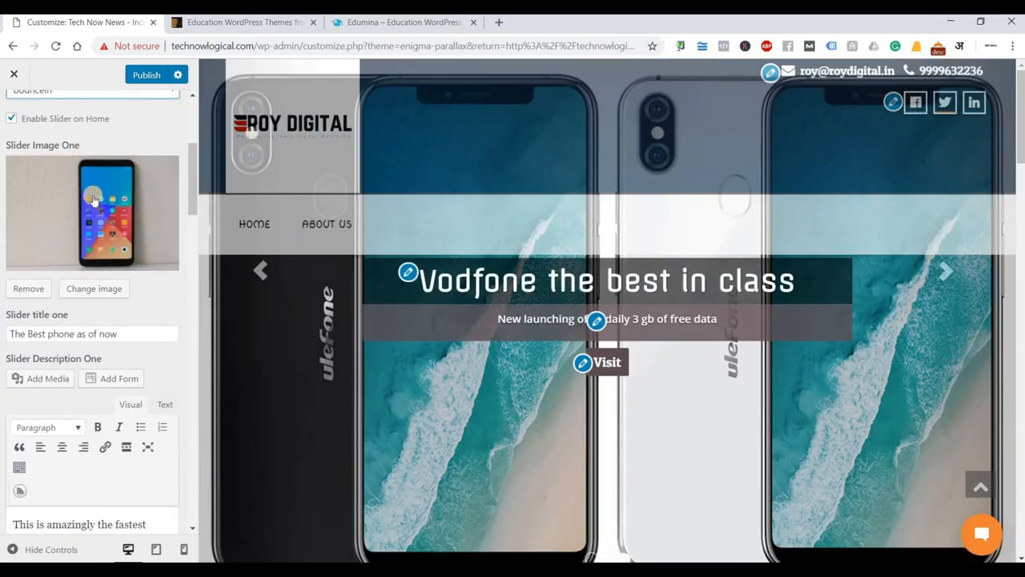
{"action": "left_click", "coordinate": [271, 271]}
{"action": "left_click", "coordinate": [264, 273]}
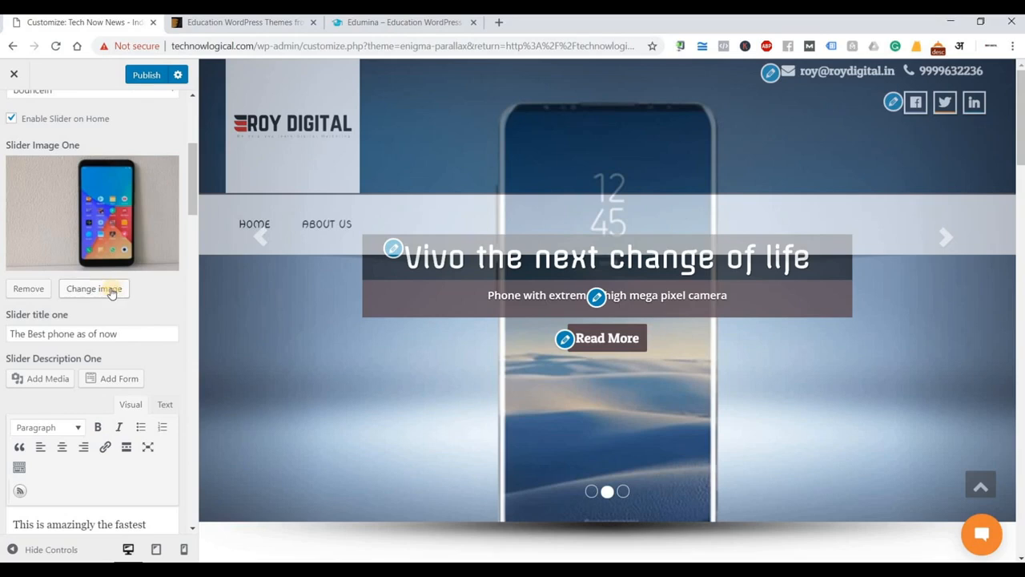
{"action": "left_click", "coordinate": [253, 227]}
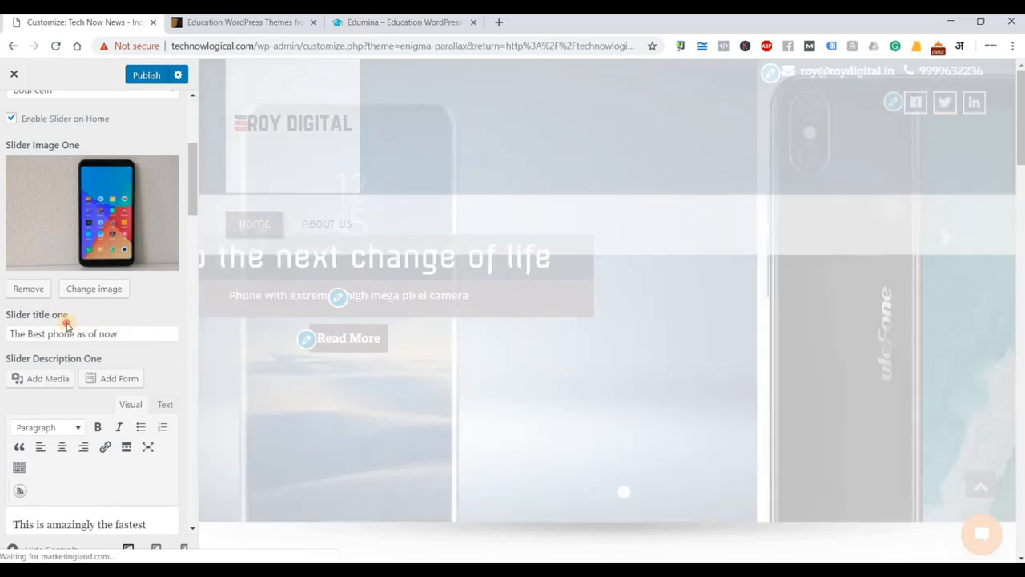
{"action": "left_click_drag", "start_coordinate": [120, 333], "coordinate": [9, 333]}
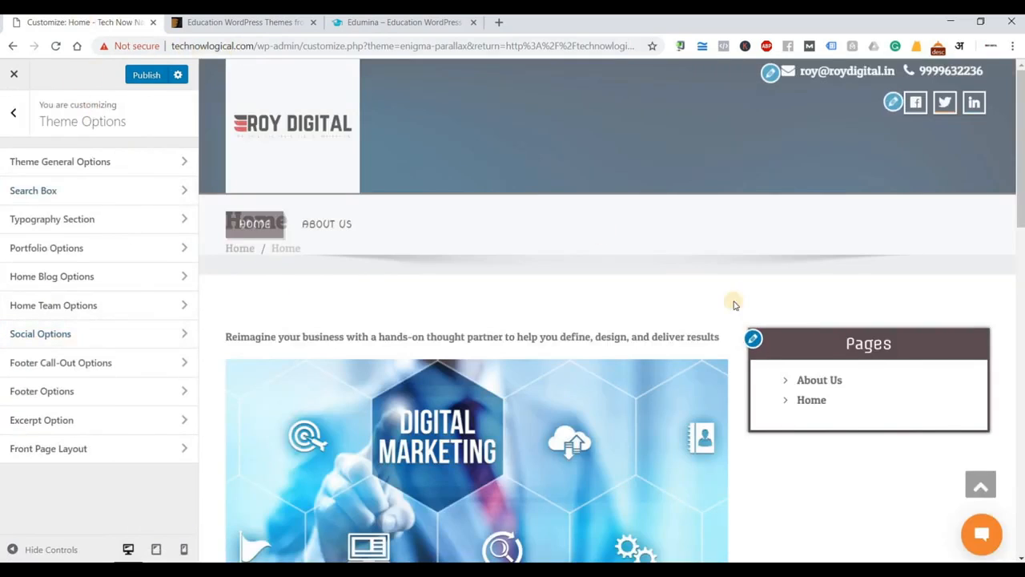
{"action": "left_click", "coordinate": [297, 144]}
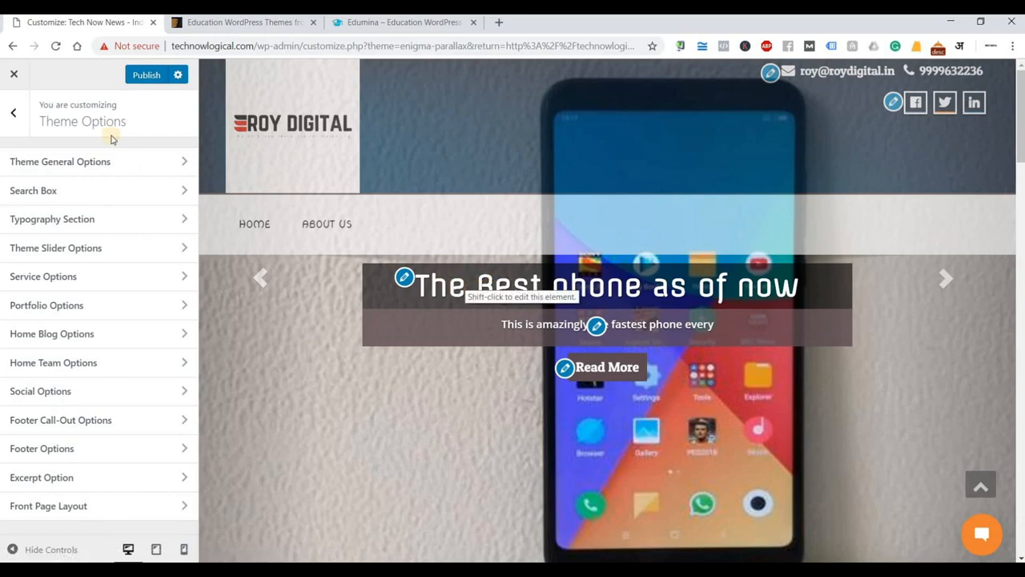
{"action": "left_click", "coordinate": [100, 165]}
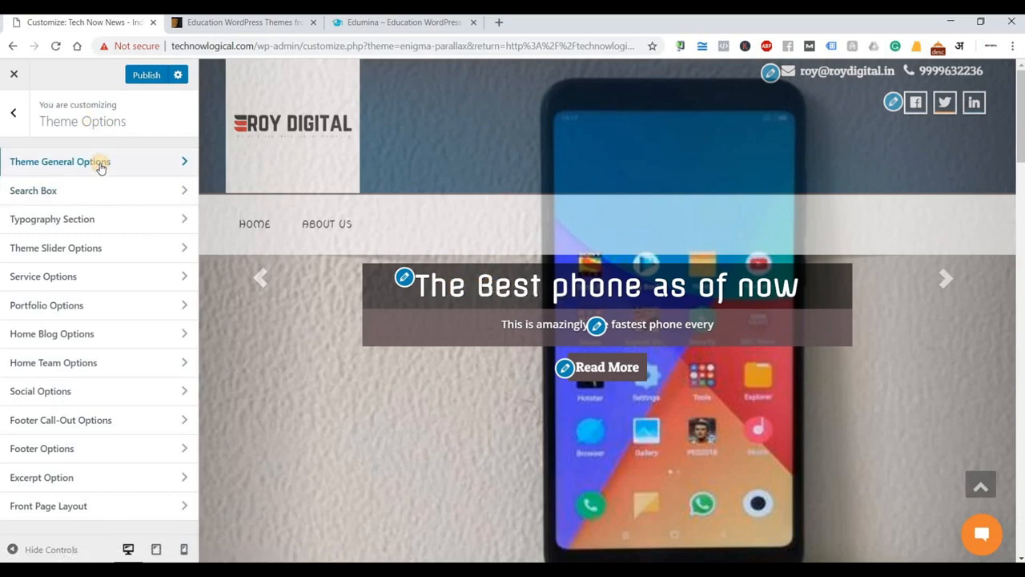
{"action": "left_click", "coordinate": [23, 117]}
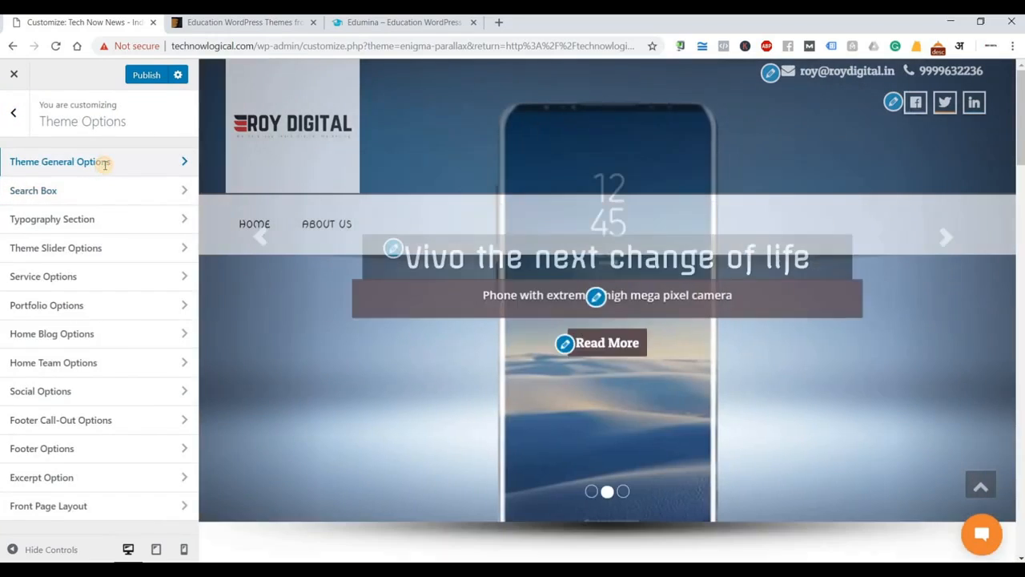
{"action": "left_click", "coordinate": [104, 164]}
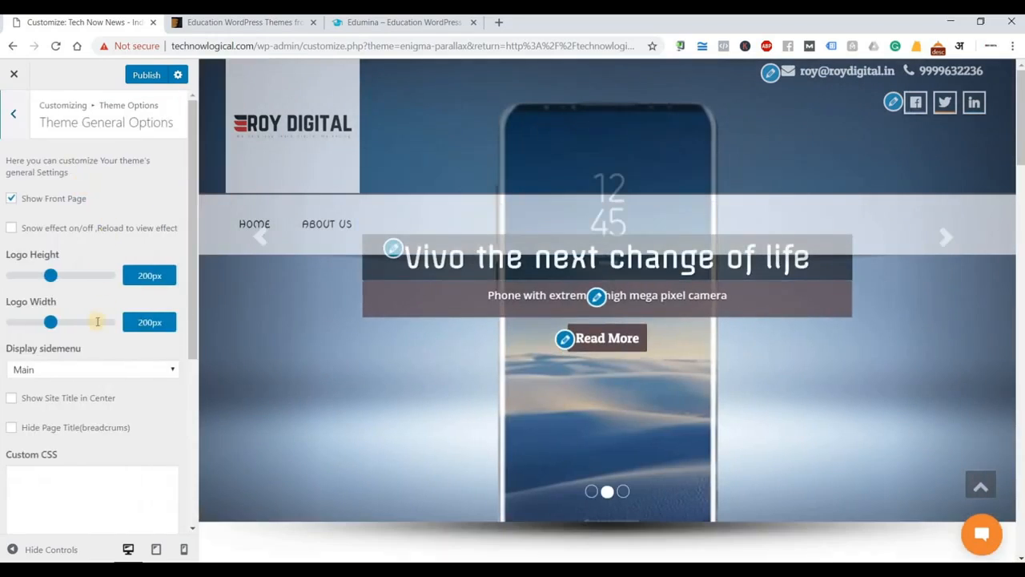
{"action": "left_click", "coordinate": [12, 118]}
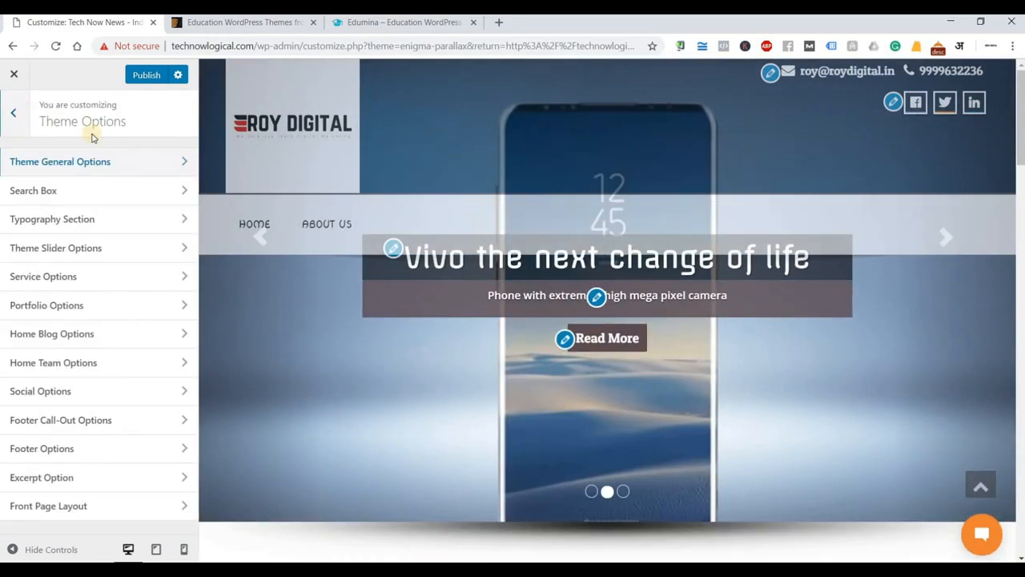
{"action": "left_click", "coordinate": [13, 114]}
{"action": "left_click", "coordinate": [406, 274]}
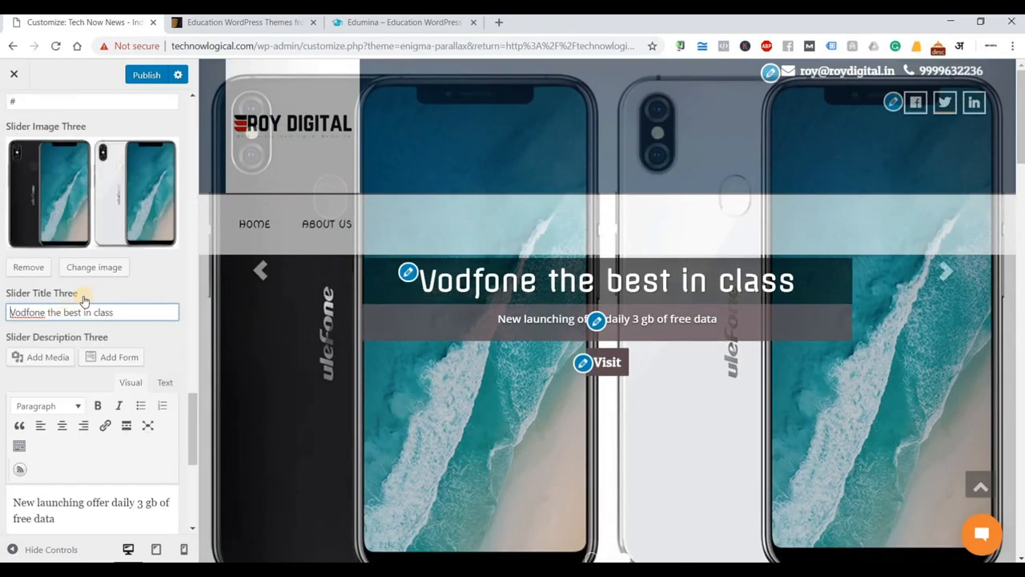
{"action": "scroll", "coordinate": [84, 299], "scroll_direction": "up", "scroll_amount": 15}
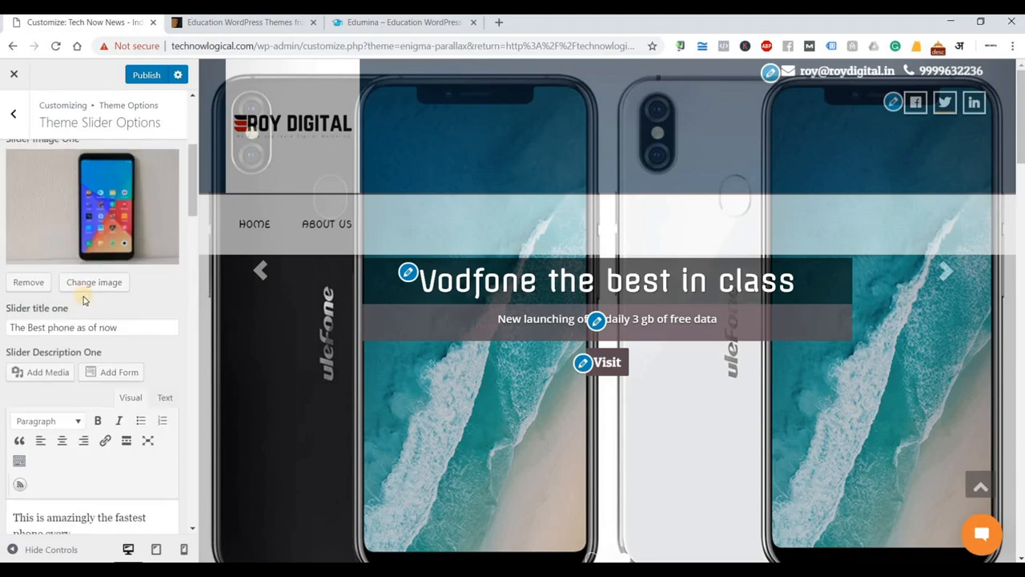
{"action": "scroll", "coordinate": [84, 294], "scroll_direction": "up", "scroll_amount": 4}
{"action": "scroll", "coordinate": [81, 264], "scroll_direction": "down", "scroll_amount": 7}
{"action": "scroll", "coordinate": [74, 269], "scroll_direction": "up", "scroll_amount": 3}
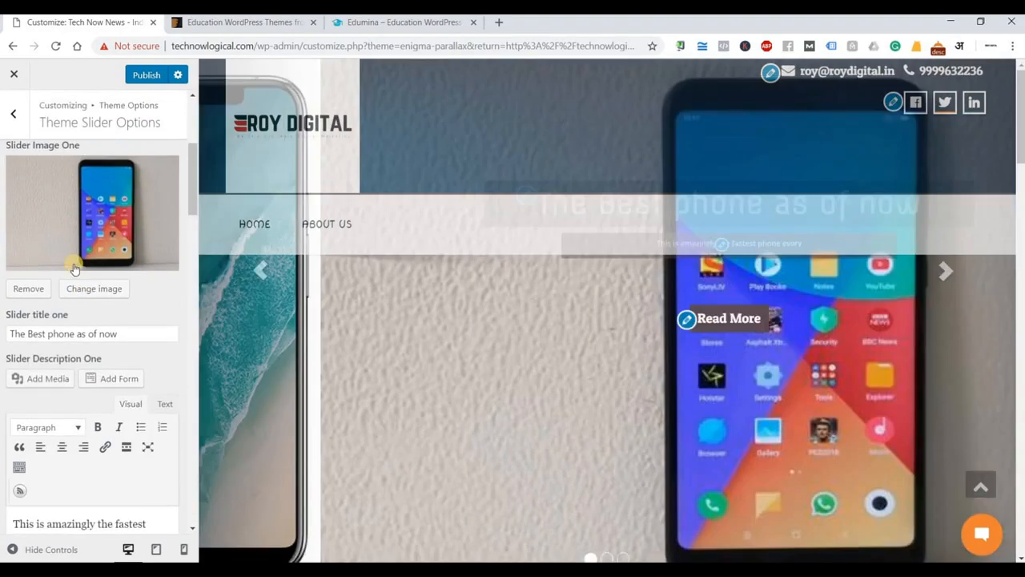
{"action": "scroll", "coordinate": [74, 268], "scroll_direction": "up", "scroll_amount": 2}
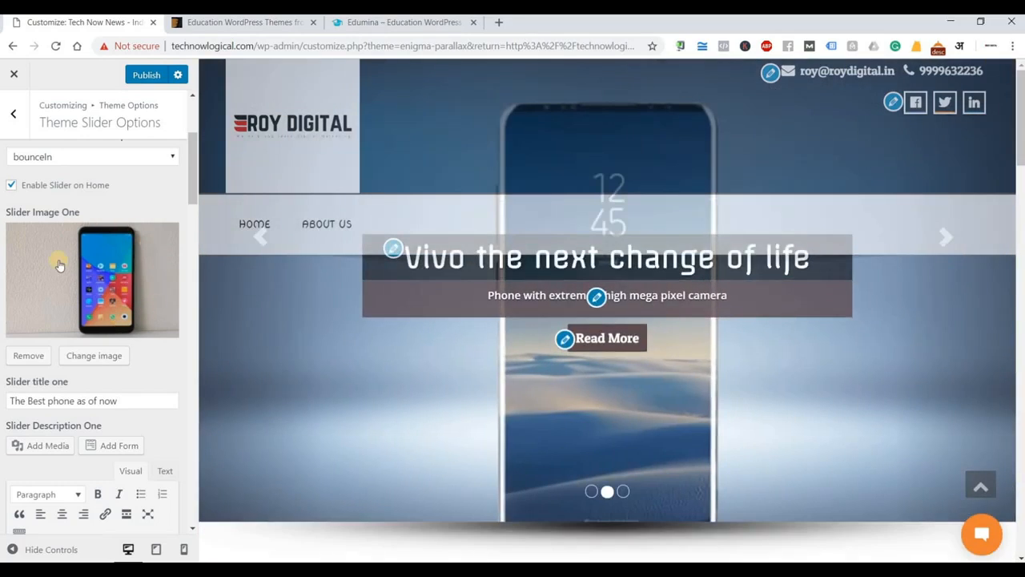
Replace the first slide's title with 'The Best Plumber in Town'.
{"action": "left_click", "coordinate": [120, 400]}
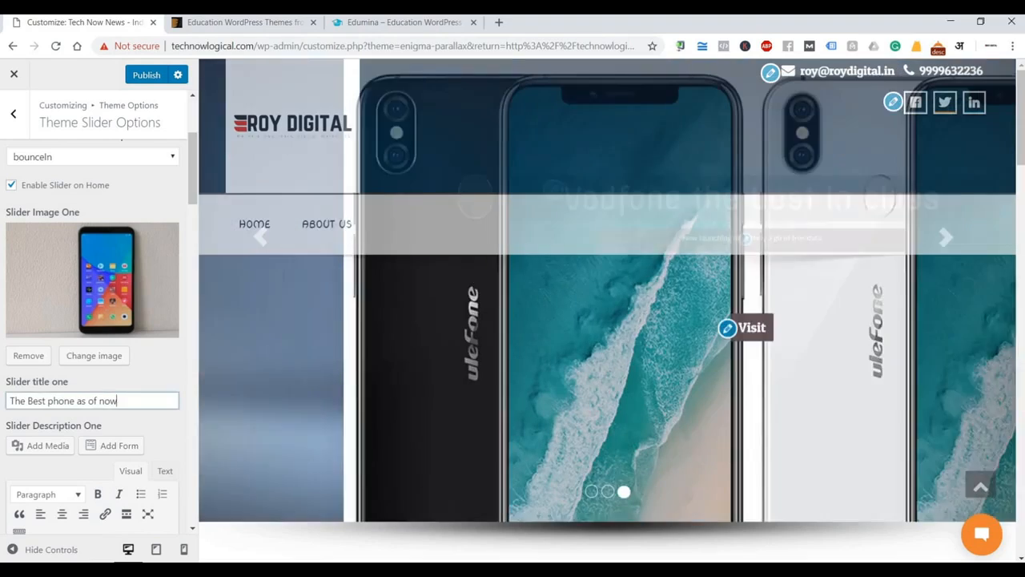
{"action": "key", "text": "ctrl+a"}
{"action": "type", "text": "T"}
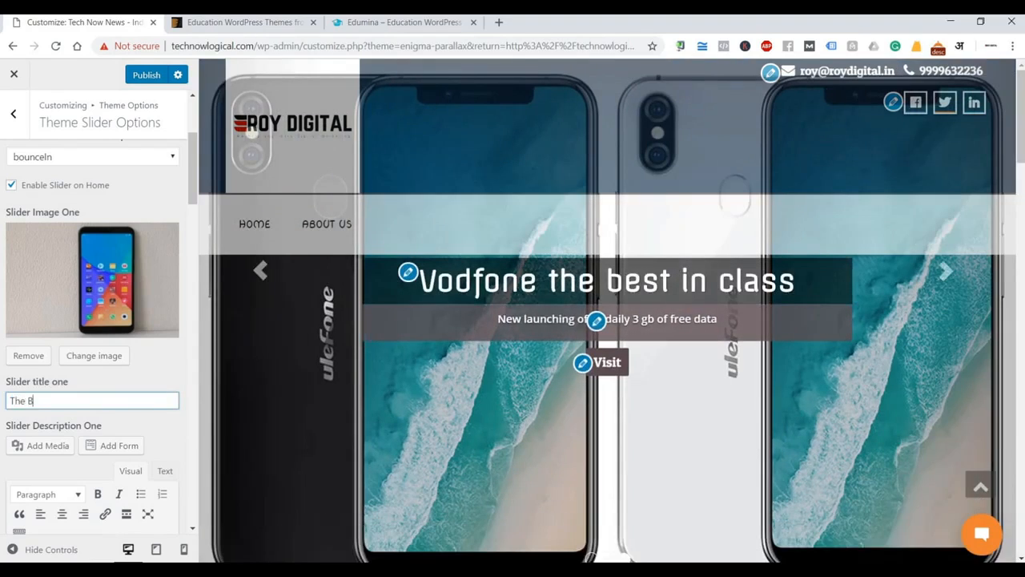
{"action": "type", "text": "he Best Plu"}
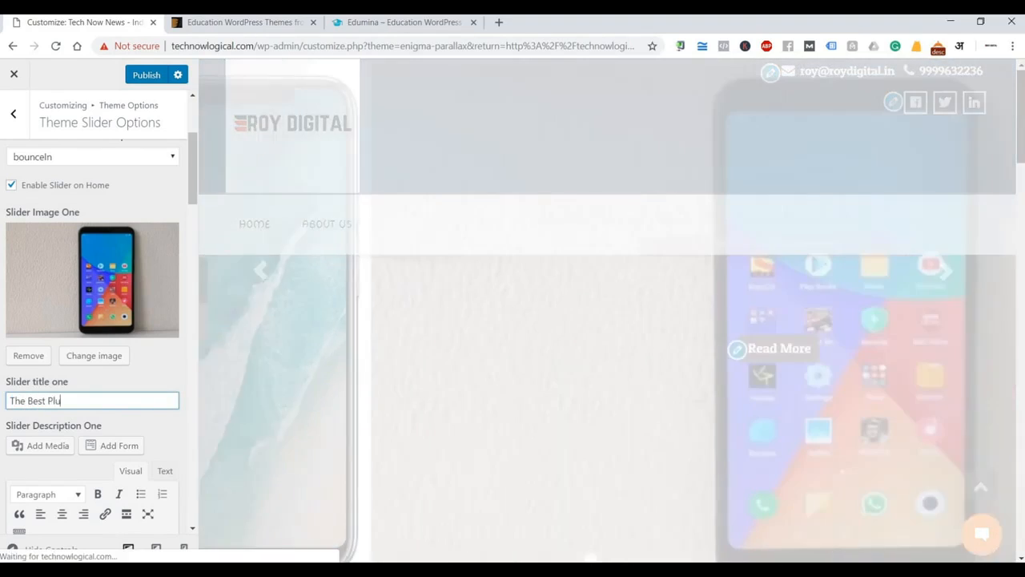
{"action": "type", "text": "mber in Town"}
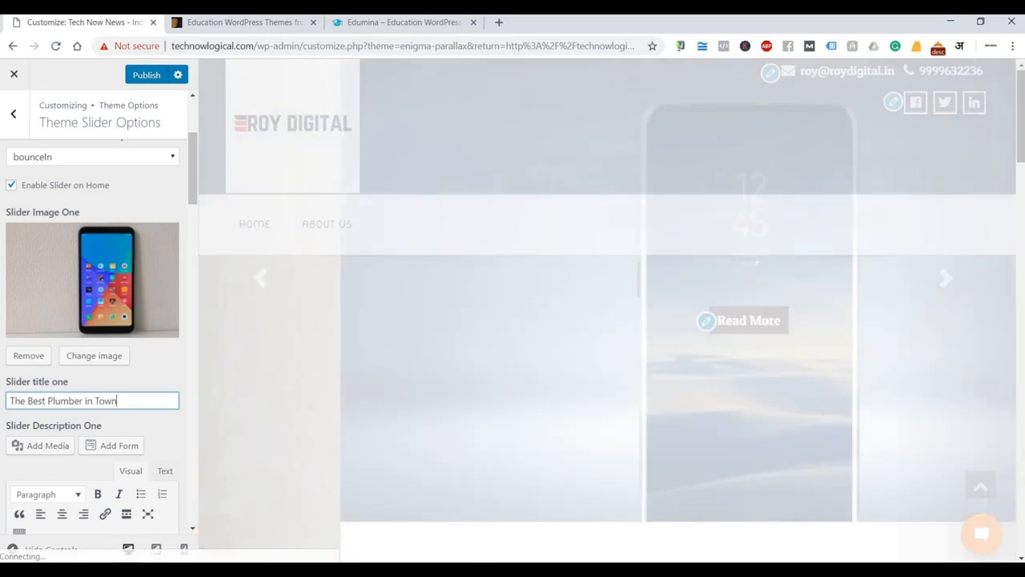
Close the Edumina and ThemeForest Education themes browser tabs.
{"action": "left_click", "coordinate": [353, 24]}
{"action": "left_click", "coordinate": [473, 22]}
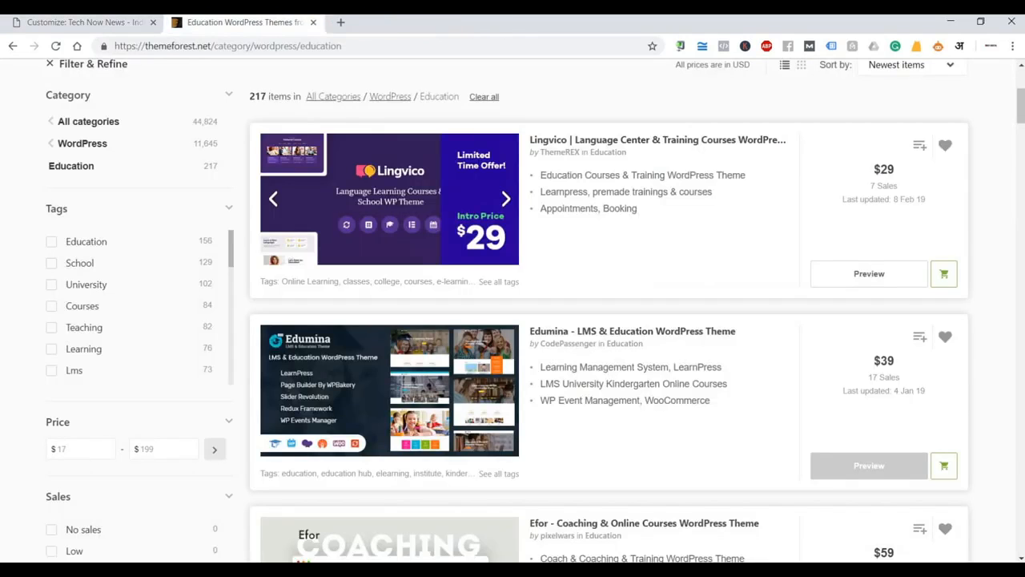
{"action": "middle_click", "coordinate": [193, 23]}
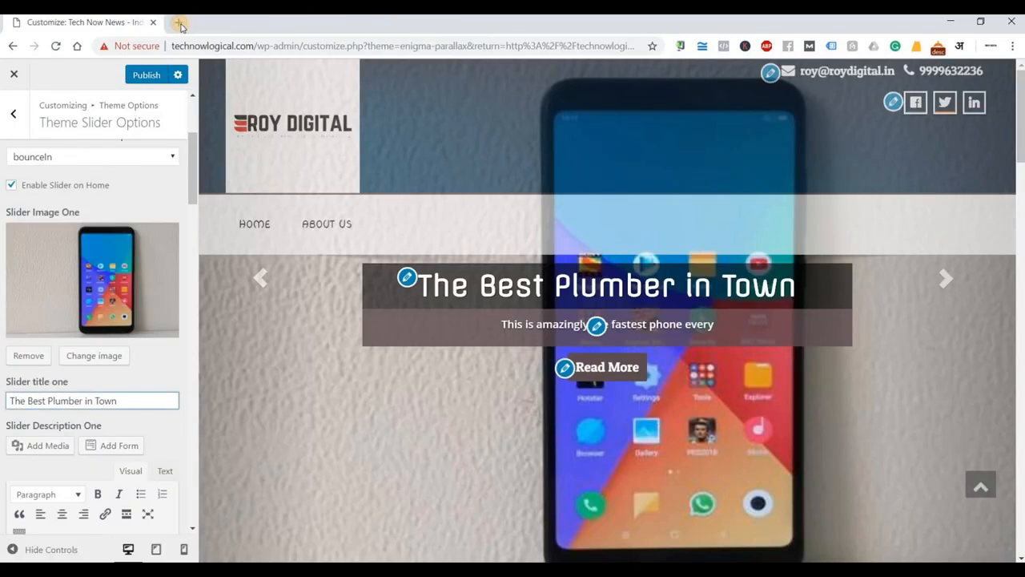
Search Google Images for 'plumber' and preview the plumber-and-customer sink photo.
{"action": "left_click", "coordinate": [180, 25]}
{"action": "type", "text": "plum"}
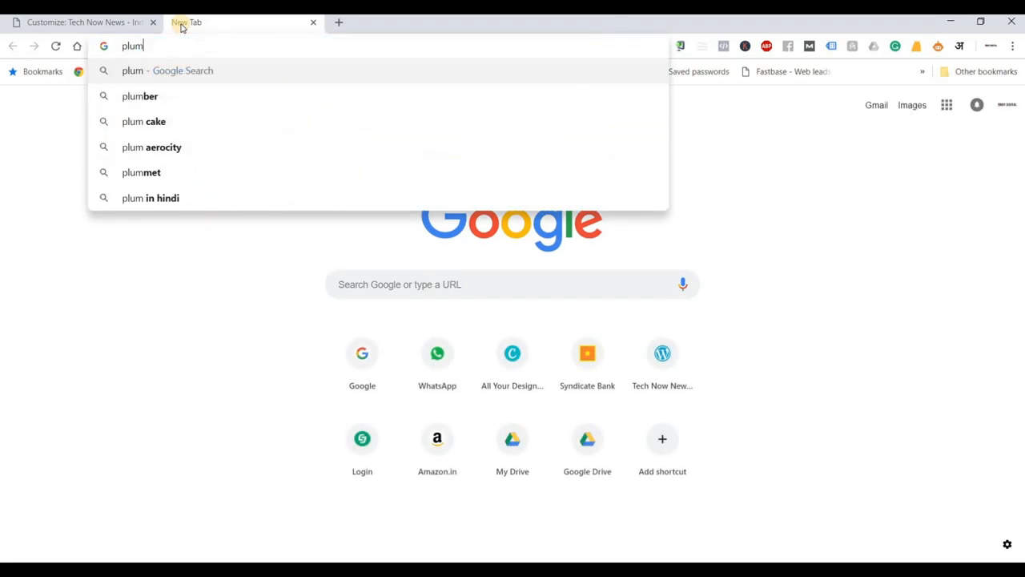
{"action": "type", "text": "ber"}
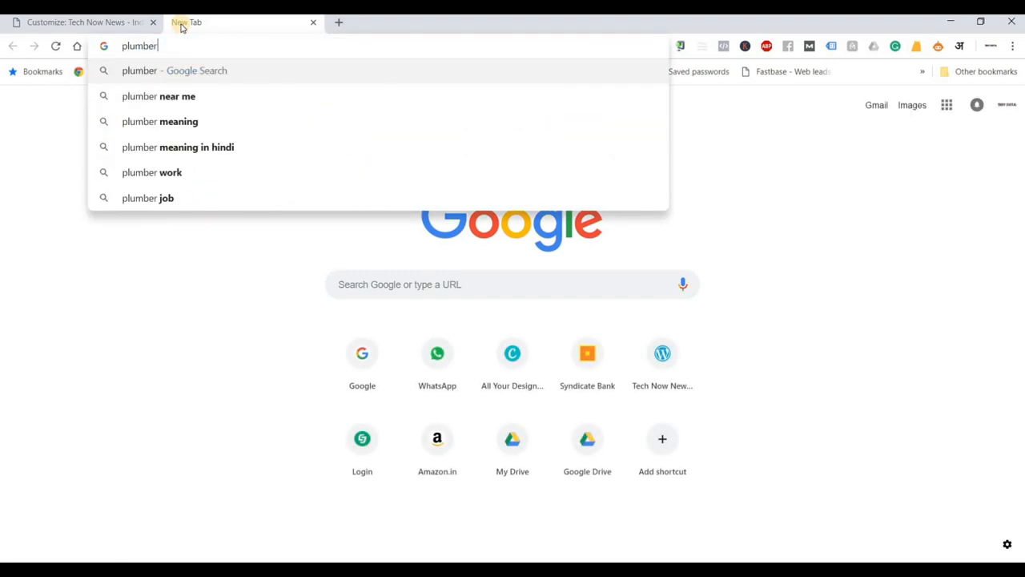
{"action": "key", "text": "Return"}
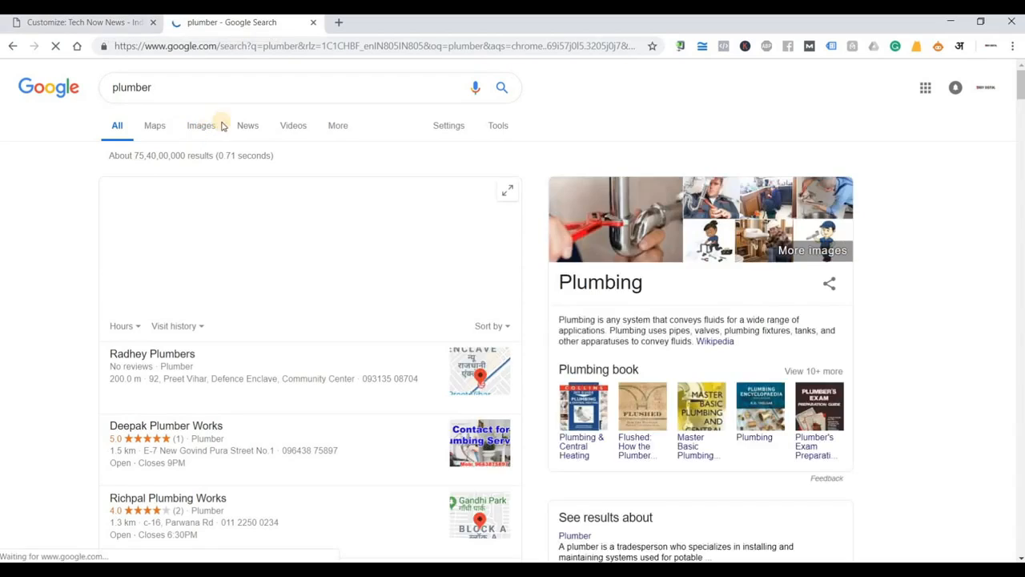
{"action": "left_click", "coordinate": [201, 126]}
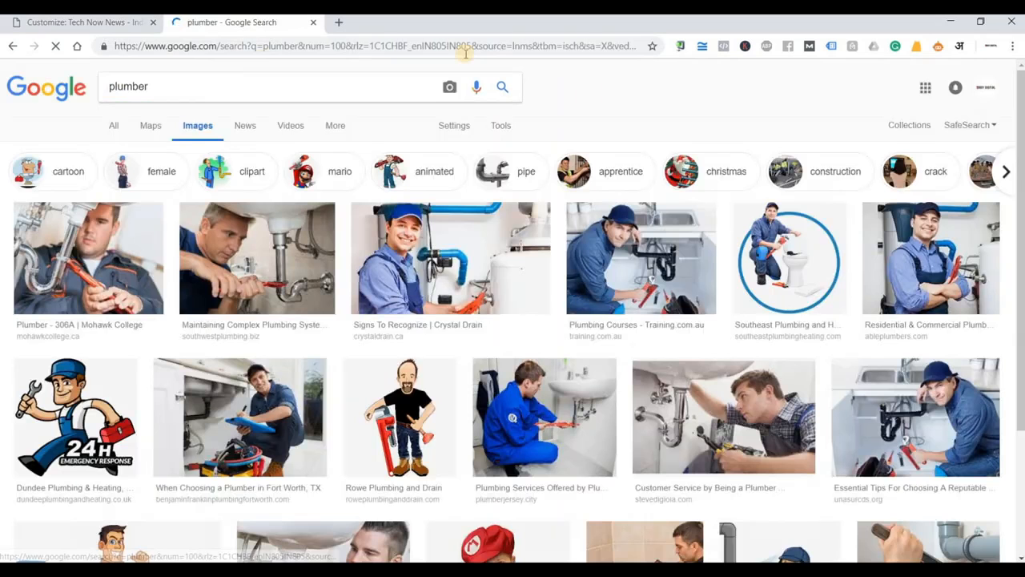
{"action": "scroll", "coordinate": [909, 210], "scroll_direction": "down", "scroll_amount": 3}
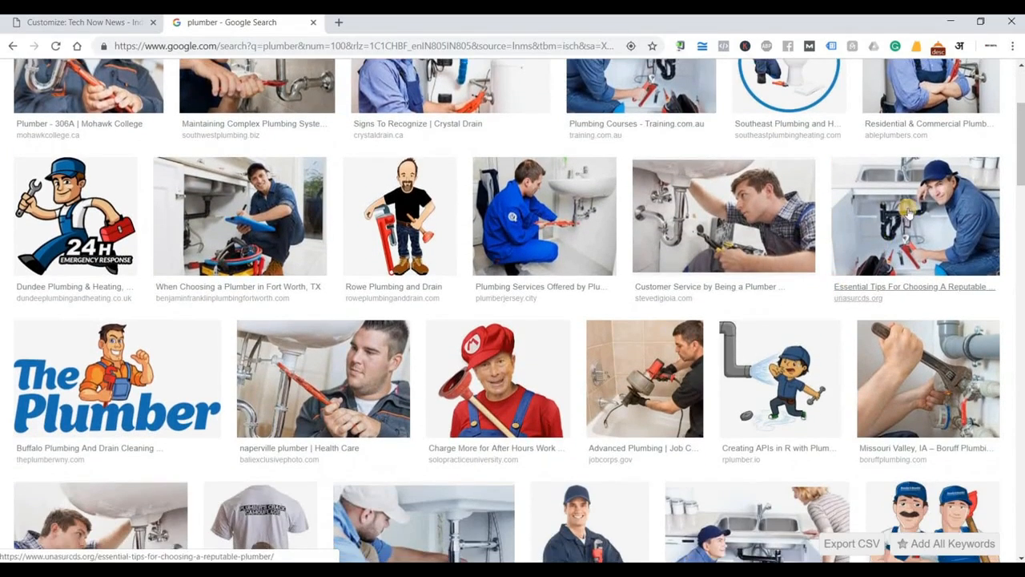
{"action": "scroll", "coordinate": [909, 210], "scroll_direction": "down", "scroll_amount": 1}
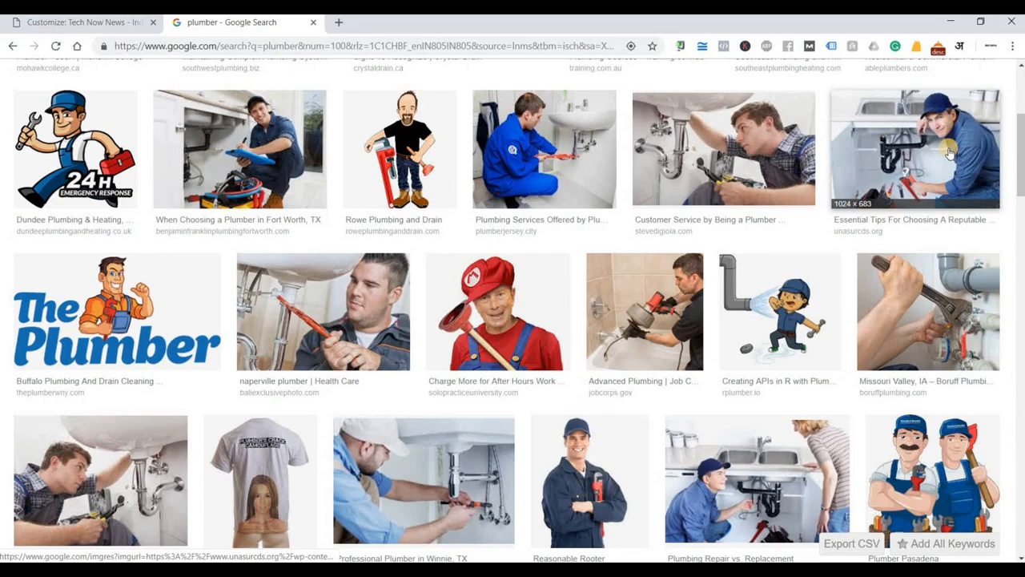
{"action": "left_click", "coordinate": [949, 154]}
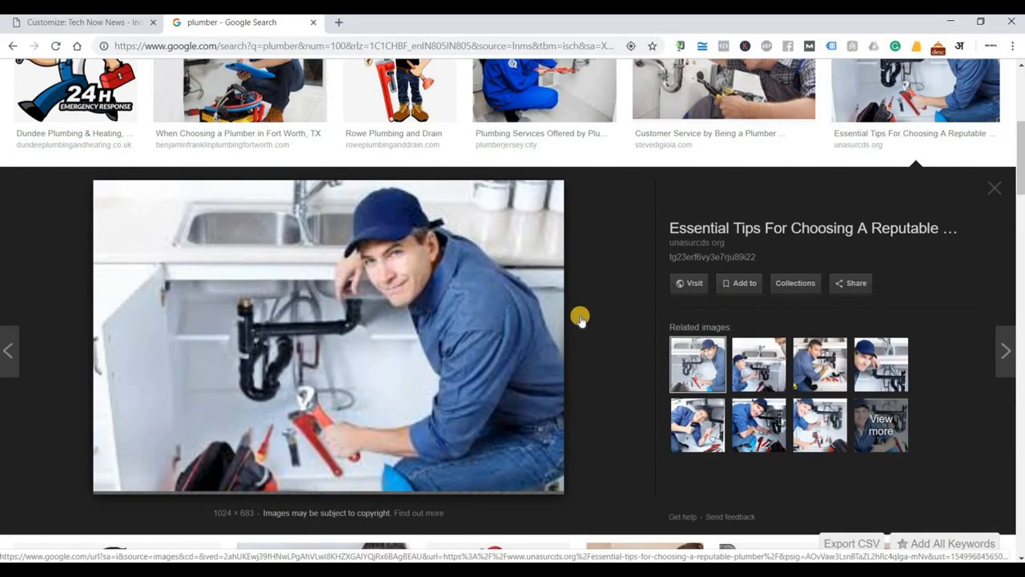
{"action": "left_click", "coordinate": [757, 357]}
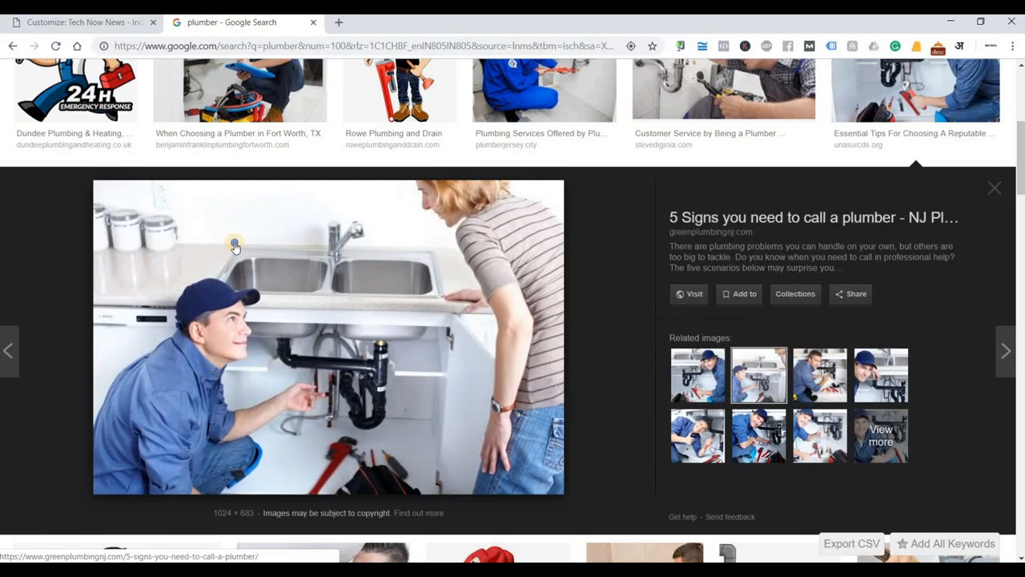
Save the photo to Downloads as plumbing-questions-1024x683.jpg and return to the Customizer.
{"action": "right_click", "coordinate": [234, 244]}
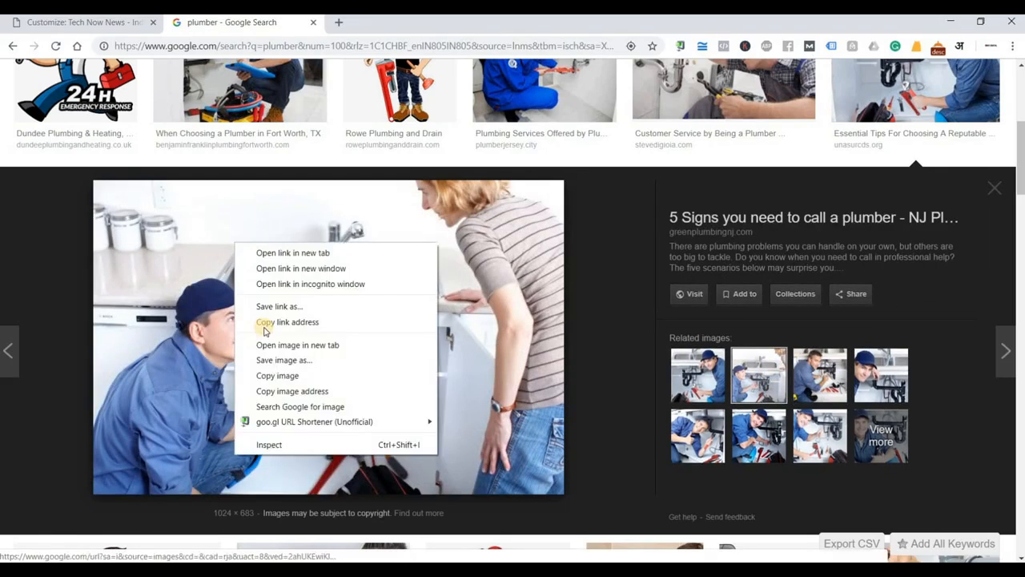
{"action": "left_click", "coordinate": [290, 360]}
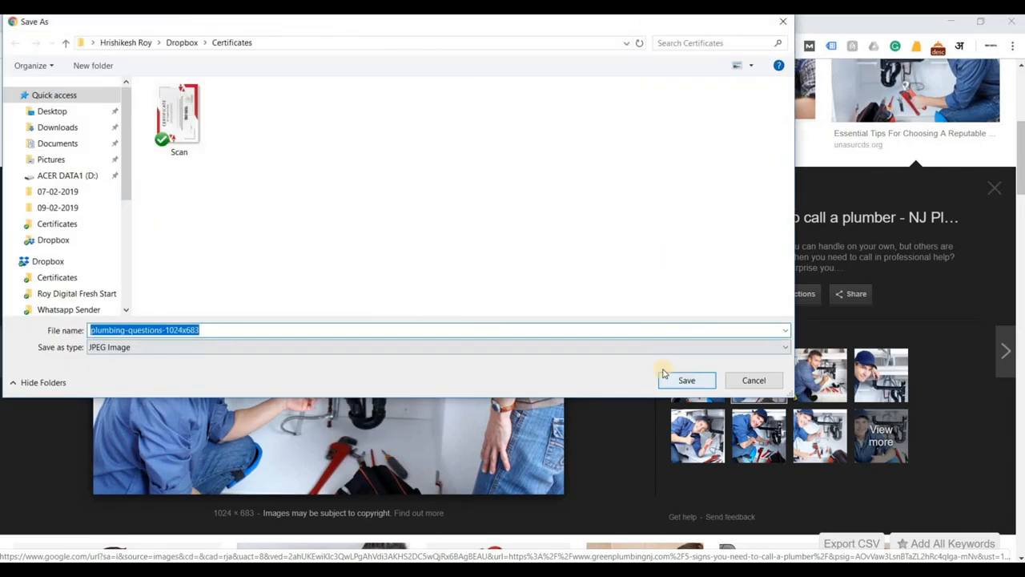
{"action": "left_click", "coordinate": [59, 128]}
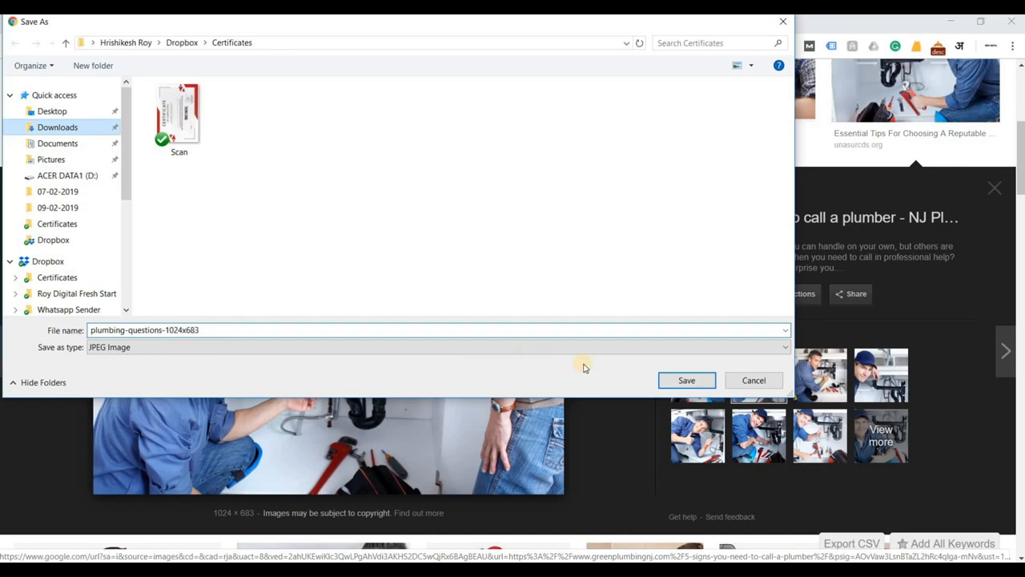
{"action": "left_click", "coordinate": [687, 382]}
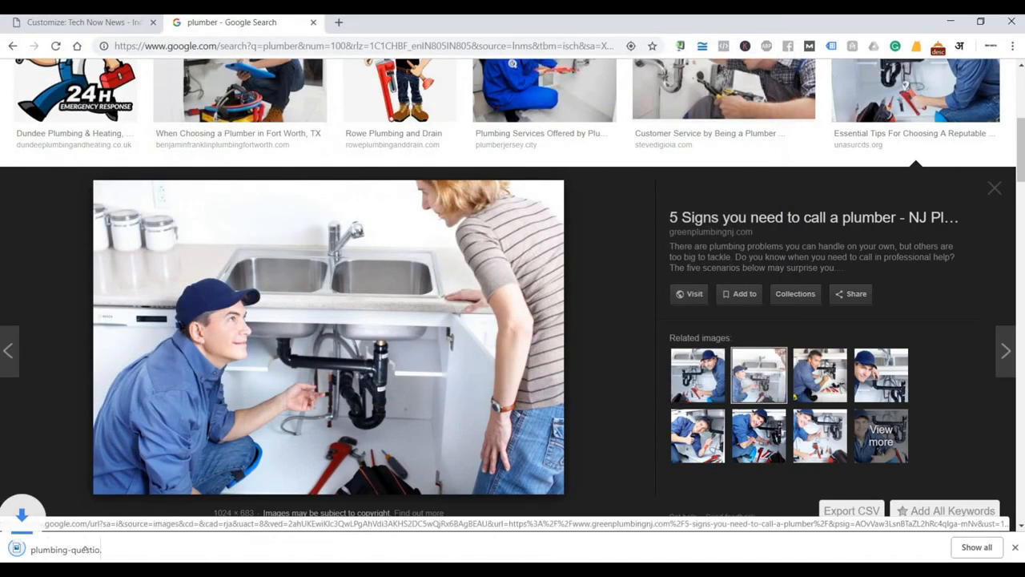
{"action": "left_click", "coordinate": [72, 24]}
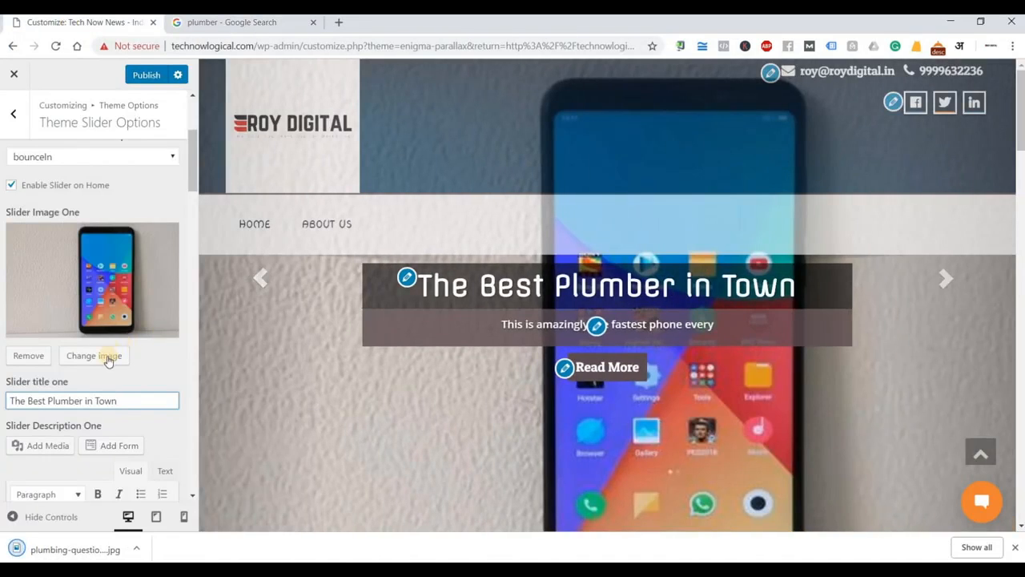
Upload plumbing-questions-1024x683.jpg to the media library and use it as Slider Image One.
{"action": "left_click", "coordinate": [107, 358]}
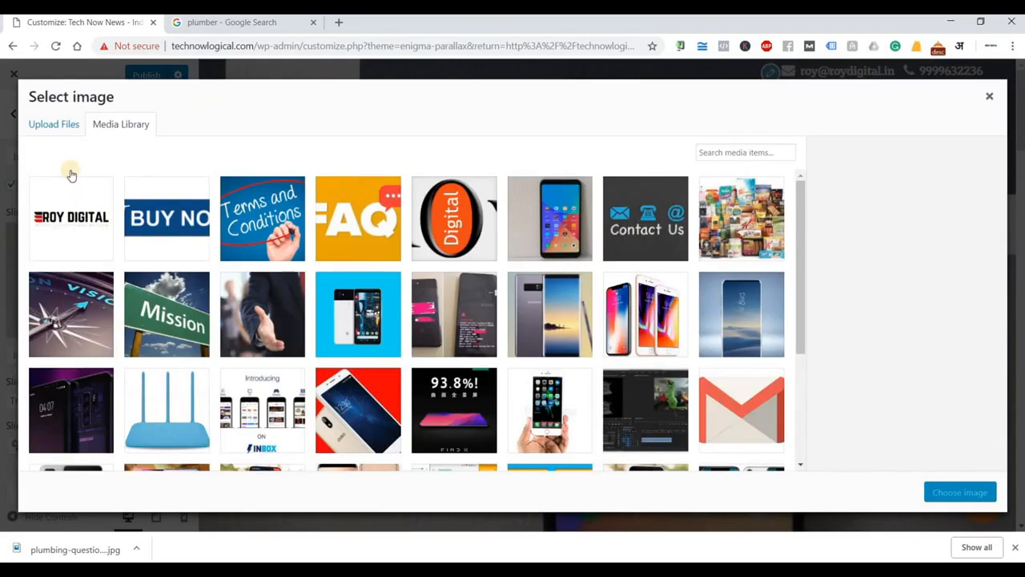
{"action": "left_click", "coordinate": [72, 125]}
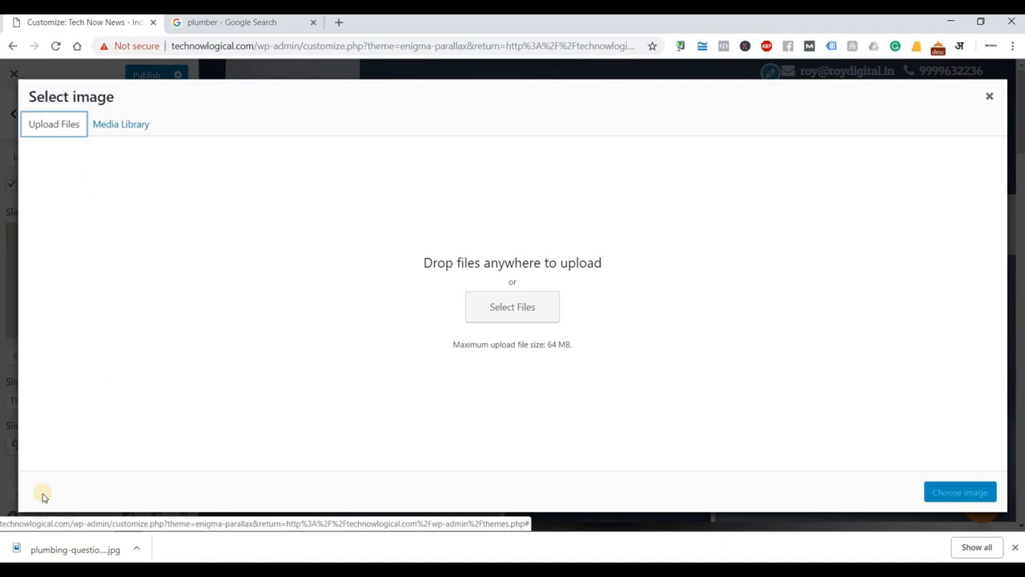
{"action": "left_click_drag", "start_coordinate": [33, 550], "coordinate": [513, 283]}
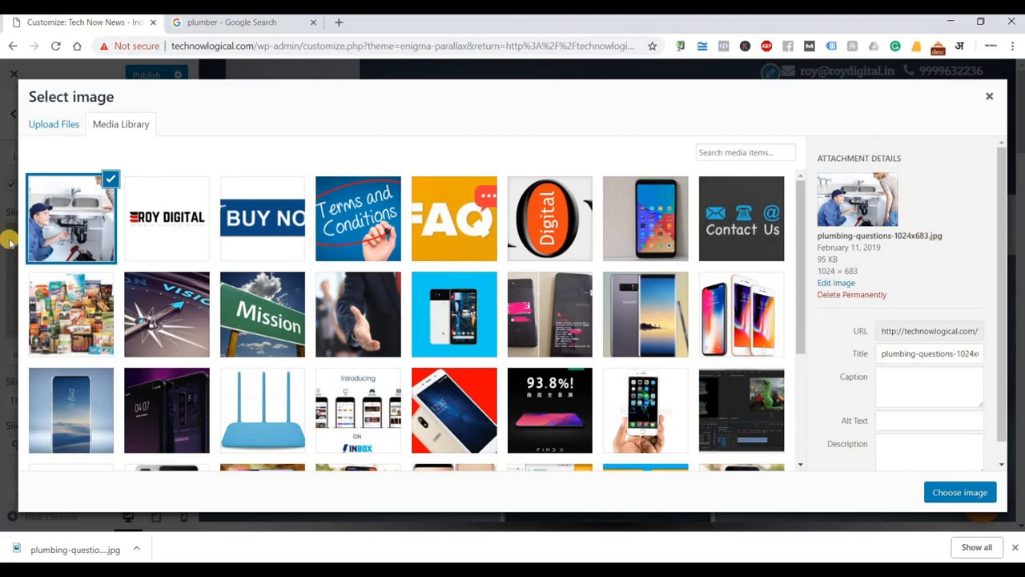
{"action": "left_click", "coordinate": [950, 493]}
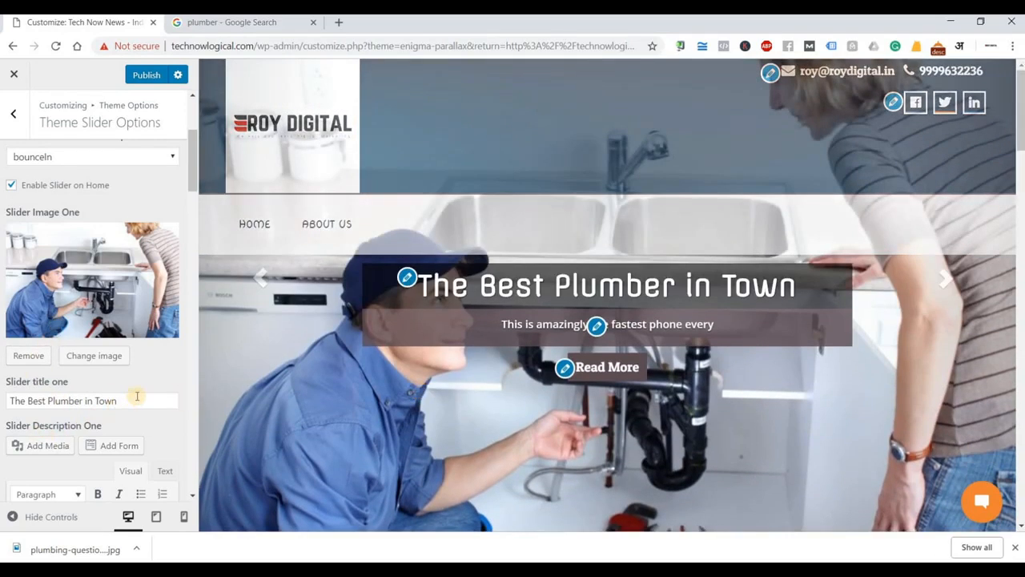
{"action": "left_click_drag", "start_coordinate": [8, 397], "coordinate": [100, 400]}
{"action": "scroll", "coordinate": [145, 389], "scroll_direction": "down", "scroll_amount": 3}
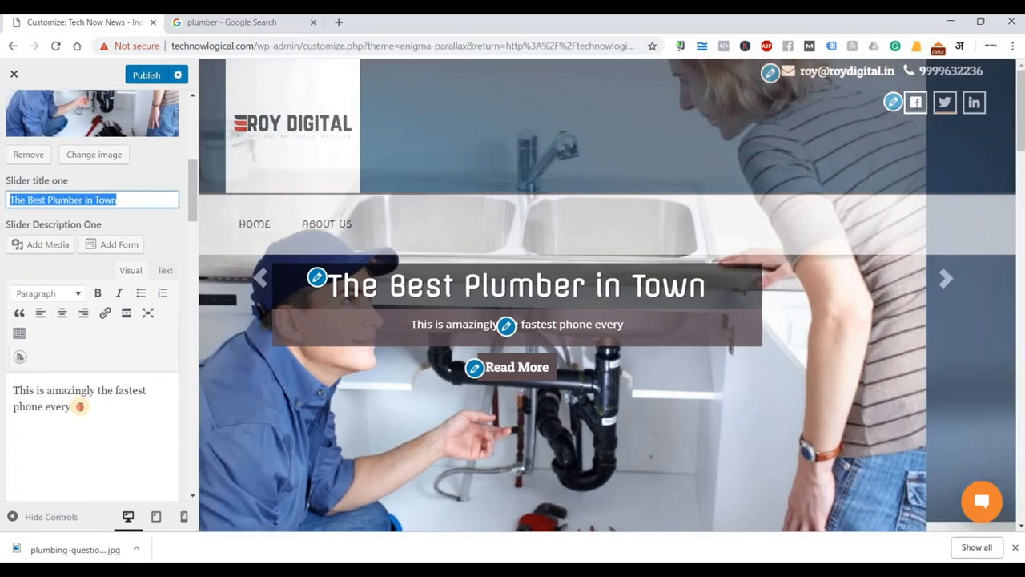
{"action": "left_click_drag", "start_coordinate": [80, 406], "coordinate": [9, 386]}
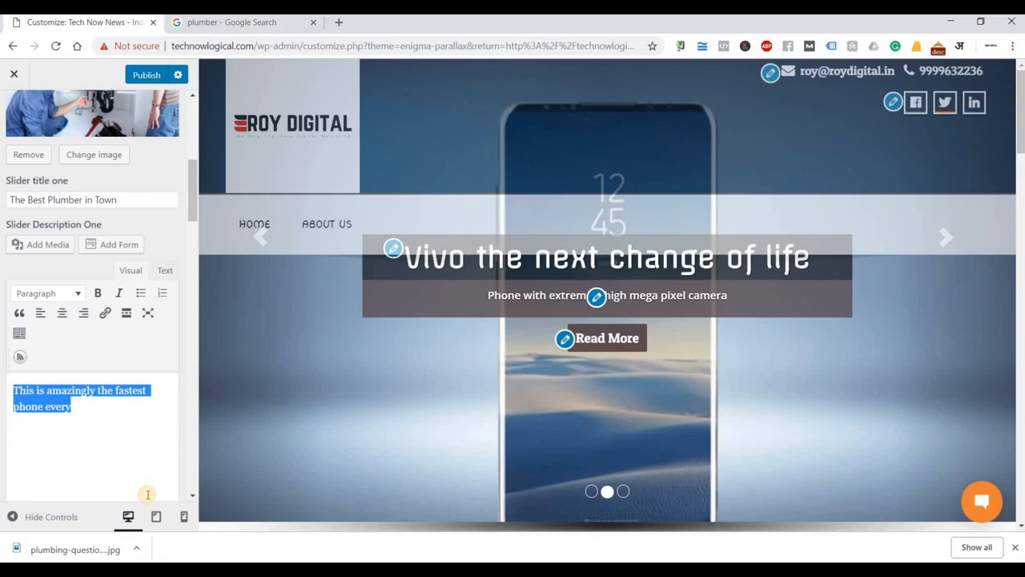
{"action": "key", "text": "BackSpace"}
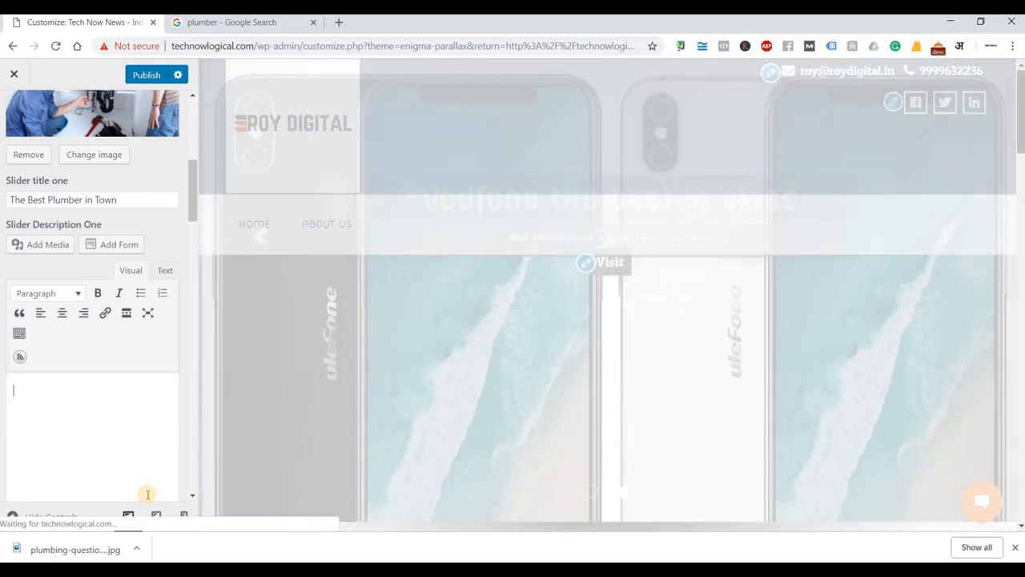
{"action": "type", "text": "We are"}
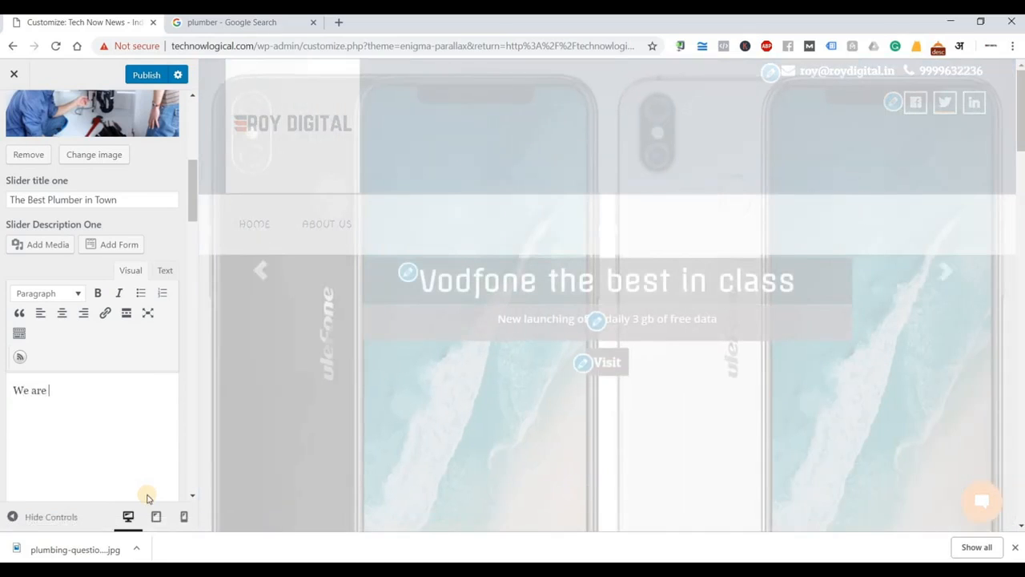
{"action": "type", "text": " the best "}
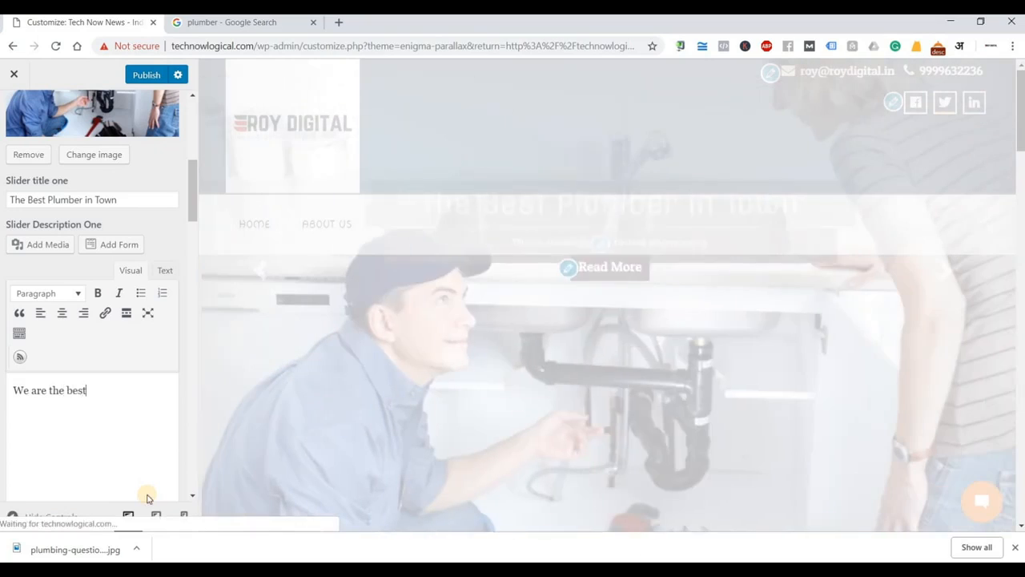
{"action": "type", "text": "plumb"}
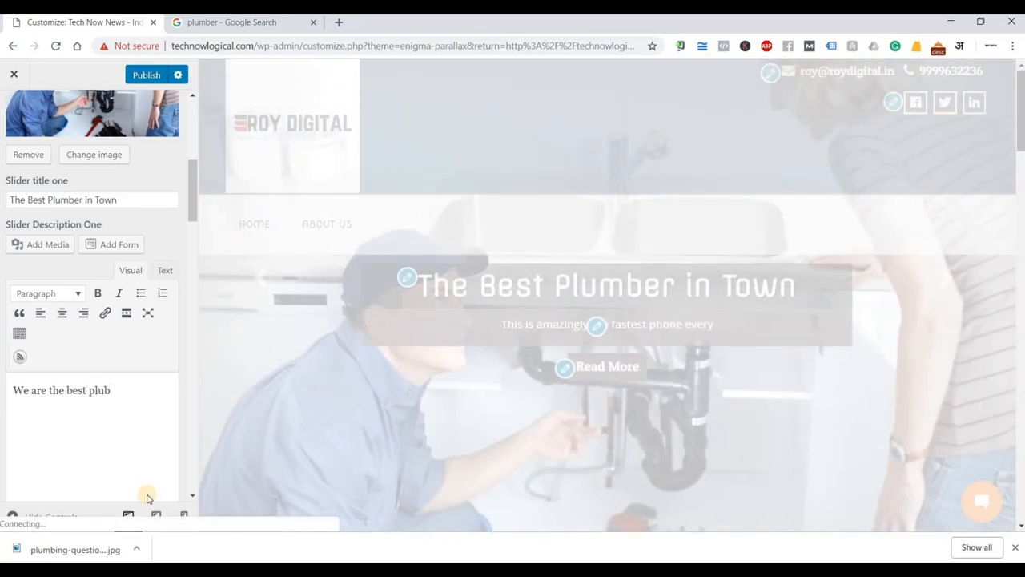
{"action": "type", "text": "ing servi"}
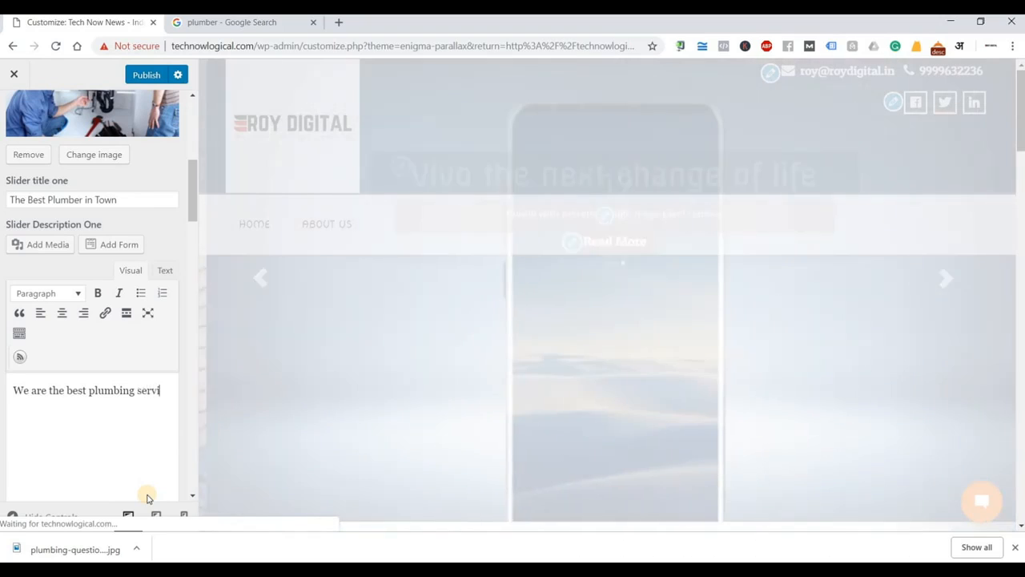
{"action": "type", "text": "ces in t"}
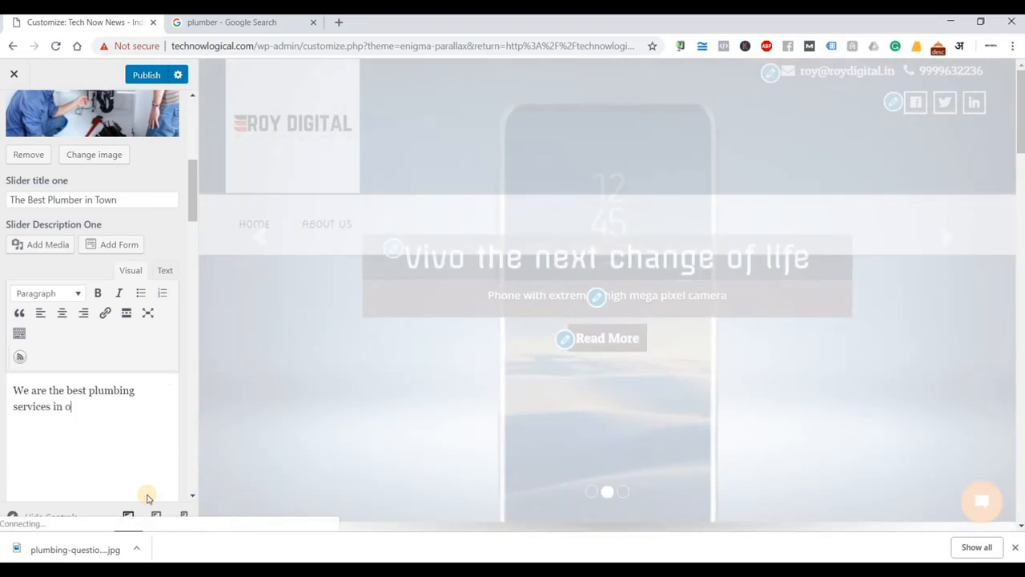
{"action": "type", "text": "own."}
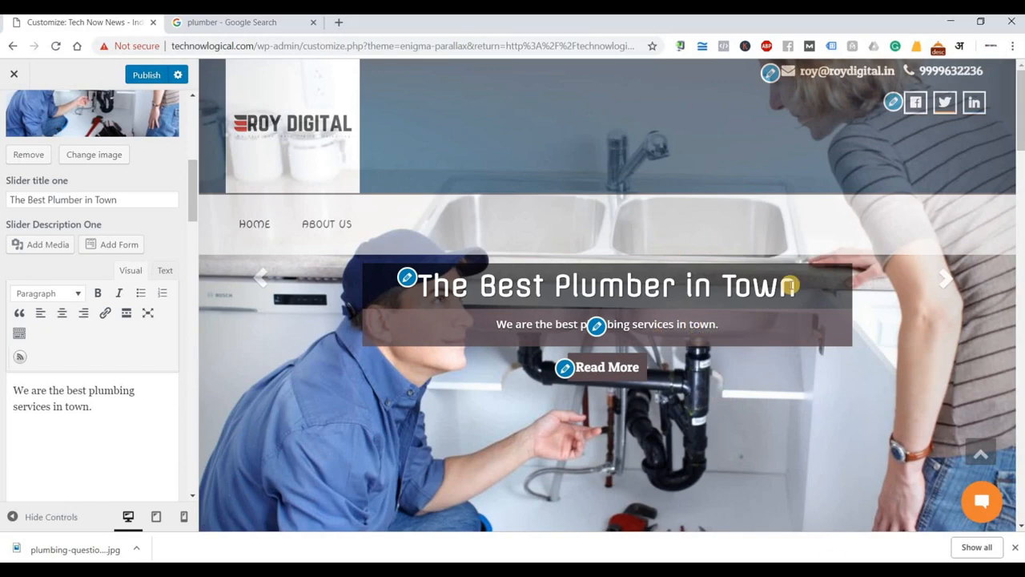
Change the first slide's button text from 'Read More' to 'Get Services'.
{"action": "scroll", "coordinate": [80, 346], "scroll_direction": "down", "scroll_amount": 3}
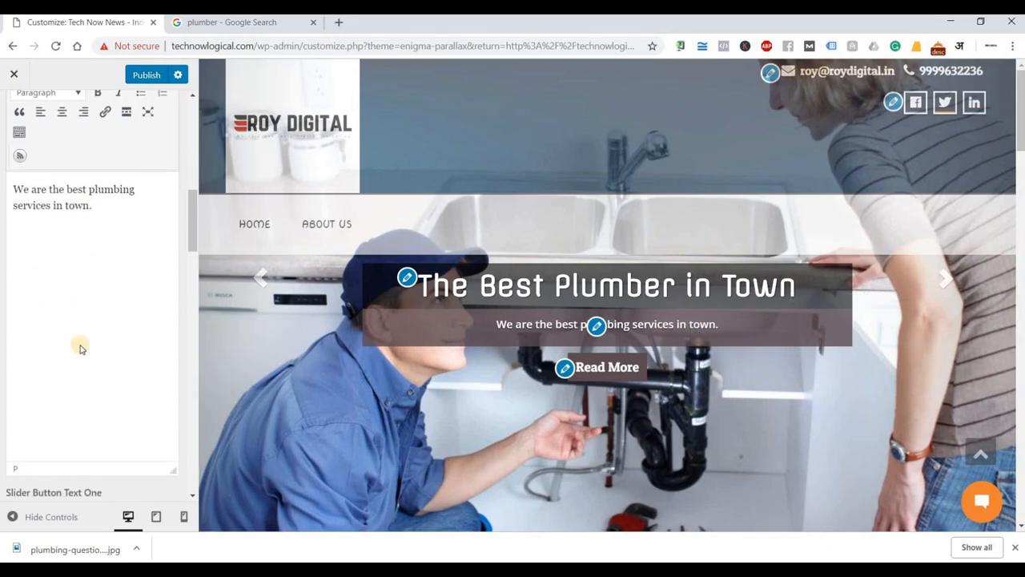
{"action": "scroll", "coordinate": [80, 346], "scroll_direction": "down", "scroll_amount": 2}
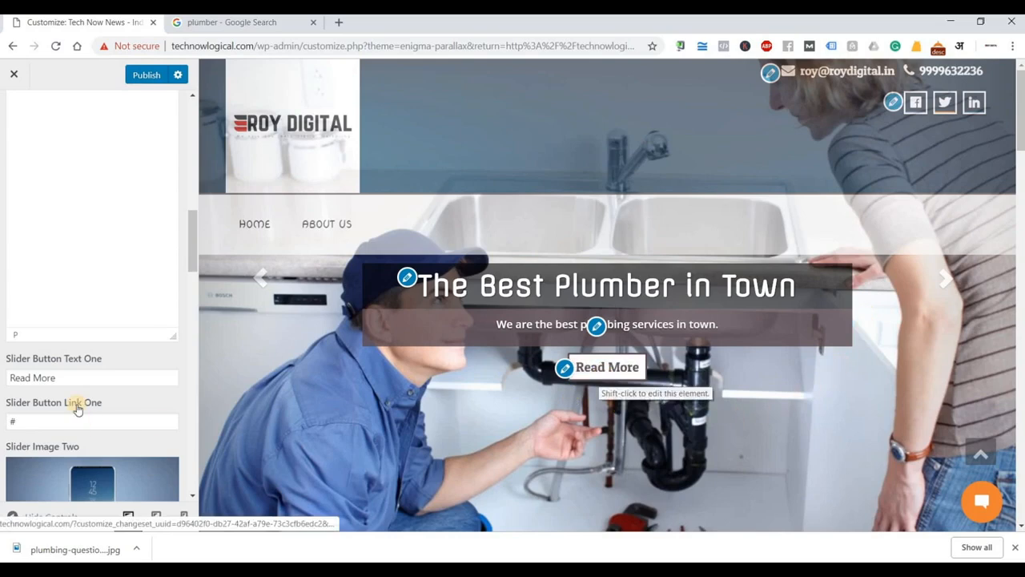
{"action": "triple_click", "coordinate": [64, 377]}
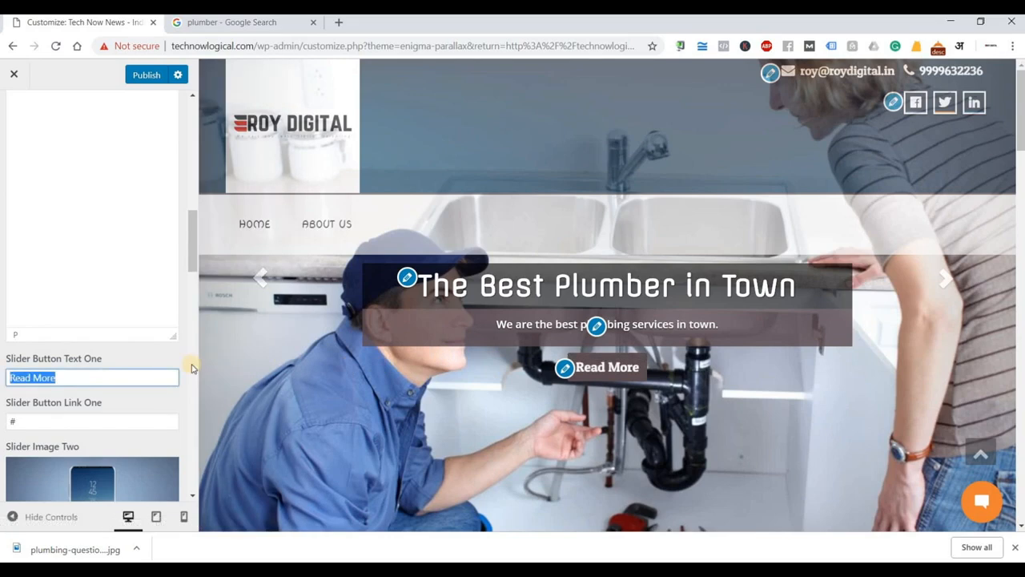
{"action": "type", "text": "Get Service"}
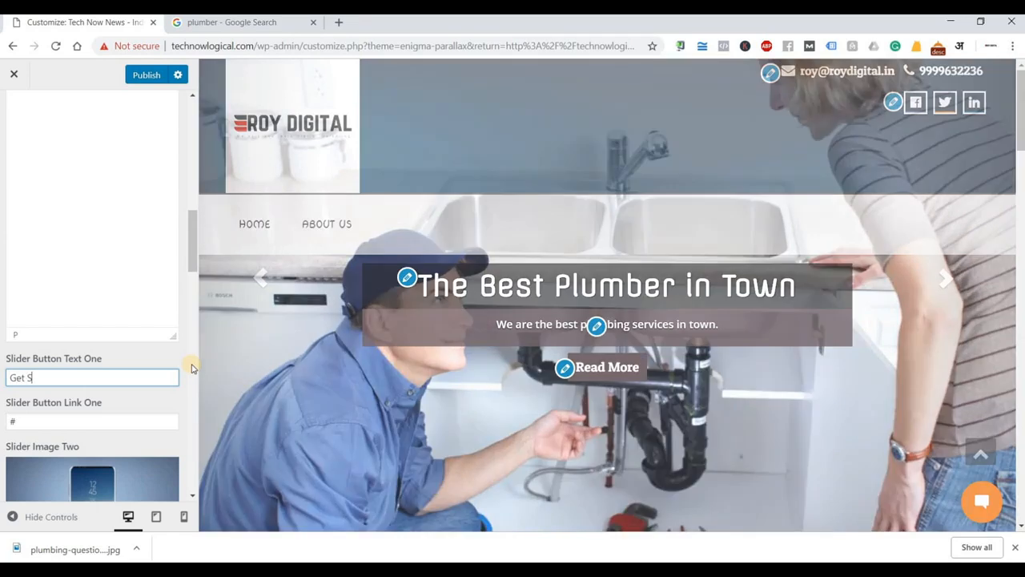
{"action": "type", "text": "s"}
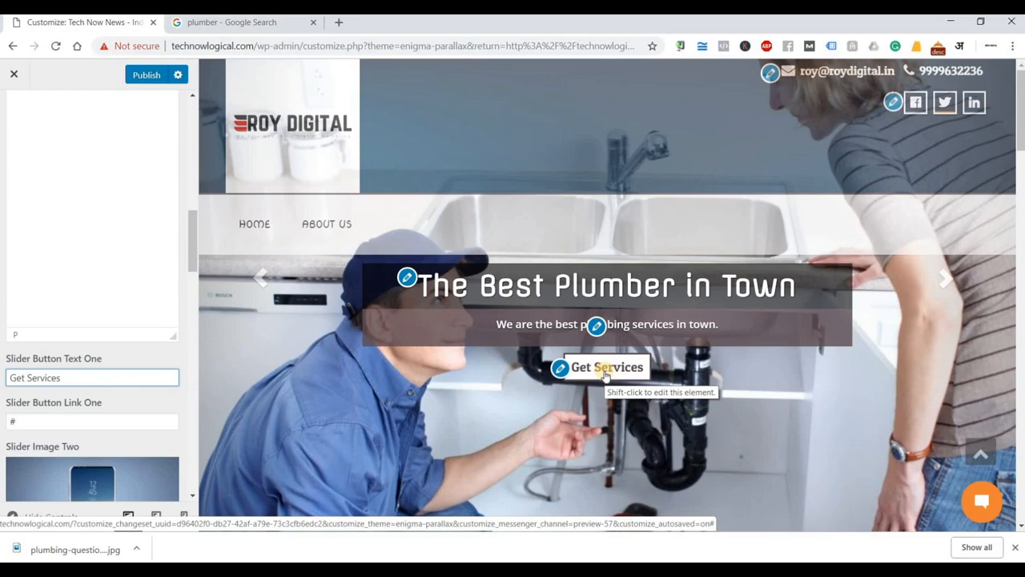
{"action": "left_click", "coordinate": [18, 421]}
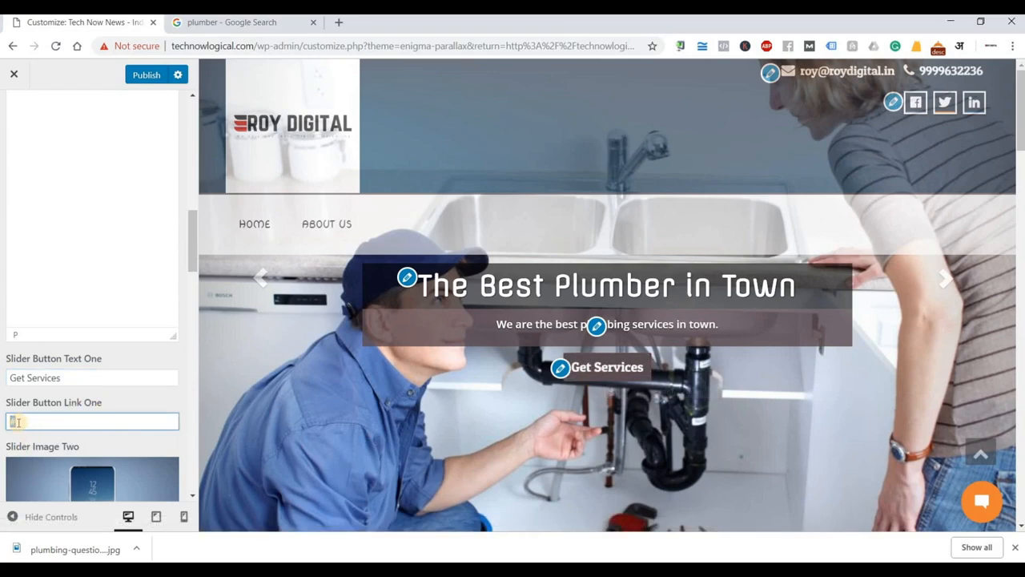
Paste the Google image search address into Slider Button Link One.
{"action": "key", "text": "BackSpace"}
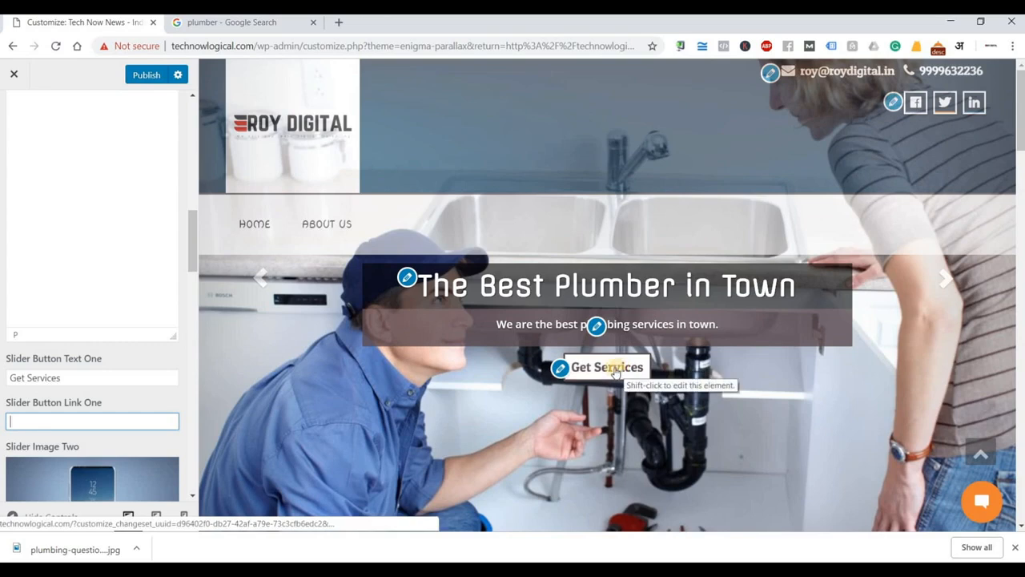
{"action": "key", "text": "ctrl+Tab"}
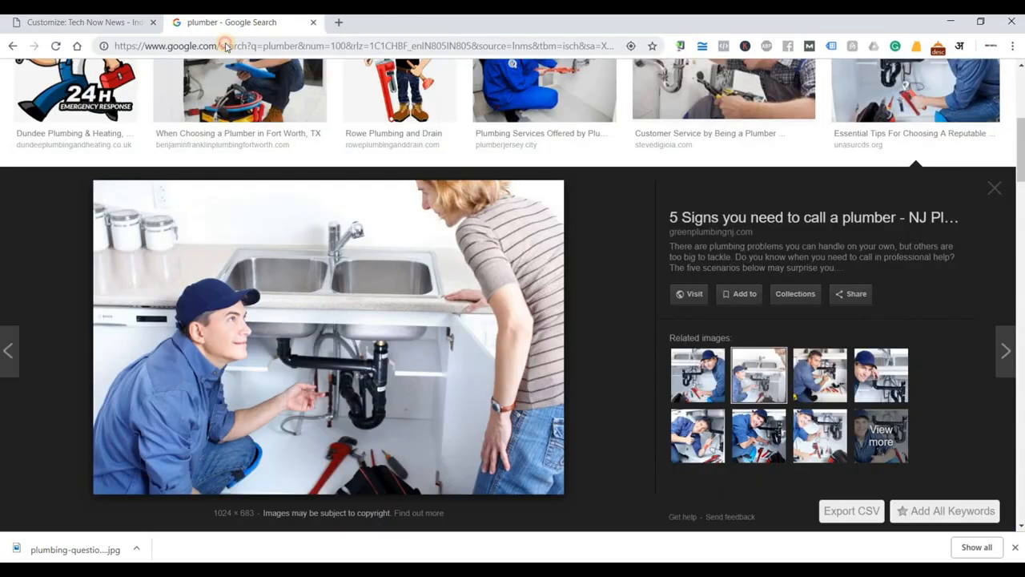
{"action": "left_click", "coordinate": [253, 48]}
{"action": "right_click", "coordinate": [254, 48]}
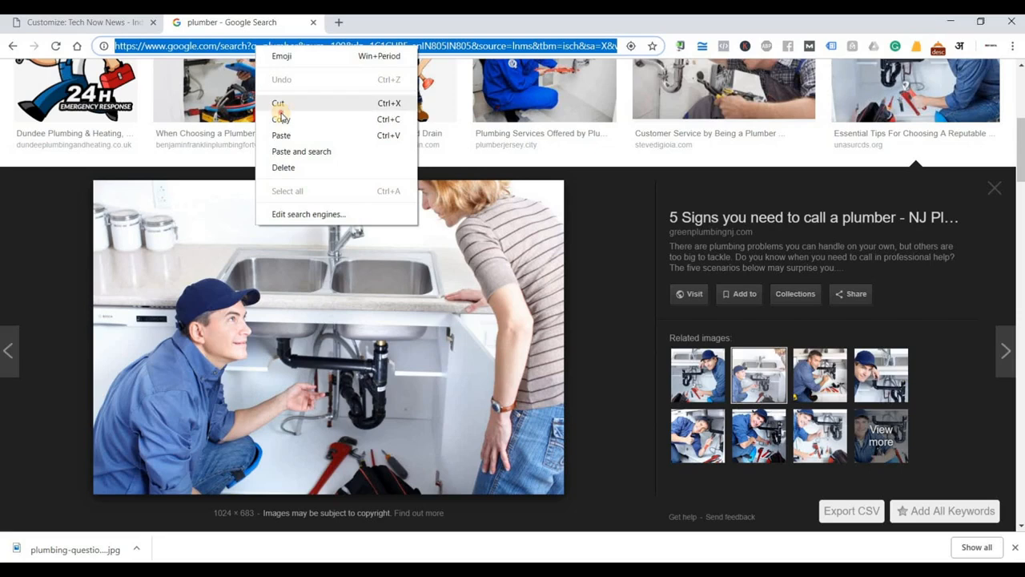
{"action": "left_click", "coordinate": [282, 117]}
{"action": "key", "text": "ctrl+Tab"}
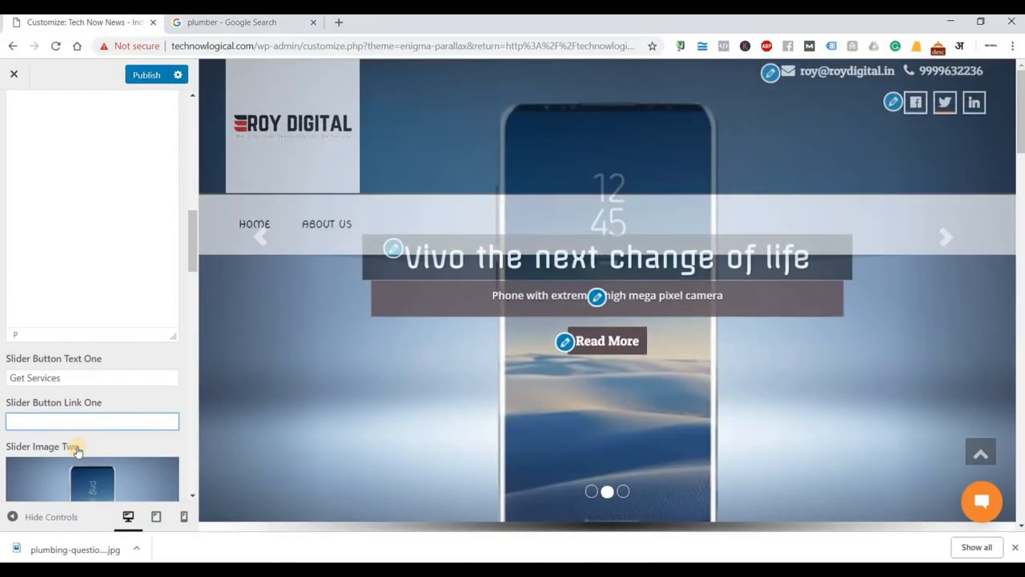
{"action": "key", "text": "ctrl+v"}
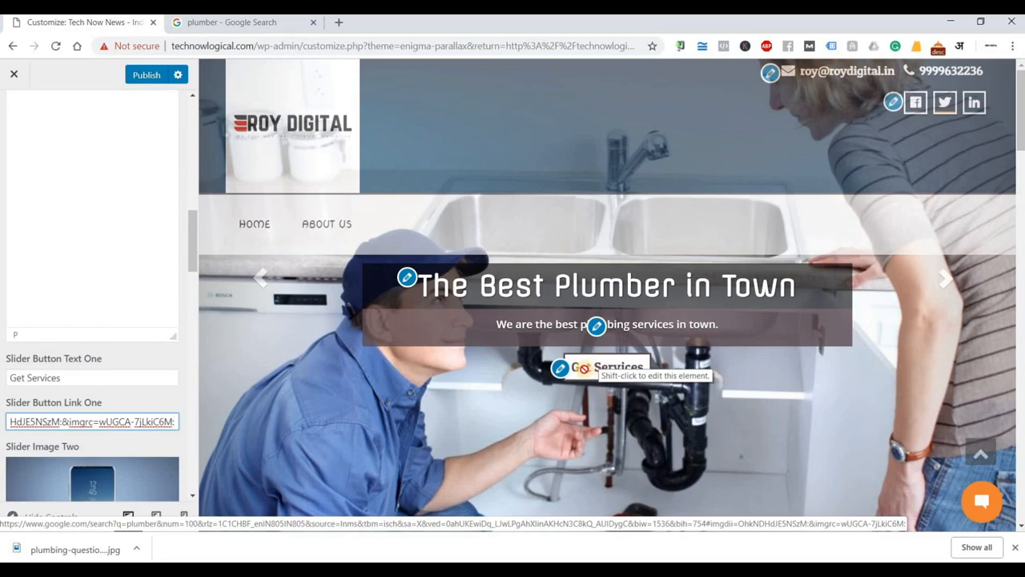
Replace the pasted button link with '#'.
{"action": "triple_click", "coordinate": [160, 422]}
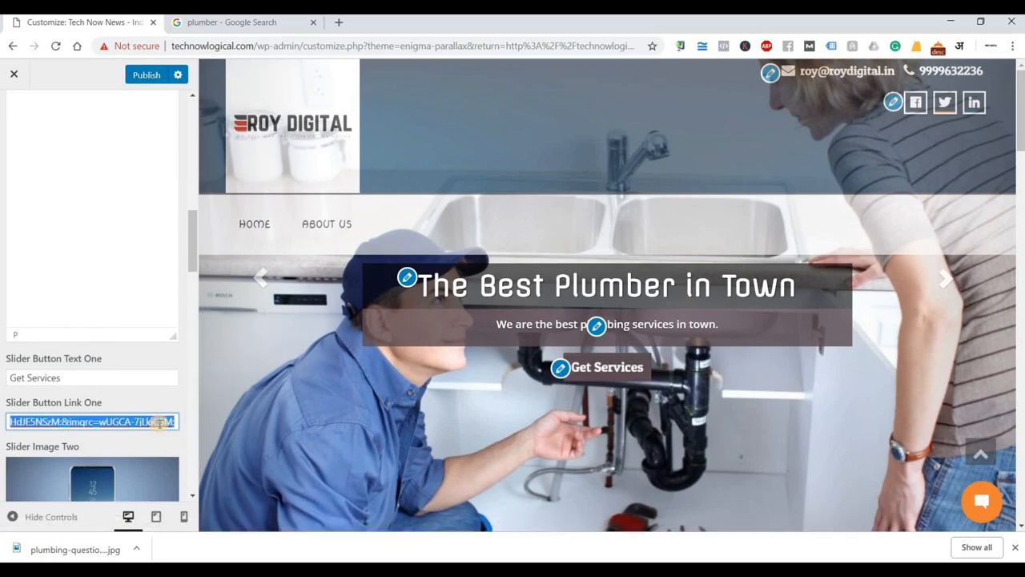
{"action": "key", "text": "BackSpace"}
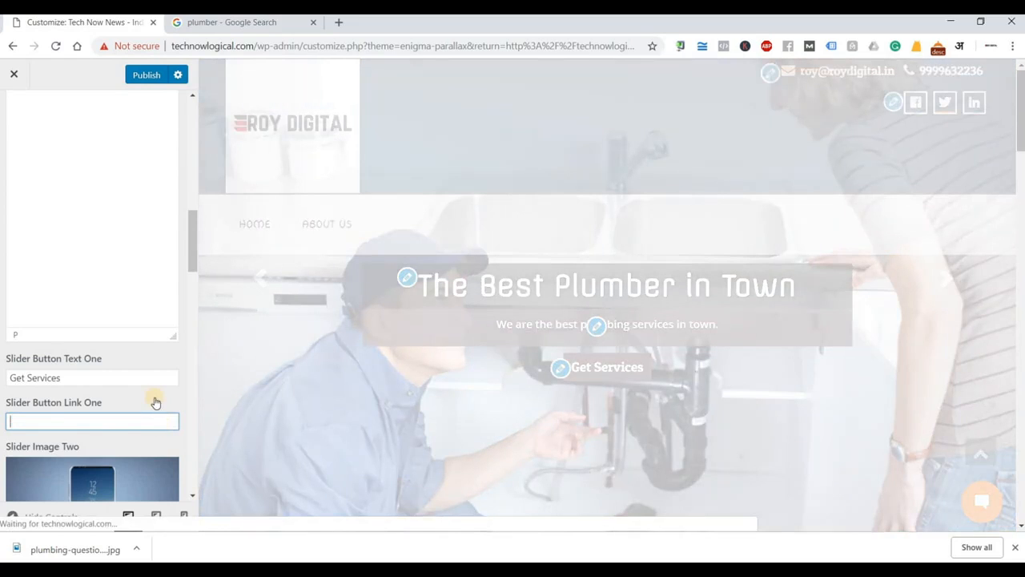
{"action": "type", "text": "#"}
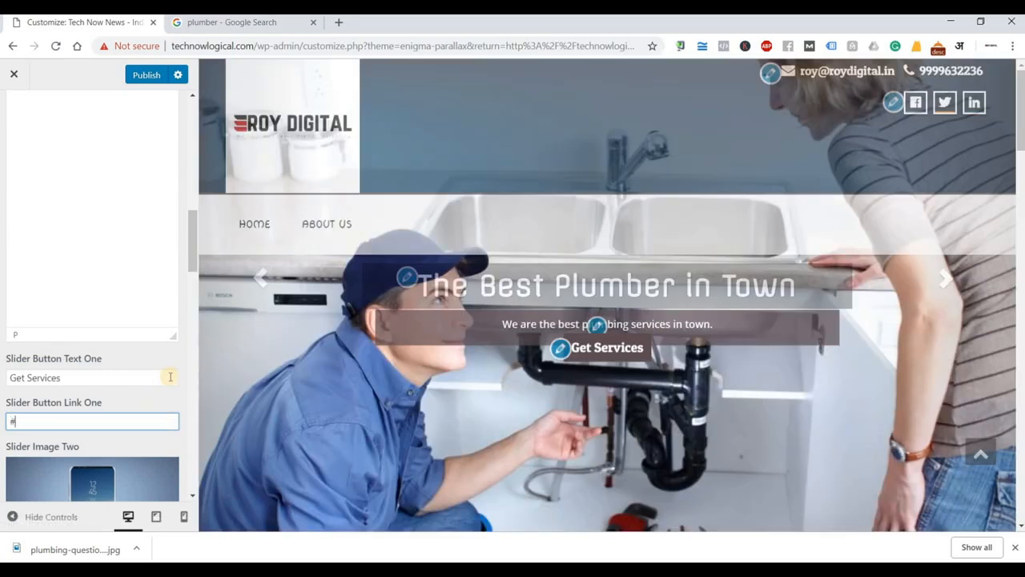
{"action": "scroll", "coordinate": [177, 360], "scroll_direction": "down", "scroll_amount": 1}
{"action": "scroll", "coordinate": [92, 304], "scroll_direction": "down", "scroll_amount": 2}
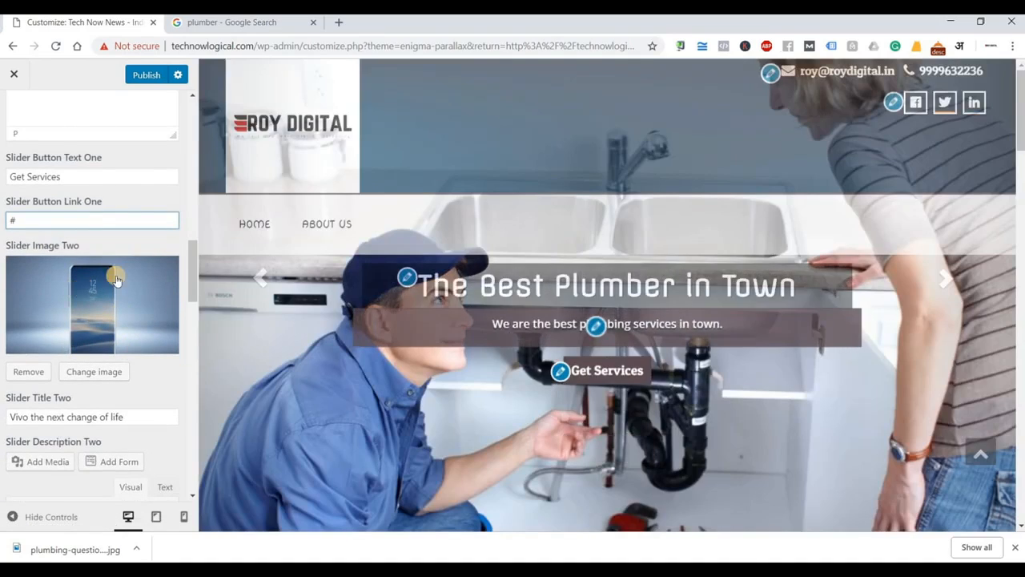
Review the second and third slide settings and scroll the preview down to Our Services.
{"action": "scroll", "coordinate": [140, 341], "scroll_direction": "down", "scroll_amount": 1}
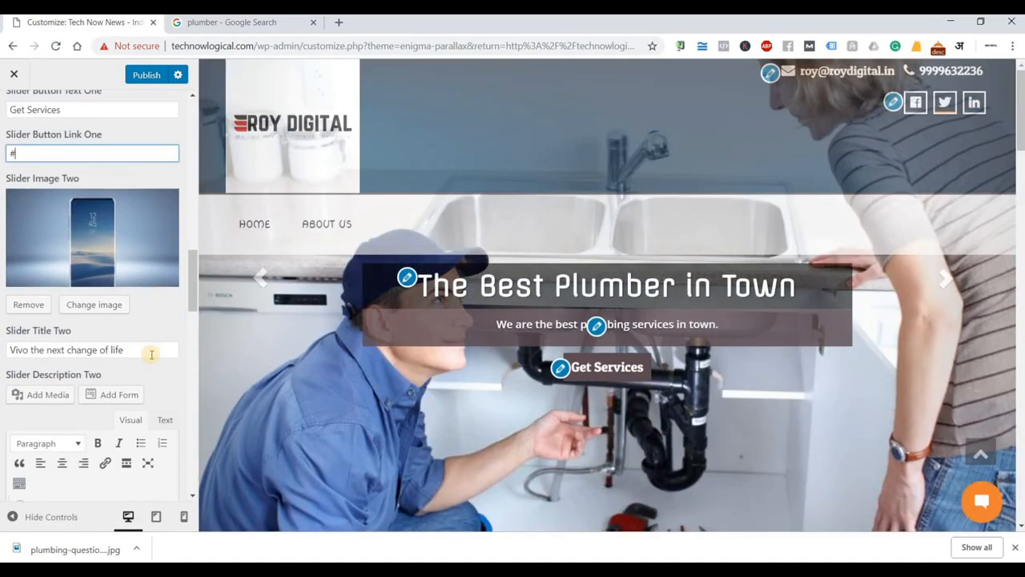
{"action": "triple_click", "coordinate": [16, 349]}
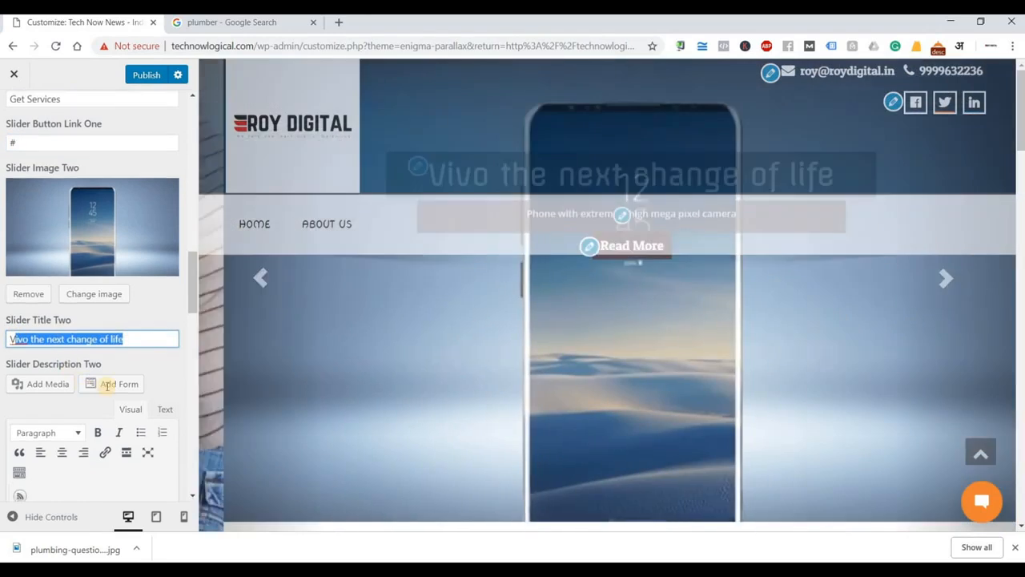
{"action": "scroll", "coordinate": [106, 281], "scroll_direction": "down", "scroll_amount": 3}
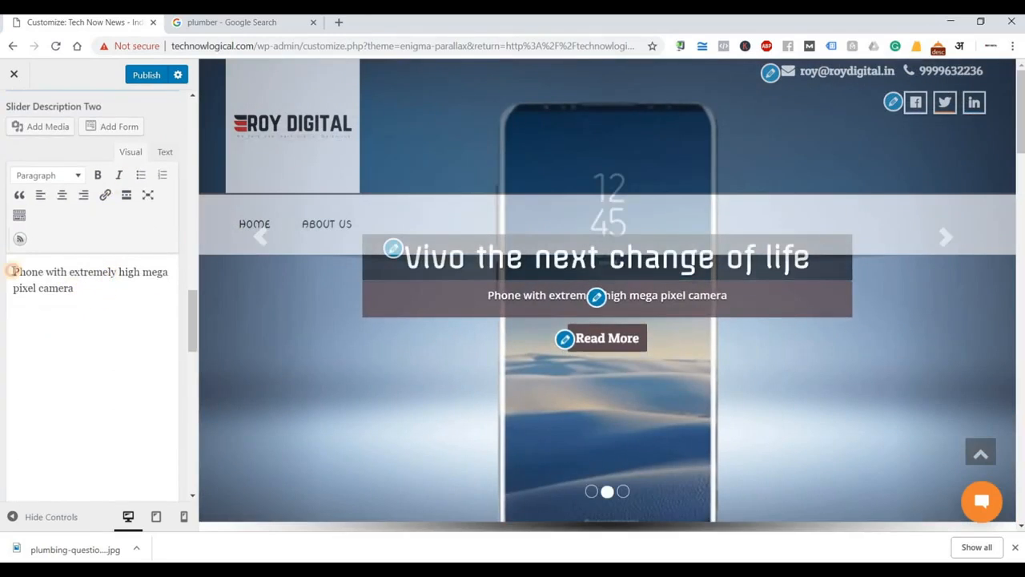
{"action": "left_click_drag", "start_coordinate": [11, 272], "coordinate": [65, 348]}
{"action": "scroll", "coordinate": [68, 359], "scroll_direction": "down", "scroll_amount": 6}
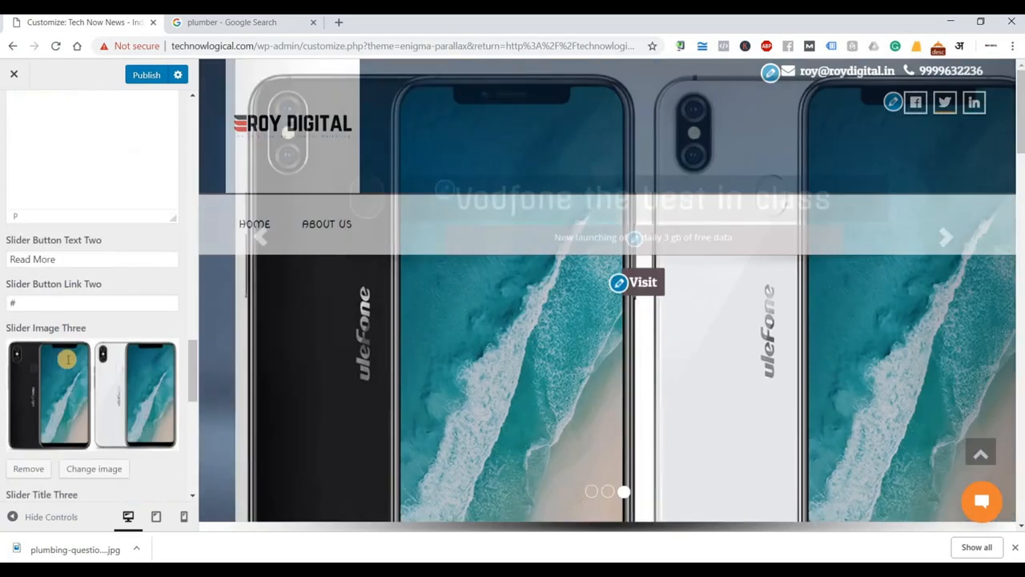
{"action": "scroll", "coordinate": [94, 290], "scroll_direction": "down", "scroll_amount": 6}
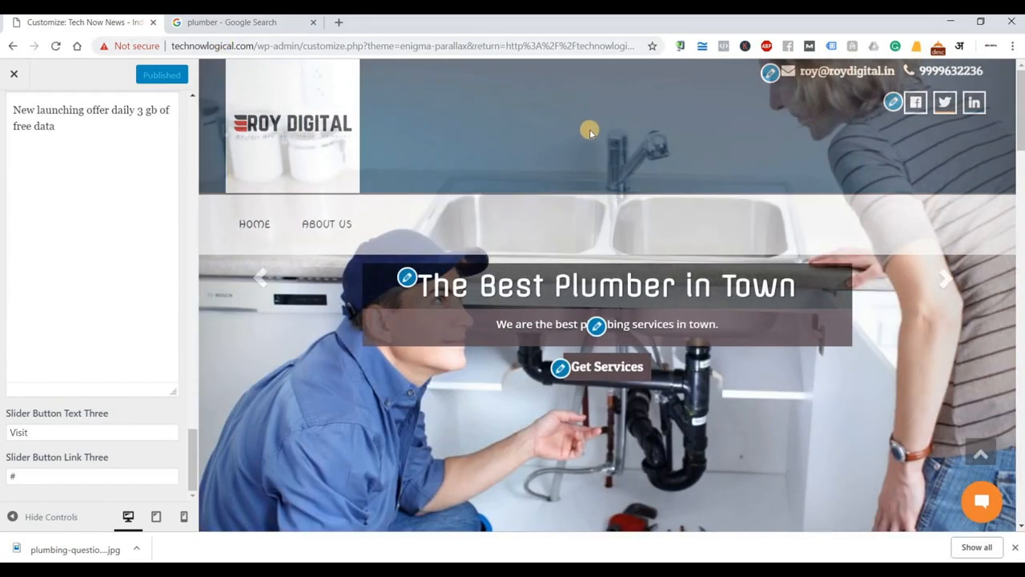
{"action": "scroll", "coordinate": [588, 131], "scroll_direction": "down", "scroll_amount": 5}
{"action": "scroll", "coordinate": [592, 140], "scroll_direction": "down", "scroll_amount": 1}
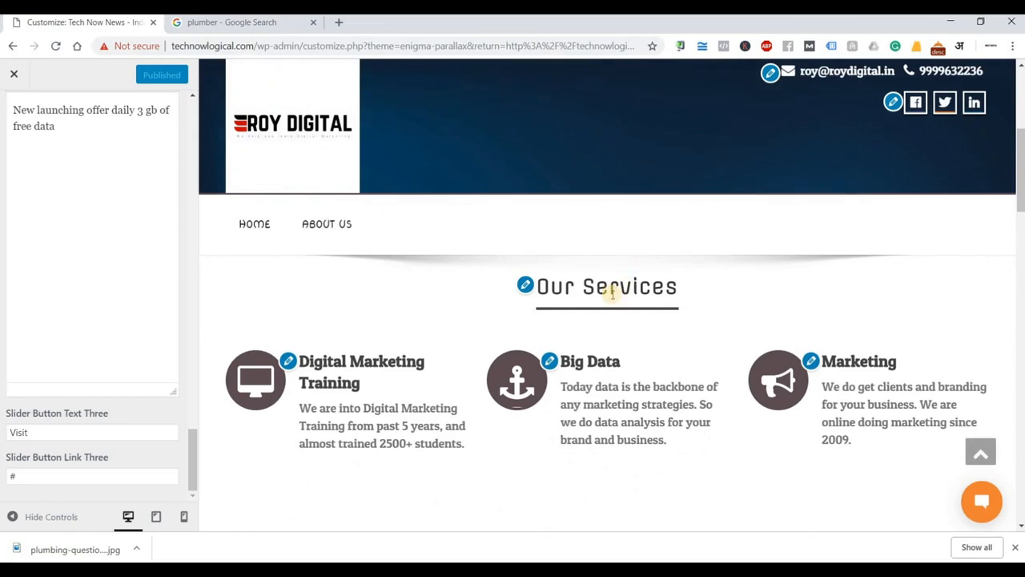
Rename the services section heading from 'Our Services' to 'Our Products'.
{"action": "left_click", "coordinate": [523, 287]}
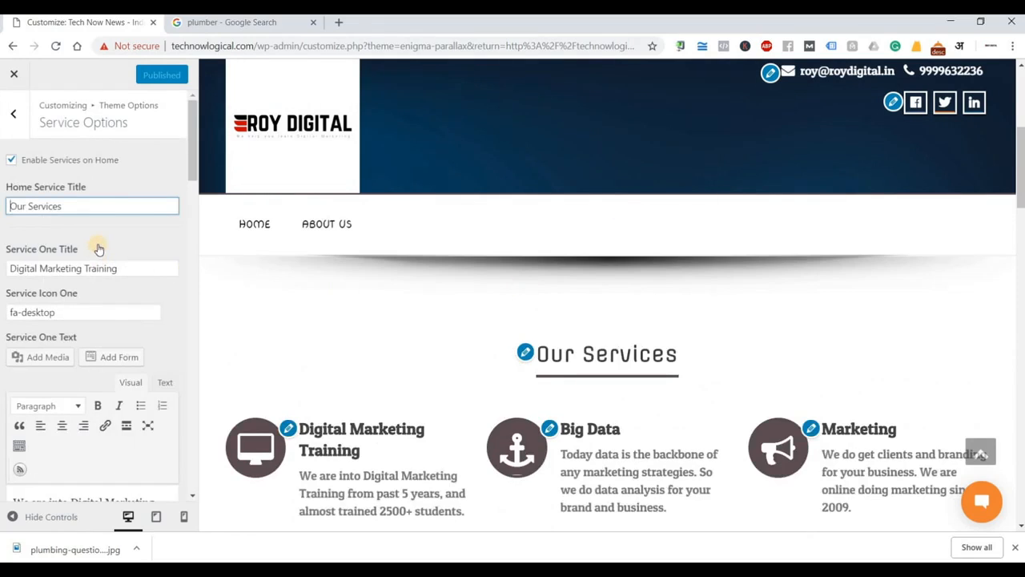
{"action": "left_click_drag", "start_coordinate": [17, 205], "coordinate": [31, 286]}
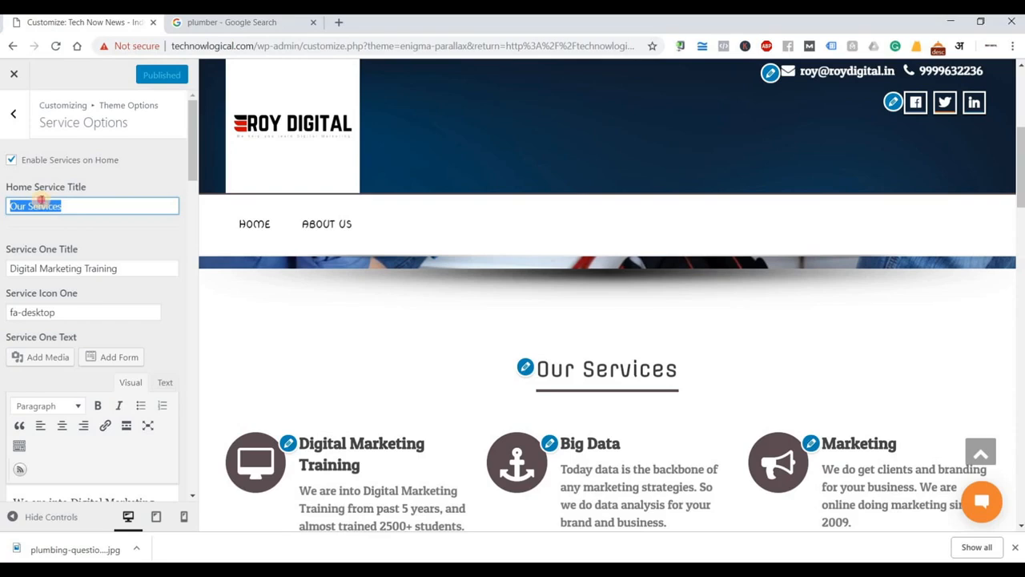
{"action": "double_click", "coordinate": [40, 202]}
{"action": "type", "text": "Produ"}
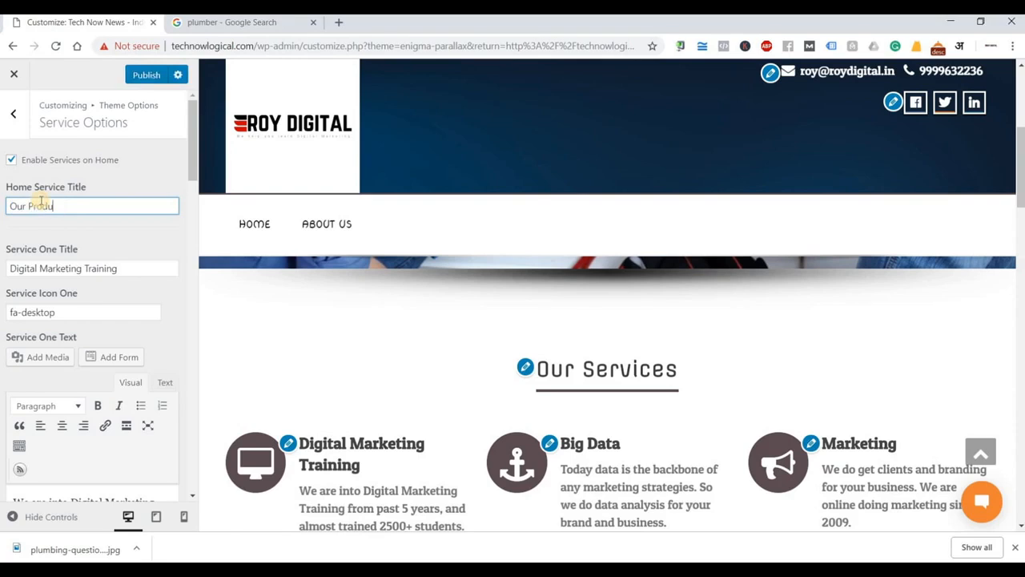
{"action": "type", "text": "ctw"}
{"action": "key", "text": "BackSpace"}
{"action": "type", "text": "s"}
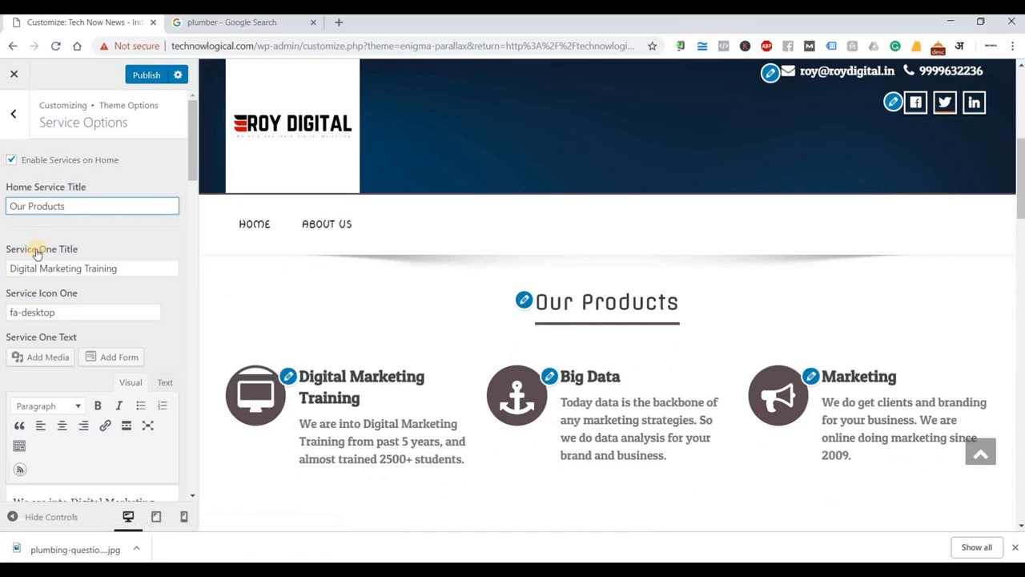
Inspect the first service's title and icon choices.
{"action": "triple_click", "coordinate": [64, 269]}
{"action": "scroll", "coordinate": [75, 233], "scroll_direction": "down", "scroll_amount": 1}
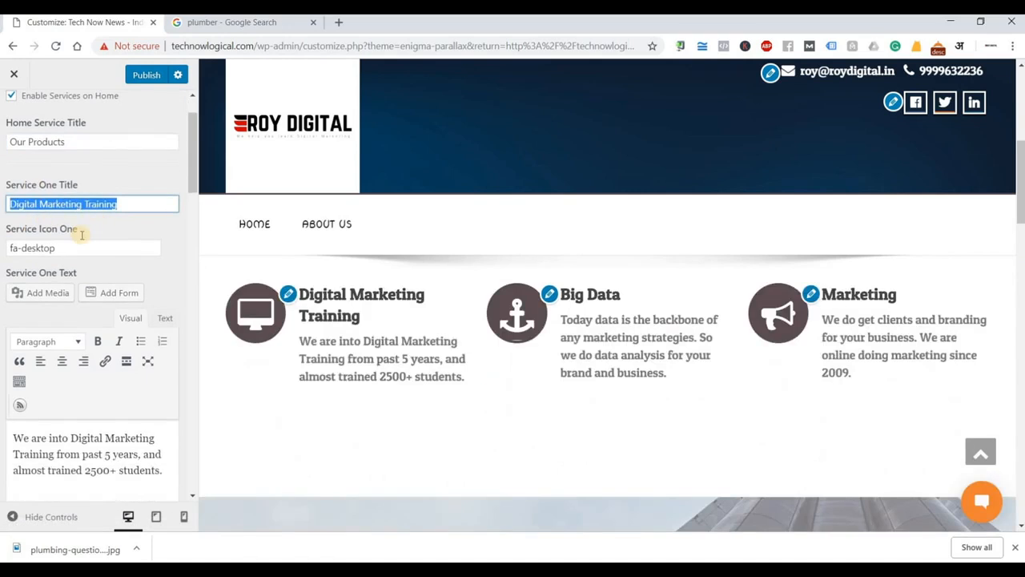
{"action": "left_click", "coordinate": [74, 245]}
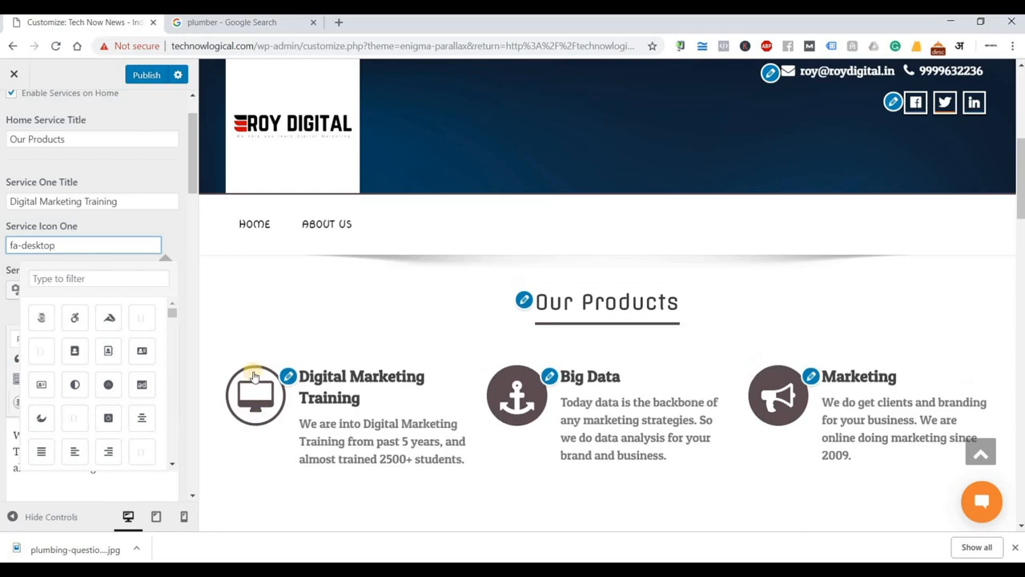
{"action": "key", "text": "shift+Tab"}
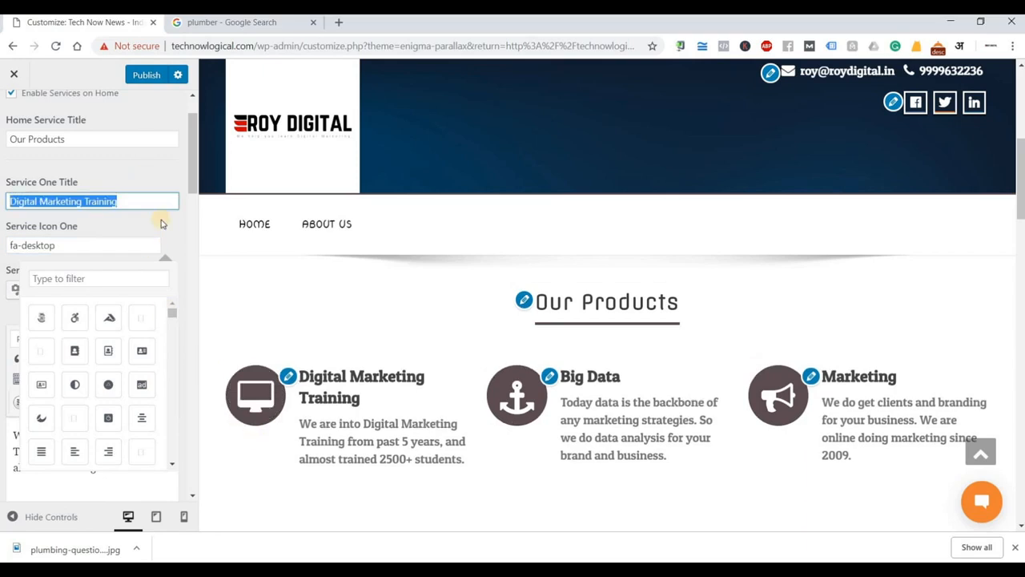
Select the first service's description and move through the remaining Service Options.
{"action": "left_click_drag", "start_coordinate": [163, 224], "coordinate": [173, 250]}
{"action": "scroll", "coordinate": [161, 223], "scroll_direction": "down", "scroll_amount": 2}
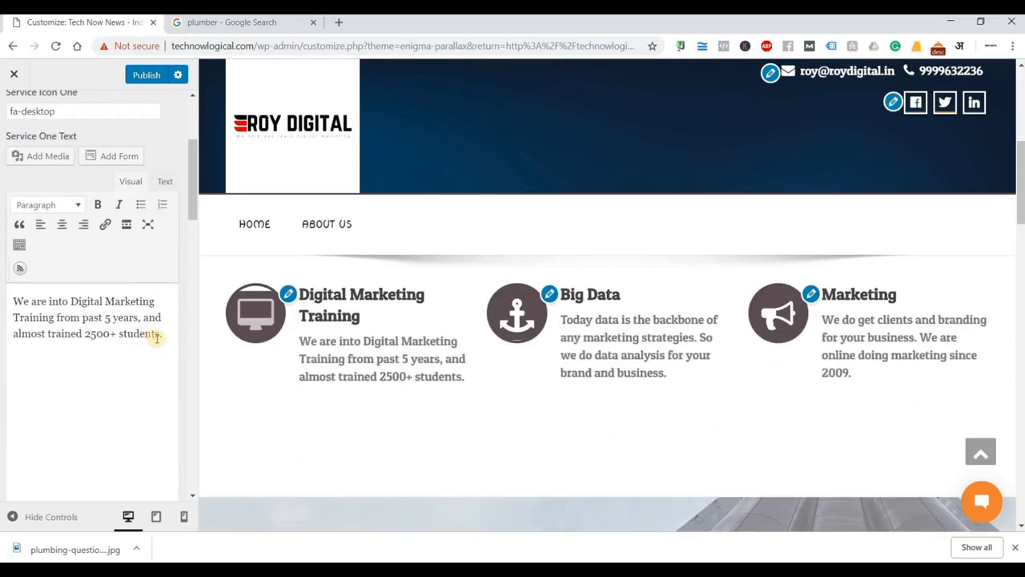
{"action": "left_click_drag", "start_coordinate": [157, 335], "coordinate": [23, 301]}
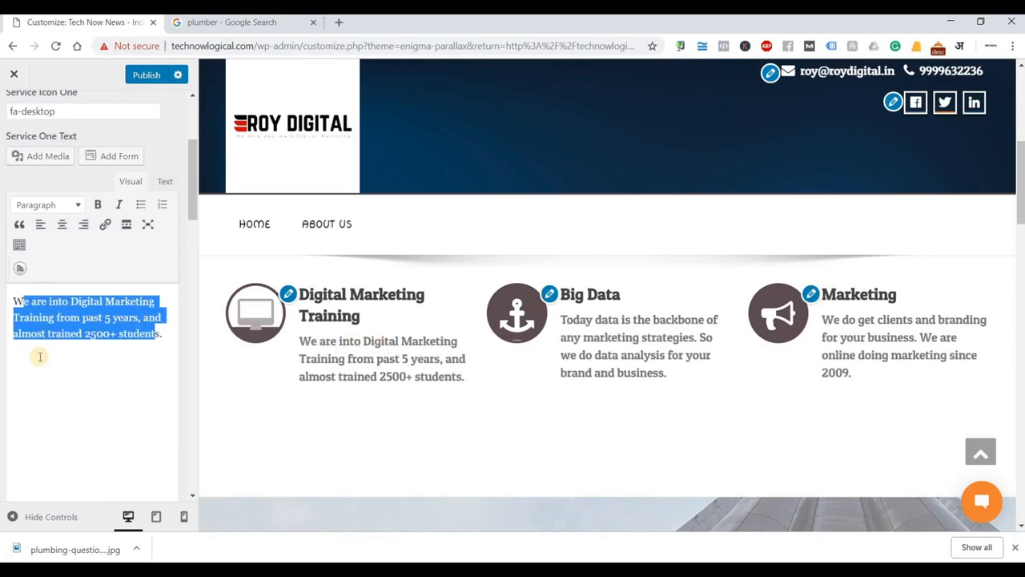
{"action": "scroll", "coordinate": [39, 357], "scroll_direction": "down", "scroll_amount": 5}
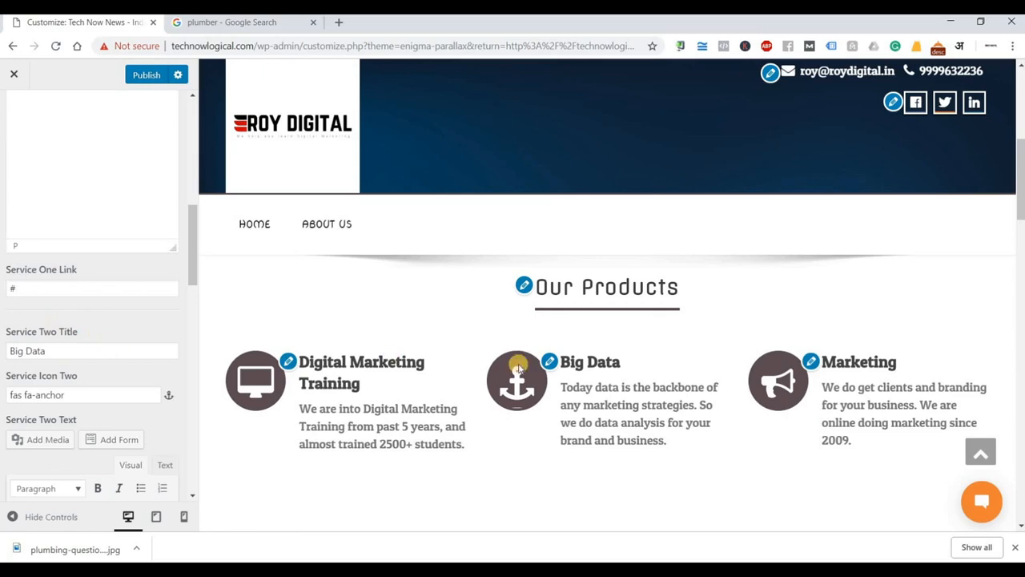
{"action": "scroll", "coordinate": [107, 329], "scroll_direction": "down", "scroll_amount": 1}
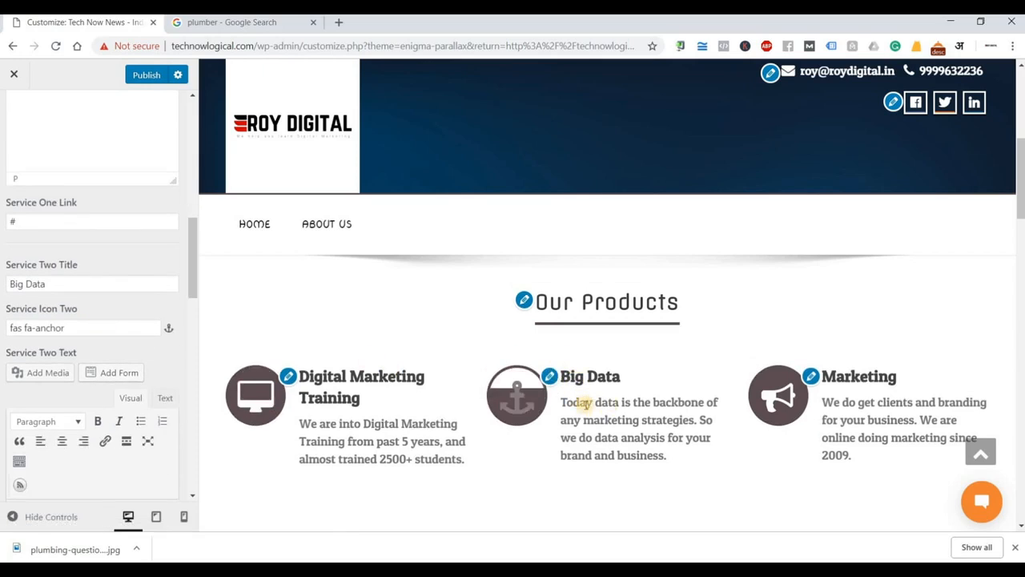
{"action": "scroll", "coordinate": [565, 404], "scroll_direction": "down", "scroll_amount": 1}
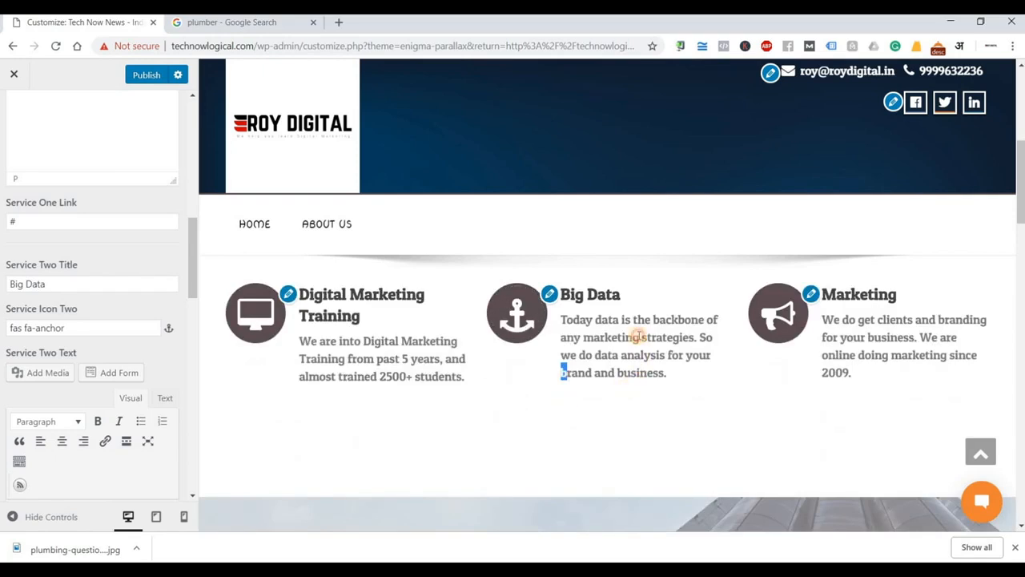
Scroll the preview down to the 'Our Clients' portfolio section.
{"action": "left_click_drag", "start_coordinate": [565, 370], "coordinate": [594, 320]}
{"action": "scroll", "coordinate": [88, 393], "scroll_direction": "down", "scroll_amount": 3}
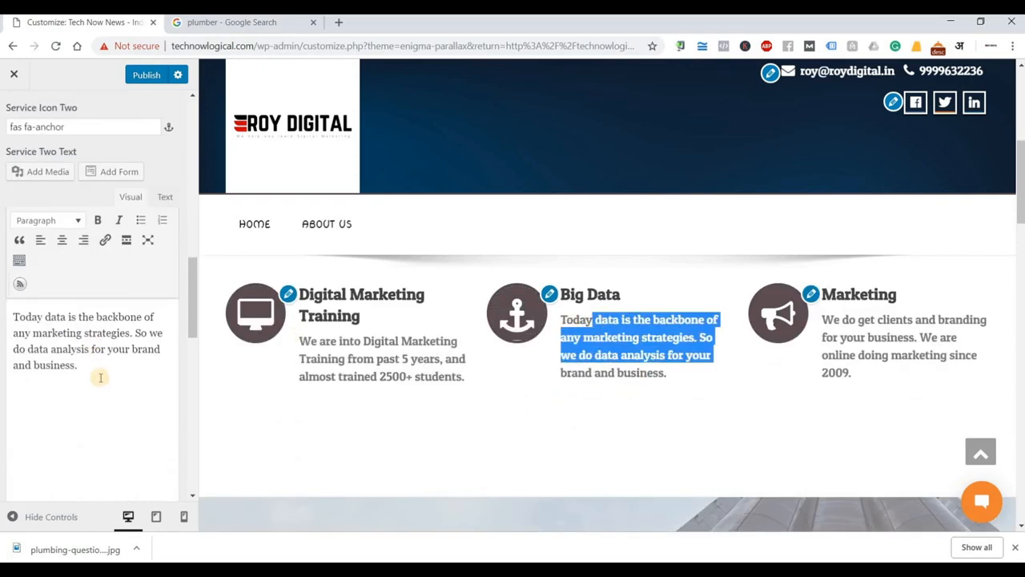
{"action": "scroll", "coordinate": [92, 347], "scroll_direction": "down", "scroll_amount": 8}
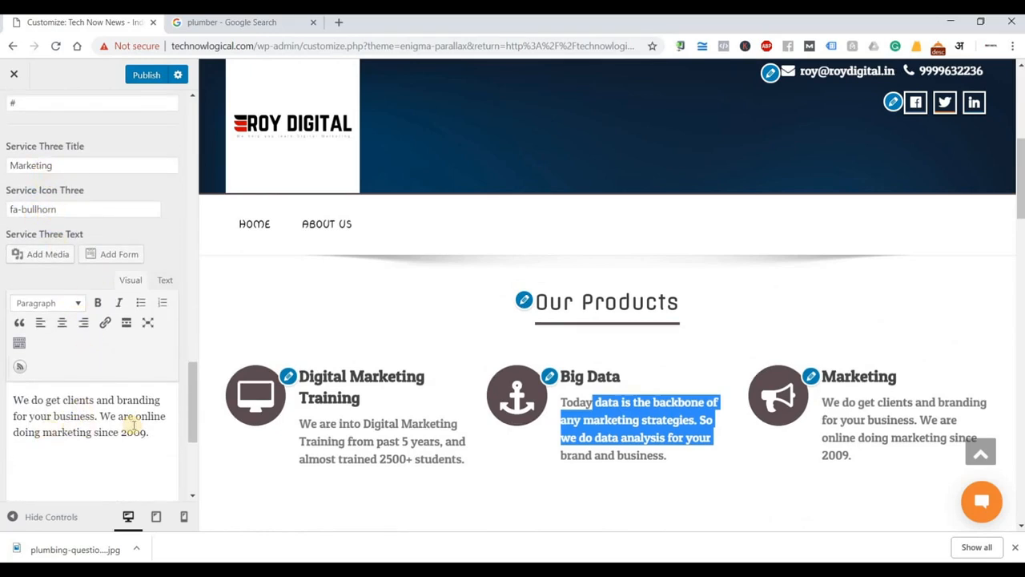
{"action": "scroll", "coordinate": [89, 129], "scroll_direction": "down", "scroll_amount": 1}
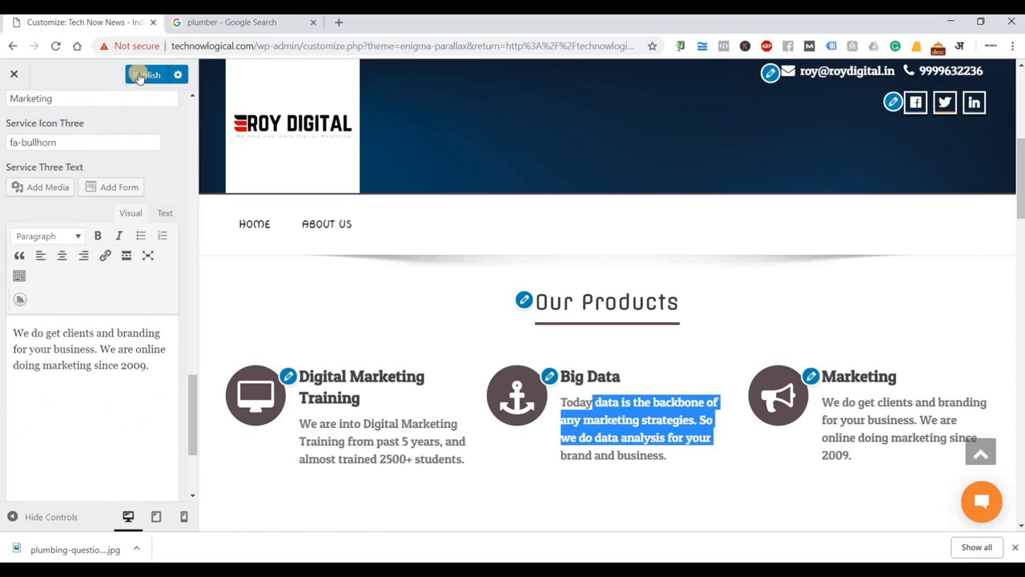
{"action": "scroll", "coordinate": [563, 372], "scroll_direction": "down", "scroll_amount": 1}
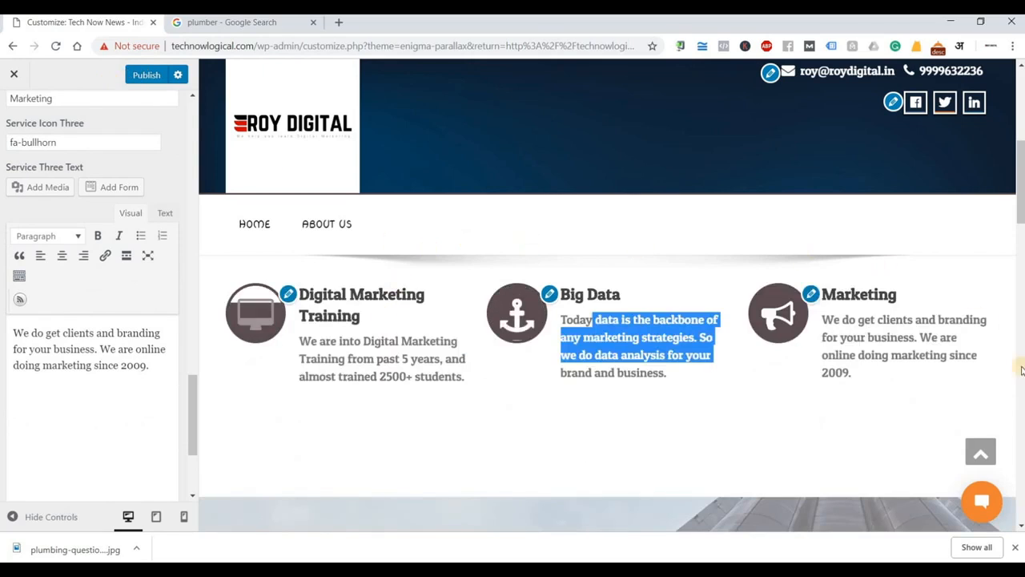
{"action": "scroll", "coordinate": [789, 422], "scroll_direction": "up", "scroll_amount": 1}
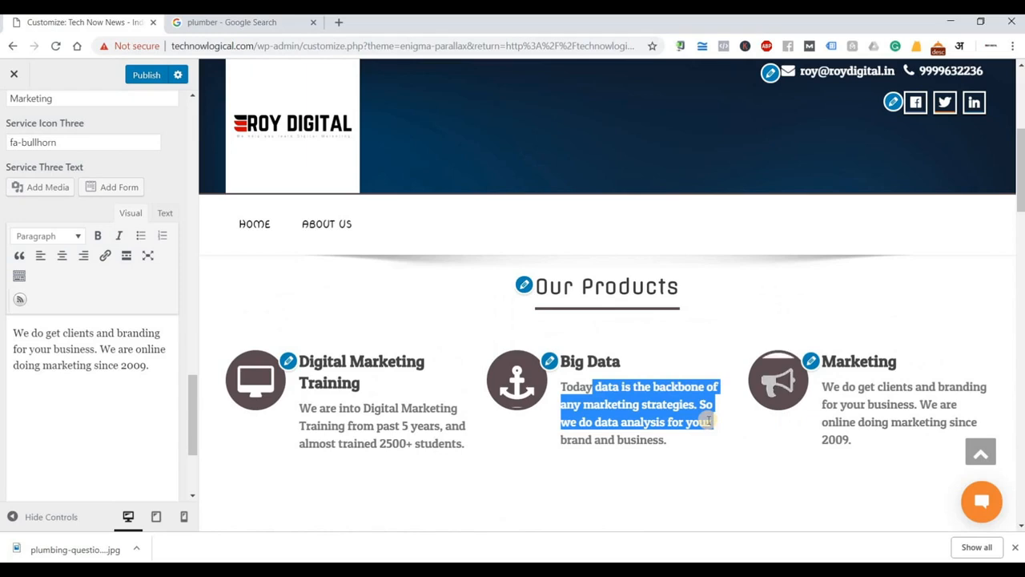
{"action": "scroll", "coordinate": [709, 423], "scroll_direction": "down", "scroll_amount": 3}
{"action": "scroll", "coordinate": [625, 410], "scroll_direction": "down", "scroll_amount": 2}
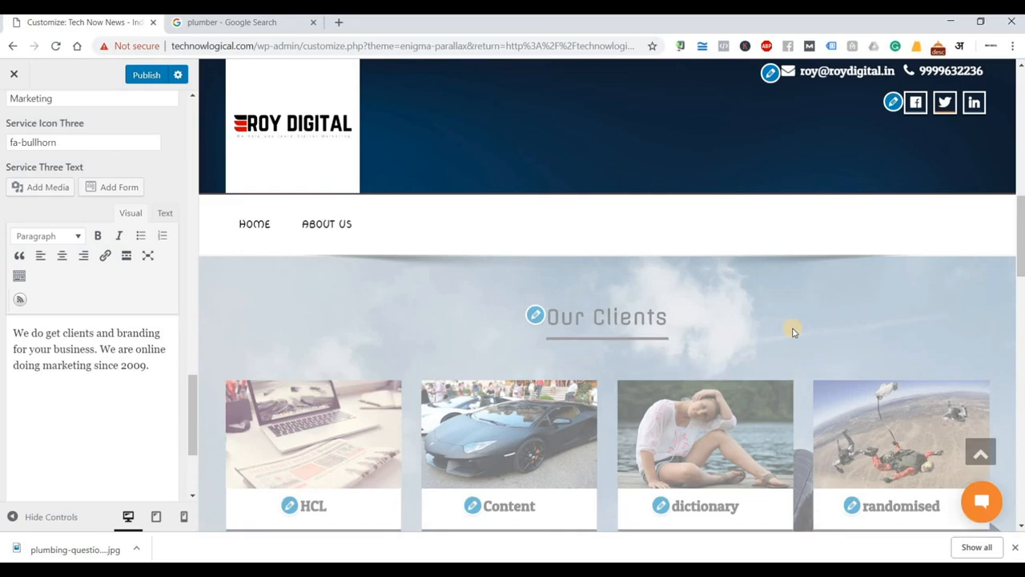
{"action": "scroll", "coordinate": [793, 331], "scroll_direction": "down", "scroll_amount": 1}
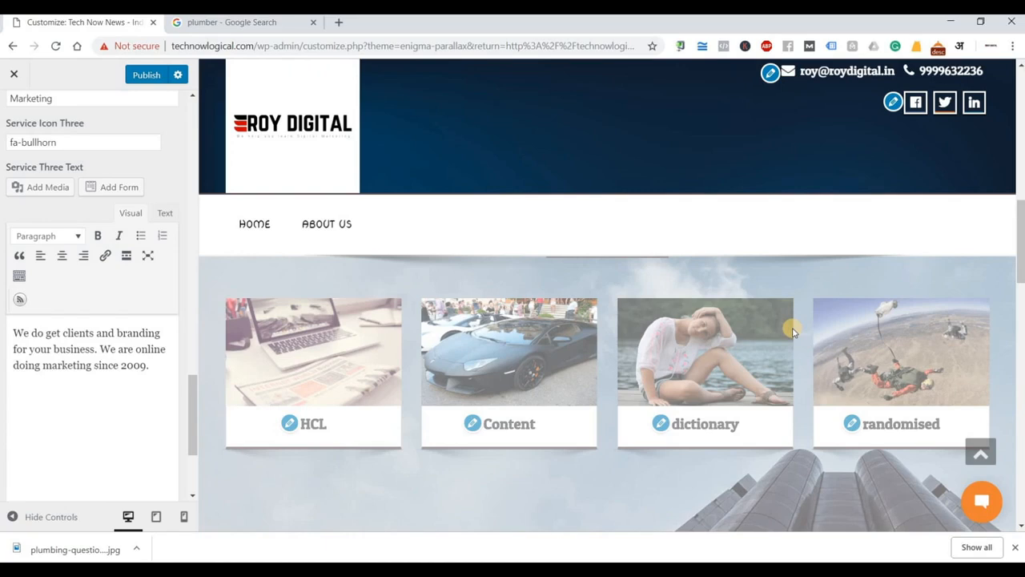
{"action": "mouse_move", "coordinate": [792, 331]}
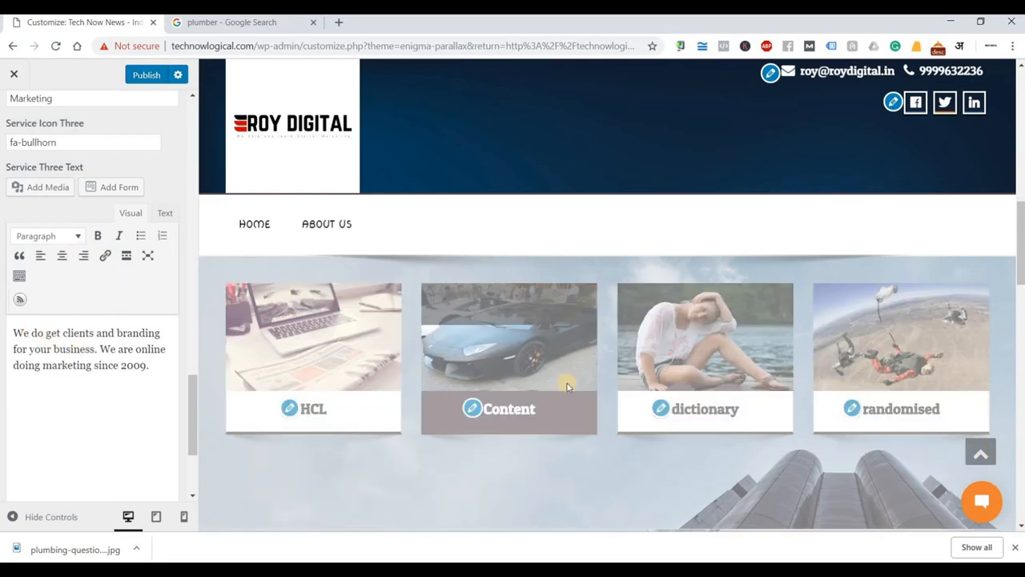
{"action": "scroll", "coordinate": [541, 428], "scroll_direction": "up", "scroll_amount": 2}
Retitle the Our Clients heading to 'Projects we have done' and review the four portfolio items.
{"action": "left_click", "coordinate": [535, 420]}
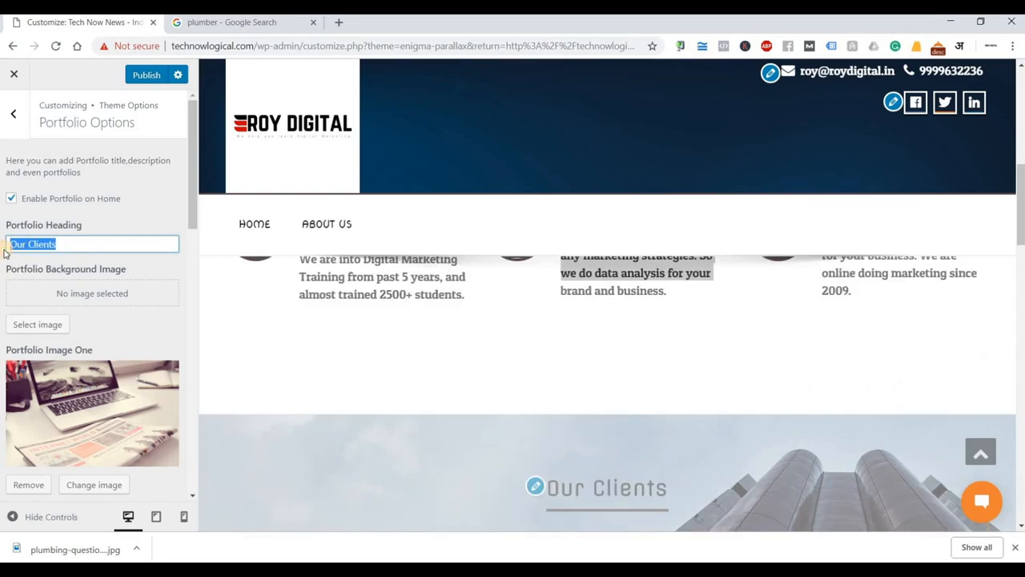
{"action": "type", "text": "Projects"}
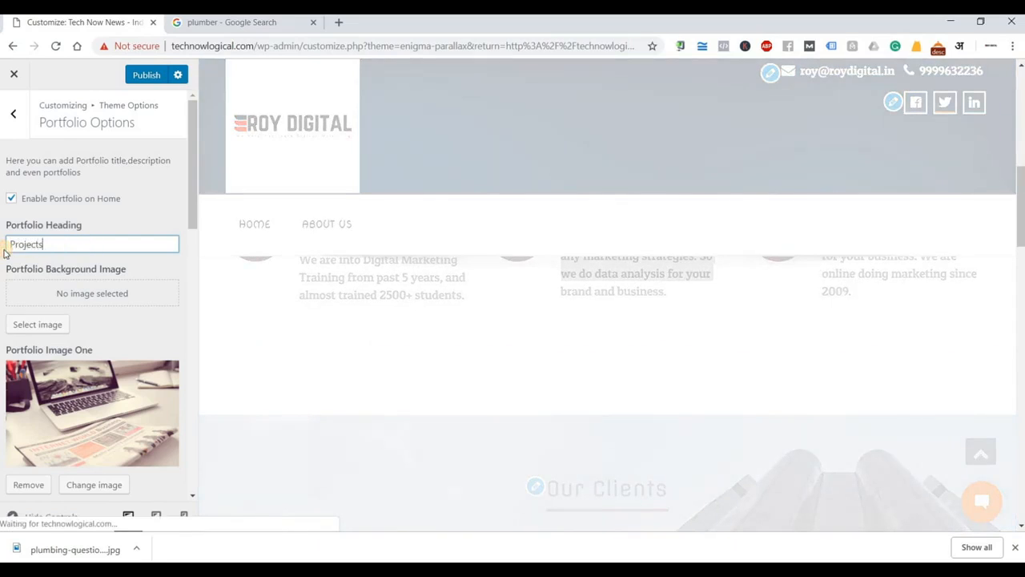
{"action": "type", "text": " we have done"}
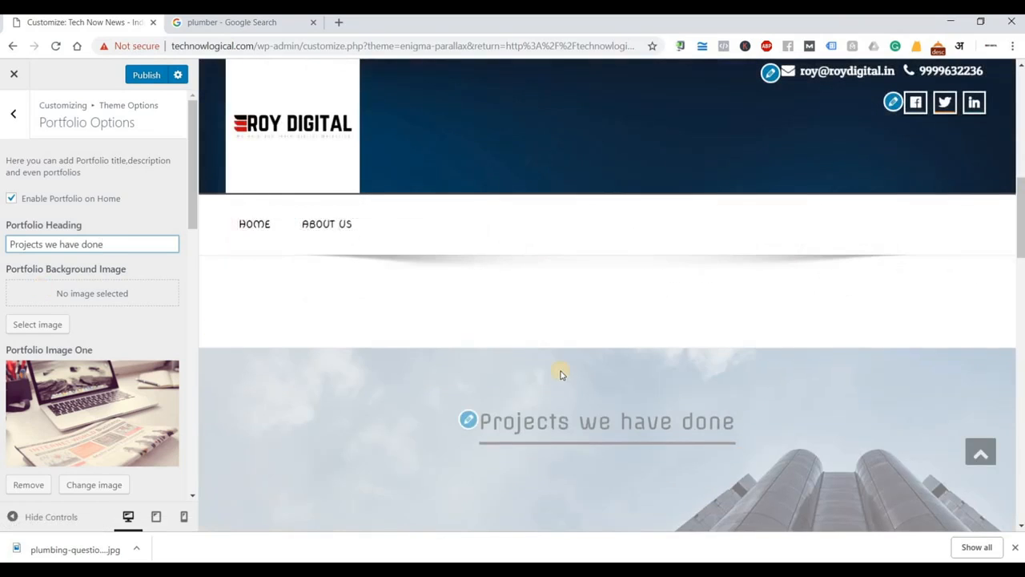
{"action": "scroll", "coordinate": [560, 374], "scroll_direction": "down", "scroll_amount": 2}
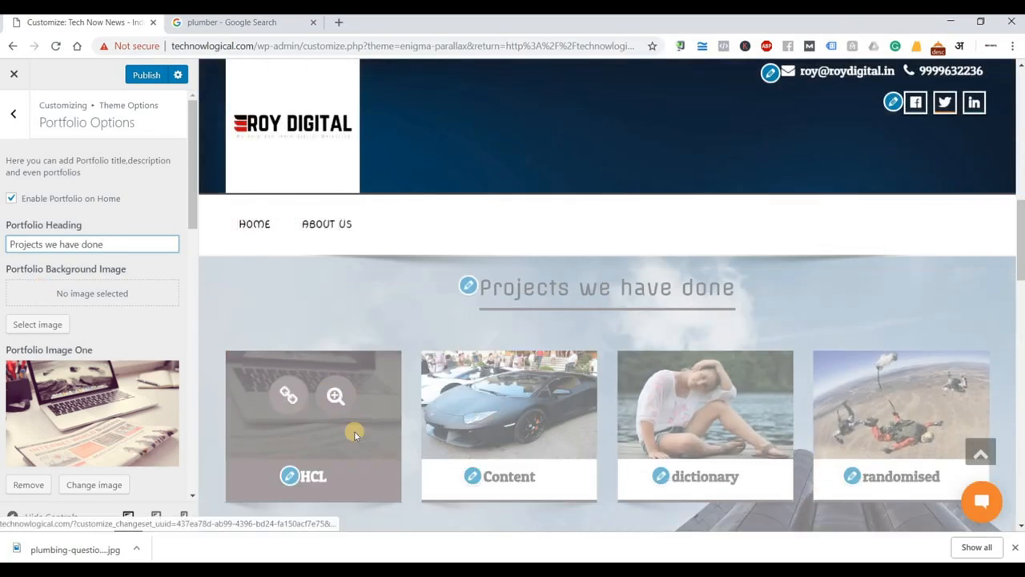
{"action": "scroll", "coordinate": [264, 384], "scroll_direction": "down", "scroll_amount": 1}
{"action": "scroll", "coordinate": [48, 276], "scroll_direction": "down", "scroll_amount": 2}
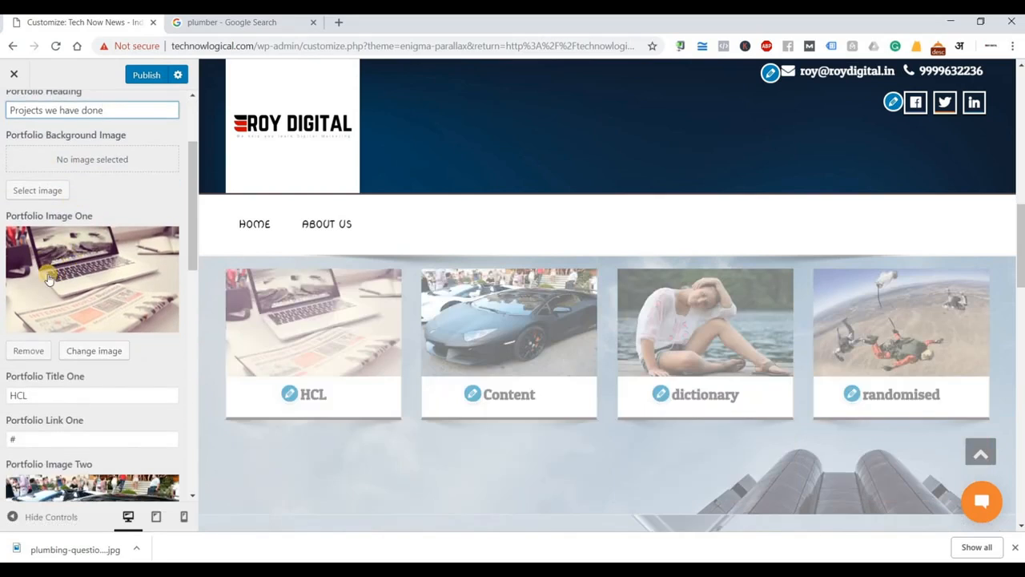
{"action": "scroll", "coordinate": [48, 305], "scroll_direction": "down", "scroll_amount": 1}
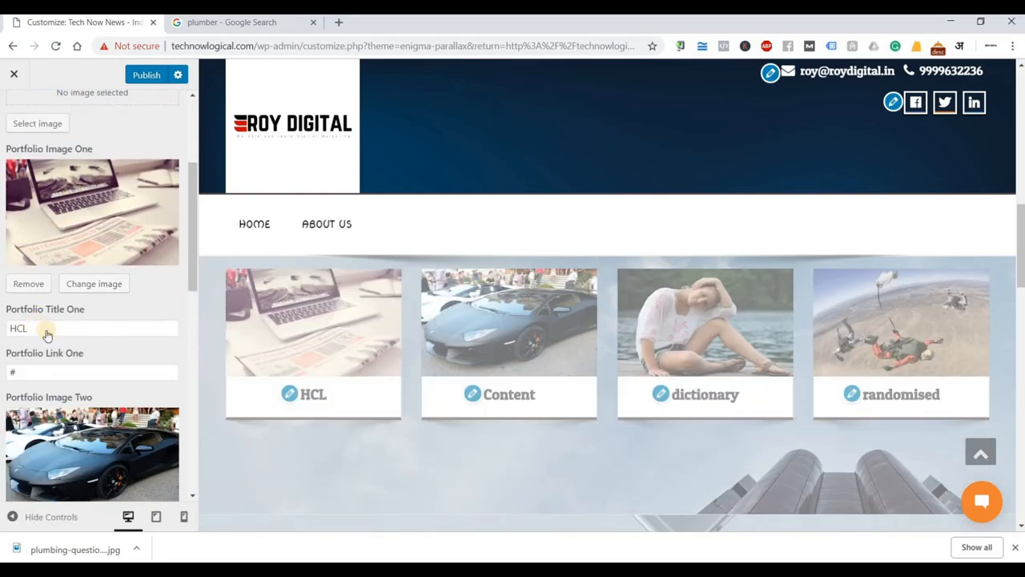
{"action": "scroll", "coordinate": [46, 335], "scroll_direction": "down", "scroll_amount": 2}
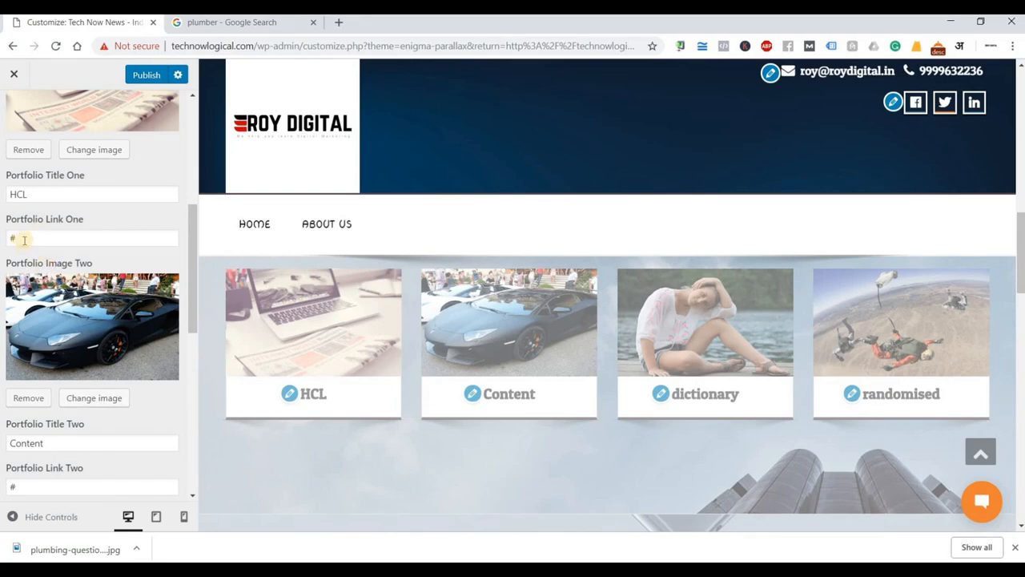
{"action": "scroll", "coordinate": [94, 283], "scroll_direction": "down", "scroll_amount": 1}
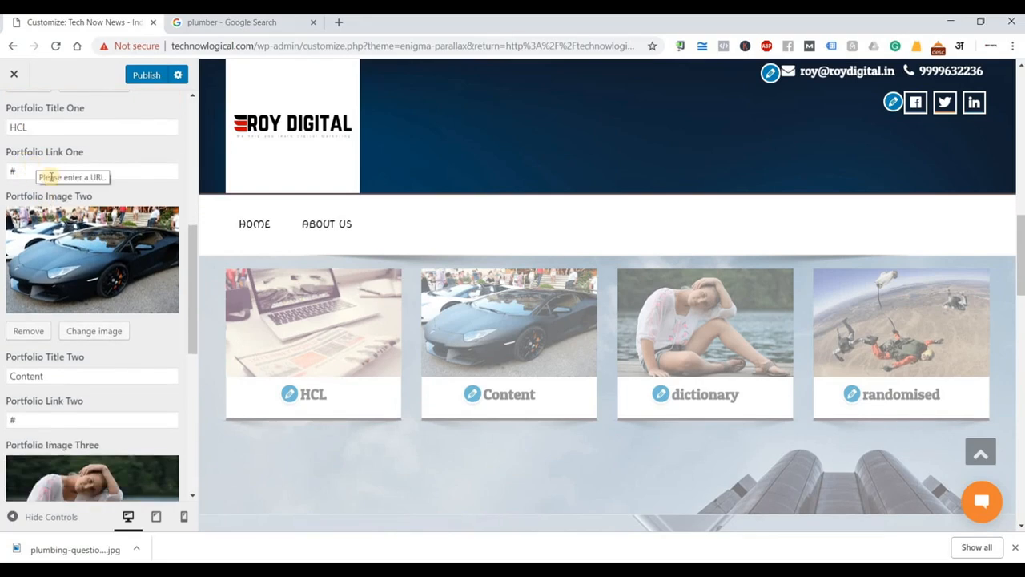
{"action": "scroll", "coordinate": [80, 256], "scroll_direction": "down", "scroll_amount": 5}
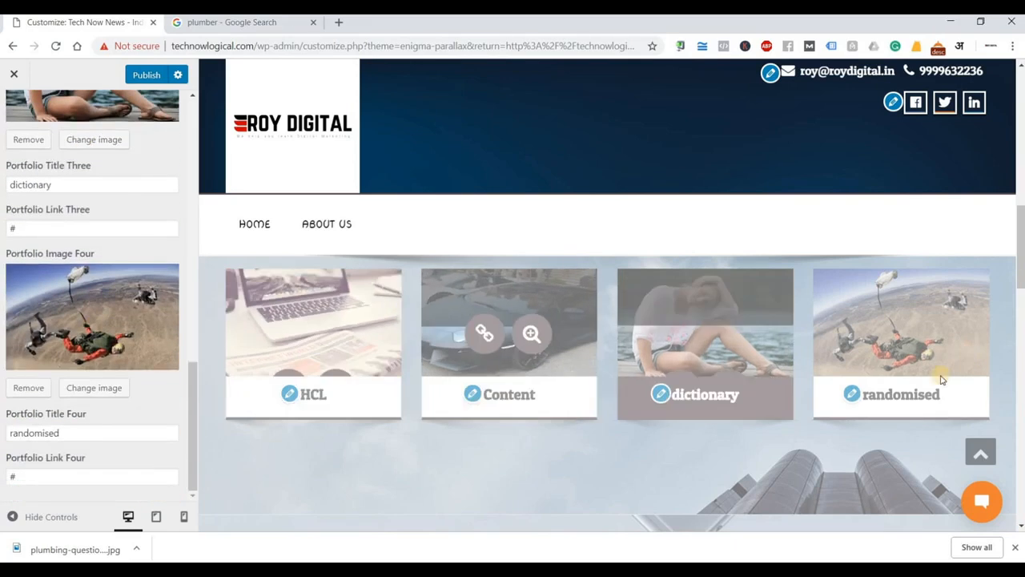
{"action": "scroll", "coordinate": [534, 385], "scroll_direction": "down", "scroll_amount": 3}
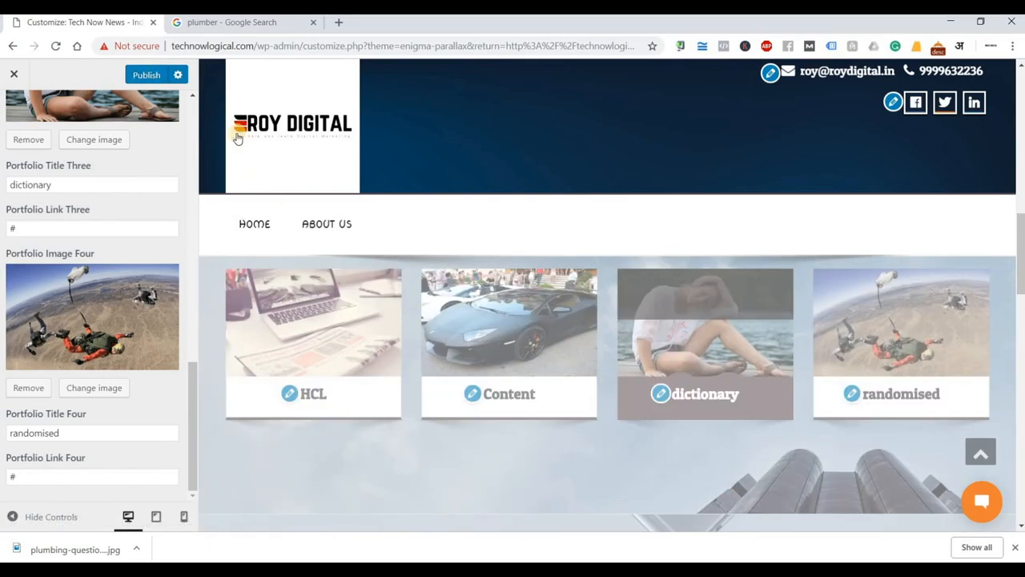
{"action": "mouse_move", "coordinate": [497, 282]}
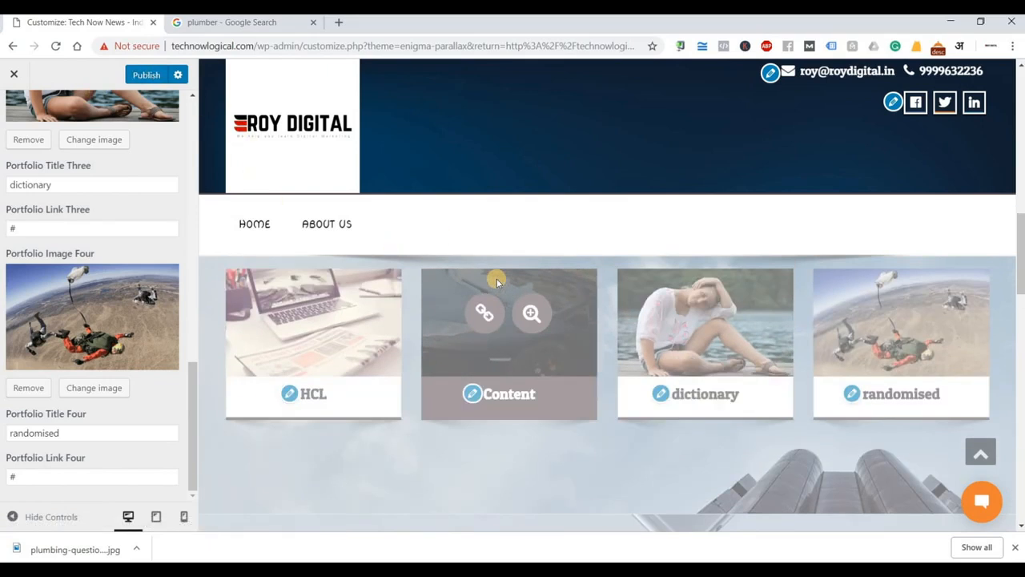
{"action": "scroll", "coordinate": [496, 282], "scroll_direction": "down", "scroll_amount": 3}
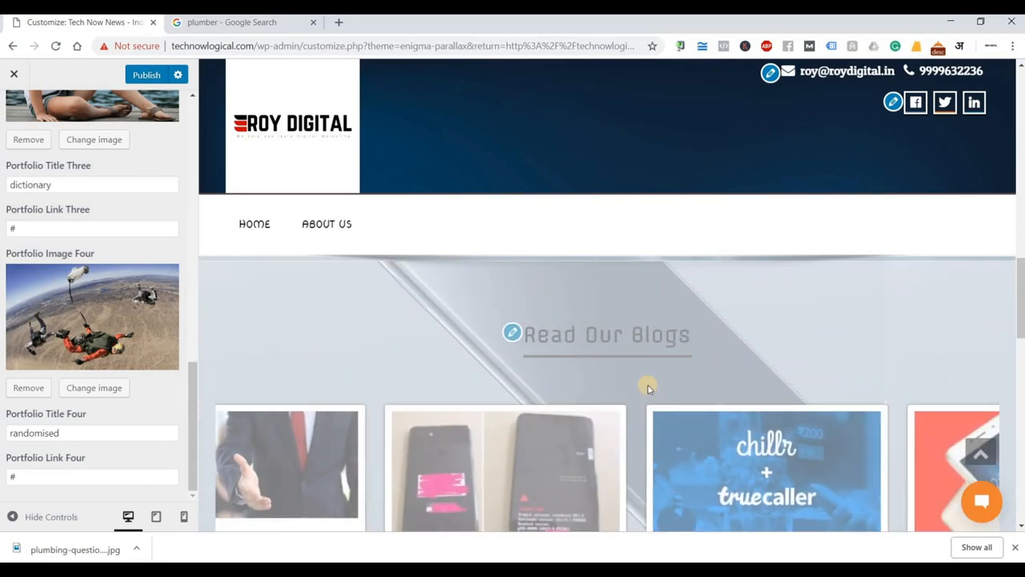
{"action": "scroll", "coordinate": [693, 408], "scroll_direction": "down", "scroll_amount": 3}
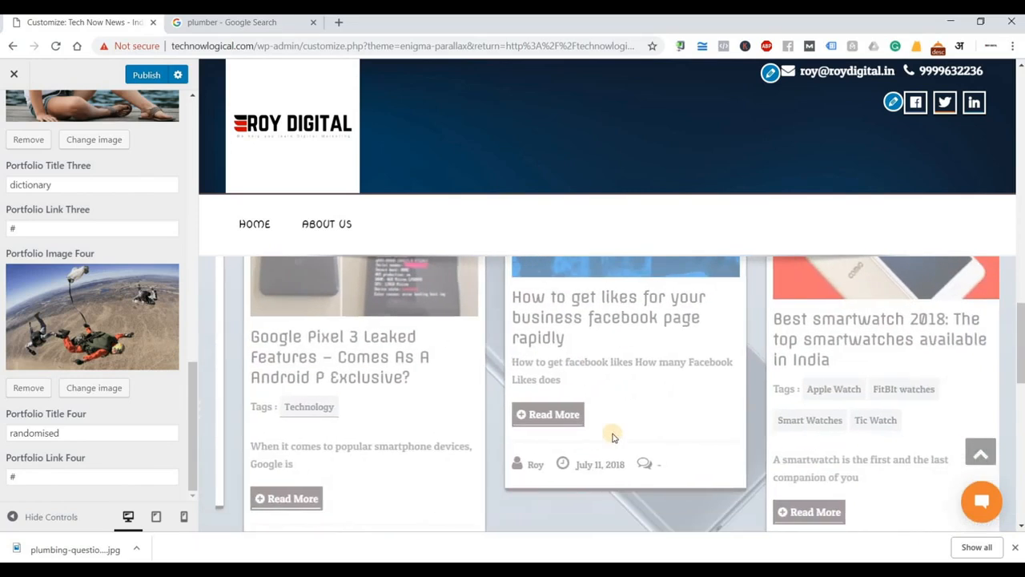
{"action": "scroll", "coordinate": [613, 437], "scroll_direction": "down", "scroll_amount": 2}
{"action": "scroll", "coordinate": [611, 432], "scroll_direction": "up", "scroll_amount": 4}
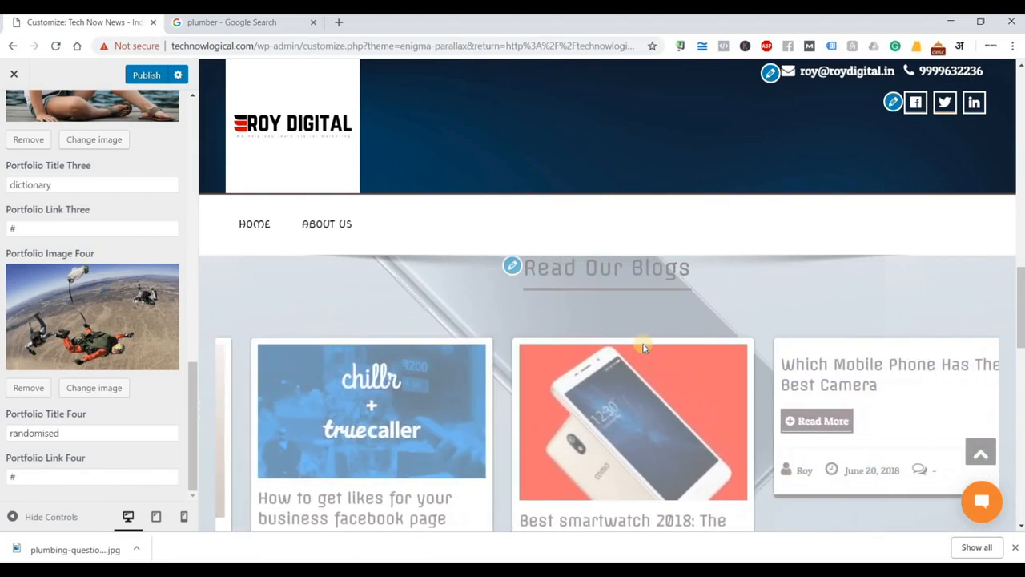
{"action": "scroll", "coordinate": [641, 346], "scroll_direction": "down", "scroll_amount": 1}
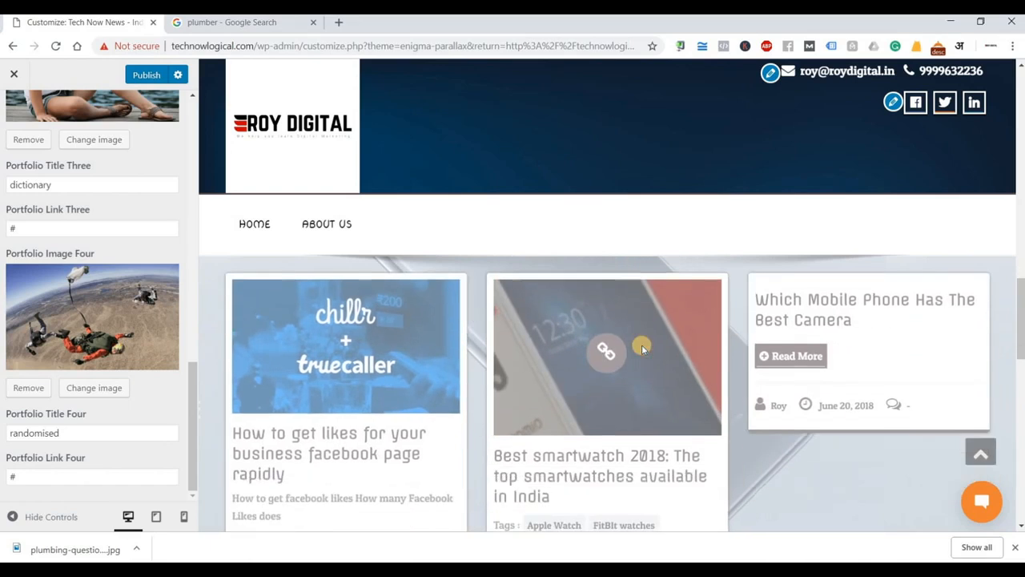
{"action": "scroll", "coordinate": [642, 344], "scroll_direction": "down", "scroll_amount": 5}
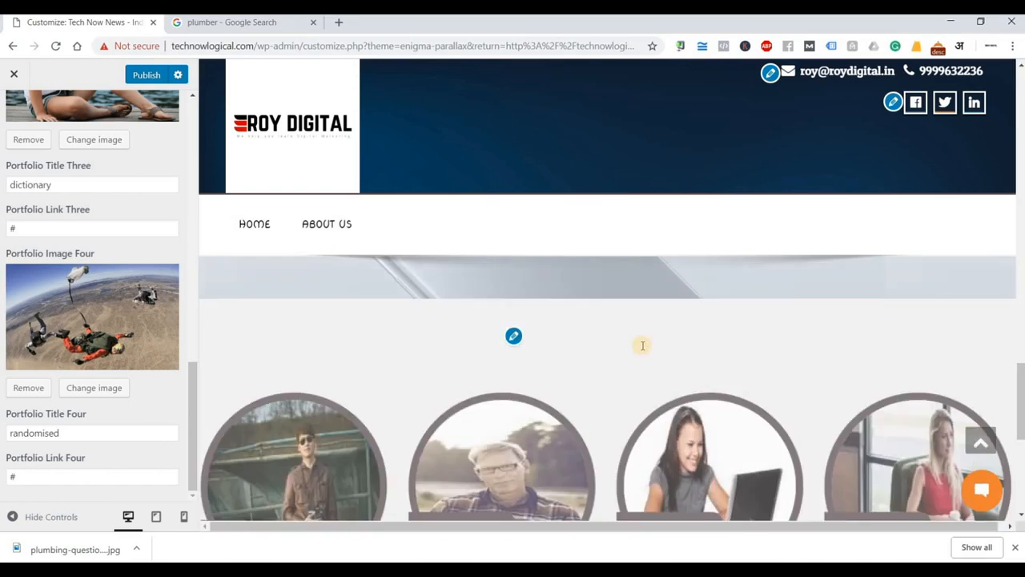
{"action": "scroll", "coordinate": [642, 345], "scroll_direction": "down", "scroll_amount": 1}
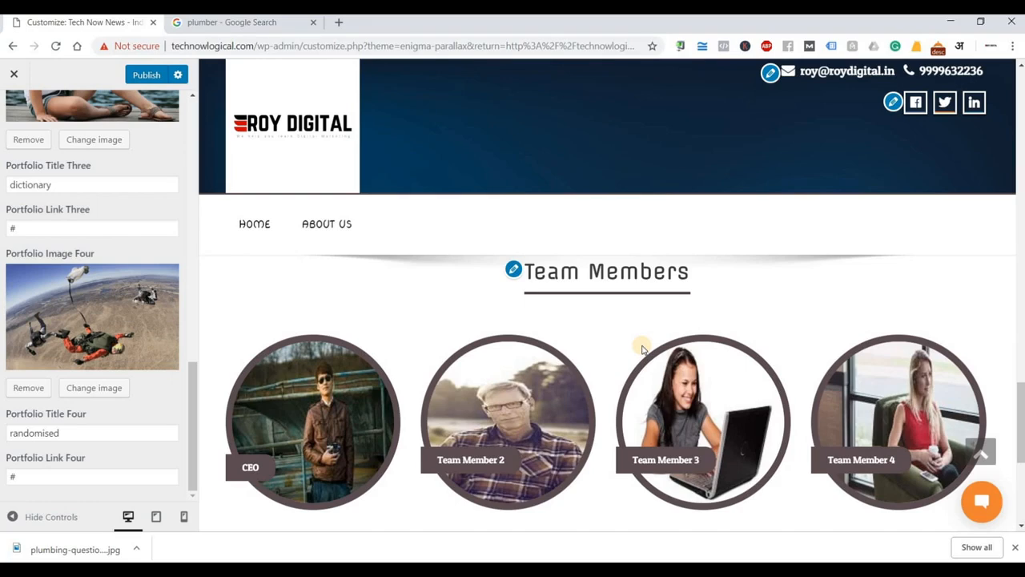
{"action": "scroll", "coordinate": [642, 346], "scroll_direction": "down", "scroll_amount": 1}
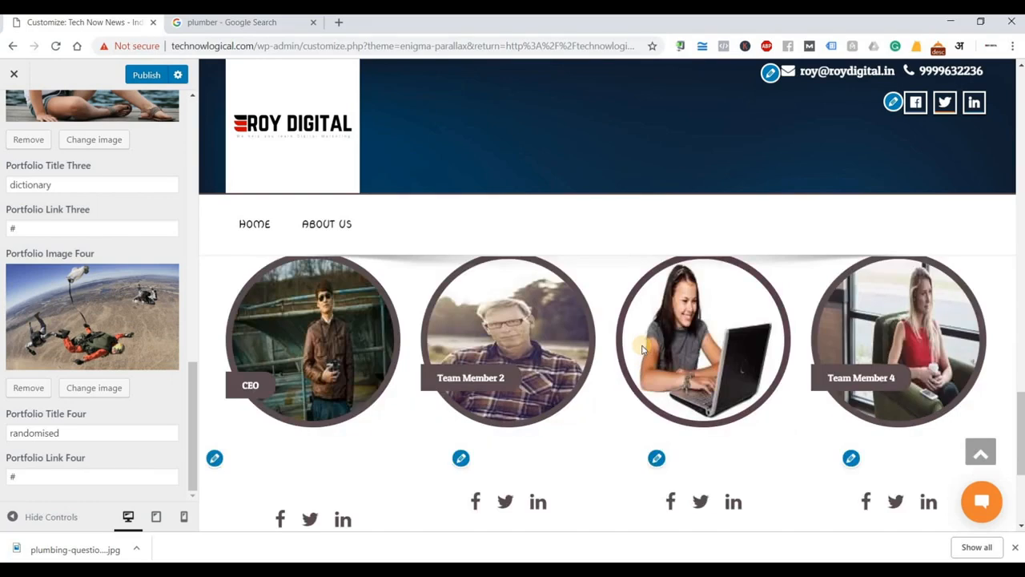
{"action": "scroll", "coordinate": [643, 346], "scroll_direction": "up", "scroll_amount": 1}
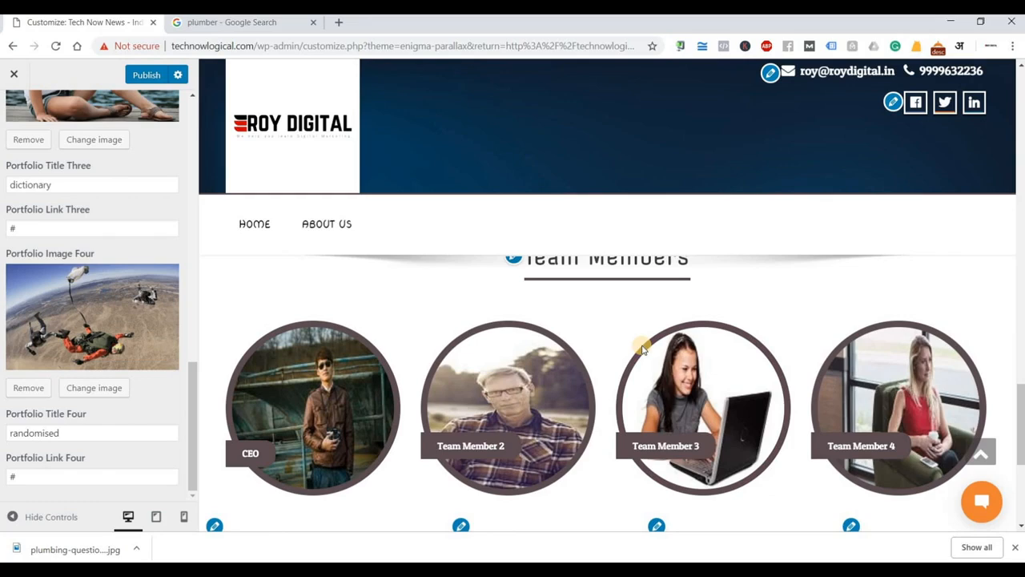
{"action": "scroll", "coordinate": [642, 346], "scroll_direction": "down", "scroll_amount": 1}
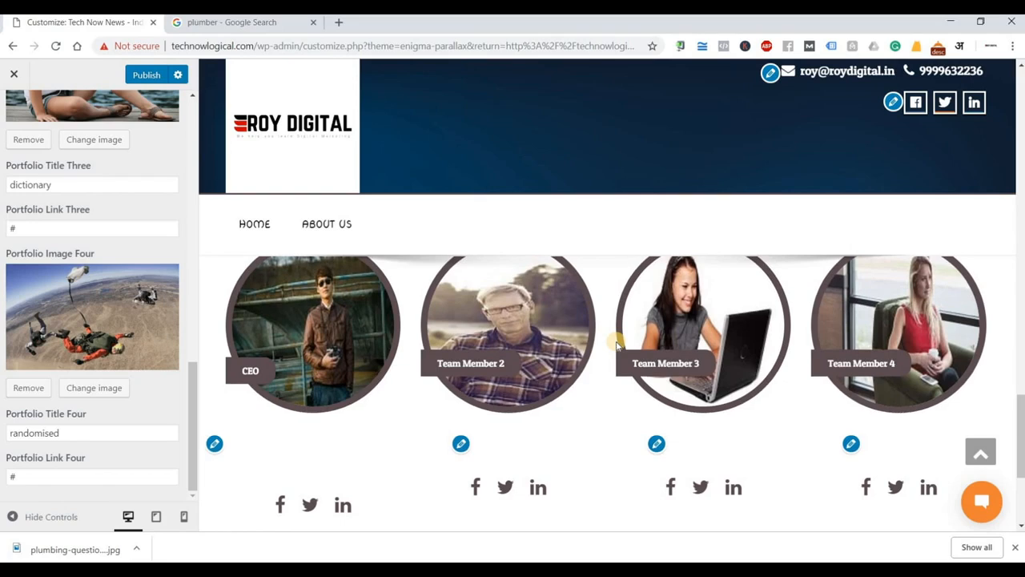
{"action": "scroll", "coordinate": [480, 391], "scroll_direction": "down", "scroll_amount": 2}
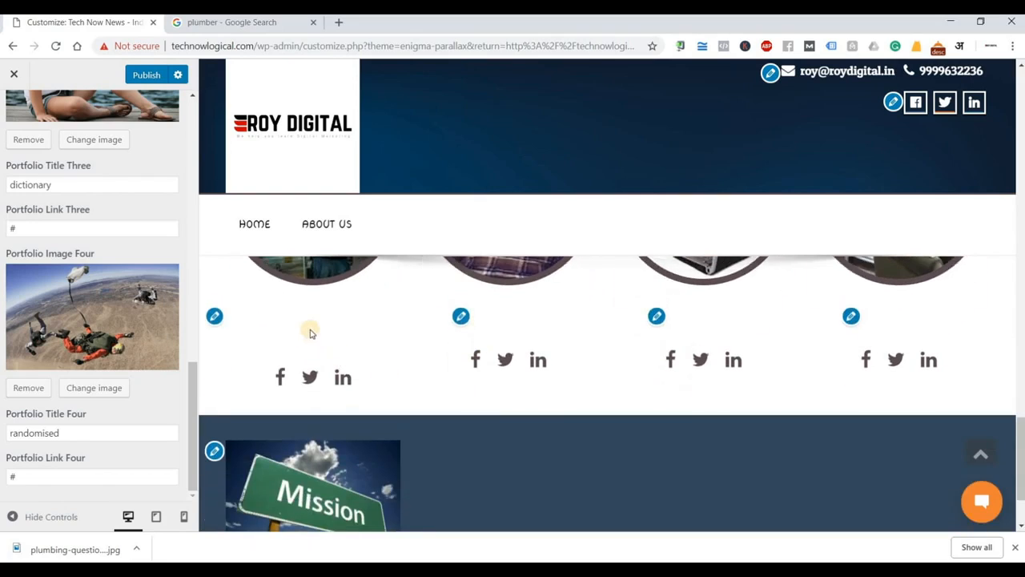
{"action": "scroll", "coordinate": [312, 329], "scroll_direction": "up", "scroll_amount": 2}
{"action": "left_click", "coordinate": [215, 443]}
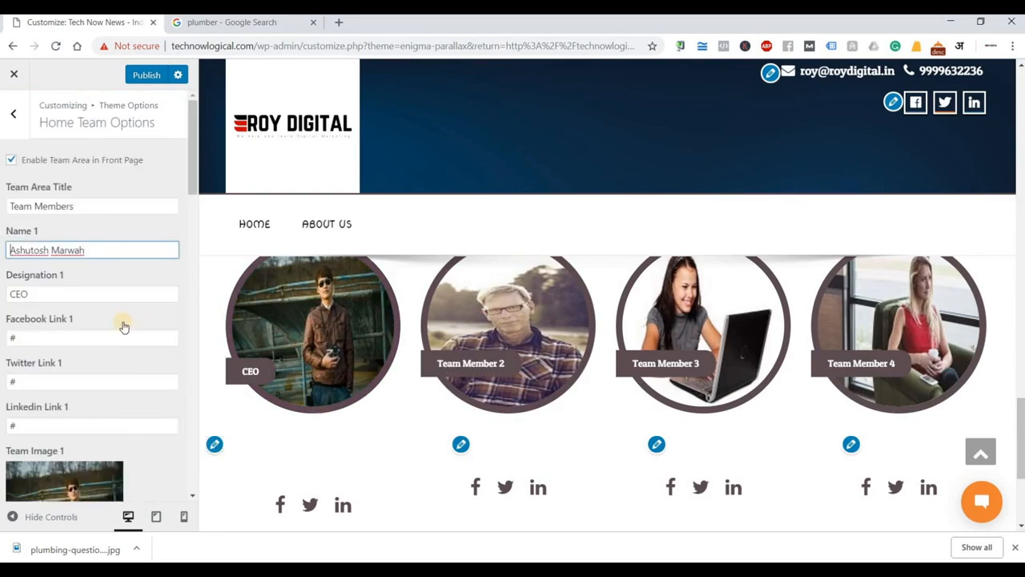
{"action": "left_click", "coordinate": [96, 206]}
{"action": "key", "text": "ctrl+a"}
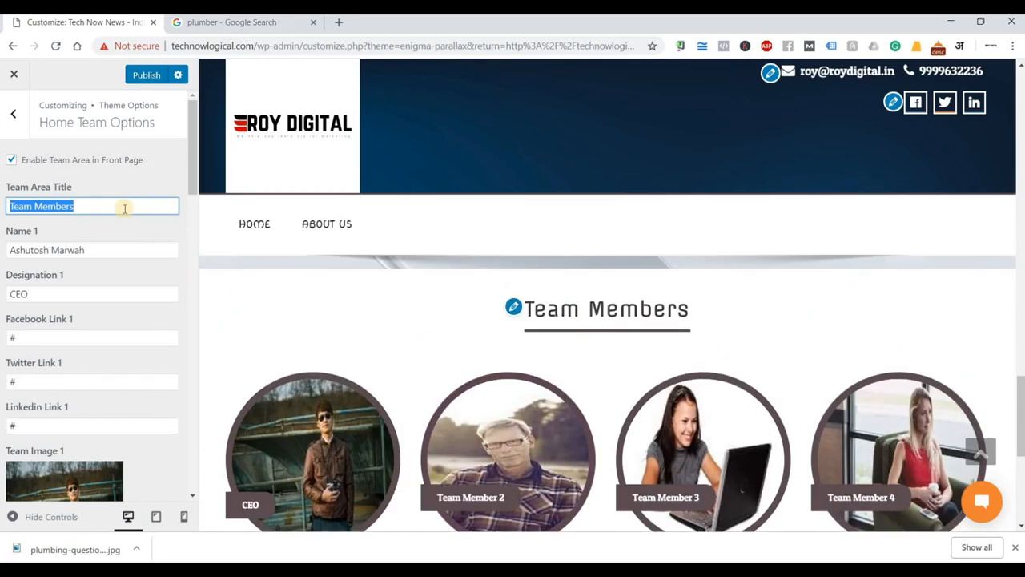
{"action": "left_click_drag", "start_coordinate": [99, 205], "coordinate": [63, 205]}
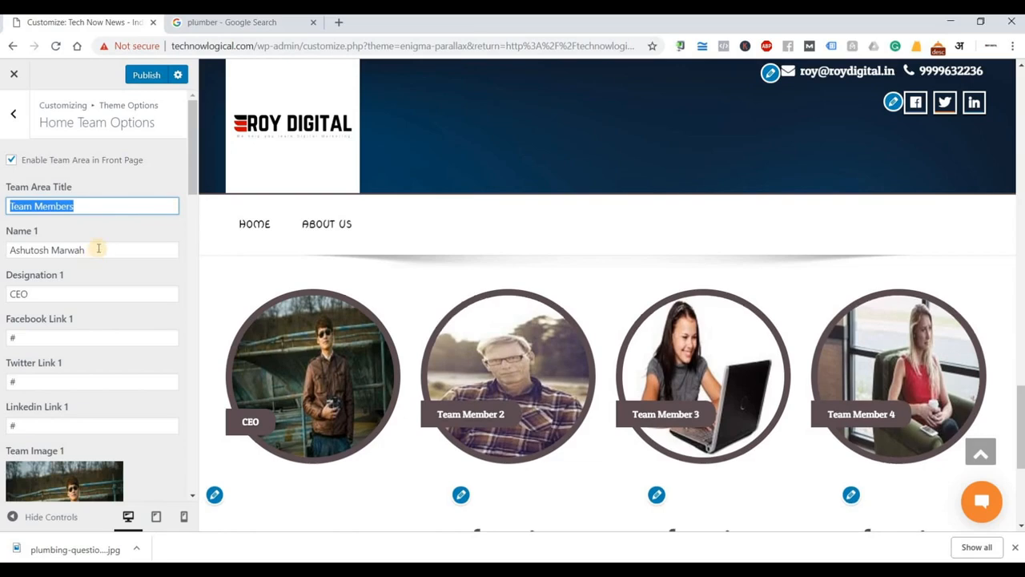
{"action": "left_click", "coordinate": [58, 251]}
{"action": "key", "text": "ctrl+a"}
{"action": "scroll", "coordinate": [59, 253], "scroll_direction": "down", "scroll_amount": 1}
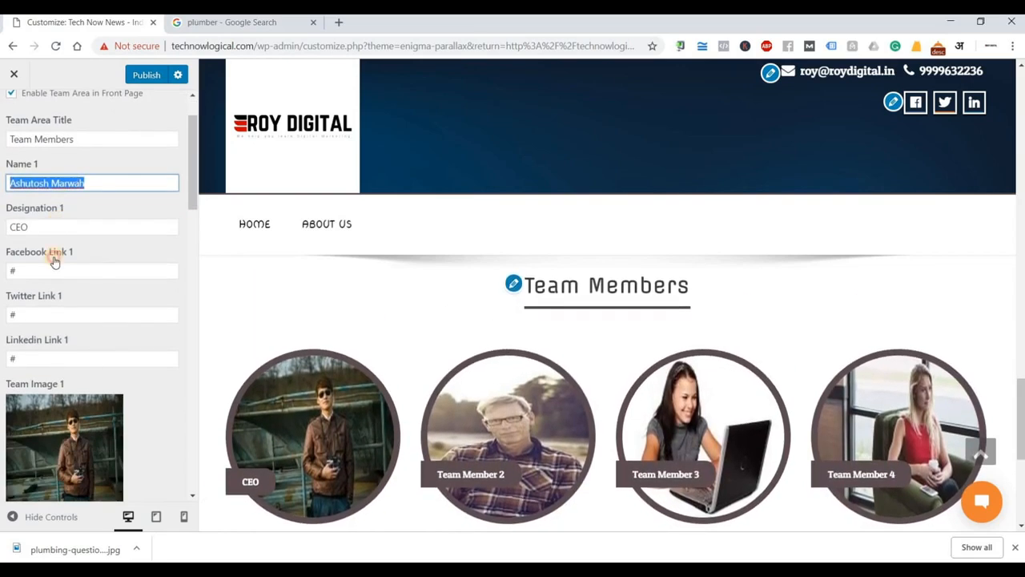
{"action": "double_click", "coordinate": [64, 229]}
{"action": "scroll", "coordinate": [56, 218], "scroll_direction": "down", "scroll_amount": 1}
{"action": "key", "text": "Tab"}
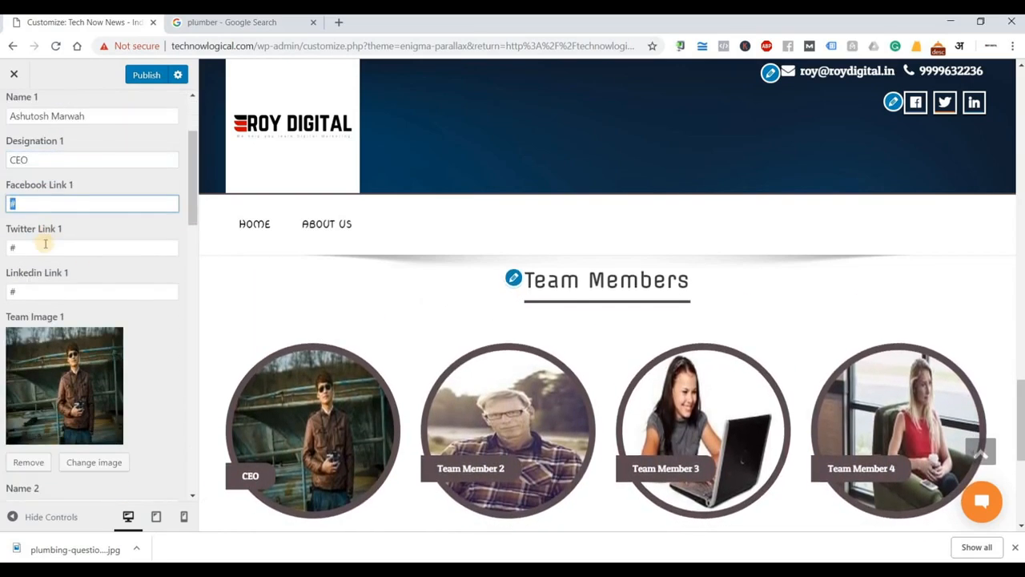
{"action": "key", "text": "Tab"}
{"action": "key", "text": "Tab"}
{"action": "scroll", "coordinate": [78, 316], "scroll_direction": "down", "scroll_amount": 1}
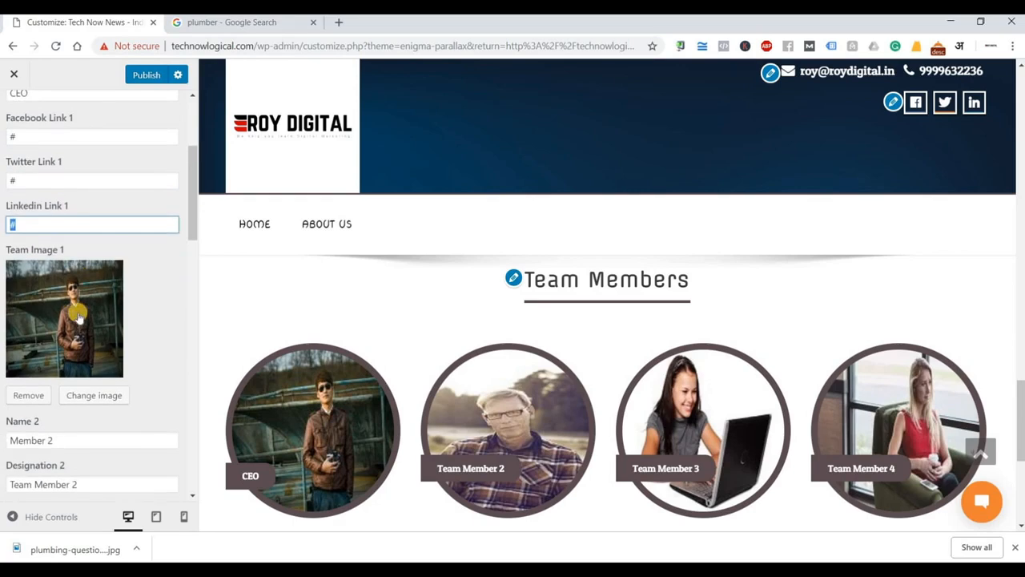
{"action": "scroll", "coordinate": [79, 310], "scroll_direction": "down", "scroll_amount": 2}
{"action": "scroll", "coordinate": [79, 310], "scroll_direction": "up", "scroll_amount": 4}
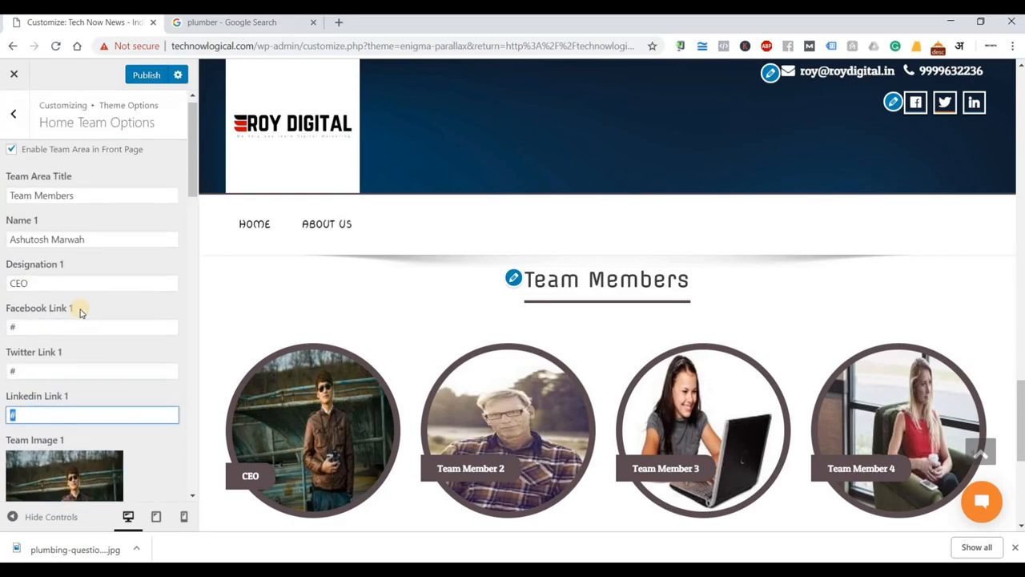
{"action": "scroll", "coordinate": [60, 289], "scroll_direction": "down", "scroll_amount": 1}
{"action": "scroll", "coordinate": [53, 288], "scroll_direction": "down", "scroll_amount": 4}
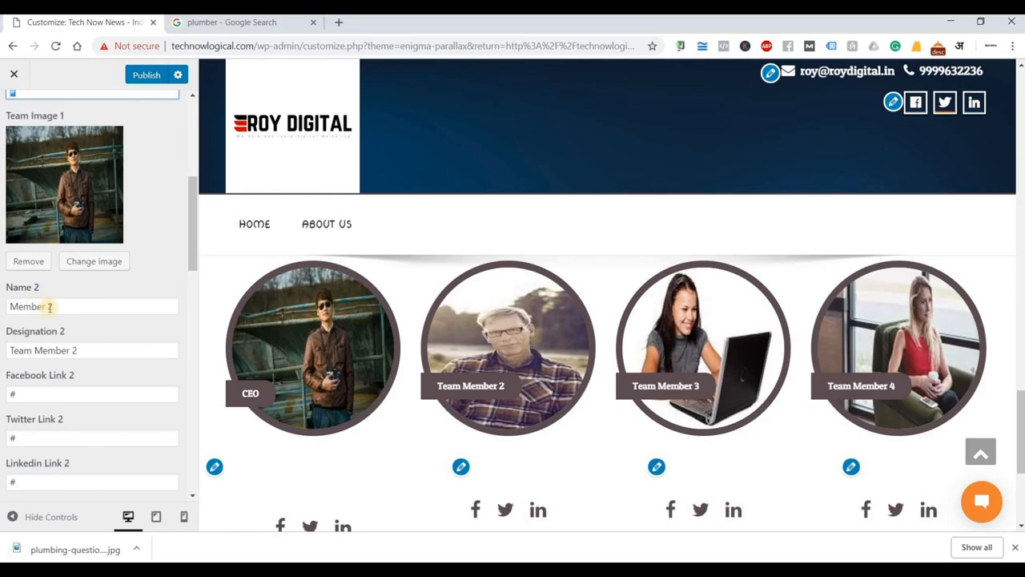
{"action": "double_click", "coordinate": [49, 306]}
{"action": "scroll", "coordinate": [64, 352], "scroll_direction": "down", "scroll_amount": 3}
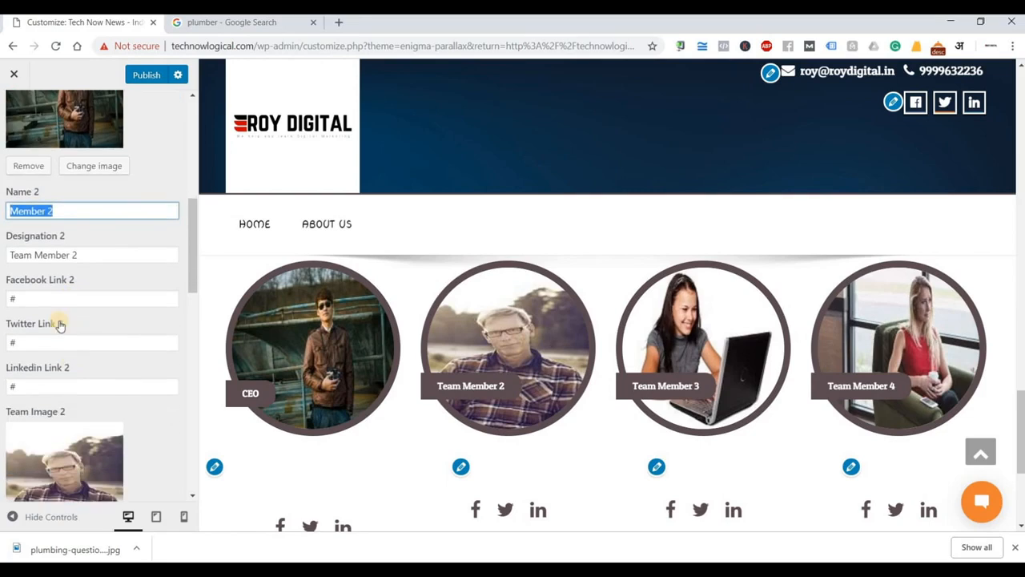
{"action": "left_click_drag", "start_coordinate": [24, 429], "coordinate": [147, 394]}
{"action": "scroll", "coordinate": [101, 430], "scroll_direction": "down", "scroll_amount": 3}
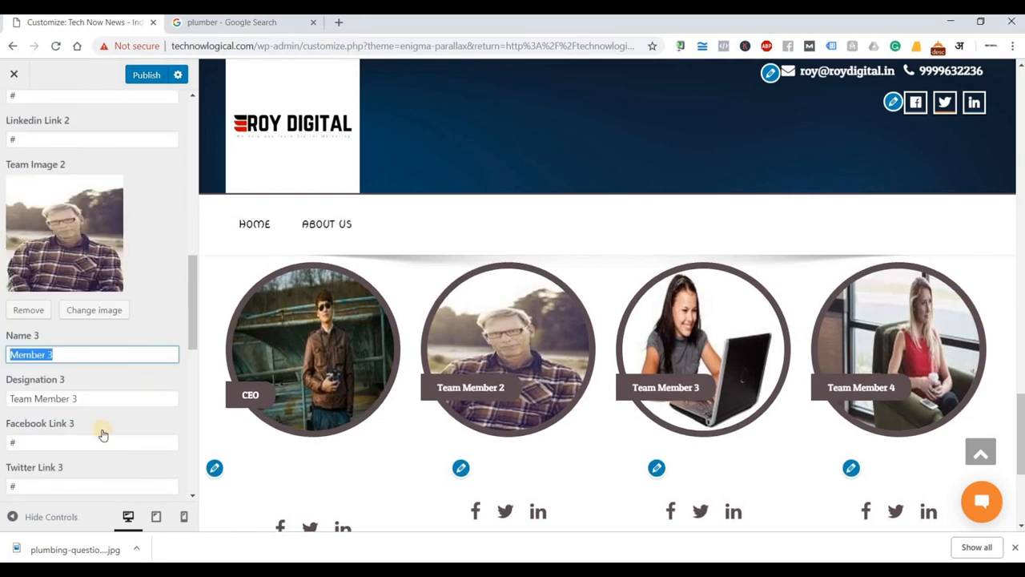
{"action": "scroll", "coordinate": [82, 428], "scroll_direction": "down", "scroll_amount": 4}
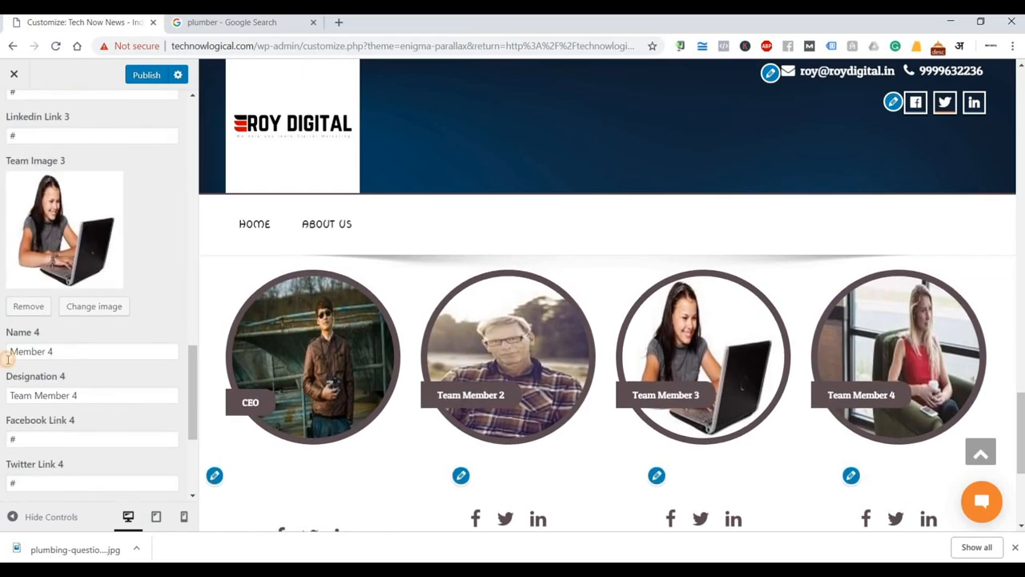
{"action": "triple_click", "coordinate": [63, 353]}
{"action": "scroll", "coordinate": [91, 412], "scroll_direction": "down", "scroll_amount": 3}
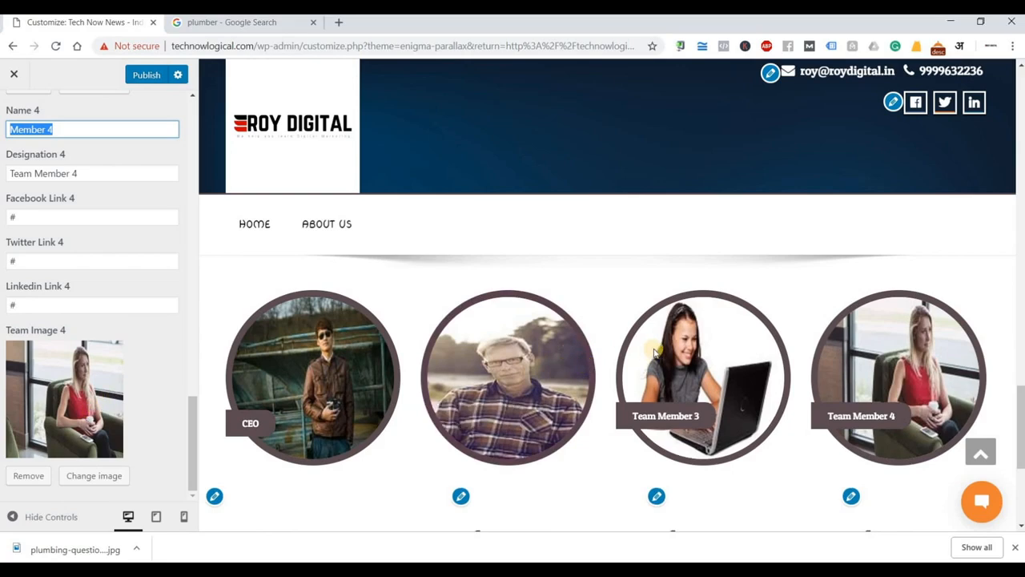
{"action": "scroll", "coordinate": [654, 354], "scroll_direction": "down", "scroll_amount": 3}
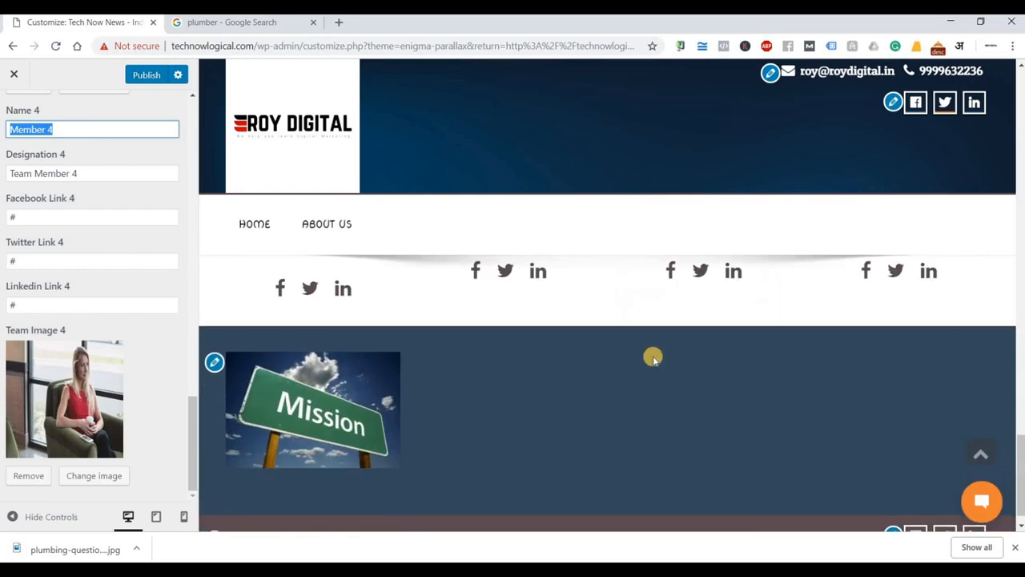
{"action": "scroll", "coordinate": [653, 358], "scroll_direction": "down", "scroll_amount": 1}
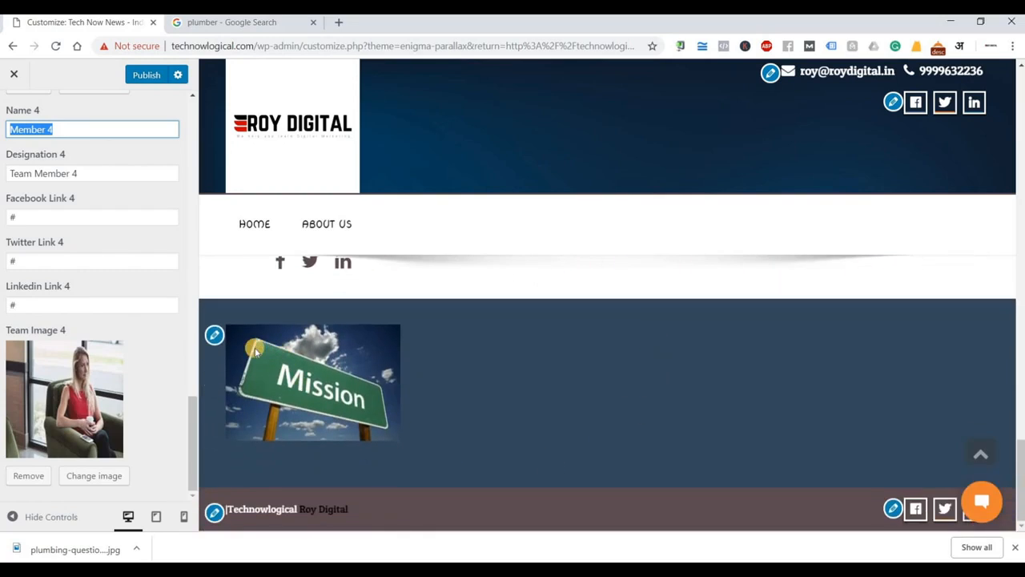
Open the Footer Widget Area's Image widget that holds the Mission picture.
{"action": "left_click", "coordinate": [215, 335]}
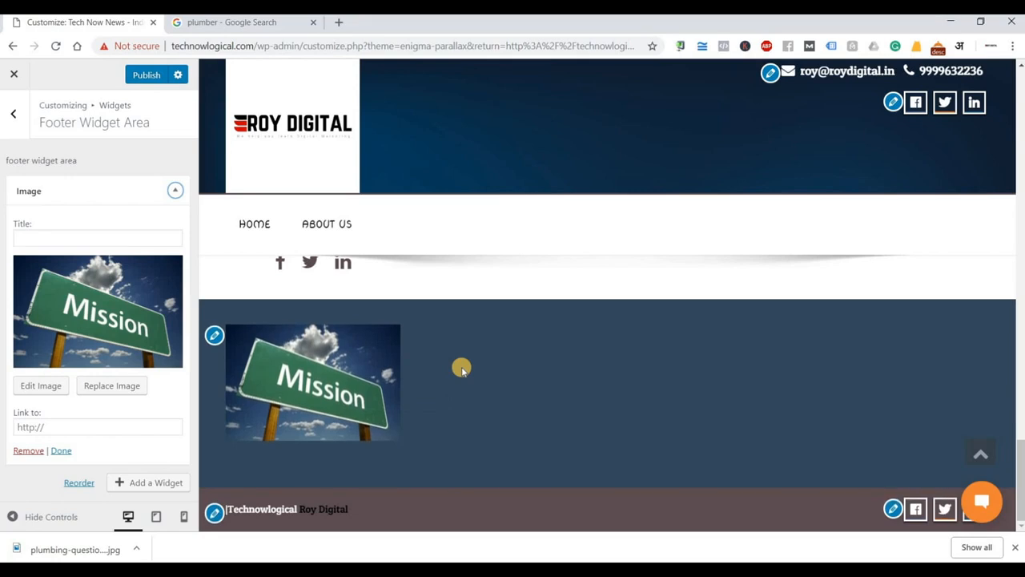
Open digitalmarketingknowledge.com in a new tab and scroll to its footer.
{"action": "left_click", "coordinate": [339, 24]}
{"action": "type", "text": "digi"}
{"action": "key", "text": "Return"}
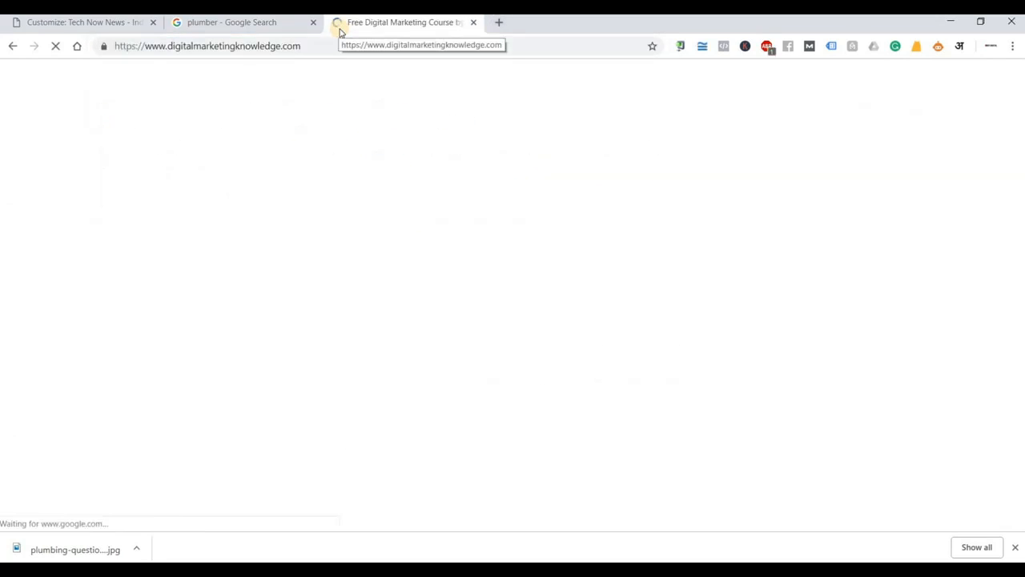
{"action": "scroll", "coordinate": [945, 136], "scroll_direction": "down", "scroll_amount": 10}
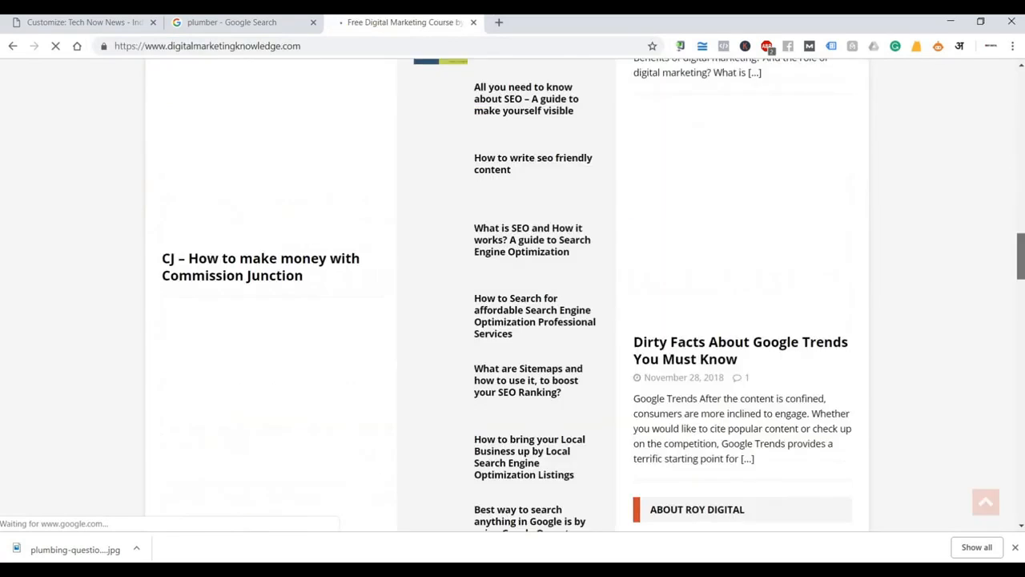
{"action": "scroll", "coordinate": [513, 296], "scroll_direction": "down", "scroll_amount": 10}
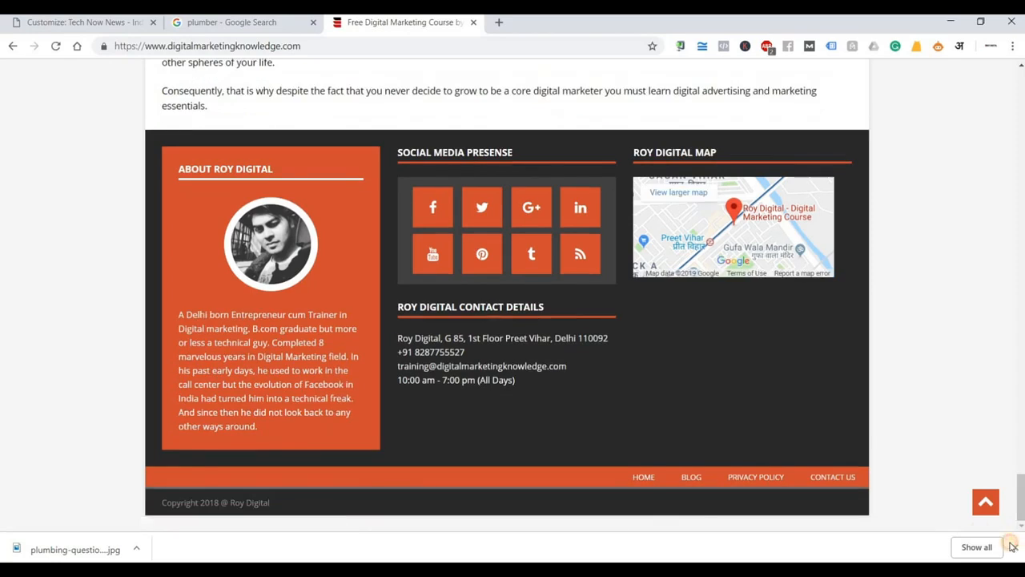
Close the downloads bar, look over the footer, and return to the Customizer tab.
{"action": "left_click", "coordinate": [1012, 547]}
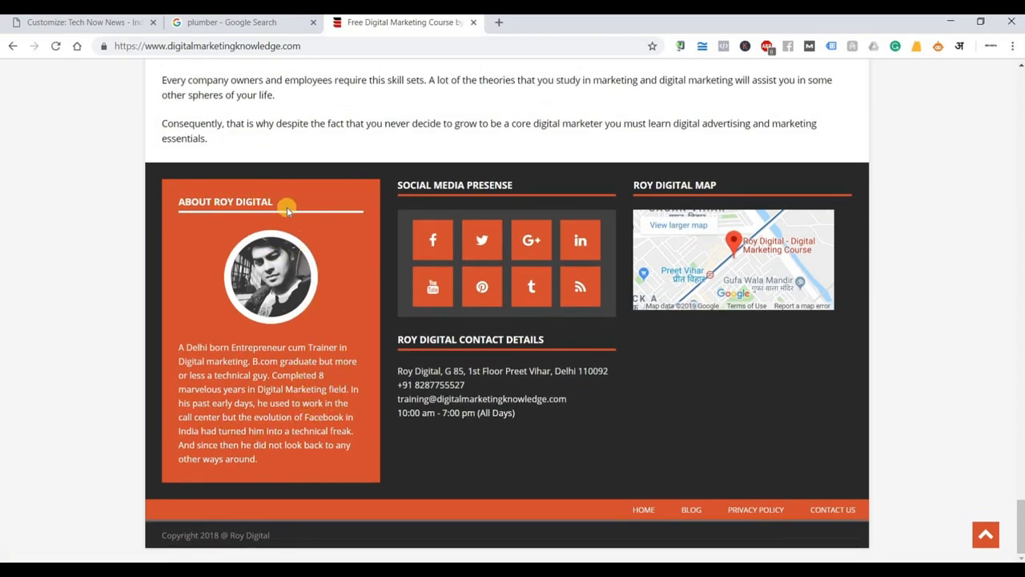
{"action": "scroll", "coordinate": [293, 208], "scroll_direction": "up", "scroll_amount": 4}
{"action": "scroll", "coordinate": [320, 264], "scroll_direction": "down", "scroll_amount": 5}
{"action": "scroll", "coordinate": [765, 308], "scroll_direction": "up", "scroll_amount": 5}
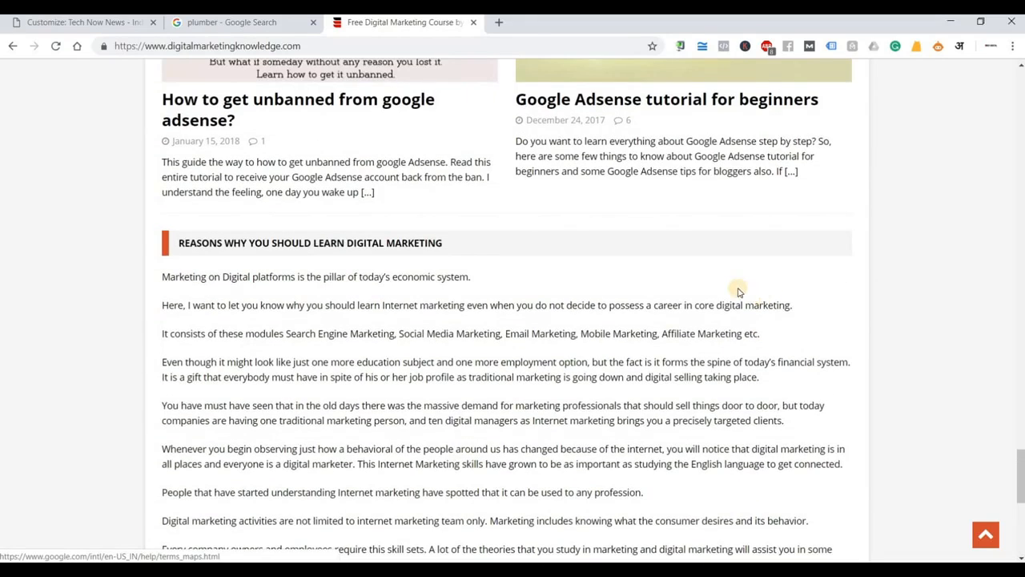
{"action": "scroll", "coordinate": [737, 289], "scroll_direction": "up", "scroll_amount": 1}
{"action": "scroll", "coordinate": [734, 281], "scroll_direction": "down", "scroll_amount": 6}
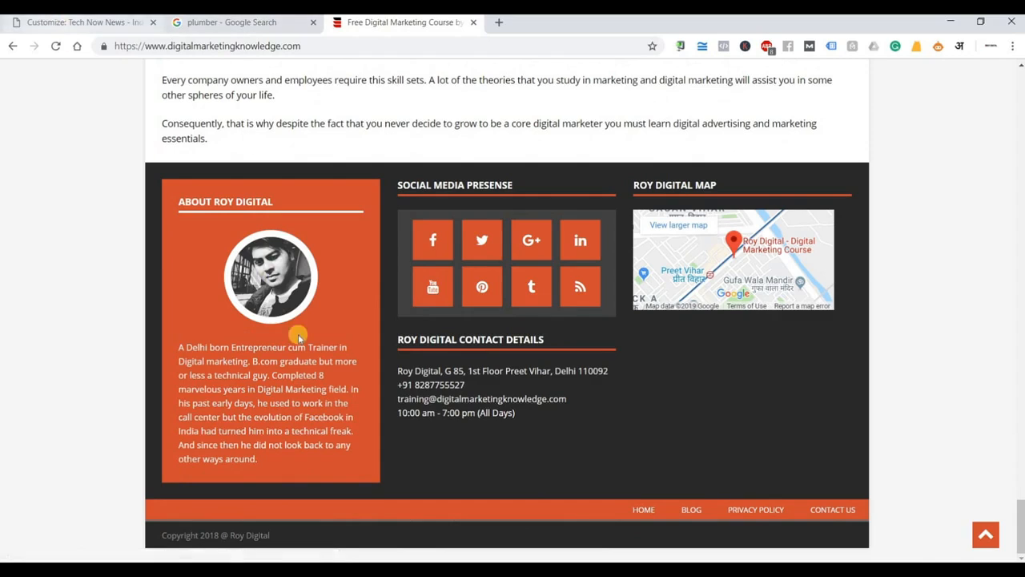
{"action": "key", "text": "ctrl+Tab"}
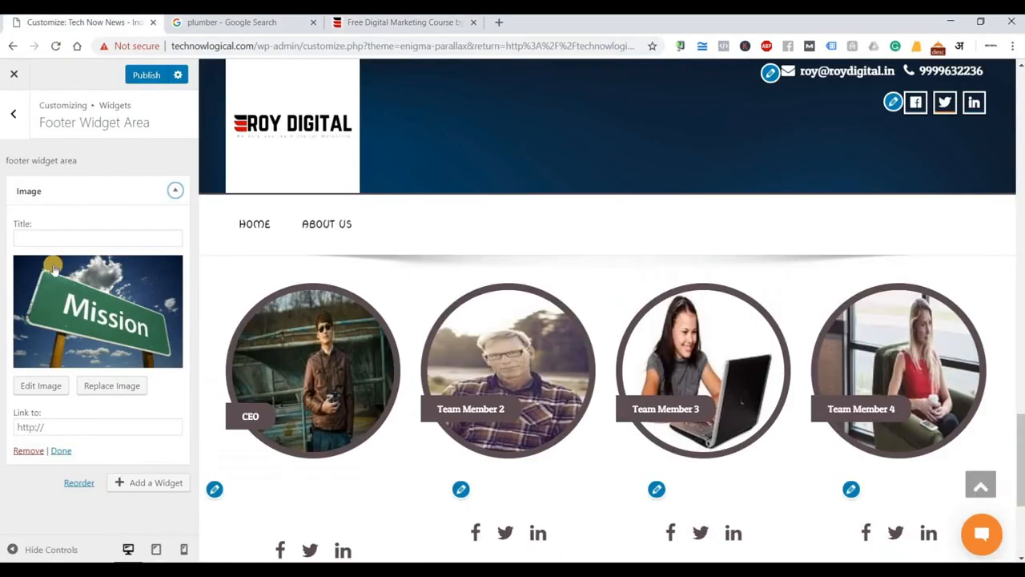
Preview the hero slider full-width with controls hidden, then switch to the plumber search tab.
{"action": "left_click", "coordinate": [13, 549]}
{"action": "scroll", "coordinate": [587, 363], "scroll_direction": "up", "scroll_amount": 10}
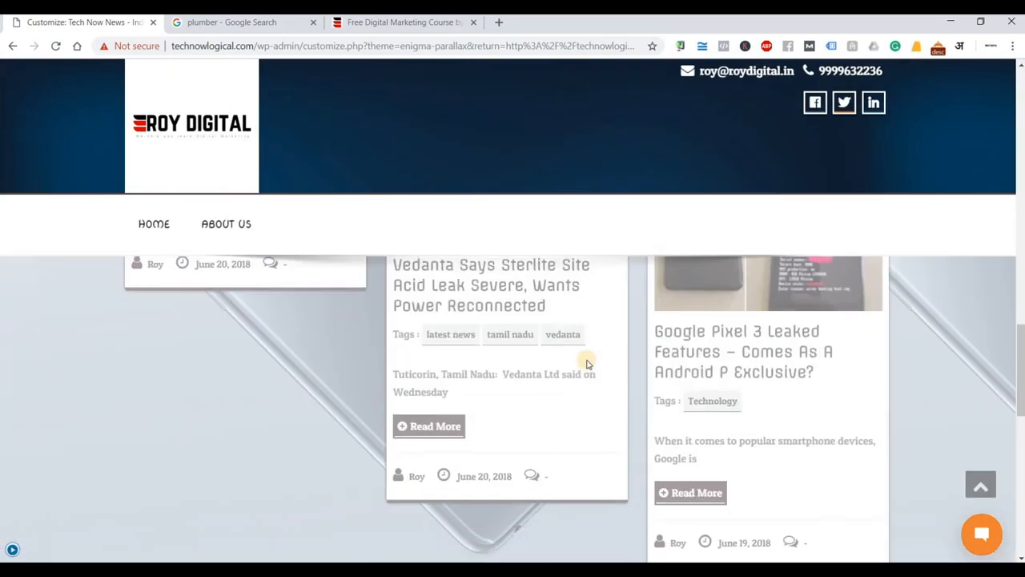
{"action": "scroll", "coordinate": [587, 363], "scroll_direction": "up", "scroll_amount": 5}
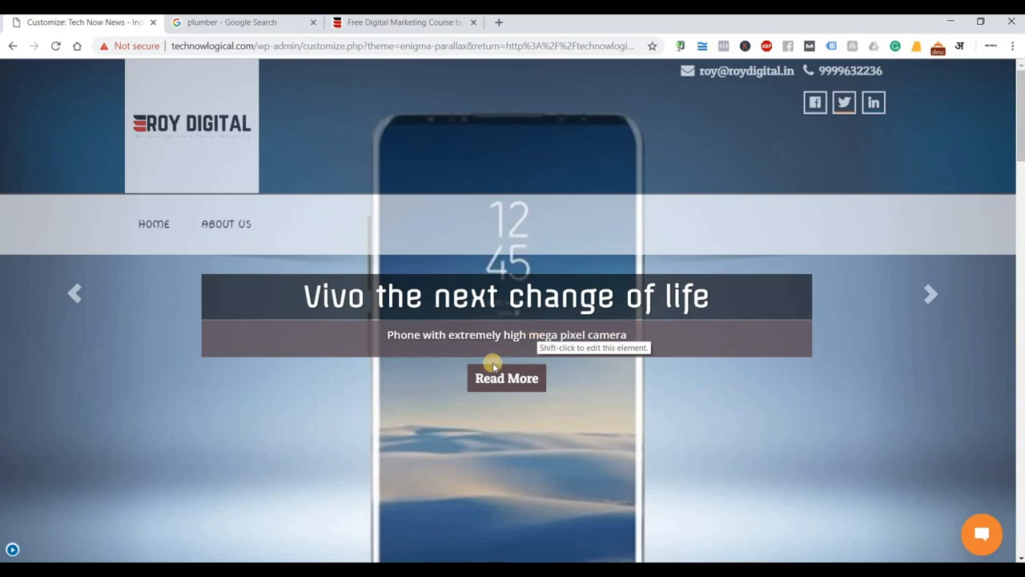
{"action": "left_click", "coordinate": [202, 23]}
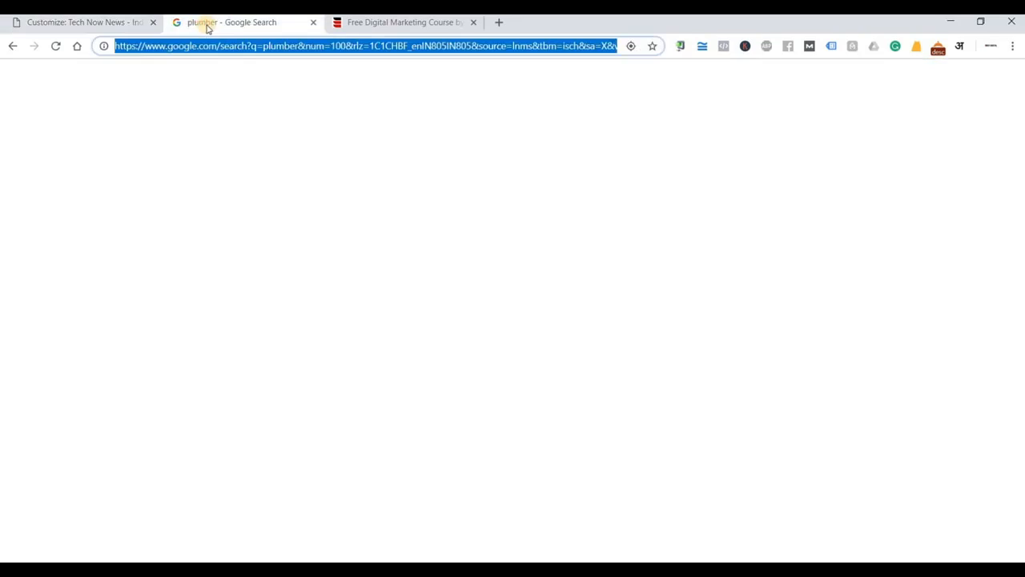
Search Google for 'themeforest' and open the ThemeForest homepage.
{"action": "type", "text": "them"}
{"action": "key", "text": "BackSpace"}
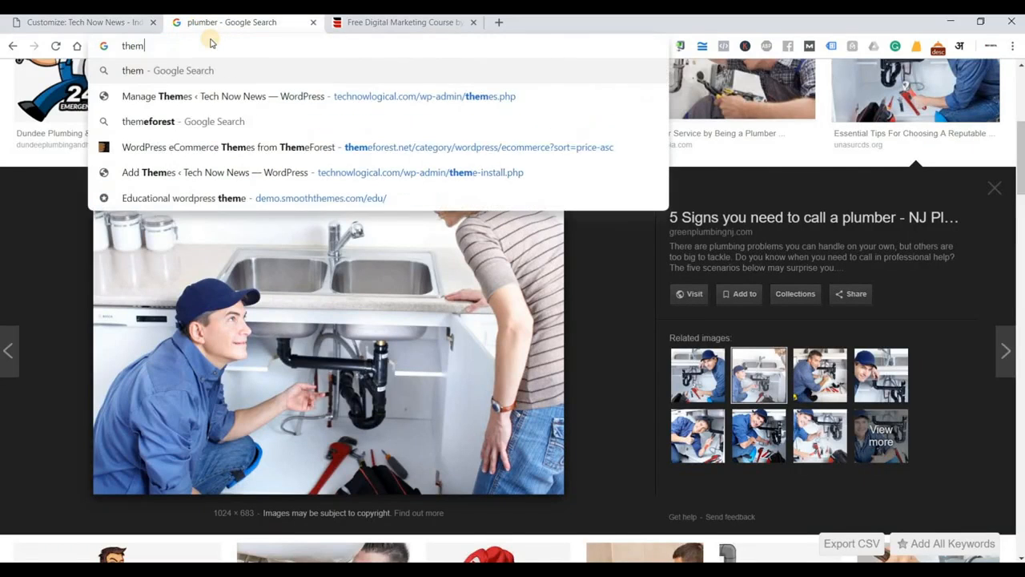
{"action": "type", "text": "efor"}
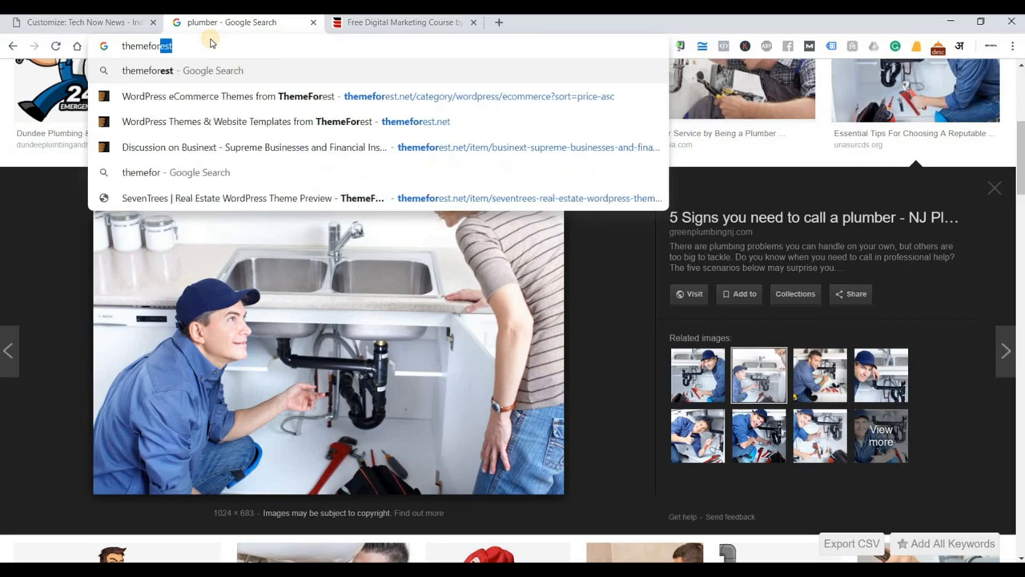
{"action": "key", "text": "Return"}
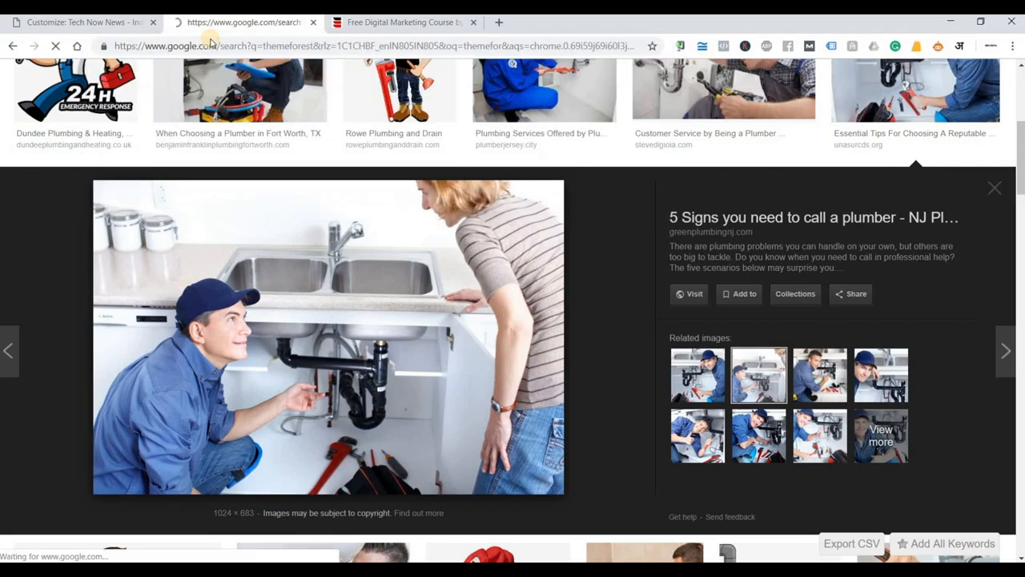
{"action": "left_click", "coordinate": [182, 179]}
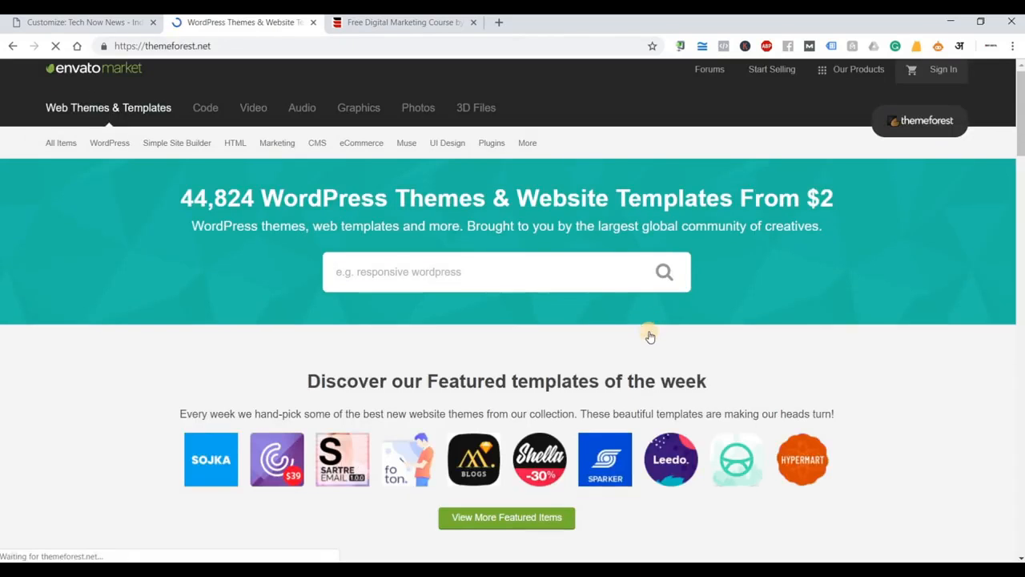
Browse to ThemeForest's WordPress Education themes category.
{"action": "scroll", "coordinate": [650, 334], "scroll_direction": "down", "scroll_amount": 3}
{"action": "scroll", "coordinate": [649, 334], "scroll_direction": "up", "scroll_amount": 3}
{"action": "mouse_move", "coordinate": [111, 192]}
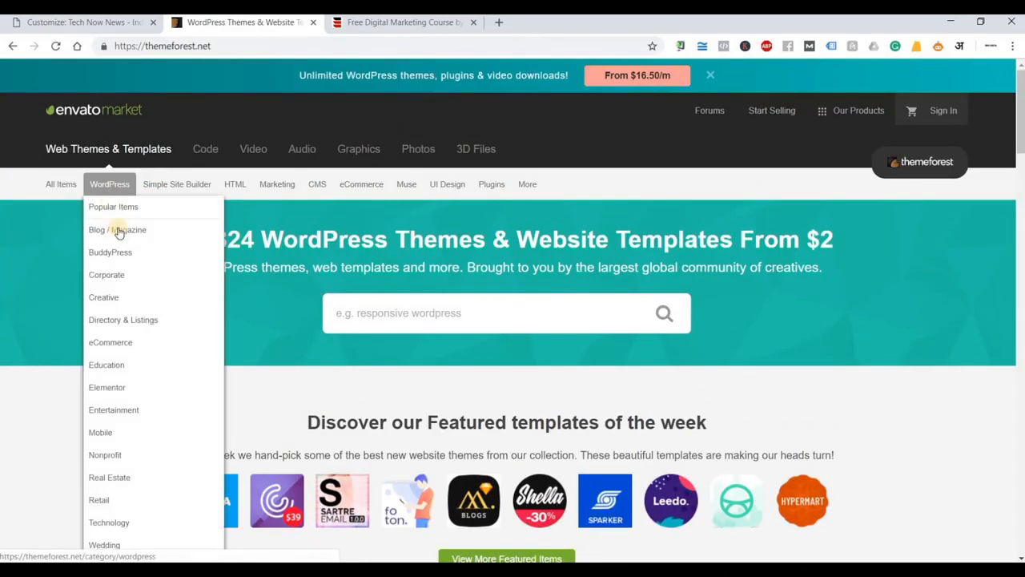
{"action": "left_click", "coordinate": [122, 370]}
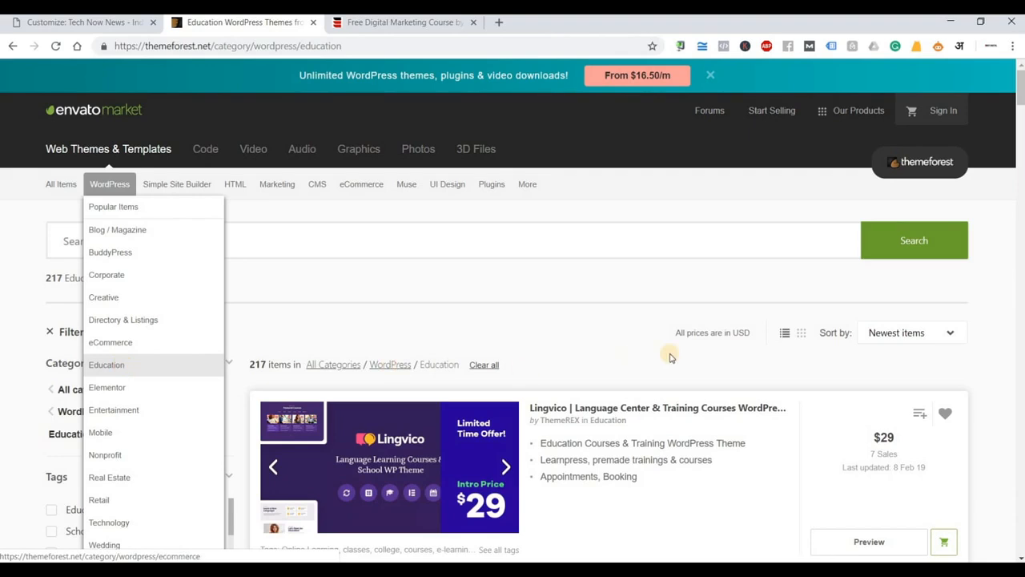
Open the Lingvico Language Center & Training Courses theme item page from the Education results.
{"action": "scroll", "coordinate": [592, 320], "scroll_direction": "down", "scroll_amount": 2}
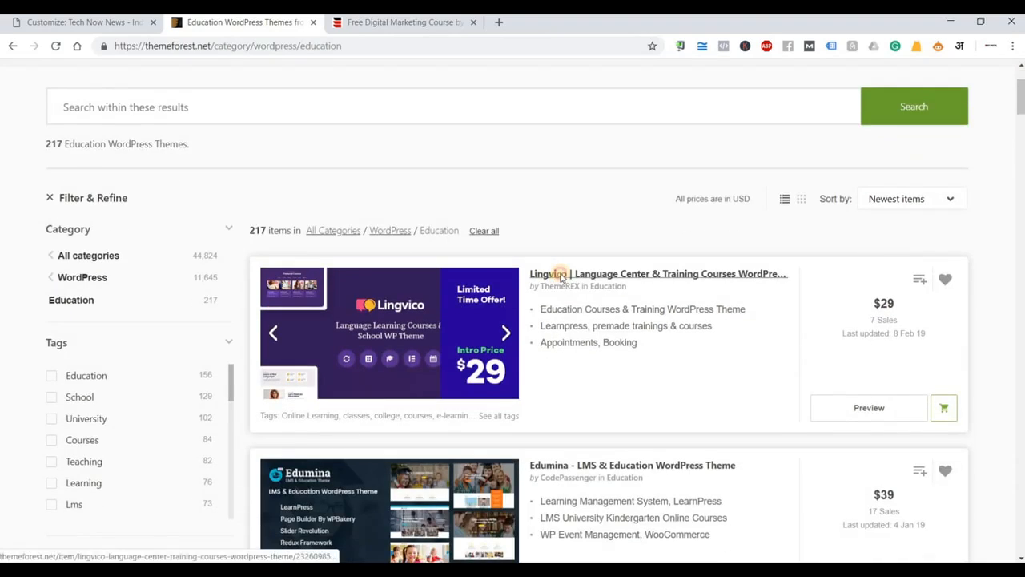
{"action": "left_click", "coordinate": [561, 274]}
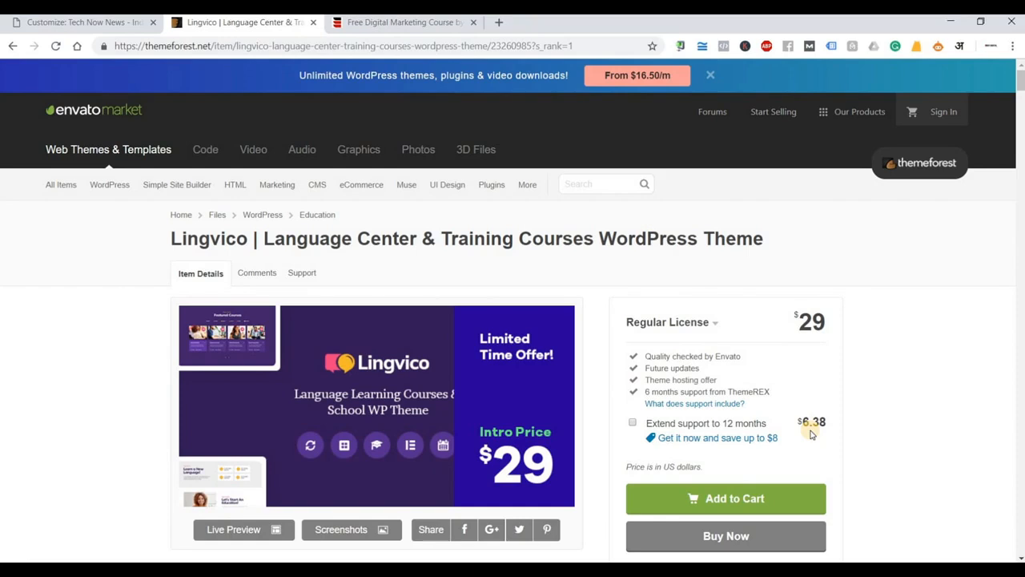
{"action": "scroll", "coordinate": [812, 433], "scroll_direction": "down", "scroll_amount": 2}
{"action": "scroll", "coordinate": [313, 254], "scroll_direction": "up", "scroll_amount": 2}
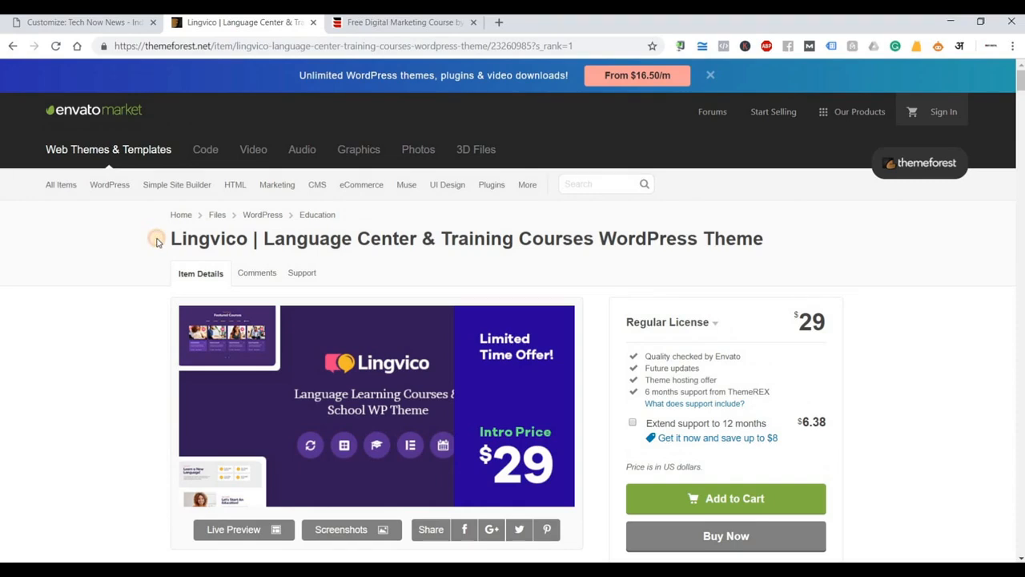
{"action": "left_click_drag", "start_coordinate": [157, 242], "coordinate": [329, 245]}
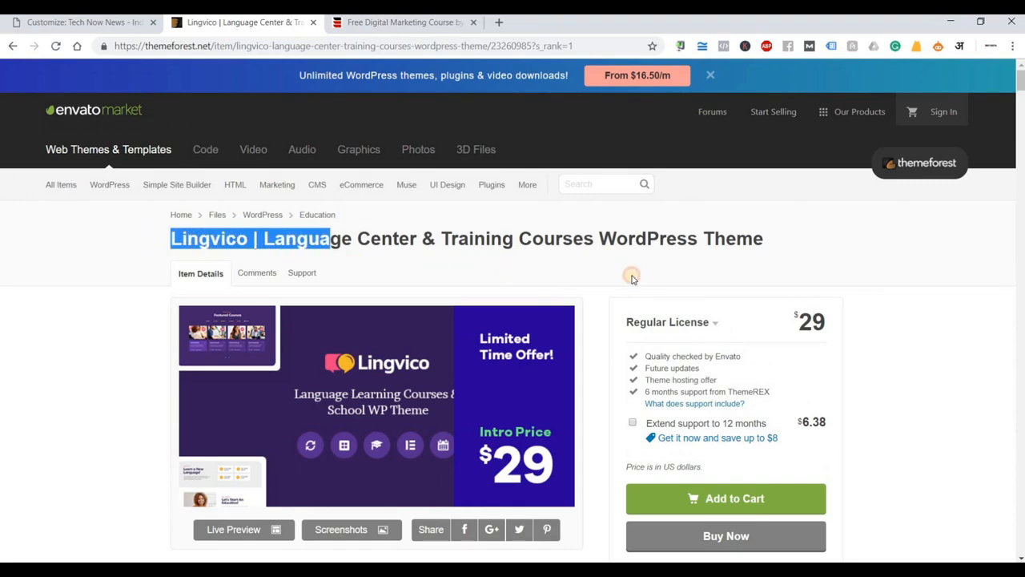
{"action": "left_click_drag", "start_coordinate": [632, 277], "coordinate": [765, 272]}
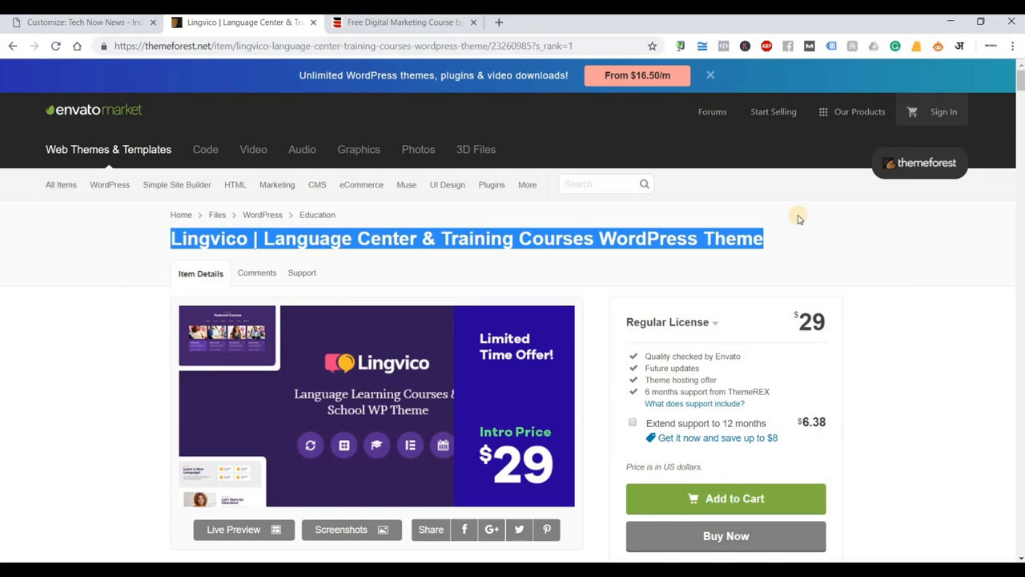
{"action": "scroll", "coordinate": [943, 376], "scroll_direction": "down", "scroll_amount": 3}
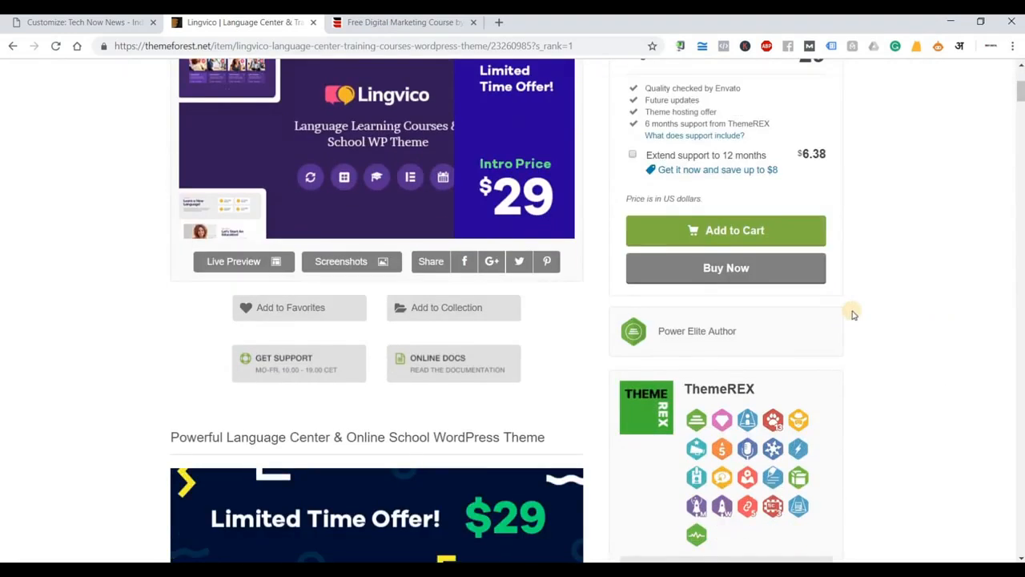
{"action": "scroll", "coordinate": [864, 311], "scroll_direction": "down", "scroll_amount": 3}
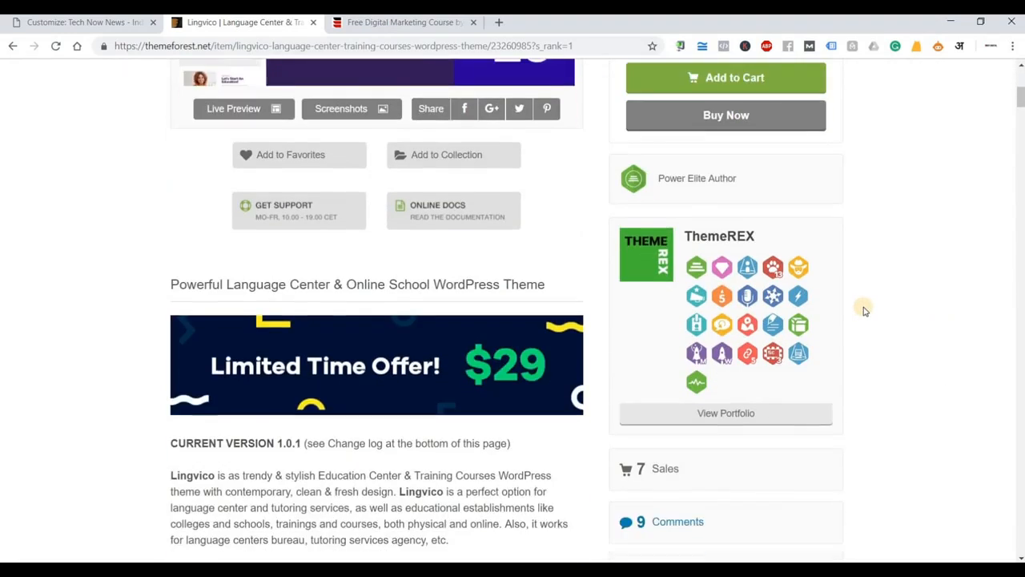
{"action": "scroll", "coordinate": [864, 311], "scroll_direction": "down", "scroll_amount": 3}
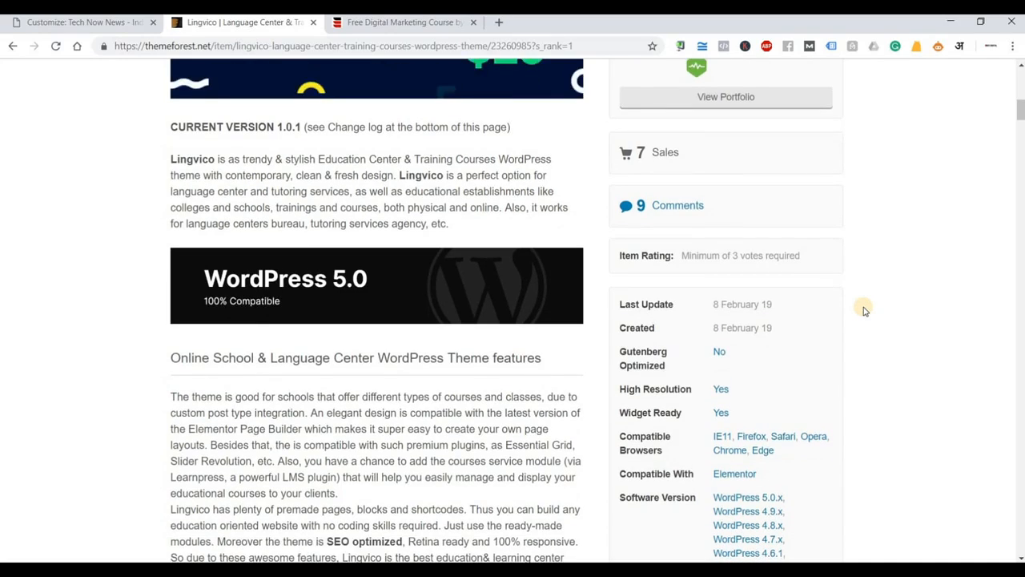
{"action": "scroll", "coordinate": [864, 311], "scroll_direction": "down", "scroll_amount": 1}
{"action": "scroll", "coordinate": [864, 310], "scroll_direction": "down", "scroll_amount": 4}
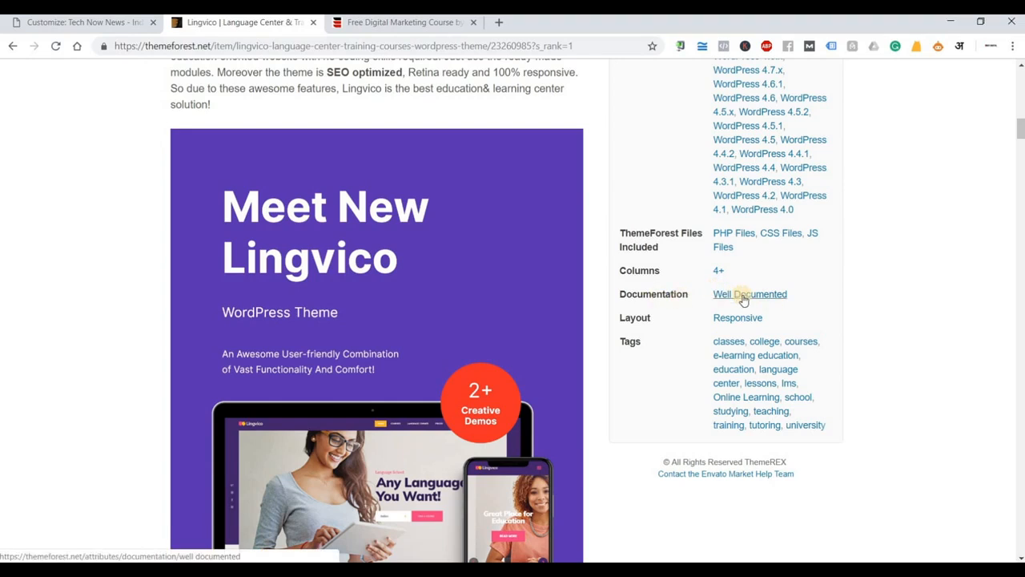
{"action": "left_click", "coordinate": [743, 298], "text": "ctrl"}
{"action": "left_click", "coordinate": [395, 21]}
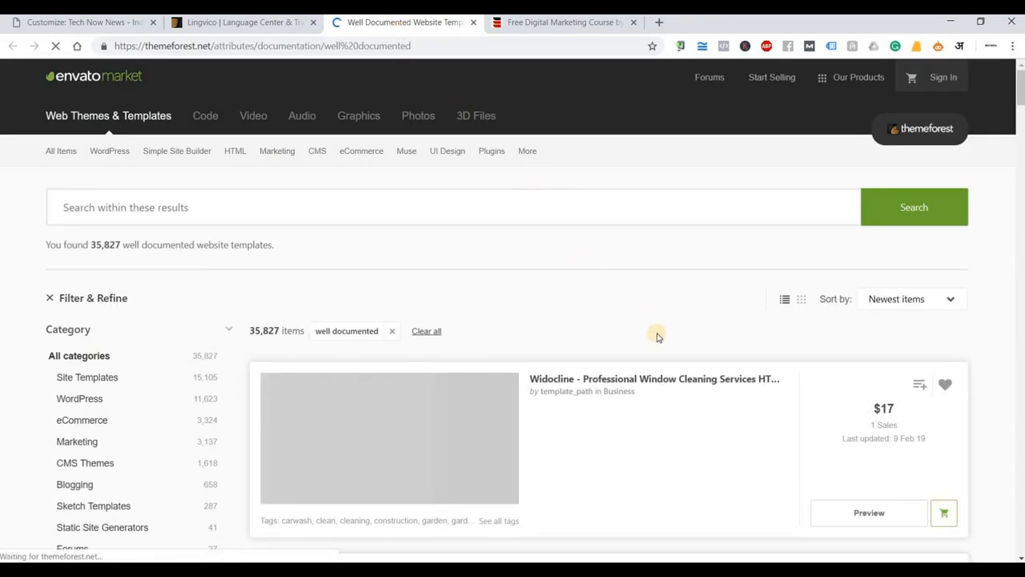
{"action": "scroll", "coordinate": [657, 335], "scroll_direction": "down", "scroll_amount": 10}
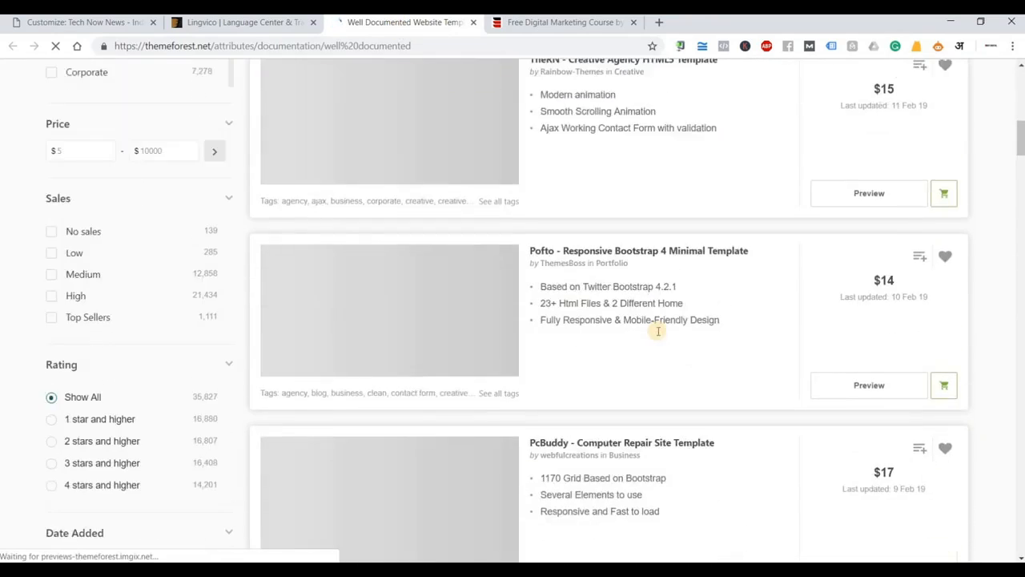
{"action": "scroll", "coordinate": [657, 331], "scroll_direction": "down", "scroll_amount": 10}
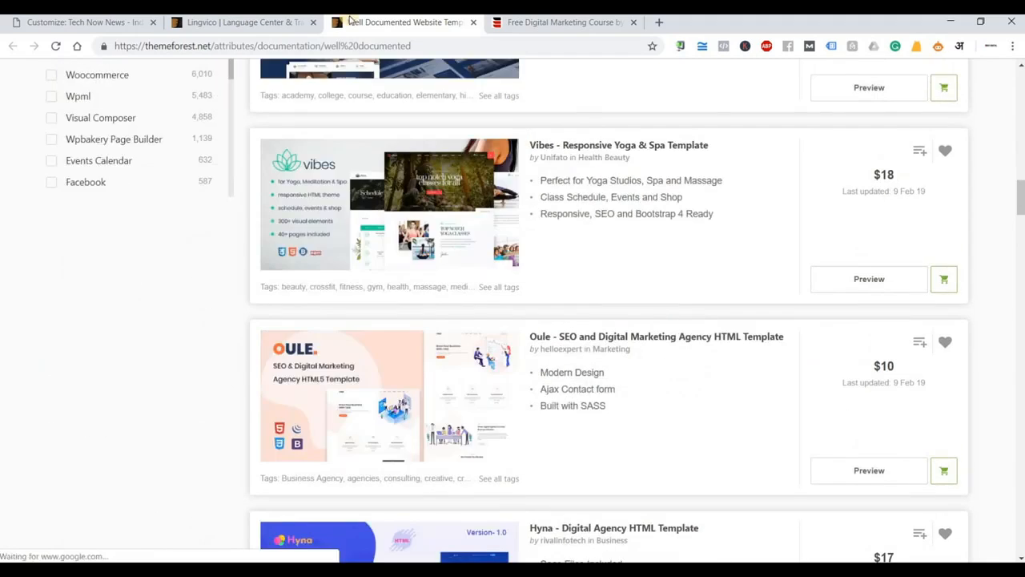
{"action": "left_click", "coordinate": [474, 22]}
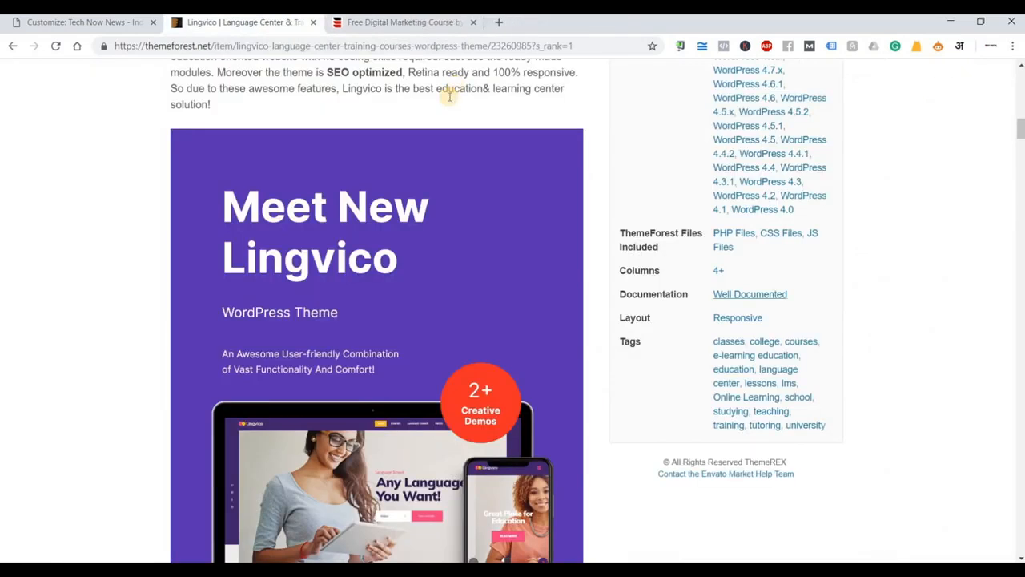
Open a blank new tab and copy the Lingvico theme title from its item page.
{"action": "left_click", "coordinate": [495, 24]}
{"action": "key", "text": "ctrl+v"}
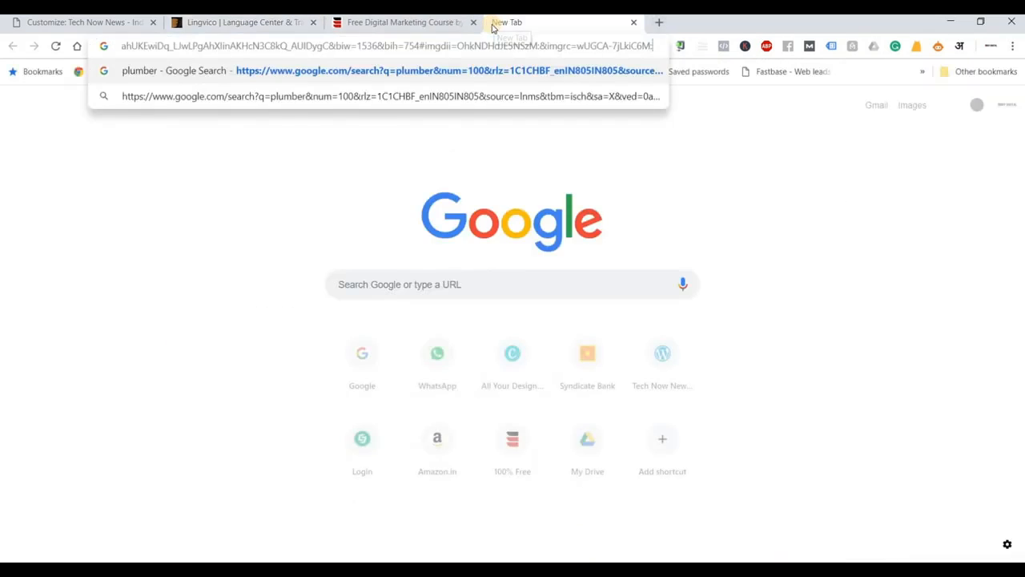
{"action": "key", "text": "ctrl+a"}
{"action": "key", "text": "BackSpace"}
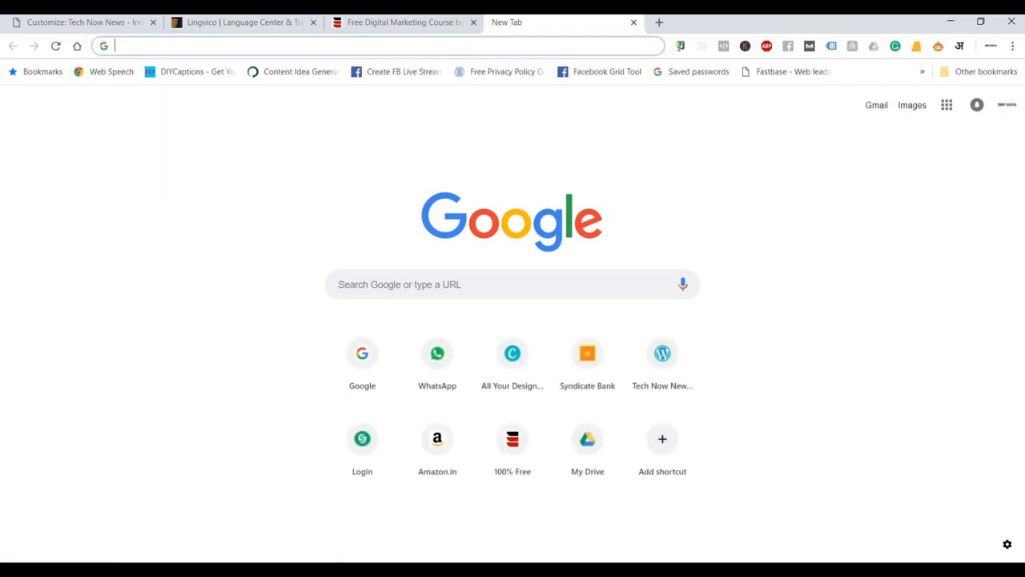
{"action": "left_click", "coordinate": [199, 22]}
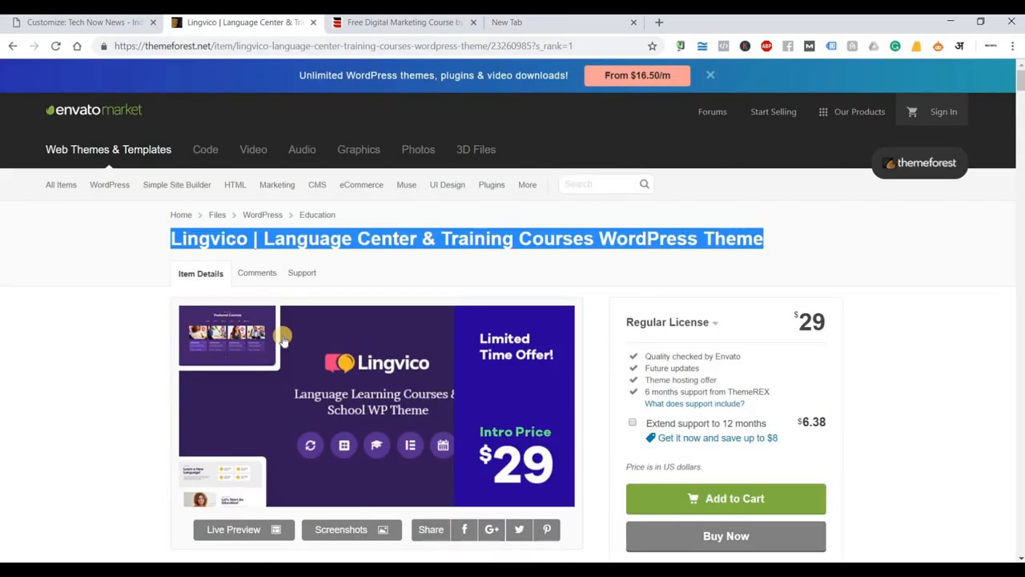
{"action": "right_click", "coordinate": [322, 246]}
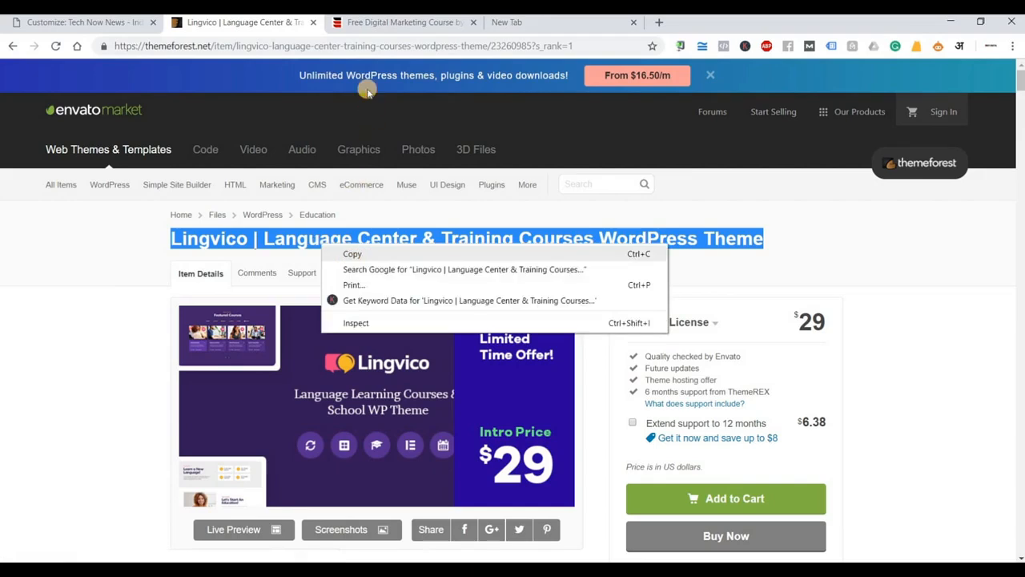
{"action": "left_click", "coordinate": [351, 255]}
Search Google for the copied Lingvico title followed by 'documentation'.
{"action": "left_click", "coordinate": [534, 25]}
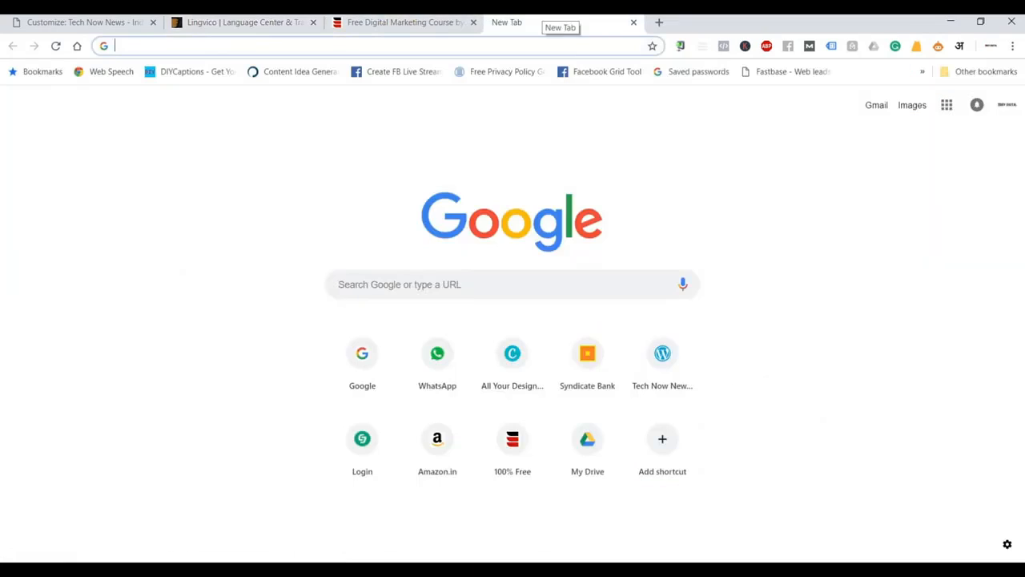
{"action": "key", "text": "ctrl+v"}
{"action": "type", "text": "cod"}
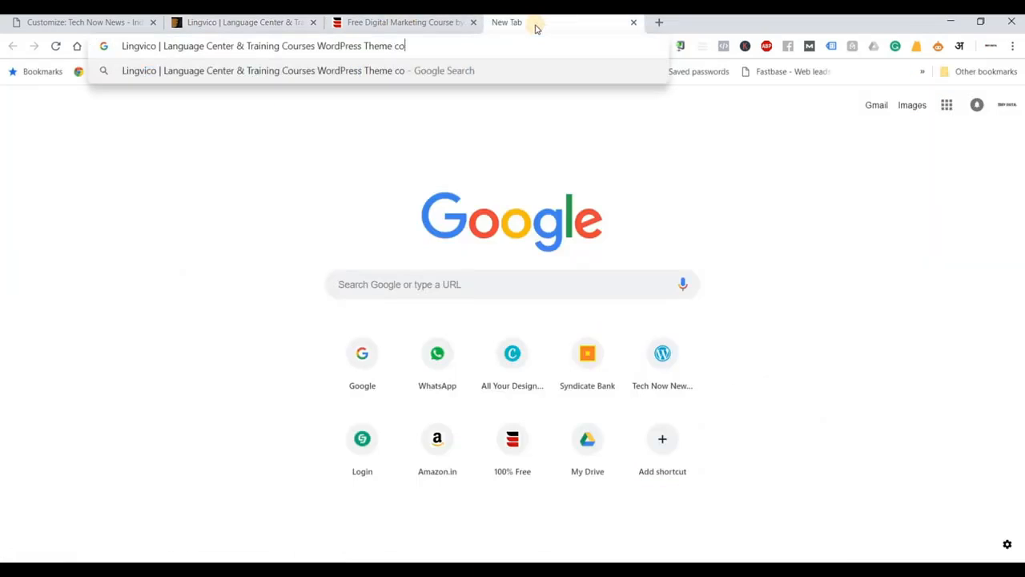
{"action": "key", "text": "BackSpace"}
{"action": "key", "text": "BackSpace"}
{"action": "key", "text": "BackSpace"}
{"action": "type", "text": "docu"}
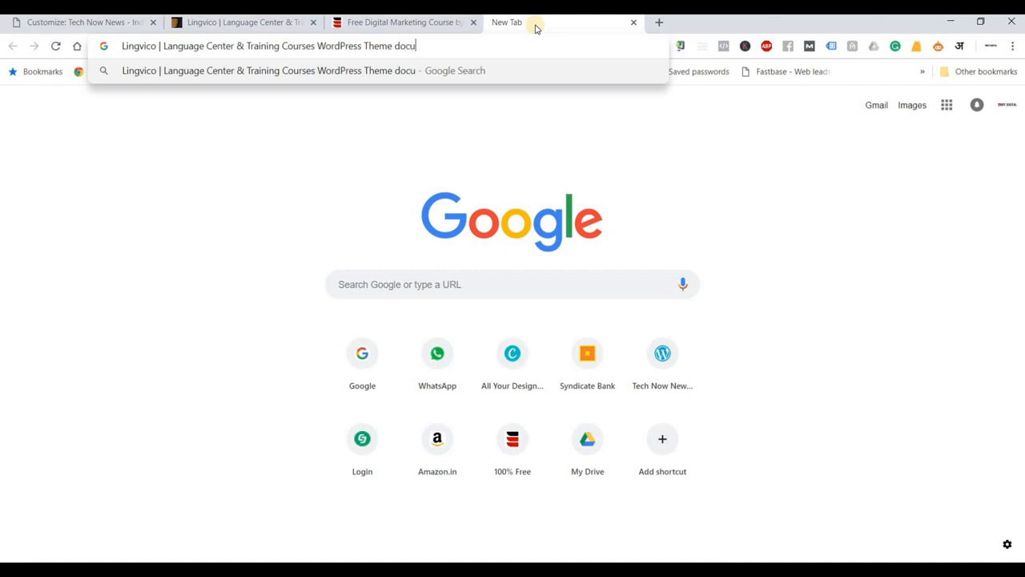
{"action": "type", "text": "mentation"}
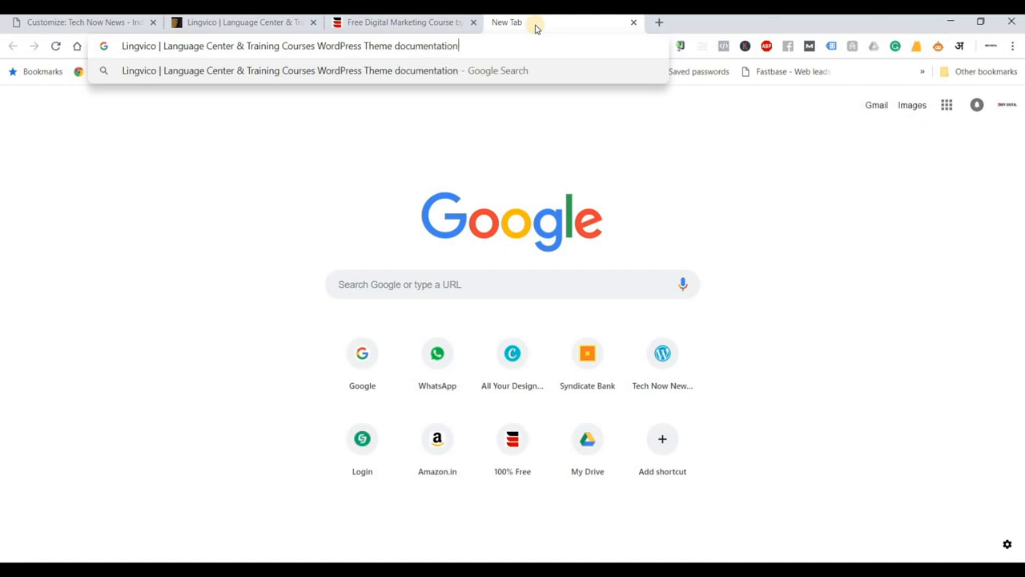
{"action": "key", "text": "Return"}
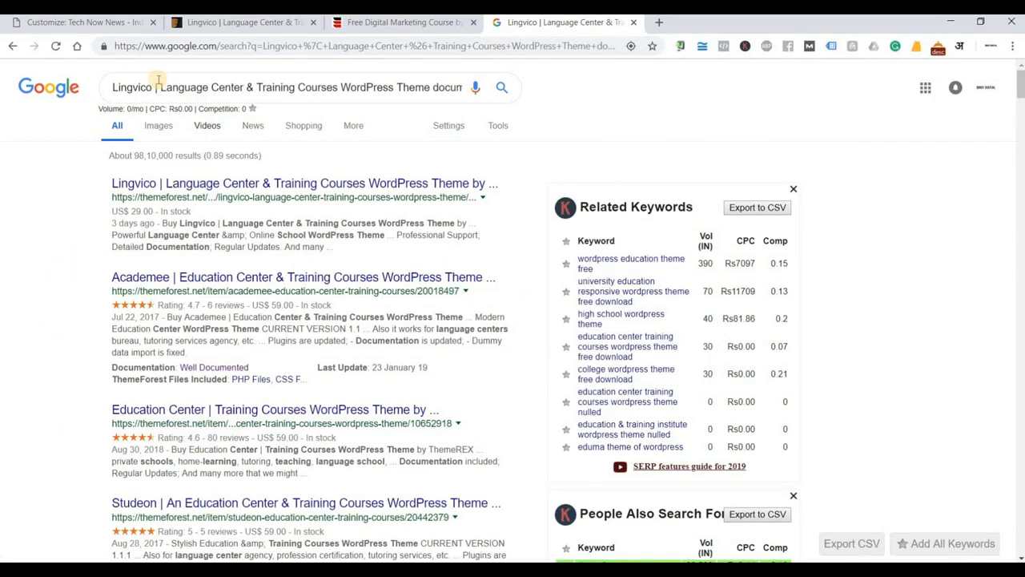
Shorten the query to 'Lingvico WordPress Theme documentation' and search again.
{"action": "left_click", "coordinate": [191, 89]}
{"action": "left_click_drag", "start_coordinate": [157, 88], "coordinate": [426, 98]}
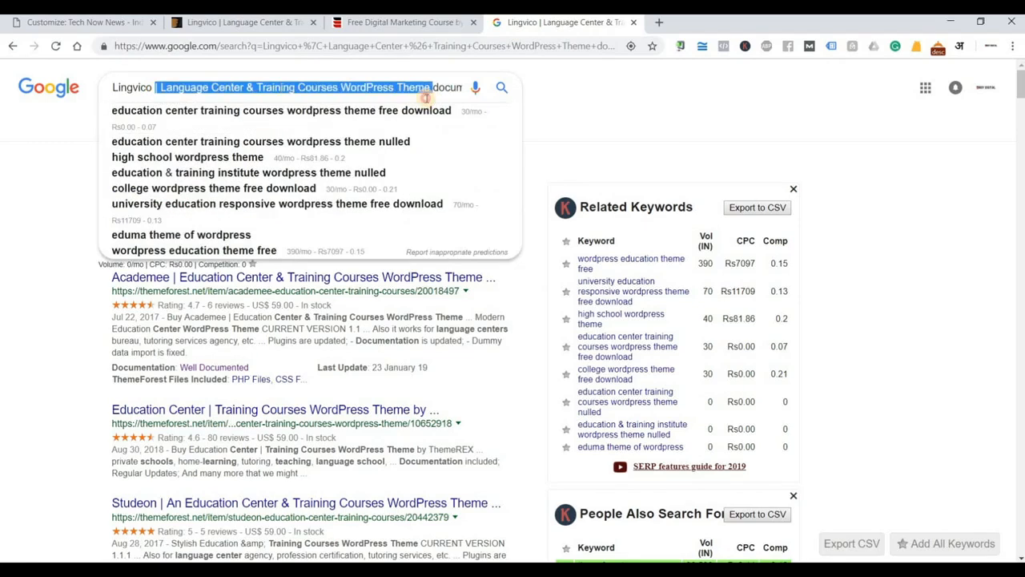
{"action": "left_click_drag", "start_coordinate": [358, 91], "coordinate": [329, 96]}
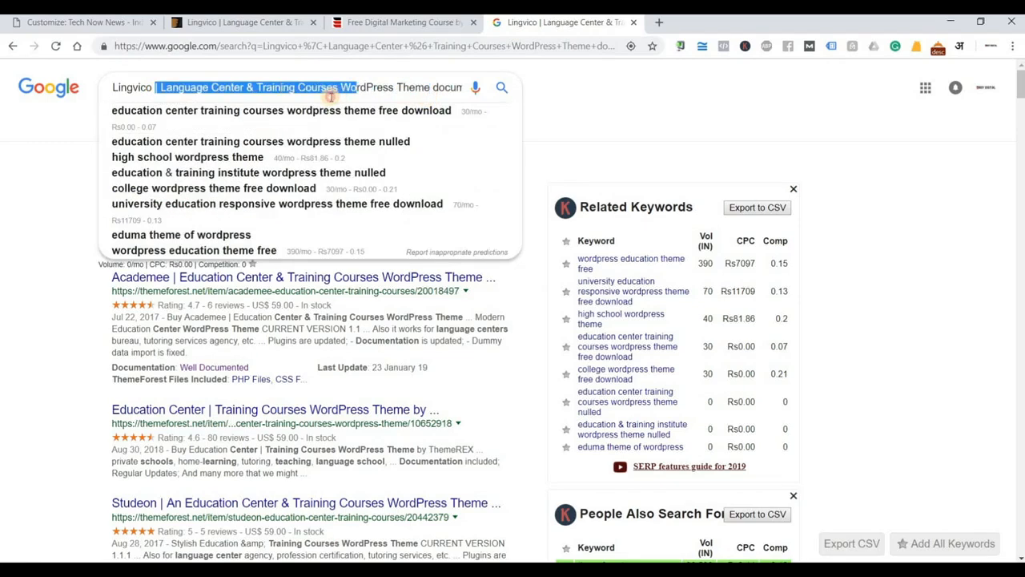
{"action": "key", "text": "BackSpace"}
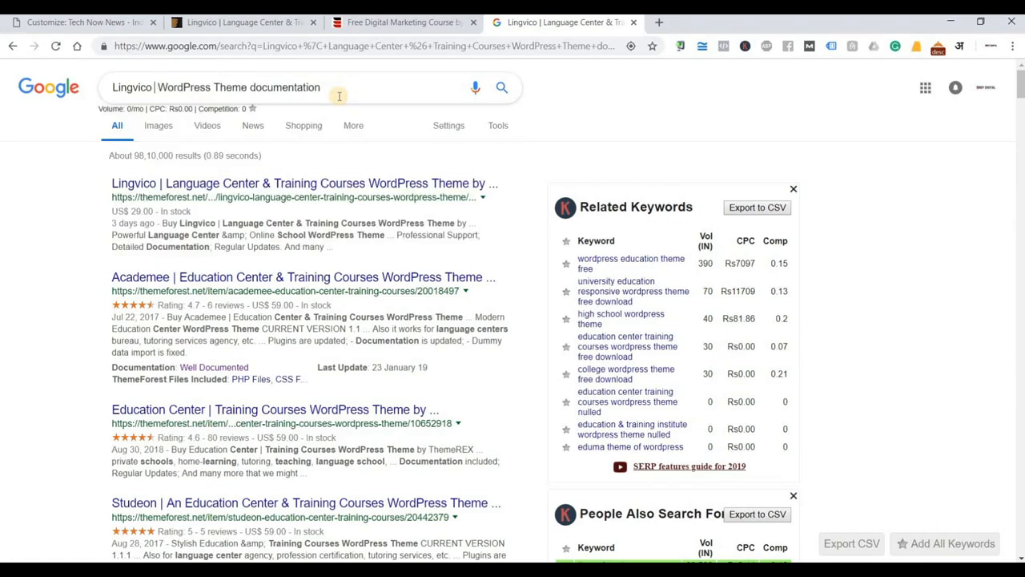
{"action": "key", "text": "BackSpace"}
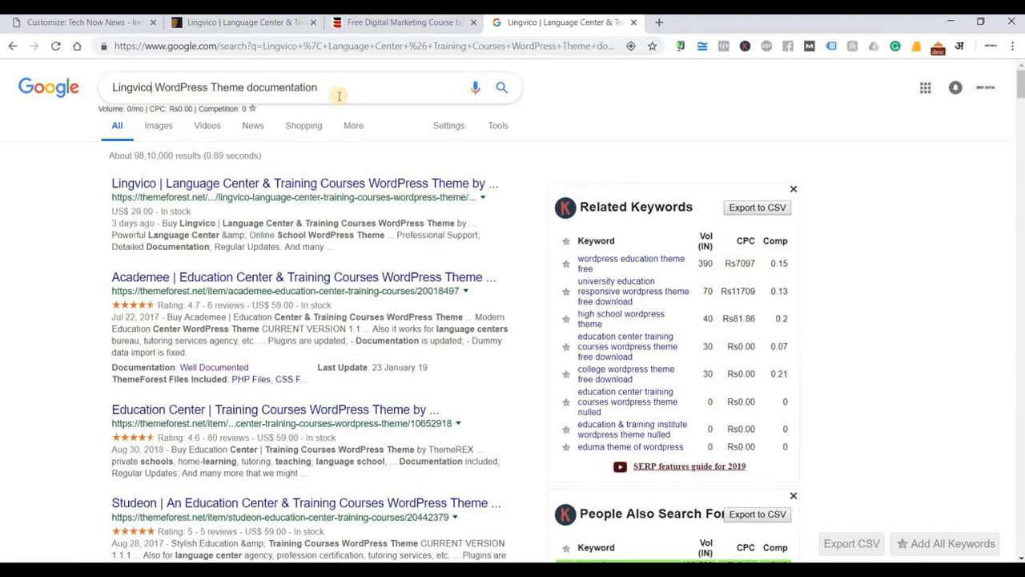
{"action": "key", "text": "Return"}
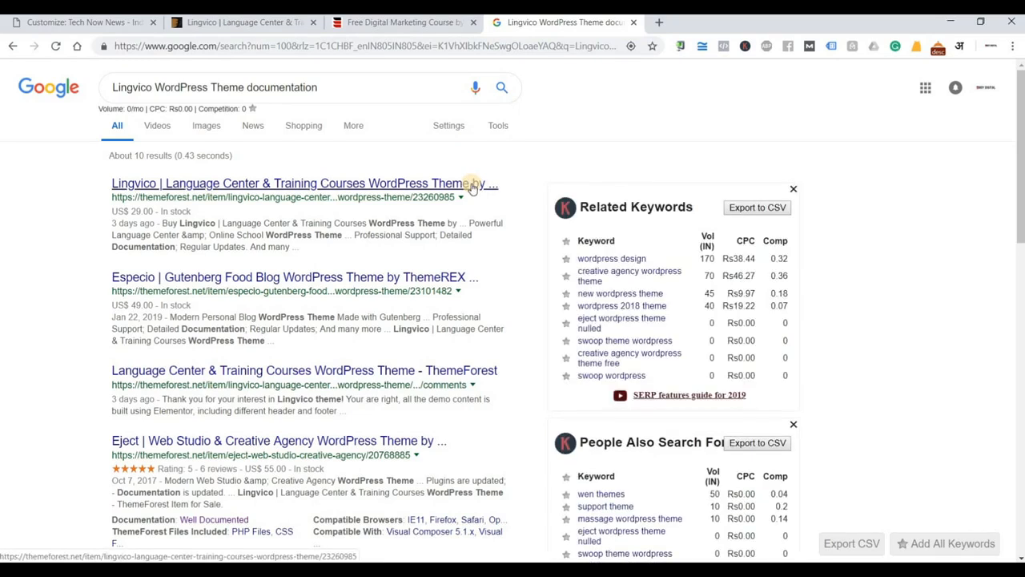
Check the top Lingvico result, scroll through the documentation results, then return to the Customizer.
{"action": "left_click", "coordinate": [472, 186]}
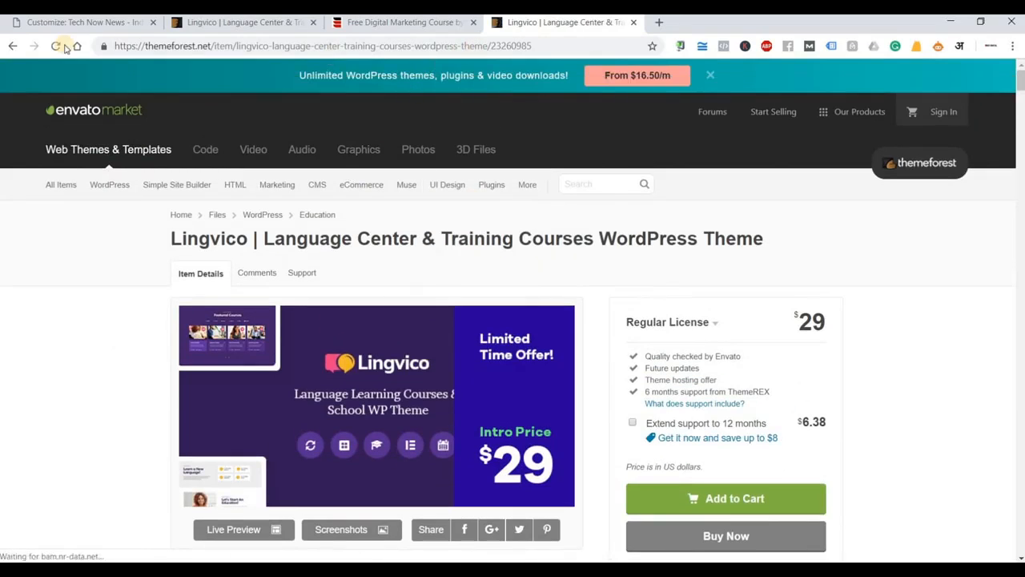
{"action": "left_click", "coordinate": [13, 45]}
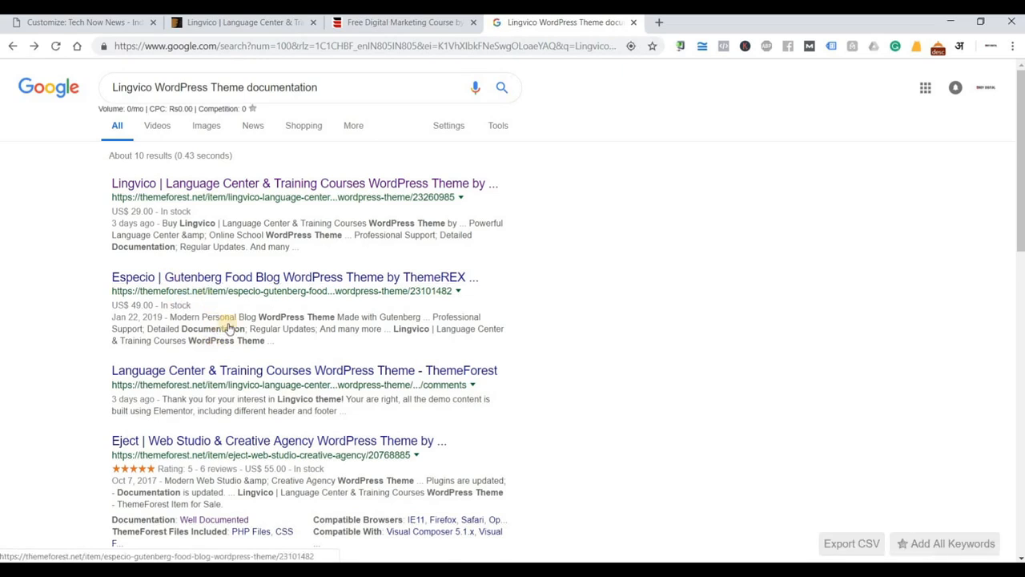
{"action": "scroll", "coordinate": [320, 316], "scroll_direction": "down", "scroll_amount": 1}
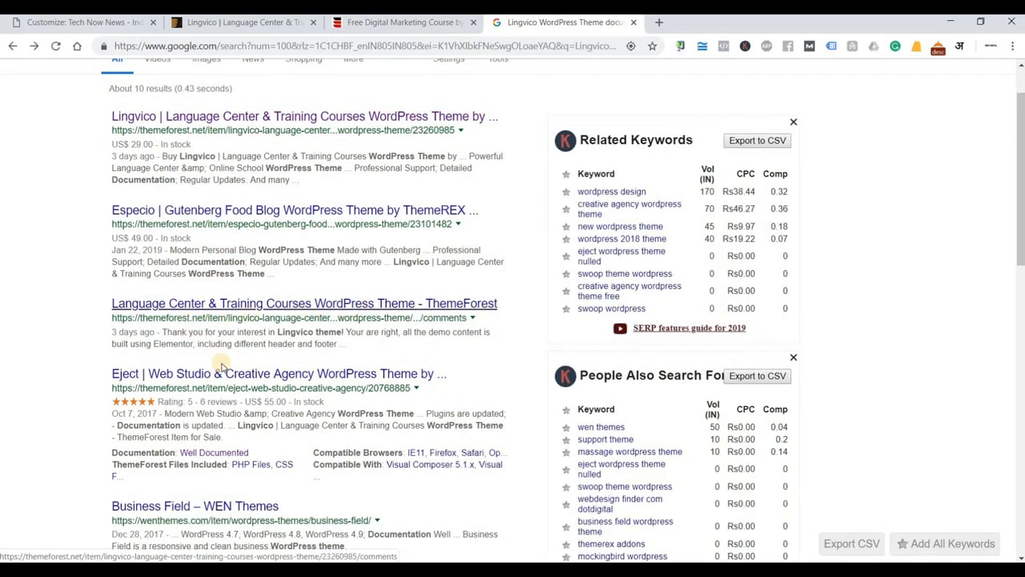
{"action": "scroll", "coordinate": [222, 367], "scroll_direction": "down", "scroll_amount": 2}
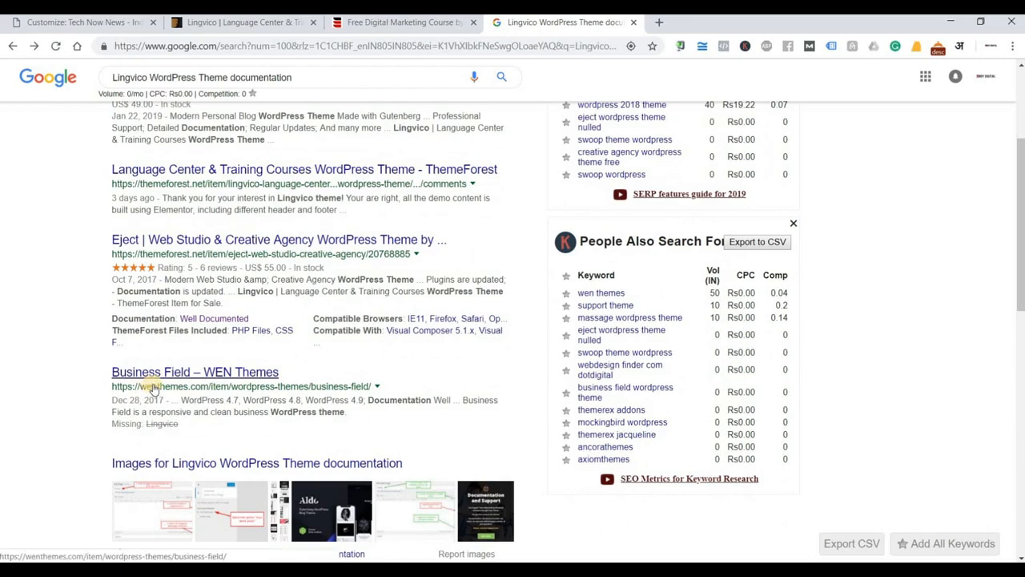
{"action": "scroll", "coordinate": [152, 387], "scroll_direction": "down", "scroll_amount": 3}
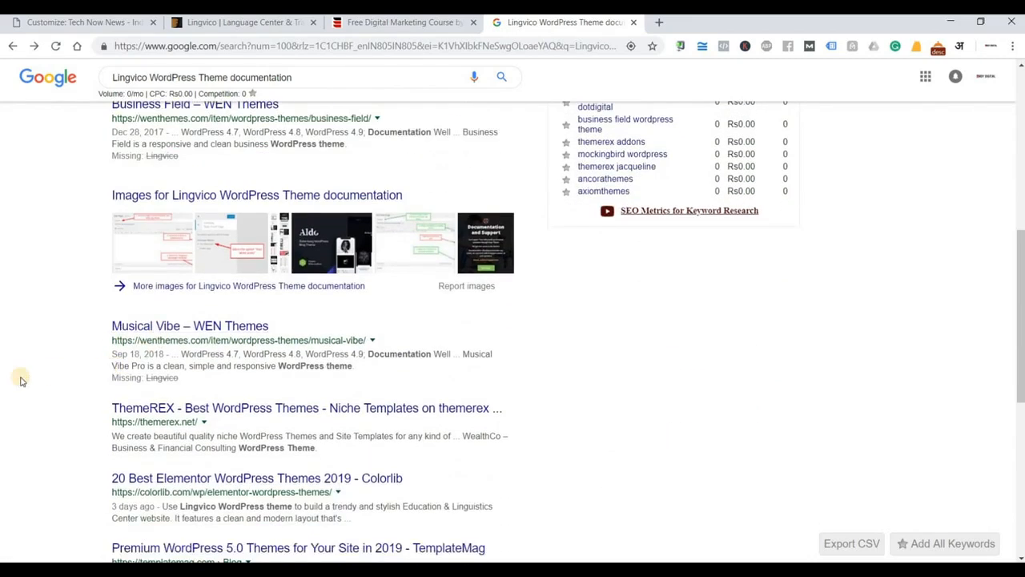
{"action": "scroll", "coordinate": [22, 380], "scroll_direction": "down", "scroll_amount": 3}
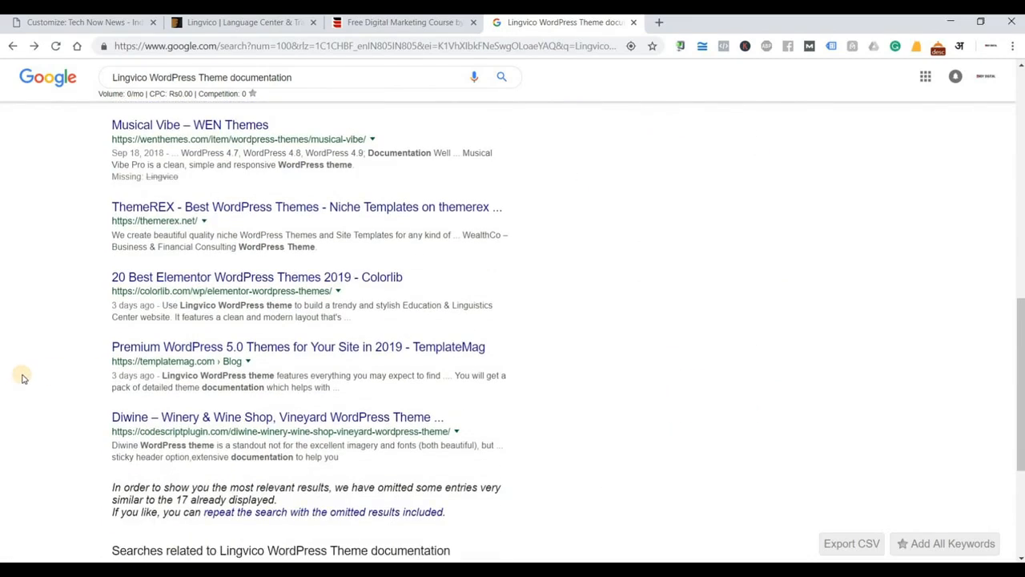
{"action": "scroll", "coordinate": [21, 376], "scroll_direction": "down", "scroll_amount": 3}
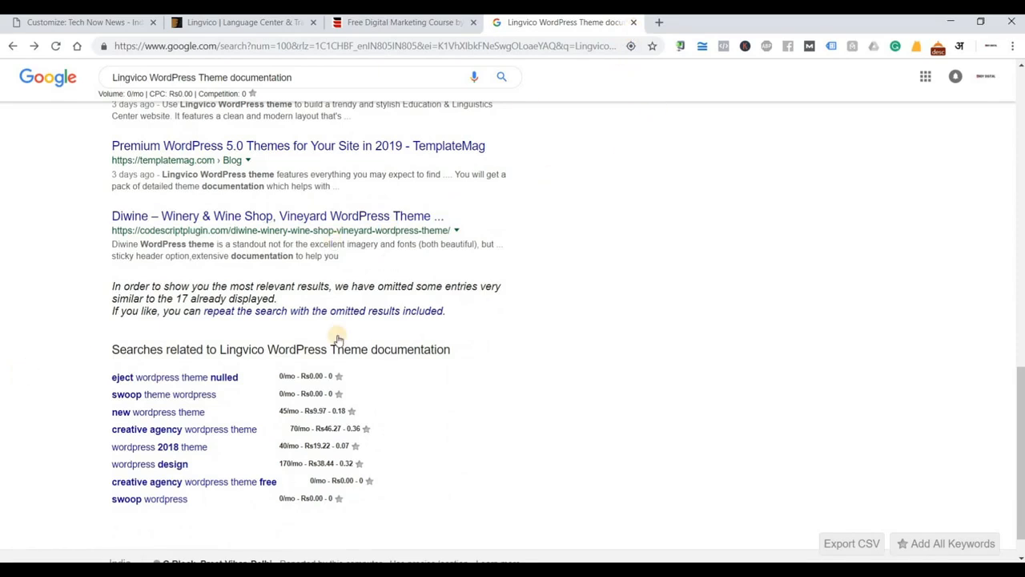
{"action": "scroll", "coordinate": [339, 335], "scroll_direction": "up", "scroll_amount": 20}
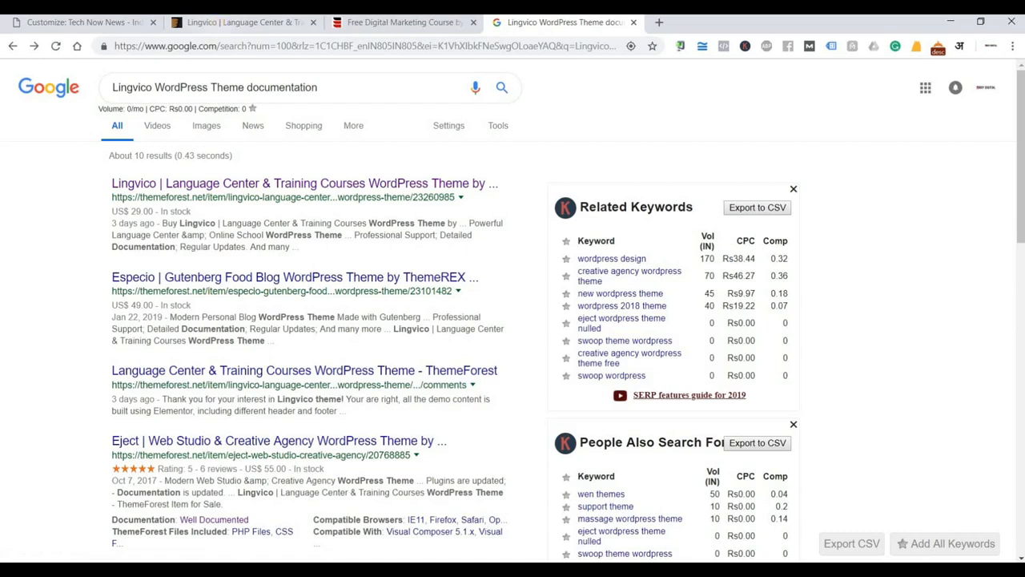
{"action": "left_click", "coordinate": [140, 26]}
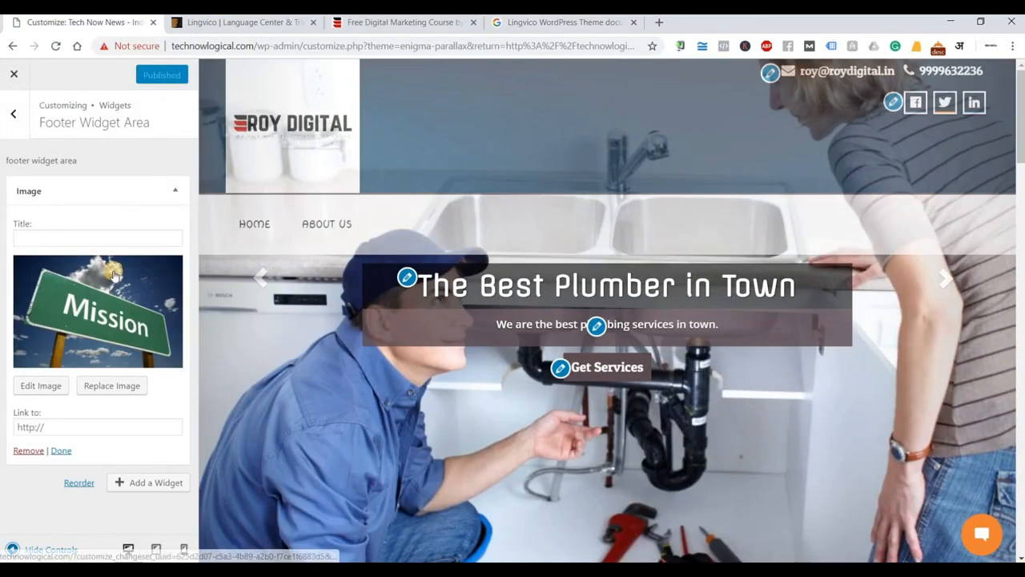
Replace the query with 'enigma parallax documentation' using the autocomplete suggestion and search.
{"action": "left_click", "coordinate": [491, 30]}
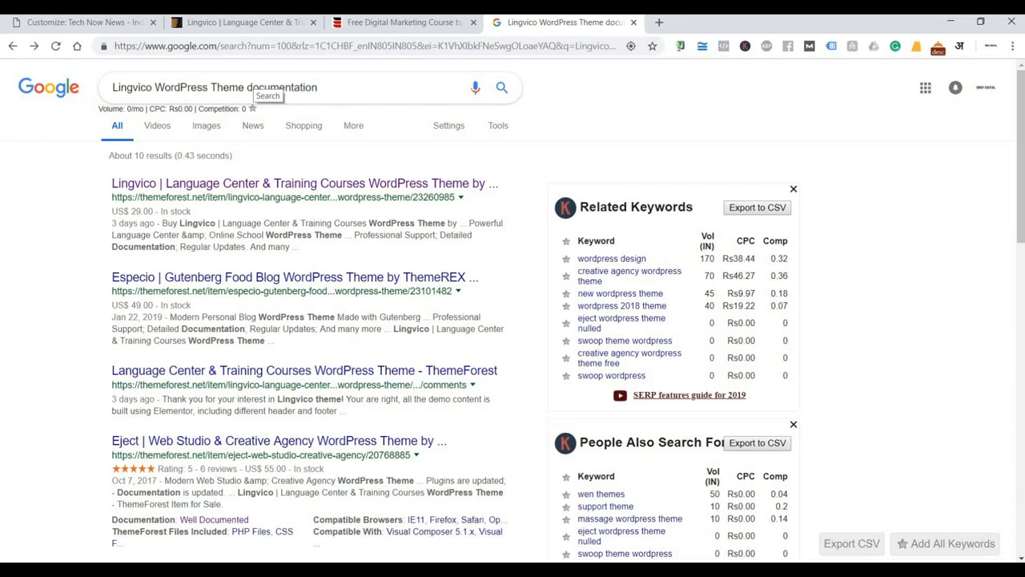
{"action": "left_click_drag", "start_coordinate": [246, 88], "coordinate": [112, 87]}
{"action": "type", "text": "enig"}
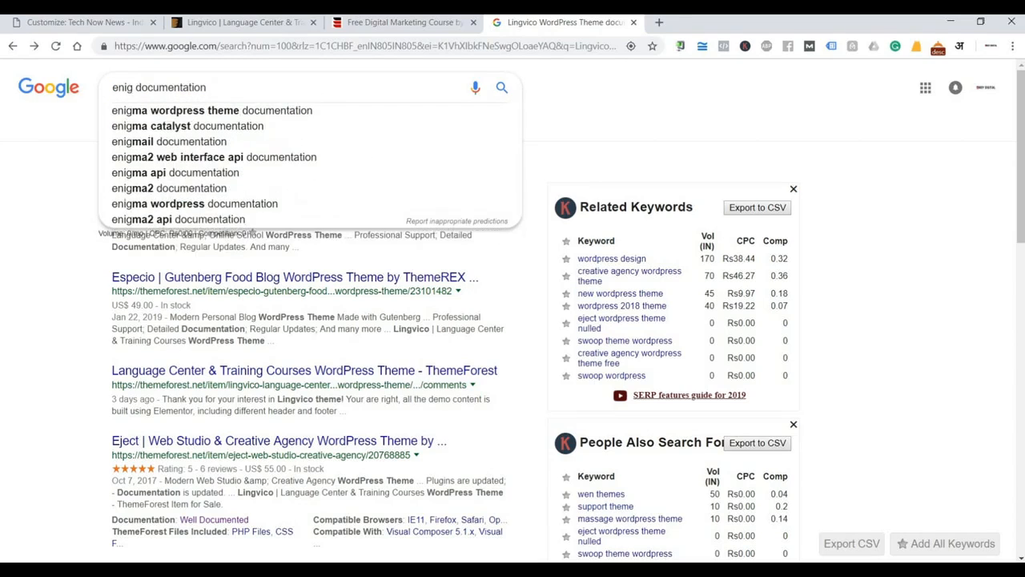
{"action": "type", "text": "ma para"}
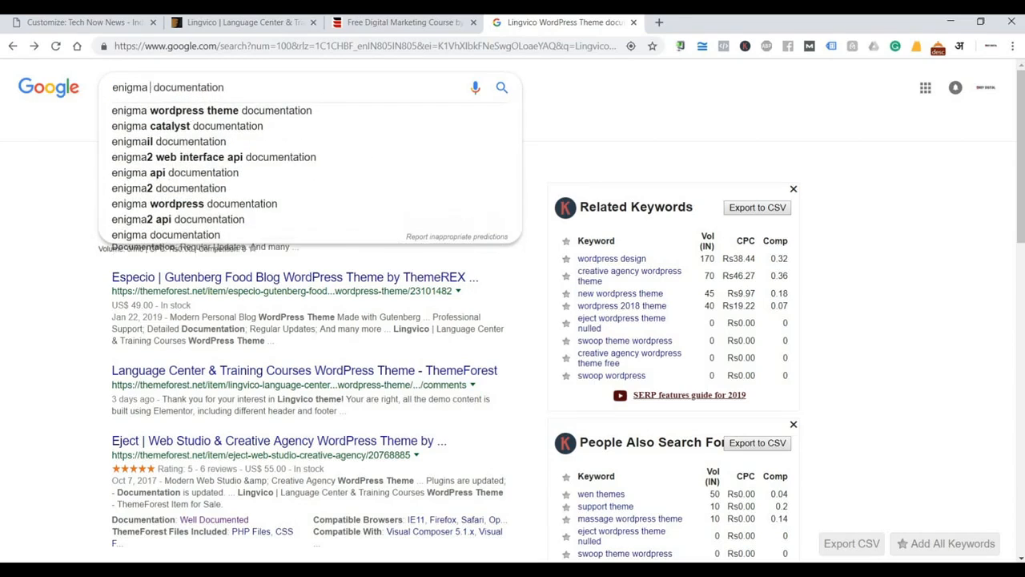
{"action": "key", "text": "Down"}
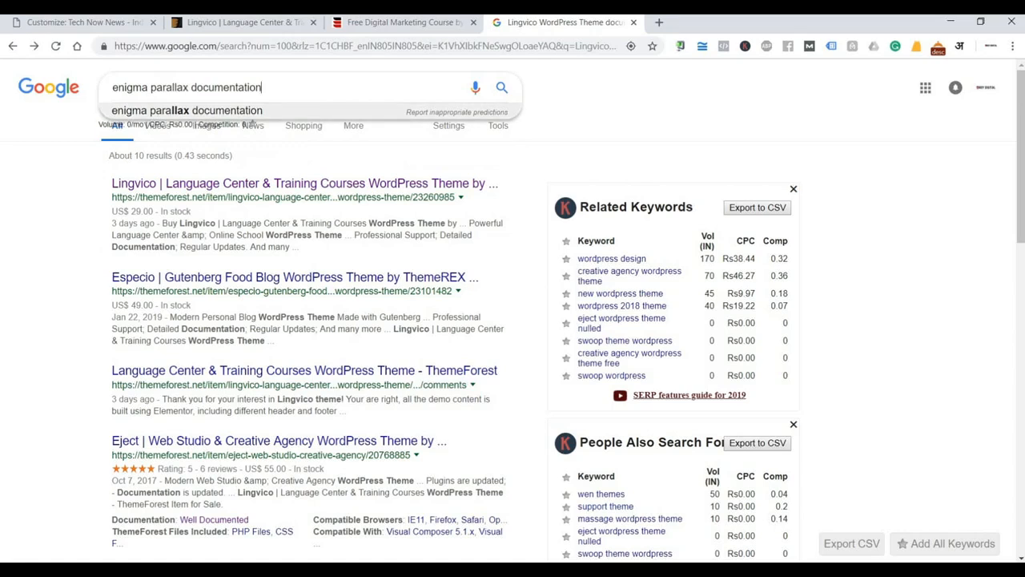
{"action": "key", "text": "Return"}
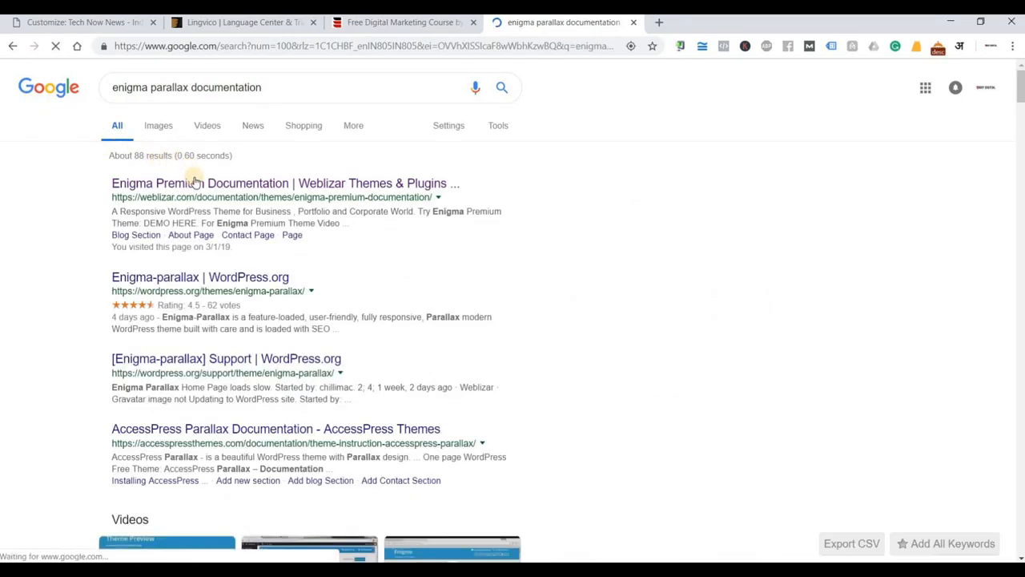
Open the 'Enigma Premium Documentation | Weblizar' result and scroll to 1. Theme Installation.
{"action": "left_click", "coordinate": [284, 191]}
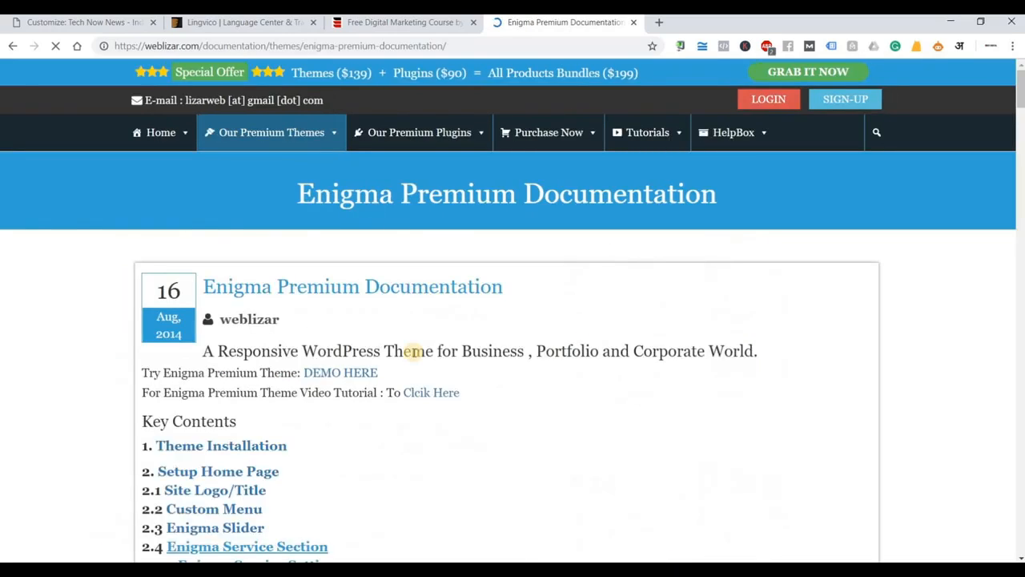
{"action": "scroll", "coordinate": [414, 356], "scroll_direction": "down", "scroll_amount": 10}
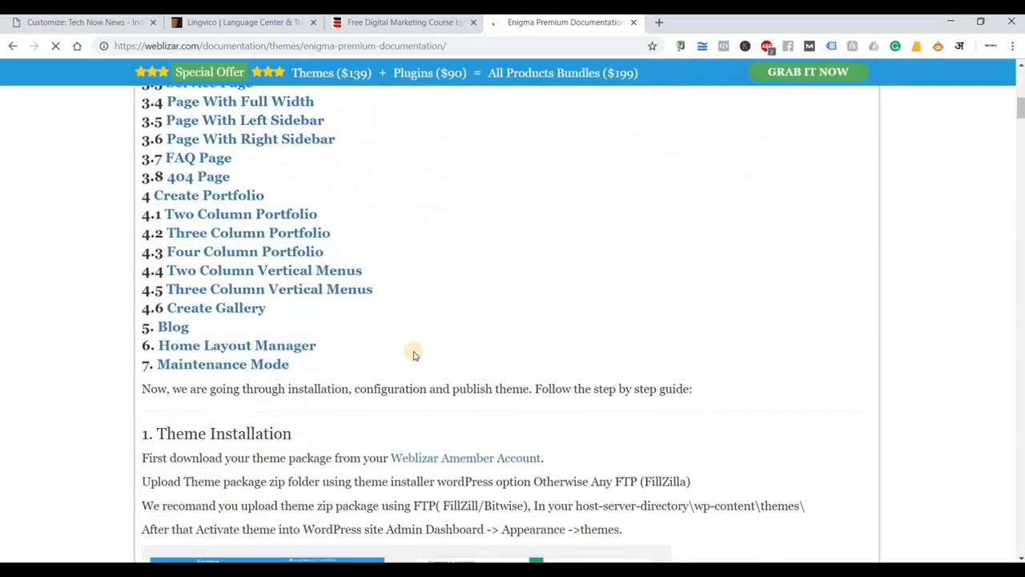
{"action": "scroll", "coordinate": [414, 356], "scroll_direction": "down", "scroll_amount": 10}
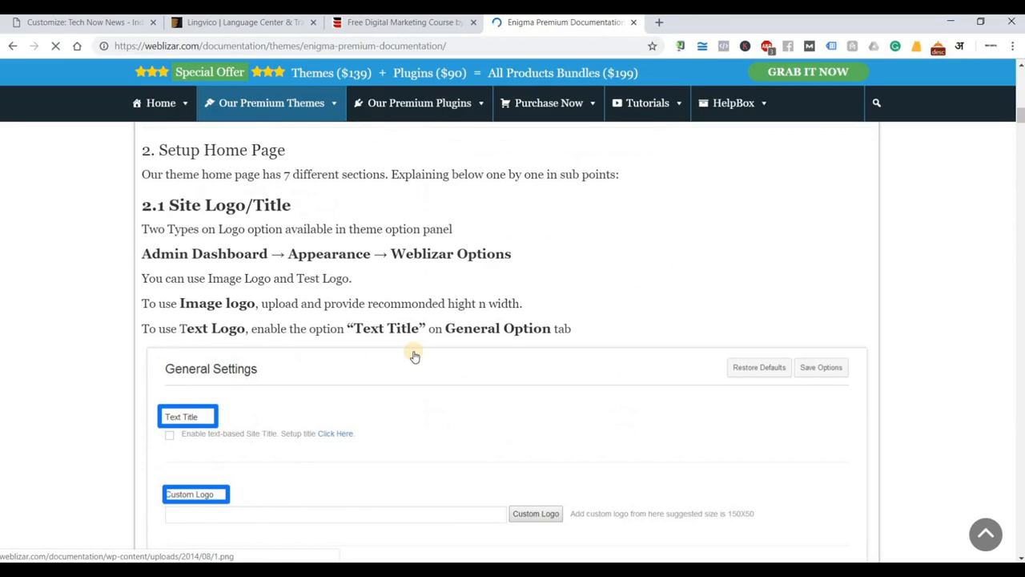
{"action": "scroll", "coordinate": [414, 356], "scroll_direction": "down", "scroll_amount": 4}
{"action": "scroll", "coordinate": [414, 356], "scroll_direction": "up", "scroll_amount": 10}
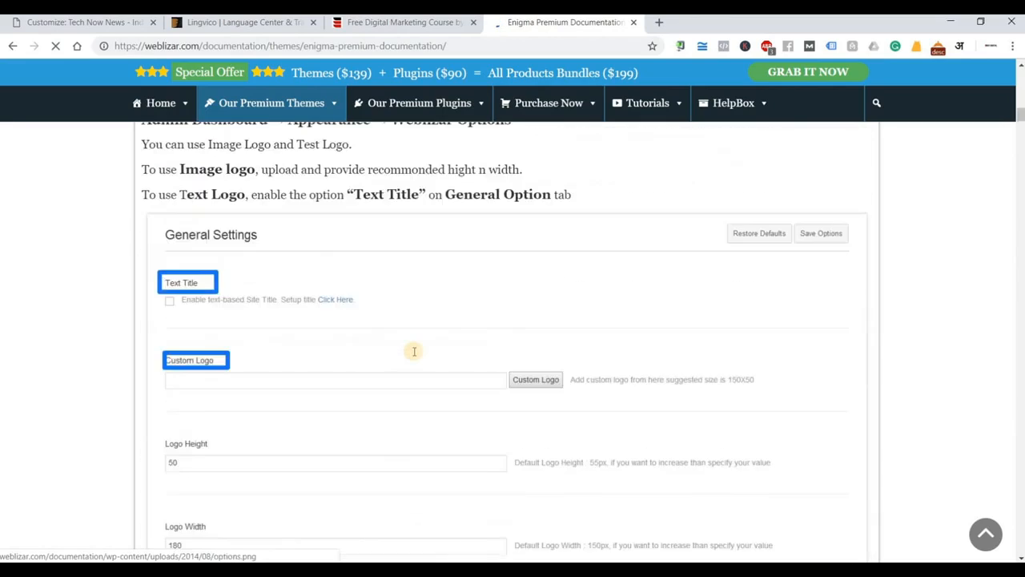
{"action": "scroll", "coordinate": [412, 350], "scroll_direction": "down", "scroll_amount": 1}
{"action": "scroll", "coordinate": [414, 350], "scroll_direction": "up", "scroll_amount": 5}
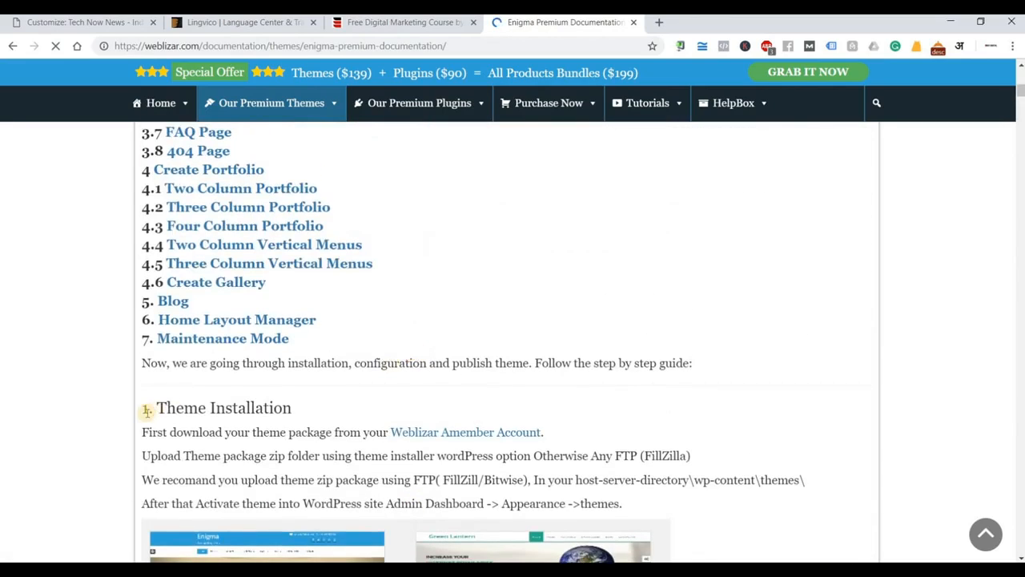
Highlight the Theme Installation steps, including the Admin Dashboard > Appearance > themes path, then clear the highlight.
{"action": "left_click_drag", "start_coordinate": [228, 406], "coordinate": [291, 406]}
{"action": "scroll", "coordinate": [152, 236], "scroll_direction": "down", "scroll_amount": 3}
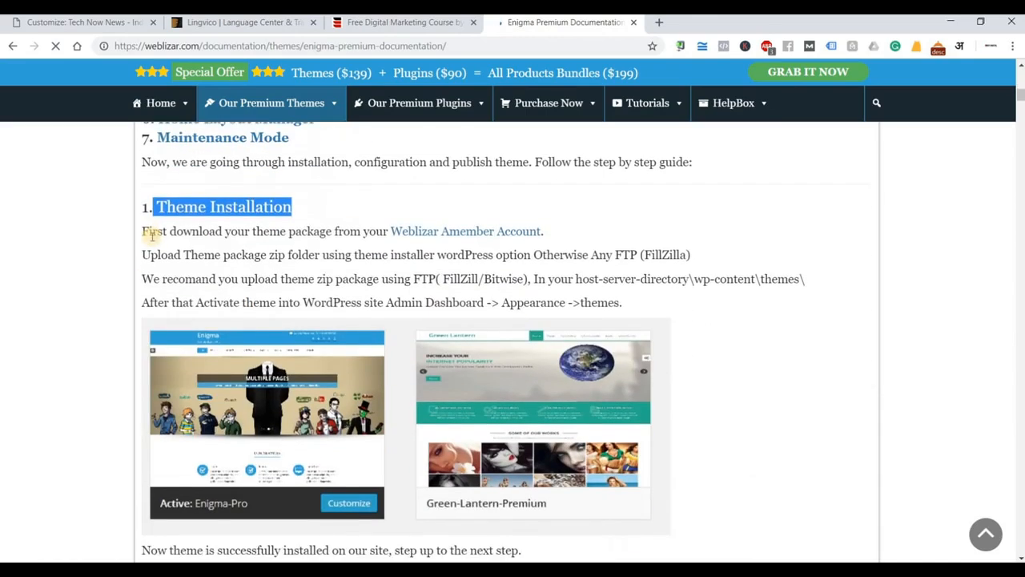
{"action": "left_click_drag", "start_coordinate": [273, 255], "coordinate": [149, 230]}
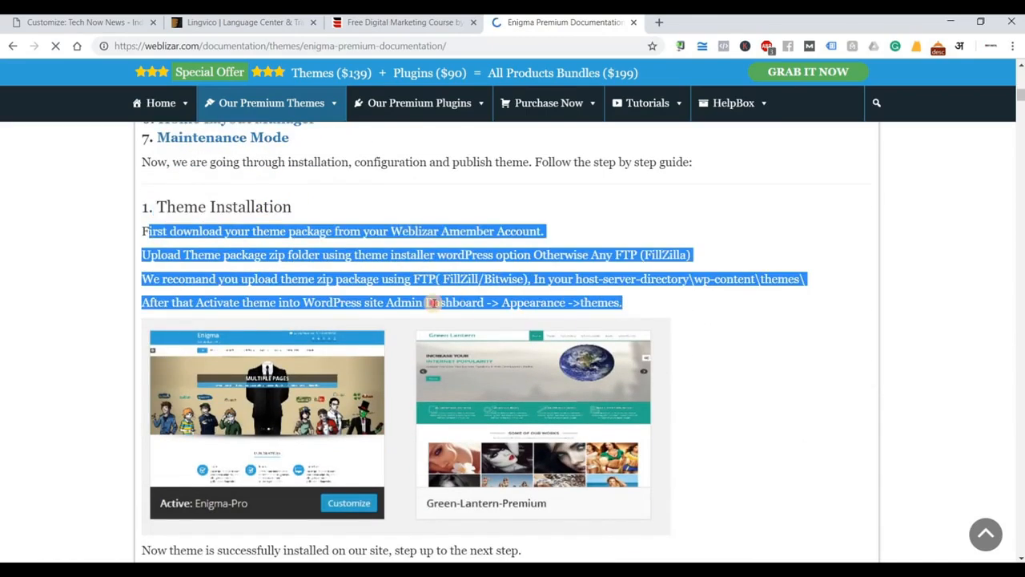
{"action": "left_click_drag", "start_coordinate": [340, 303], "coordinate": [621, 304]}
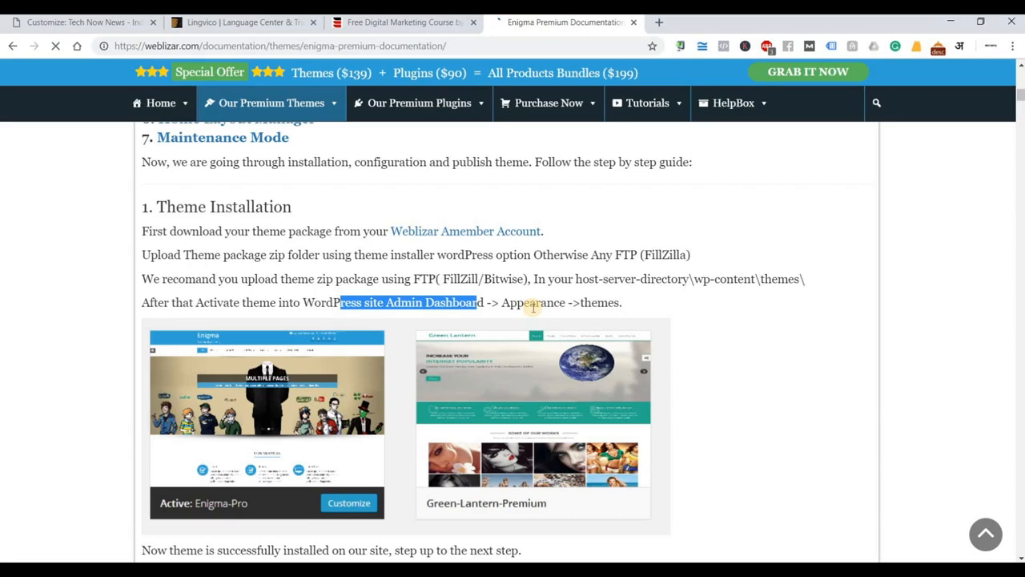
{"action": "left_click_drag", "start_coordinate": [518, 303], "coordinate": [624, 309]}
{"action": "double_click", "coordinate": [622, 307]}
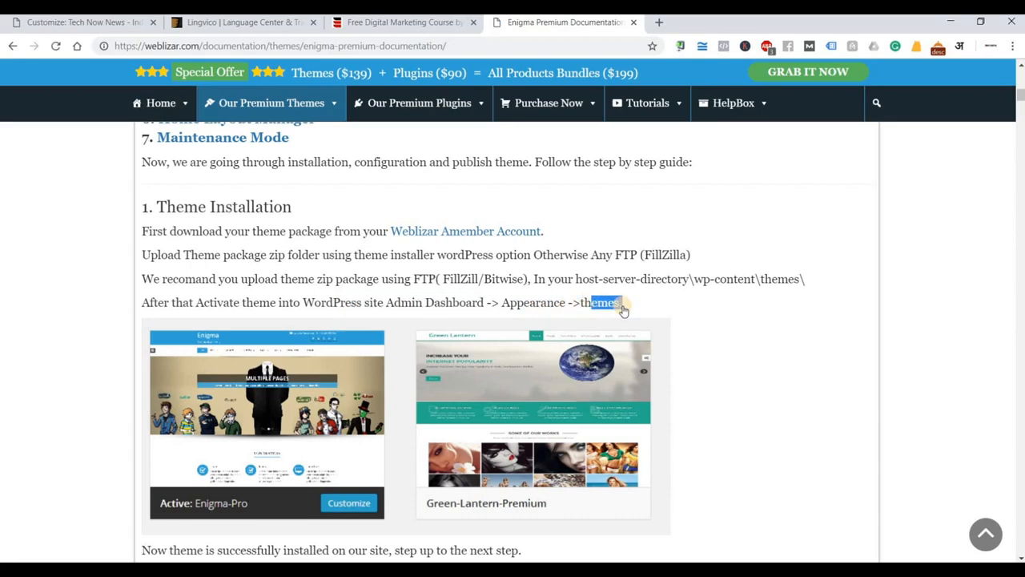
{"action": "scroll", "coordinate": [195, 347], "scroll_direction": "down", "scroll_amount": 3}
{"action": "left_click_drag", "start_coordinate": [157, 349], "coordinate": [393, 364]}
{"action": "scroll", "coordinate": [393, 364], "scroll_direction": "up", "scroll_amount": 2}
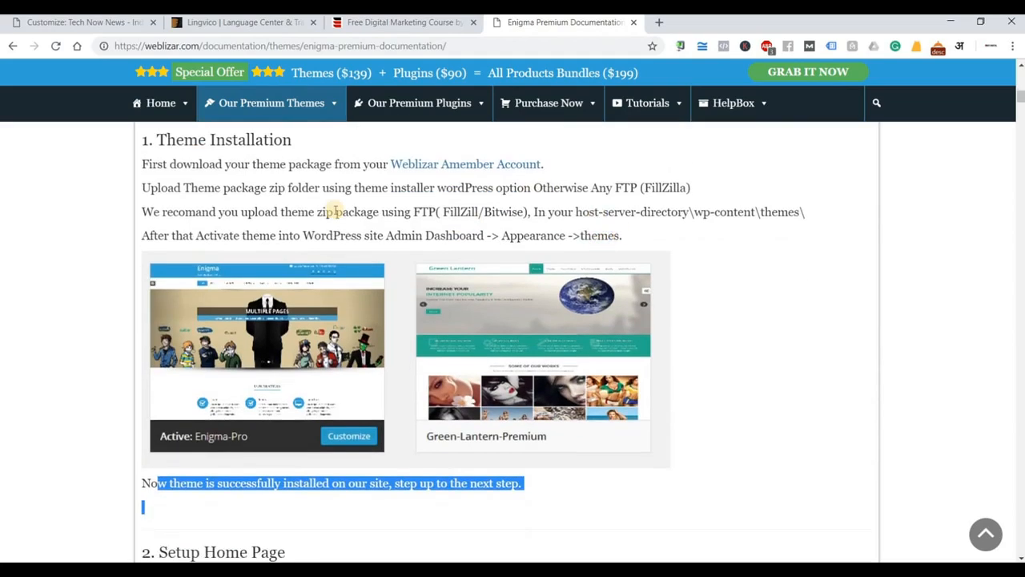
{"action": "left_click", "coordinate": [300, 202]}
Highlight the Setup Home Page heading and the sentence about image and text logos.
{"action": "scroll", "coordinate": [326, 289], "scroll_direction": "down", "scroll_amount": 3}
{"action": "left_click_drag", "start_coordinate": [165, 352], "coordinate": [269, 335]}
{"action": "scroll", "coordinate": [269, 335], "scroll_direction": "down", "scroll_amount": 3}
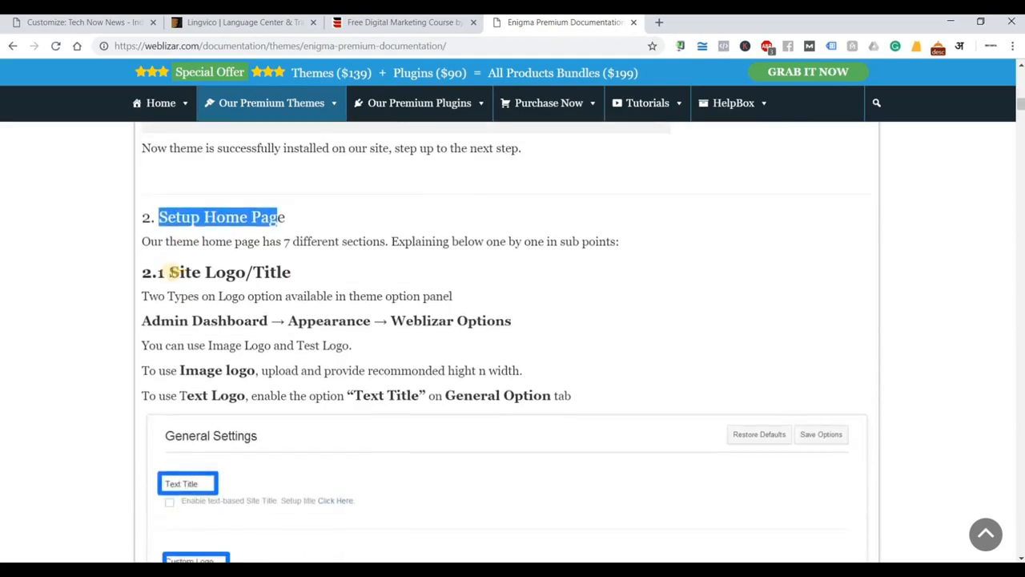
{"action": "left_click_drag", "start_coordinate": [169, 273], "coordinate": [292, 272]}
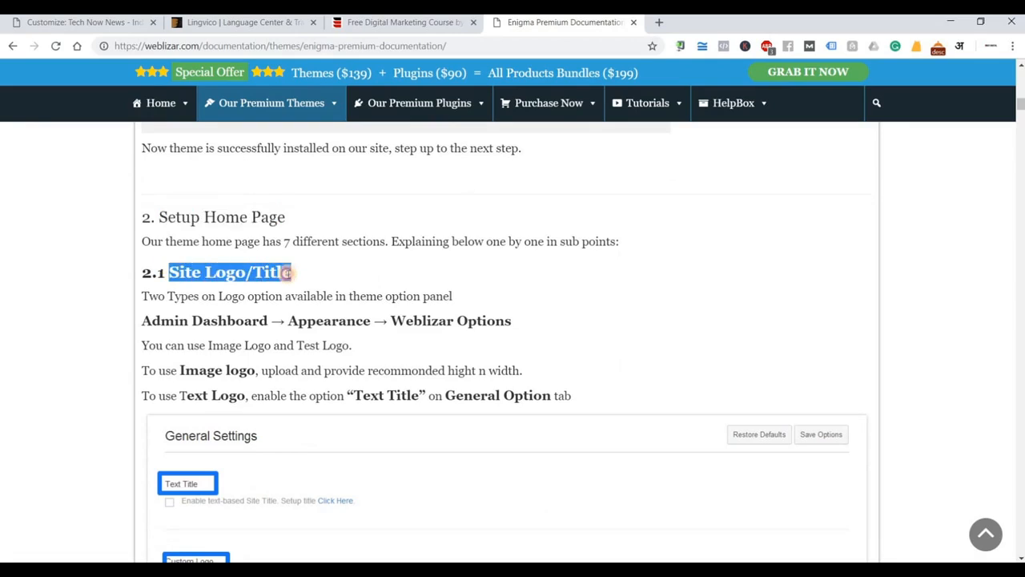
{"action": "left_click_drag", "start_coordinate": [148, 335], "coordinate": [385, 353]}
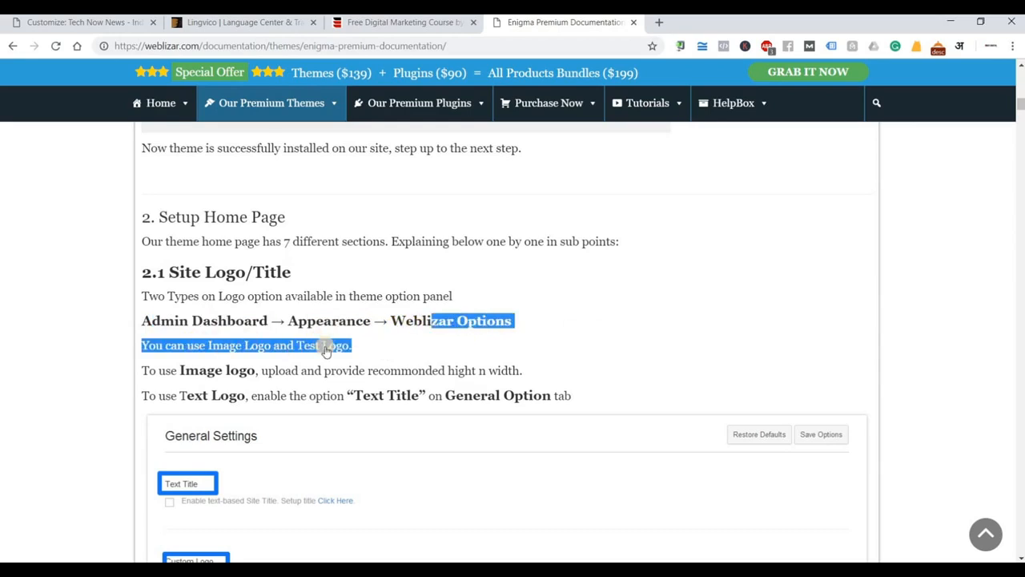
Read down through the Custom Menu, Slider and Service sections to the 2.5 Enigma Portfolio Section.
{"action": "scroll", "coordinate": [400, 328], "scroll_direction": "down", "scroll_amount": 4}
{"action": "scroll", "coordinate": [55, 336], "scroll_direction": "down", "scroll_amount": 5}
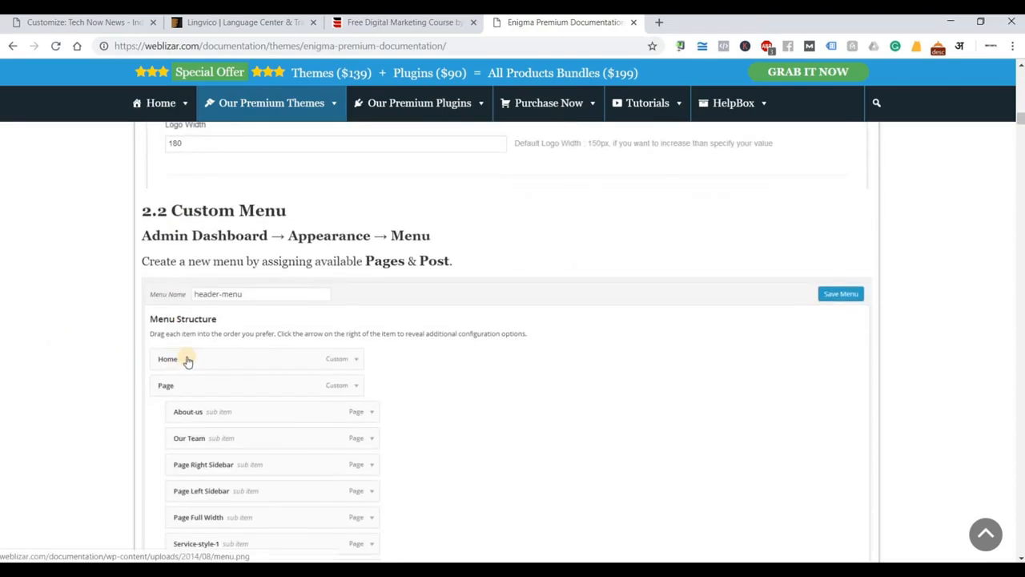
{"action": "scroll", "coordinate": [186, 360], "scroll_direction": "down", "scroll_amount": 6}
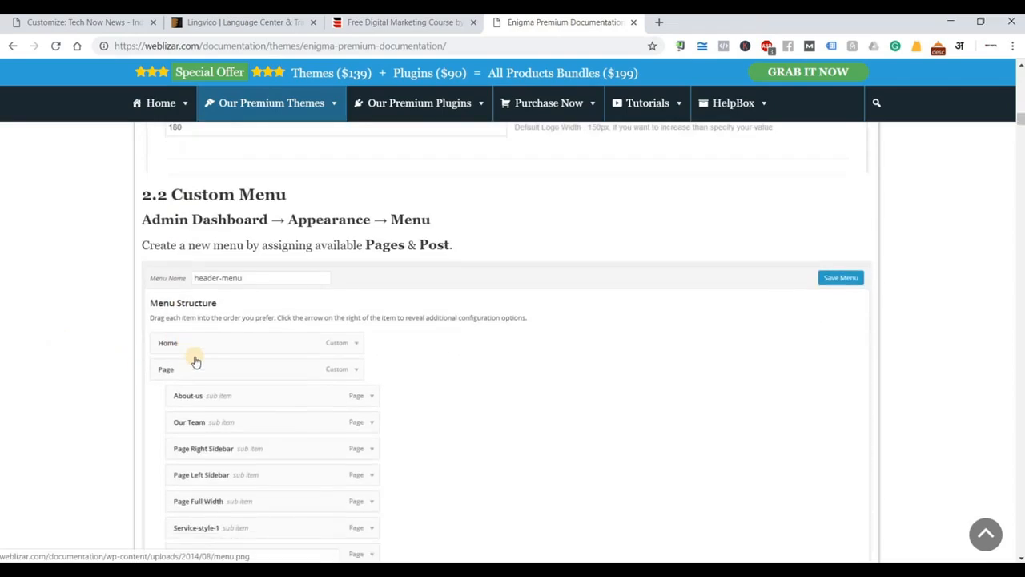
{"action": "scroll", "coordinate": [200, 353], "scroll_direction": "down", "scroll_amount": 3}
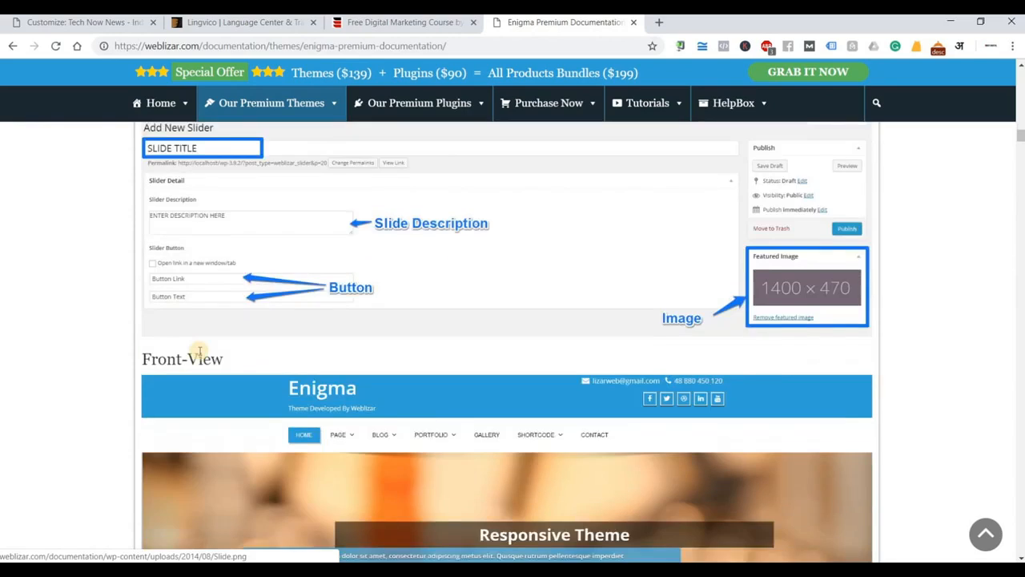
{"action": "scroll", "coordinate": [355, 376], "scroll_direction": "down", "scroll_amount": 2}
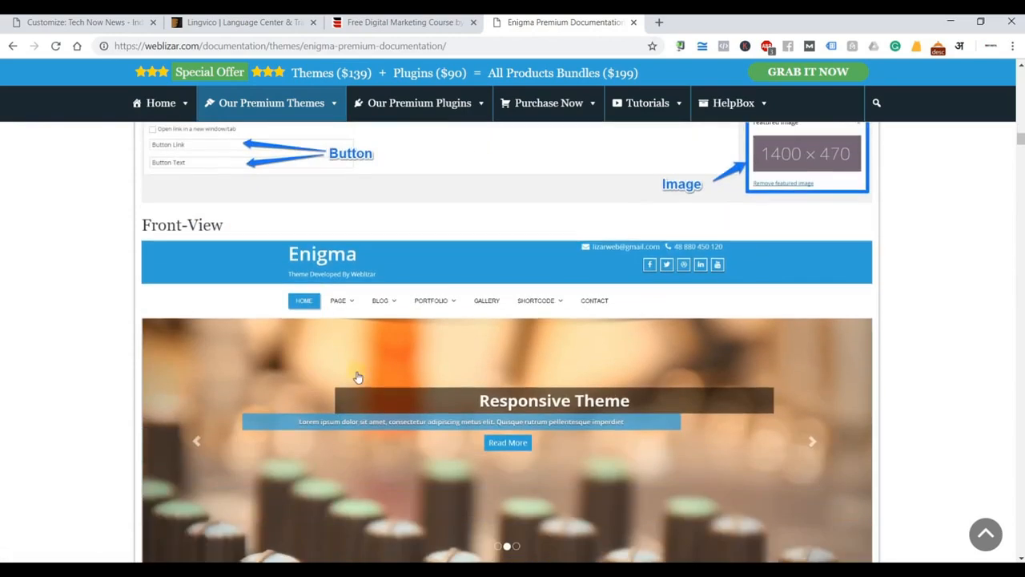
{"action": "scroll", "coordinate": [362, 376], "scroll_direction": "down", "scroll_amount": 2}
{"action": "scroll", "coordinate": [362, 376], "scroll_direction": "up", "scroll_amount": 1}
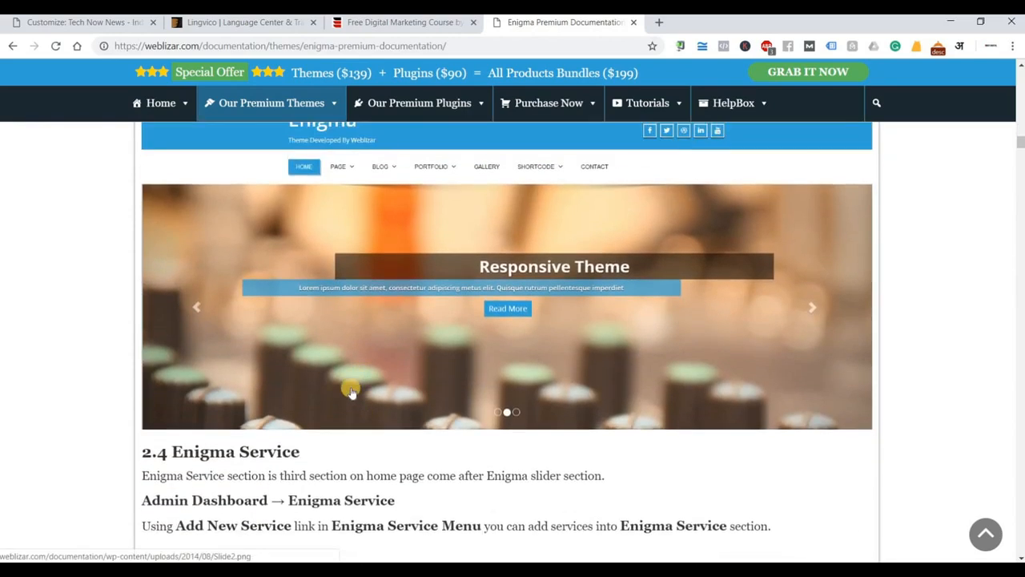
{"action": "scroll", "coordinate": [351, 390], "scroll_direction": "down", "scroll_amount": 3}
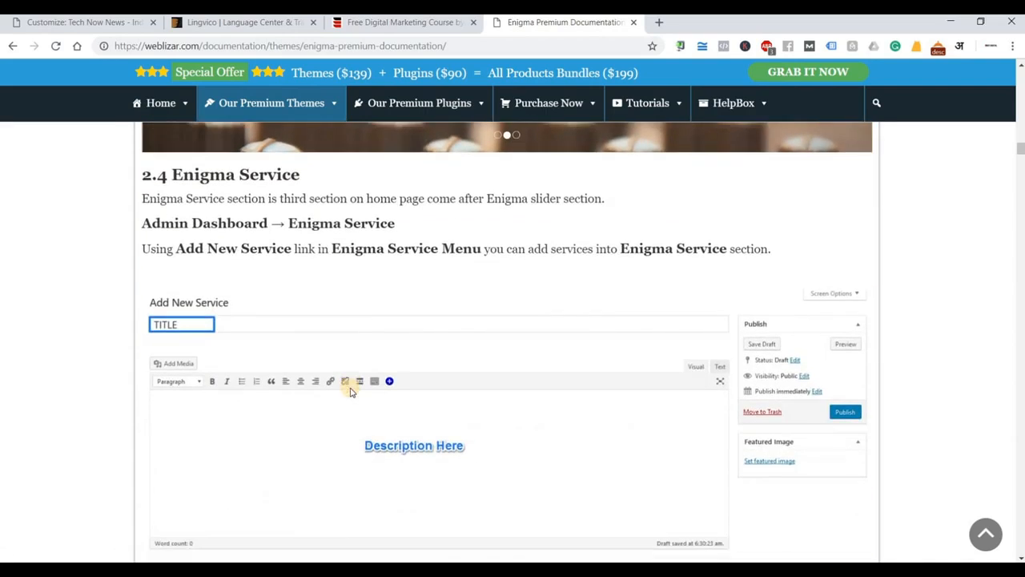
{"action": "scroll", "coordinate": [350, 389], "scroll_direction": "down", "scroll_amount": 10}
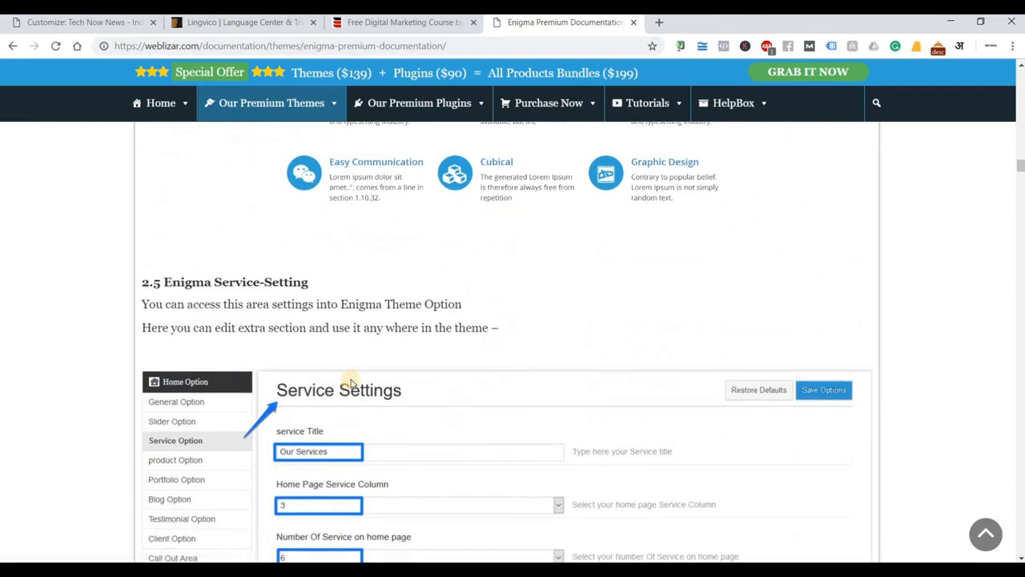
{"action": "scroll", "coordinate": [351, 383], "scroll_direction": "down", "scroll_amount": 3}
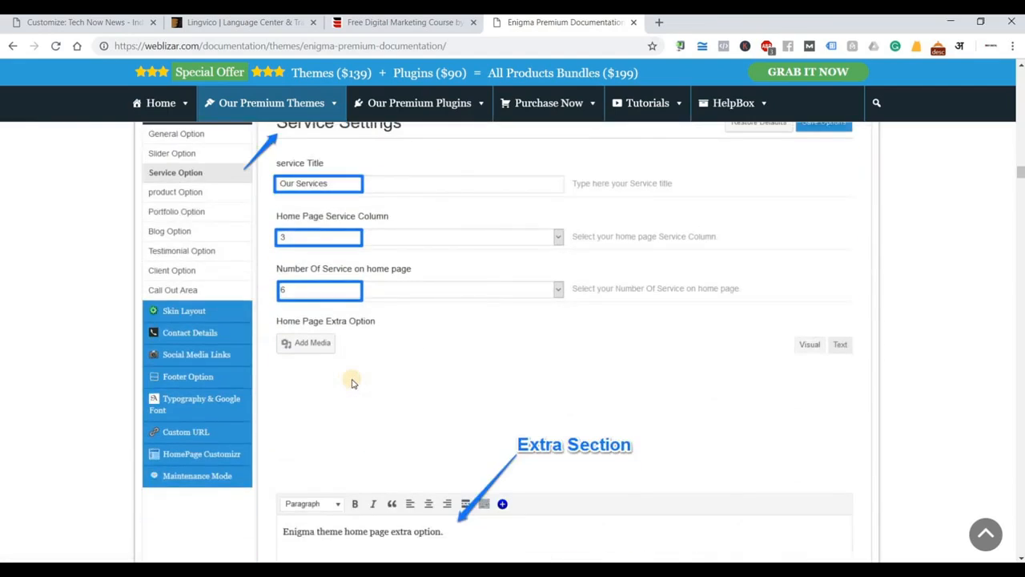
{"action": "scroll", "coordinate": [351, 383], "scroll_direction": "down", "scroll_amount": 6}
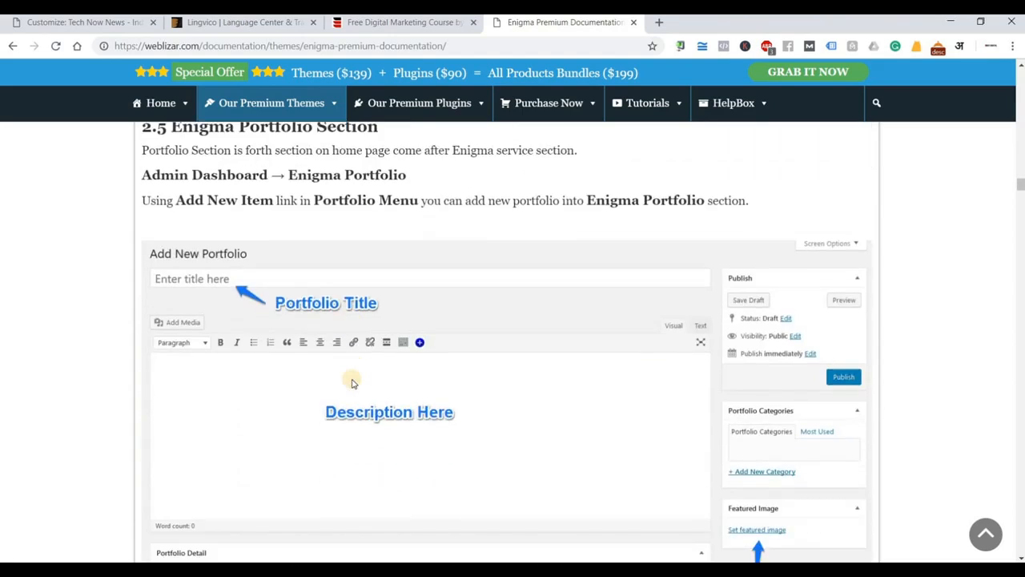
{"action": "scroll", "coordinate": [351, 383], "scroll_direction": "down", "scroll_amount": 2}
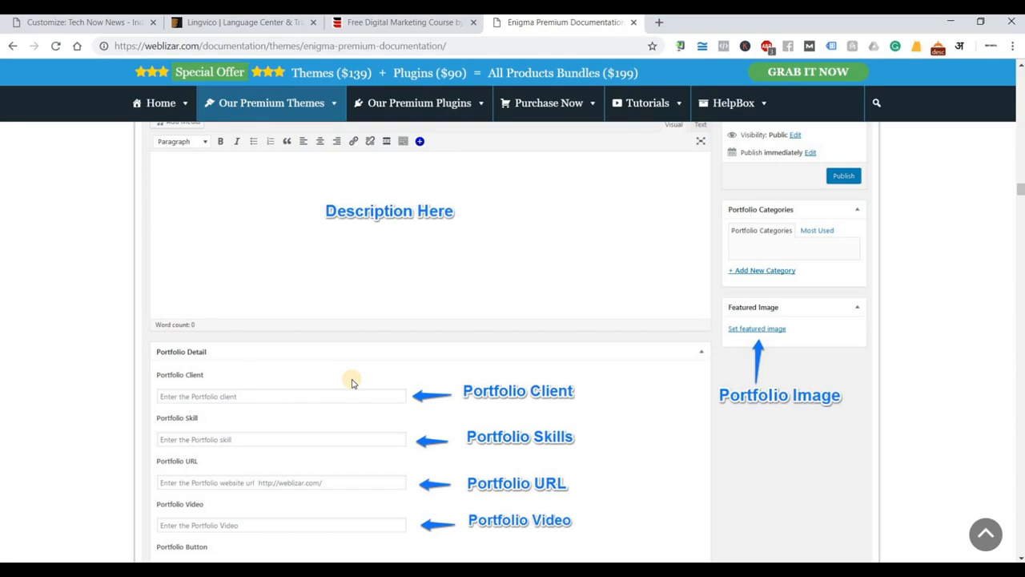
In the Notepad notes, add 'Widgets - Shortcuts' on a new line below 'Appearance - Themes', fixing the typo.
{"action": "key", "text": "alt+Tab"}
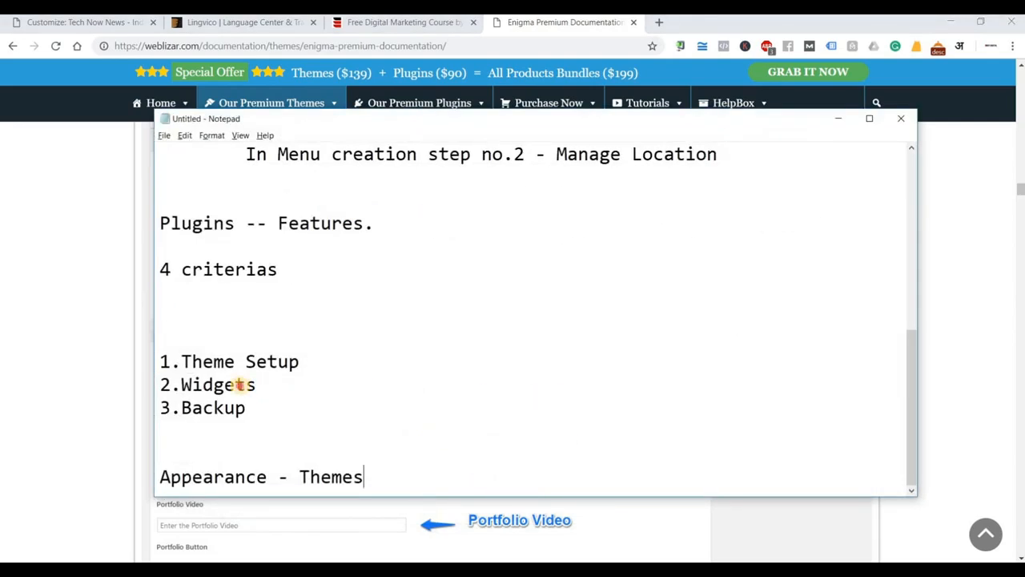
{"action": "double_click", "coordinate": [241, 385]}
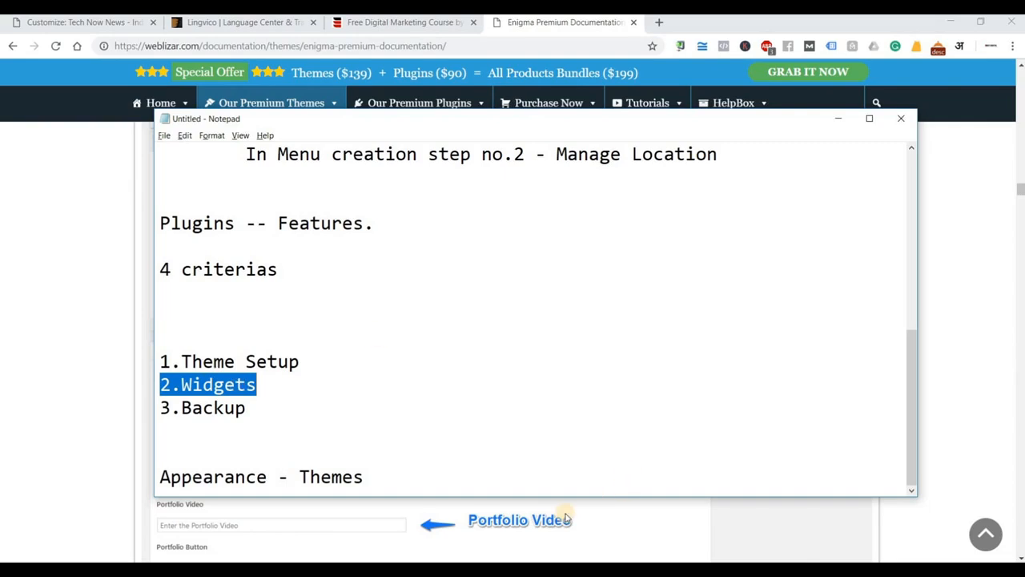
{"action": "left_click", "coordinate": [392, 470]}
{"action": "key", "text": "Return"}
{"action": "key", "text": "Return"}
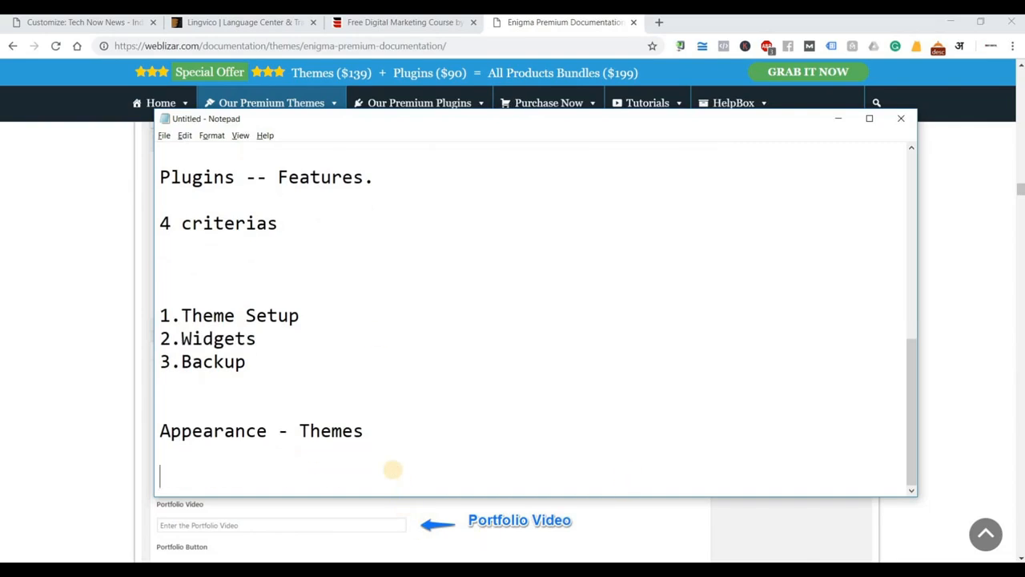
{"action": "type", "text": "Widgets"}
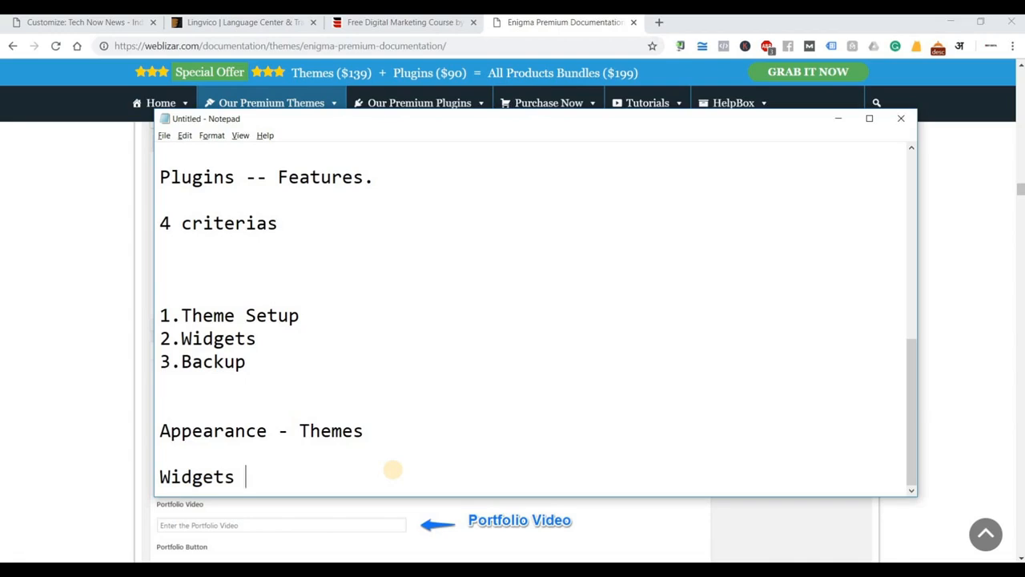
{"action": "type", "text": "- Shortcus"}
{"action": "key", "text": "BackSpace"}
{"action": "type", "text": "ts"}
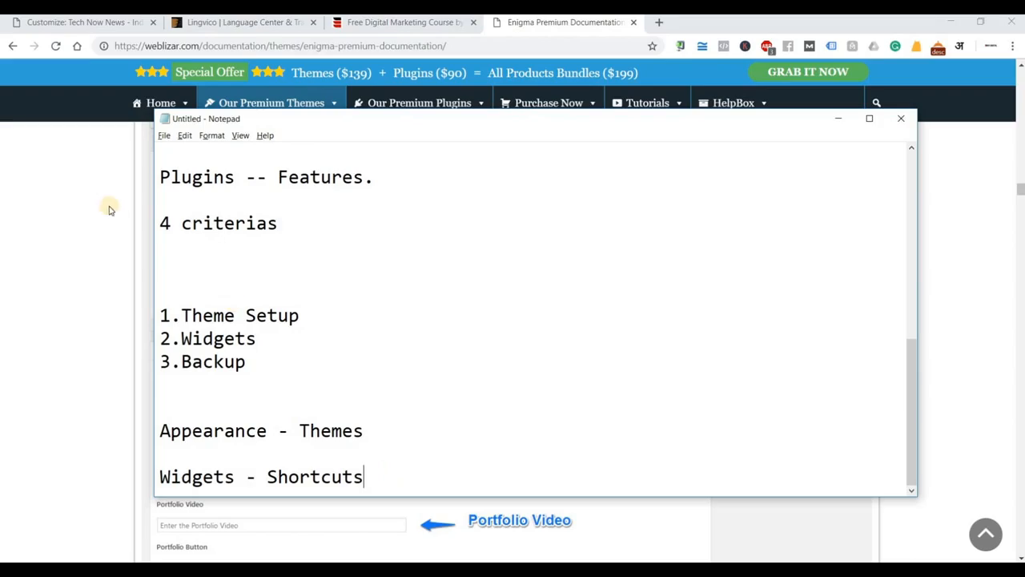
Leave Notepad and open the Google Algorithm Update post on the Roy Digital site.
{"action": "key", "text": "alt+Tab"}
{"action": "key", "text": "ctrl+shift+Tab"}
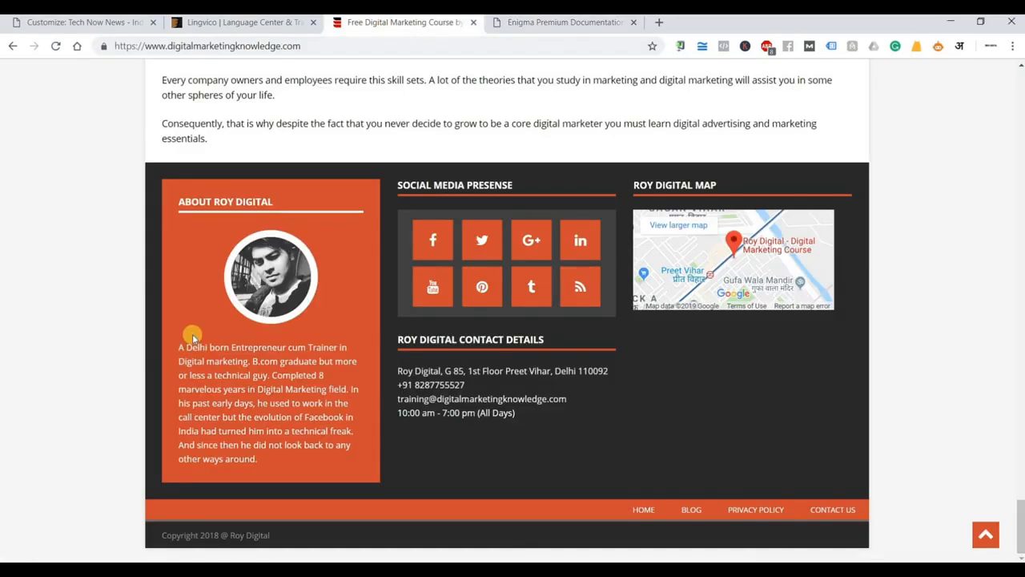
{"action": "scroll", "coordinate": [193, 339], "scroll_direction": "up", "scroll_amount": 15}
{"action": "scroll", "coordinate": [193, 340], "scroll_direction": "up", "scroll_amount": 15}
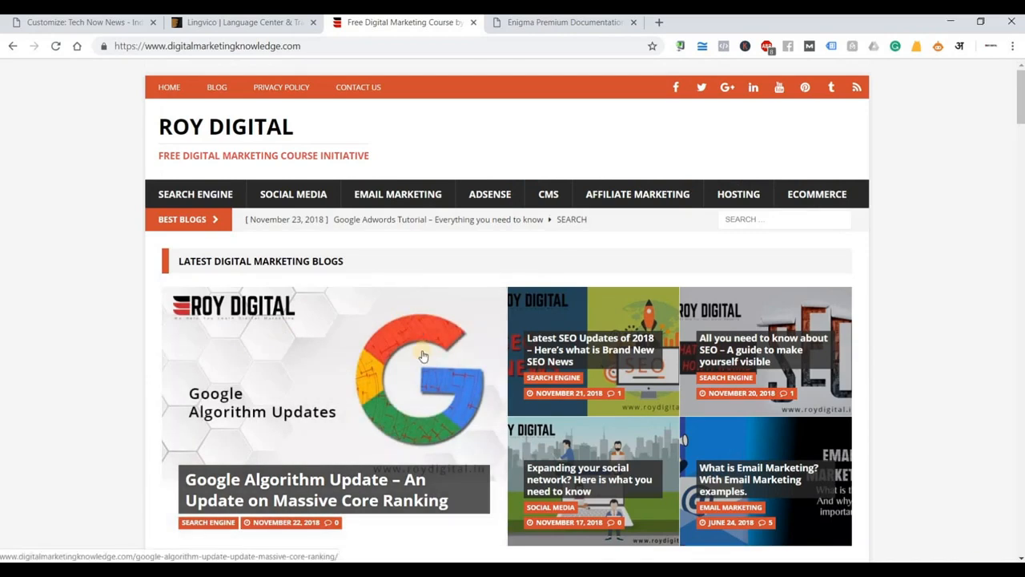
{"action": "left_click", "coordinate": [422, 357]}
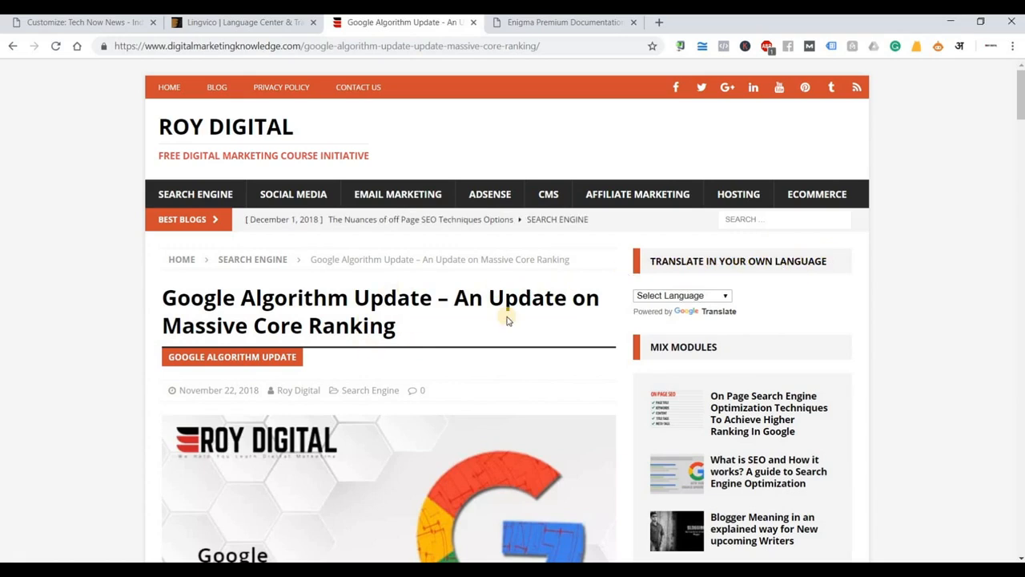
Translate the Google Algorithm Update article into Hindi and skim it.
{"action": "left_click", "coordinate": [691, 296]}
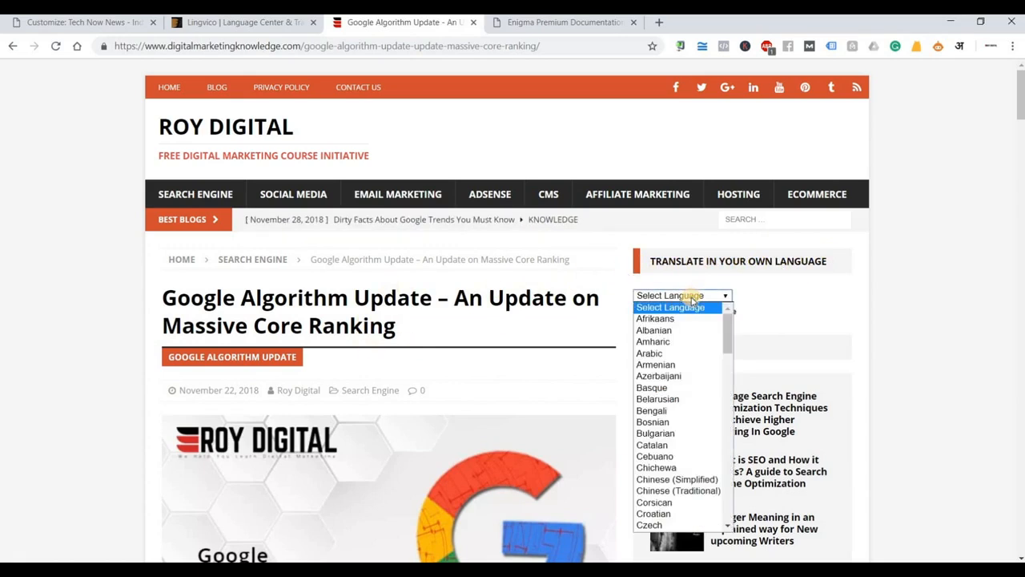
{"action": "key", "text": "h"}
{"action": "key", "text": "i"}
{"action": "key", "text": "Return"}
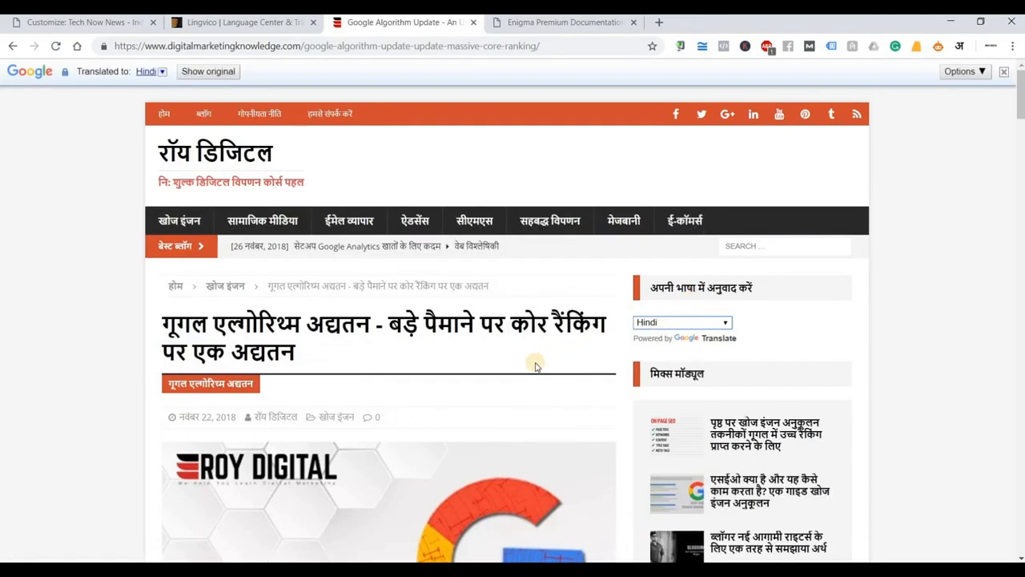
{"action": "scroll", "coordinate": [512, 362], "scroll_direction": "down", "scroll_amount": 3}
{"action": "scroll", "coordinate": [447, 363], "scroll_direction": "down", "scroll_amount": 5}
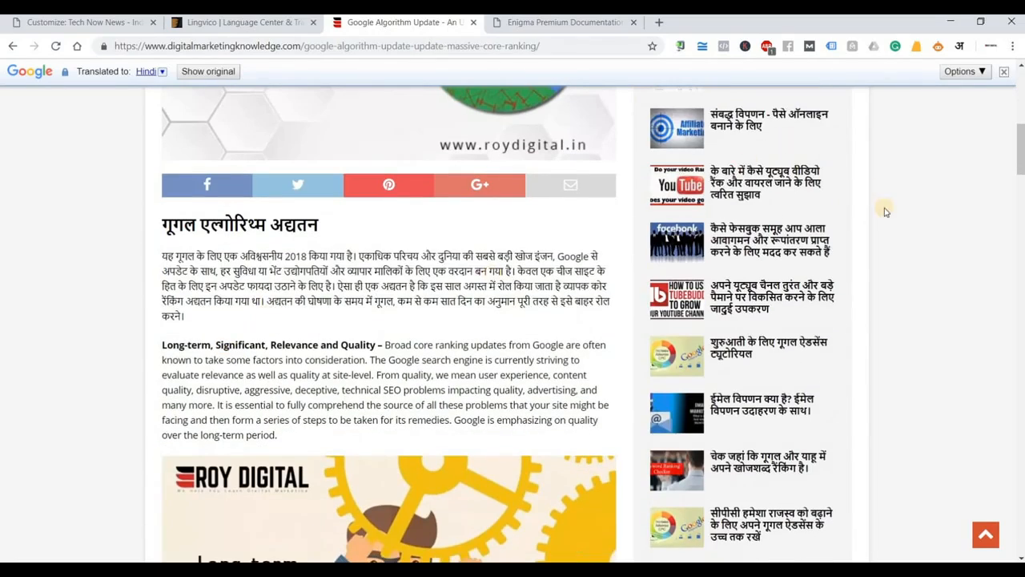
{"action": "scroll", "coordinate": [791, 408], "scroll_direction": "down", "scroll_amount": 5}
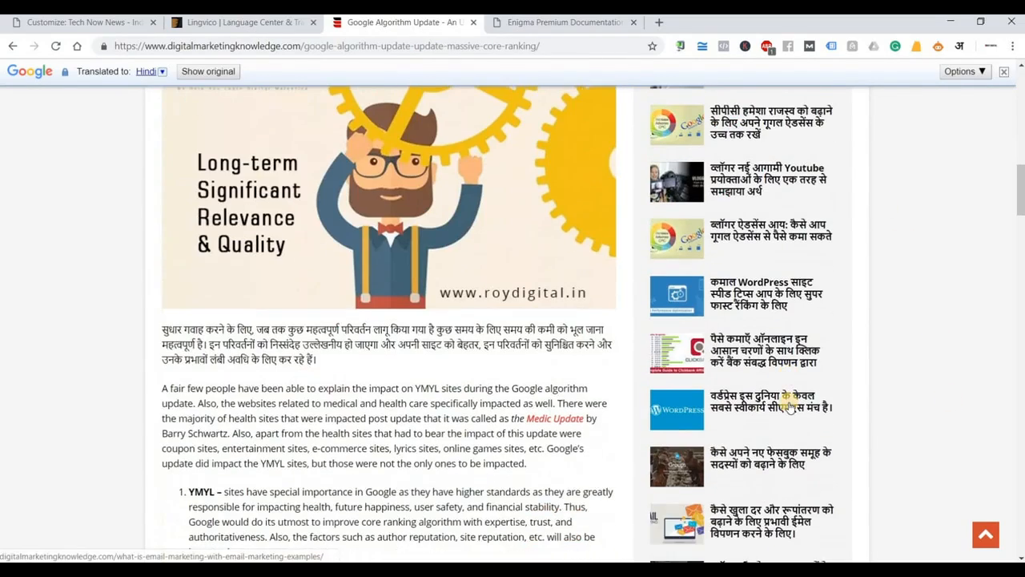
{"action": "scroll", "coordinate": [790, 408], "scroll_direction": "down", "scroll_amount": 2}
{"action": "scroll", "coordinate": [791, 408], "scroll_direction": "up", "scroll_amount": 5}
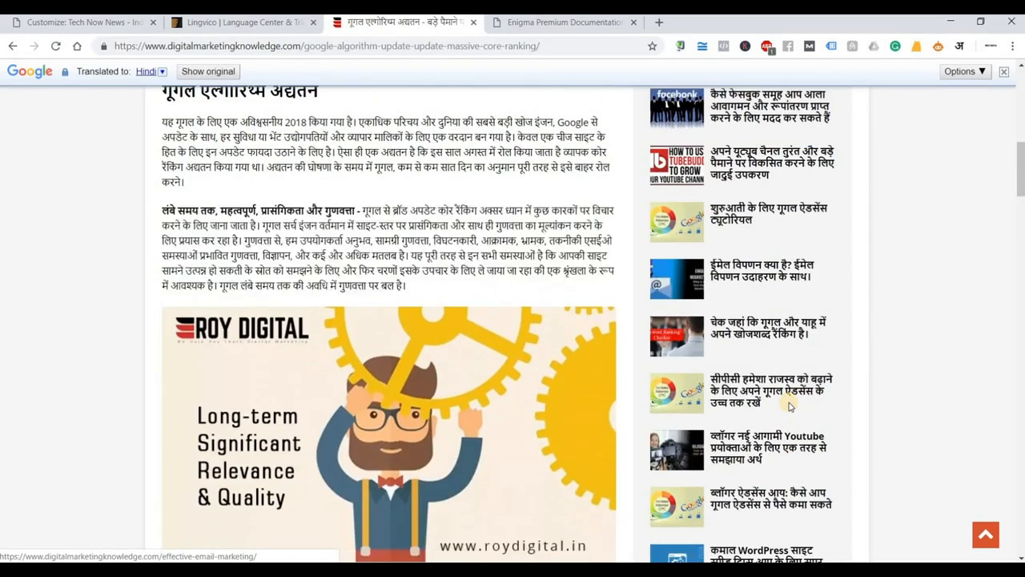
{"action": "scroll", "coordinate": [790, 408], "scroll_direction": "up", "scroll_amount": 6}
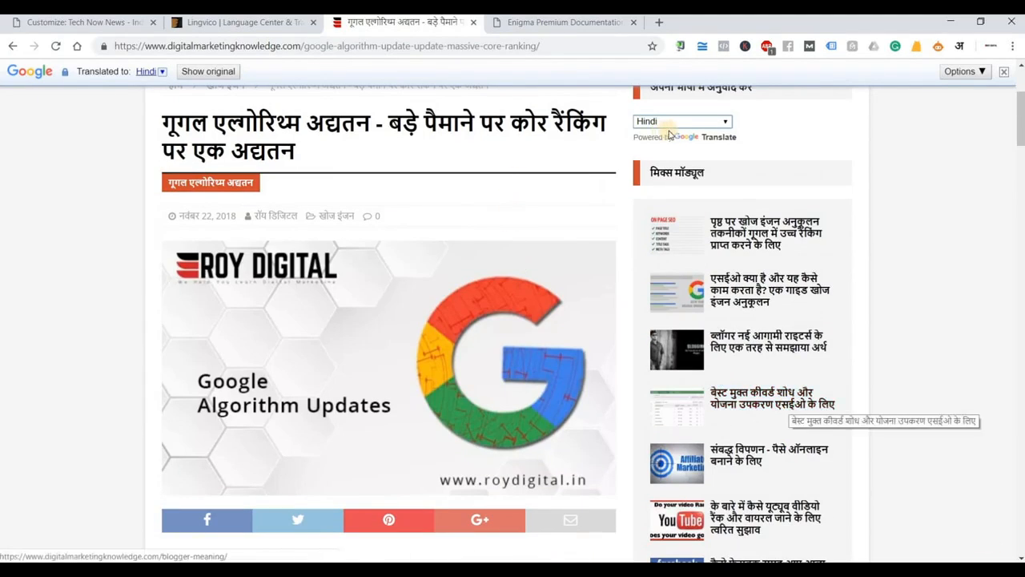
Switch the article back to English, read through it, and close the Enigma documentation tab.
{"action": "left_click", "coordinate": [672, 125]}
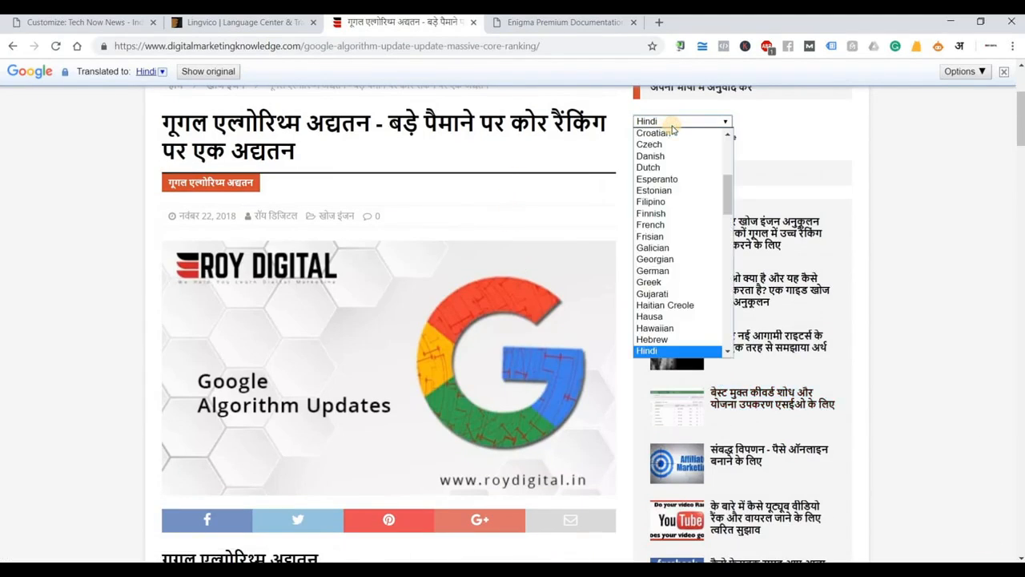
{"action": "scroll", "coordinate": [672, 133], "scroll_direction": "up", "scroll_amount": 7}
{"action": "left_click", "coordinate": [672, 133]}
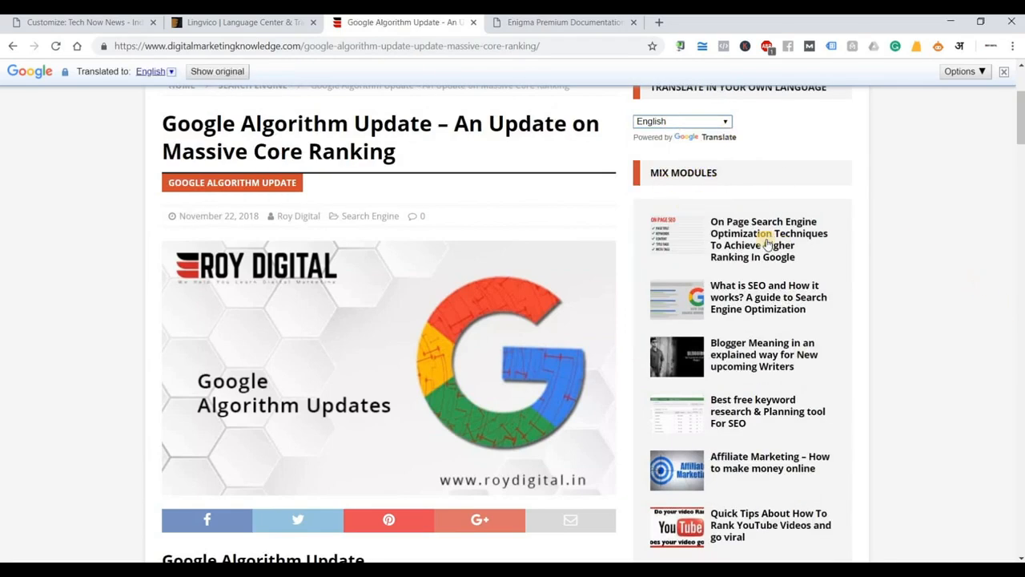
{"action": "scroll", "coordinate": [767, 256], "scroll_direction": "down", "scroll_amount": 1}
{"action": "scroll", "coordinate": [767, 260], "scroll_direction": "down", "scroll_amount": 8}
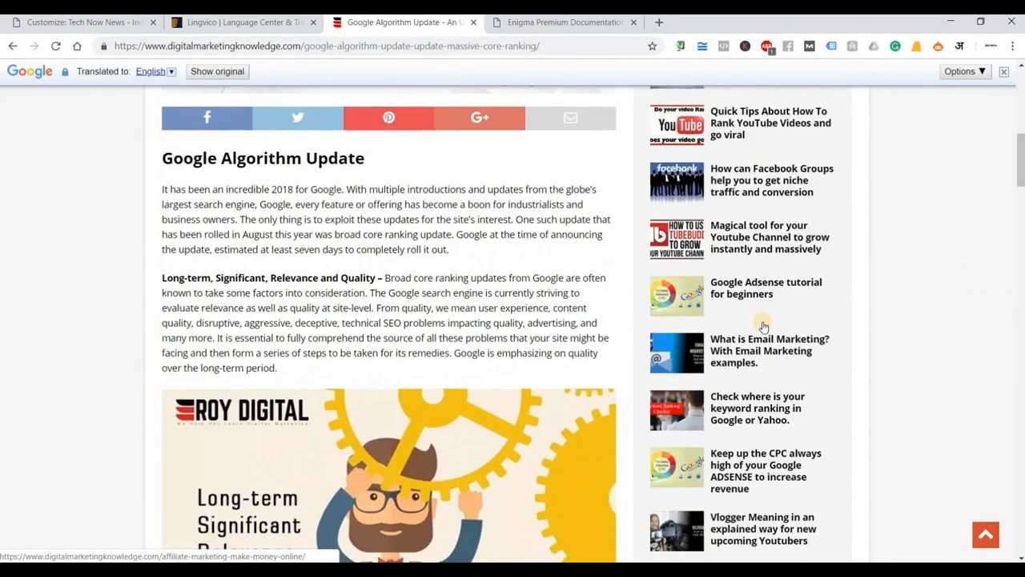
{"action": "scroll", "coordinate": [762, 326], "scroll_direction": "down", "scroll_amount": 12}
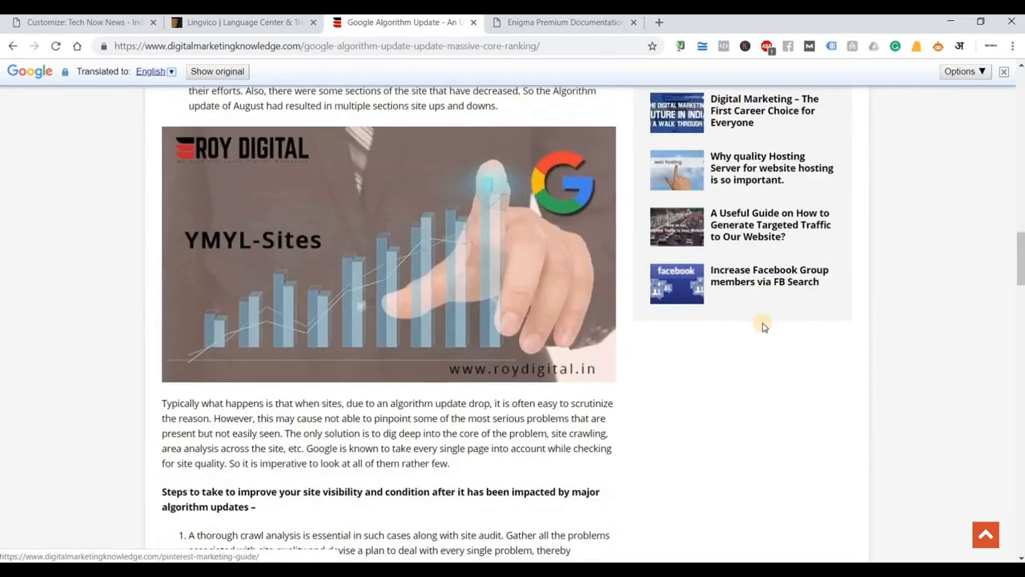
{"action": "scroll", "coordinate": [763, 324], "scroll_direction": "down", "scroll_amount": 16}
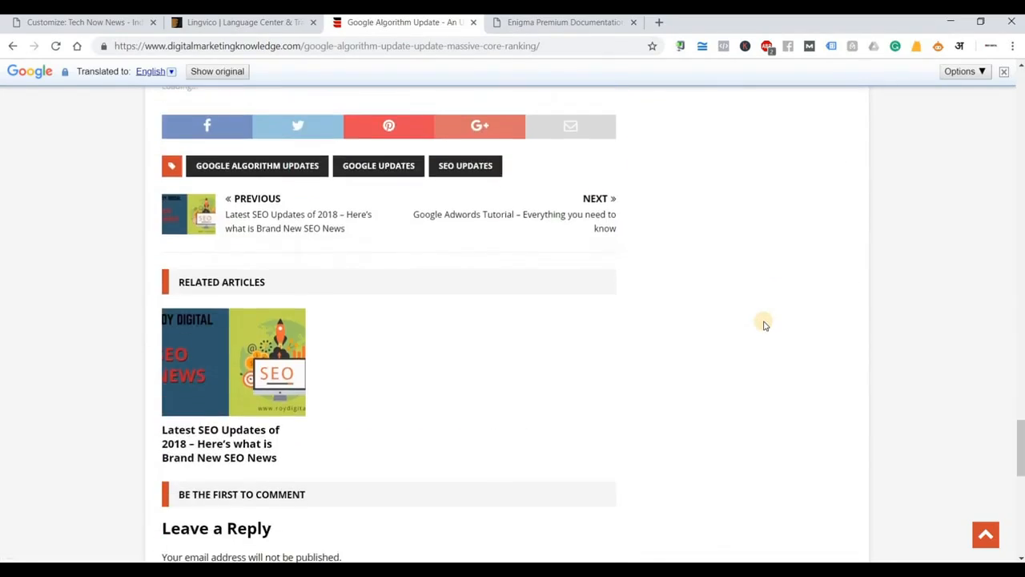
{"action": "scroll", "coordinate": [764, 324], "scroll_direction": "down", "scroll_amount": 8}
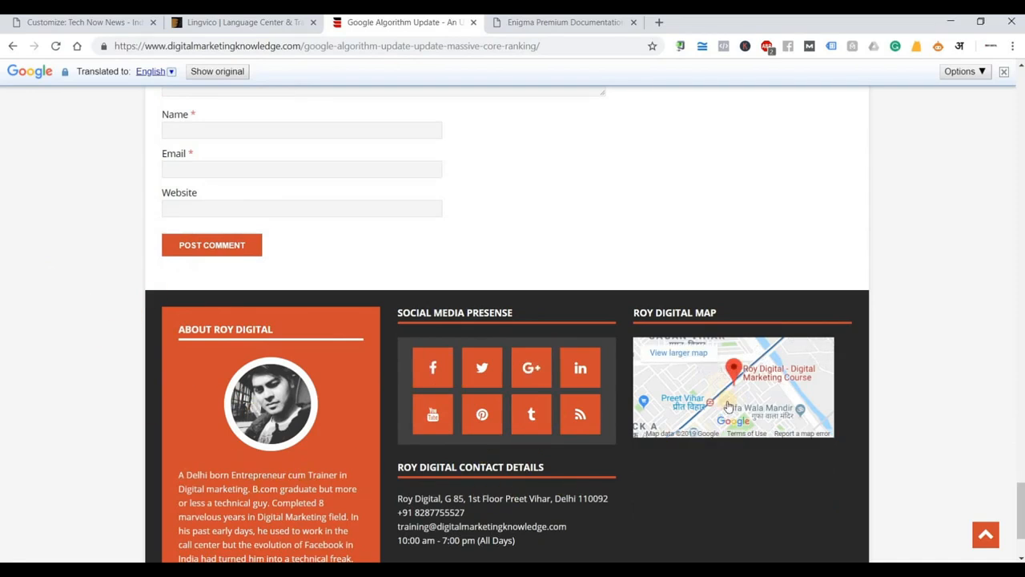
{"action": "scroll", "coordinate": [781, 388], "scroll_direction": "up", "scroll_amount": 6}
{"action": "scroll", "coordinate": [781, 387], "scroll_direction": "up", "scroll_amount": 5}
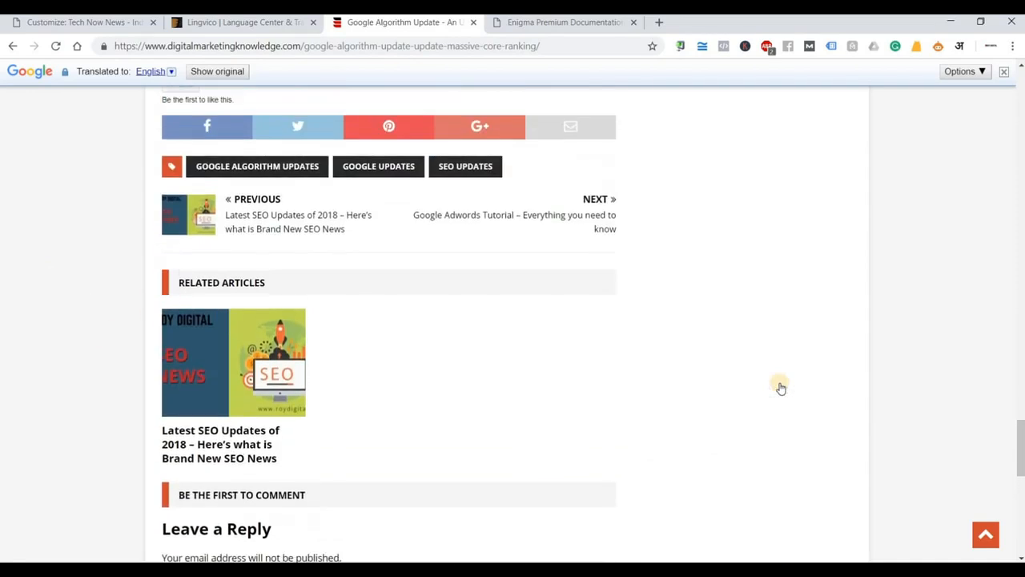
{"action": "left_click_drag", "start_coordinate": [1019, 401], "coordinate": [1016, 104]}
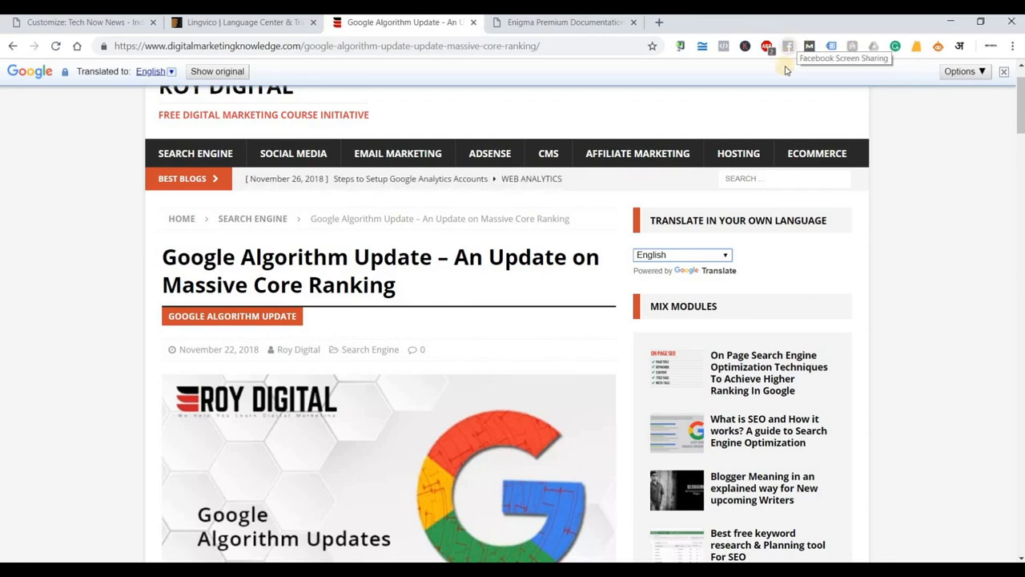
{"action": "left_click", "coordinate": [632, 23]}
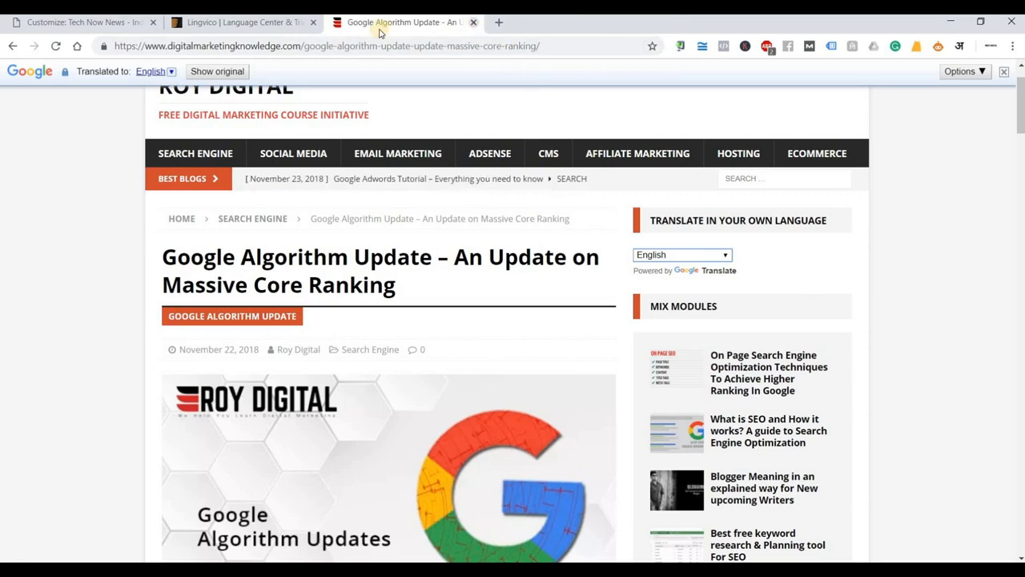
Close the article tab and search Google for 'searchenginejournal' in a new tab.
{"action": "left_click", "coordinate": [475, 23]}
{"action": "left_click", "coordinate": [340, 23]}
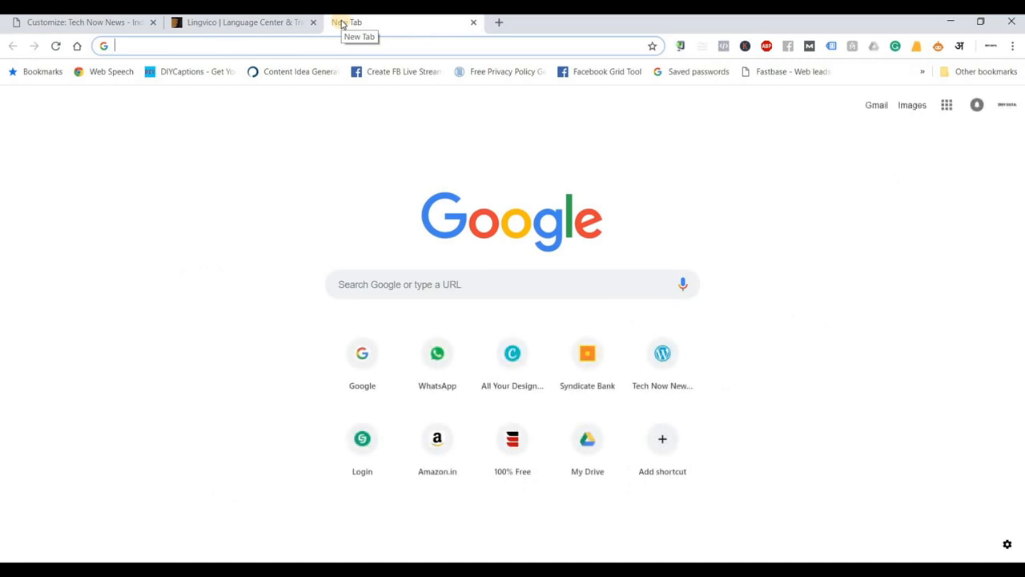
{"action": "type", "text": "ear"}
{"action": "key", "text": "BackSpace"}
{"action": "key", "text": "BackSpace"}
{"action": "key", "text": "BackSpace"}
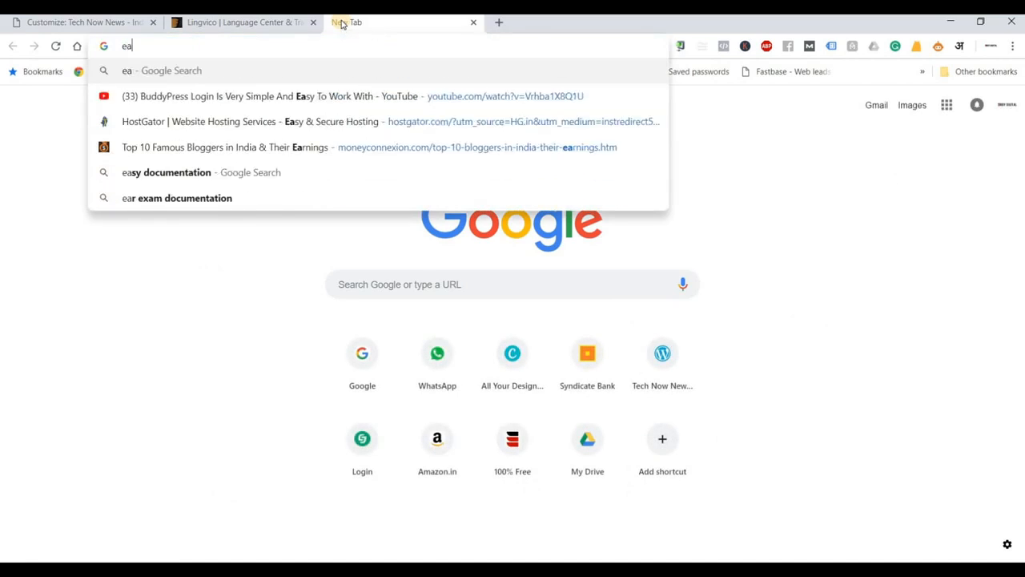
{"action": "type", "text": "sear"}
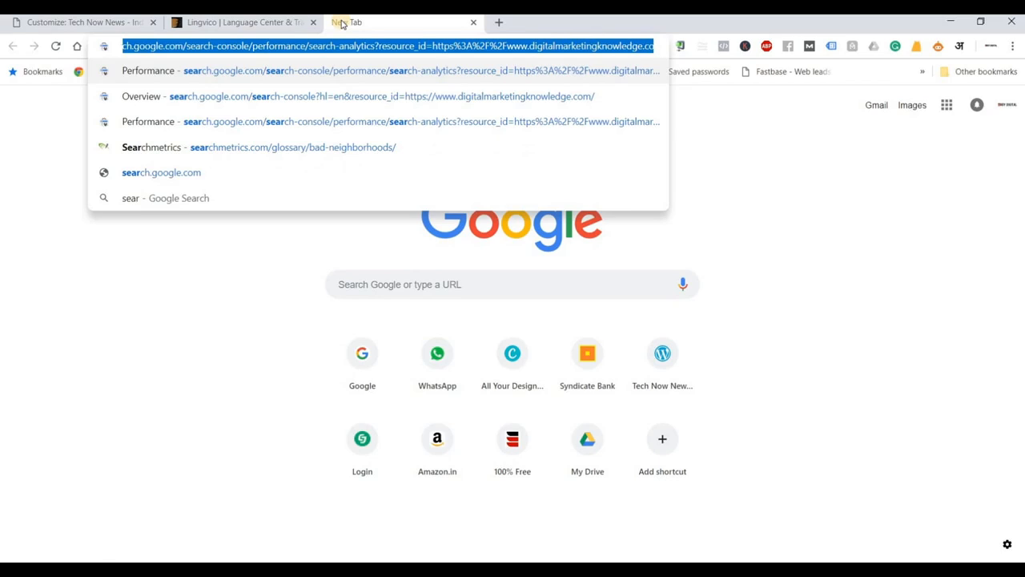
{"action": "type", "text": "ch en"}
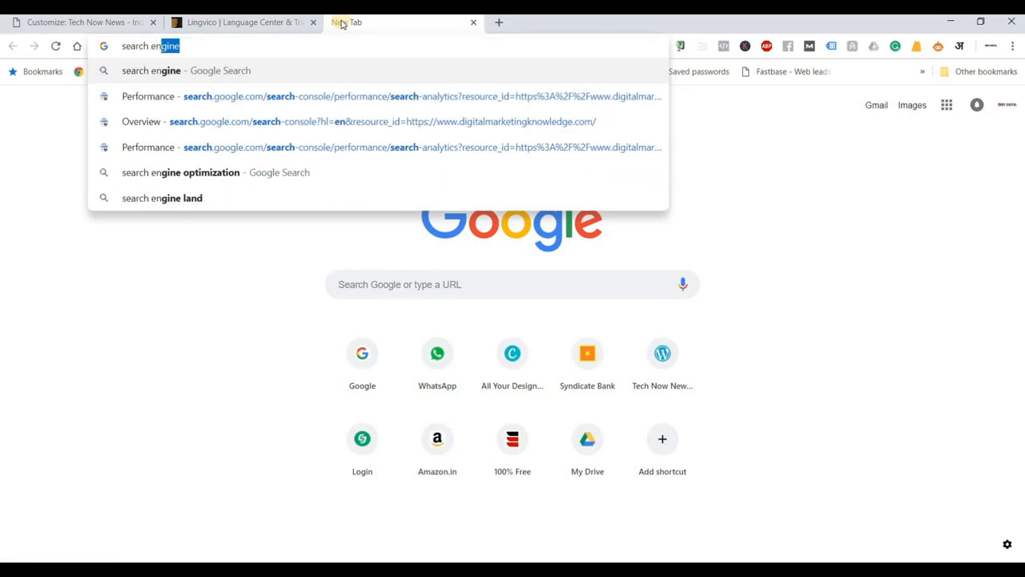
{"action": "key", "text": "Down"}
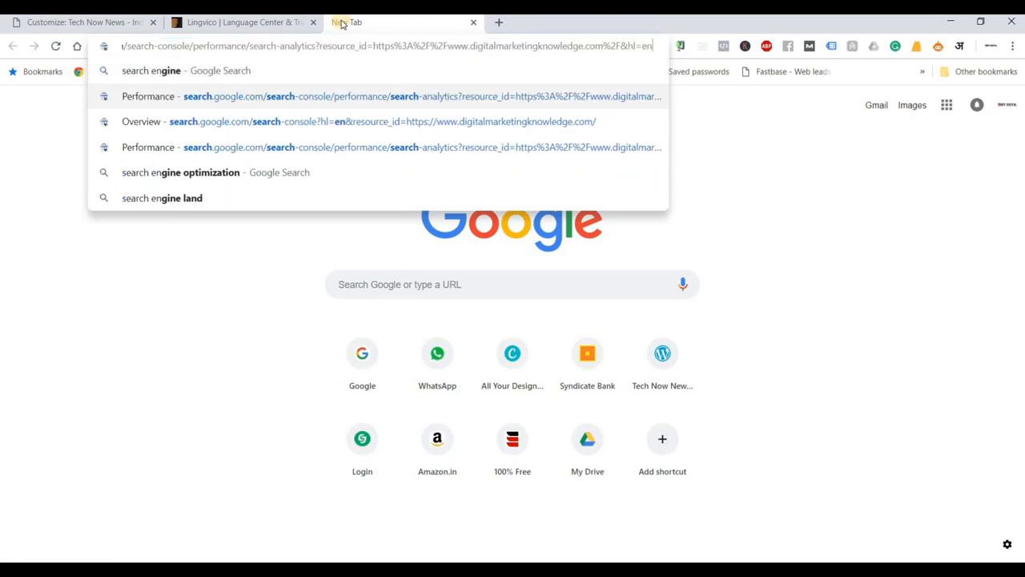
{"action": "type", "text": "searcheng"}
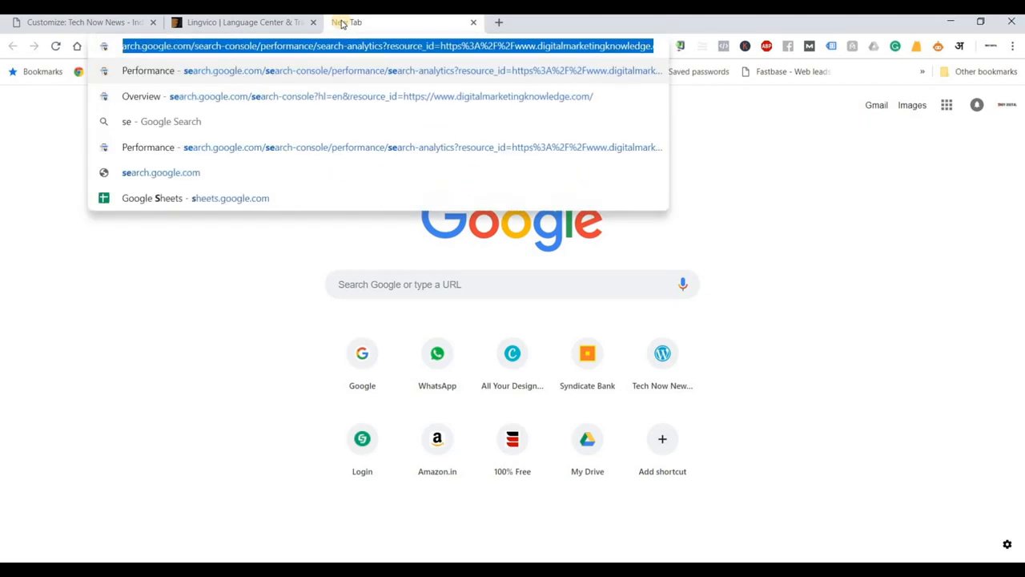
{"action": "key", "text": "BackSpace"}
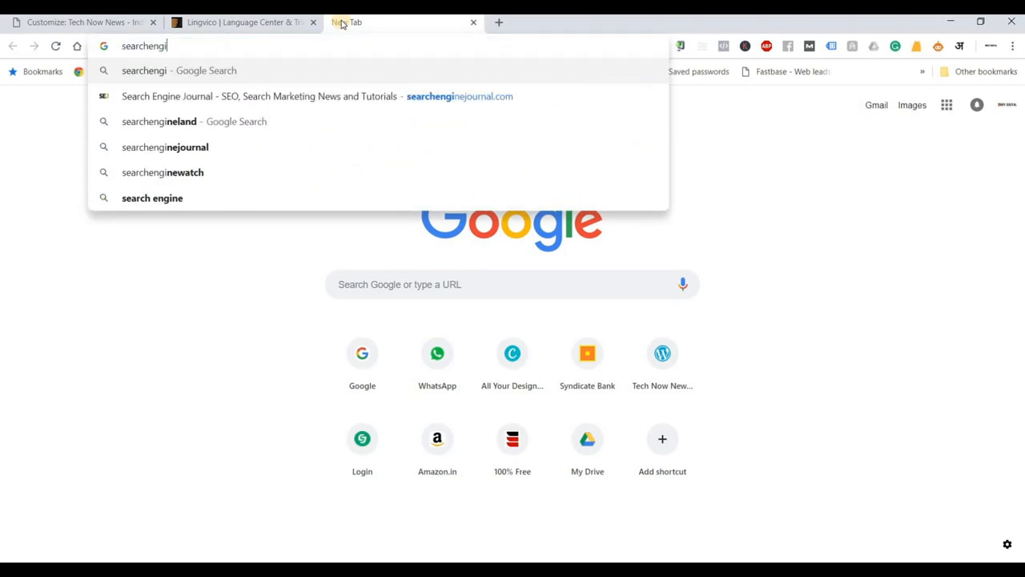
{"action": "type", "text": "i"}
{"action": "key", "text": "Down"}
{"action": "key", "text": "Down"}
{"action": "key", "text": "Down"}
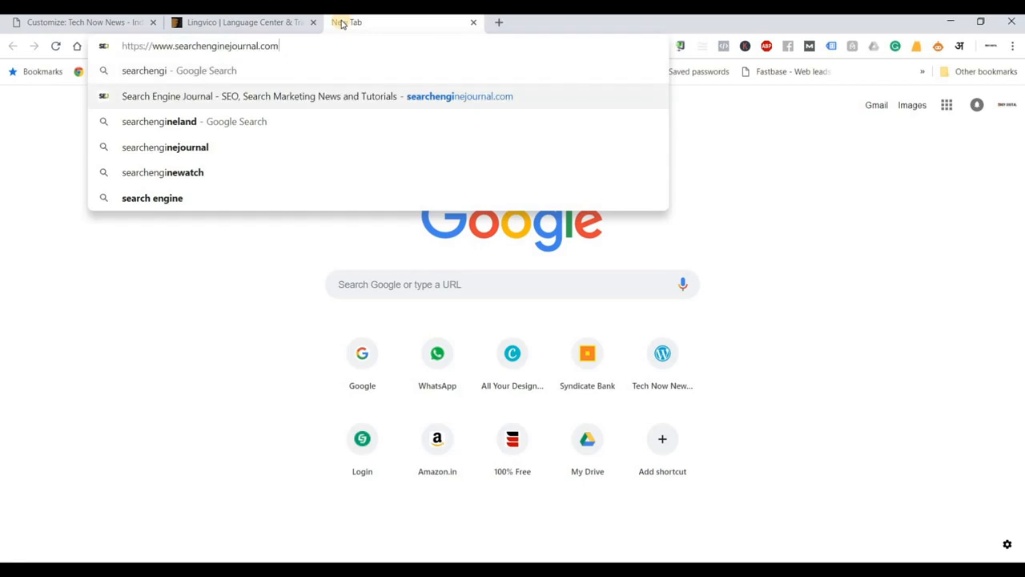
{"action": "key", "text": "Return"}
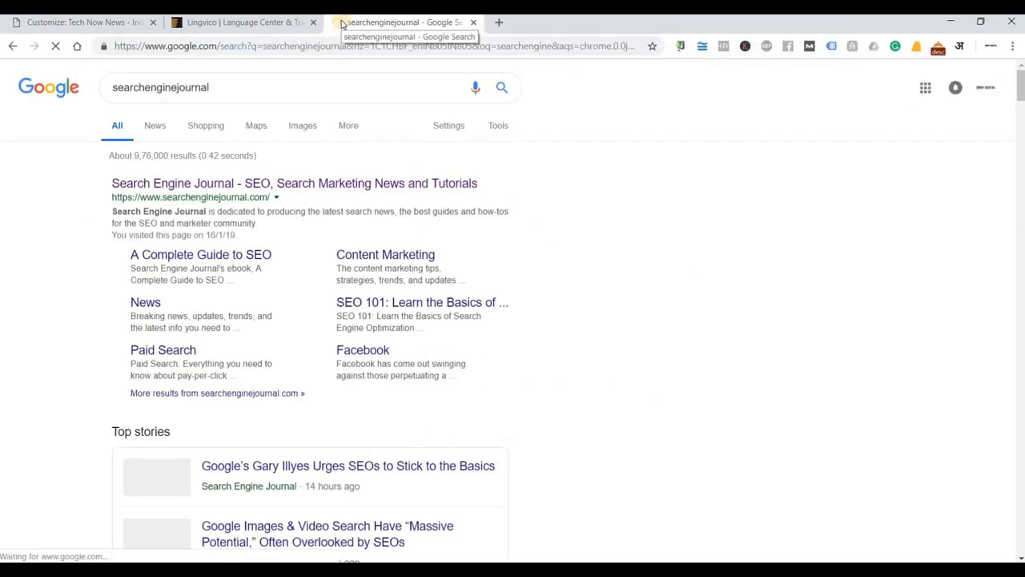
Open the Search Engine Journal homepage, dismiss its ad popup, and scroll to Latest Posts.
{"action": "left_click", "coordinate": [217, 187]}
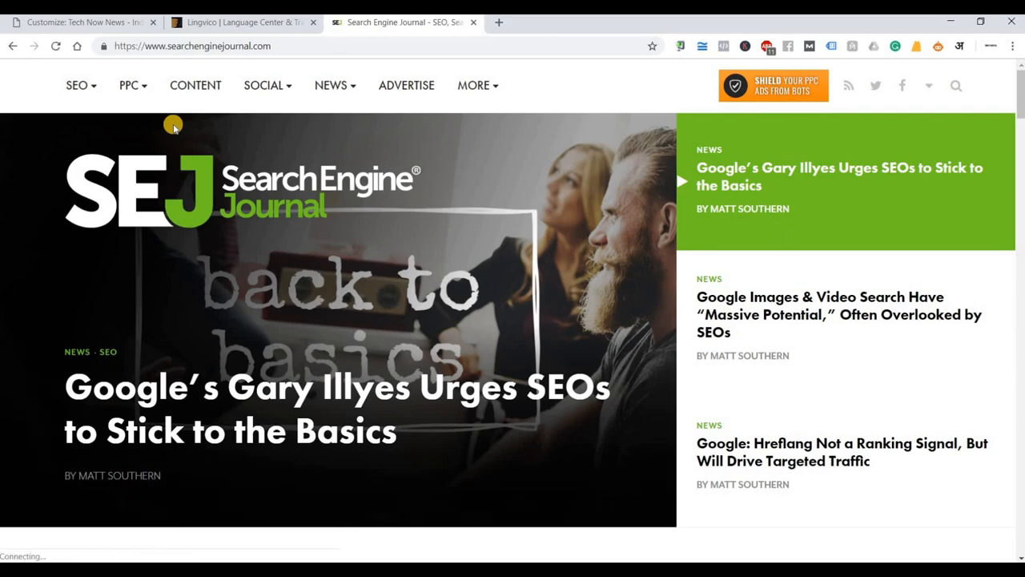
{"action": "scroll", "coordinate": [531, 305], "scroll_direction": "down", "scroll_amount": 6}
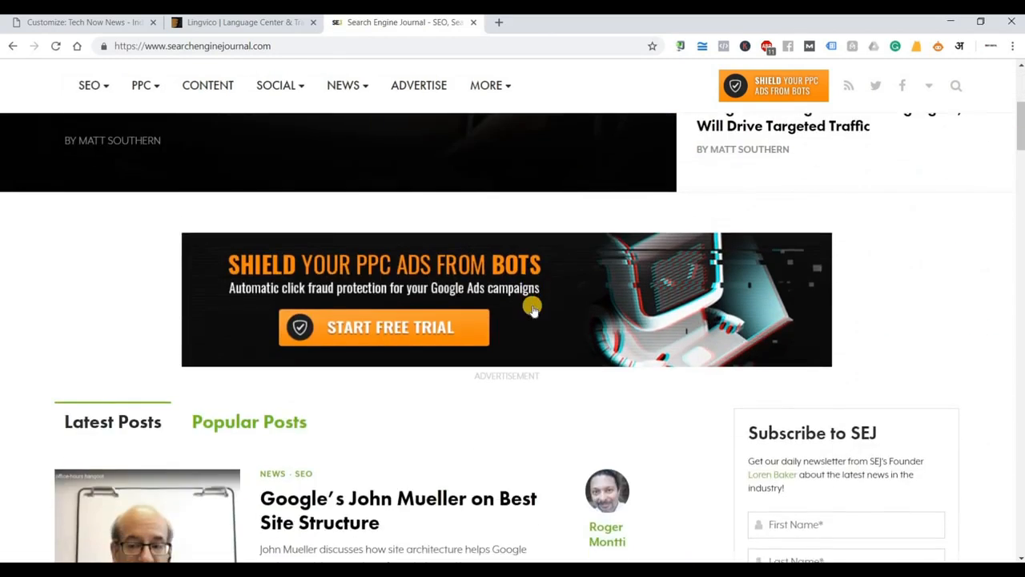
{"action": "scroll", "coordinate": [586, 404], "scroll_direction": "up", "scroll_amount": 8}
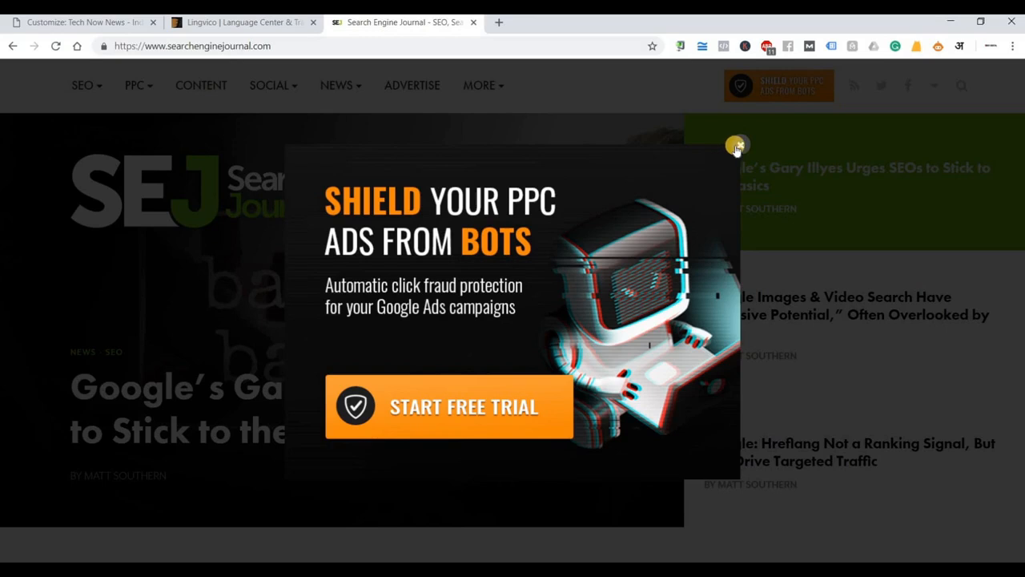
{"action": "left_click", "coordinate": [736, 146]}
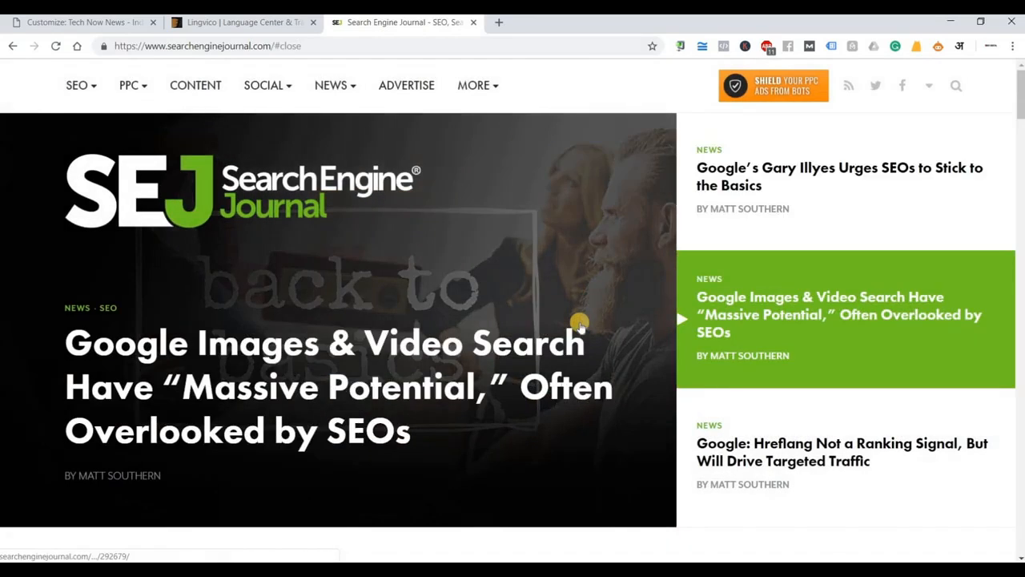
{"action": "scroll", "coordinate": [580, 325], "scroll_direction": "down", "scroll_amount": 8}
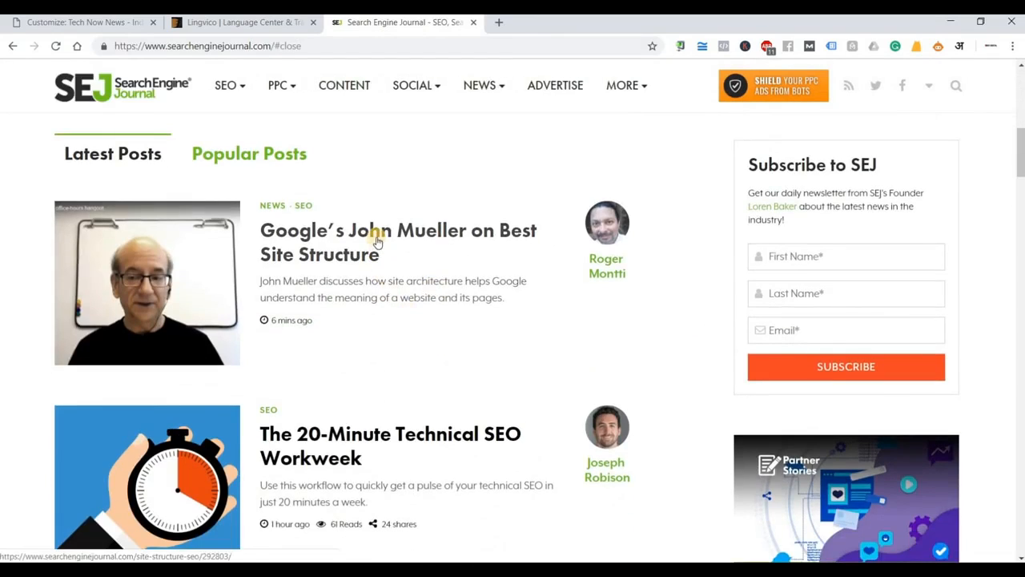
Open the John Mueller site structure article and close the webinar popup over it.
{"action": "left_click", "coordinate": [377, 241]}
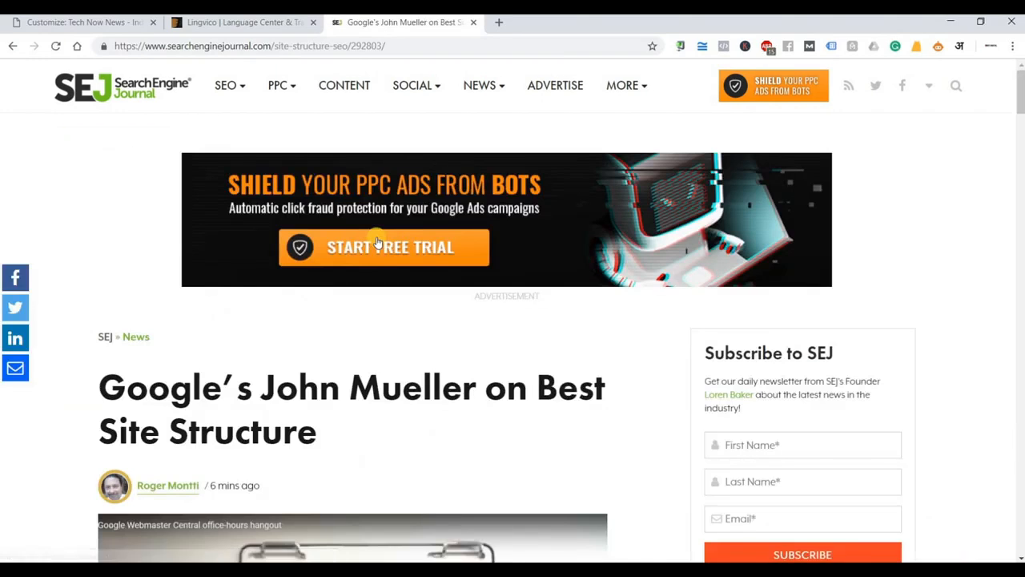
{"action": "scroll", "coordinate": [424, 295], "scroll_direction": "down", "scroll_amount": 2}
{"action": "scroll", "coordinate": [575, 390], "scroll_direction": "up", "scroll_amount": 2}
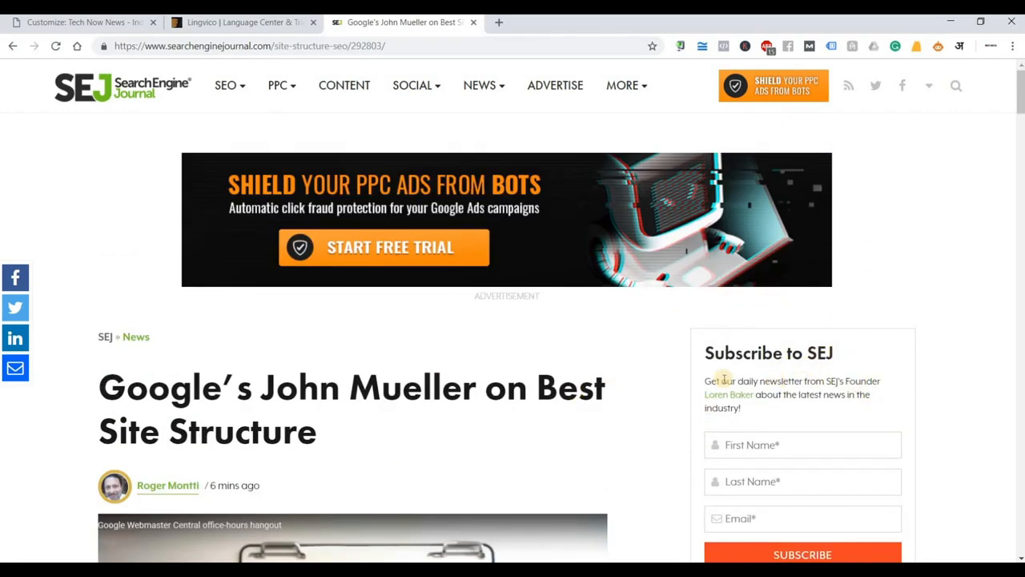
{"action": "scroll", "coordinate": [788, 350], "scroll_direction": "down", "scroll_amount": 4}
{"action": "scroll", "coordinate": [775, 430], "scroll_direction": "up", "scroll_amount": 2}
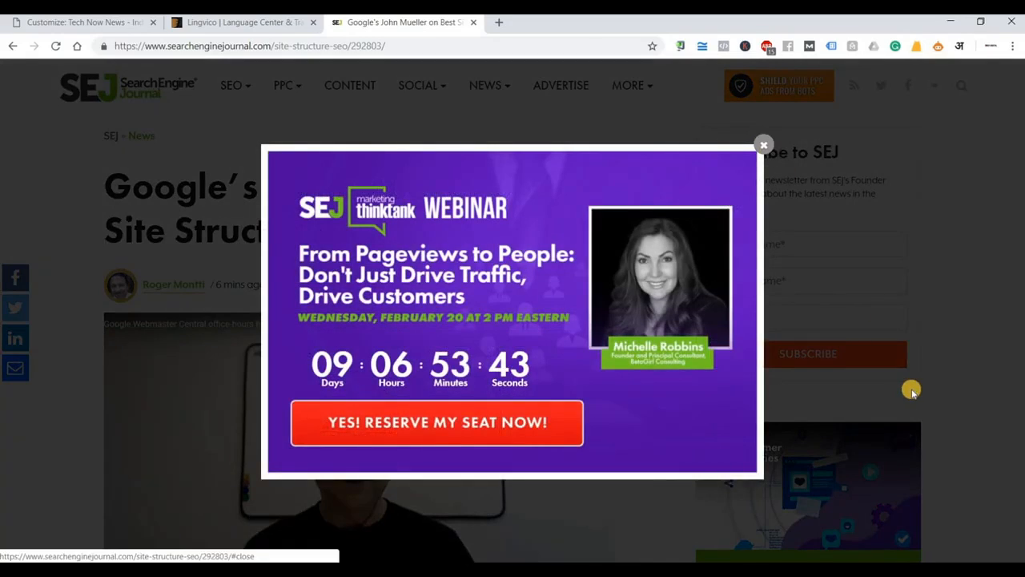
{"action": "left_click", "coordinate": [905, 388]}
Read through the article into the auto-loaded 'Google to Introduce Job Posting Markup for Remote Jobs' post.
{"action": "scroll", "coordinate": [833, 369], "scroll_direction": "down", "scroll_amount": 3}
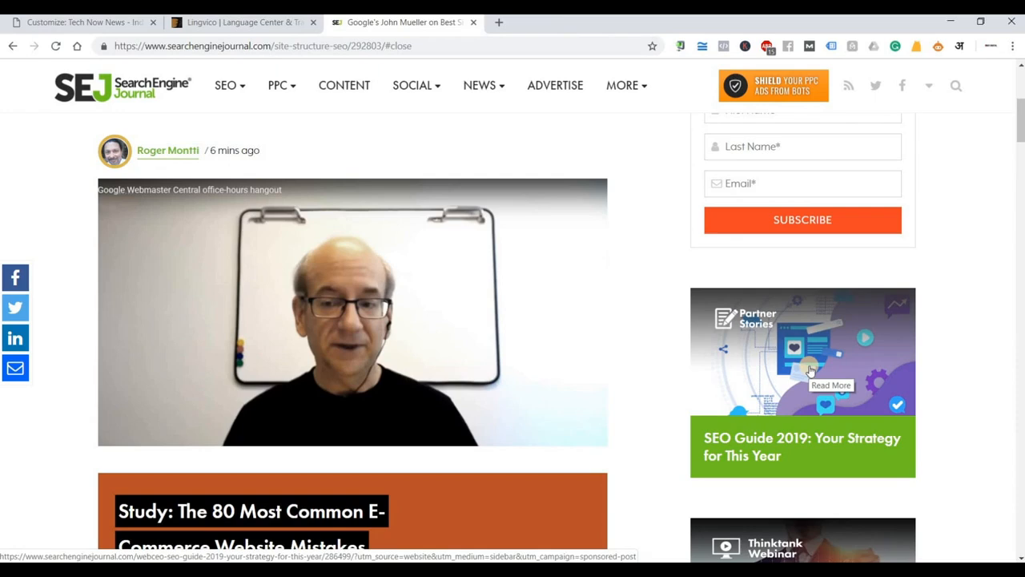
{"action": "scroll", "coordinate": [811, 374], "scroll_direction": "down", "scroll_amount": 10}
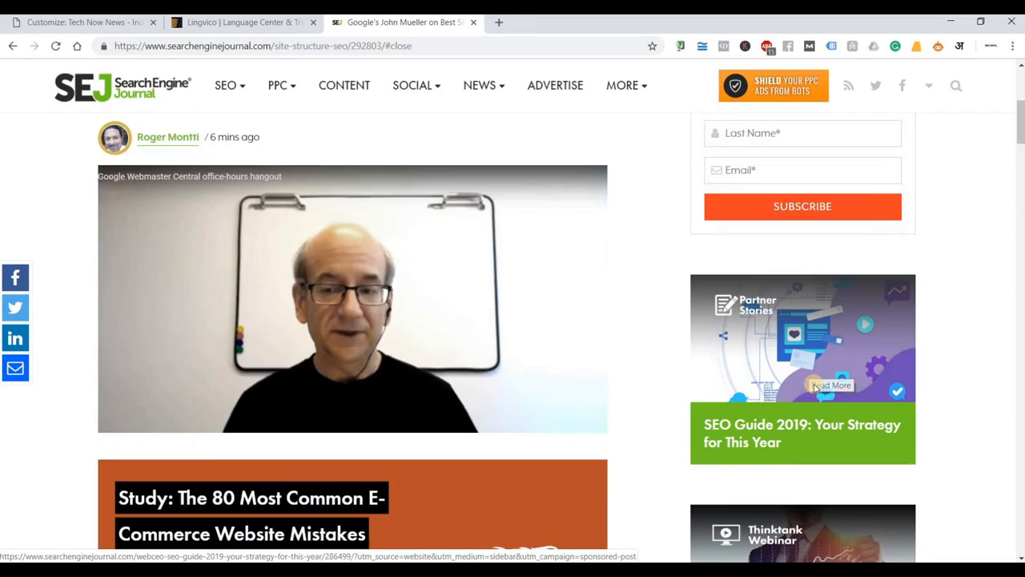
{"action": "scroll", "coordinate": [813, 387], "scroll_direction": "down", "scroll_amount": 15}
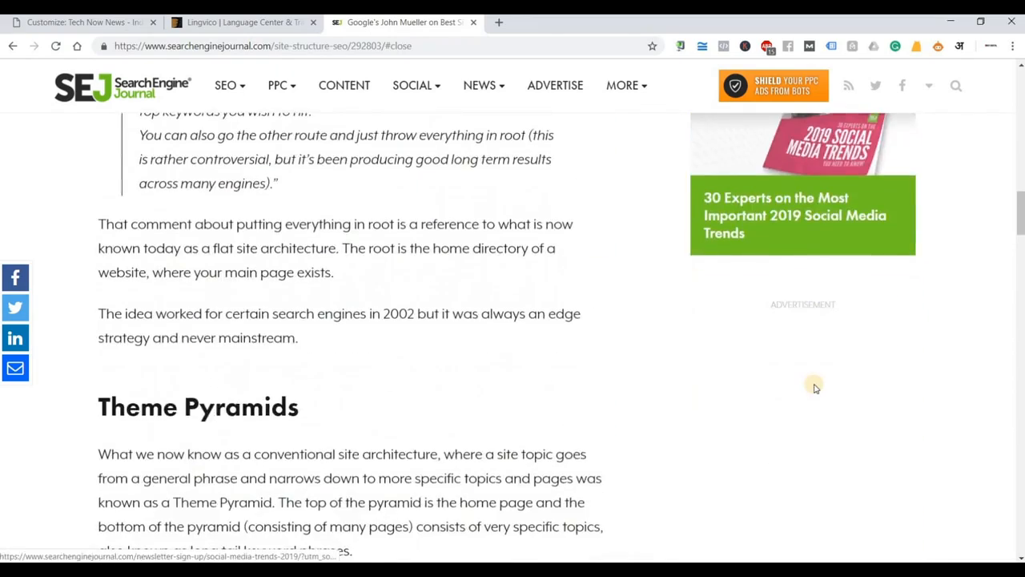
{"action": "scroll", "coordinate": [816, 388], "scroll_direction": "down", "scroll_amount": 1}
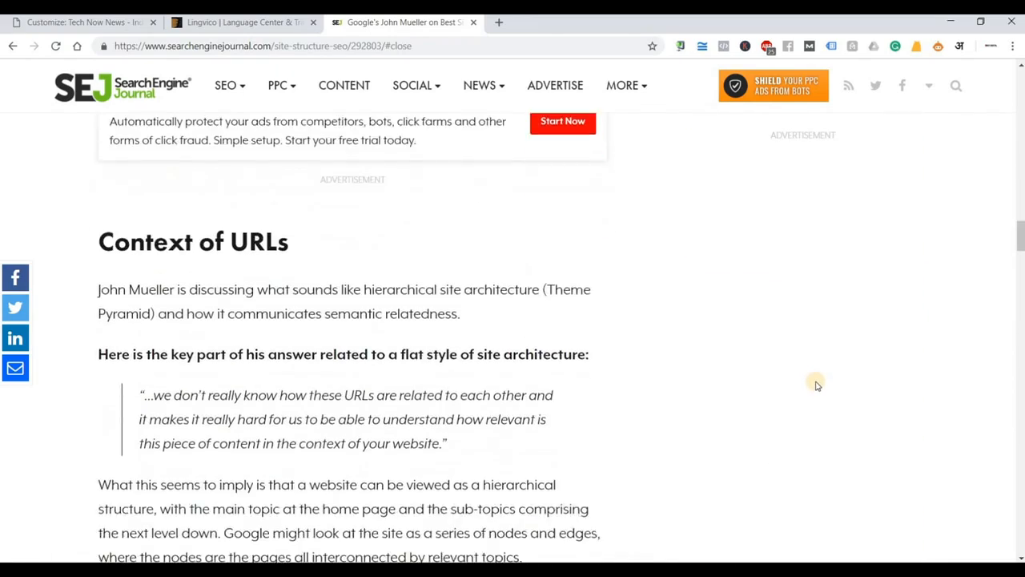
{"action": "scroll", "coordinate": [812, 385], "scroll_direction": "up", "scroll_amount": 7}
{"action": "scroll", "coordinate": [810, 382], "scroll_direction": "up", "scroll_amount": 5}
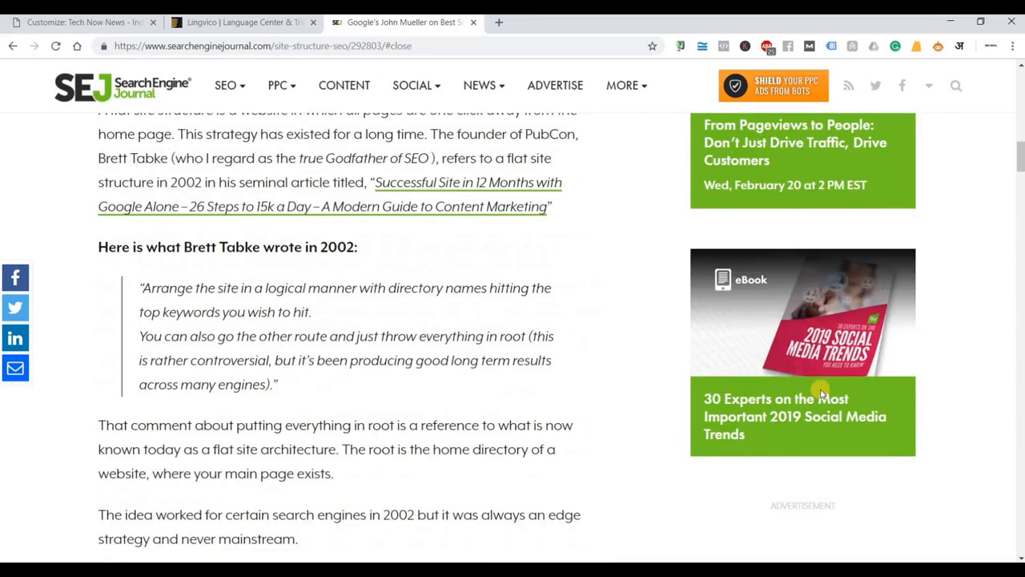
{"action": "scroll", "coordinate": [819, 393], "scroll_direction": "down", "scroll_amount": 12}
{"action": "scroll", "coordinate": [821, 393], "scroll_direction": "down", "scroll_amount": 20}
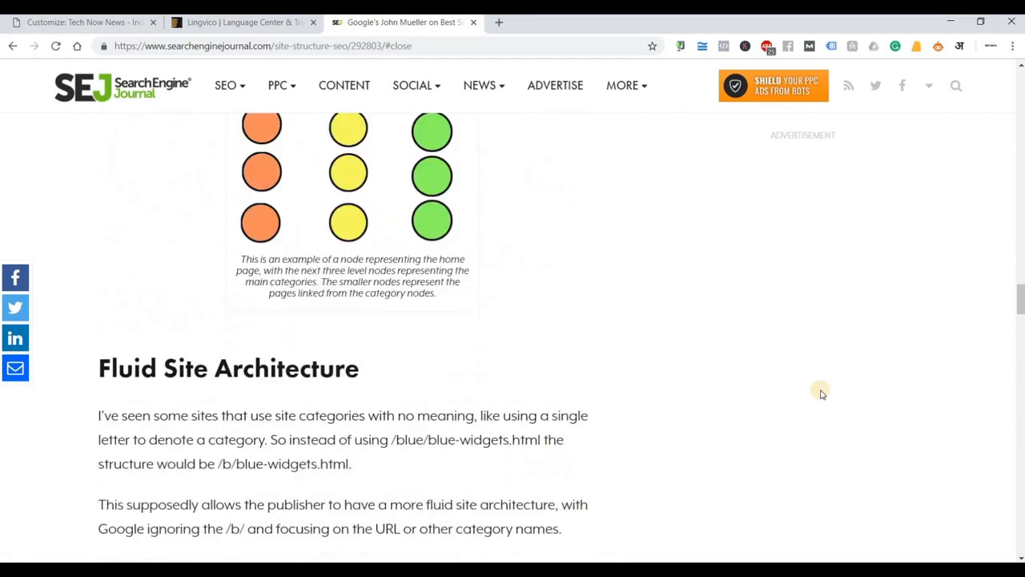
{"action": "scroll", "coordinate": [821, 393], "scroll_direction": "up", "scroll_amount": 3}
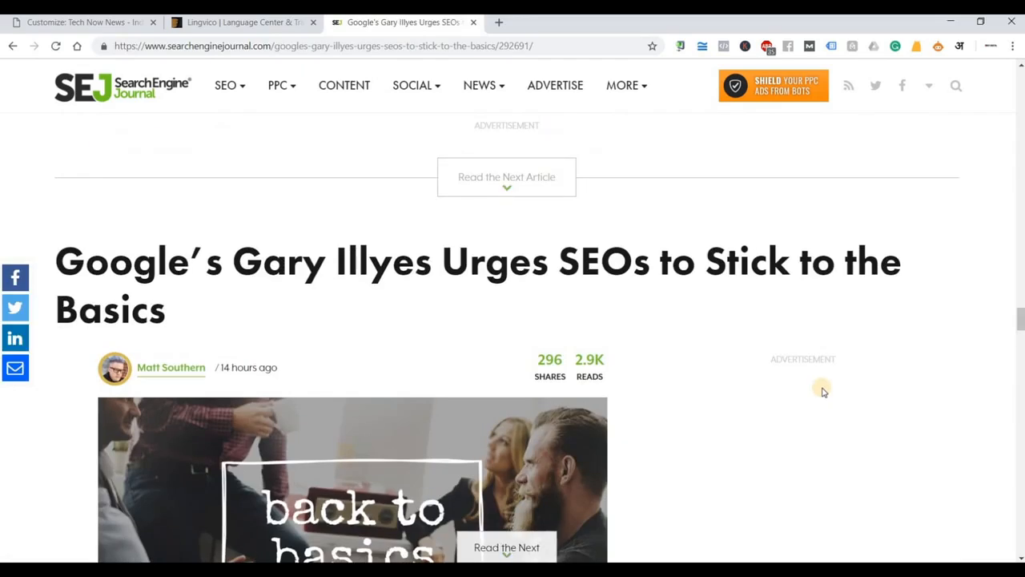
{"action": "scroll", "coordinate": [819, 389], "scroll_direction": "down", "scroll_amount": 20}
{"action": "scroll", "coordinate": [657, 447], "scroll_direction": "down", "scroll_amount": 20}
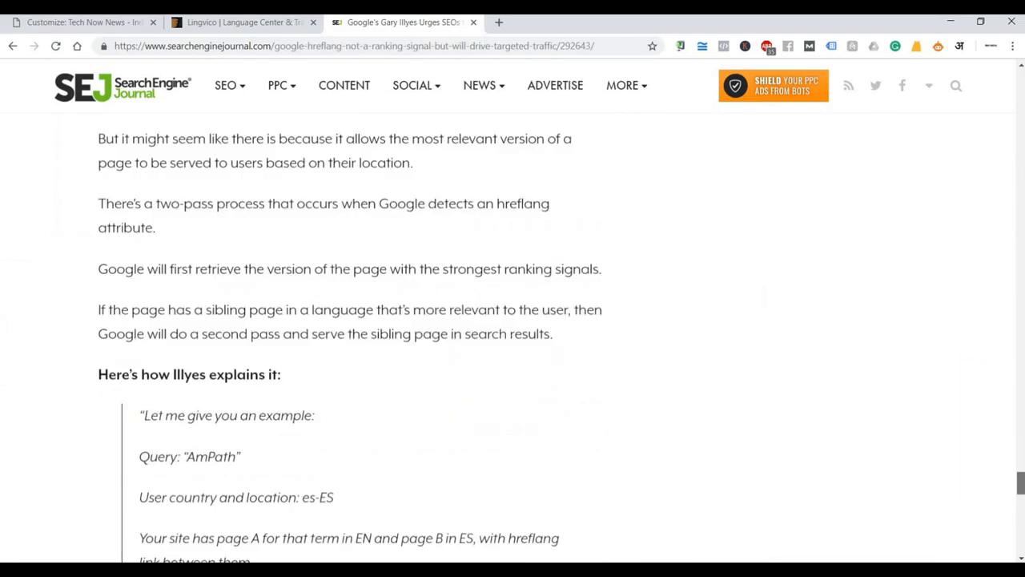
{"action": "scroll", "coordinate": [482, 417], "scroll_direction": "down", "scroll_amount": 15}
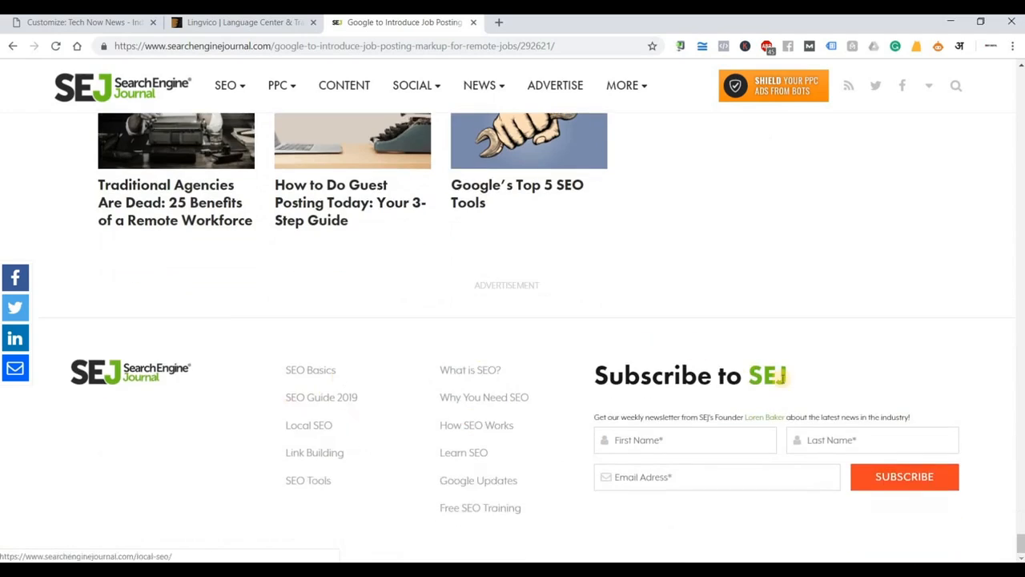
{"action": "scroll", "coordinate": [497, 256], "scroll_direction": "up", "scroll_amount": 1}
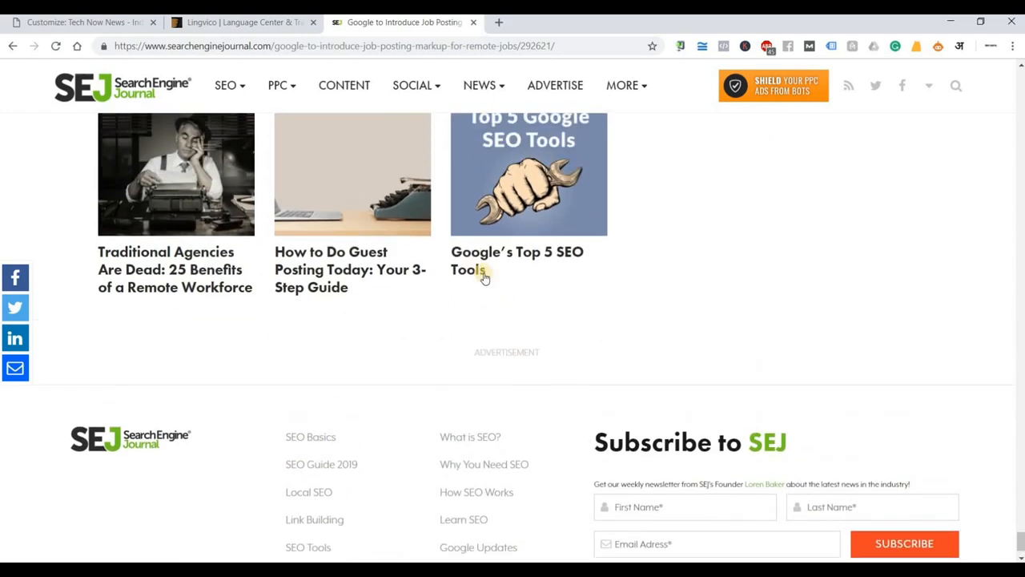
Open 'Google's Top 5 SEO Tools', skim to the Chrome Lighthouse section, then return to the title.
{"action": "left_click", "coordinate": [478, 270]}
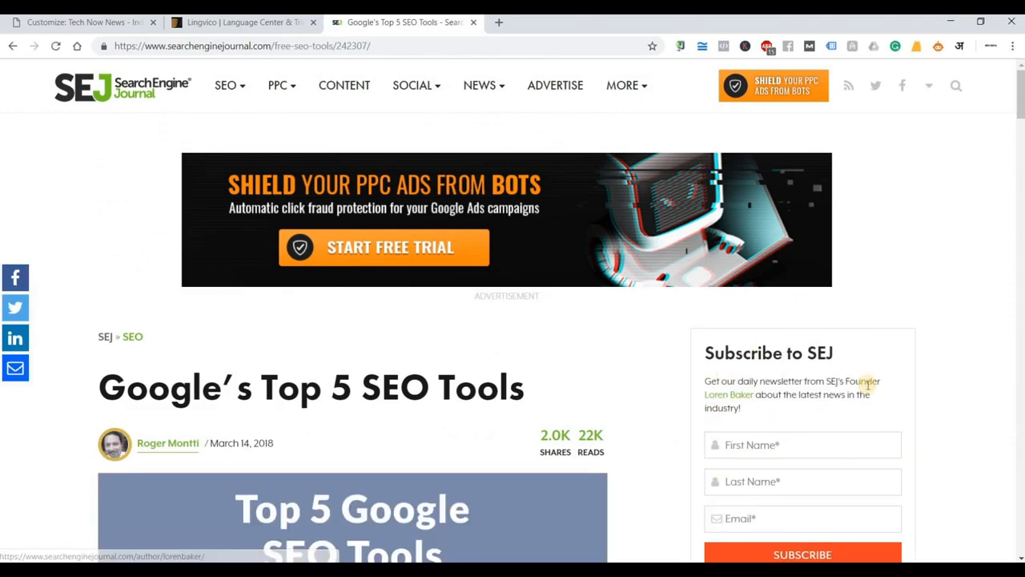
{"action": "scroll", "coordinate": [751, 267], "scroll_direction": "down", "scroll_amount": 2}
{"action": "scroll", "coordinate": [751, 267], "scroll_direction": "down", "scroll_amount": 5}
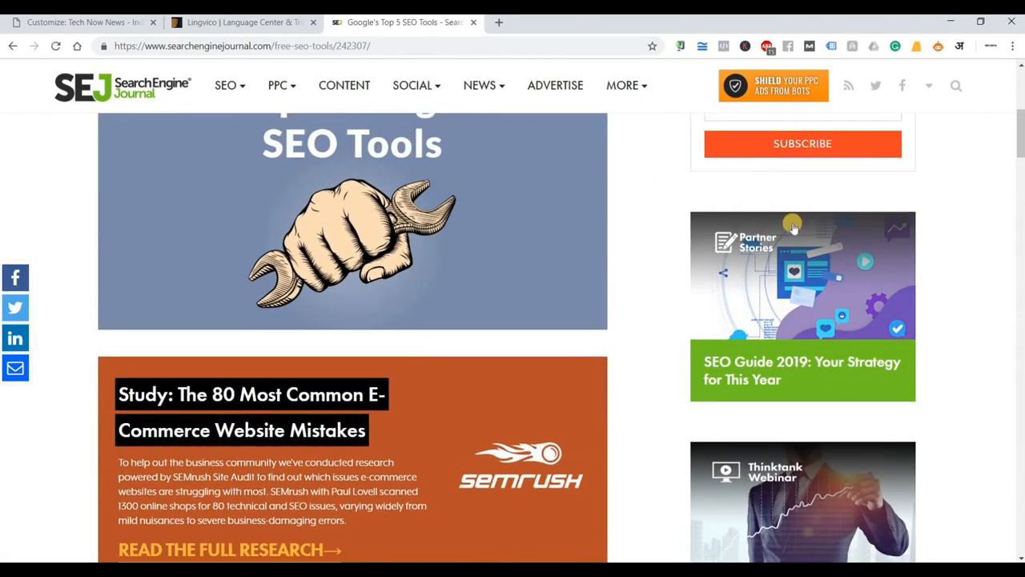
{"action": "scroll", "coordinate": [845, 308], "scroll_direction": "down", "scroll_amount": 4}
{"action": "scroll", "coordinate": [845, 309], "scroll_direction": "down", "scroll_amount": 8}
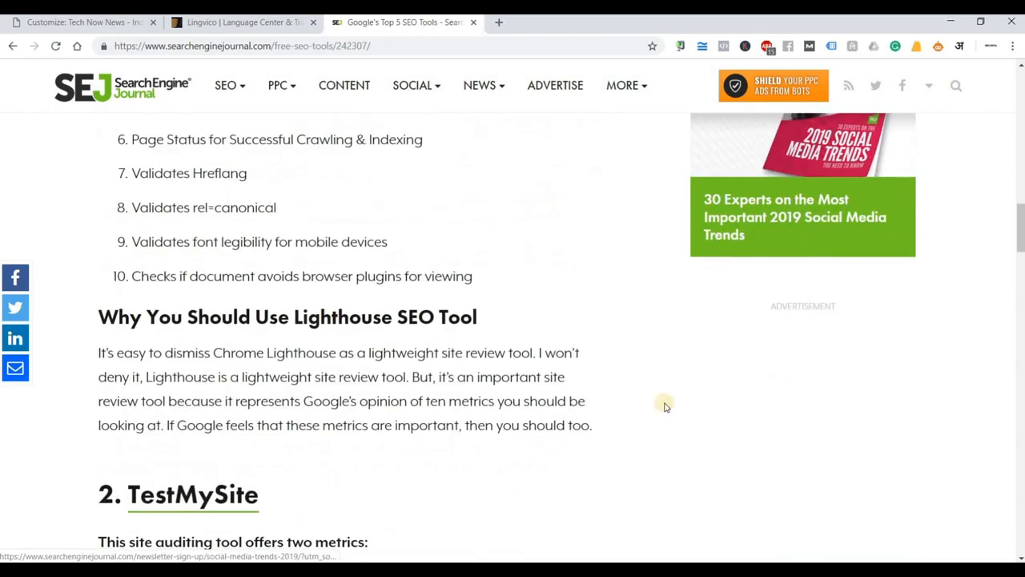
{"action": "scroll", "coordinate": [899, 274], "scroll_direction": "up", "scroll_amount": 3}
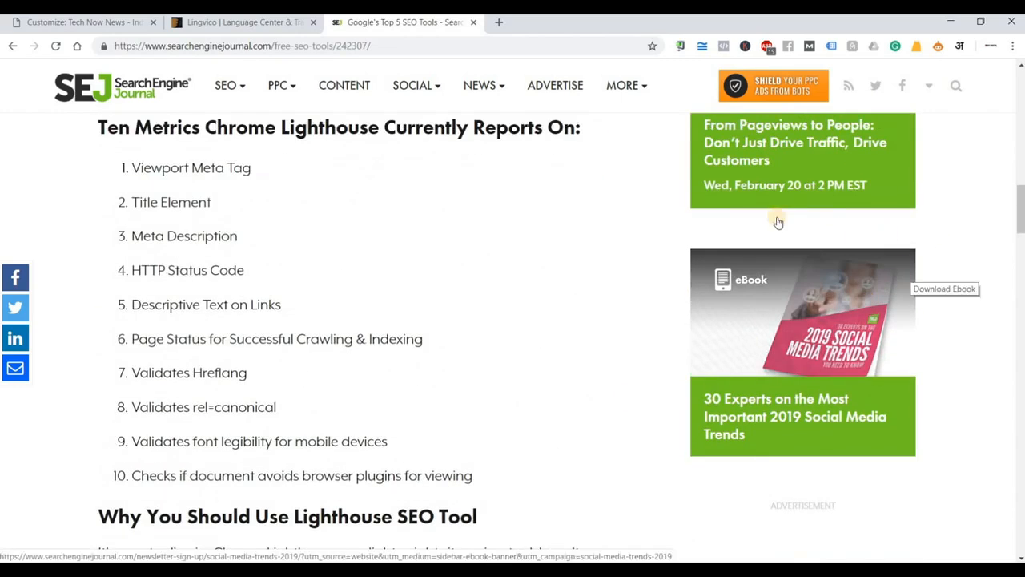
{"action": "scroll", "coordinate": [776, 222], "scroll_direction": "up", "scroll_amount": 2}
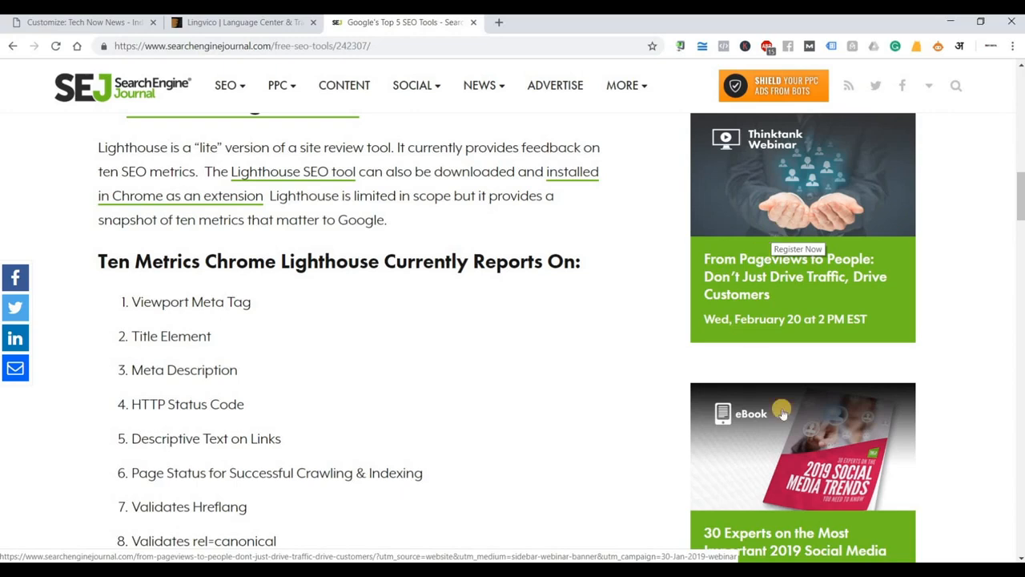
{"action": "scroll", "coordinate": [793, 452], "scroll_direction": "up", "scroll_amount": 2}
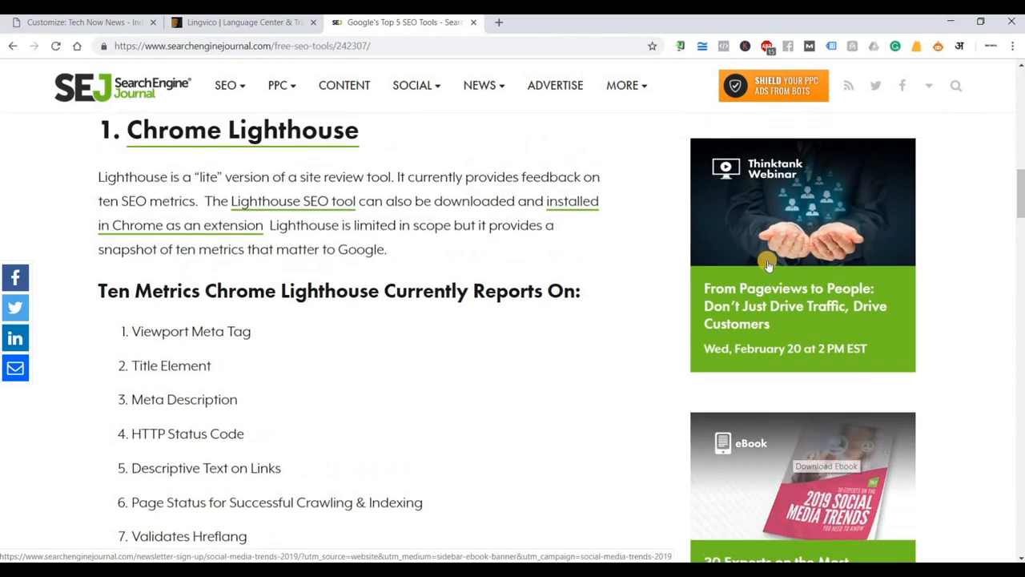
{"action": "scroll", "coordinate": [807, 413], "scroll_direction": "up", "scroll_amount": 3}
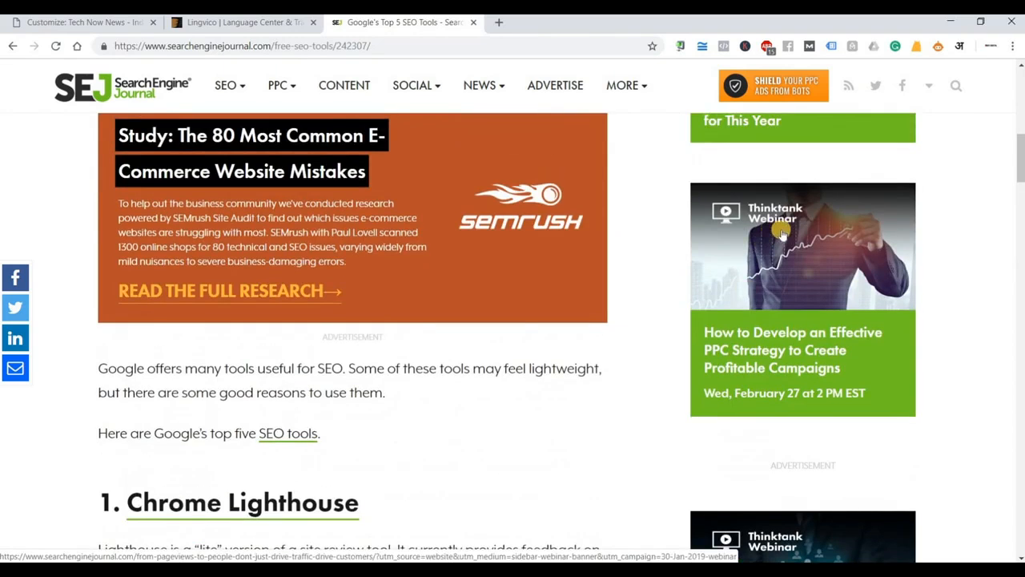
{"action": "scroll", "coordinate": [808, 410], "scroll_direction": "up", "scroll_amount": 4}
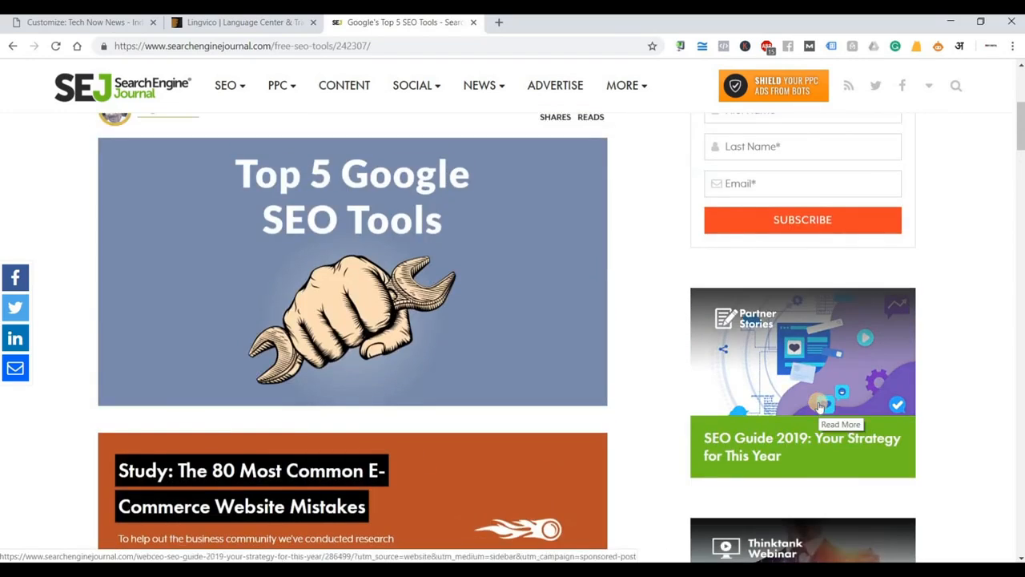
{"action": "scroll", "coordinate": [820, 408], "scroll_direction": "up", "scroll_amount": 2}
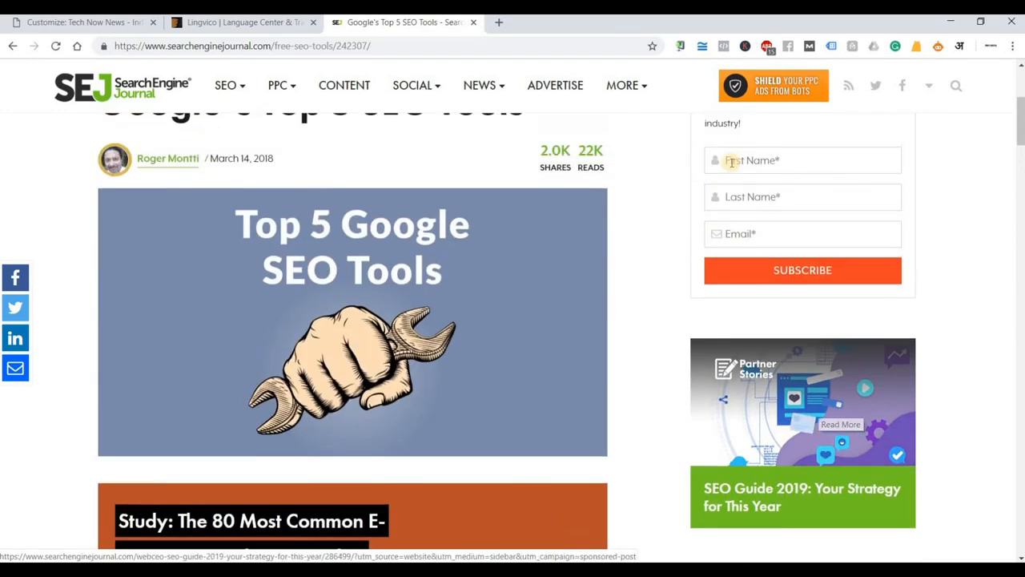
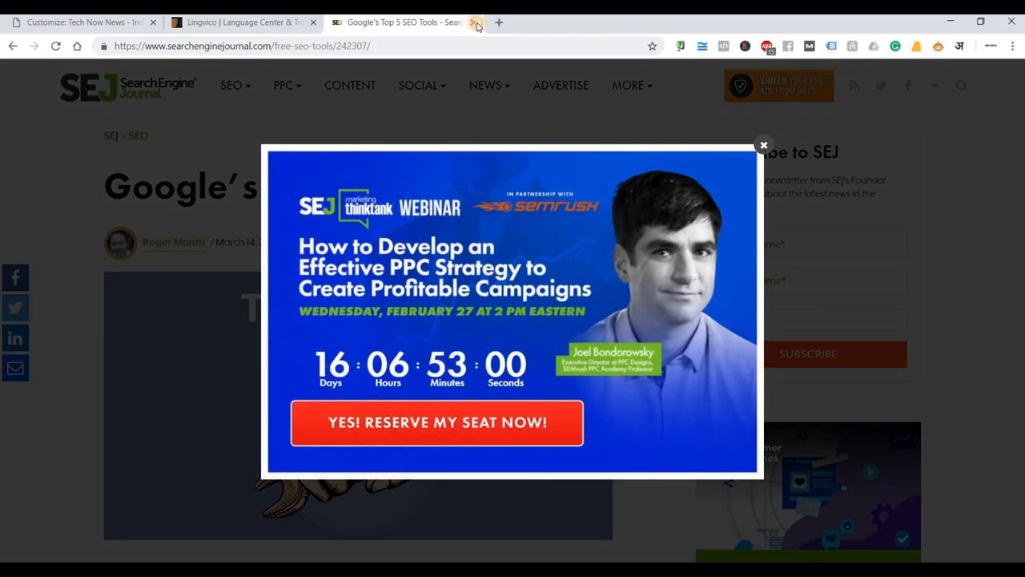
Close the SEJ article tab and exit the Customizer to the admin dashboard.
{"action": "left_click", "coordinate": [475, 22]}
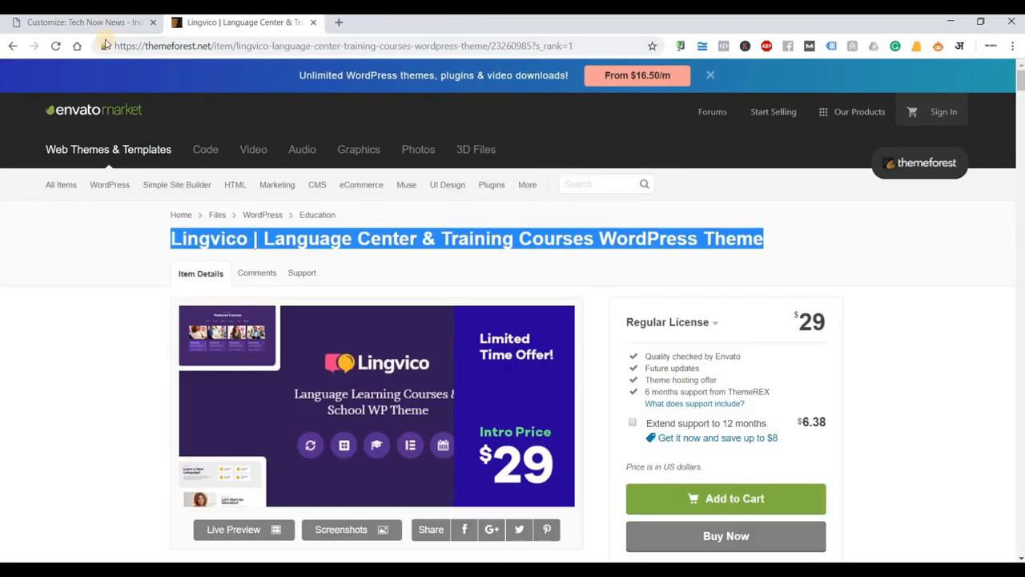
{"action": "left_click", "coordinate": [81, 29]}
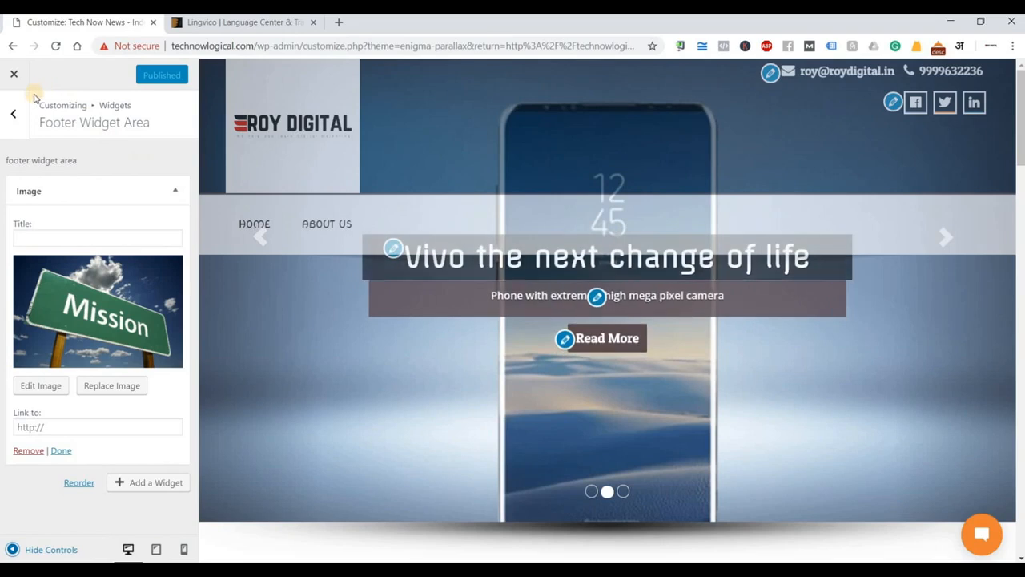
{"action": "left_click", "coordinate": [14, 75]}
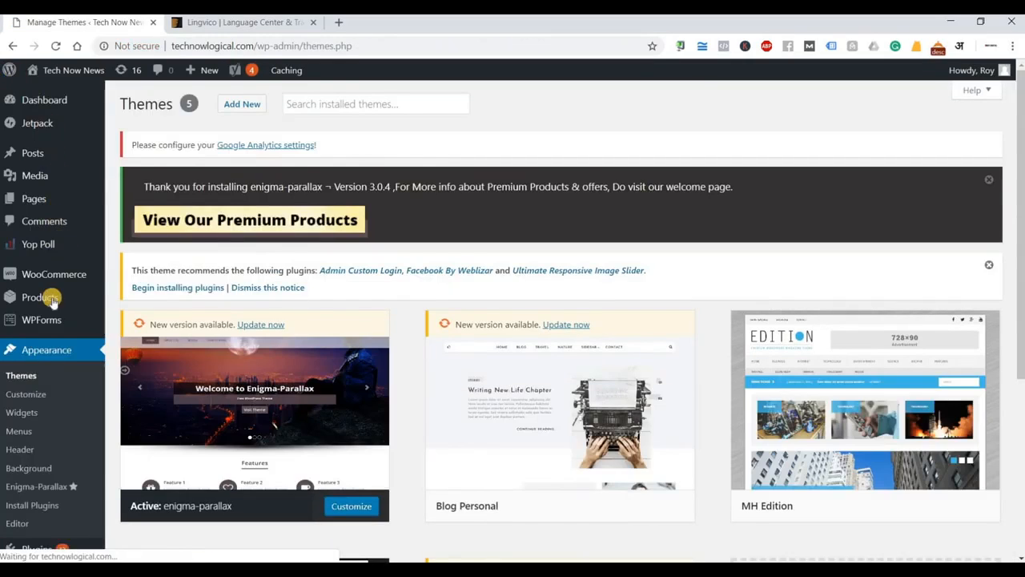
Open Appearance > Widgets and look over the available widgets, Sidebar and Footer Widget Area.
{"action": "left_click", "coordinate": [22, 412]}
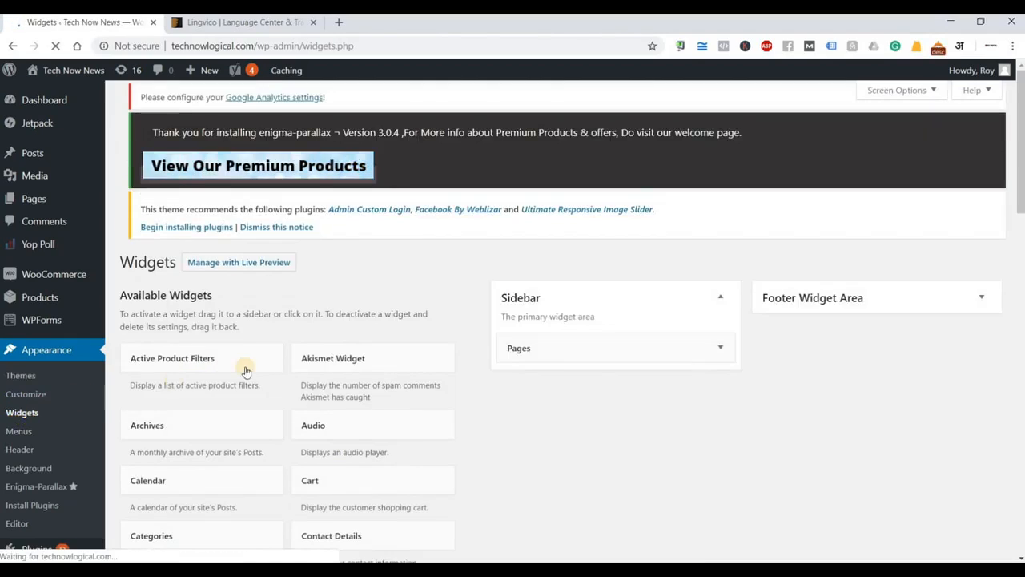
{"action": "scroll", "coordinate": [533, 422], "scroll_direction": "down", "scroll_amount": 2}
{"action": "scroll", "coordinate": [520, 428], "scroll_direction": "down", "scroll_amount": 1}
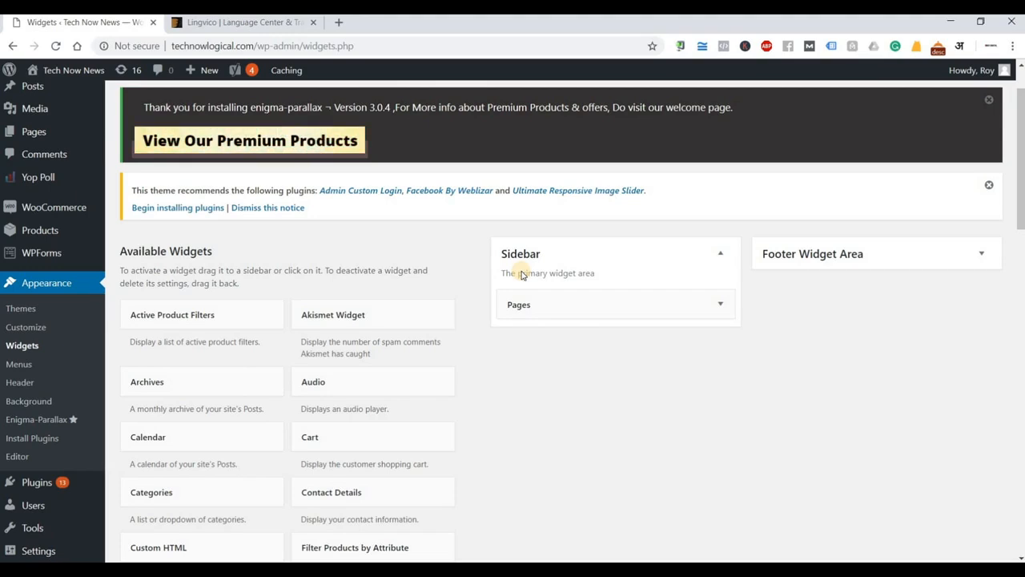
{"action": "scroll", "coordinate": [237, 503], "scroll_direction": "down", "scroll_amount": 3}
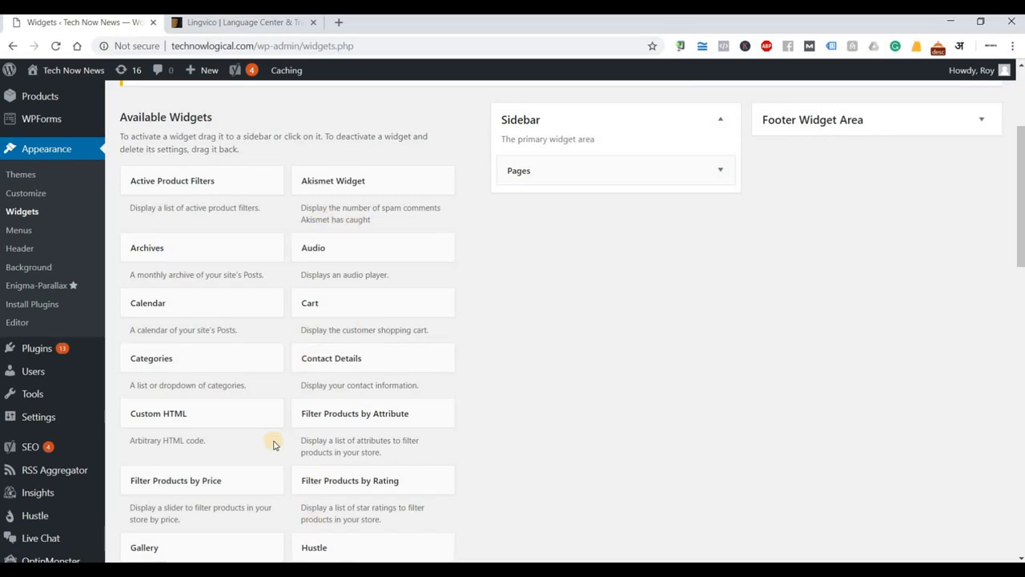
{"action": "scroll", "coordinate": [506, 183], "scroll_direction": "up", "scroll_amount": 1}
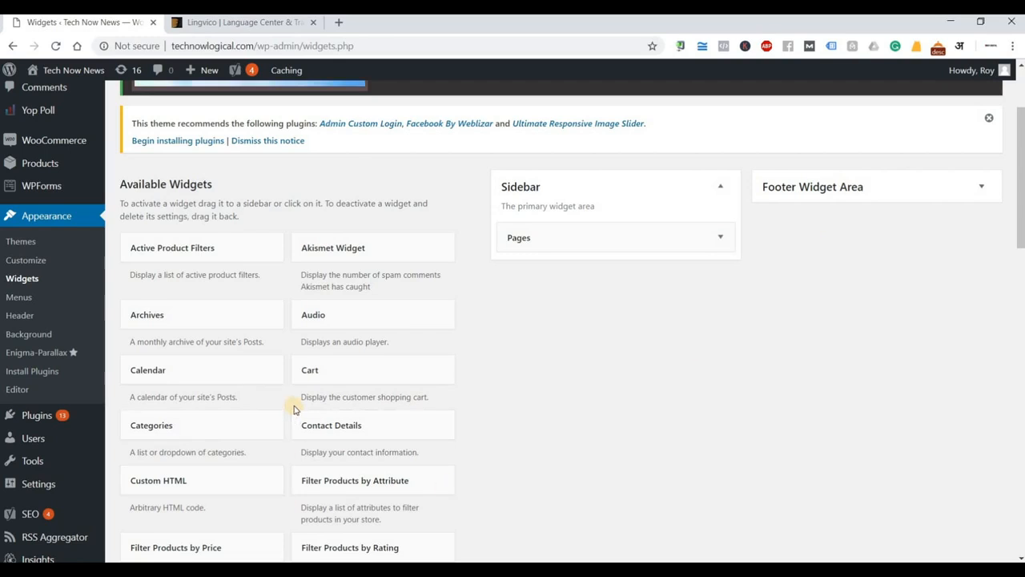
{"action": "scroll", "coordinate": [294, 410], "scroll_direction": "down", "scroll_amount": 4}
{"action": "scroll", "coordinate": [294, 410], "scroll_direction": "down", "scroll_amount": 6}
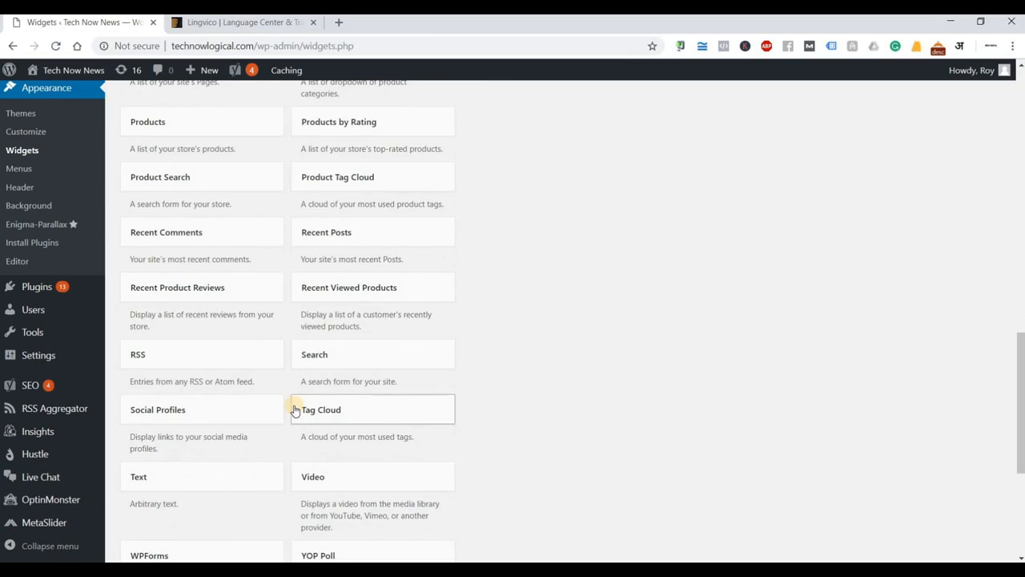
{"action": "scroll", "coordinate": [294, 410], "scroll_direction": "down", "scroll_amount": 1}
{"action": "scroll", "coordinate": [294, 410], "scroll_direction": "up", "scroll_amount": 10}
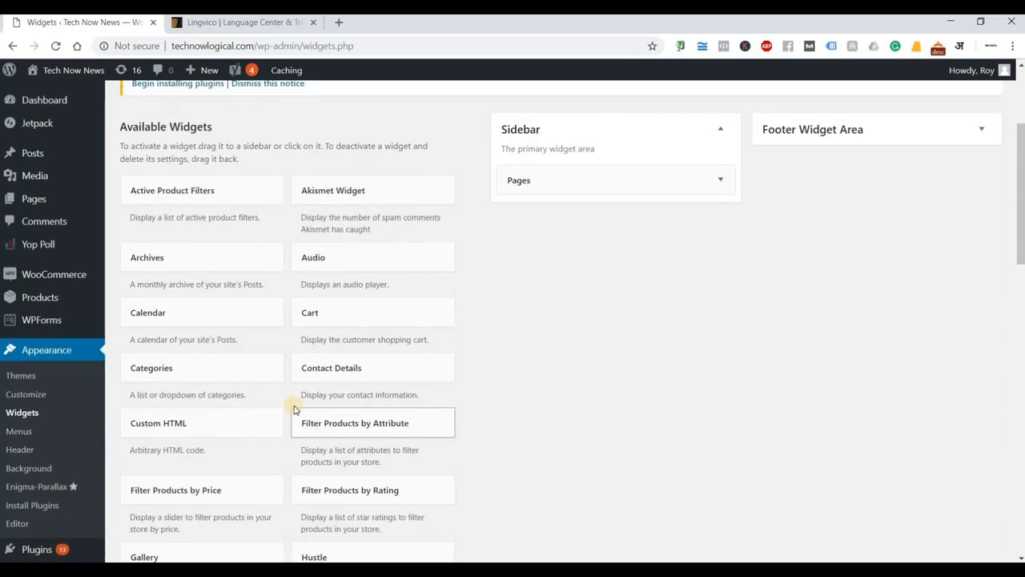
{"action": "scroll", "coordinate": [294, 410], "scroll_direction": "up", "scroll_amount": 3}
View the live About Us page with its Pages sidebar widget, then return to the Widgets admin.
{"action": "mouse_move", "coordinate": [48, 72]}
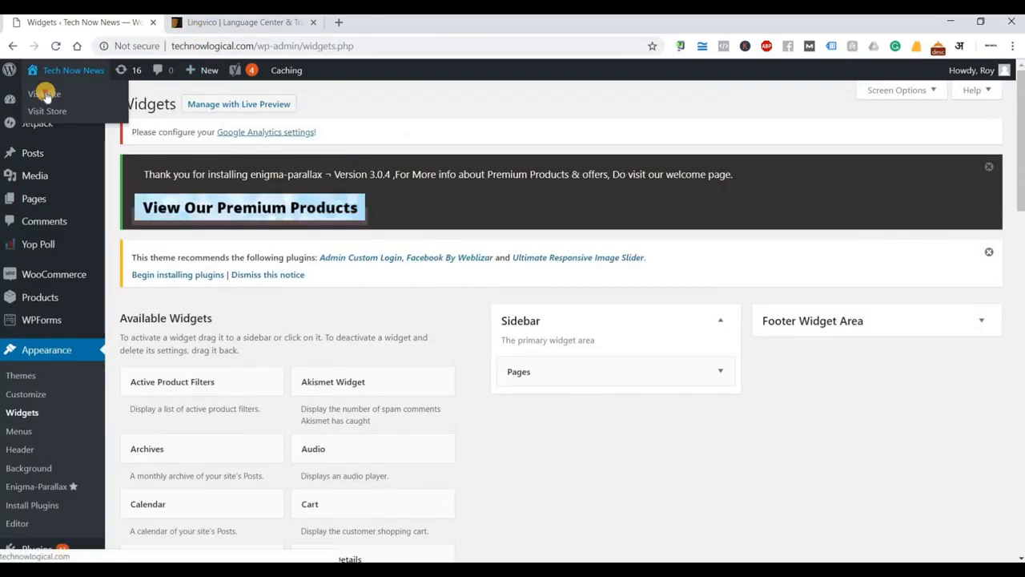
{"action": "left_click", "coordinate": [183, 26]}
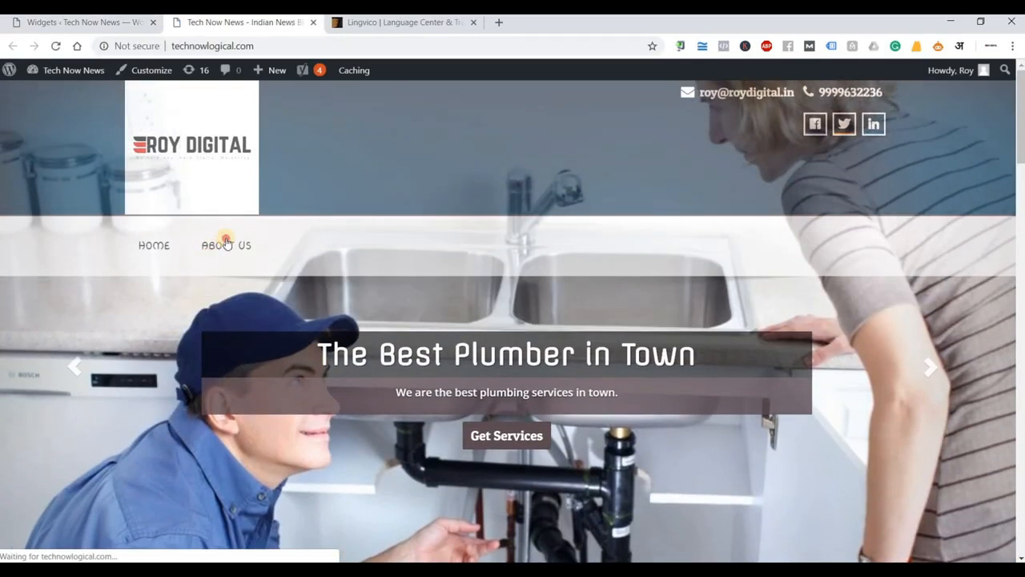
{"action": "left_click", "coordinate": [226, 241]}
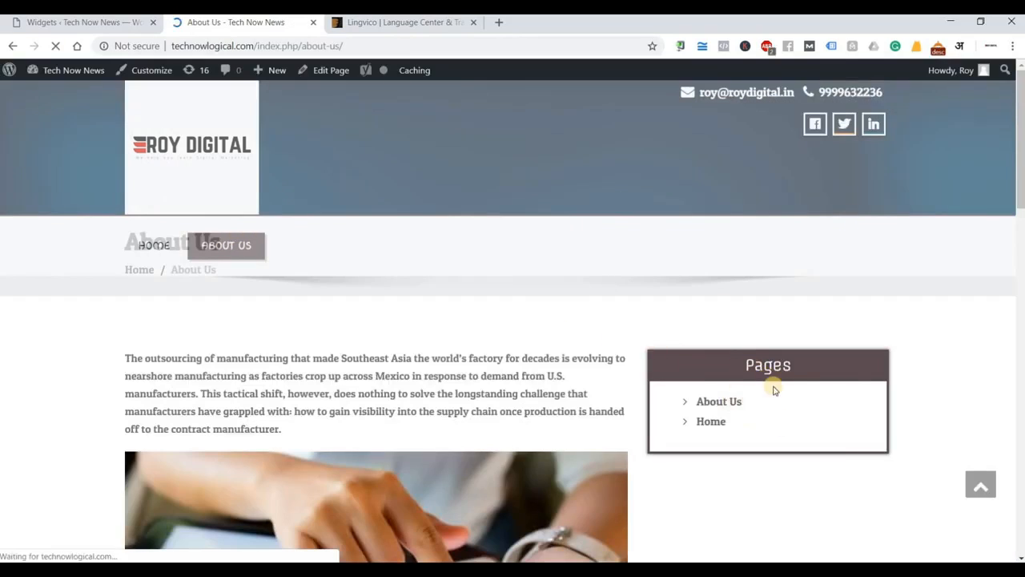
{"action": "left_click", "coordinate": [124, 29]}
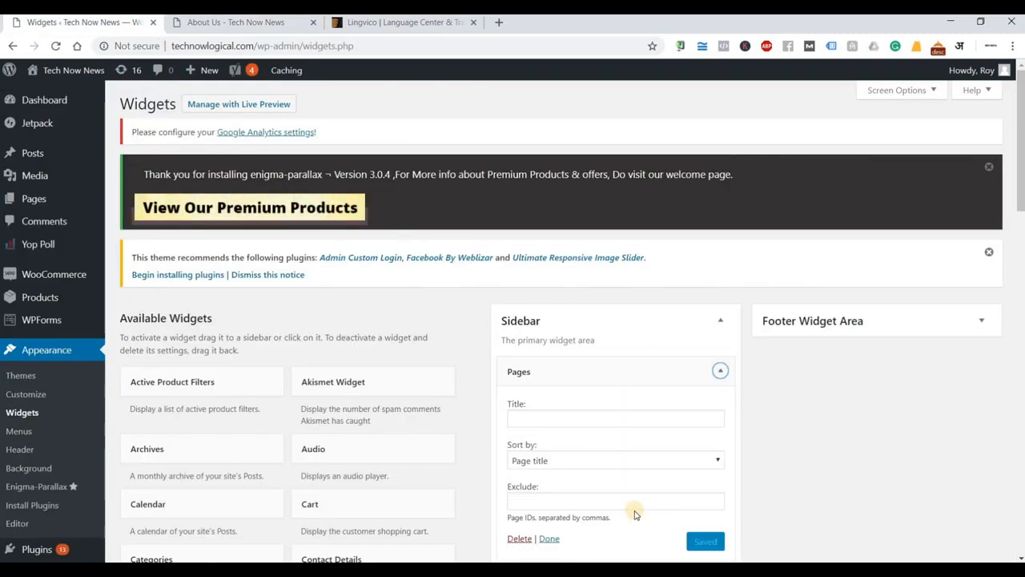
{"action": "scroll", "coordinate": [534, 427], "scroll_direction": "down", "scroll_amount": 2}
Replace the Sidebar's Pages widget with a Contact Details widget titled 'Contact'.
{"action": "left_click", "coordinate": [520, 406]}
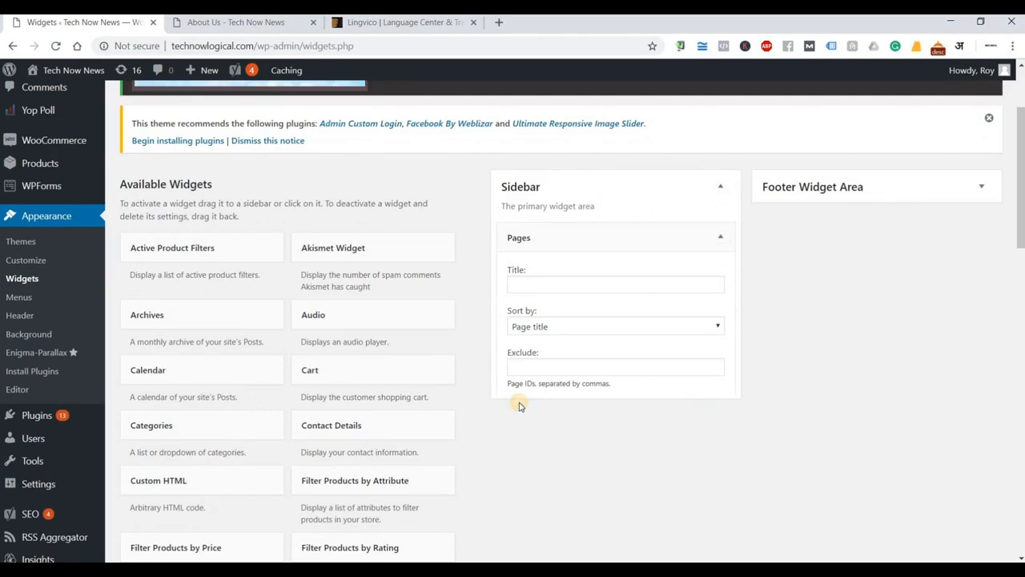
{"action": "left_click_drag", "start_coordinate": [363, 429], "coordinate": [600, 234]}
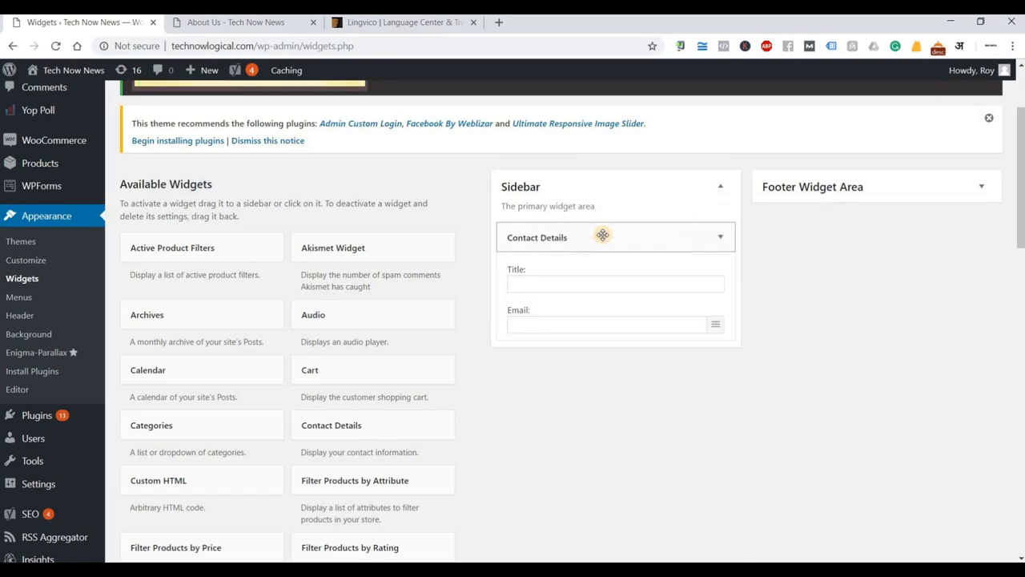
{"action": "left_click", "coordinate": [571, 286]}
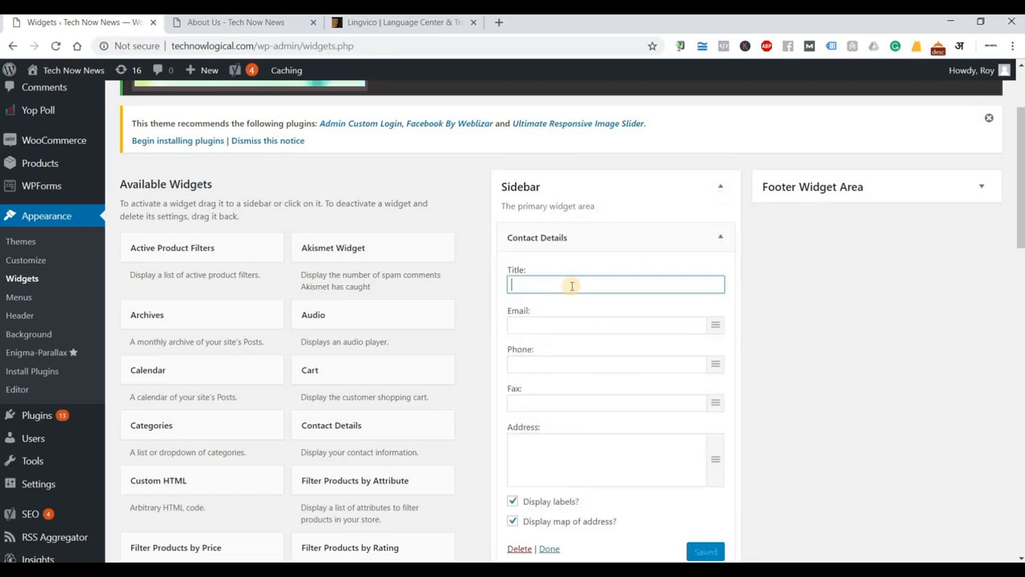
{"action": "type", "text": "Cont"}
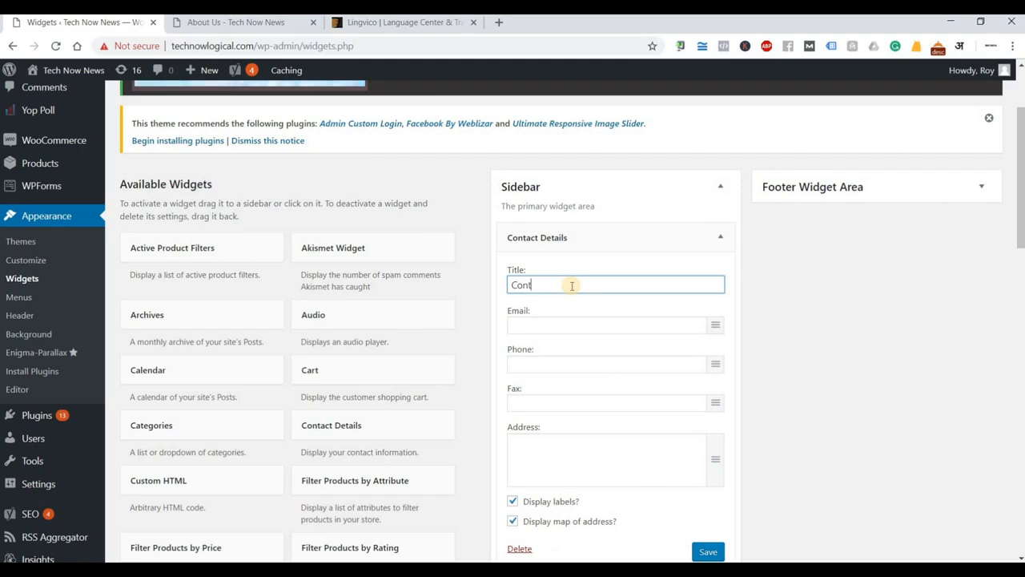
{"action": "type", "text": "act"}
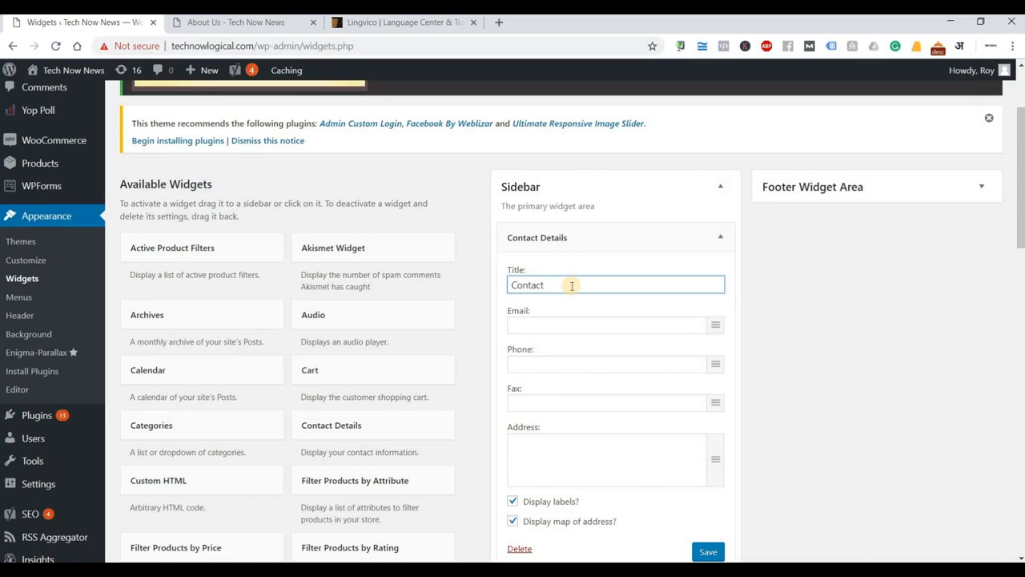
Fill in the widget's email, phone number and saved address, and save it.
{"action": "left_click", "coordinate": [553, 325]}
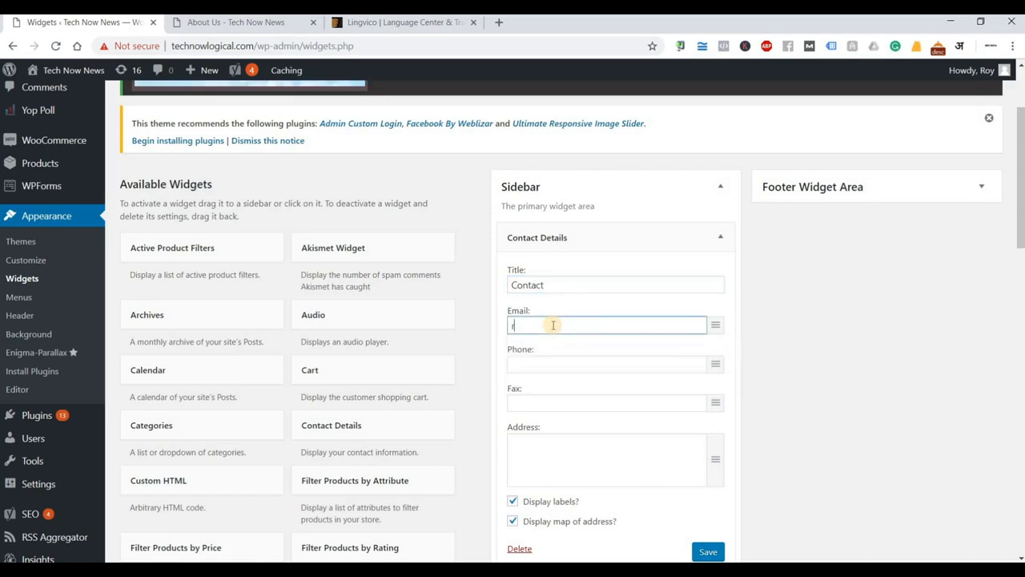
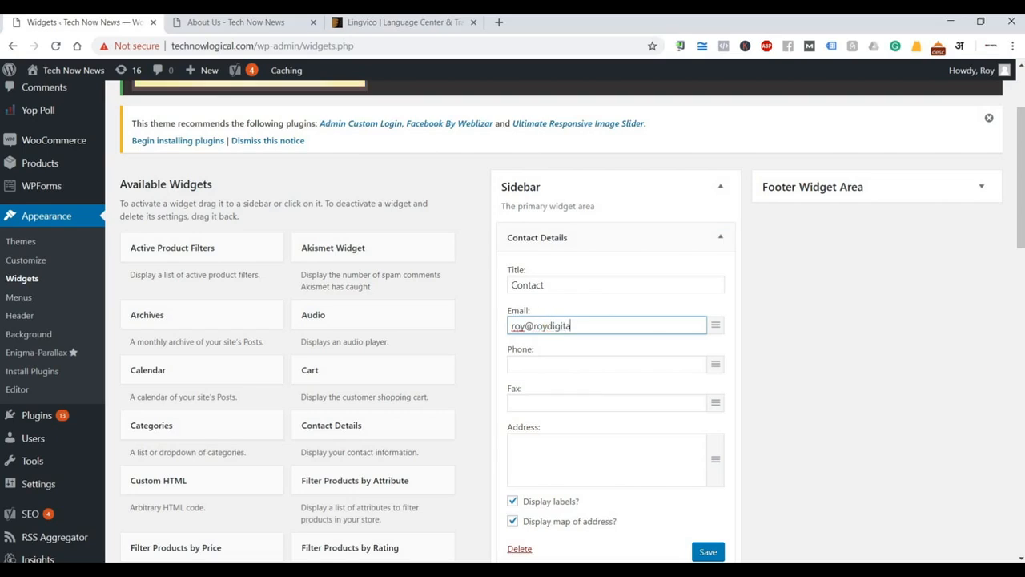
{"action": "key", "text": "Tab"}
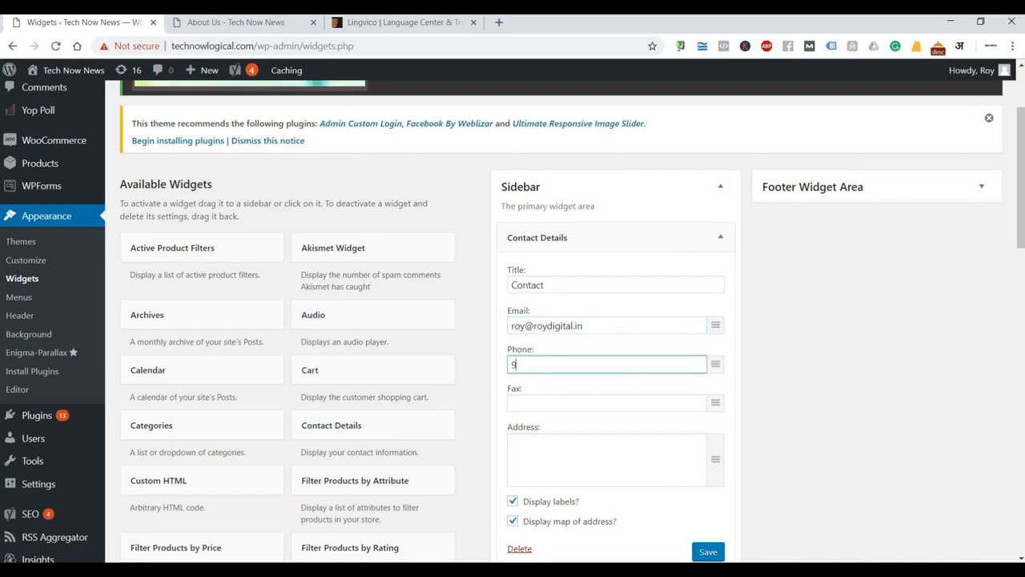
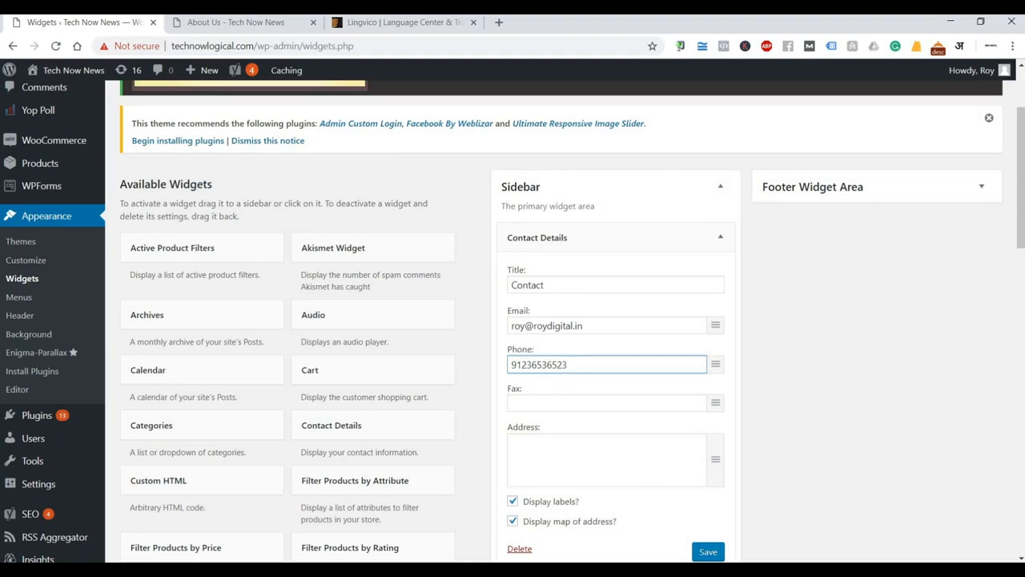
{"action": "left_click", "coordinate": [658, 463]}
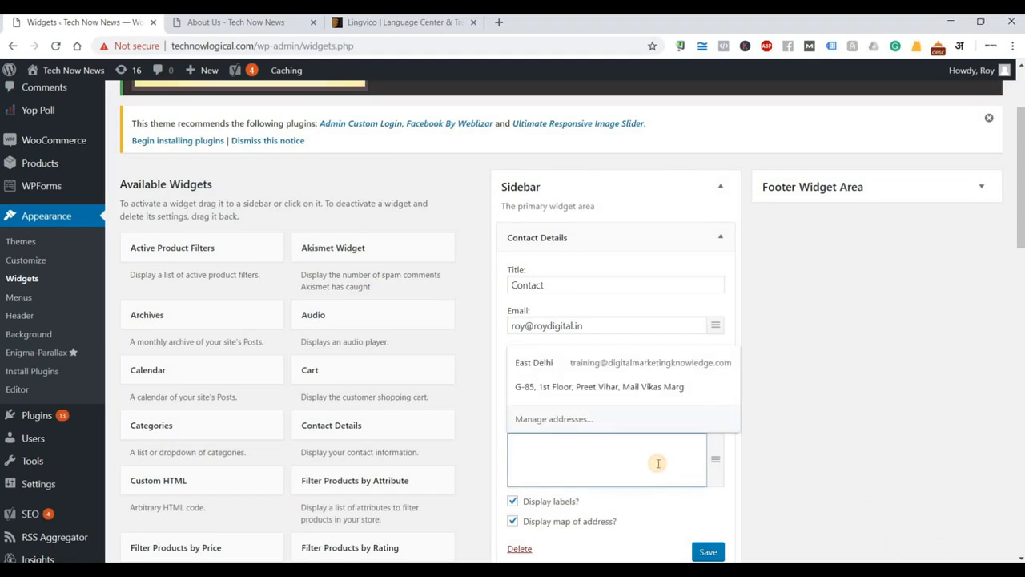
{"action": "left_click", "coordinate": [652, 389]}
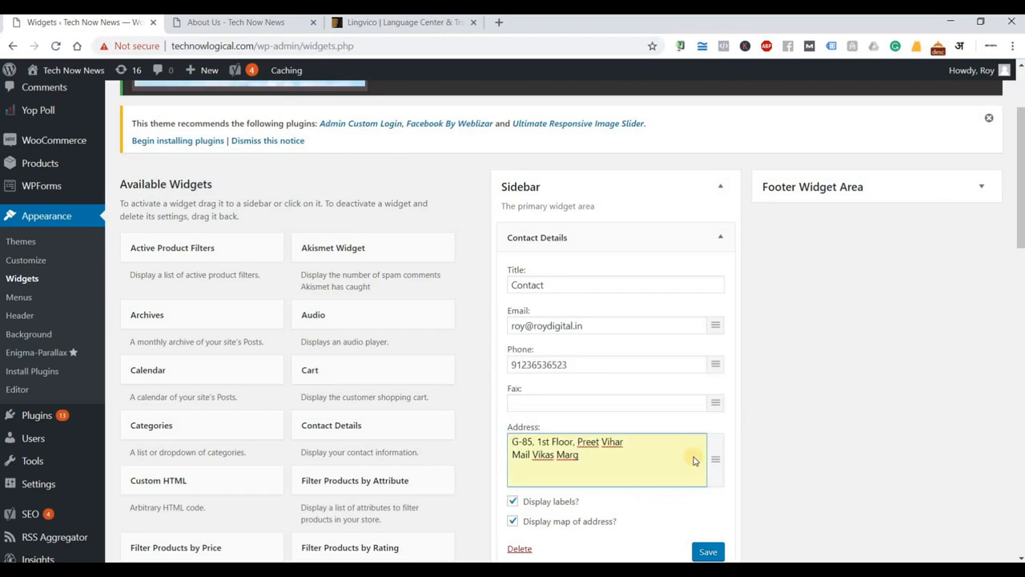
{"action": "scroll", "coordinate": [693, 461], "scroll_direction": "down", "scroll_amount": 2}
{"action": "left_click", "coordinate": [704, 418]}
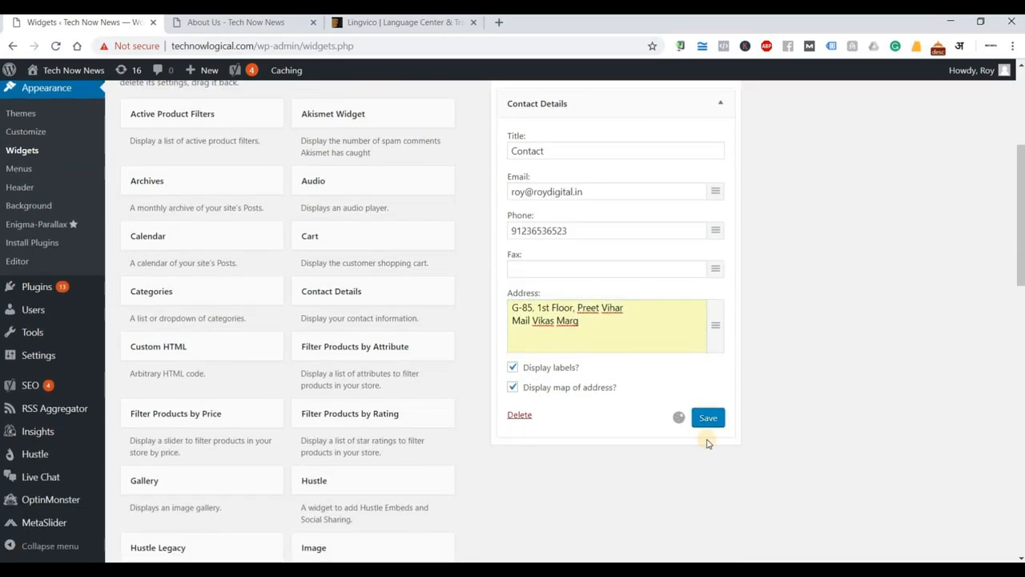
{"action": "left_click", "coordinate": [236, 22]}
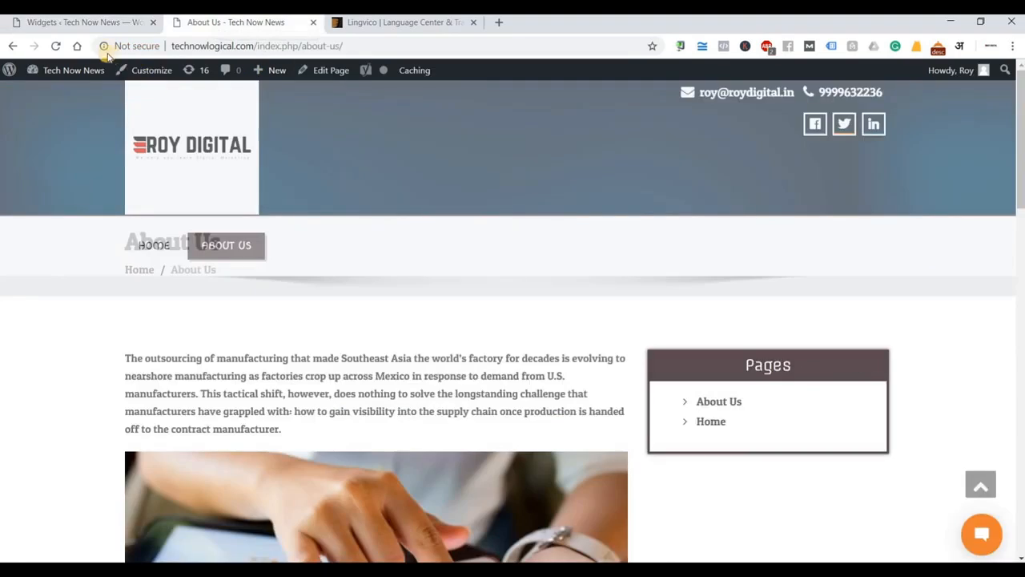
Reload About Us to confirm the Contact box with email, phone, address and map, then return to Widgets.
{"action": "key", "text": "F5"}
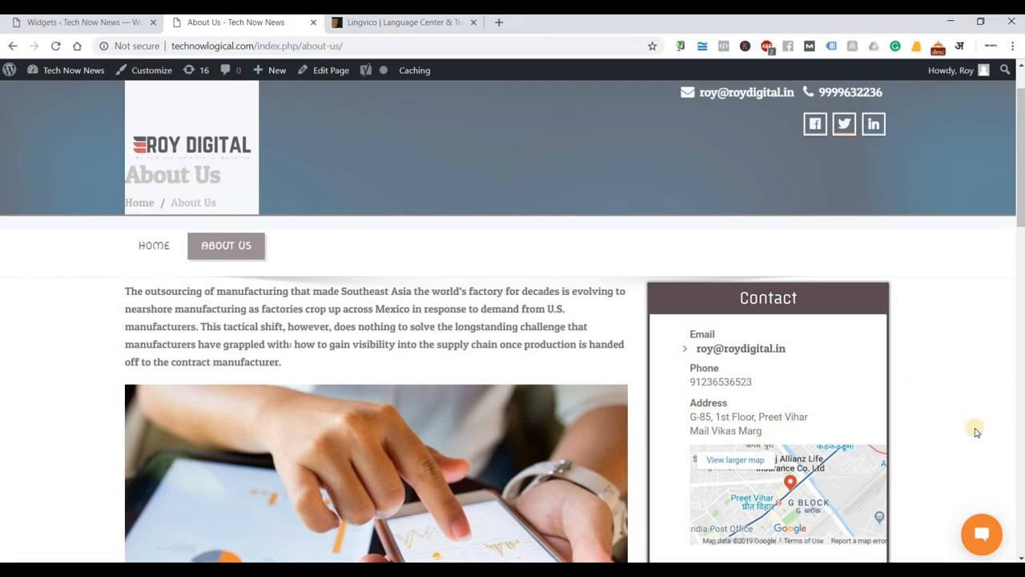
{"action": "scroll", "coordinate": [985, 431], "scroll_direction": "down", "scroll_amount": 3}
{"action": "scroll", "coordinate": [976, 432], "scroll_direction": "up", "scroll_amount": 4}
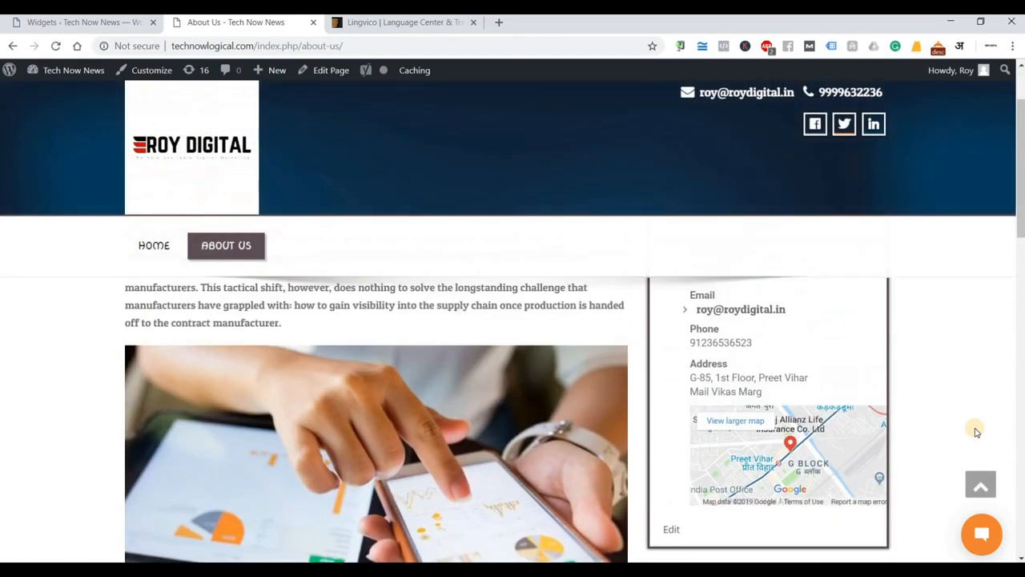
{"action": "scroll", "coordinate": [976, 431], "scroll_direction": "down", "scroll_amount": 2}
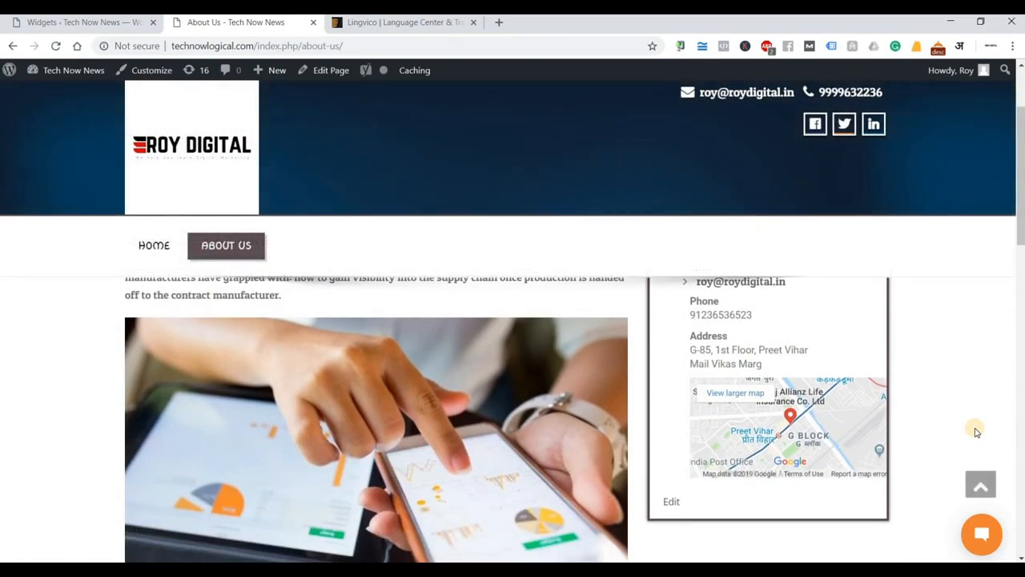
{"action": "scroll", "coordinate": [977, 432], "scroll_direction": "up", "scroll_amount": 1}
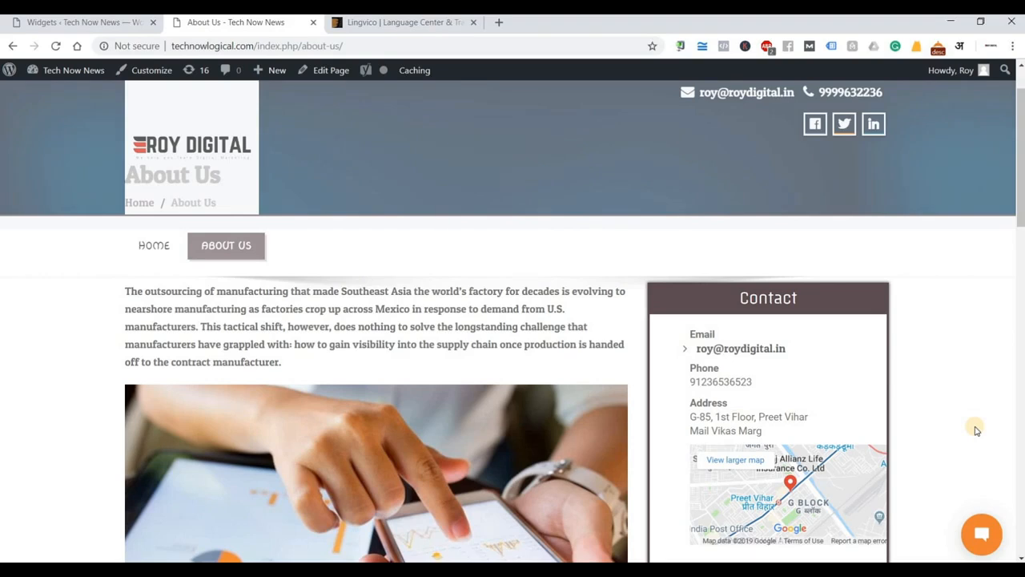
{"action": "left_click", "coordinate": [93, 22]}
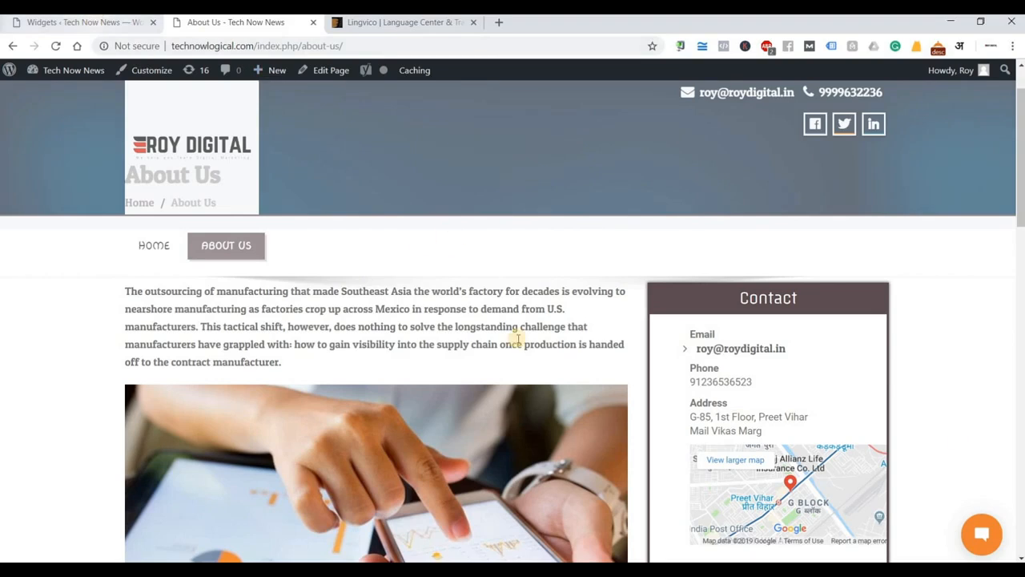
{"action": "scroll", "coordinate": [459, 458], "scroll_direction": "down", "scroll_amount": 3}
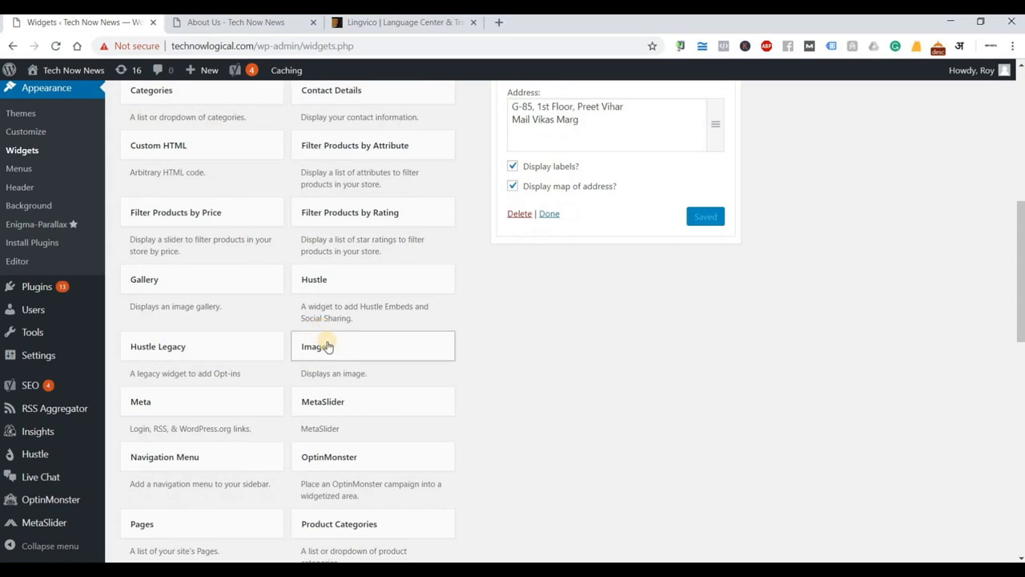
Add an Image widget to the Sidebar titled 'Our New Batch' and save it.
{"action": "left_click", "coordinate": [549, 213]}
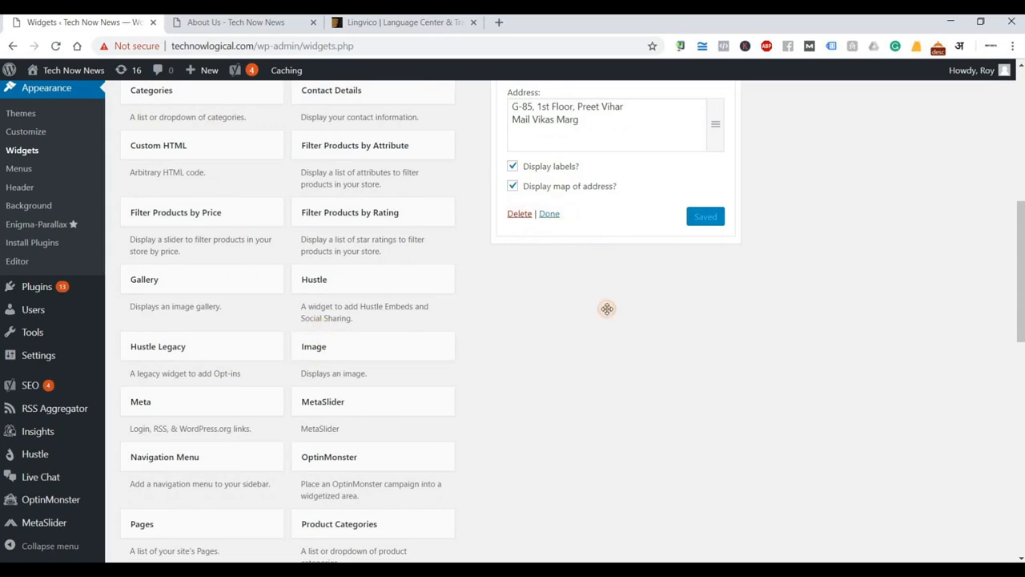
{"action": "scroll", "coordinate": [613, 346], "scroll_direction": "up", "scroll_amount": 6}
{"action": "scroll", "coordinate": [393, 454], "scroll_direction": "down", "scroll_amount": 3}
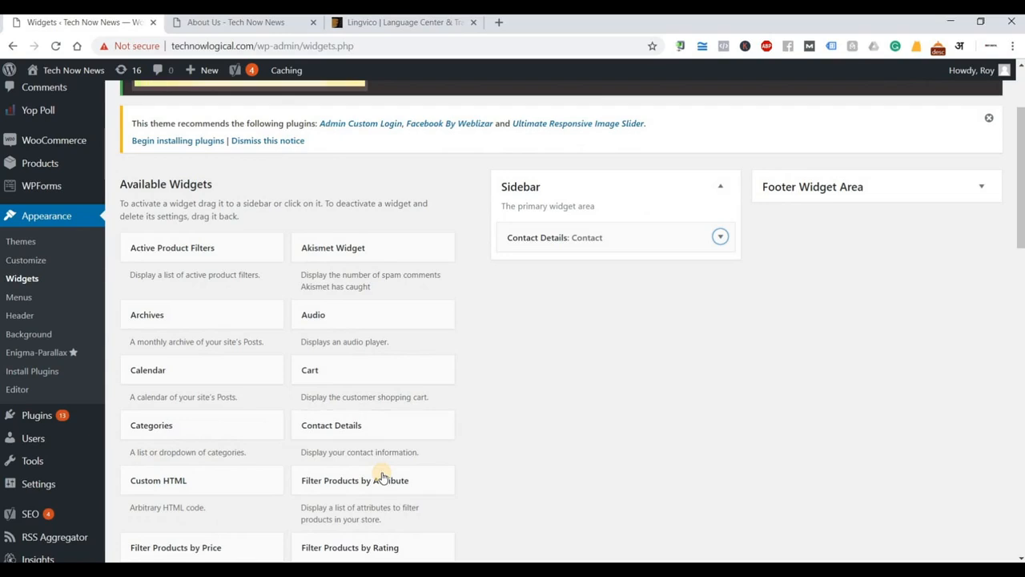
{"action": "scroll", "coordinate": [364, 505], "scroll_direction": "down", "scroll_amount": 1}
{"action": "scroll", "coordinate": [358, 513], "scroll_direction": "down", "scroll_amount": 2}
{"action": "left_click_drag", "start_coordinate": [373, 481], "coordinate": [588, 169]}
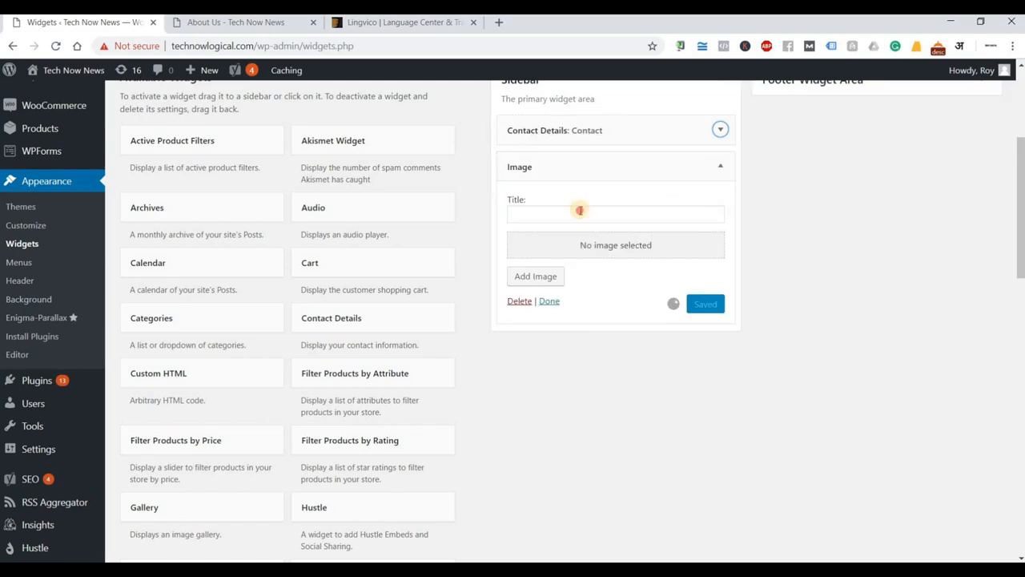
{"action": "left_click", "coordinate": [580, 211]}
{"action": "type", "text": "Our N"}
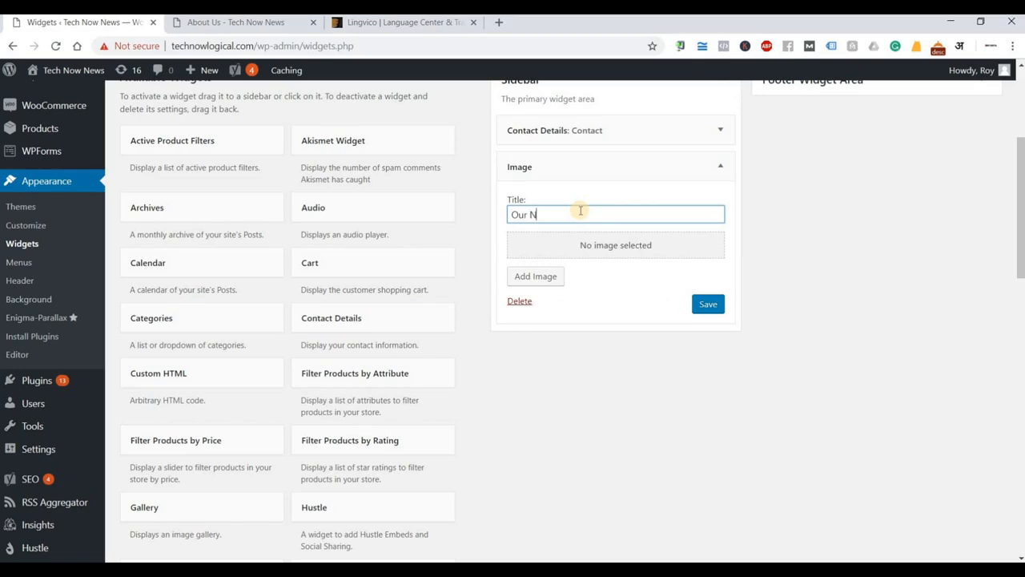
{"action": "type", "text": "ew Batch"}
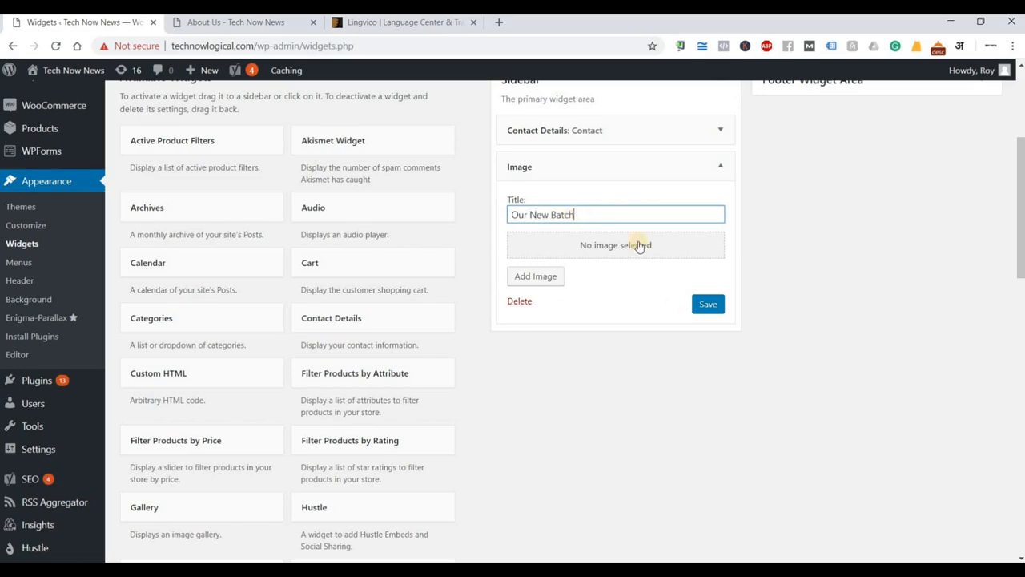
{"action": "left_click", "coordinate": [715, 306]}
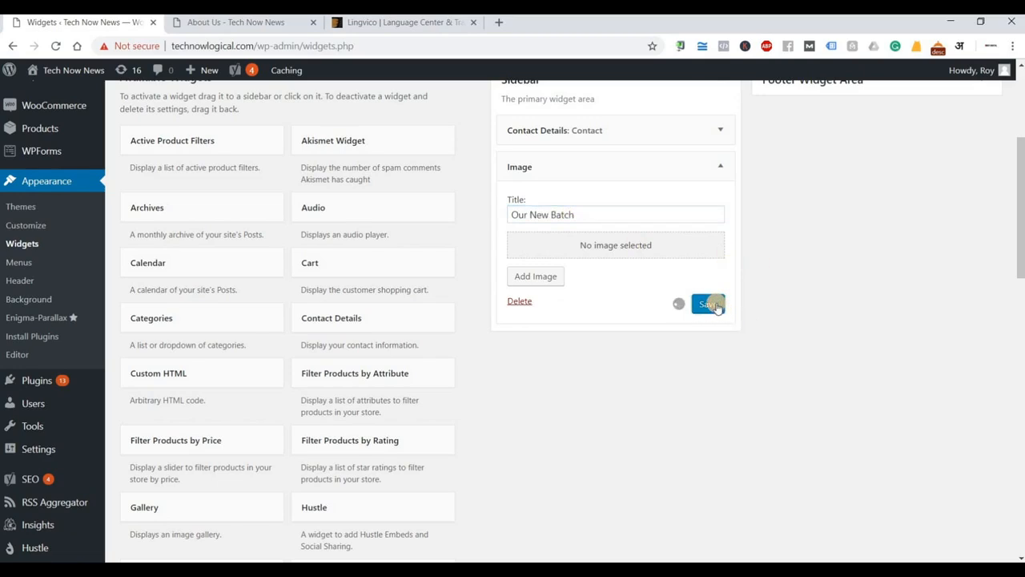
Try uploading IMG_1956 as the widget image; the upload fails.
{"action": "left_click", "coordinate": [618, 252]}
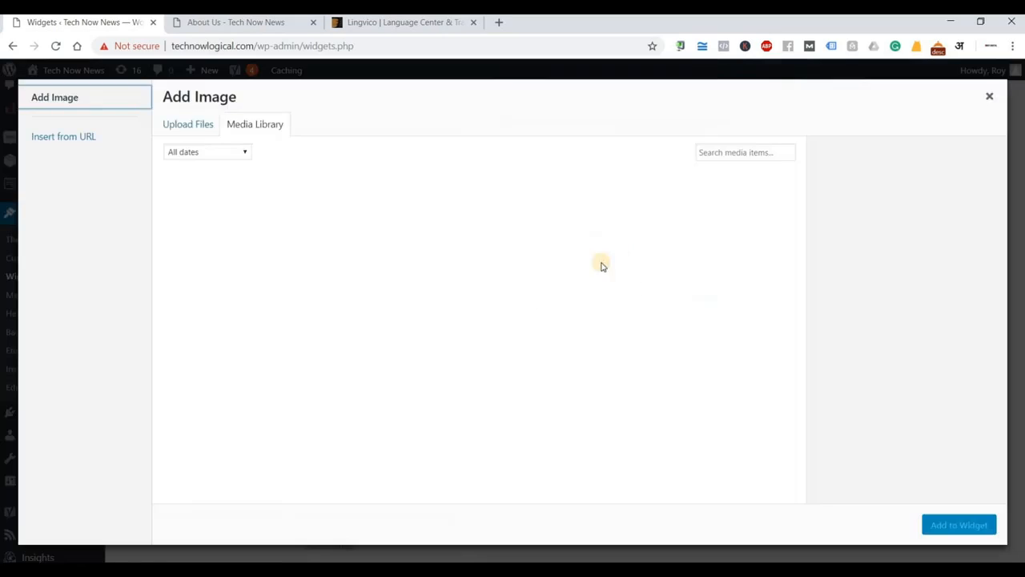
{"action": "left_click", "coordinate": [195, 130]}
{"action": "left_click", "coordinate": [565, 319]}
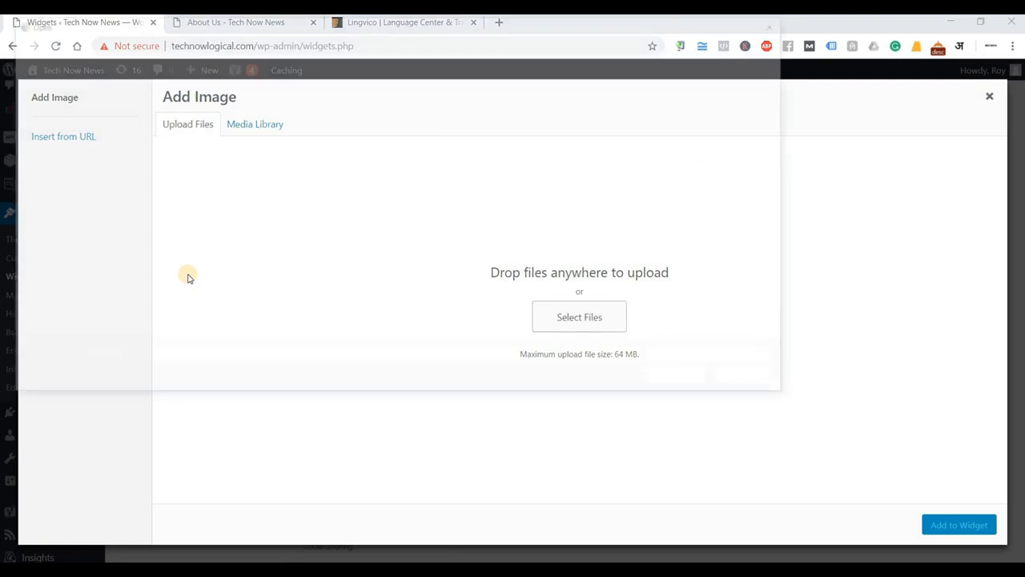
{"action": "scroll", "coordinate": [241, 200], "scroll_direction": "down", "scroll_amount": 8}
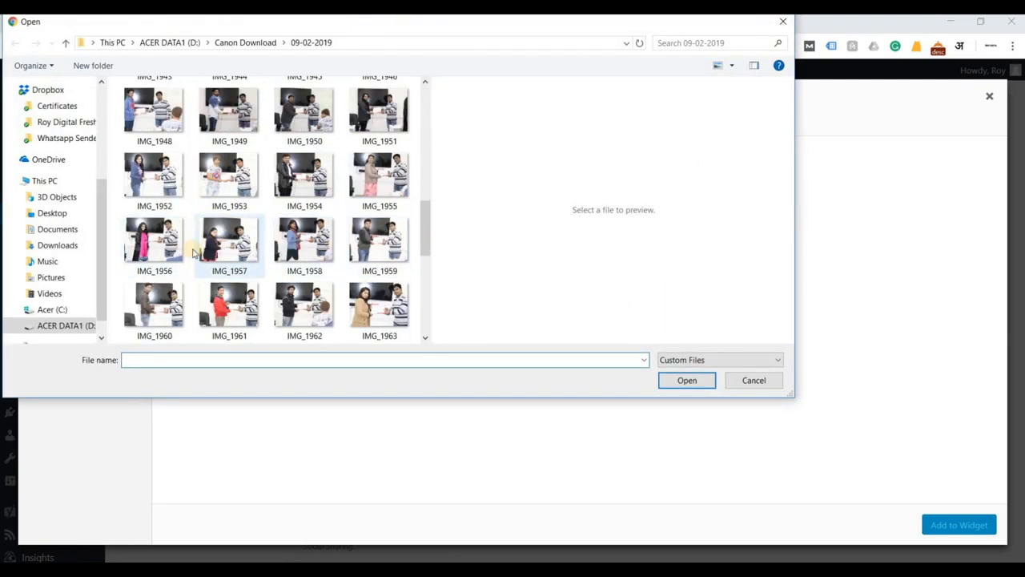
{"action": "left_click", "coordinate": [140, 248]}
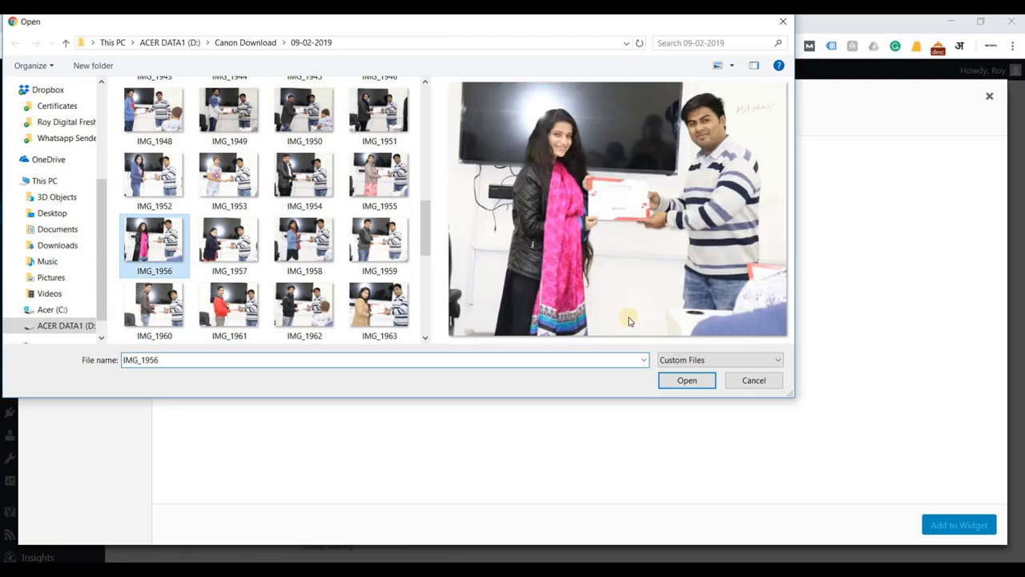
{"action": "left_click", "coordinate": [688, 381]}
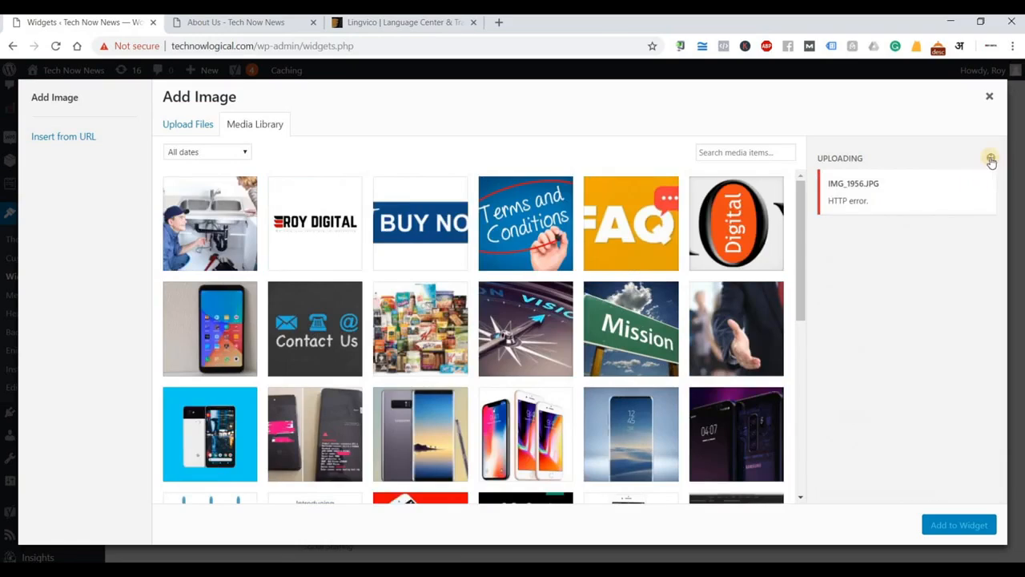
{"action": "left_click", "coordinate": [990, 158]}
Retry the upload with IMG_1951, which ends in an HTTP error.
{"action": "left_click", "coordinate": [193, 123]}
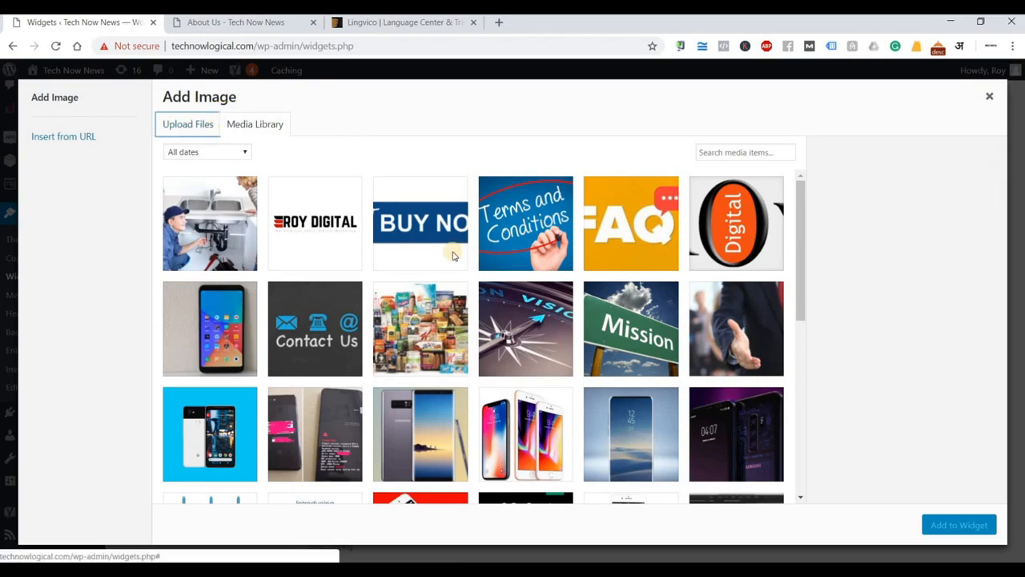
{"action": "left_click", "coordinate": [566, 317]}
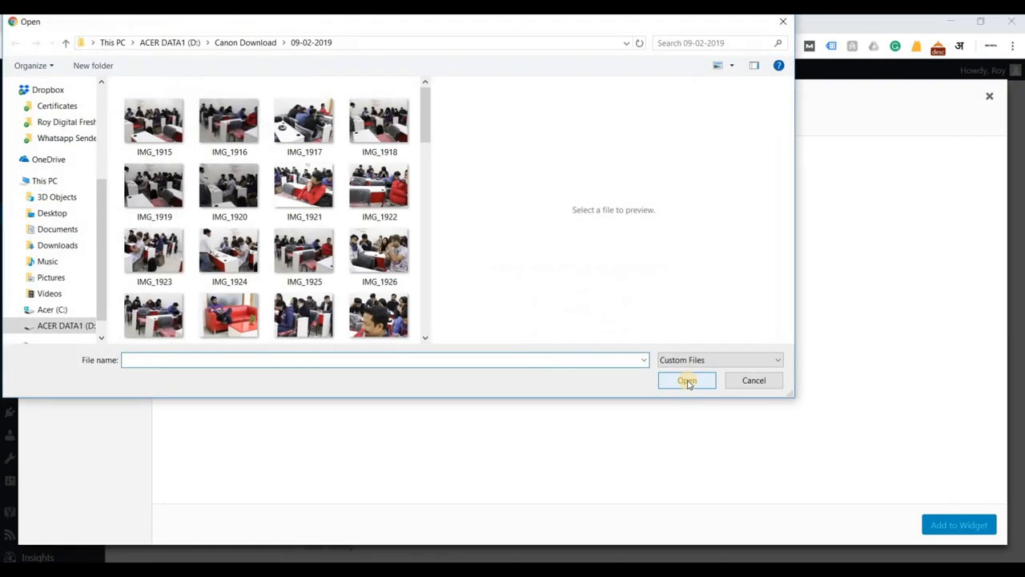
{"action": "scroll", "coordinate": [329, 288], "scroll_direction": "down", "scroll_amount": 5}
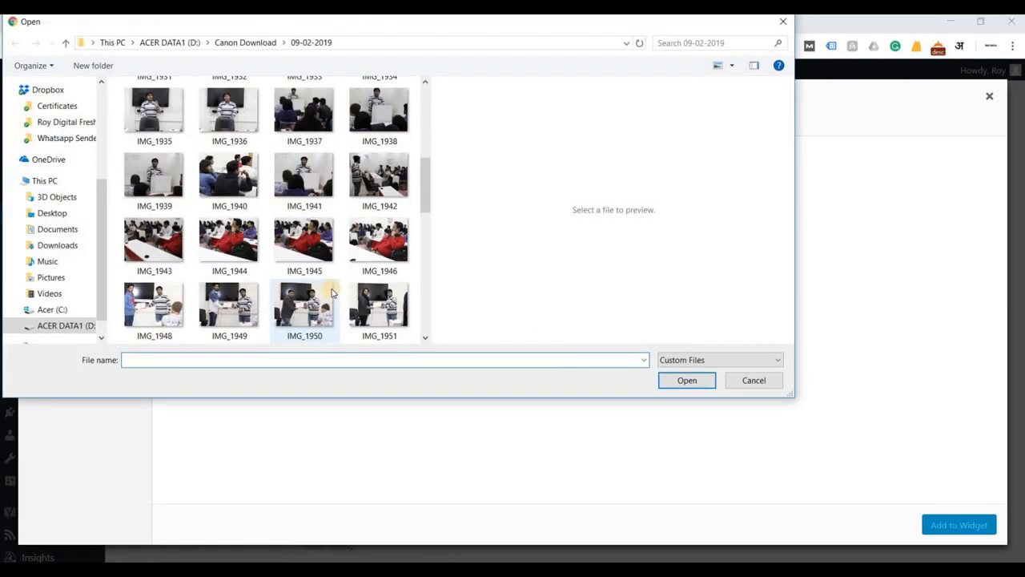
{"action": "left_click", "coordinate": [381, 311]}
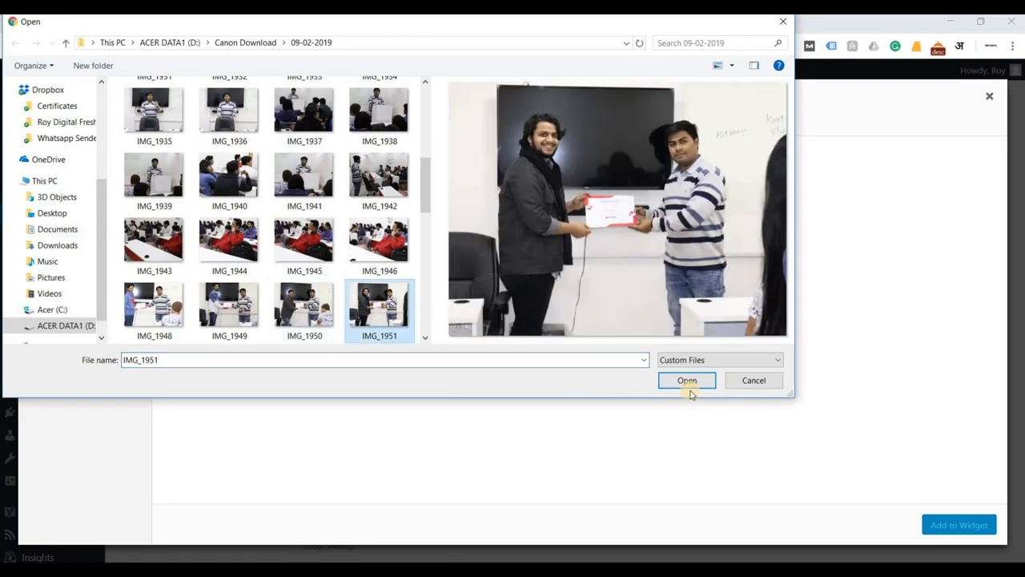
{"action": "left_click", "coordinate": [692, 383]}
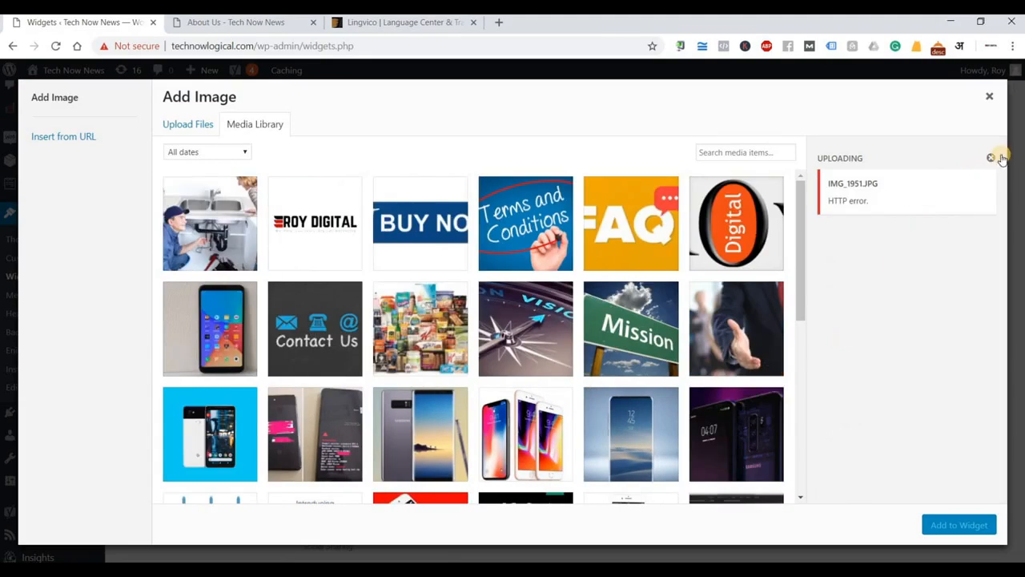
{"action": "left_click", "coordinate": [991, 158]}
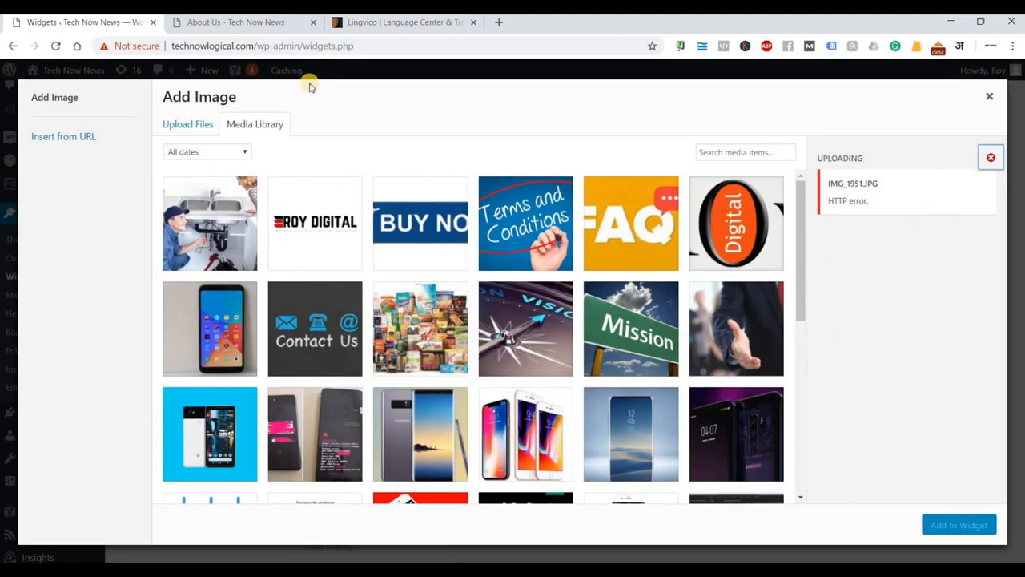
Upload IMG_1980 to the Media Library for the widget.
{"action": "left_click", "coordinate": [187, 126]}
{"action": "left_click", "coordinate": [579, 330]}
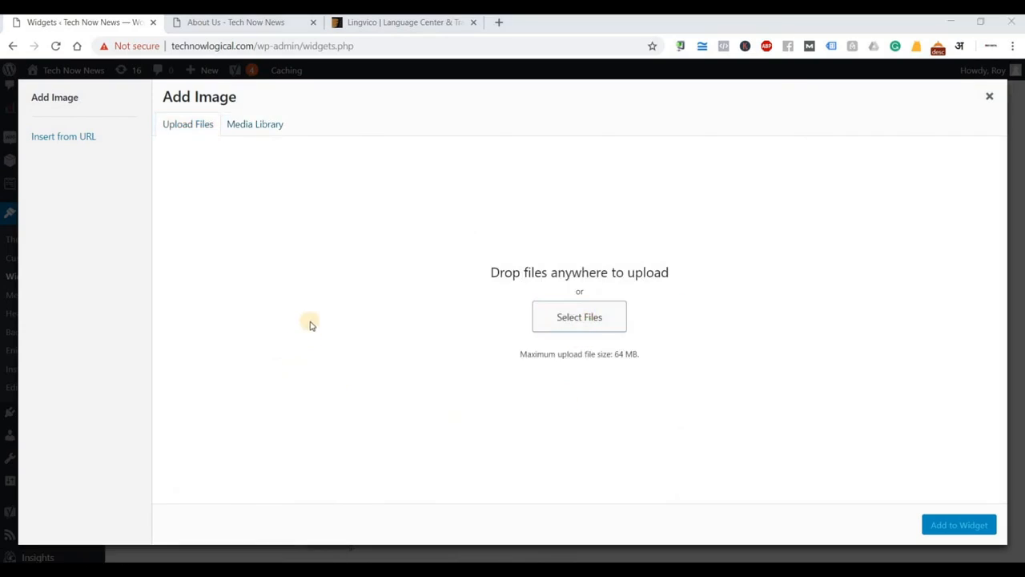
{"action": "scroll", "coordinate": [327, 290], "scroll_direction": "down", "scroll_amount": 4}
{"action": "scroll", "coordinate": [327, 290], "scroll_direction": "down", "scroll_amount": 5}
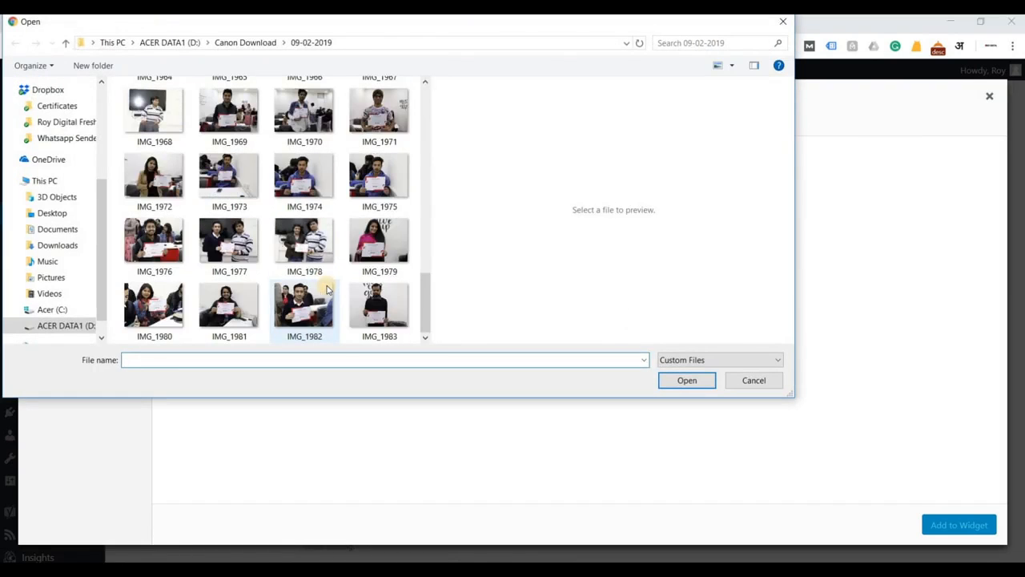
{"action": "left_click", "coordinate": [306, 308]}
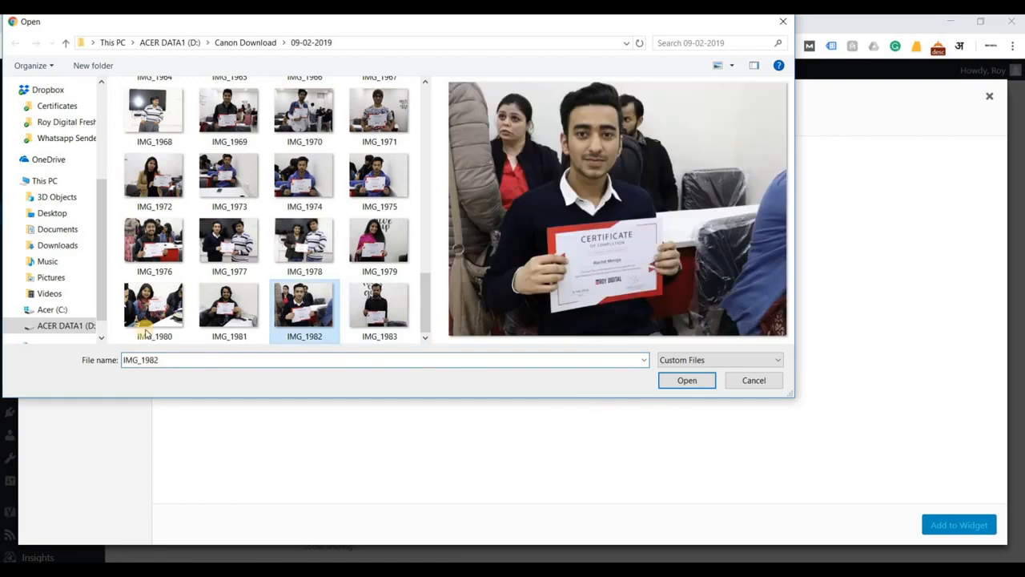
{"action": "left_click", "coordinate": [144, 321]}
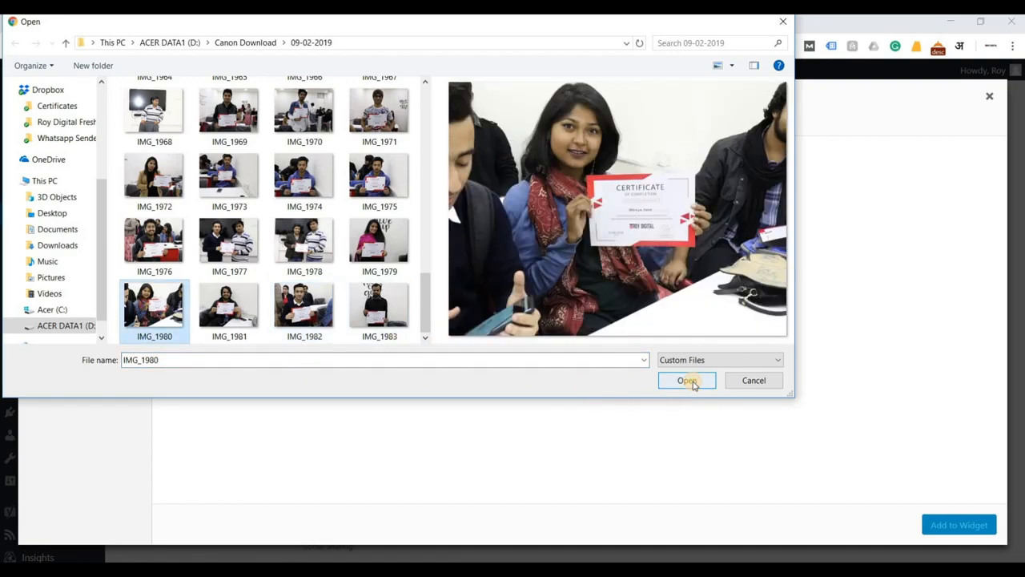
{"action": "left_click", "coordinate": [687, 380]}
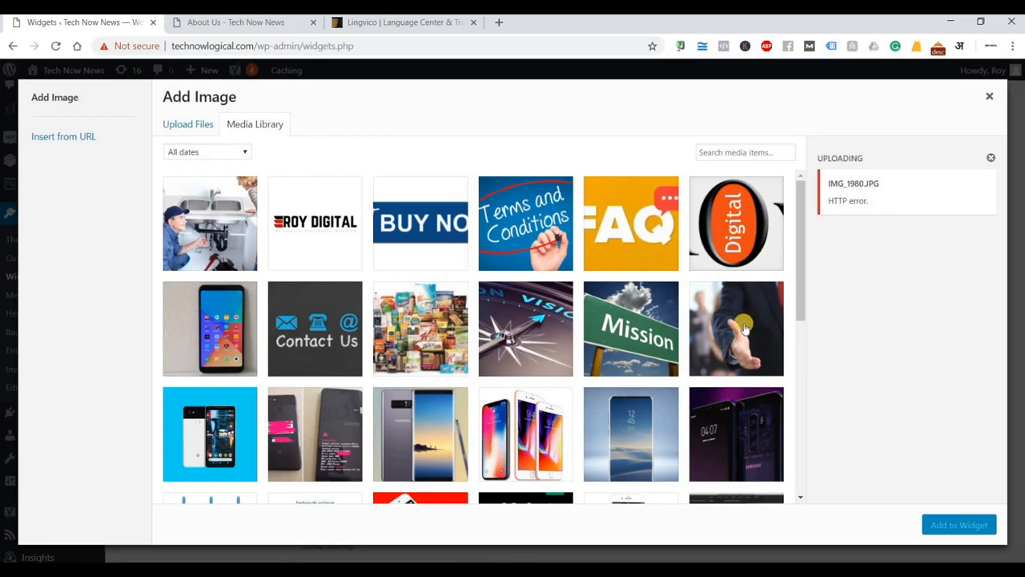
Attach the handshake photo from the Media Library to the 'Our New Batch' widget and save.
{"action": "left_click", "coordinate": [701, 330]}
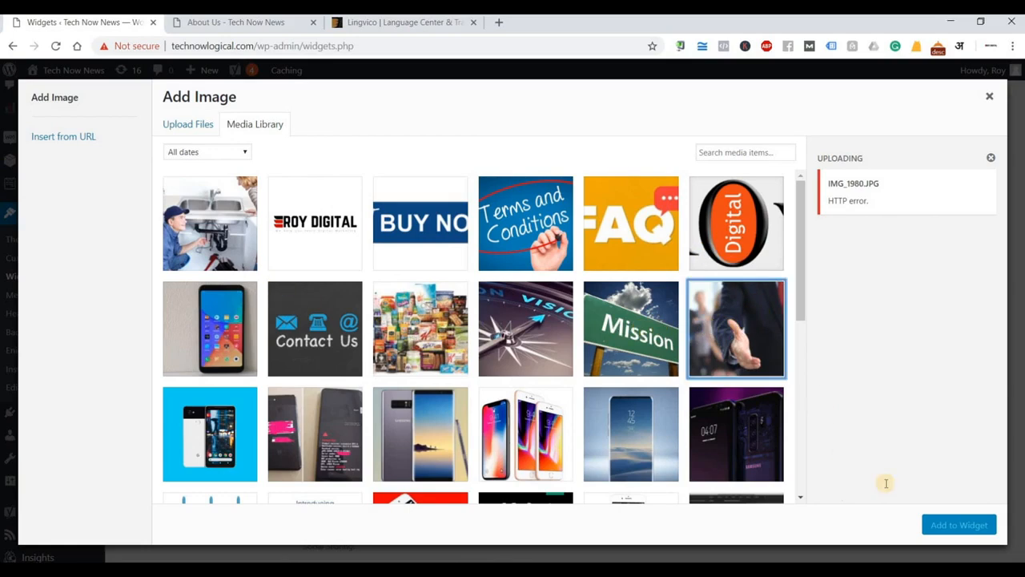
{"action": "left_click", "coordinate": [967, 525]}
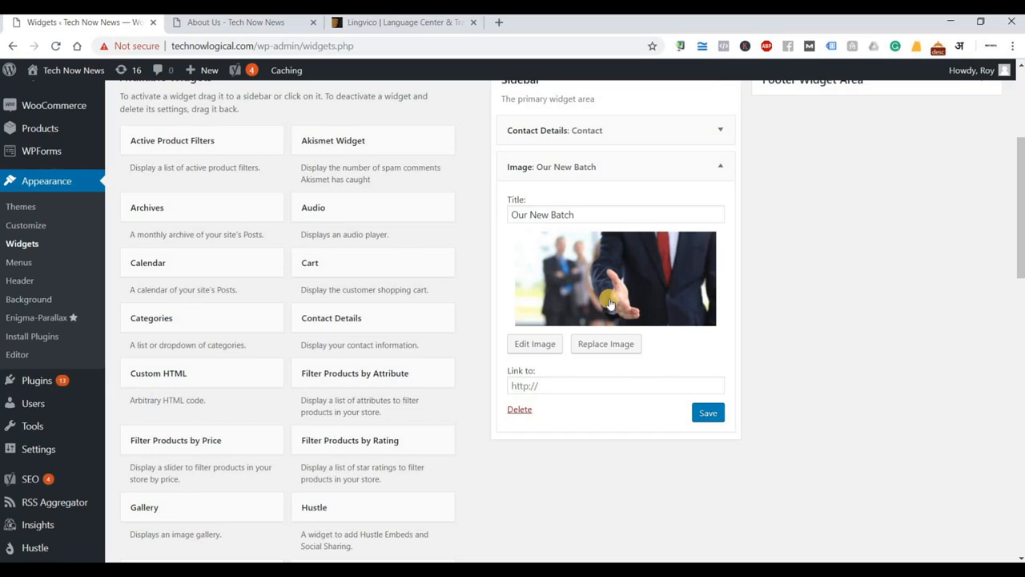
{"action": "left_click", "coordinate": [551, 384]}
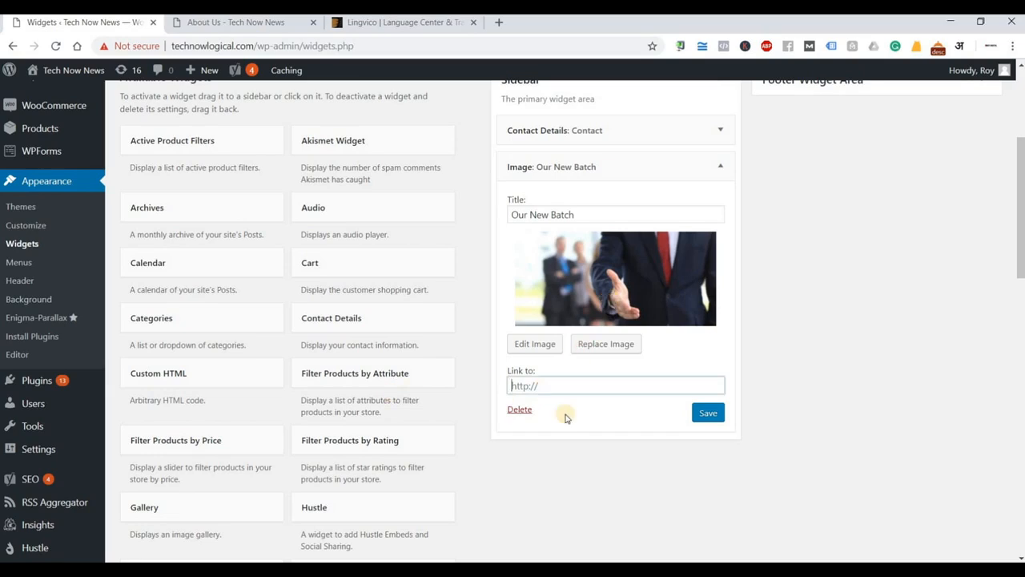
{"action": "left_click", "coordinate": [705, 413]}
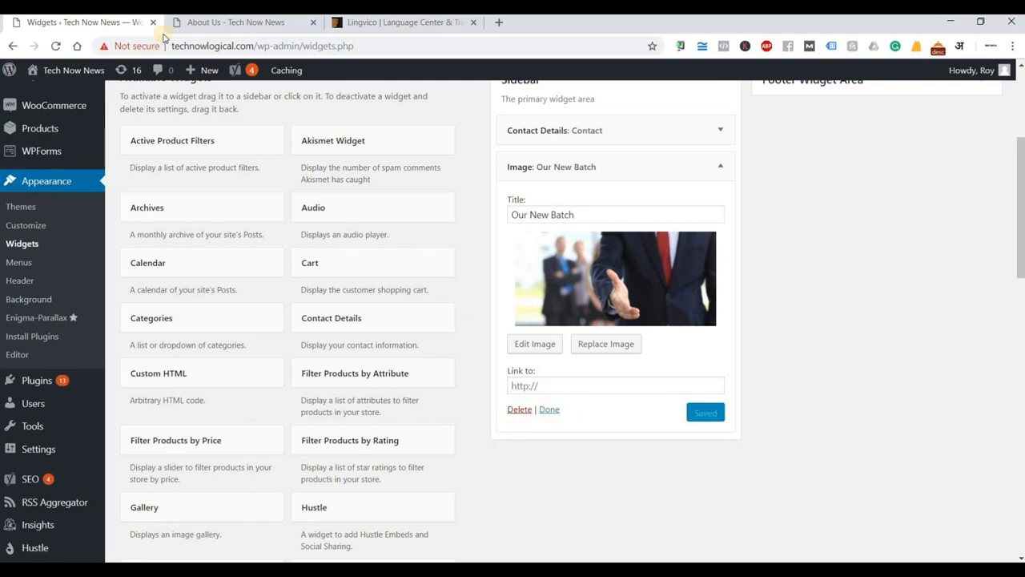
{"action": "left_click", "coordinate": [210, 22]}
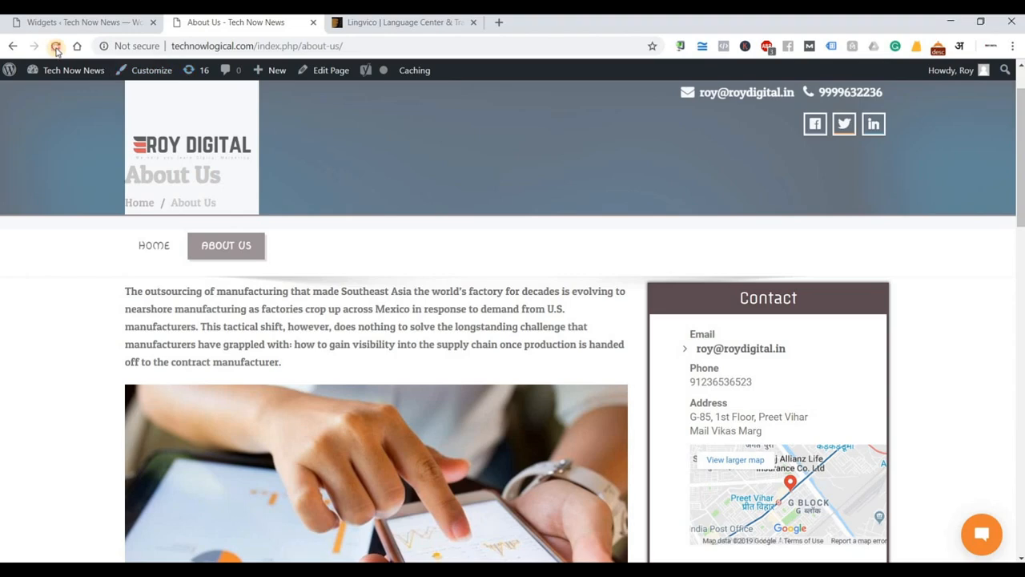
{"action": "left_click", "coordinate": [56, 48]}
{"action": "scroll", "coordinate": [904, 399], "scroll_direction": "down", "scroll_amount": 4}
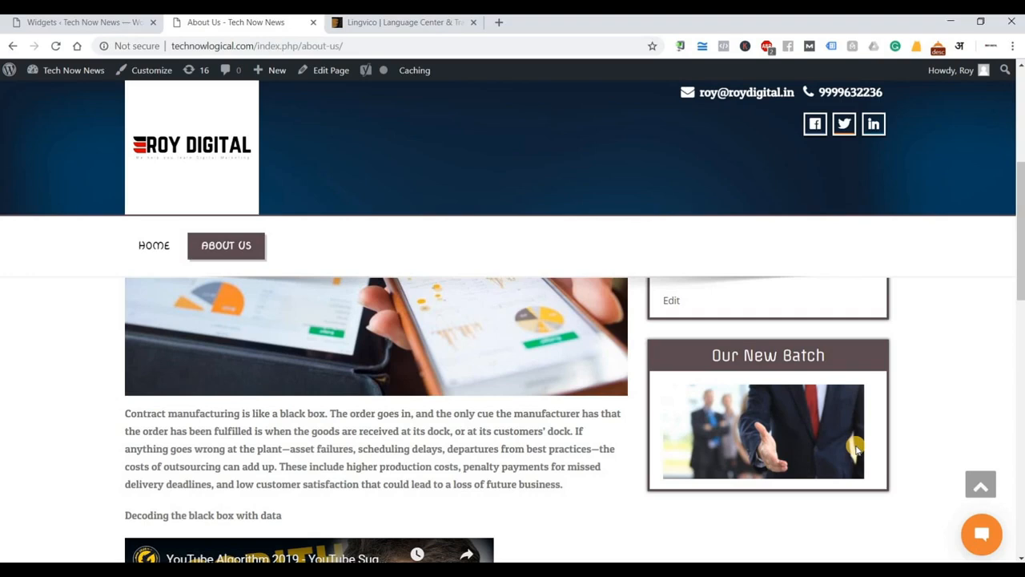
{"action": "scroll", "coordinate": [856, 451], "scroll_direction": "up", "scroll_amount": 5}
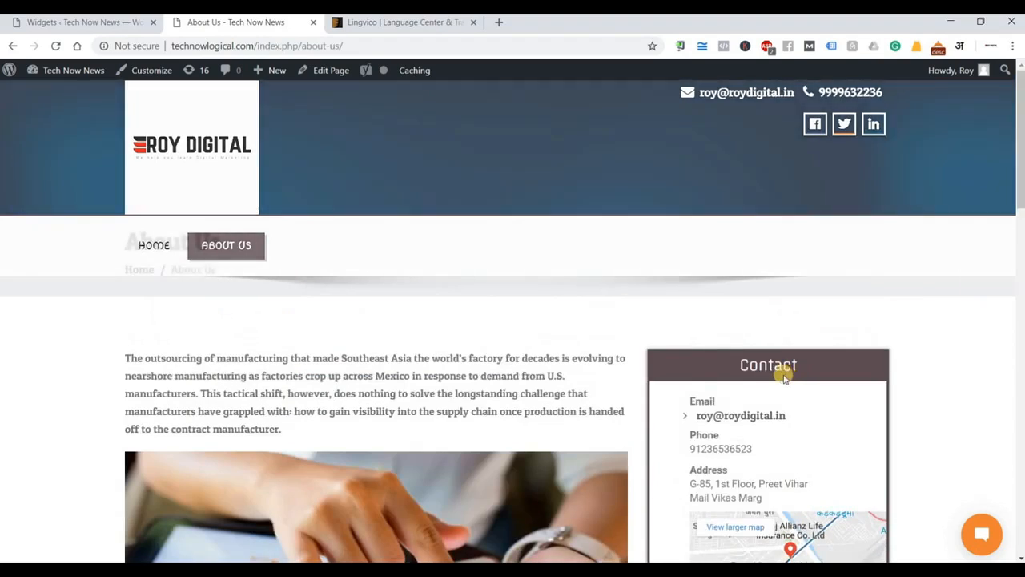
{"action": "scroll", "coordinate": [785, 377], "scroll_direction": "down", "scroll_amount": 15}
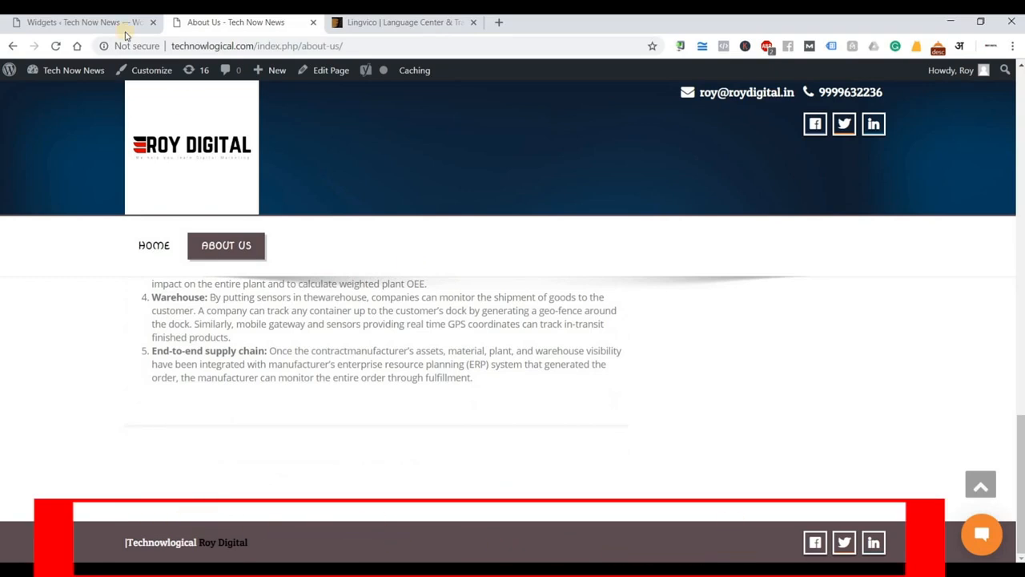
{"action": "left_click", "coordinate": [90, 22]}
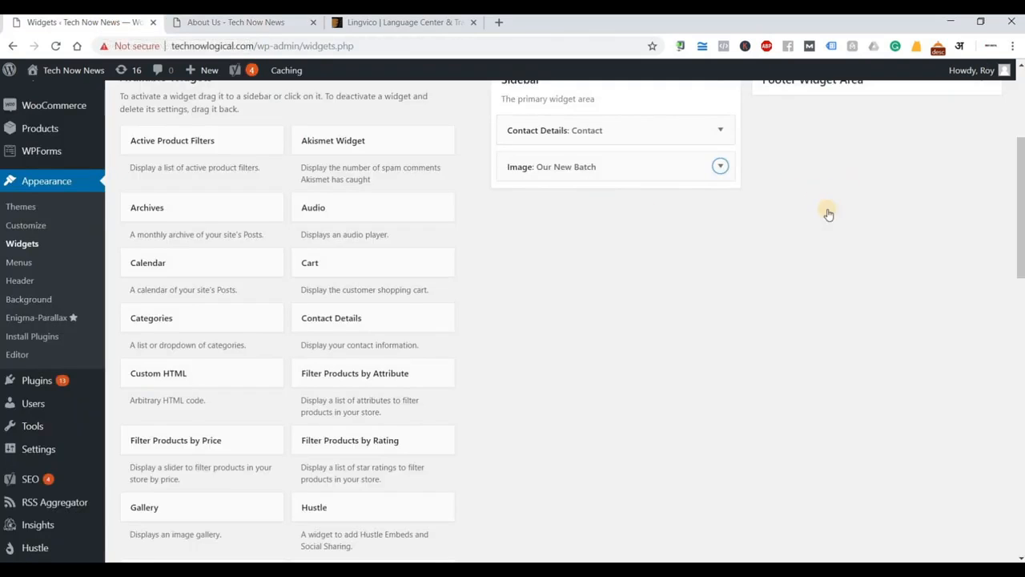
Add a Text widget to the Footer Widget Area titled 'Who we are'.
{"action": "scroll", "coordinate": [406, 475], "scroll_direction": "up", "scroll_amount": 2}
{"action": "scroll", "coordinate": [384, 476], "scroll_direction": "down", "scroll_amount": 2}
{"action": "scroll", "coordinate": [375, 480], "scroll_direction": "down", "scroll_amount": 2}
{"action": "scroll", "coordinate": [376, 486], "scroll_direction": "down", "scroll_amount": 4}
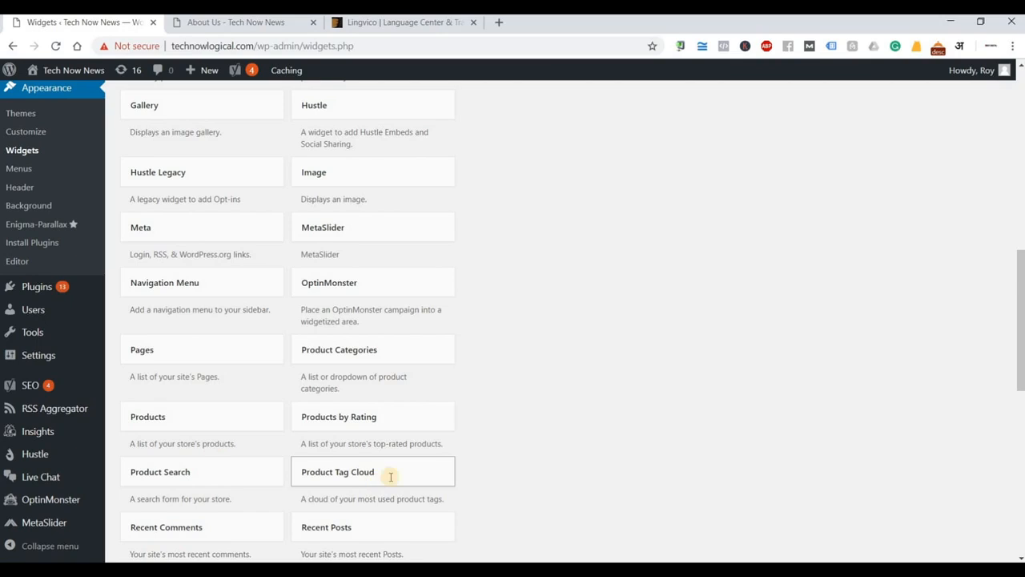
{"action": "scroll", "coordinate": [385, 477], "scroll_direction": "down", "scroll_amount": 2}
{"action": "scroll", "coordinate": [552, 433], "scroll_direction": "down", "scroll_amount": 2}
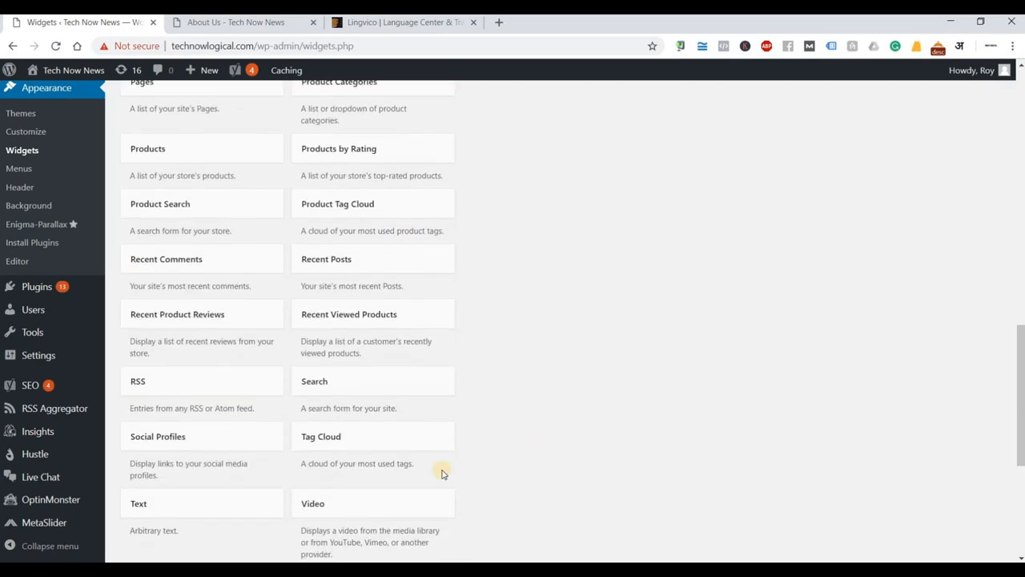
{"action": "scroll", "coordinate": [396, 457], "scroll_direction": "down", "scroll_amount": 2}
{"action": "left_click", "coordinate": [211, 369]}
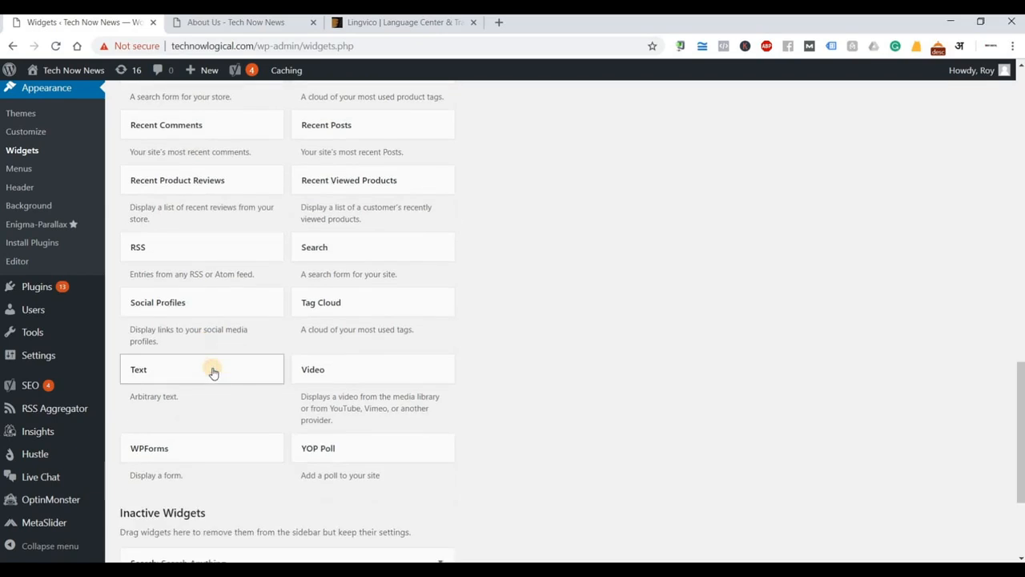
{"action": "key", "text": "Down"}
{"action": "left_click", "coordinate": [223, 477]}
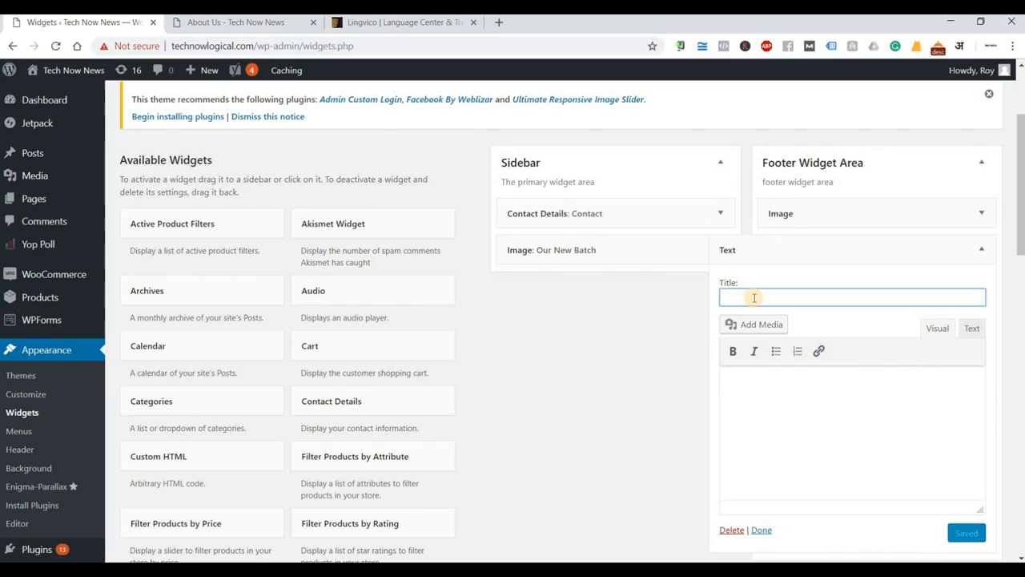
{"action": "type", "text": "Who We are"}
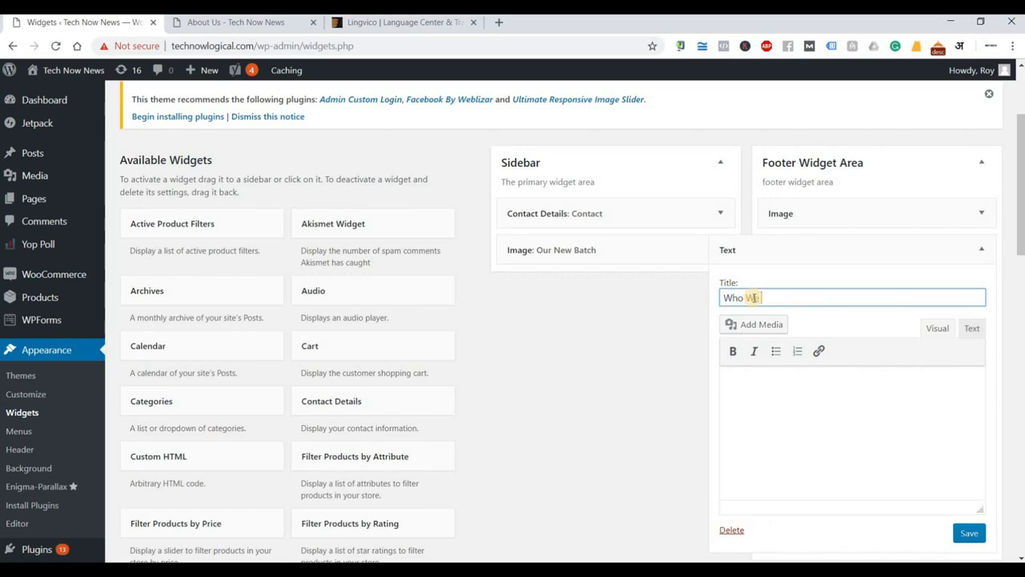
{"action": "key", "text": "BackSpace"}
{"action": "key", "text": "BackSpace"}
{"action": "key", "text": "BackSpace"}
{"action": "type", "text": "we are"}
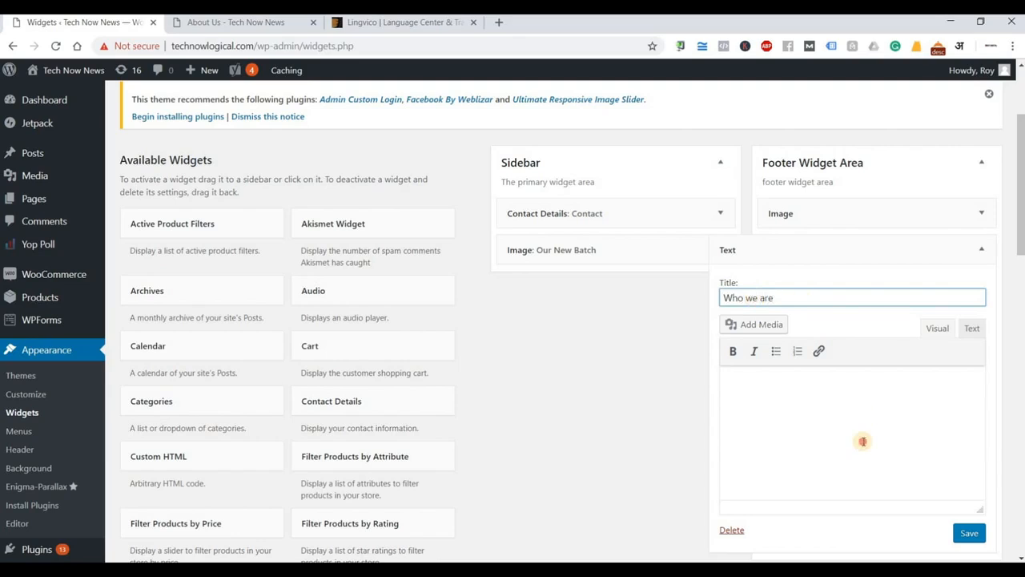
{"action": "left_click", "coordinate": [861, 441]}
Copy the Lingvico description paragraph from ThemeForest into the 'Who we are' widget body.
{"action": "left_click", "coordinate": [405, 22]}
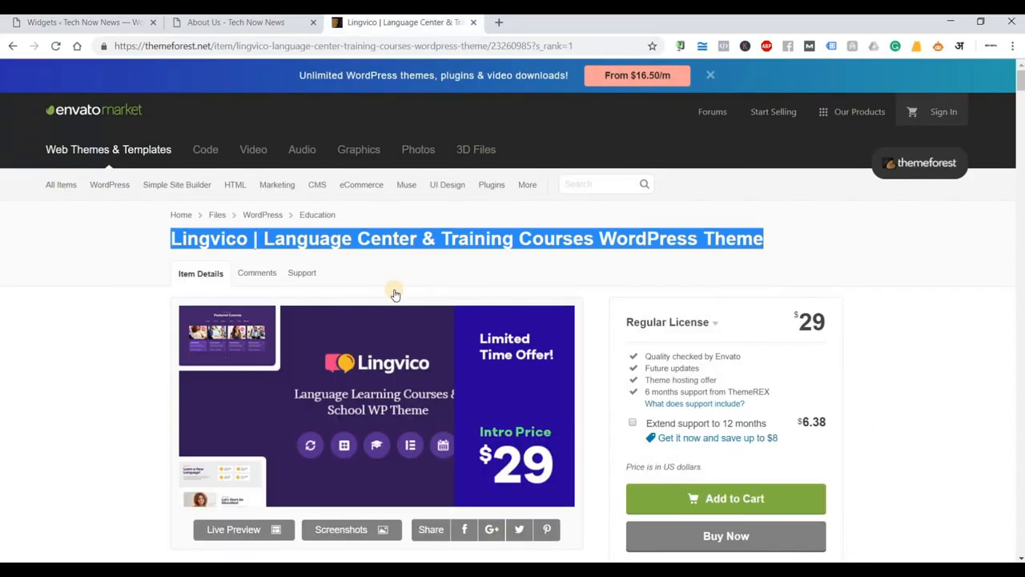
{"action": "scroll", "coordinate": [76, 296], "scroll_direction": "down", "scroll_amount": 5}
{"action": "scroll", "coordinate": [152, 297], "scroll_direction": "down", "scroll_amount": 3}
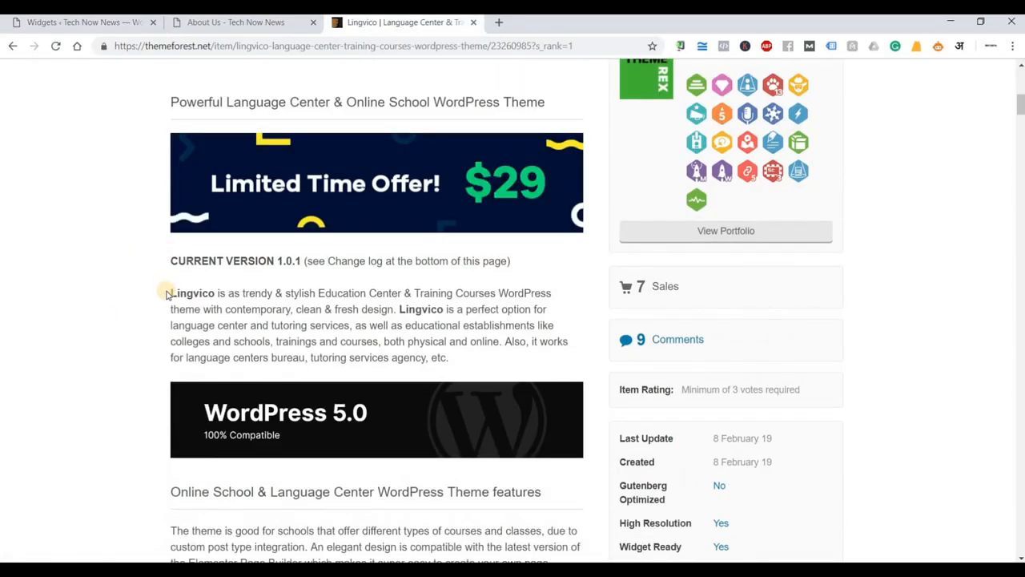
{"action": "left_click_drag", "start_coordinate": [433, 341], "coordinate": [173, 290]}
{"action": "key", "text": "ctrl+c"}
{"action": "left_click", "coordinate": [445, 358]}
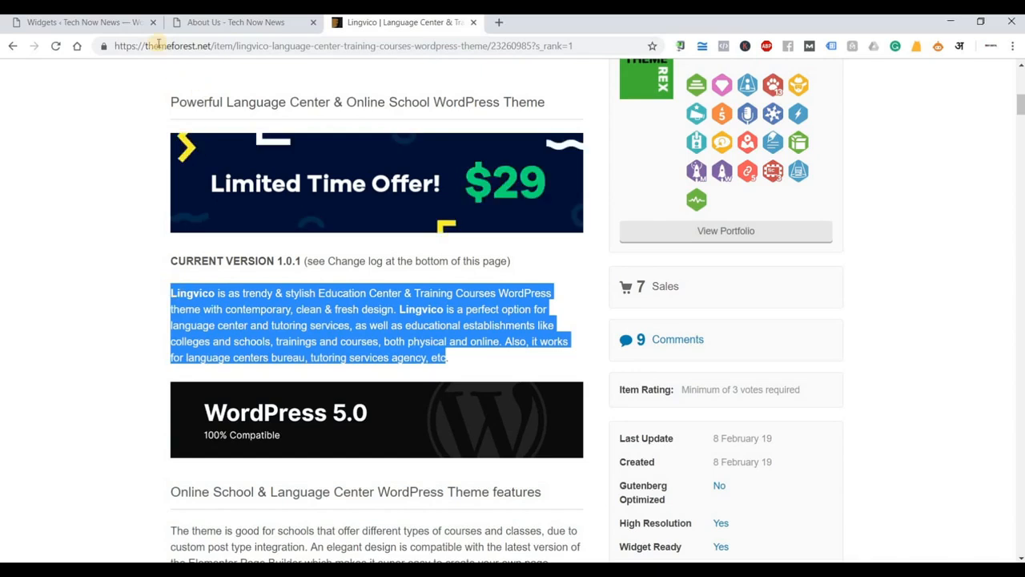
{"action": "left_click", "coordinate": [102, 27]}
{"action": "key", "text": "ctrl+v"}
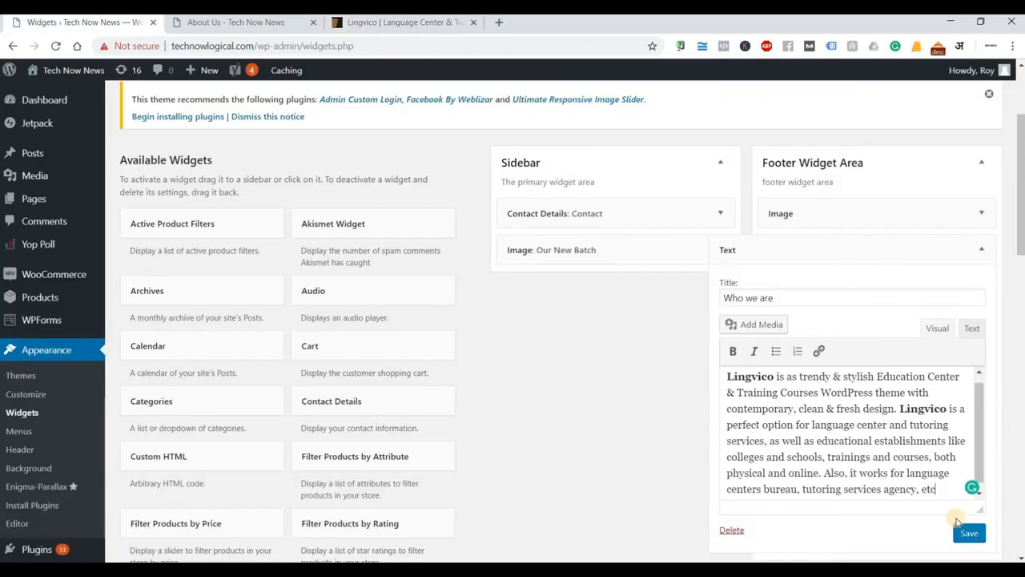
Save the 'Who we are' widget, reload the live About Us page to check, then return to Widgets.
{"action": "left_click", "coordinate": [965, 529]}
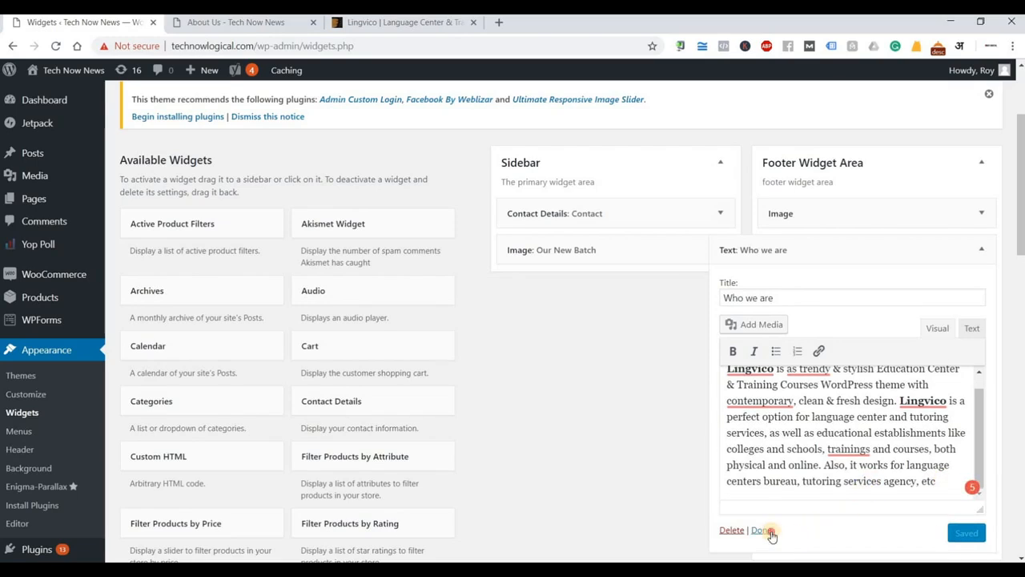
{"action": "left_click", "coordinate": [759, 530]}
{"action": "left_click", "coordinate": [255, 23]}
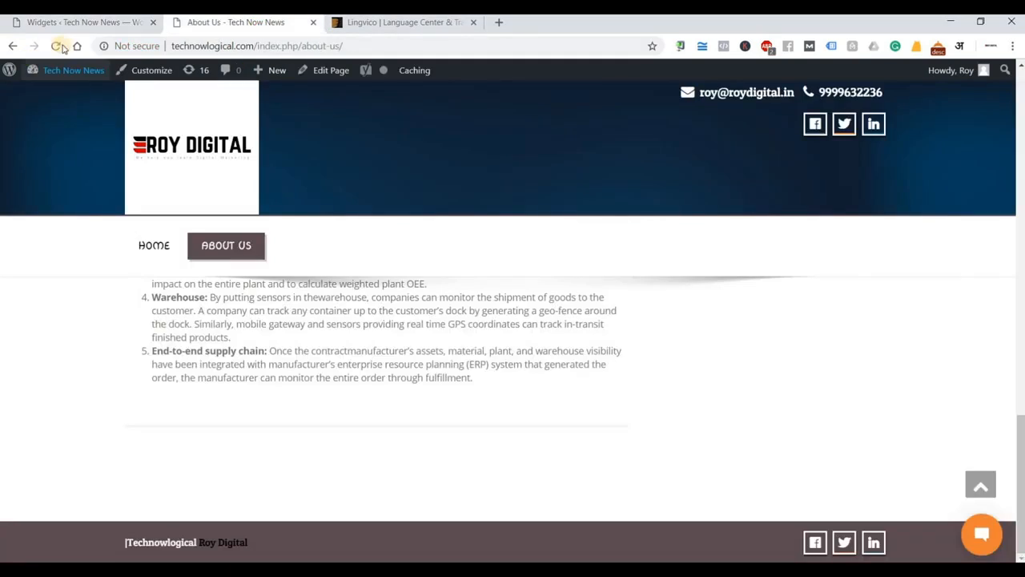
{"action": "left_click", "coordinate": [55, 47]}
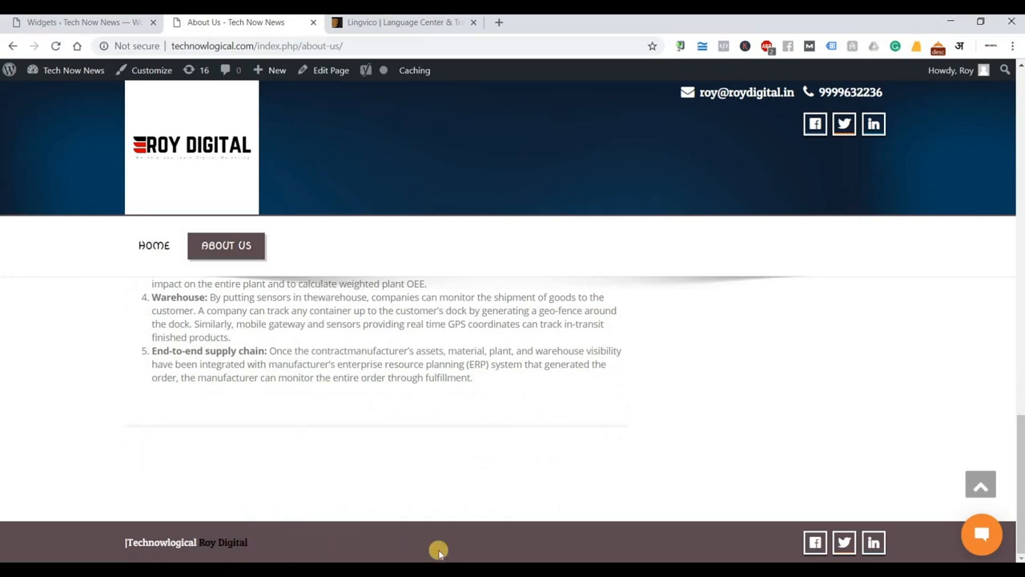
{"action": "left_click", "coordinate": [73, 24]}
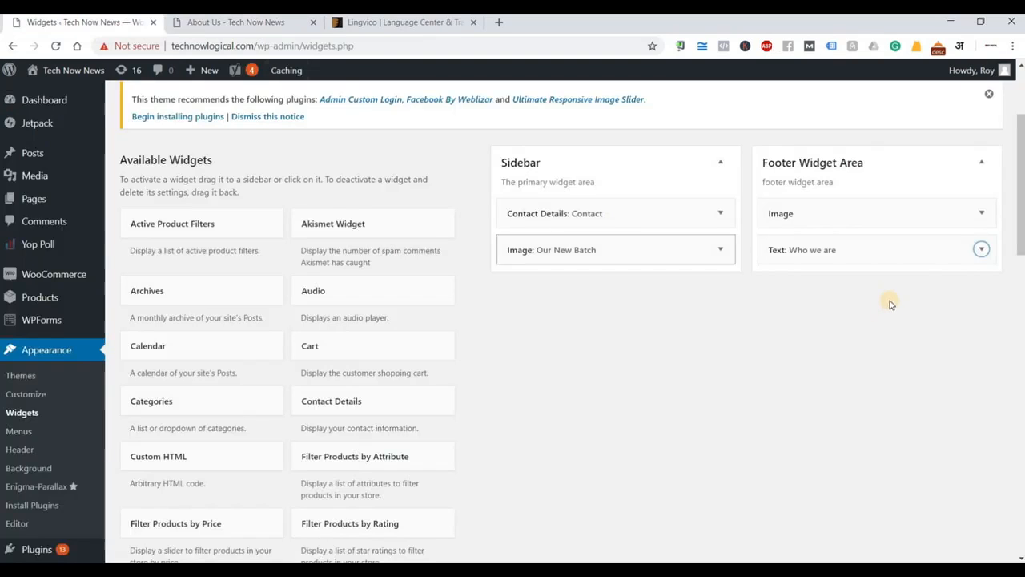
{"action": "left_click", "coordinate": [981, 213]}
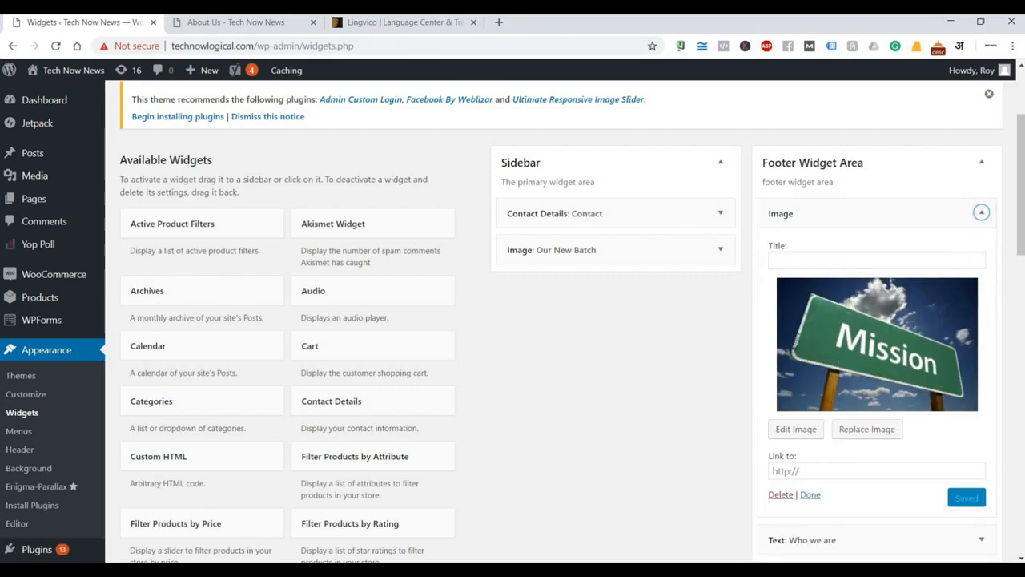
{"action": "left_click", "coordinate": [232, 22]}
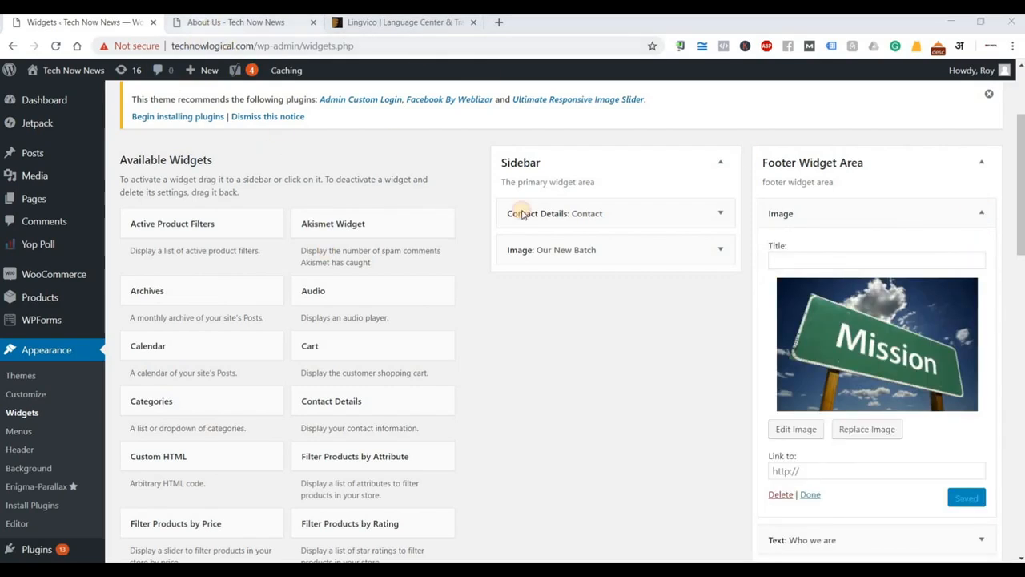
{"action": "scroll", "coordinate": [665, 327], "scroll_direction": "up", "scroll_amount": 4}
{"action": "scroll", "coordinate": [664, 327], "scroll_direction": "down", "scroll_amount": 5}
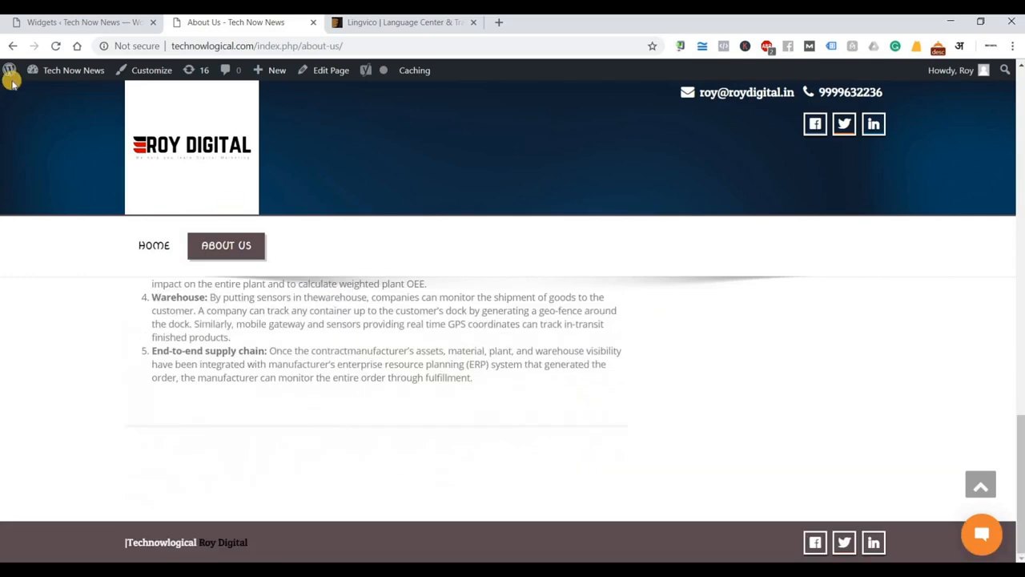
{"action": "left_click", "coordinate": [56, 46]}
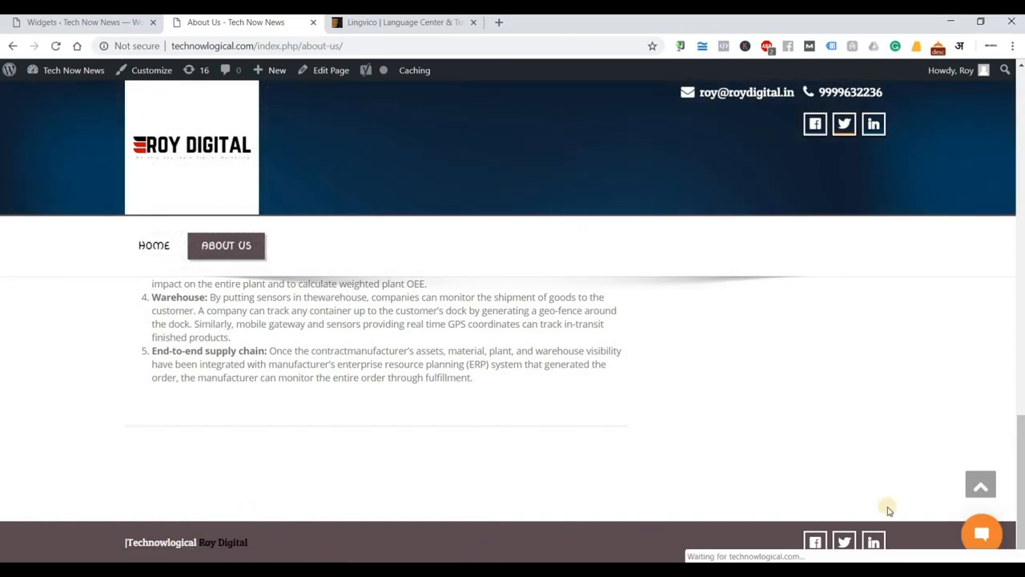
{"action": "scroll", "coordinate": [513, 425], "scroll_direction": "up", "scroll_amount": 10}
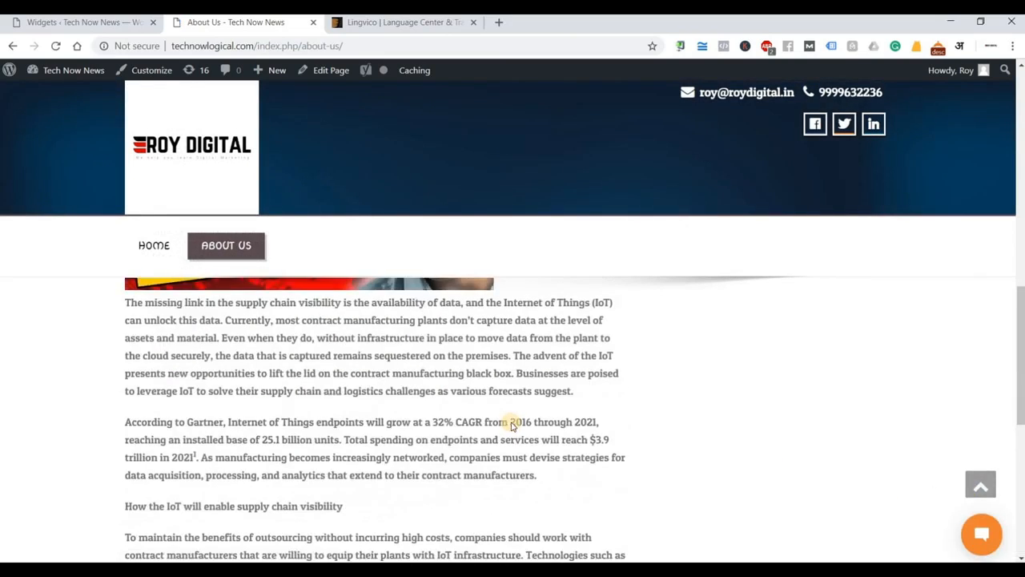
{"action": "scroll", "coordinate": [513, 425], "scroll_direction": "up", "scroll_amount": 4}
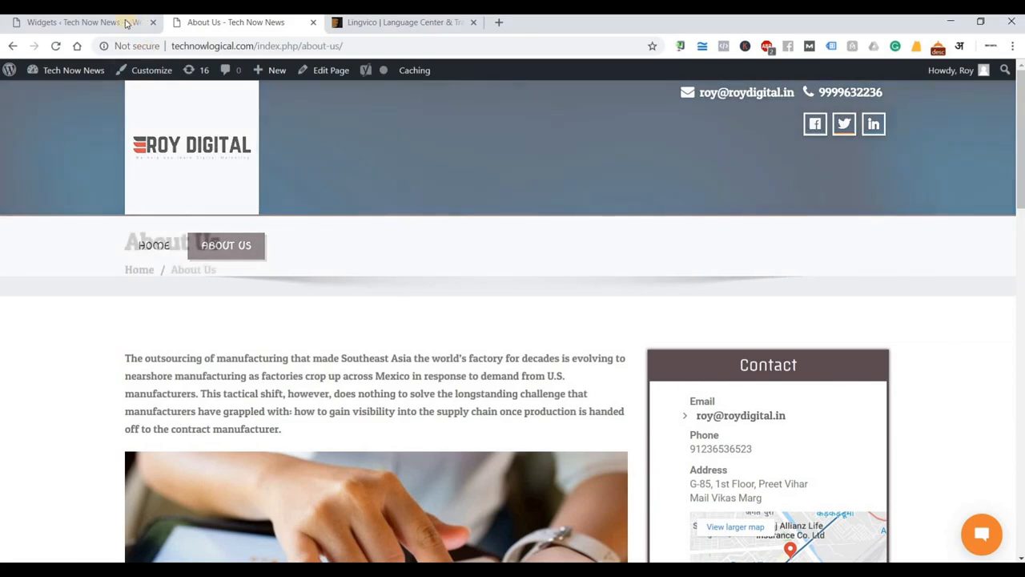
{"action": "scroll", "coordinate": [652, 297], "scroll_direction": "down", "scroll_amount": 14}
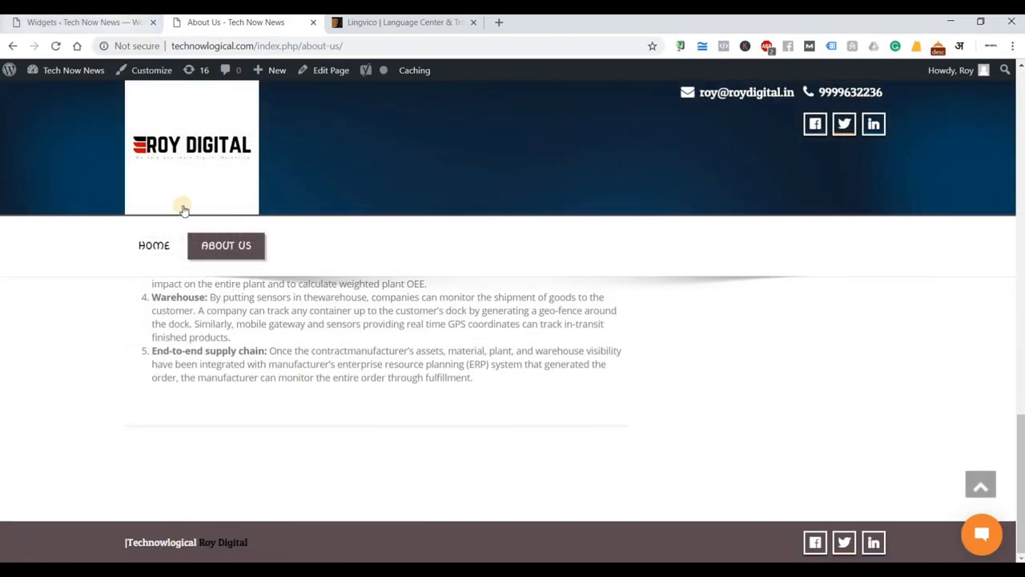
{"action": "left_click", "coordinate": [156, 248]}
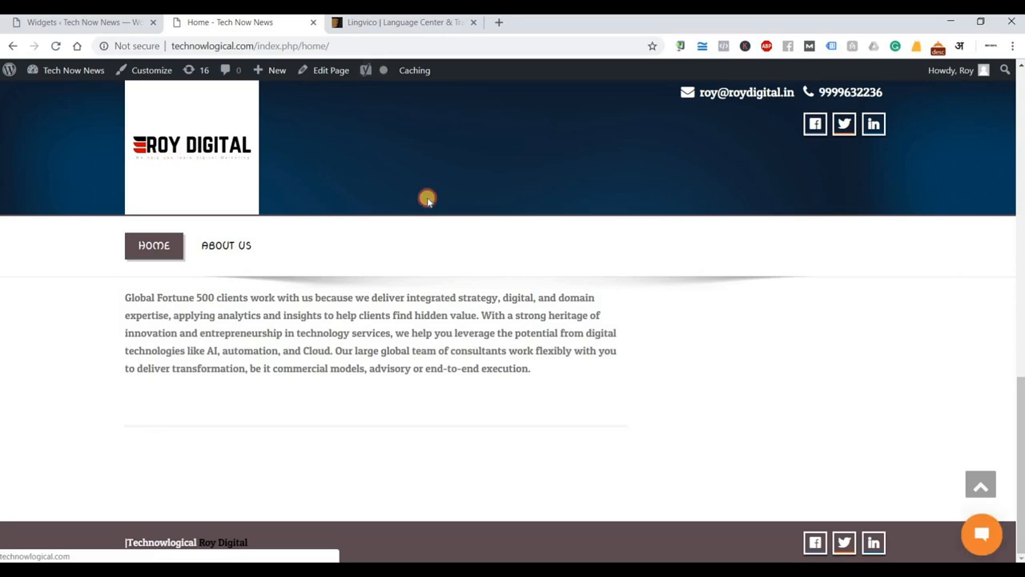
{"action": "left_click", "coordinate": [89, 21]}
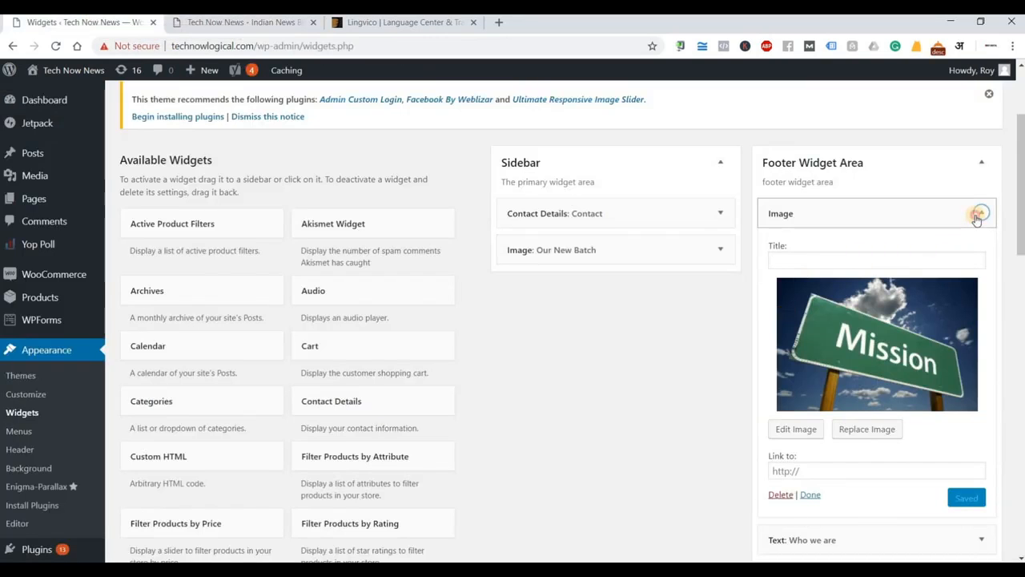
{"action": "left_click", "coordinate": [981, 212]}
{"action": "left_click", "coordinate": [269, 24]}
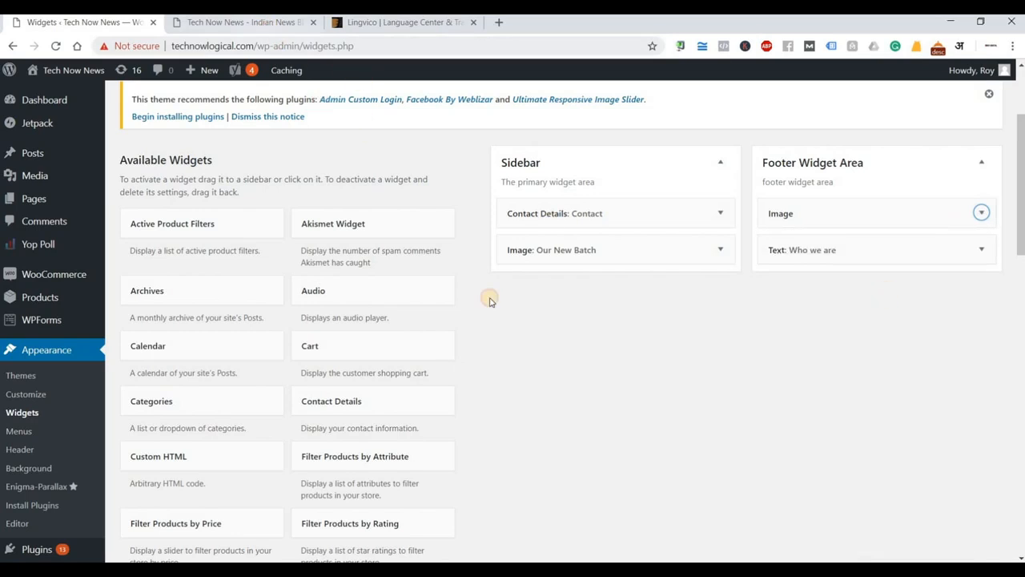
{"action": "scroll", "coordinate": [541, 353], "scroll_direction": "down", "scroll_amount": 15}
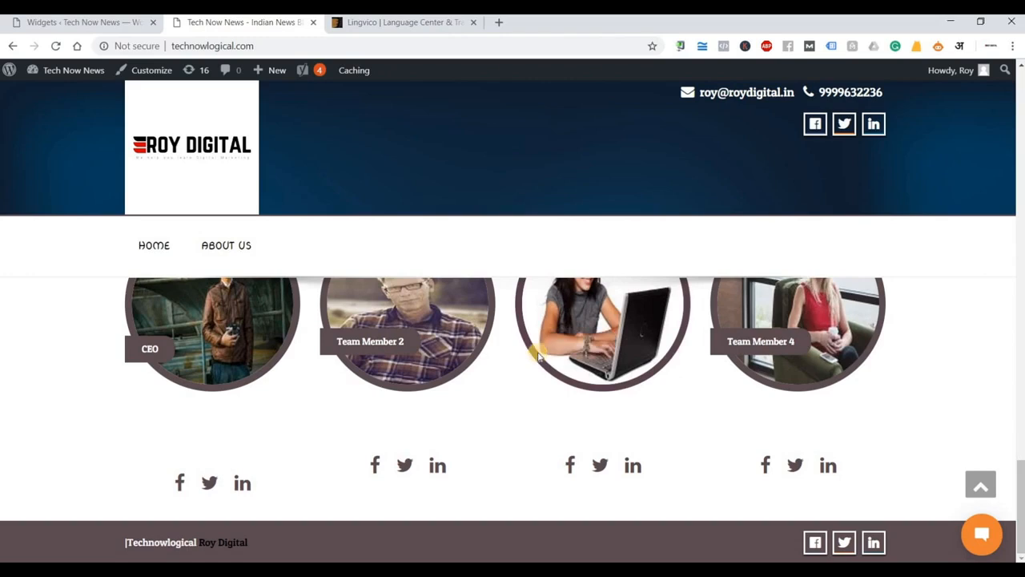
{"action": "left_click", "coordinate": [54, 20]}
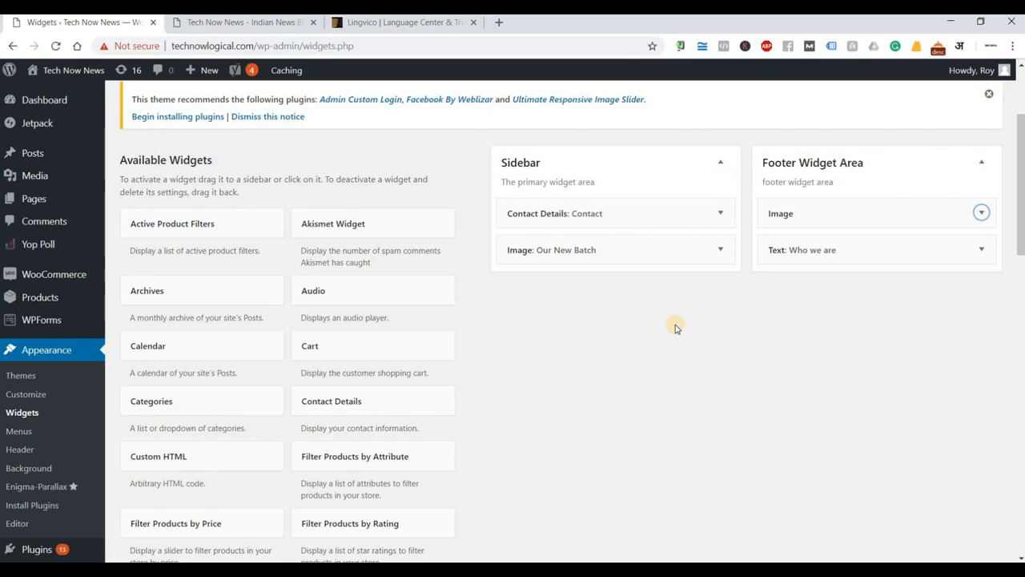
Bring up the Notepad outline and highlight the '2.Widgets' and '3.Backup' lines.
{"action": "key", "text": "alt+Tab"}
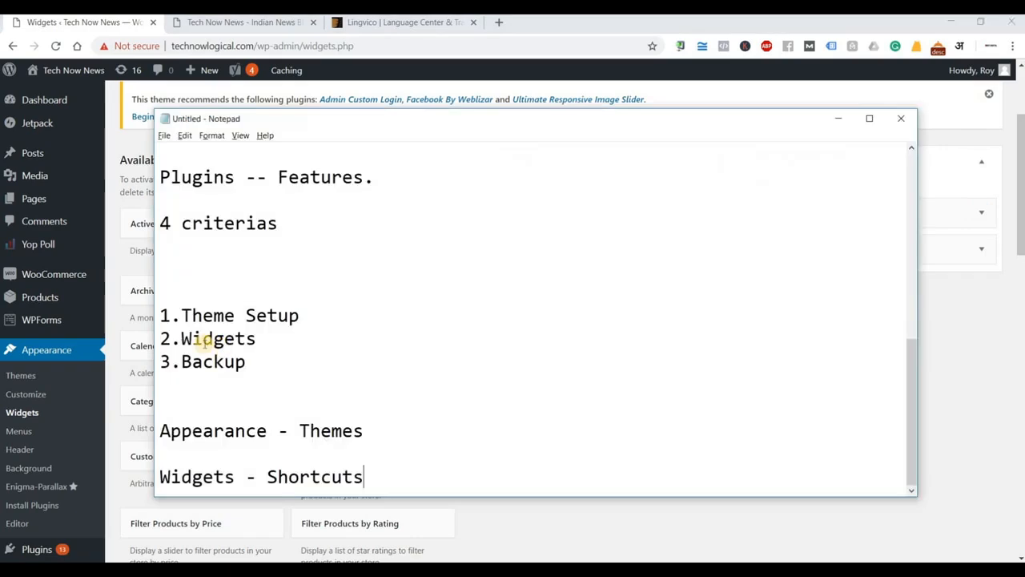
{"action": "double_click", "coordinate": [226, 341]}
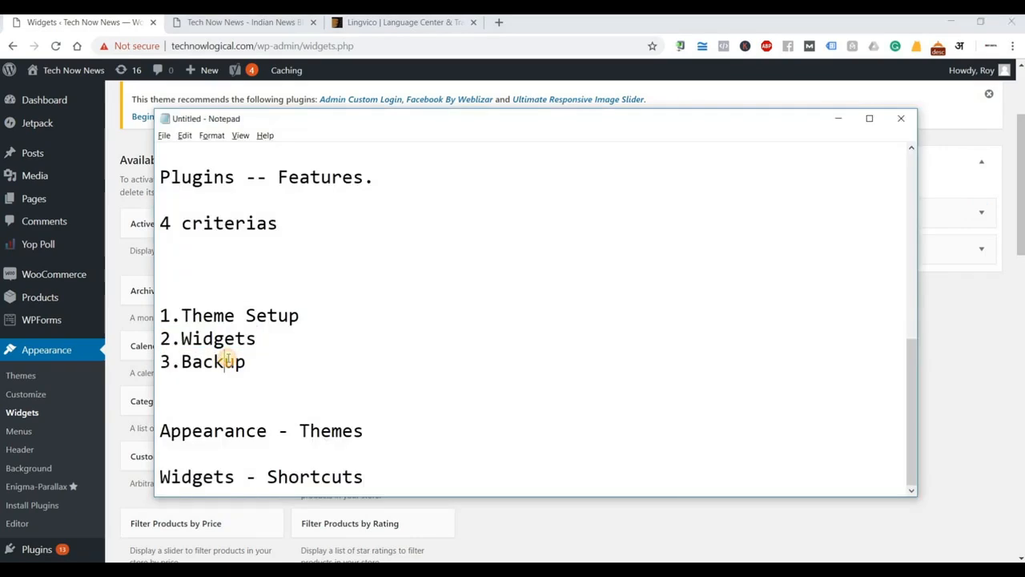
{"action": "double_click", "coordinate": [228, 361]}
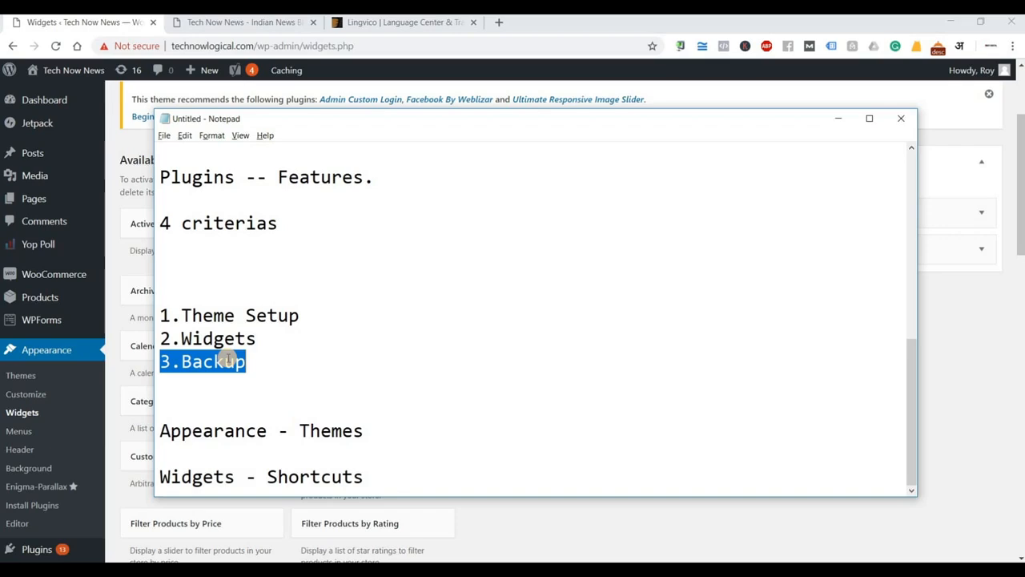
Add a 'Backup - Mannual' line below 'Widgets - Shortcuts' in the Notepad notes.
{"action": "left_click", "coordinate": [382, 479]}
{"action": "key", "text": "Return"}
{"action": "key", "text": "Return"}
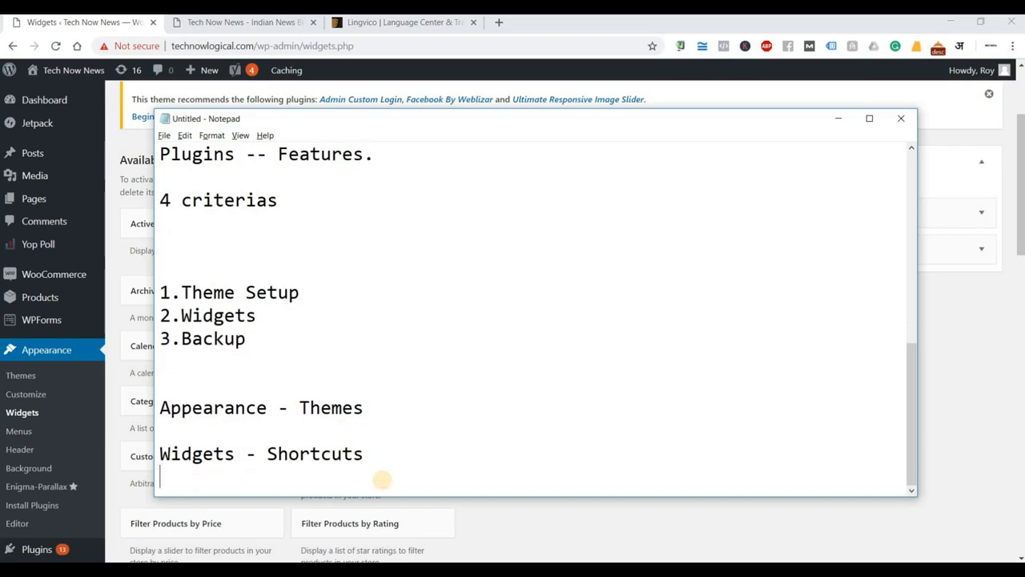
{"action": "type", "text": "Bac"}
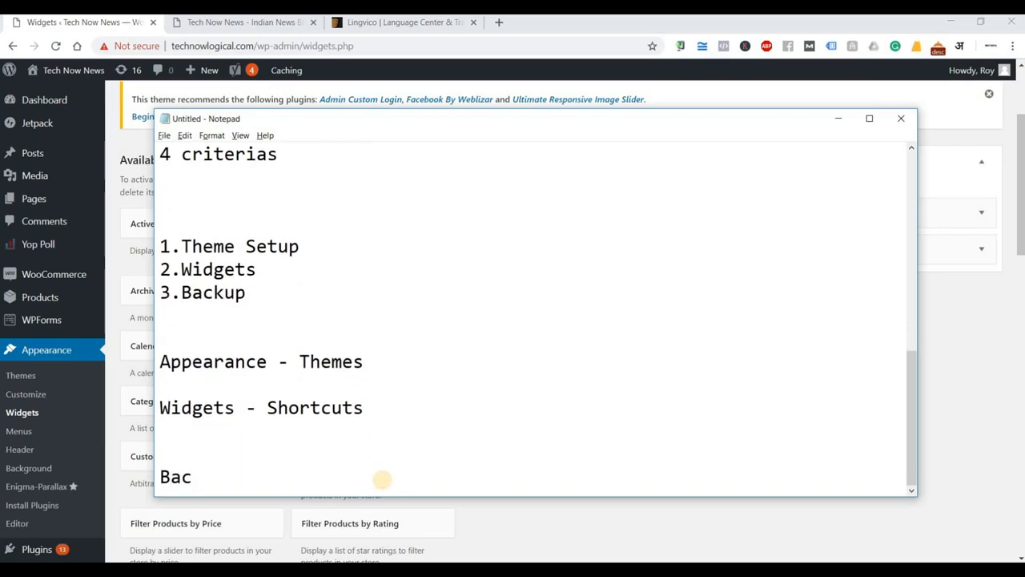
{"action": "type", "text": "j"}
{"action": "key", "text": "BackSpace"}
{"action": "type", "text": "kups"}
{"action": "key", "text": "BackSpace"}
{"action": "type", "text": "- Mannual"}
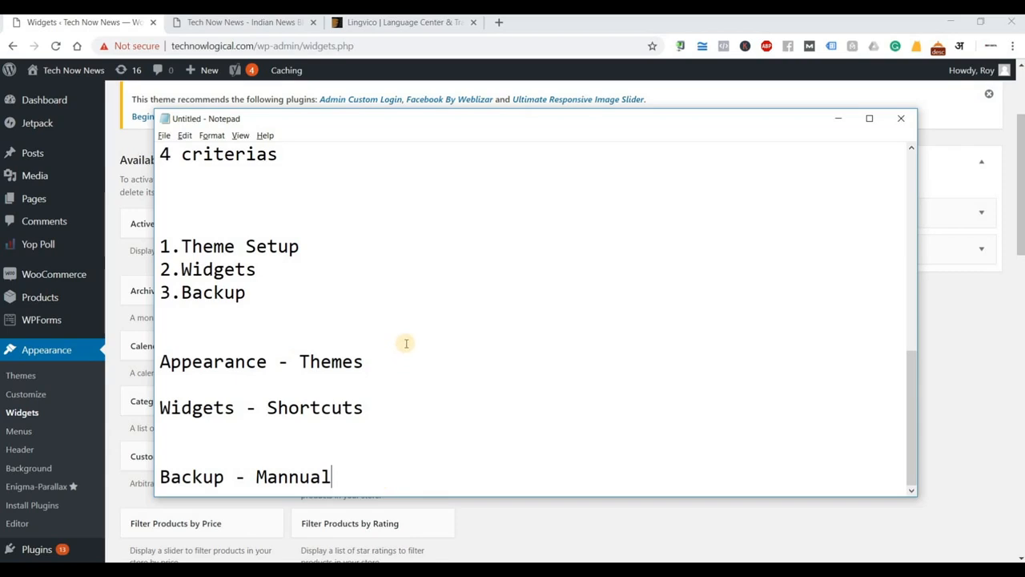
{"action": "left_click", "coordinate": [838, 118]}
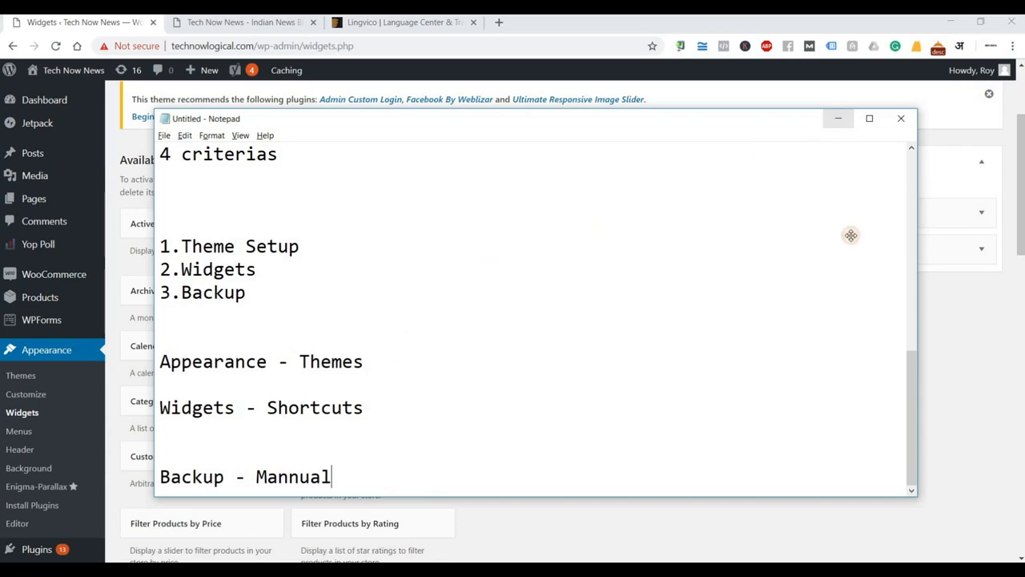
Open WordPress's Tools > Export page with All content selected for export.
{"action": "scroll", "coordinate": [63, 339], "scroll_direction": "down", "scroll_amount": 2}
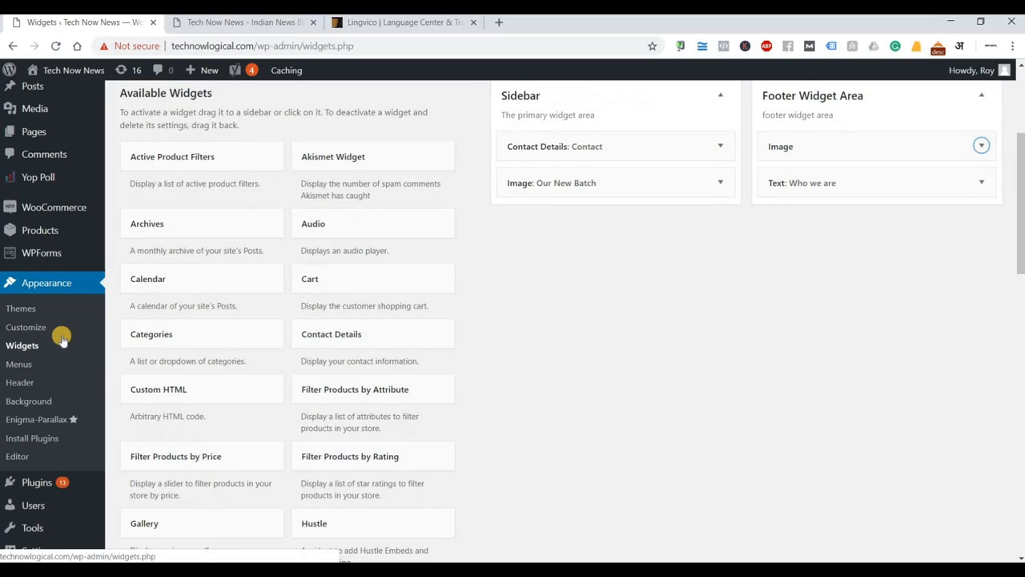
{"action": "scroll", "coordinate": [62, 338], "scroll_direction": "down", "scroll_amount": 1}
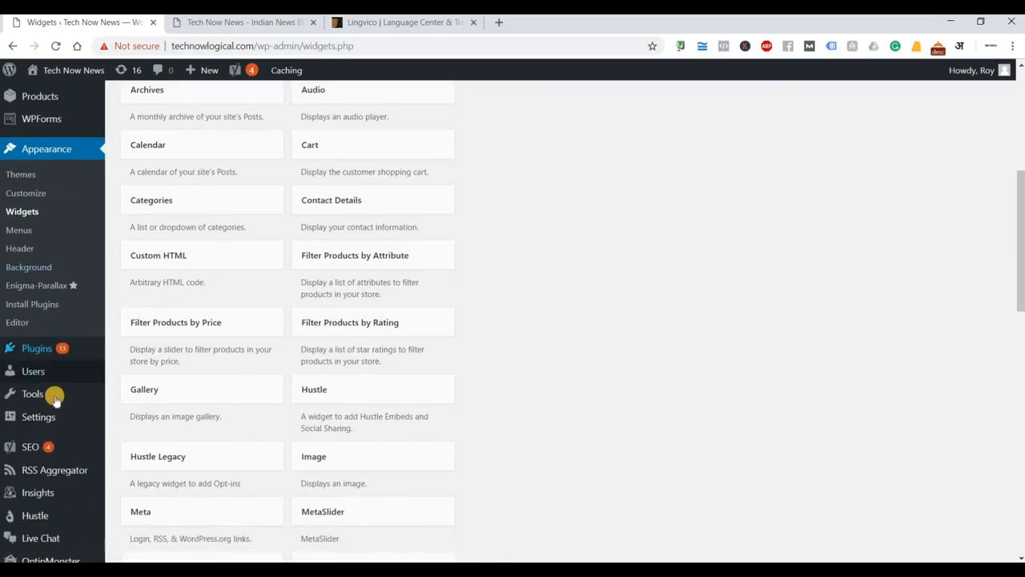
{"action": "mouse_move", "coordinate": [68, 393]}
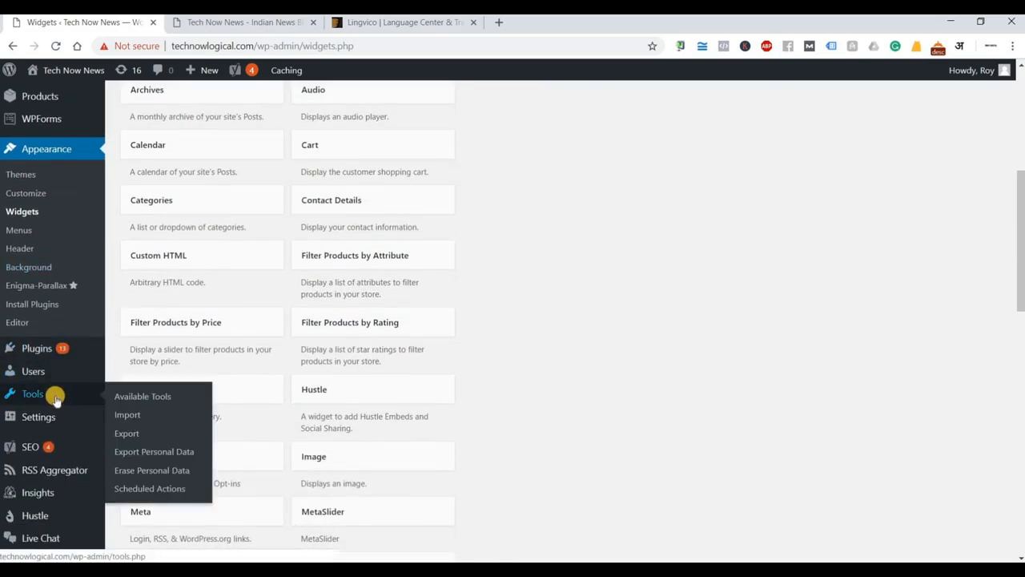
{"action": "left_click", "coordinate": [130, 434]}
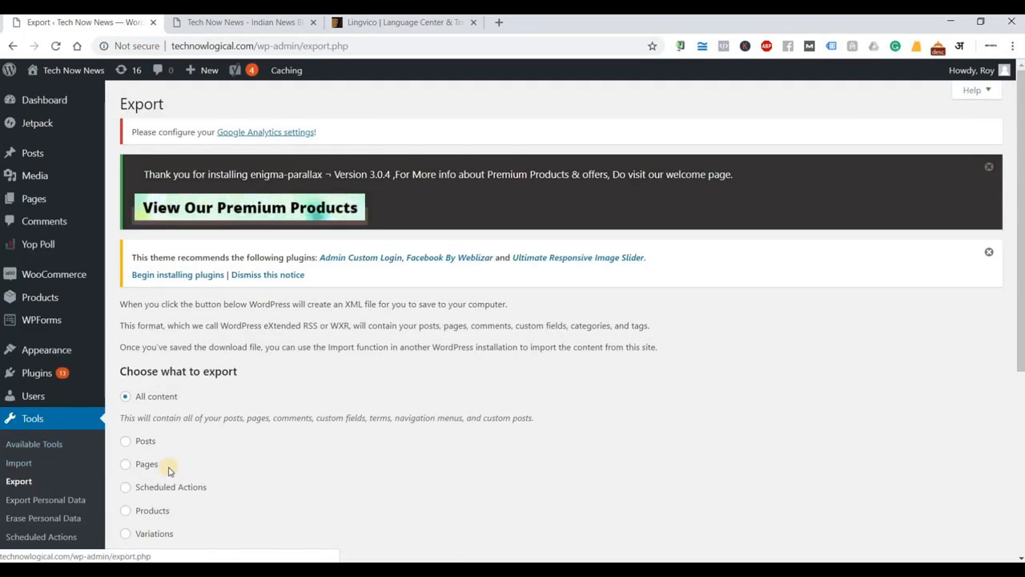
{"action": "scroll", "coordinate": [141, 328], "scroll_direction": "down", "scroll_amount": 1}
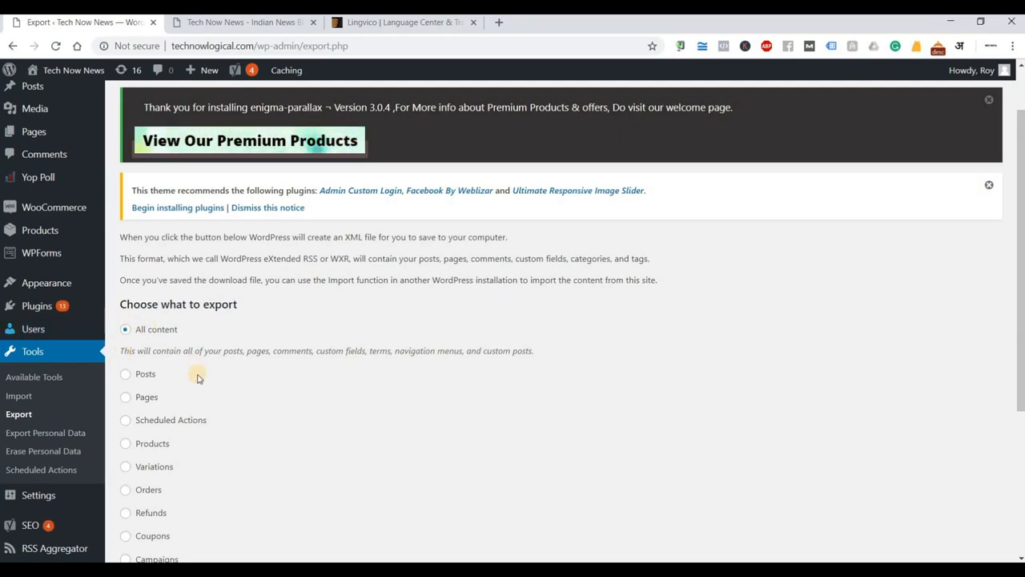
{"action": "scroll", "coordinate": [187, 501], "scroll_direction": "down", "scroll_amount": 3}
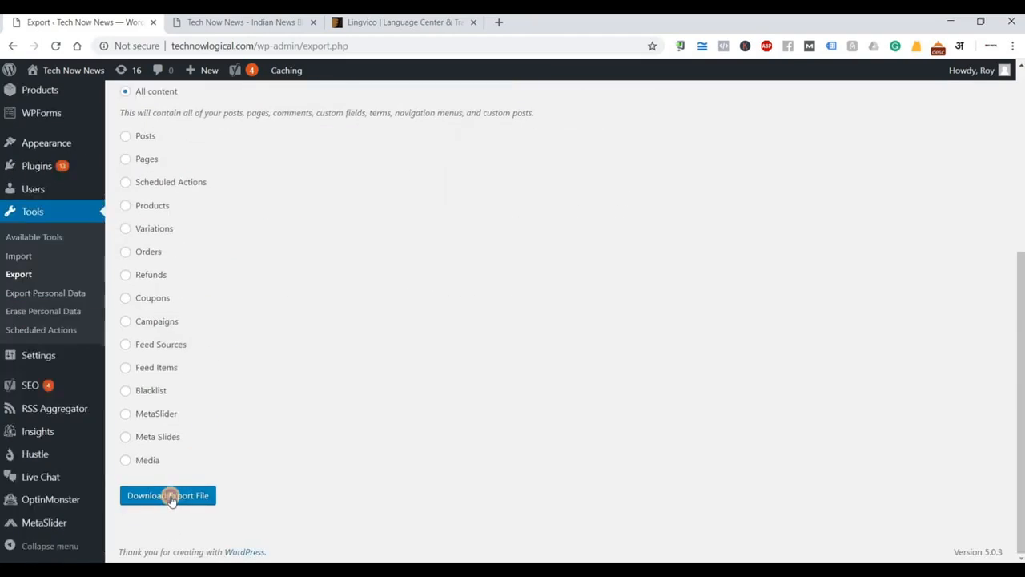
Save the all-content export technownews.wordpress.2019-02-11.xml to Downloads and open it in Notepad.
{"action": "left_click", "coordinate": [171, 496]}
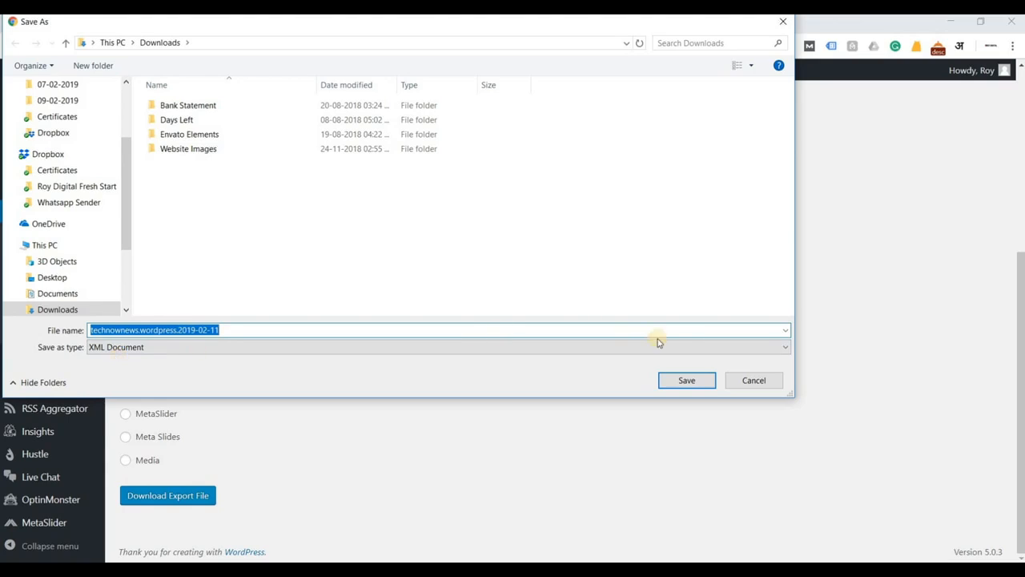
{"action": "left_click", "coordinate": [695, 382]}
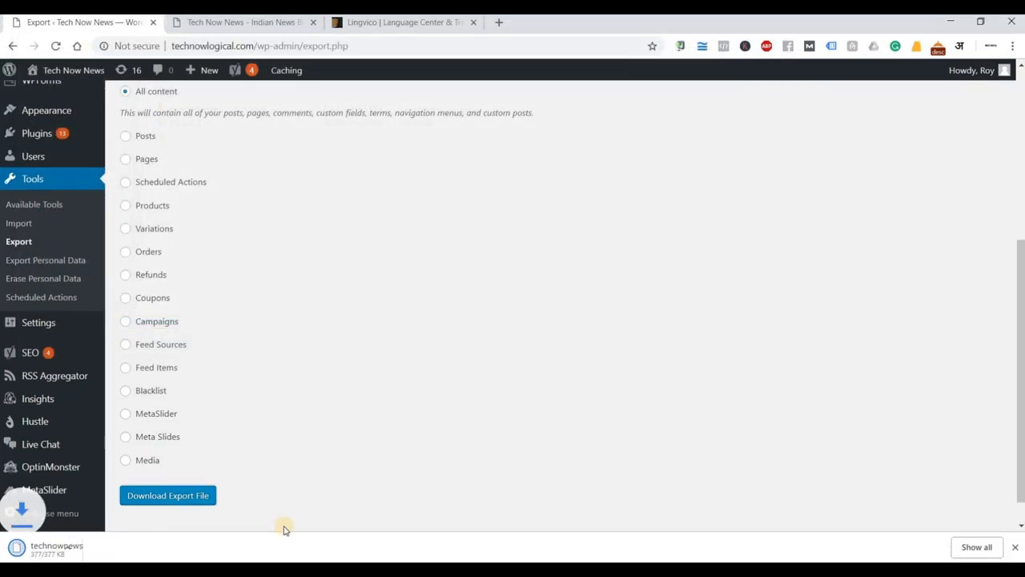
{"action": "left_click", "coordinate": [93, 552]}
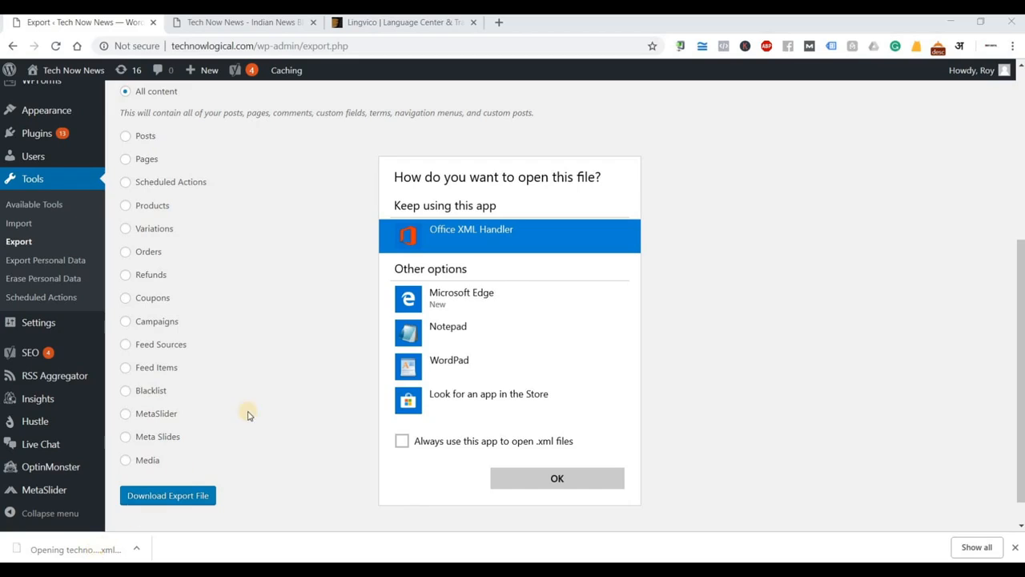
{"action": "left_click", "coordinate": [449, 331]}
{"action": "left_click", "coordinate": [535, 481]}
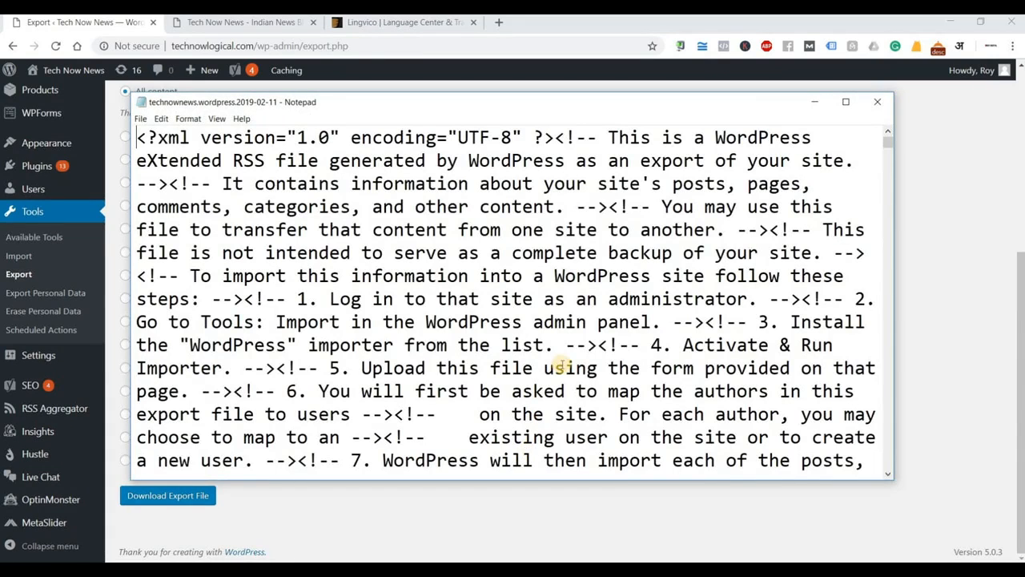
Review the exported XML's categories and tags in Notepad, then close it.
{"action": "scroll", "coordinate": [565, 353], "scroll_direction": "down", "scroll_amount": 8}
{"action": "scroll", "coordinate": [571, 346], "scroll_direction": "down", "scroll_amount": 15}
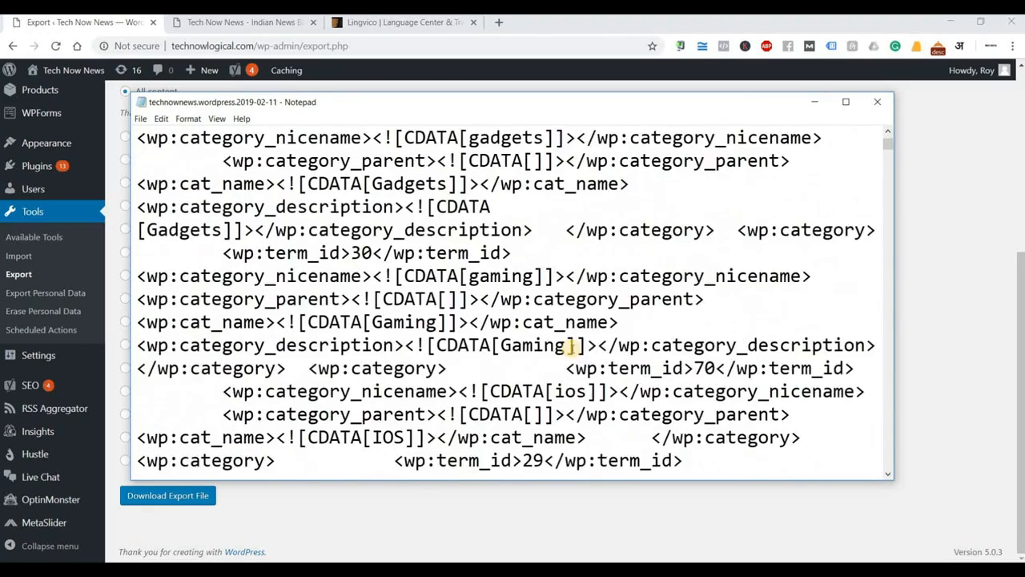
{"action": "scroll", "coordinate": [571, 346], "scroll_direction": "down", "scroll_amount": 8}
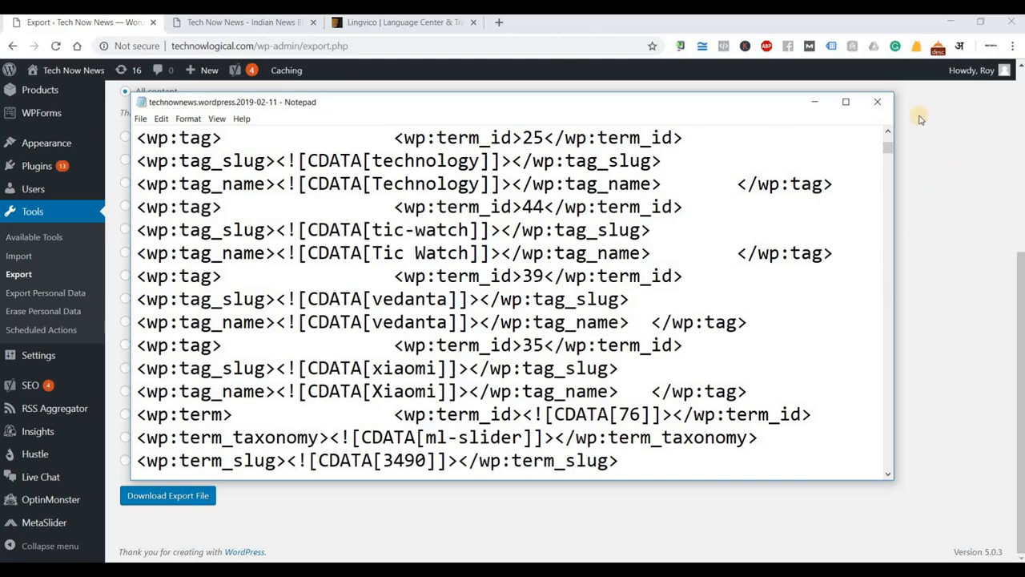
{"action": "left_click", "coordinate": [877, 102]}
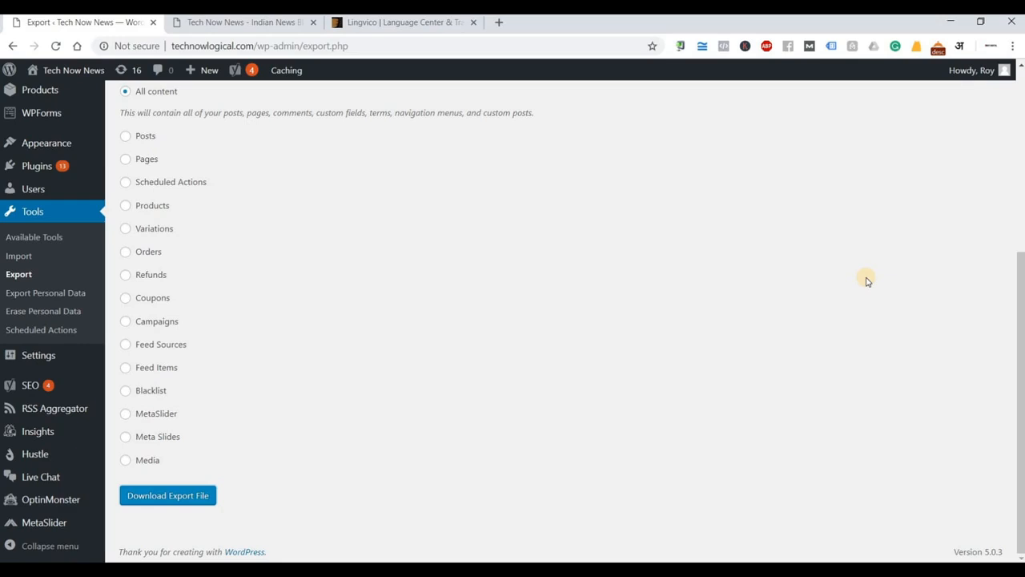
Install the WordPress importer from the Tools > Import page.
{"action": "scroll", "coordinate": [320, 433], "scroll_direction": "up", "scroll_amount": 4}
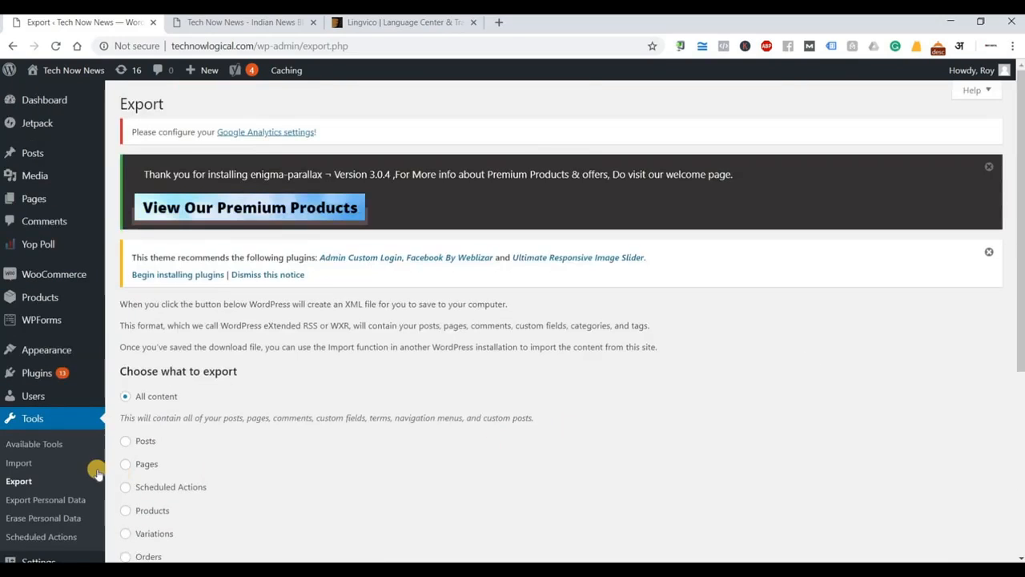
{"action": "left_click", "coordinate": [24, 469]}
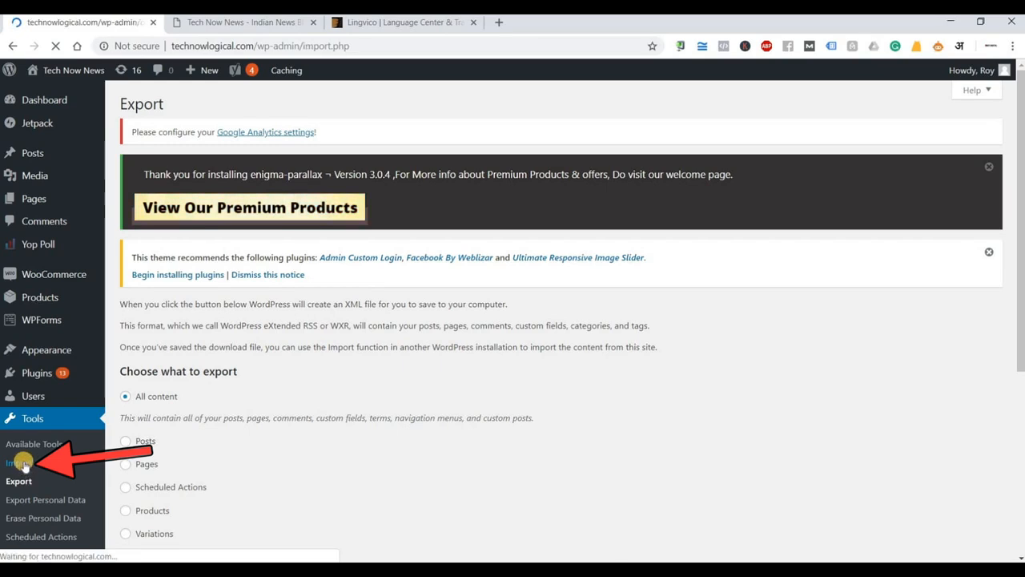
{"action": "scroll", "coordinate": [205, 440], "scroll_direction": "down", "scroll_amount": 3}
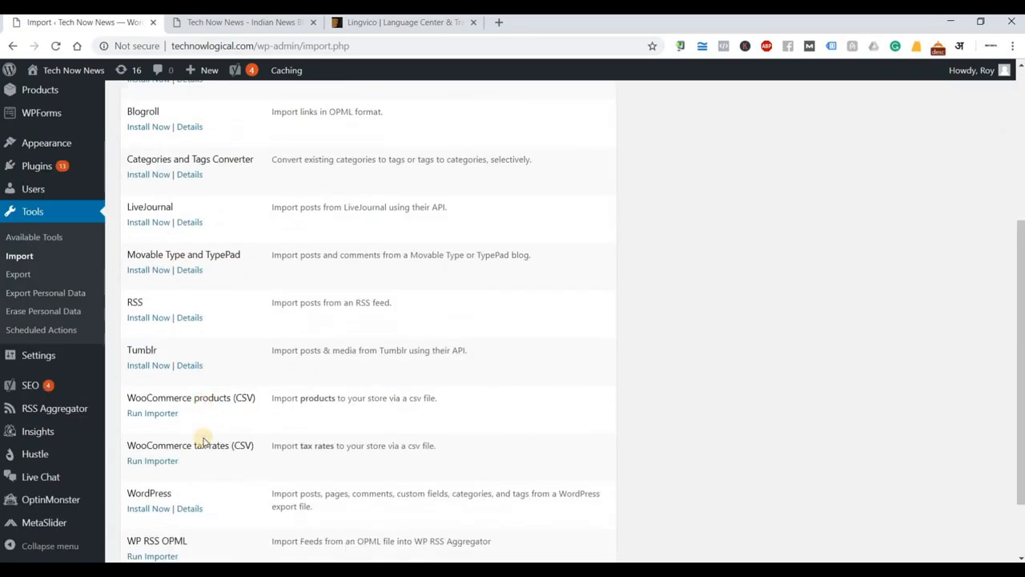
{"action": "scroll", "coordinate": [177, 445], "scroll_direction": "down", "scroll_amount": 1}
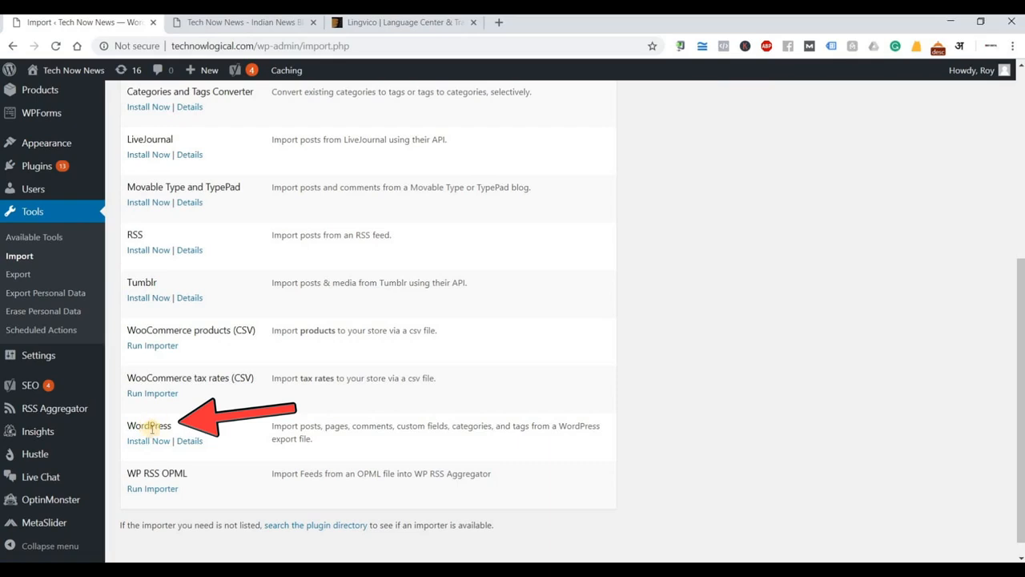
{"action": "left_click", "coordinate": [147, 441]}
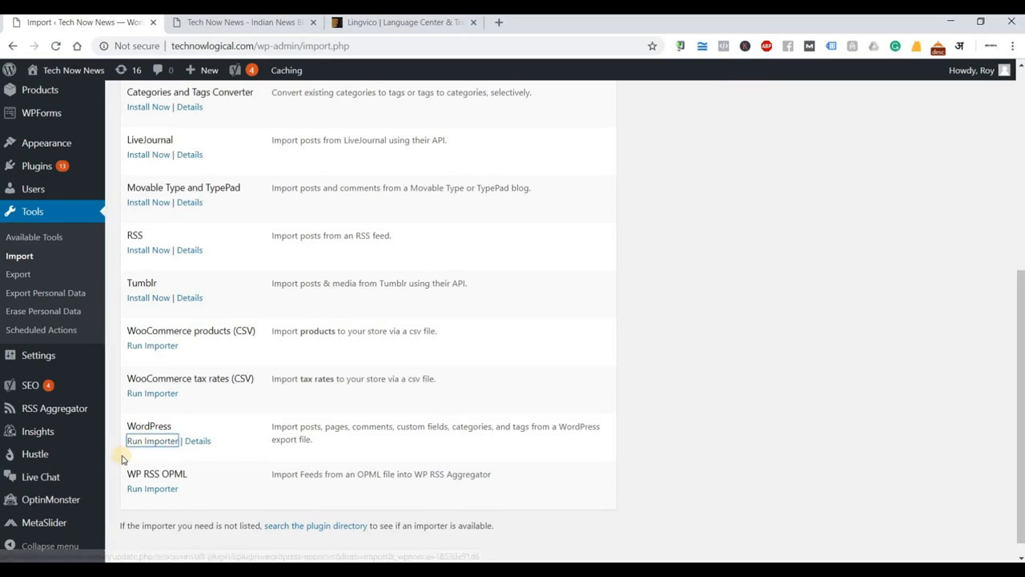
Run the WordPress importer to reach its WXR (.xml) file upload form.
{"action": "left_click", "coordinate": [152, 442]}
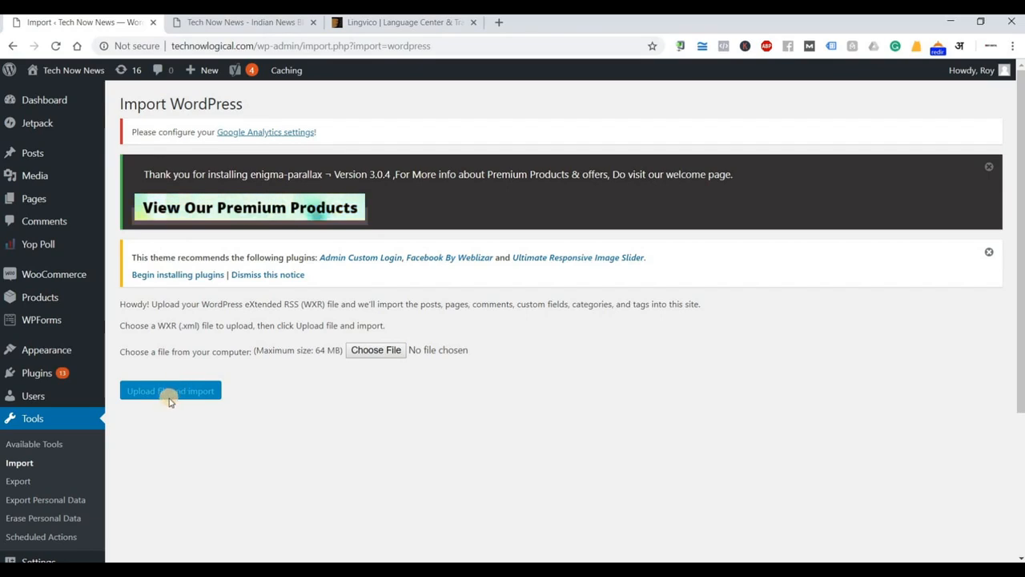
Search Plugins > Add New for 'backup', showing UpdraftPlus and BackWPup at the top.
{"action": "mouse_move", "coordinate": [84, 353]}
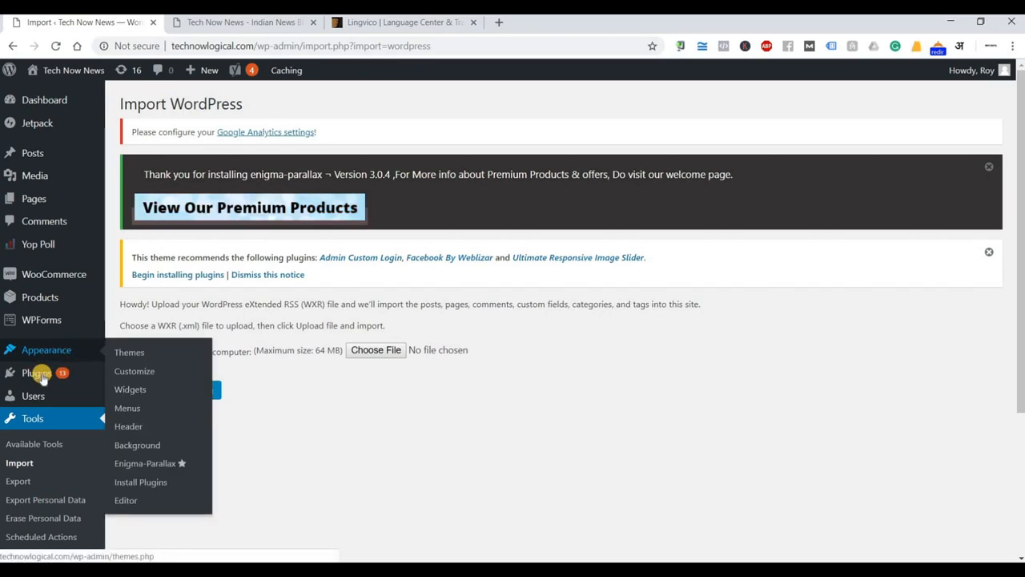
{"action": "mouse_move", "coordinate": [57, 372]}
{"action": "left_click", "coordinate": [132, 394]}
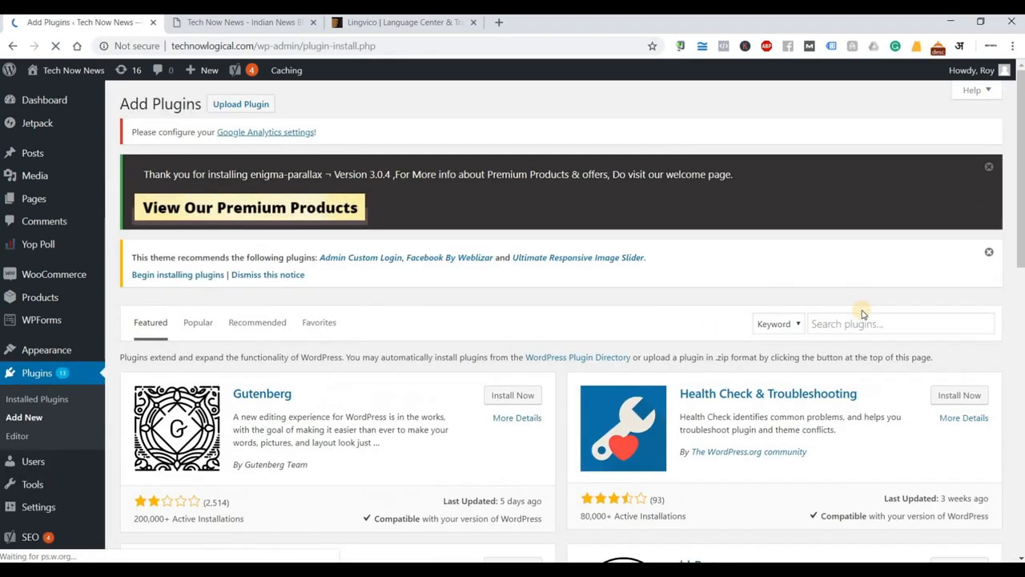
{"action": "left_click", "coordinate": [863, 321]}
{"action": "type", "text": "backup"}
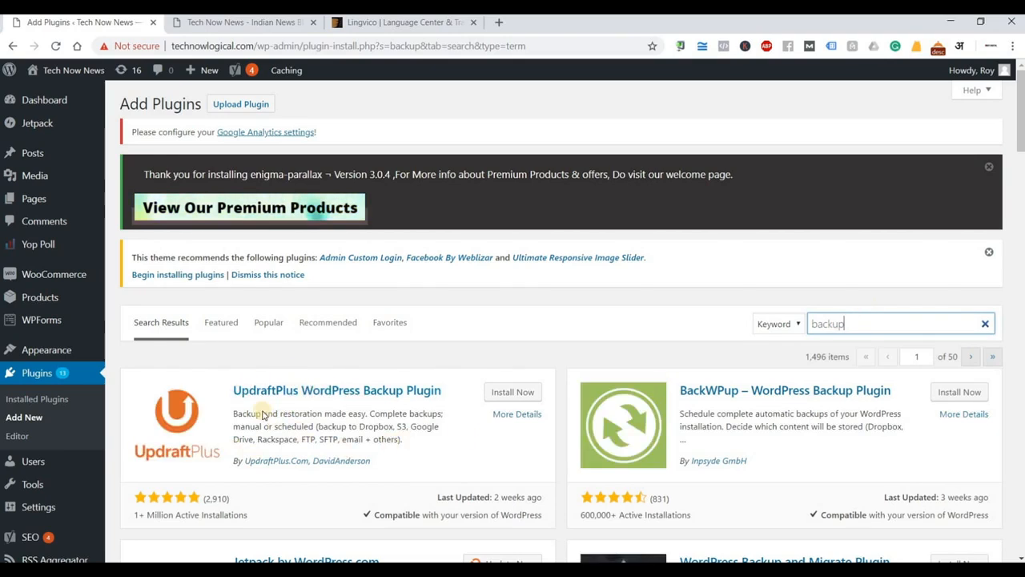
{"action": "scroll", "coordinate": [319, 421], "scroll_direction": "down", "scroll_amount": 1}
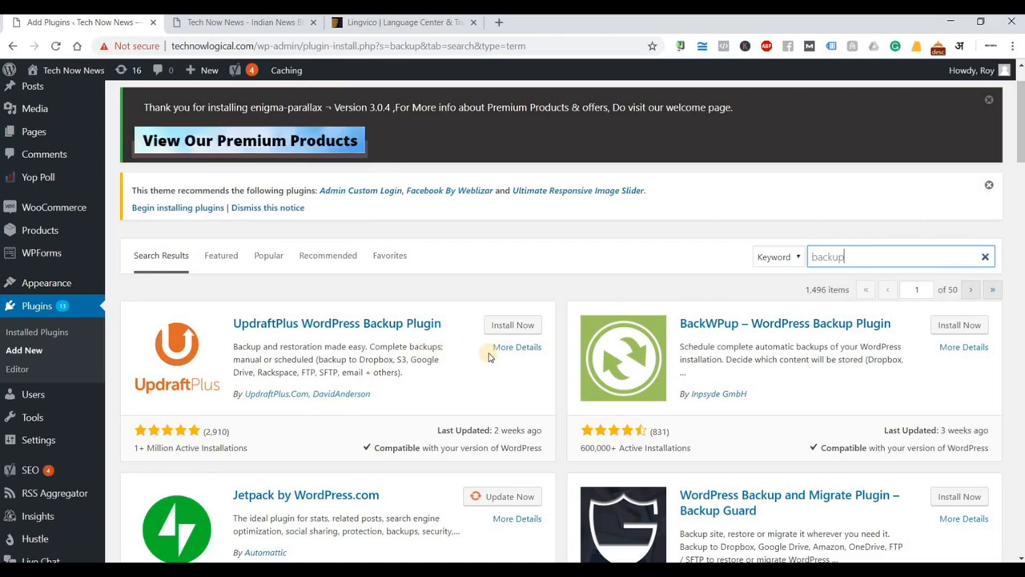
{"action": "left_click", "coordinate": [526, 348]}
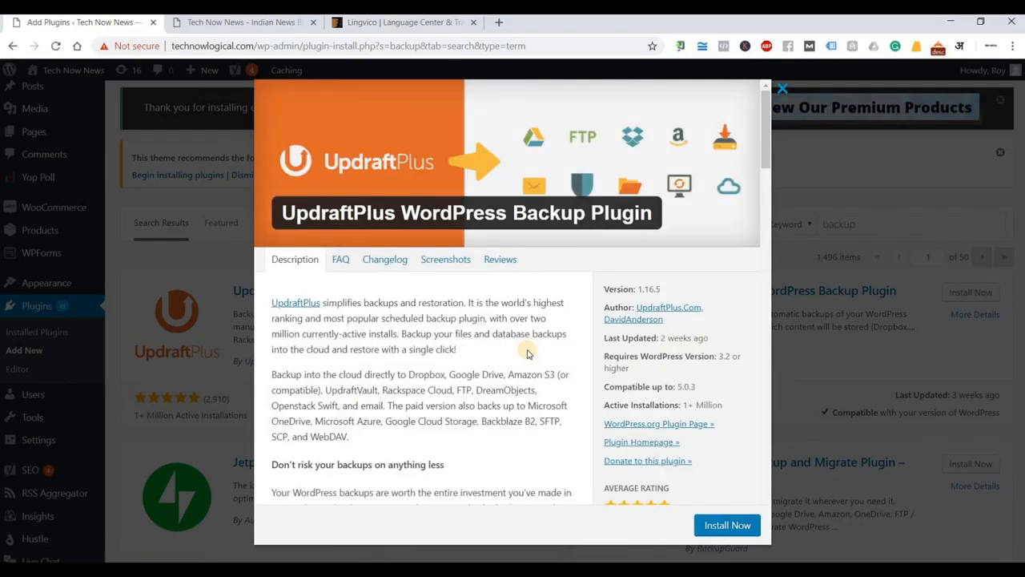
{"action": "scroll", "coordinate": [526, 352], "scroll_direction": "down", "scroll_amount": 4}
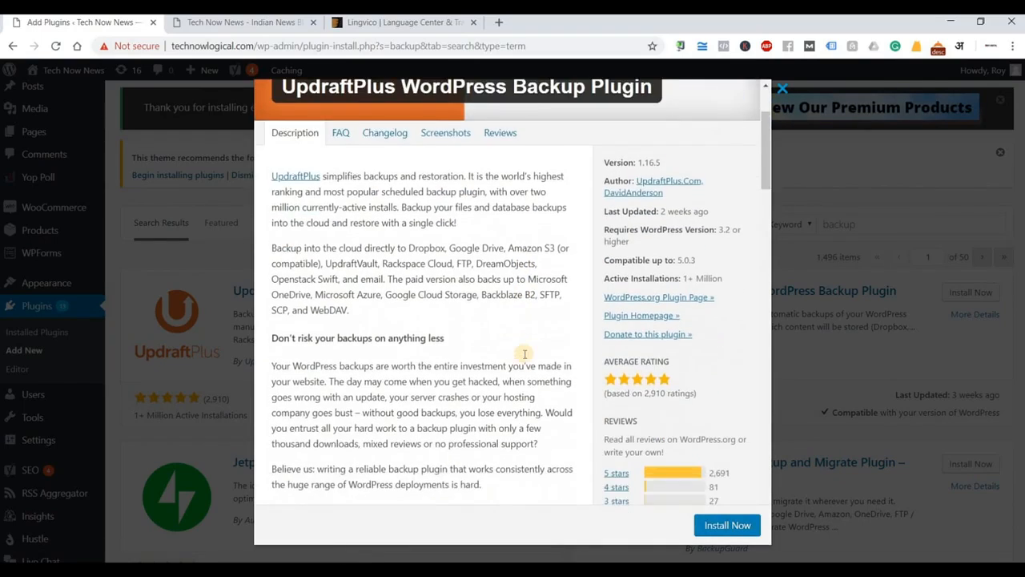
{"action": "scroll", "coordinate": [524, 355], "scroll_direction": "down", "scroll_amount": 12}
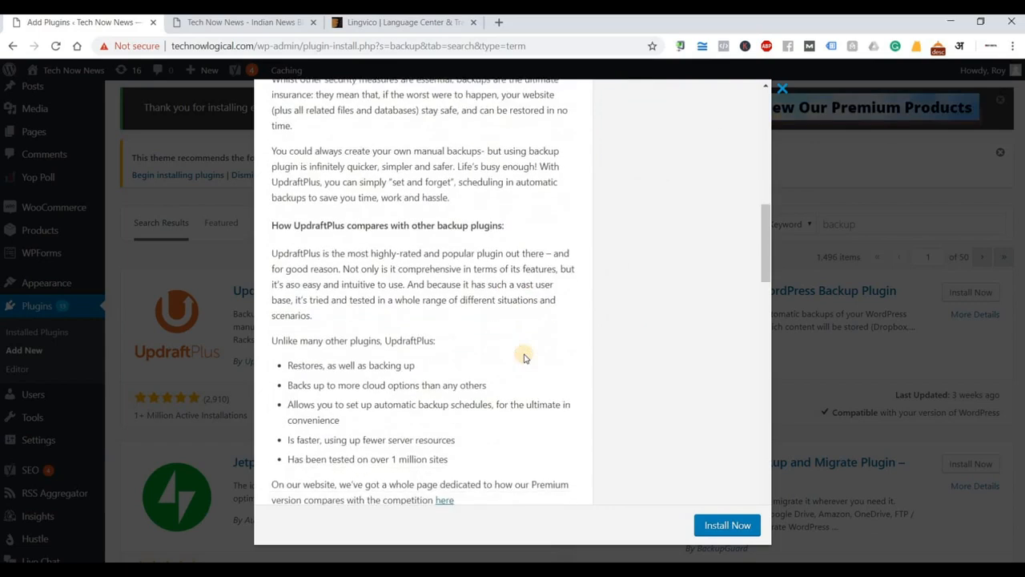
{"action": "scroll", "coordinate": [525, 355], "scroll_direction": "up", "scroll_amount": 15}
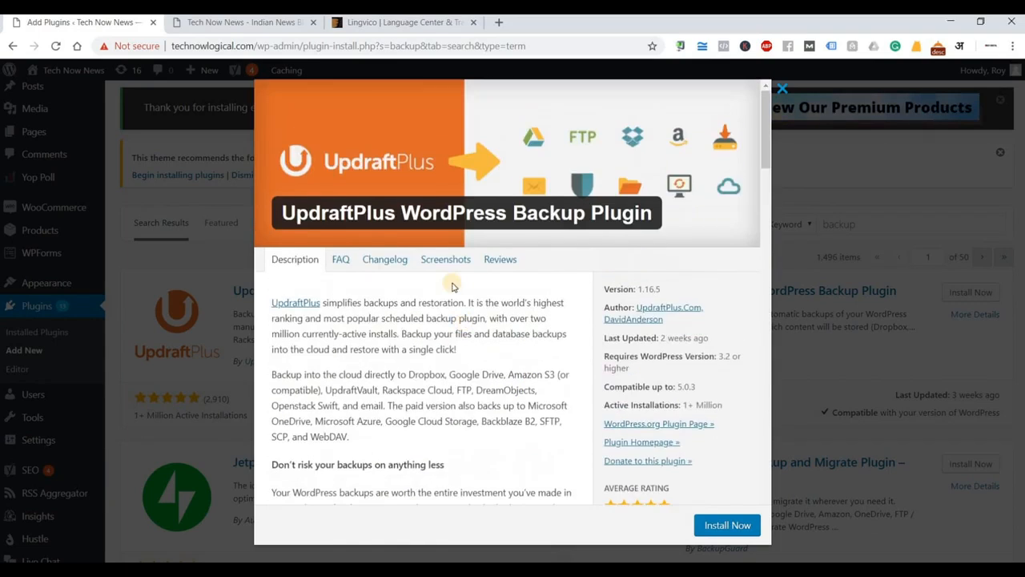
{"action": "left_click", "coordinate": [457, 258]}
{"action": "scroll", "coordinate": [469, 310], "scroll_direction": "down", "scroll_amount": 4}
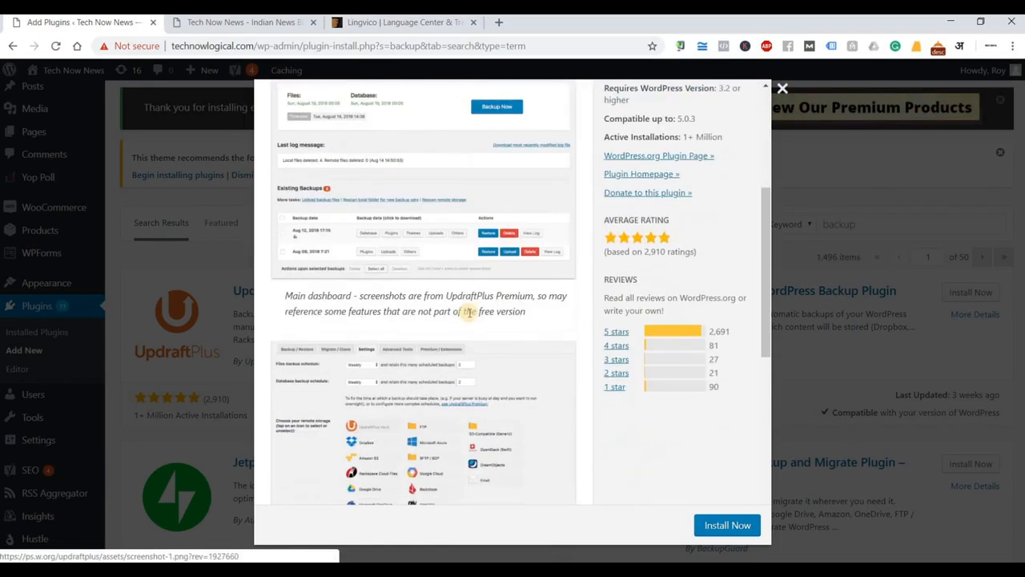
{"action": "scroll", "coordinate": [473, 315], "scroll_direction": "down", "scroll_amount": 1}
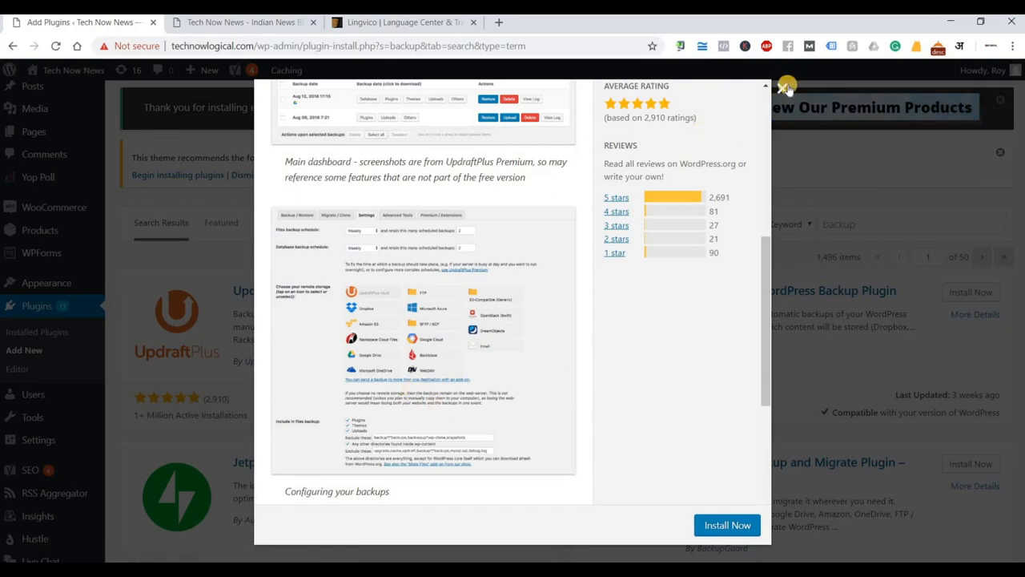
{"action": "left_click", "coordinate": [806, 213]}
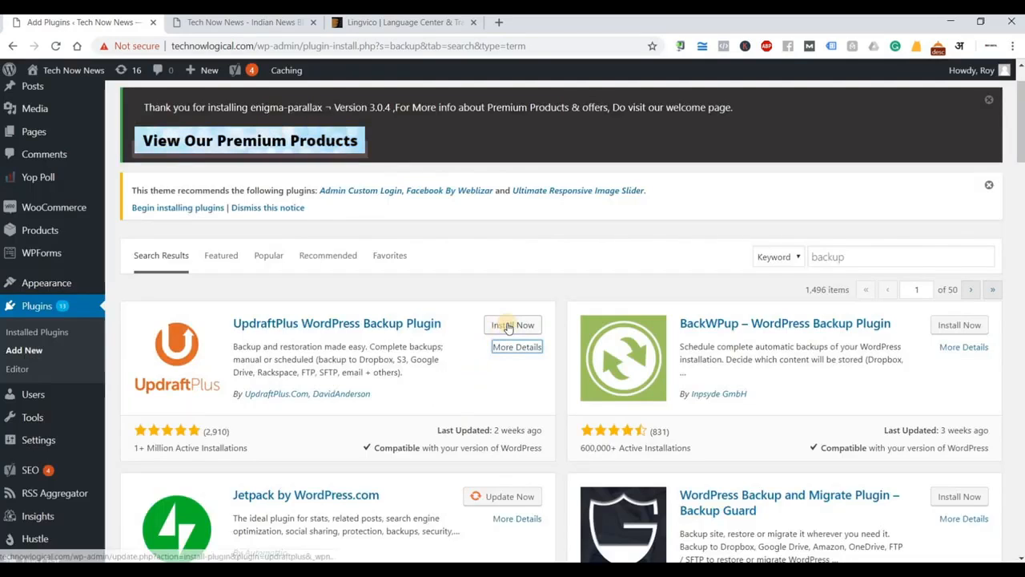